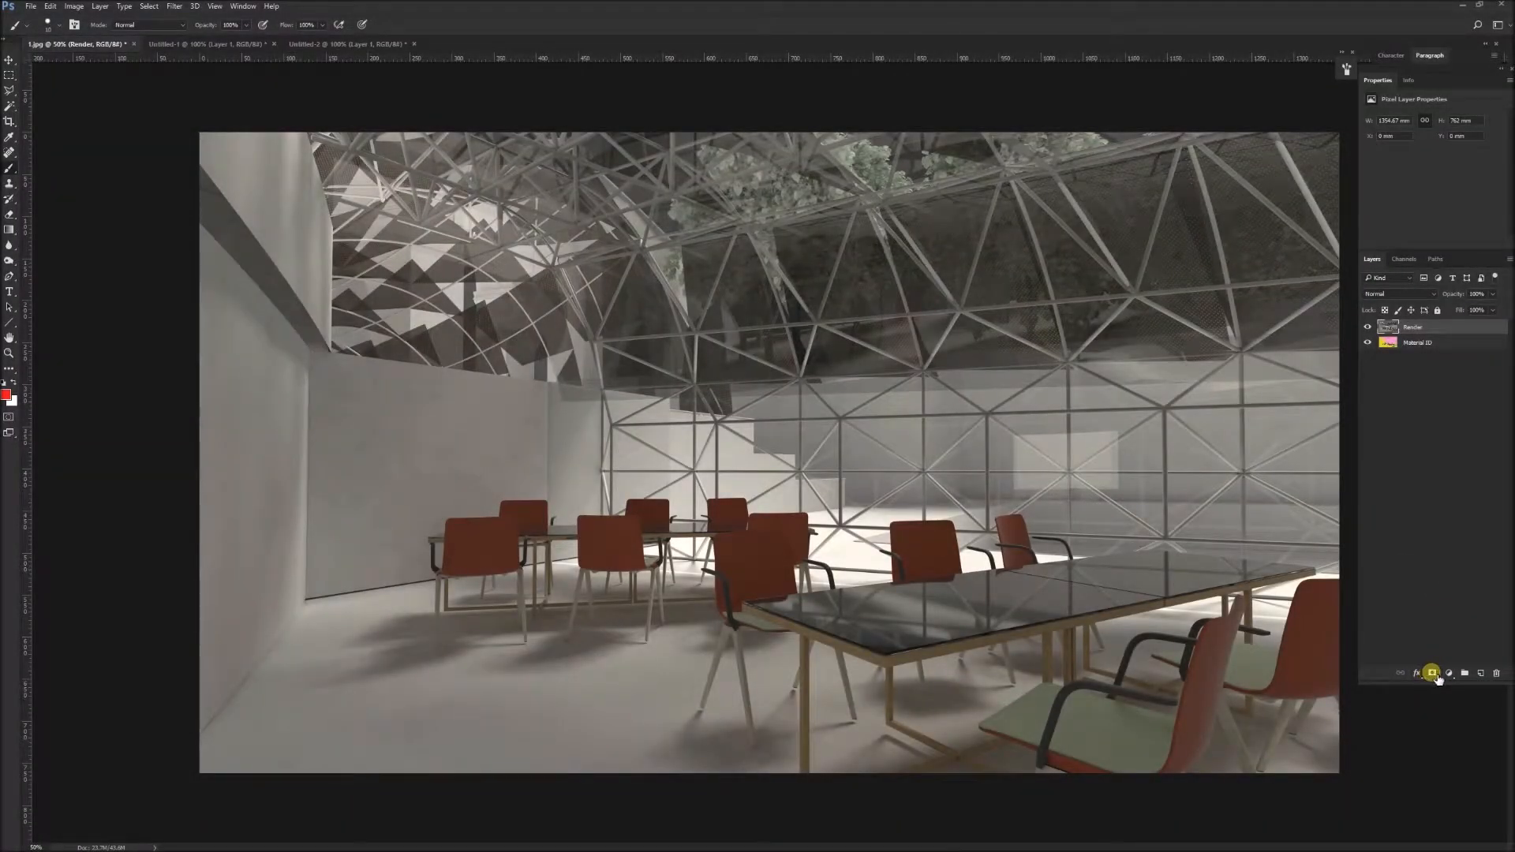
Step: Add a Brightness/Contrast adjustment layer above the Render layer and clip it to that layer
{"action": "left_click", "coordinate": [1418, 673]}
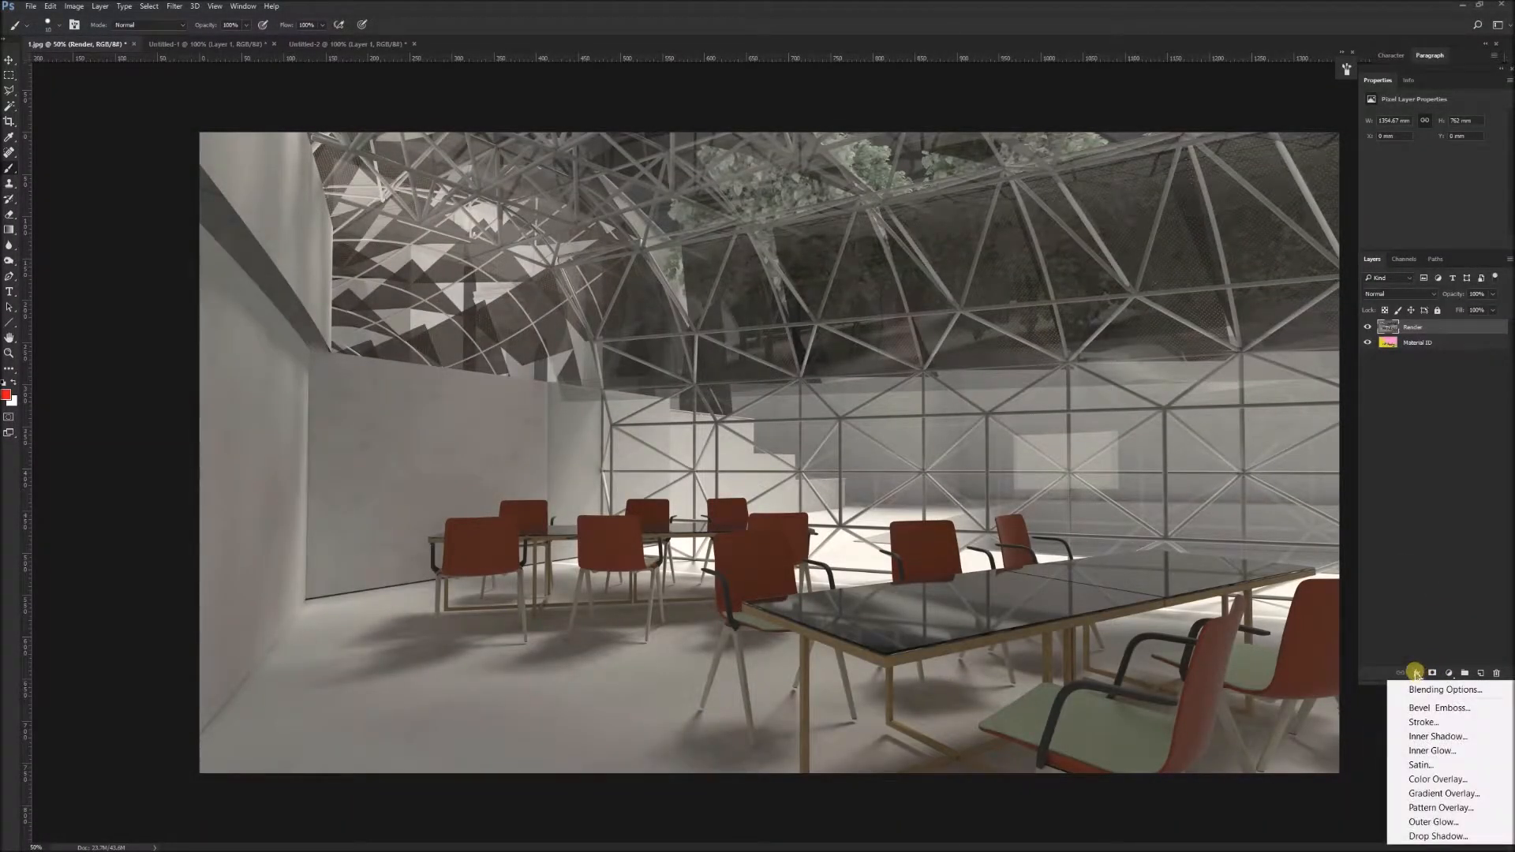
{"action": "left_click", "coordinate": [1423, 637]}
{"action": "left_click", "coordinate": [1449, 674]}
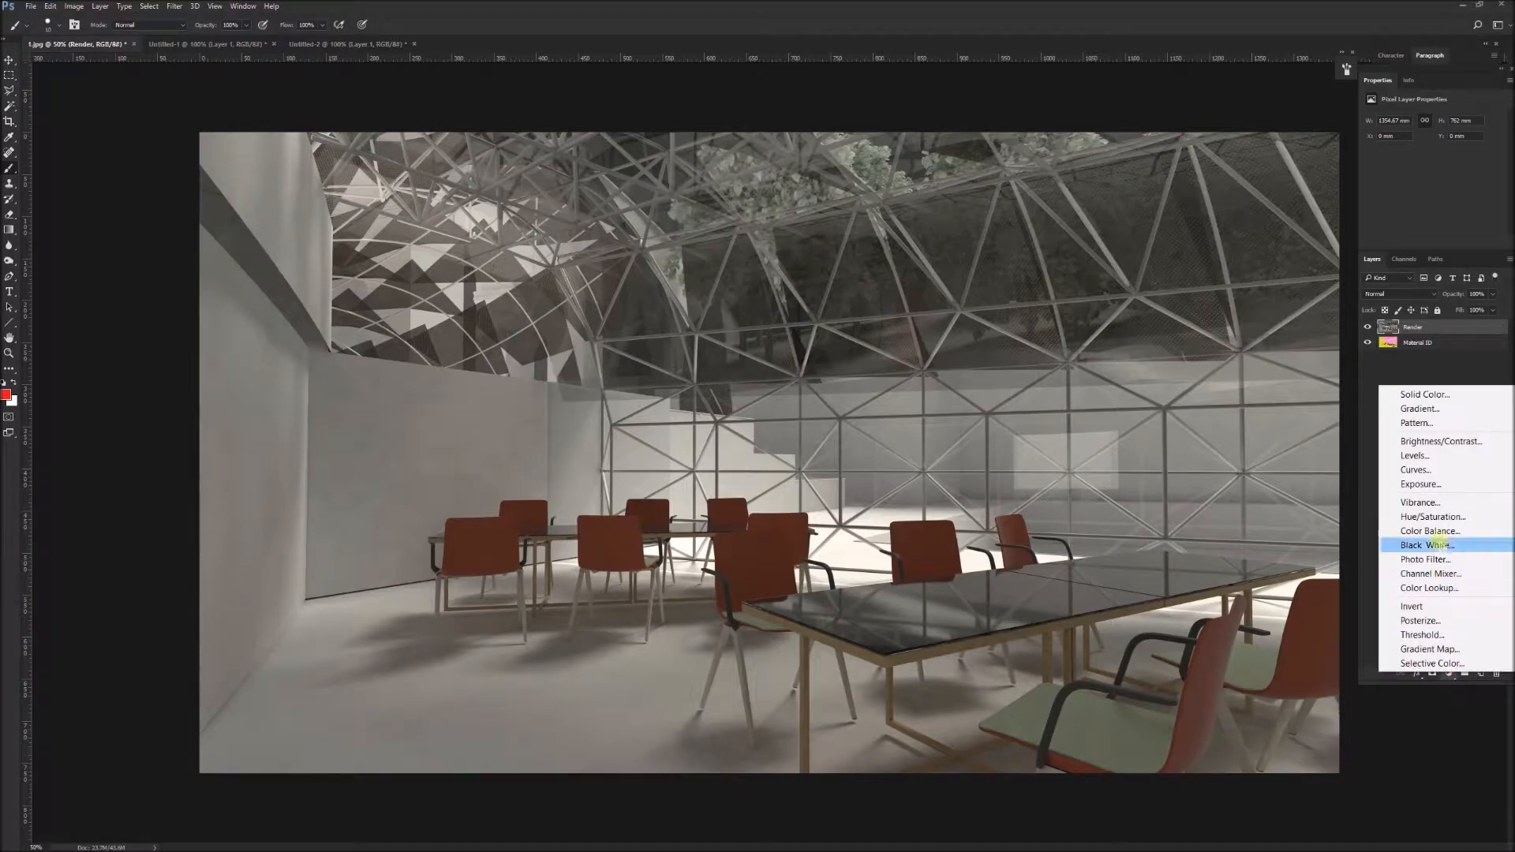
{"action": "left_click", "coordinate": [1441, 441]}
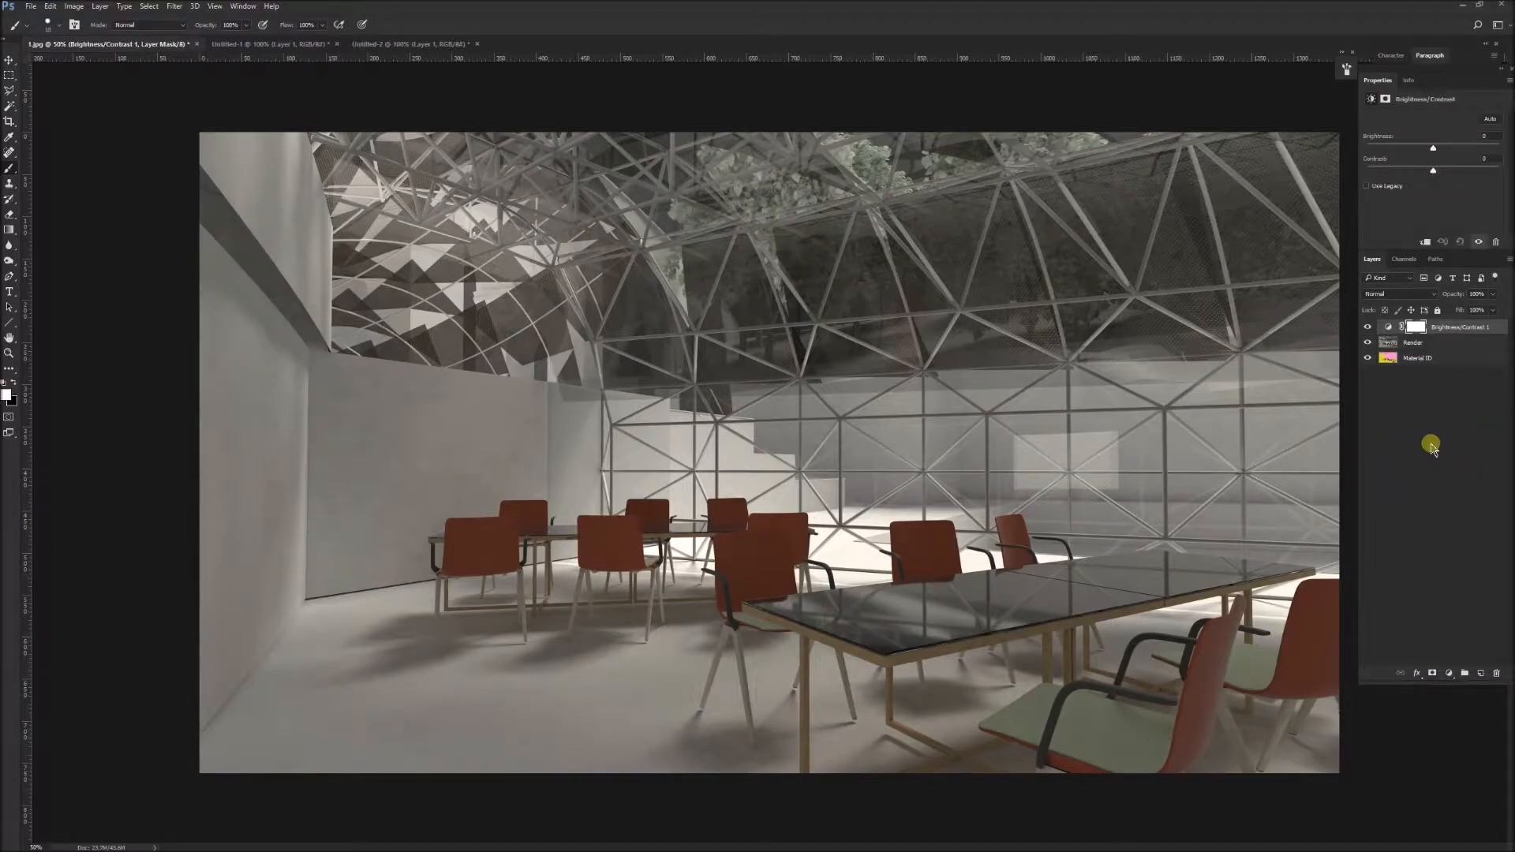
{"action": "left_click", "coordinate": [1392, 336], "text": "alt"}
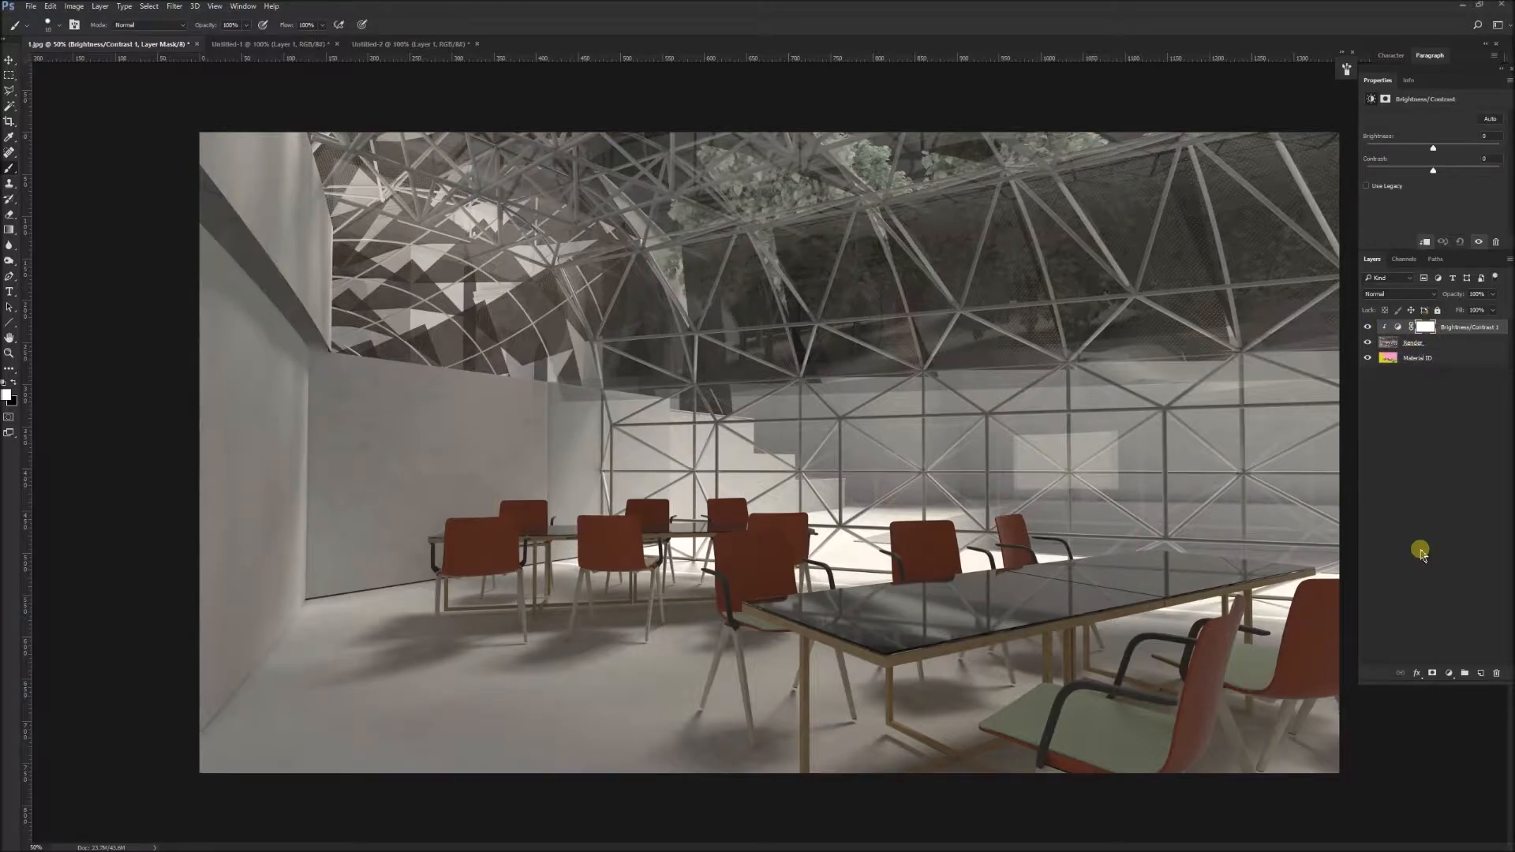
Step: Release and reapply the Brightness/Contrast layer's clipping to the Render layer
{"action": "left_click", "coordinate": [1449, 674]}
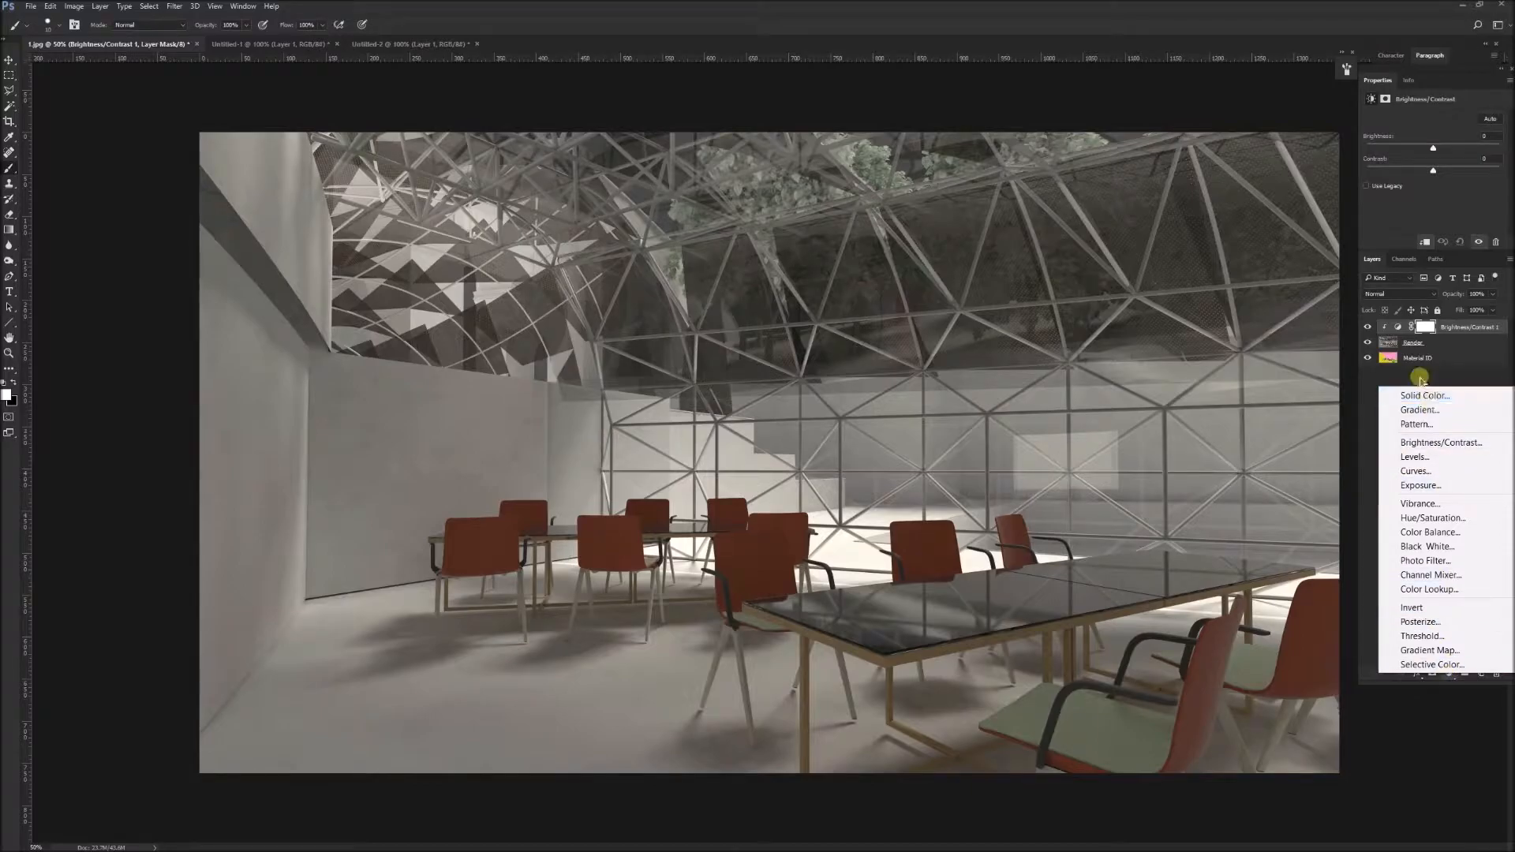
{"action": "left_click", "coordinate": [1420, 368]}
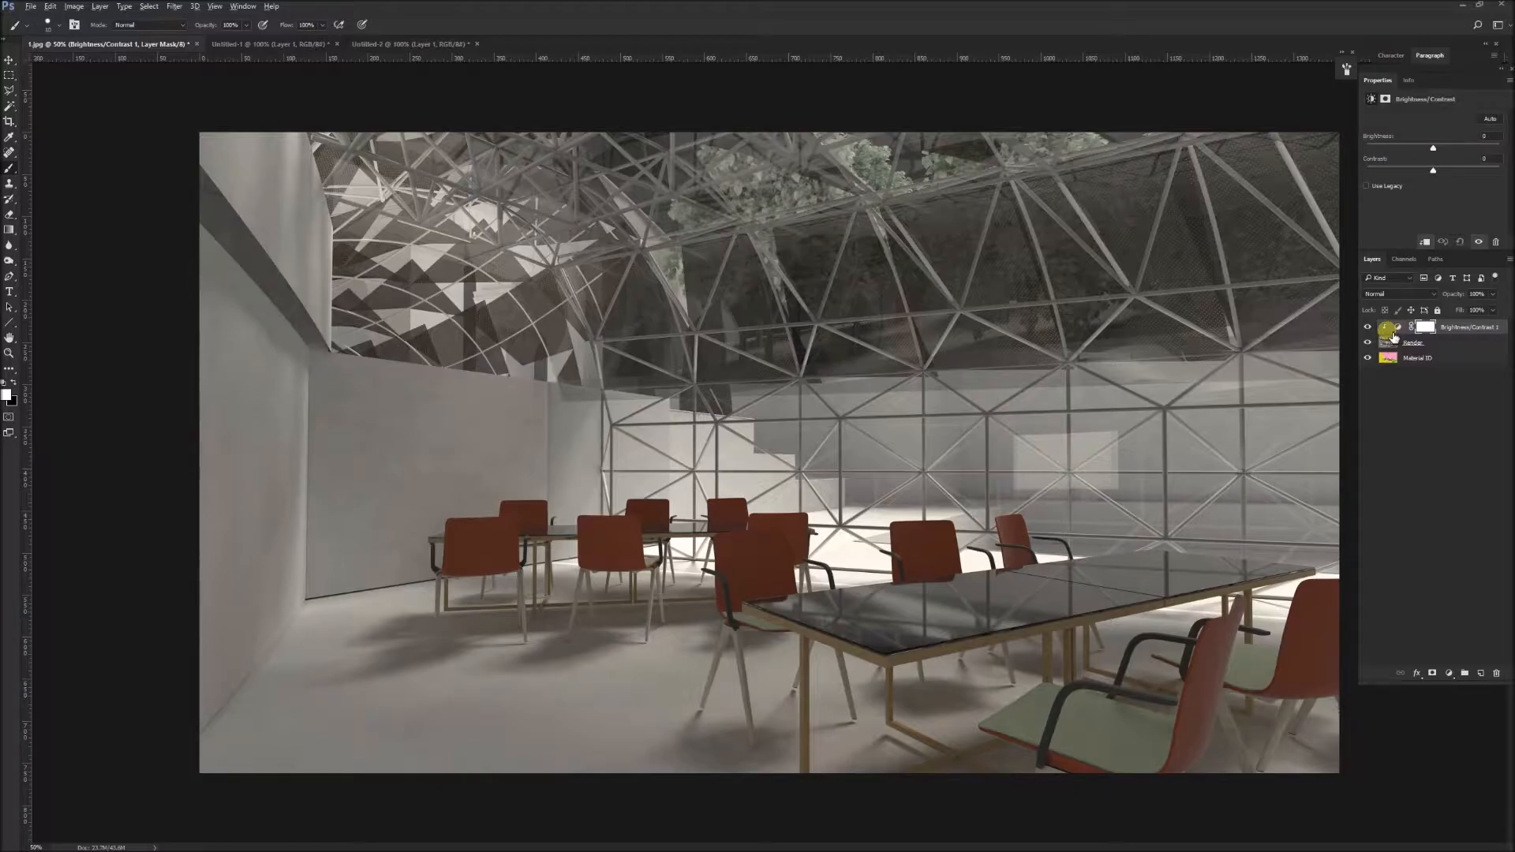
{"action": "left_click", "coordinate": [1389, 336], "text": "alt"}
{"action": "left_click", "coordinate": [1389, 338], "text": "alt"}
{"action": "left_click", "coordinate": [1388, 337], "text": "alt"}
{"action": "left_click", "coordinate": [1388, 338], "text": "alt"}
Step: Raise the adjustment's brightness to about 53 and its contrast to about 25 to lighten the render
{"action": "left_click_drag", "start_coordinate": [1433, 148], "coordinate": [1452, 152]}
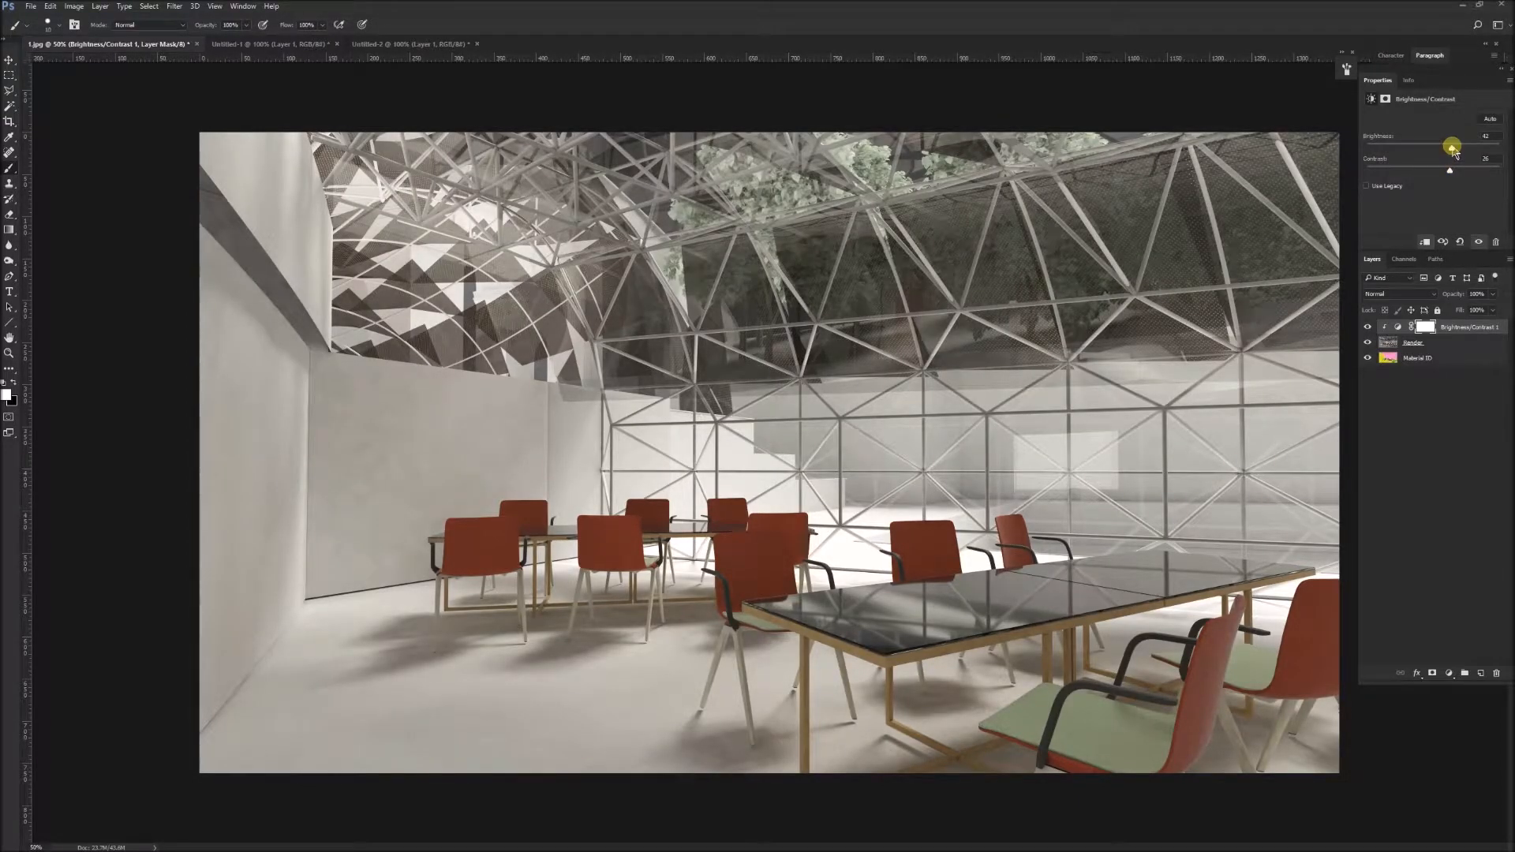
{"action": "left_click_drag", "start_coordinate": [1458, 150], "coordinate": [1460, 150]}
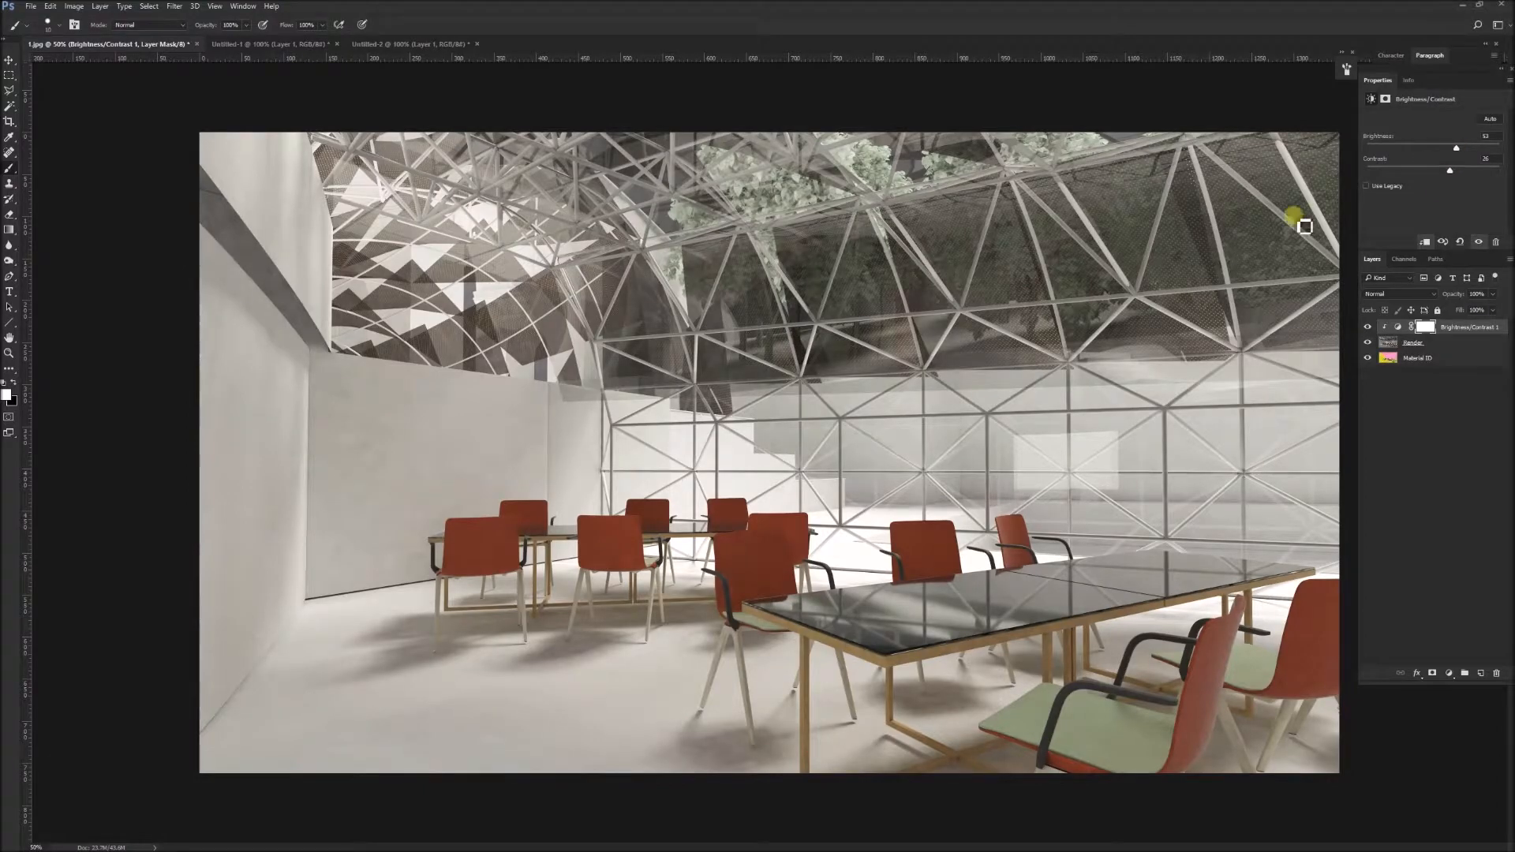
{"action": "scroll", "coordinate": [868, 426], "scroll_direction": "down", "scroll_amount": 2}
{"action": "scroll", "coordinate": [777, 456], "scroll_direction": "up", "scroll_amount": 2}
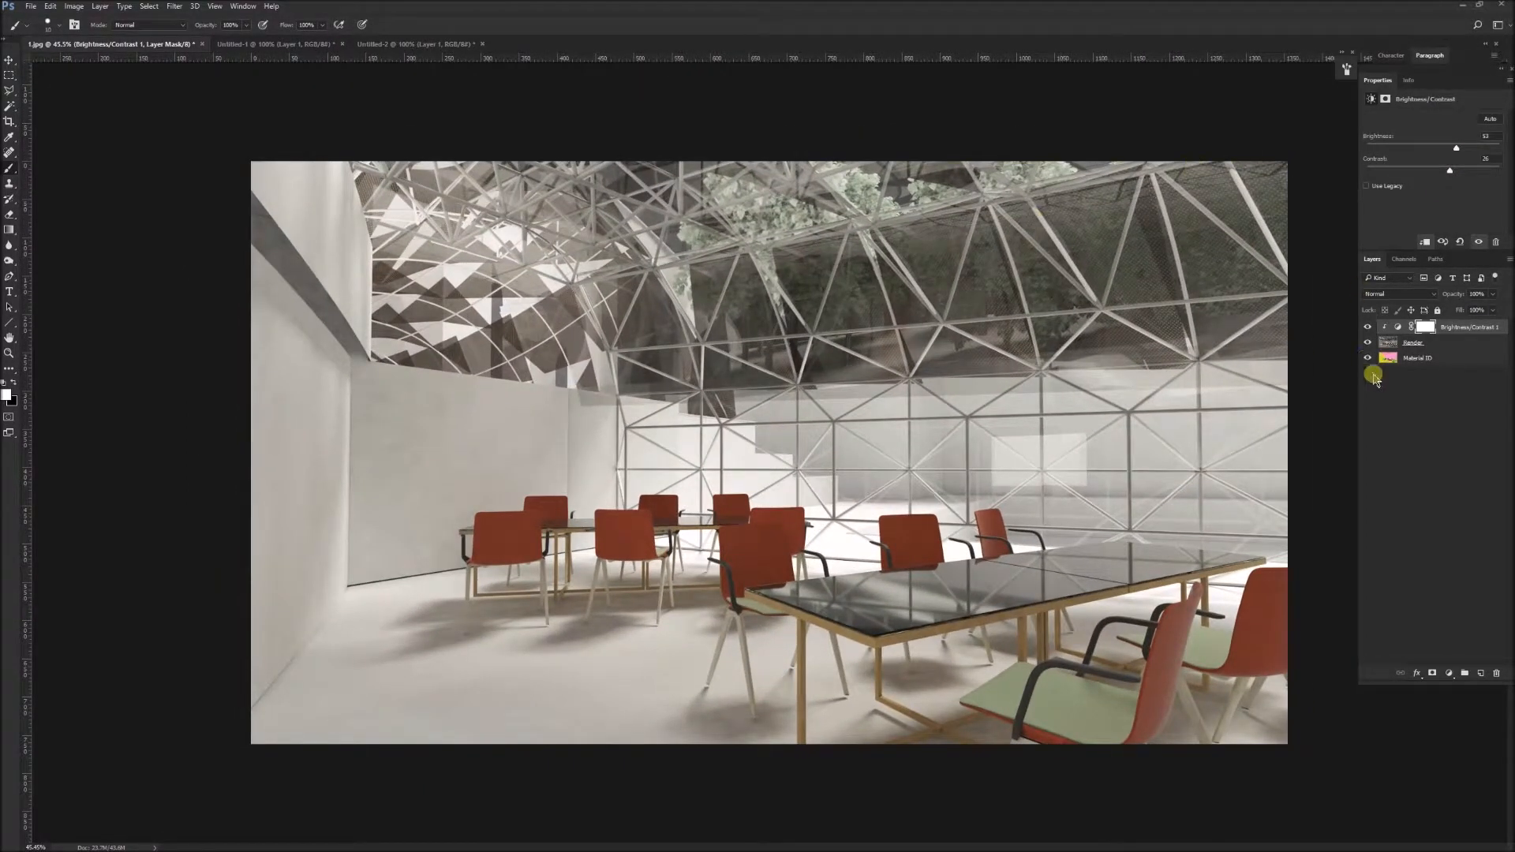
Step: Add a Curves adjustment layer above Brightness/Contrast and clip it to the Render layer
{"action": "left_click", "coordinate": [1449, 673]}
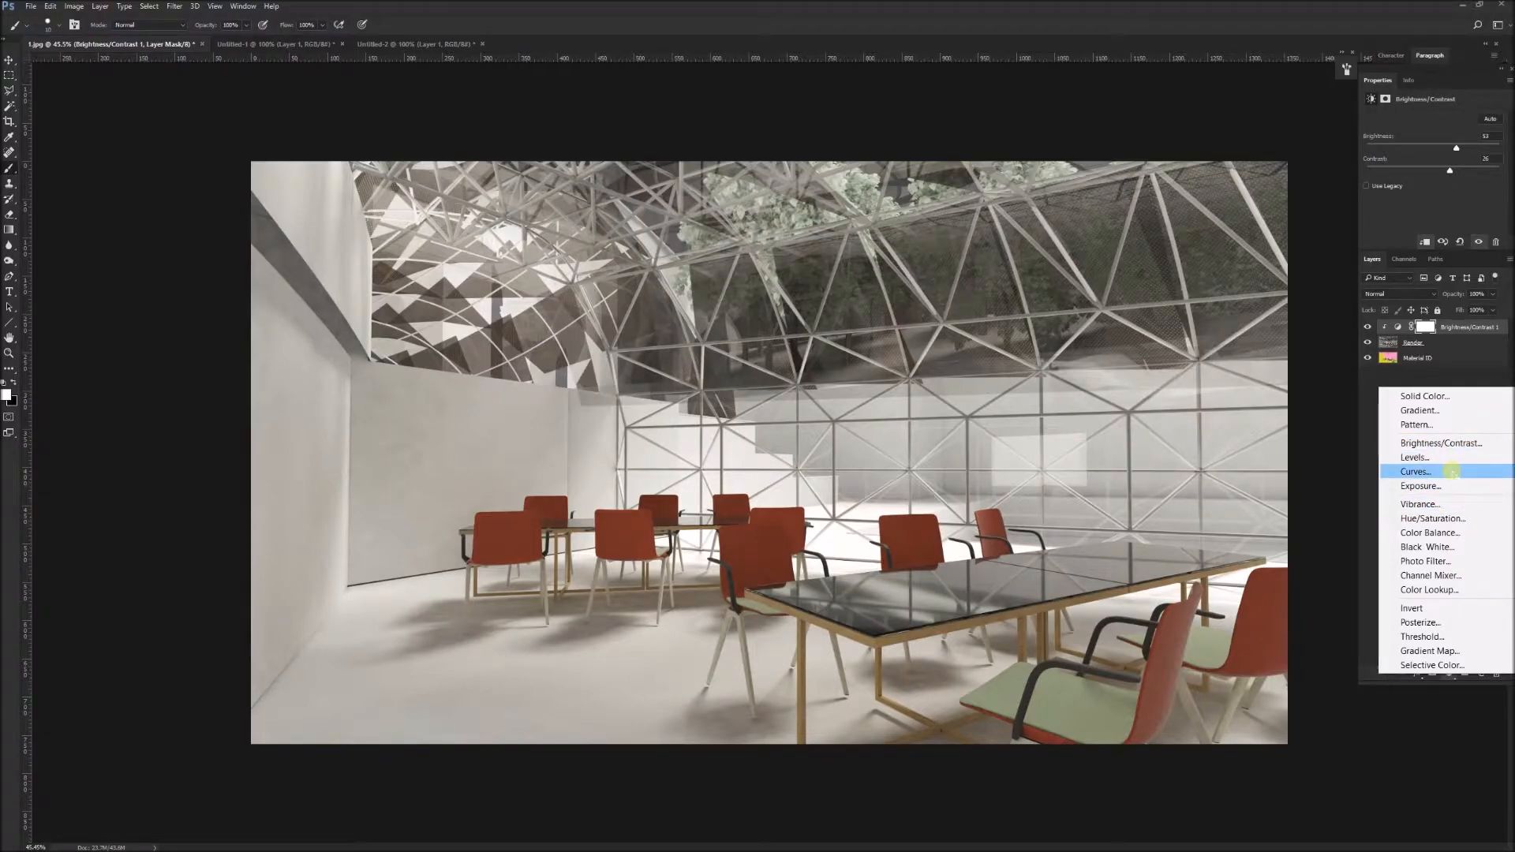
{"action": "left_click", "coordinate": [1452, 472]}
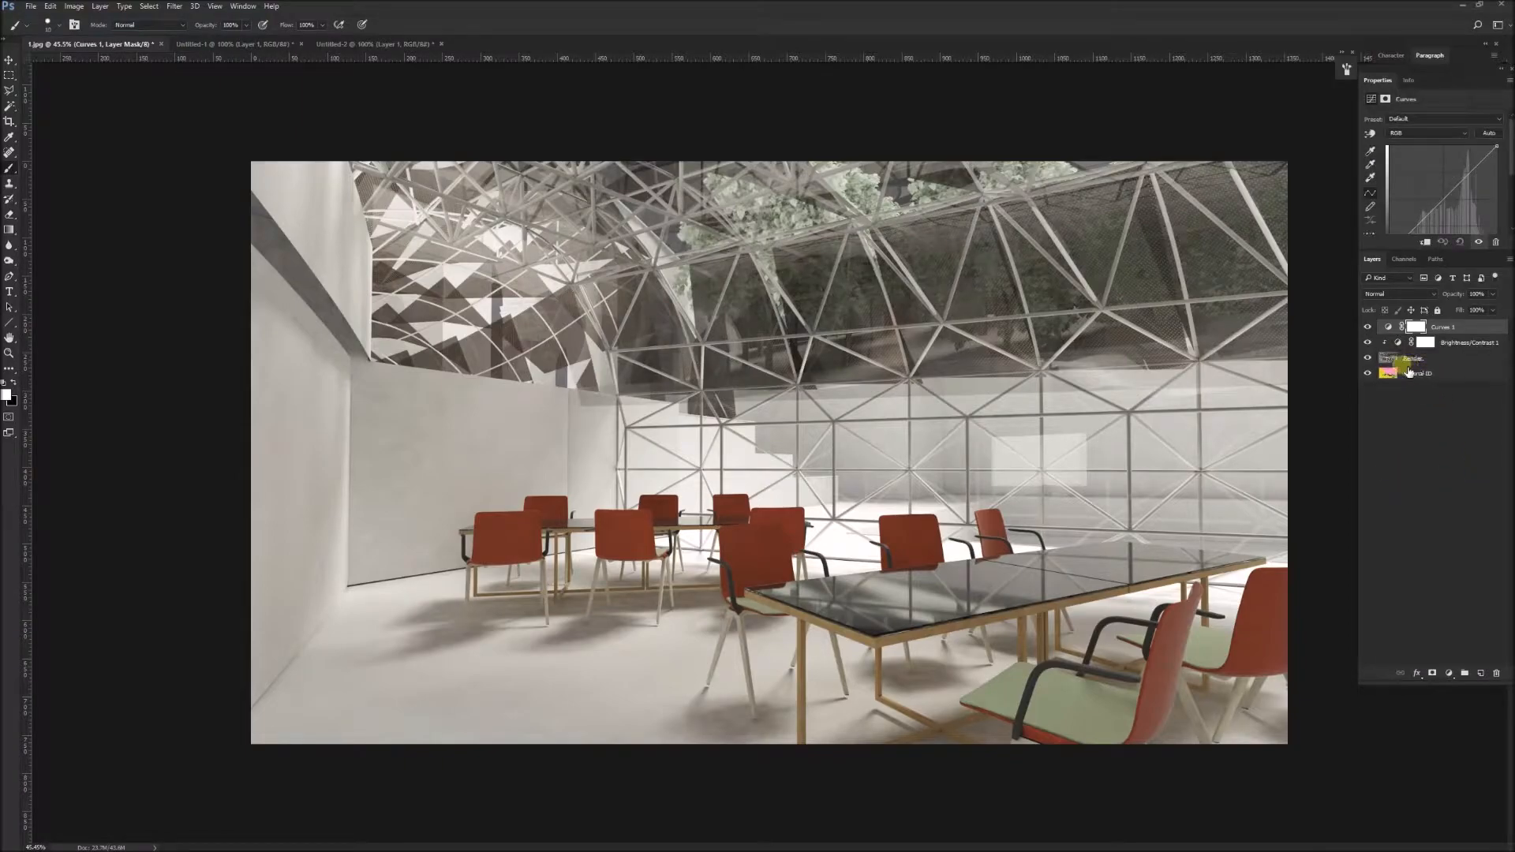
{"action": "left_click", "coordinate": [1384, 336], "text": "alt"}
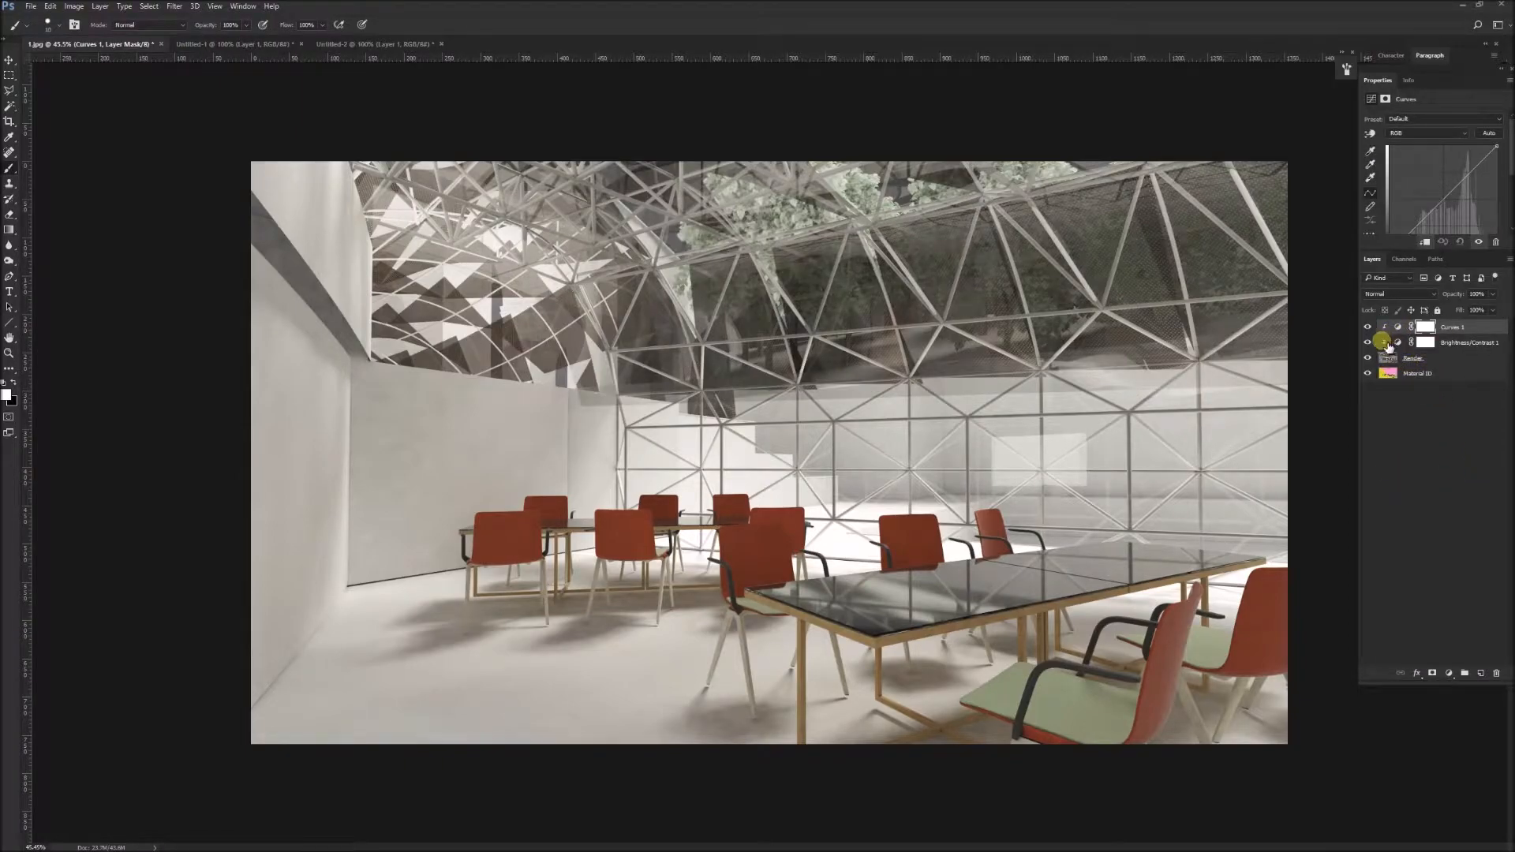
Step: Add control points to the RGB curve and nudge them slightly to fine-tune the render's midtones
{"action": "left_click", "coordinate": [1441, 192]}
{"action": "mouse_move", "coordinate": [1450, 187]}
{"action": "left_mouse_down"}
{"action": "mouse_move", "coordinate": [1391, 206]}
{"action": "mouse_move", "coordinate": [1424, 177]}
{"action": "mouse_move", "coordinate": [1461, 183]}
{"action": "mouse_move", "coordinate": [1437, 156]}
{"action": "mouse_move", "coordinate": [1468, 180]}
{"action": "left_mouse_up"}
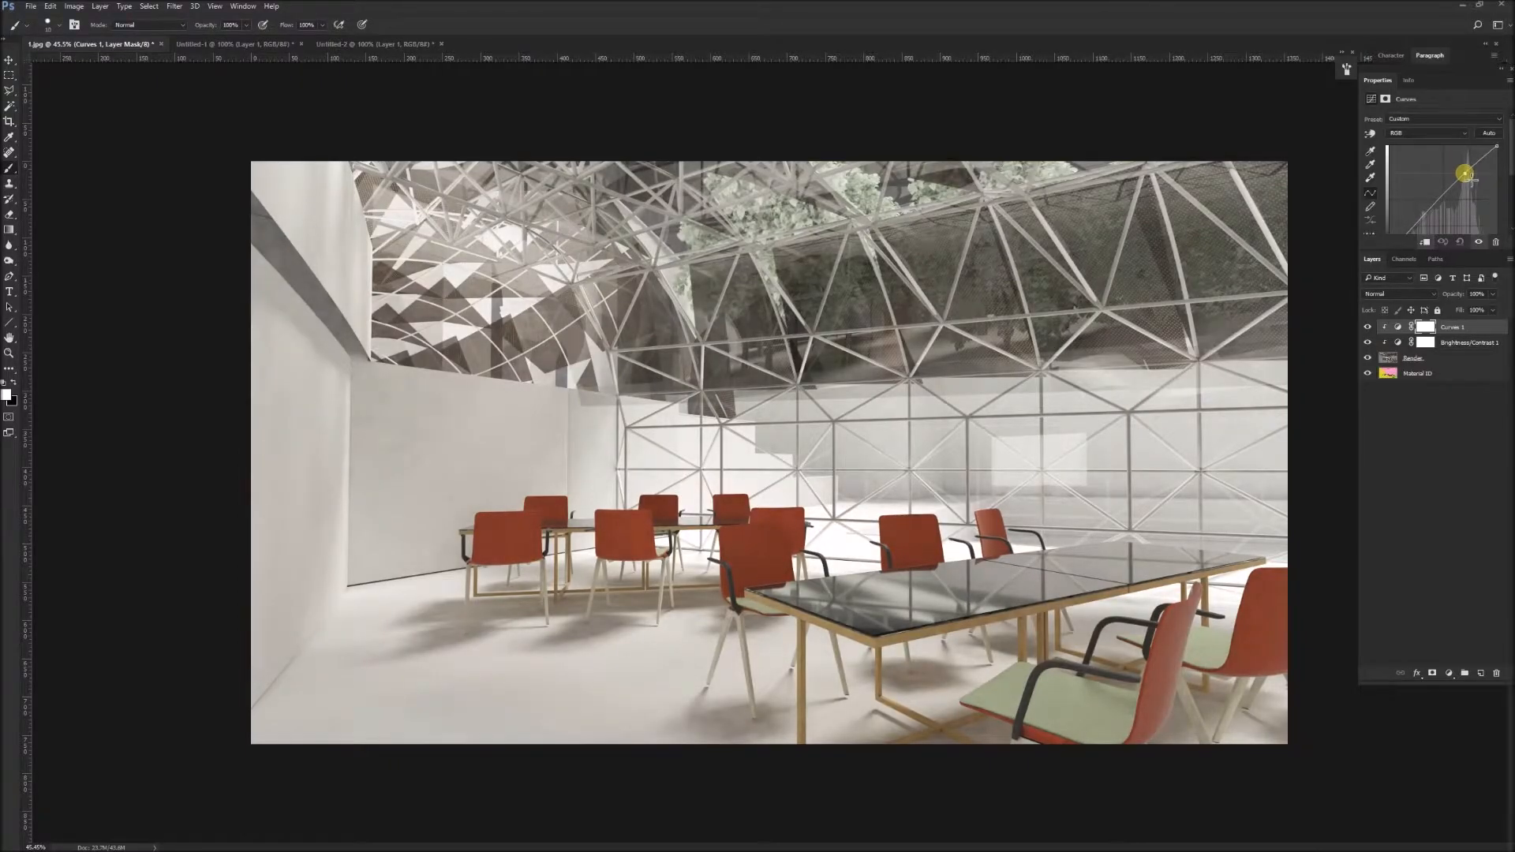
{"action": "left_click", "coordinate": [1435, 203]}
{"action": "left_click_drag", "start_coordinate": [1438, 202], "coordinate": [1441, 205]}
{"action": "left_click", "coordinate": [1456, 192]}
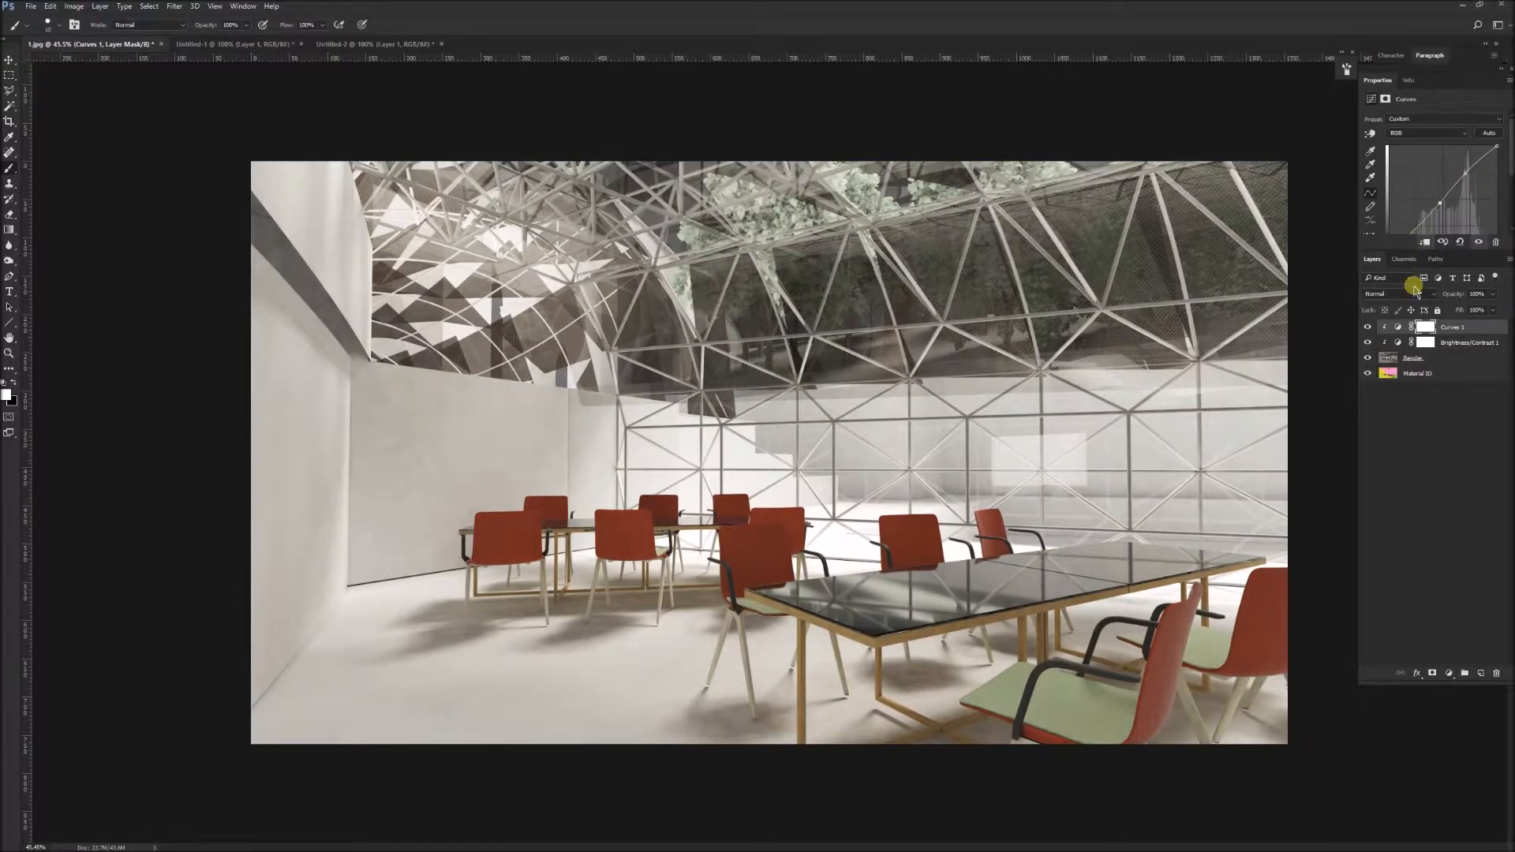
Step: Lower the Brightness/Contrast layer's brightness to about 28 and compare the render with the adjustments hidden and shown
{"action": "left_click", "coordinate": [1450, 342]}
{"action": "left_click_drag", "start_coordinate": [1458, 150], "coordinate": [1449, 151]}
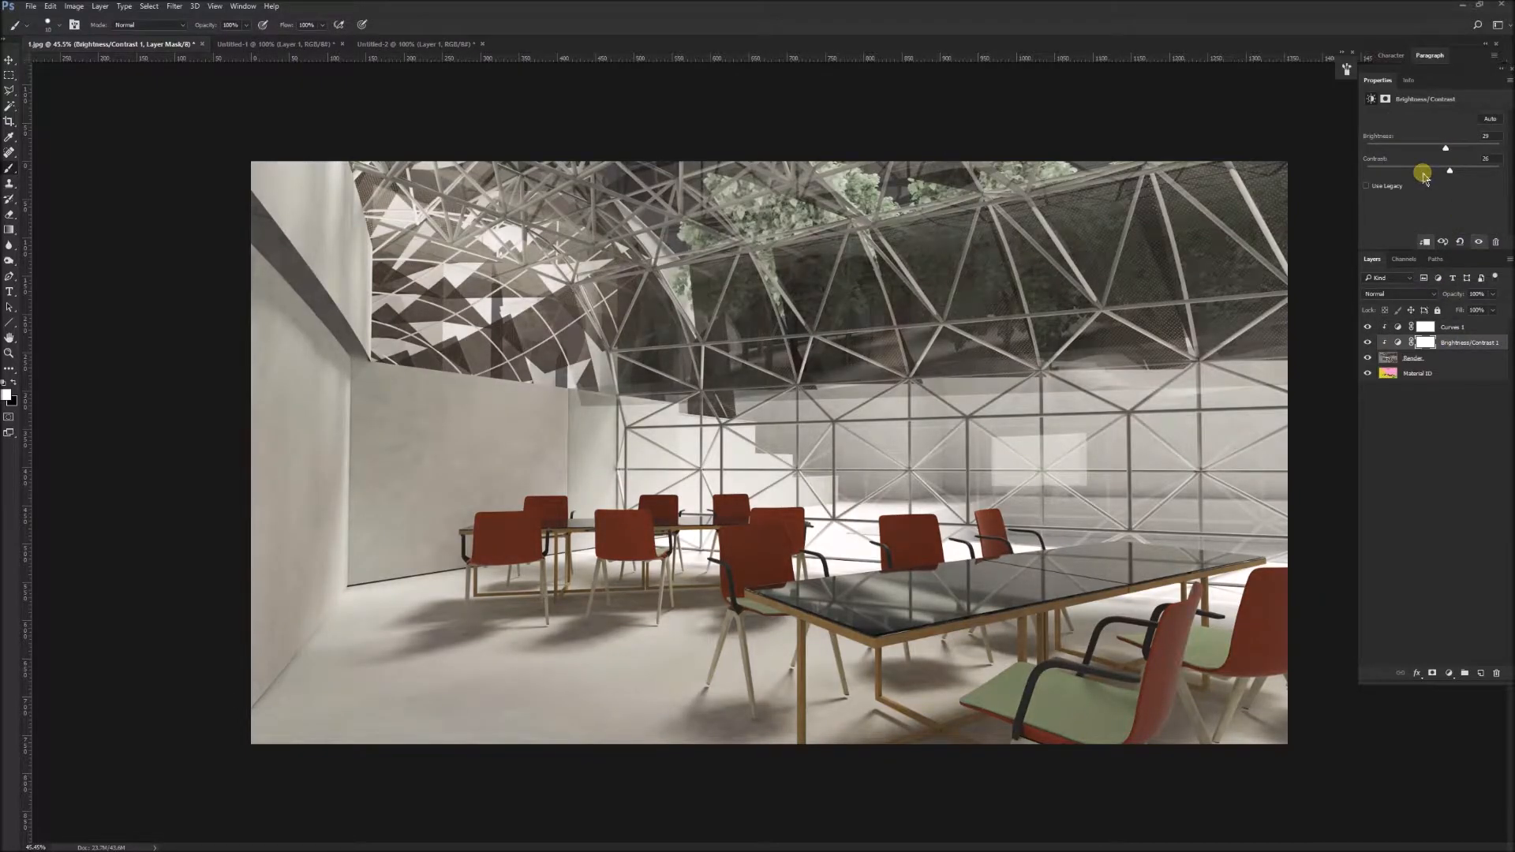
{"action": "left_click", "coordinate": [1368, 344]}
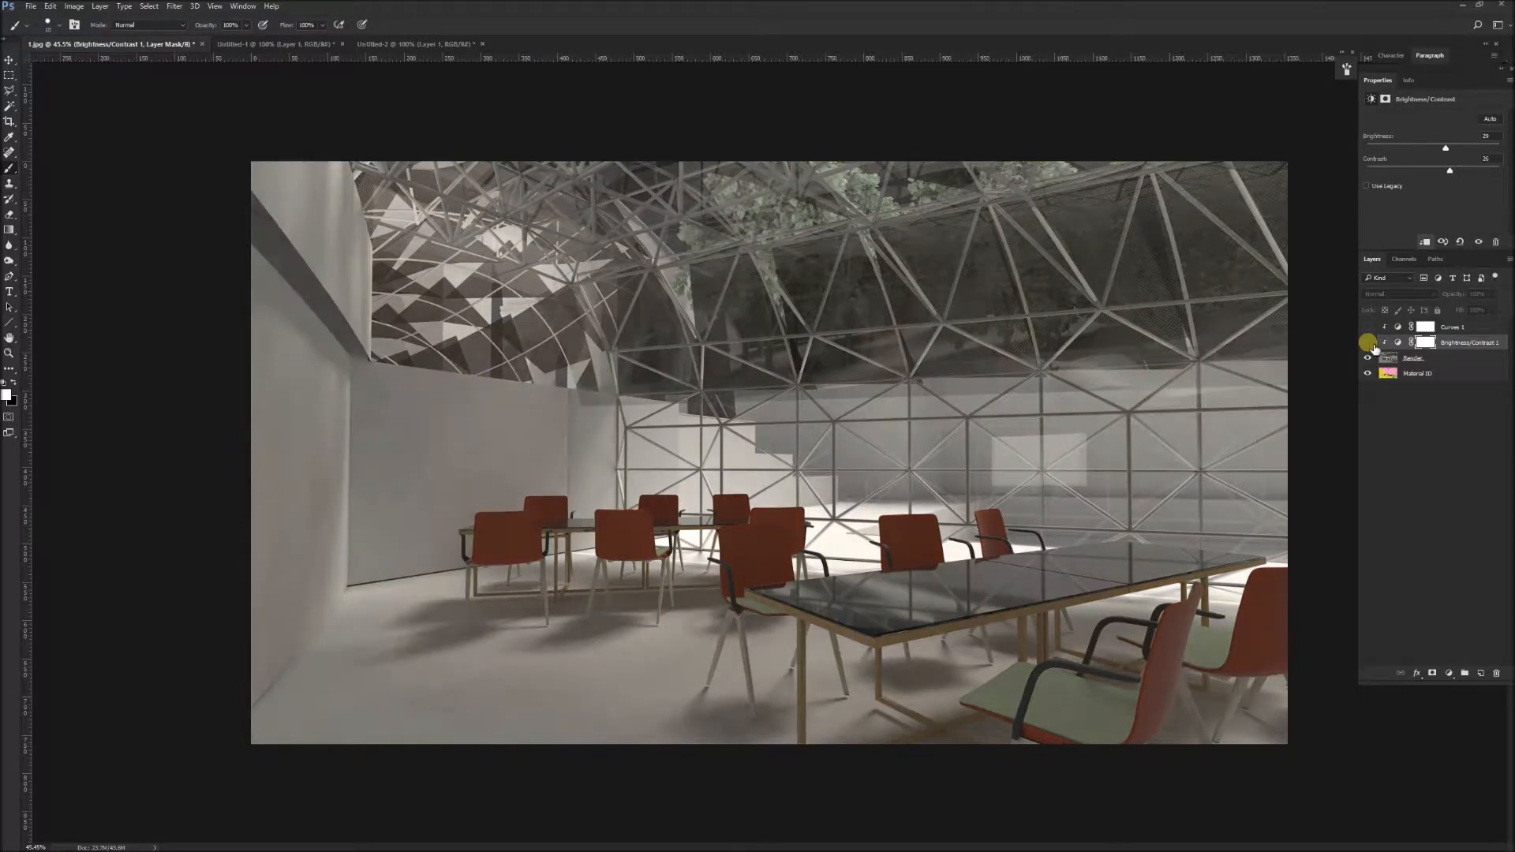
{"action": "left_click", "coordinate": [1368, 343]}
{"action": "left_click", "coordinate": [1369, 327]}
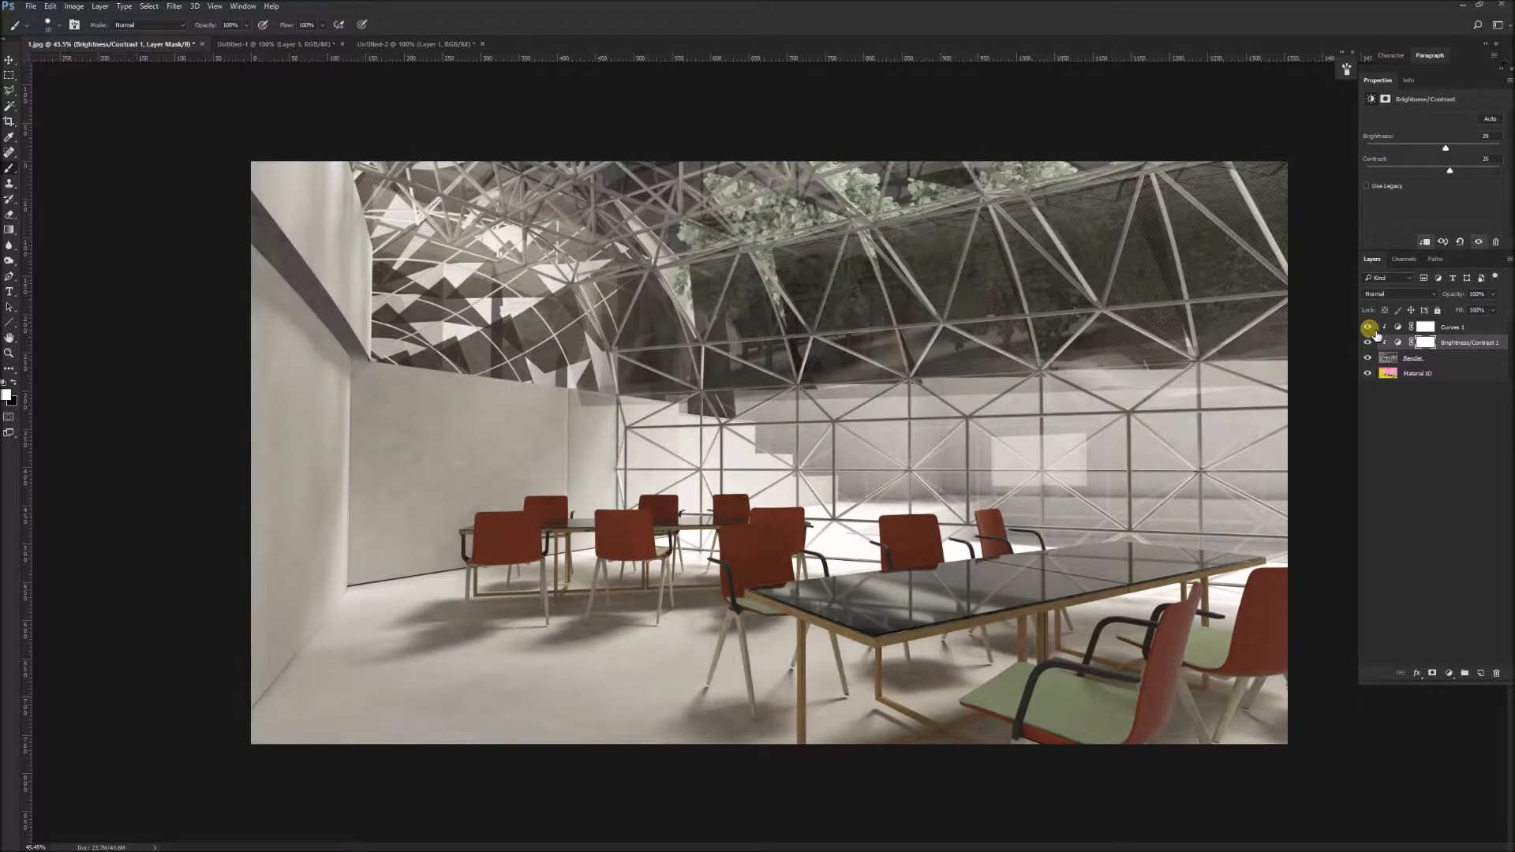
{"action": "left_click", "coordinate": [1369, 343]}
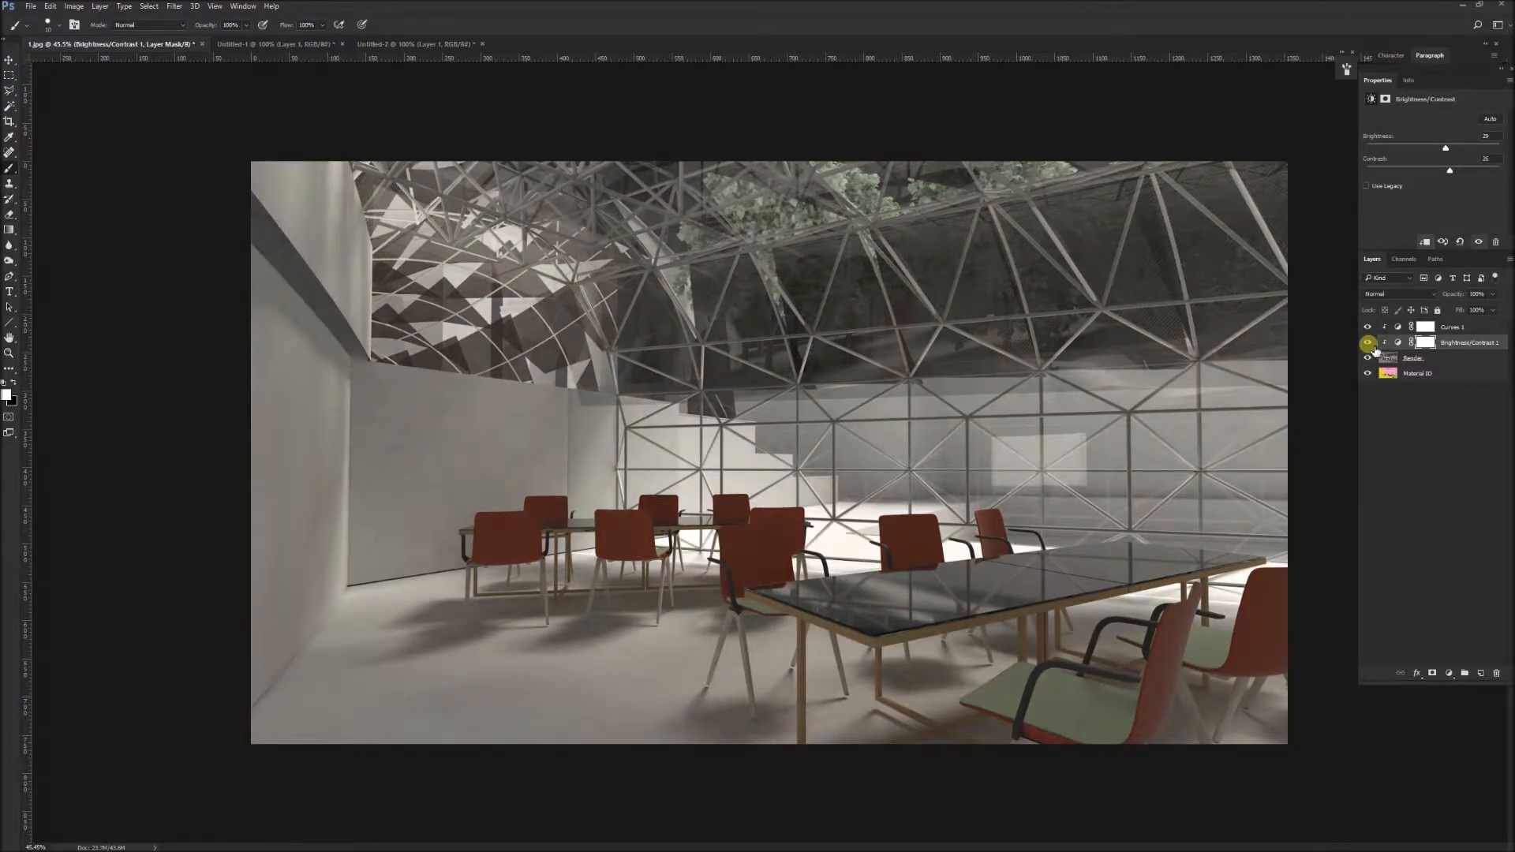
{"action": "left_click", "coordinate": [1370, 345]}
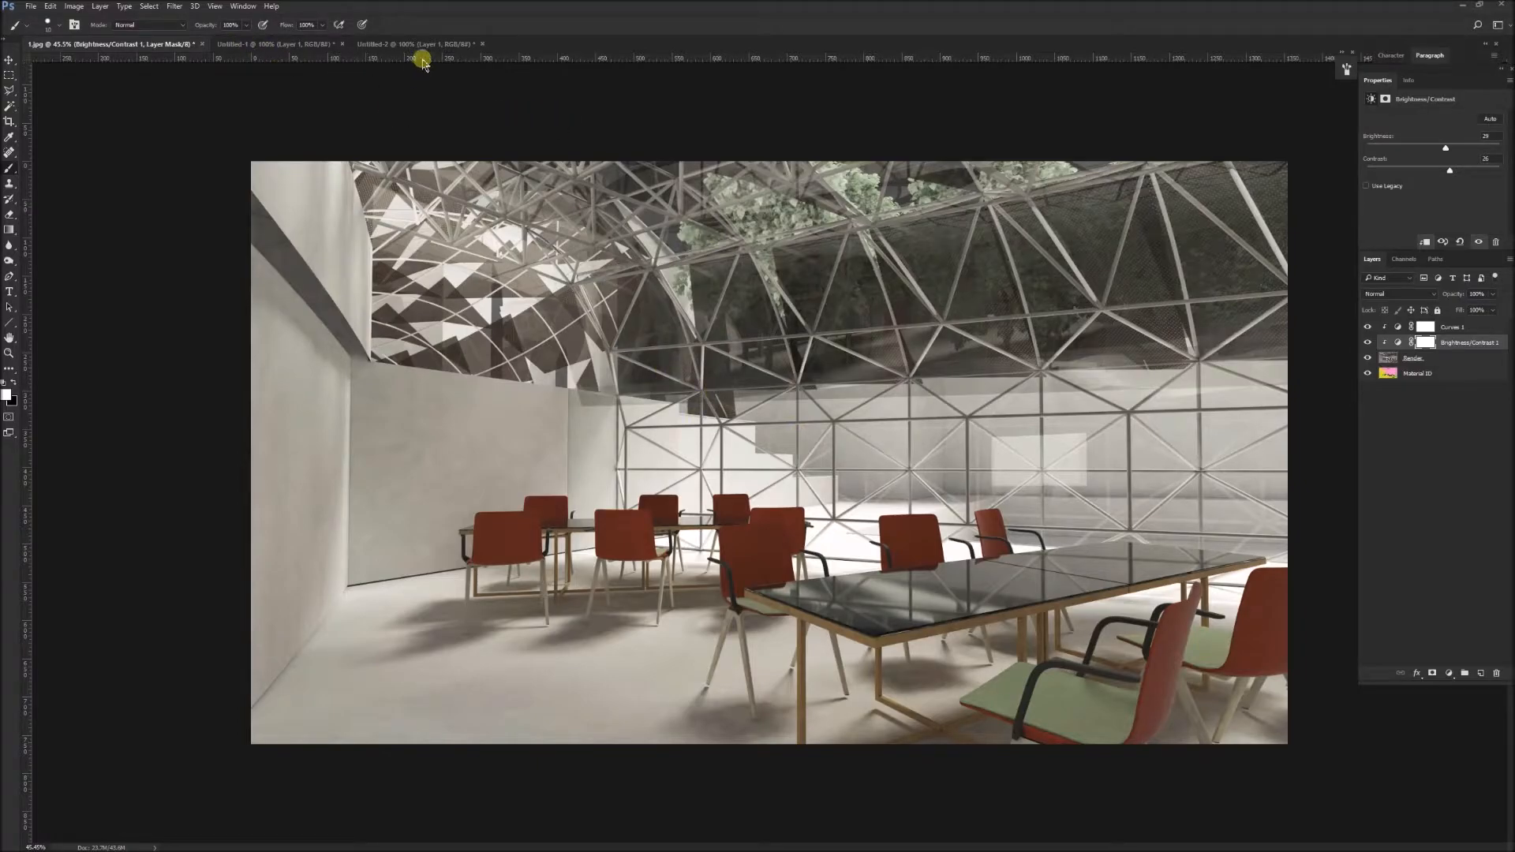
Step: Copy the picture of the five children from the Untitled-1 document into the 1.jpg render with the Move tool
{"action": "left_click", "coordinate": [10, 60]}
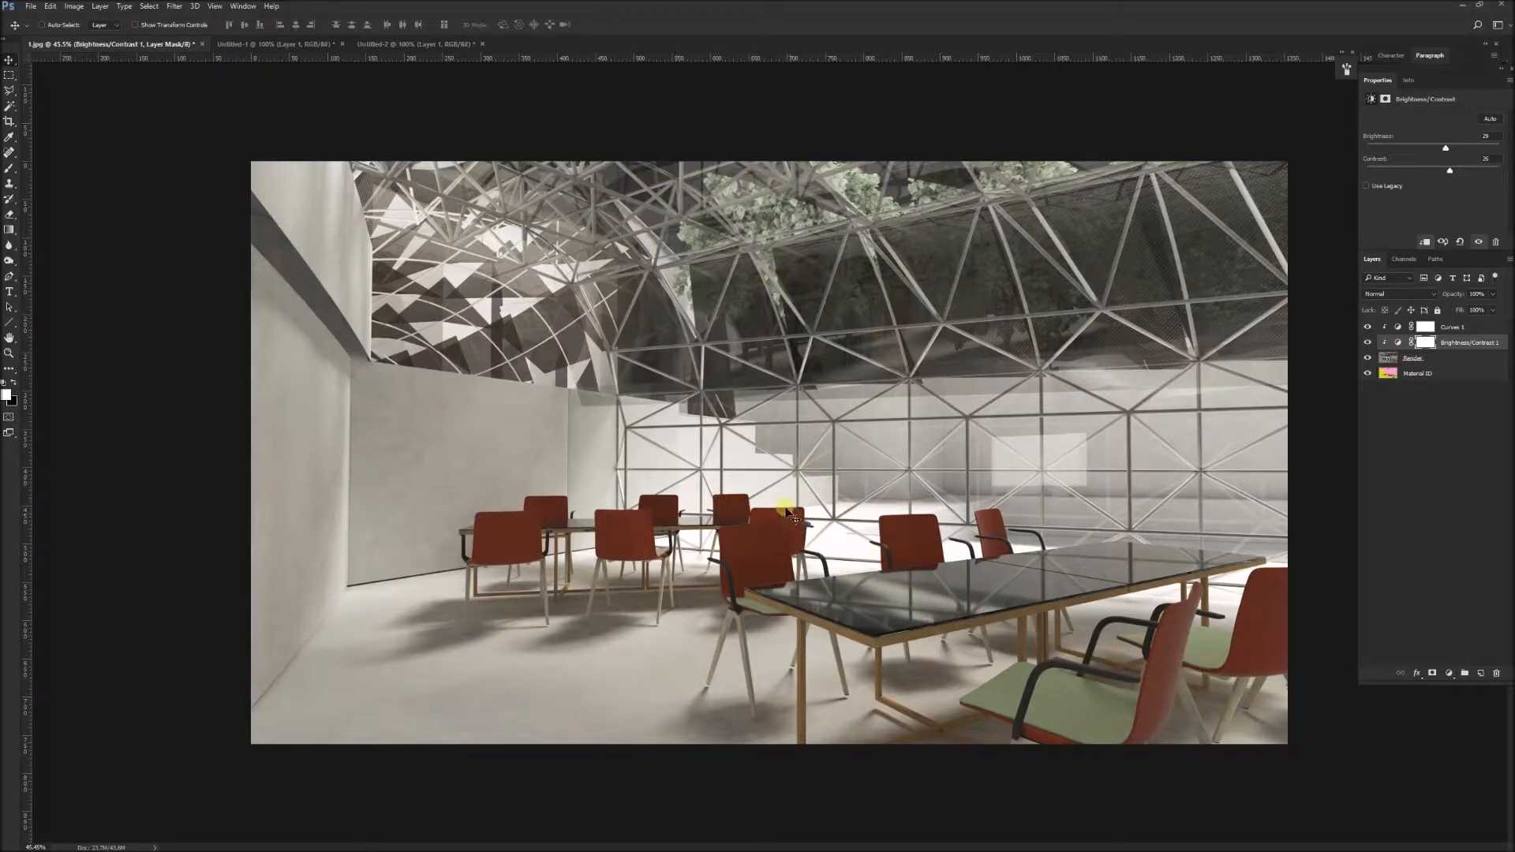
{"action": "left_click", "coordinate": [288, 45]}
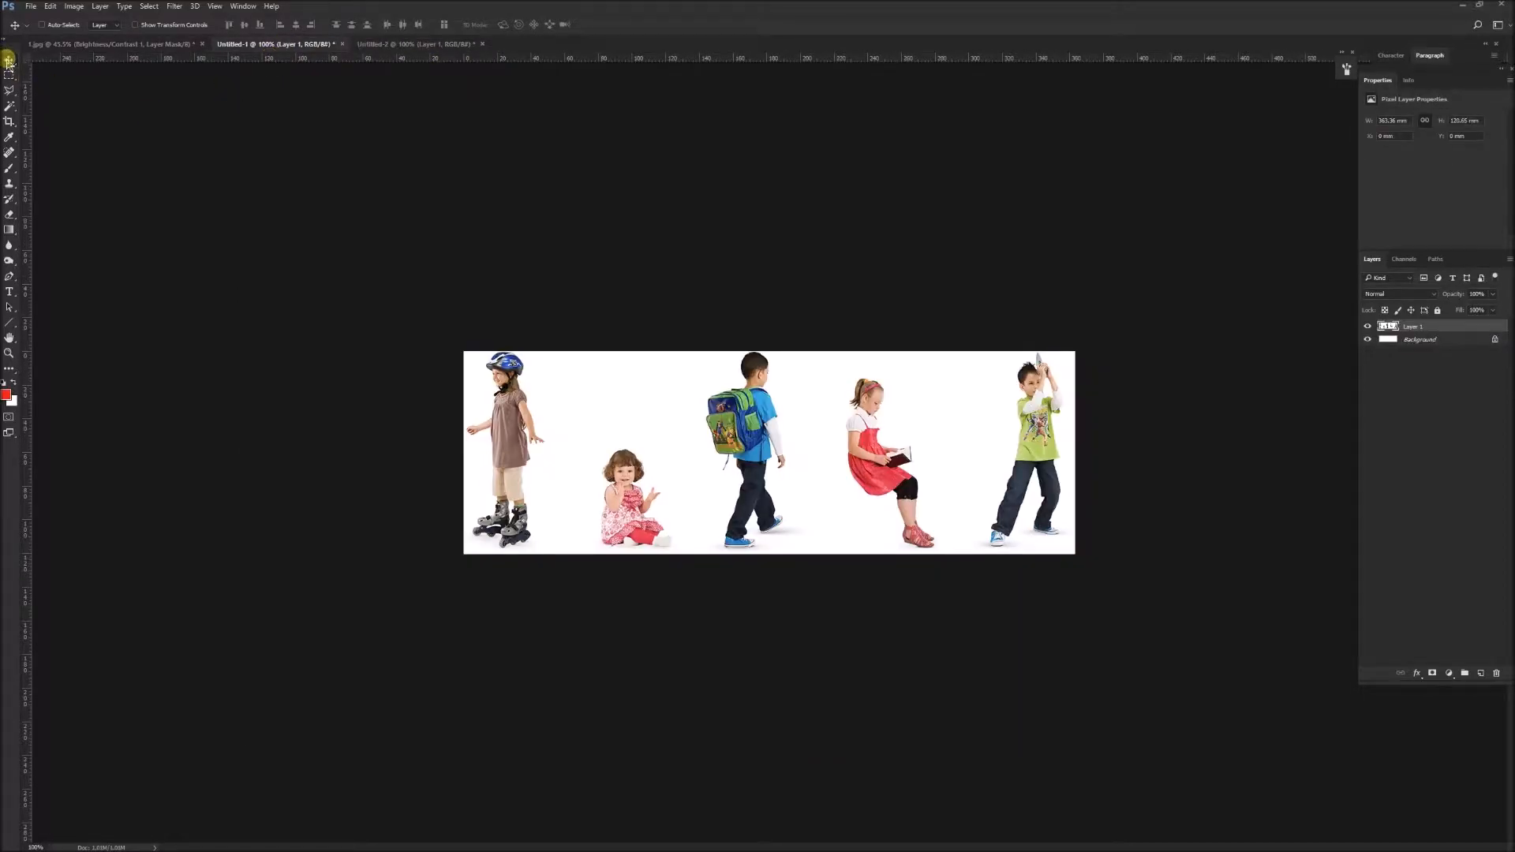
{"action": "left_click_drag", "start_coordinate": [741, 457], "coordinate": [671, 545]}
Step: Delete the other children on both sides of the boy with the backpack using rectangular marquee selections
{"action": "key", "text": "m"}
{"action": "left_click_drag", "start_coordinate": [430, 643], "coordinate": [595, 490]}
{"action": "key", "text": "Delete"}
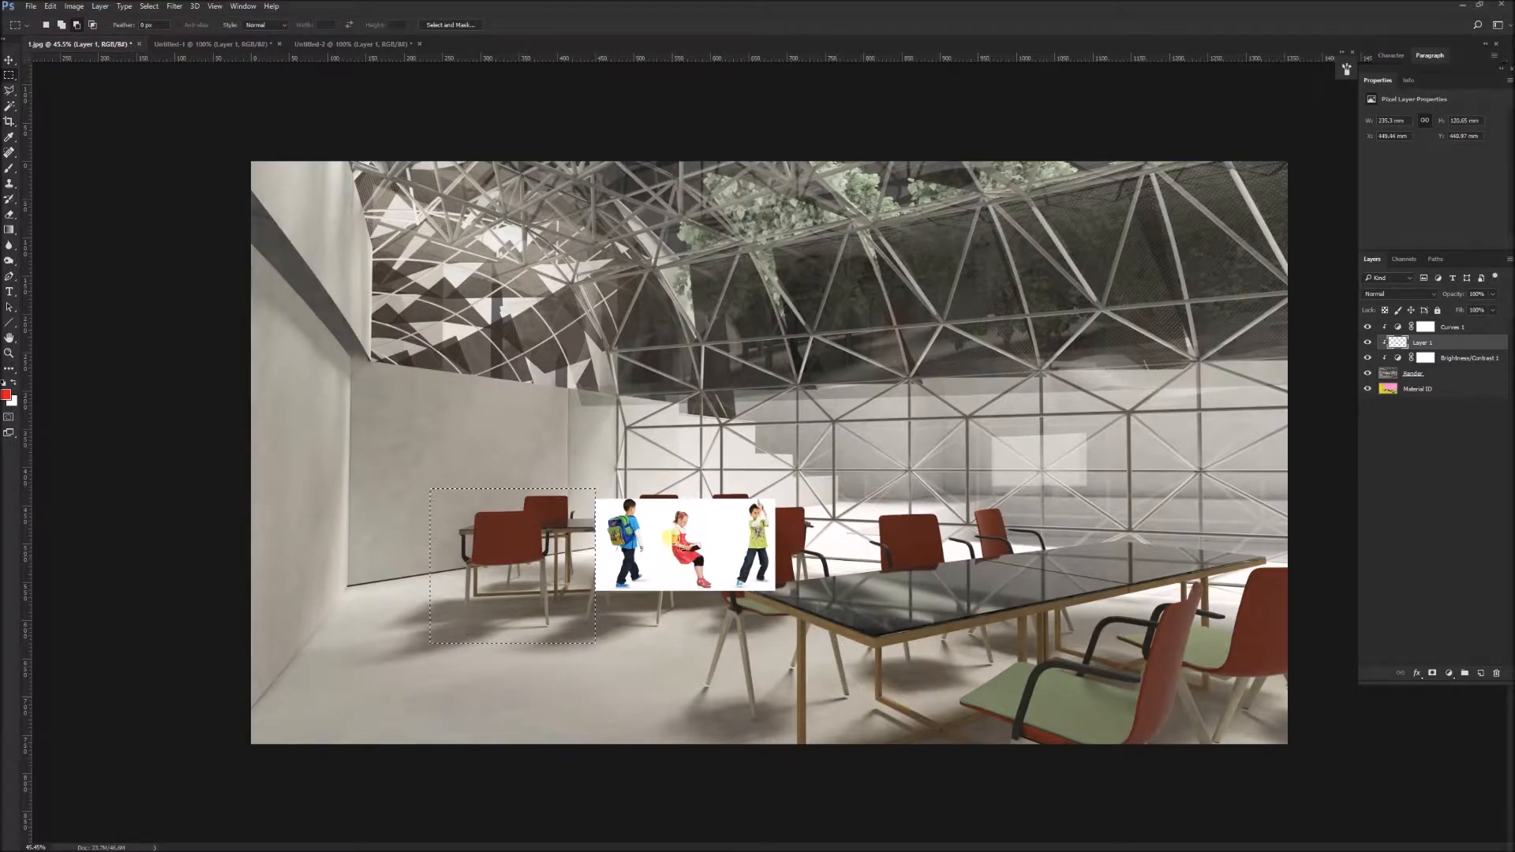
{"action": "key", "text": "ctrl+d"}
{"action": "mouse_move", "coordinate": [657, 486]}
{"action": "left_mouse_down"}
{"action": "mouse_move", "coordinate": [826, 607]}
{"action": "mouse_move", "coordinate": [826, 633]}
{"action": "left_mouse_up"}
{"action": "key", "text": "Delete"}
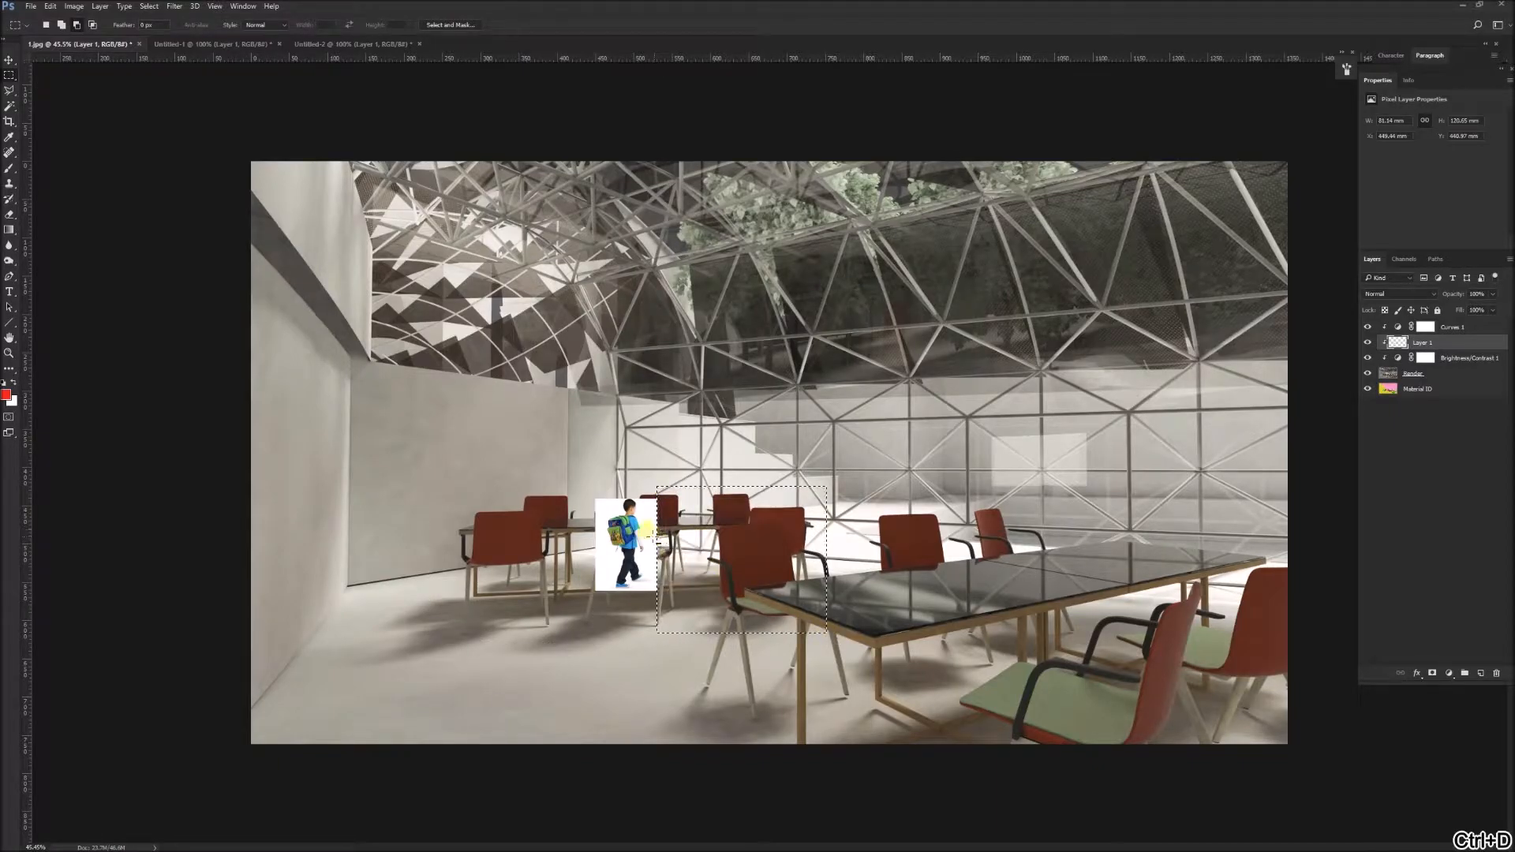
Step: Move the boy's layer above Curves 1, release it from the clipping group, and clear the selection
{"action": "left_click_drag", "start_coordinate": [1451, 345], "coordinate": [1456, 339]}
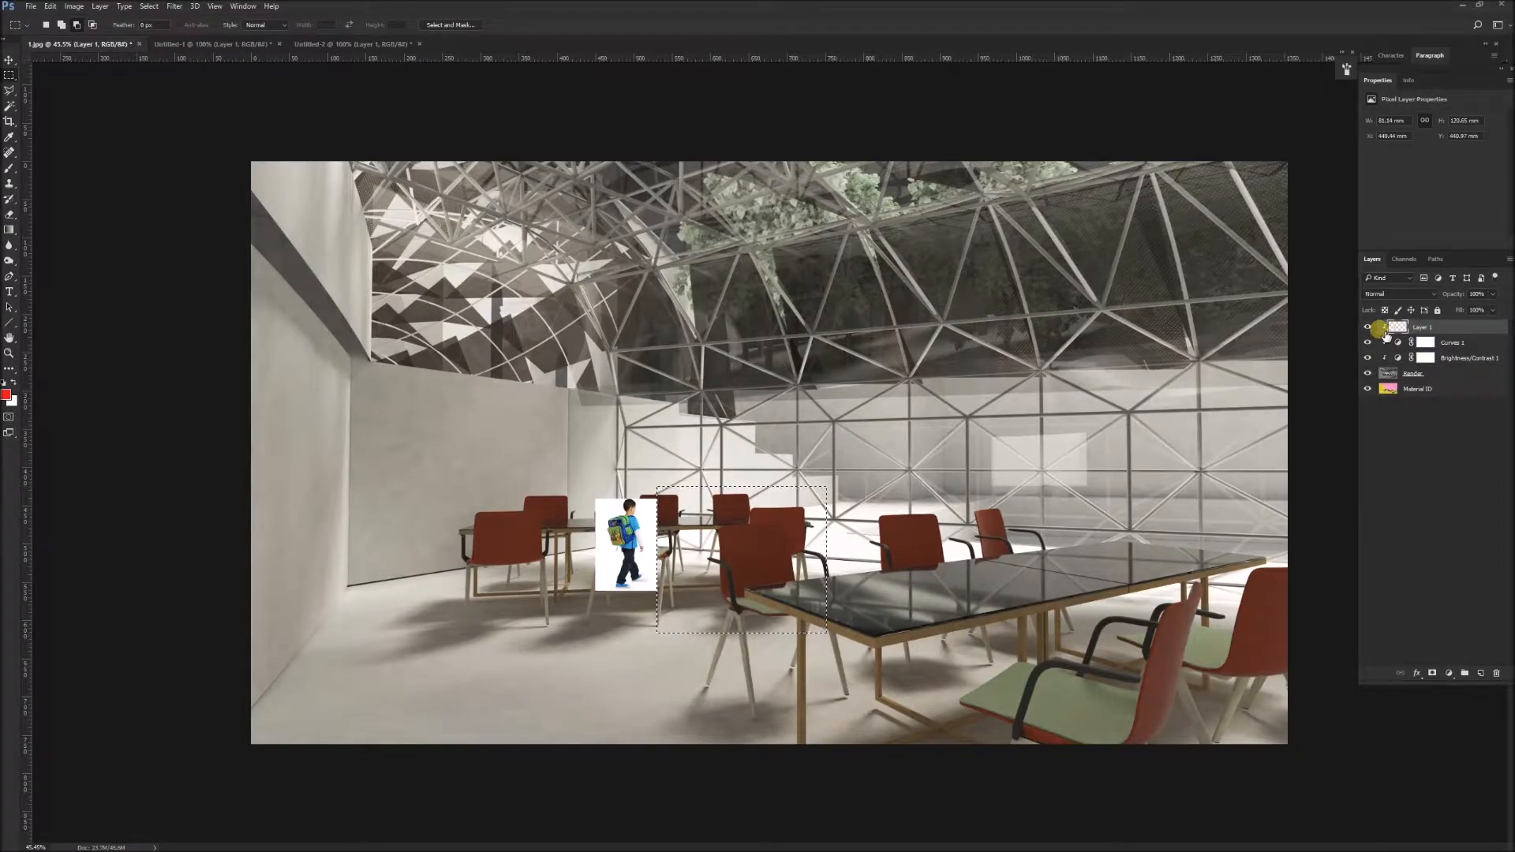
{"action": "left_click", "coordinate": [1386, 335], "text": "alt"}
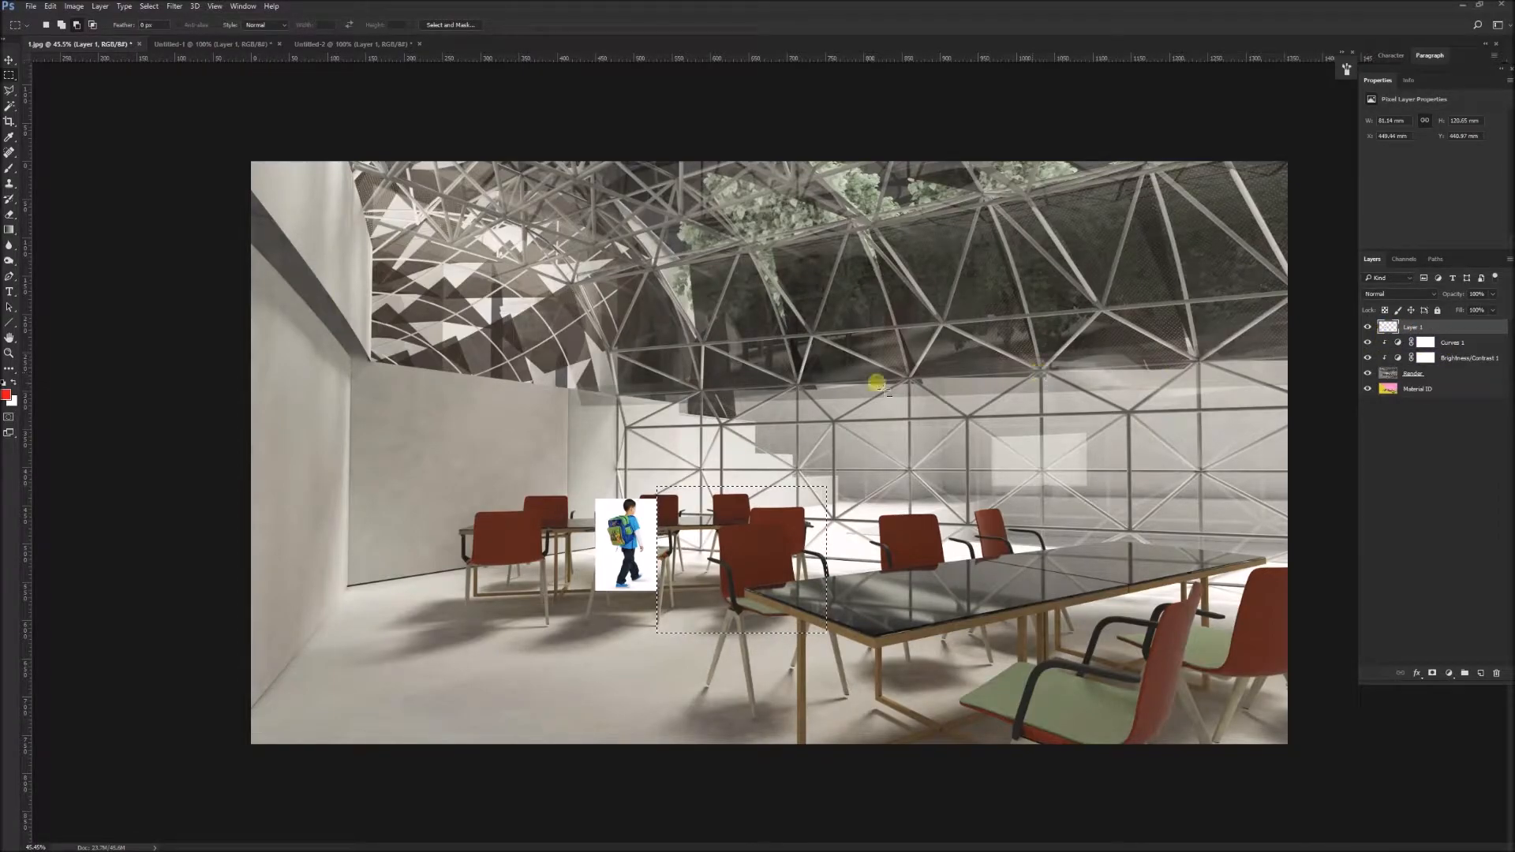
{"action": "key", "text": "ctrl+d"}
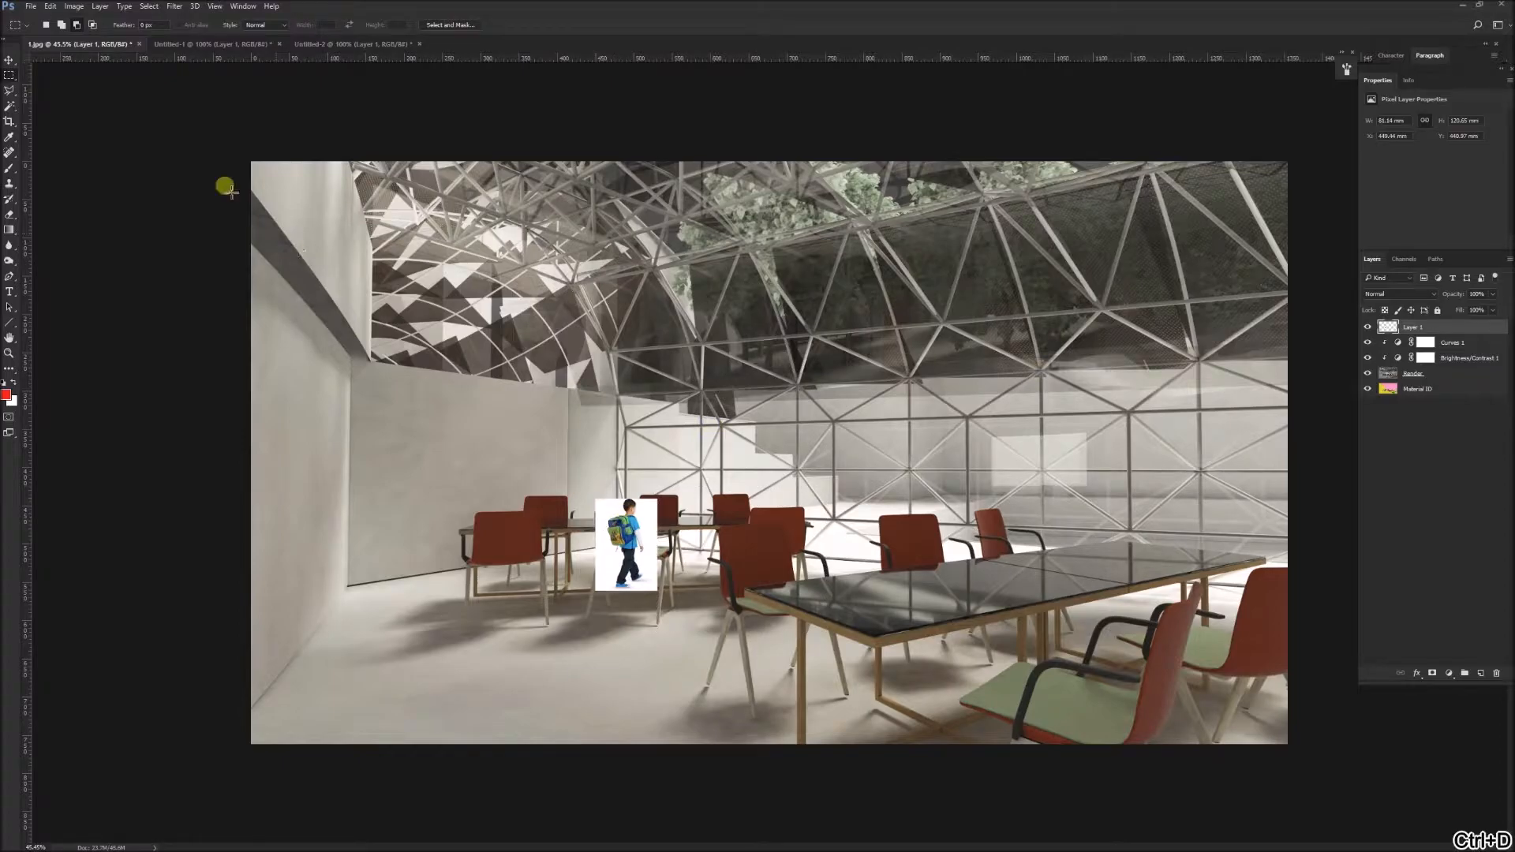
{"action": "left_click", "coordinate": [61, 25]}
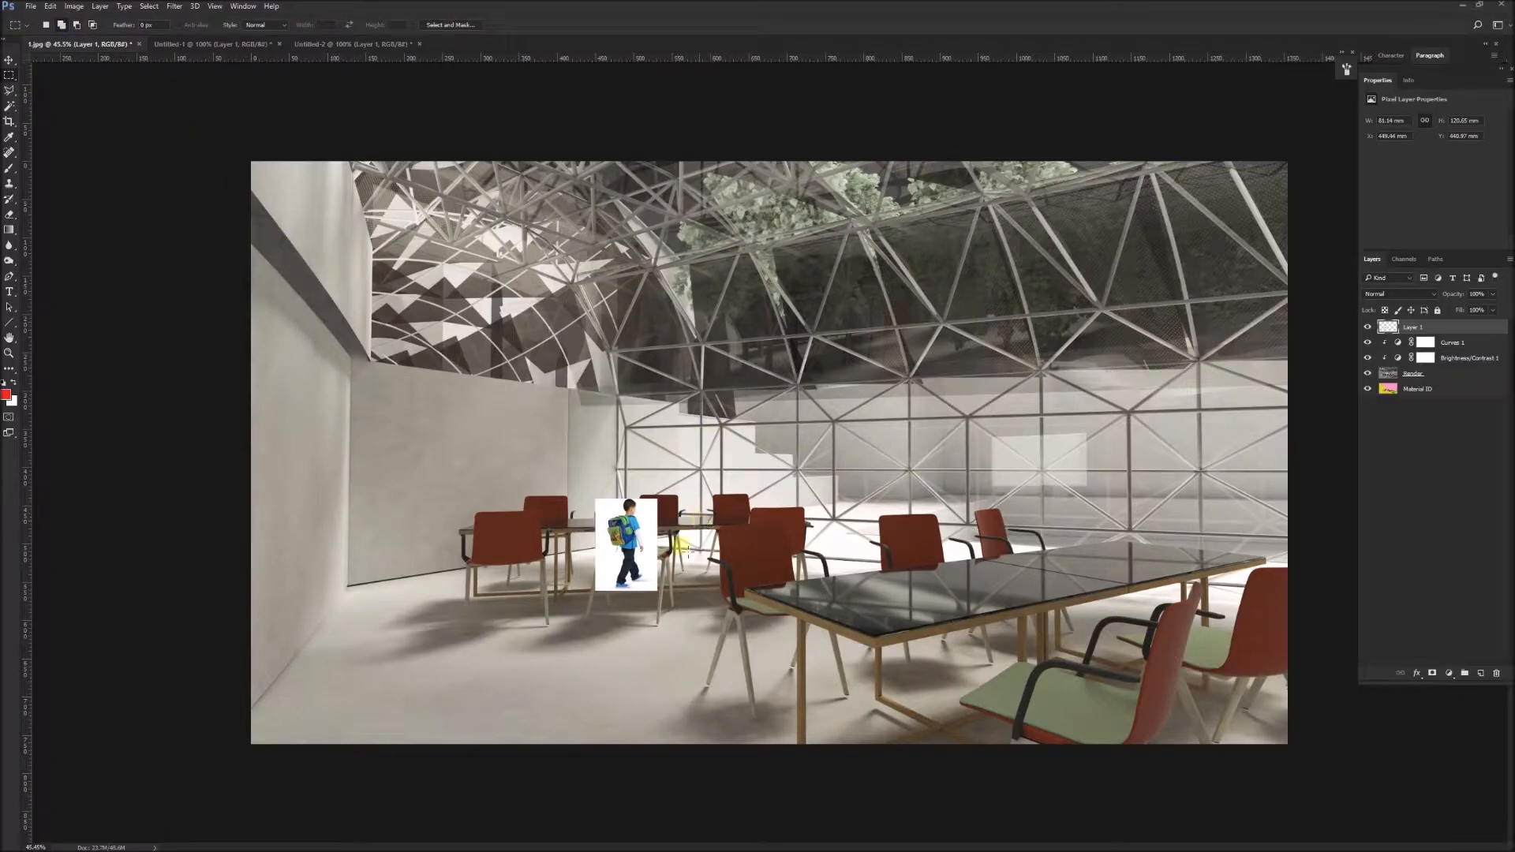
Step: Scale the boy up to about 255% with Free Transform and place him on the floor before the back table
{"action": "key", "text": "ctrl+t"}
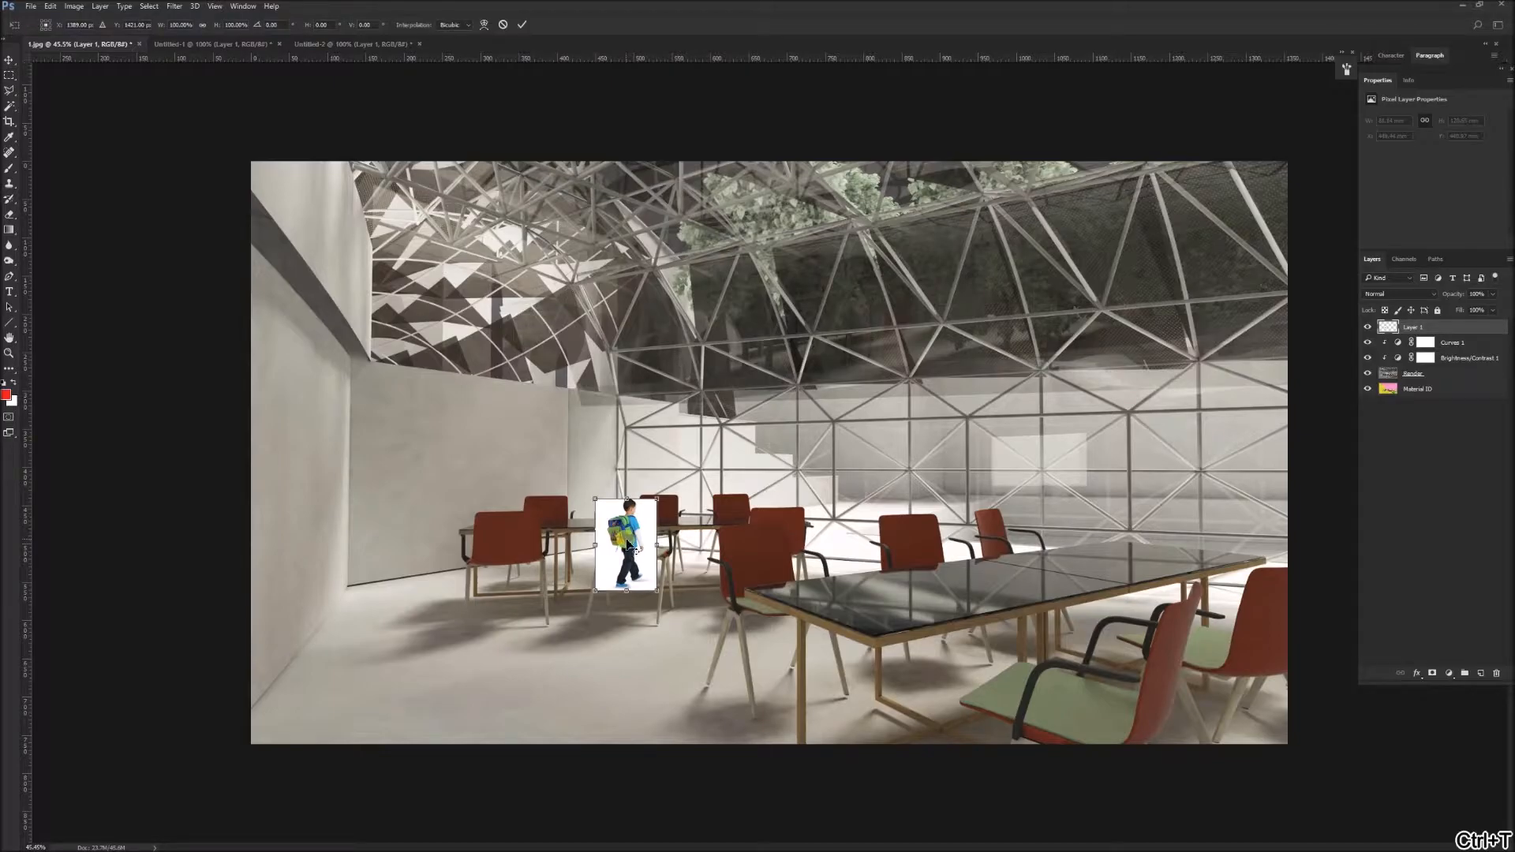
{"action": "left_click_drag", "start_coordinate": [631, 534], "coordinate": [660, 469]}
{"action": "left_click_drag", "start_coordinate": [589, 536], "coordinate": [552, 550]}
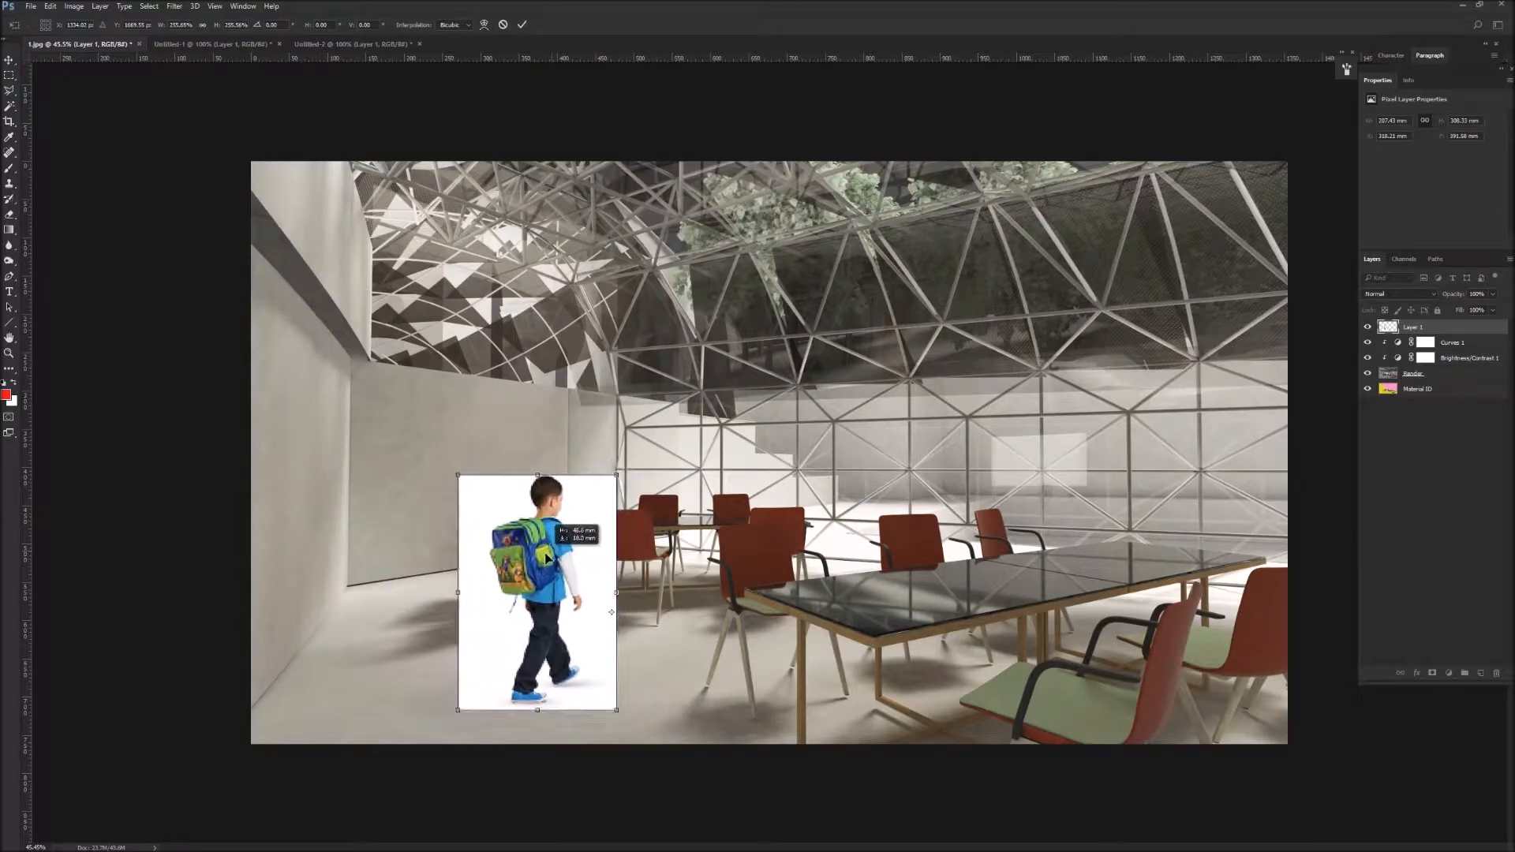
{"action": "key", "text": "Return"}
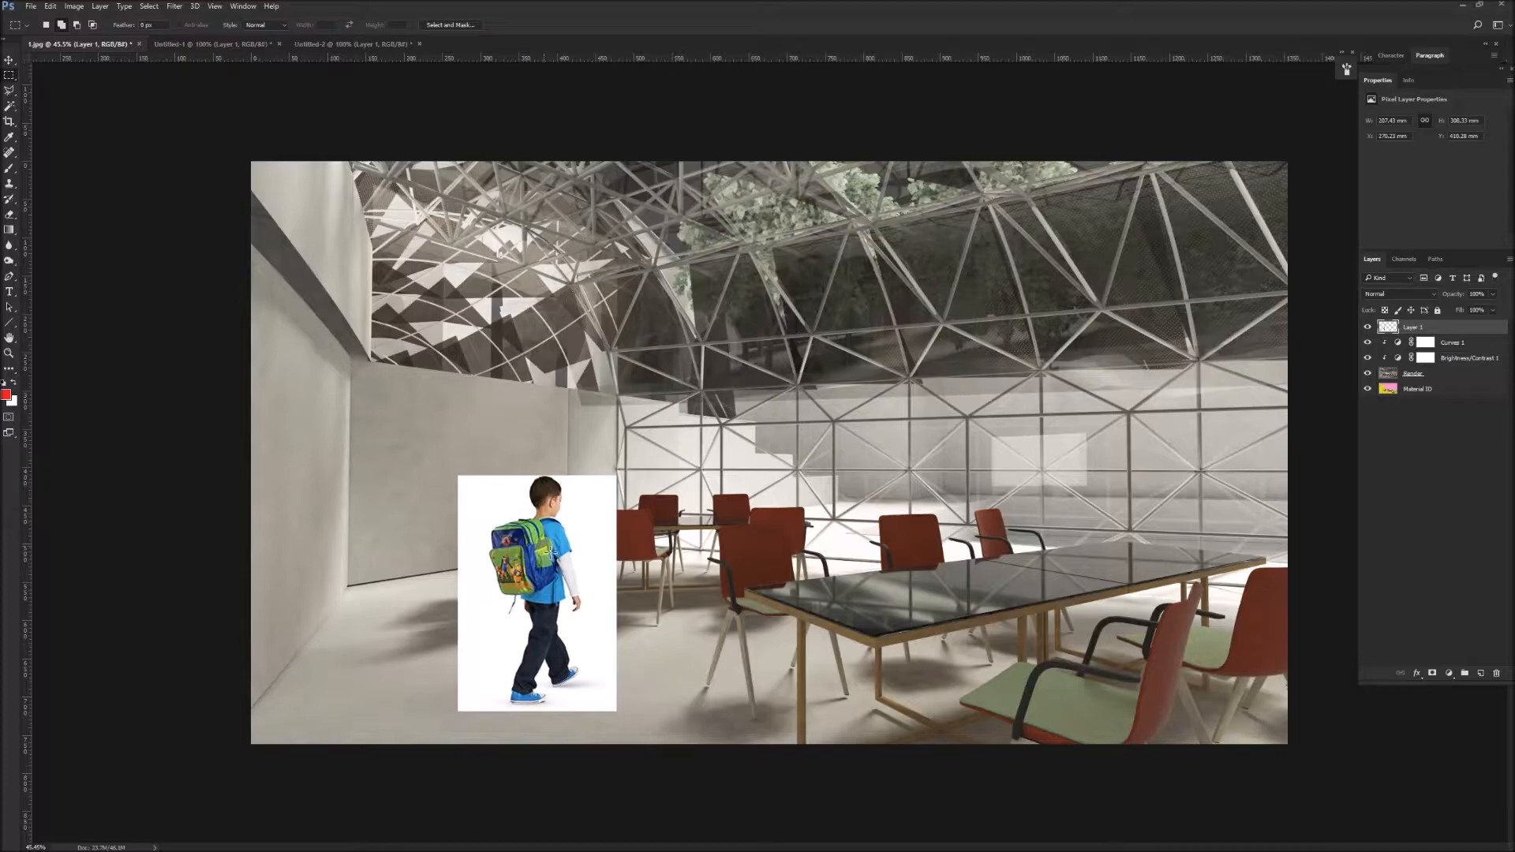
Step: Select the white background around the boy with the Magic Wand and hide it using an inverted layer mask
{"action": "scroll", "coordinate": [559, 577], "scroll_direction": "up", "scroll_amount": 4}
{"action": "left_click_drag", "start_coordinate": [468, 563], "coordinate": [607, 496]}
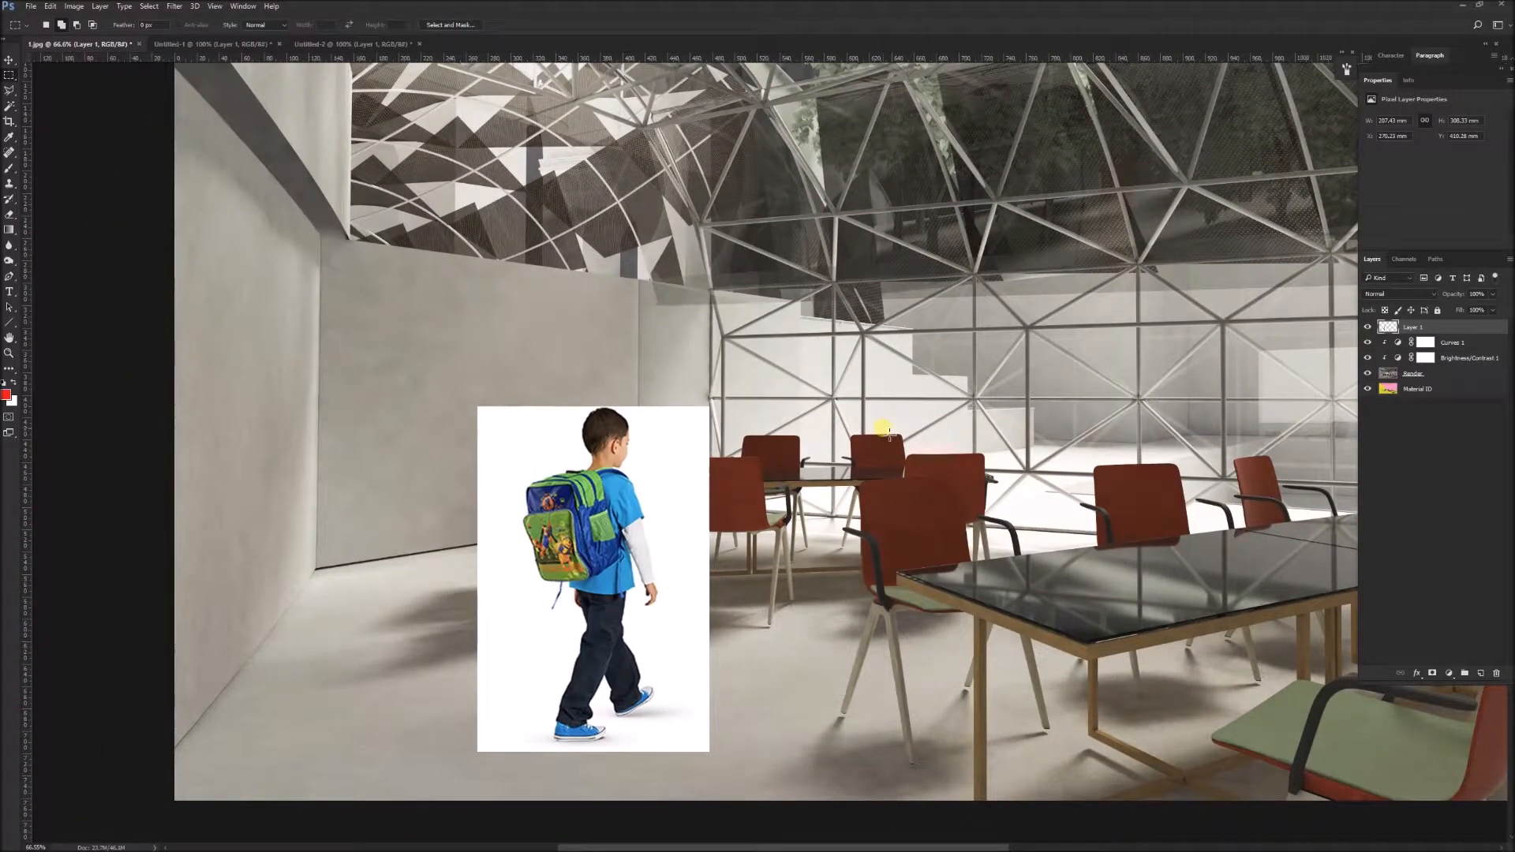
{"action": "key", "text": "w"}
{"action": "left_click", "coordinate": [665, 478]}
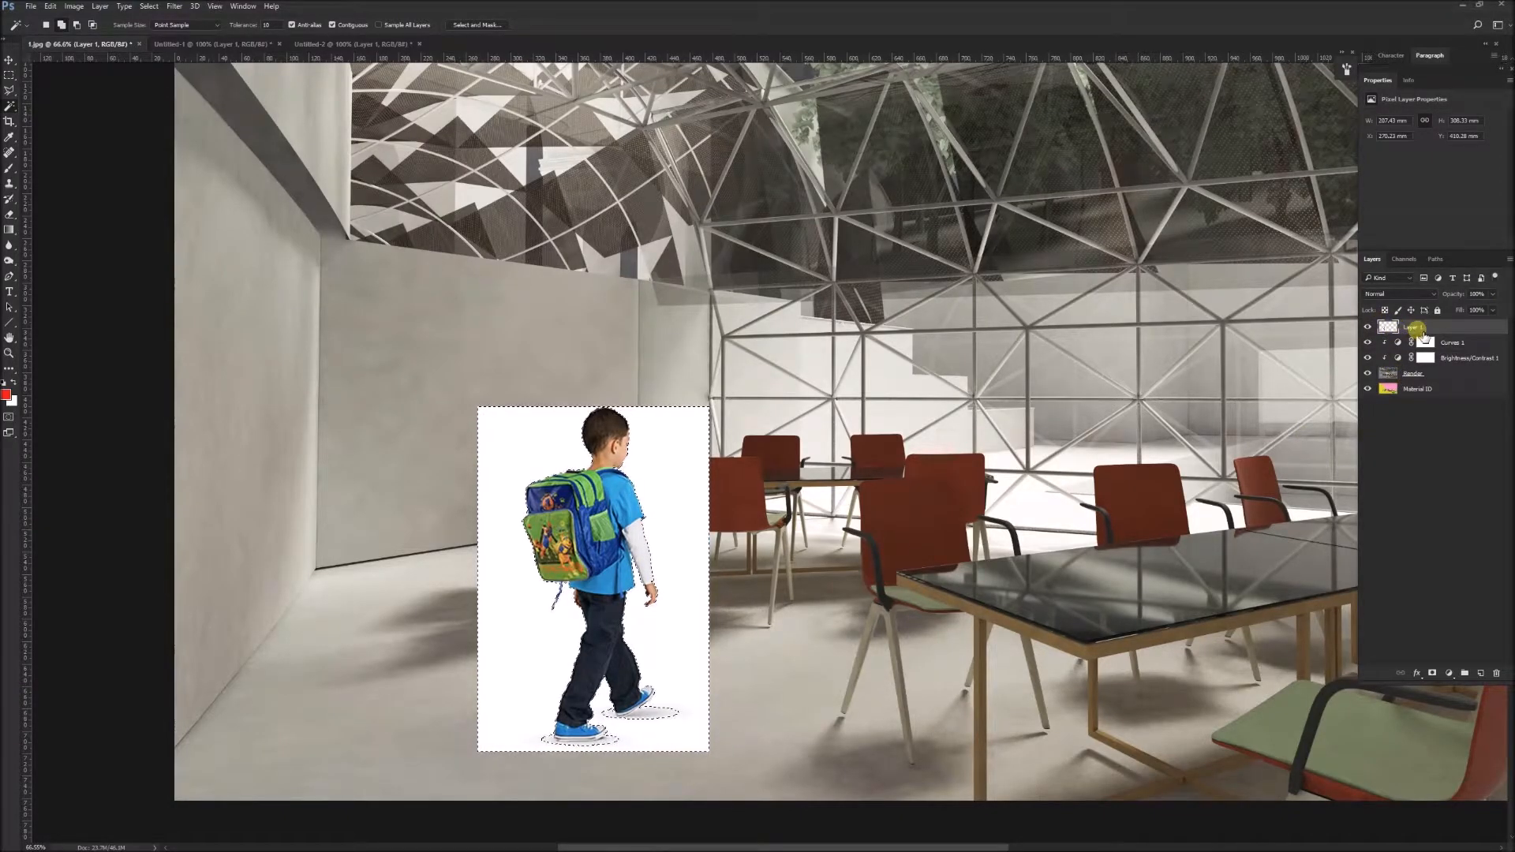
{"action": "left_click", "coordinate": [1433, 673]}
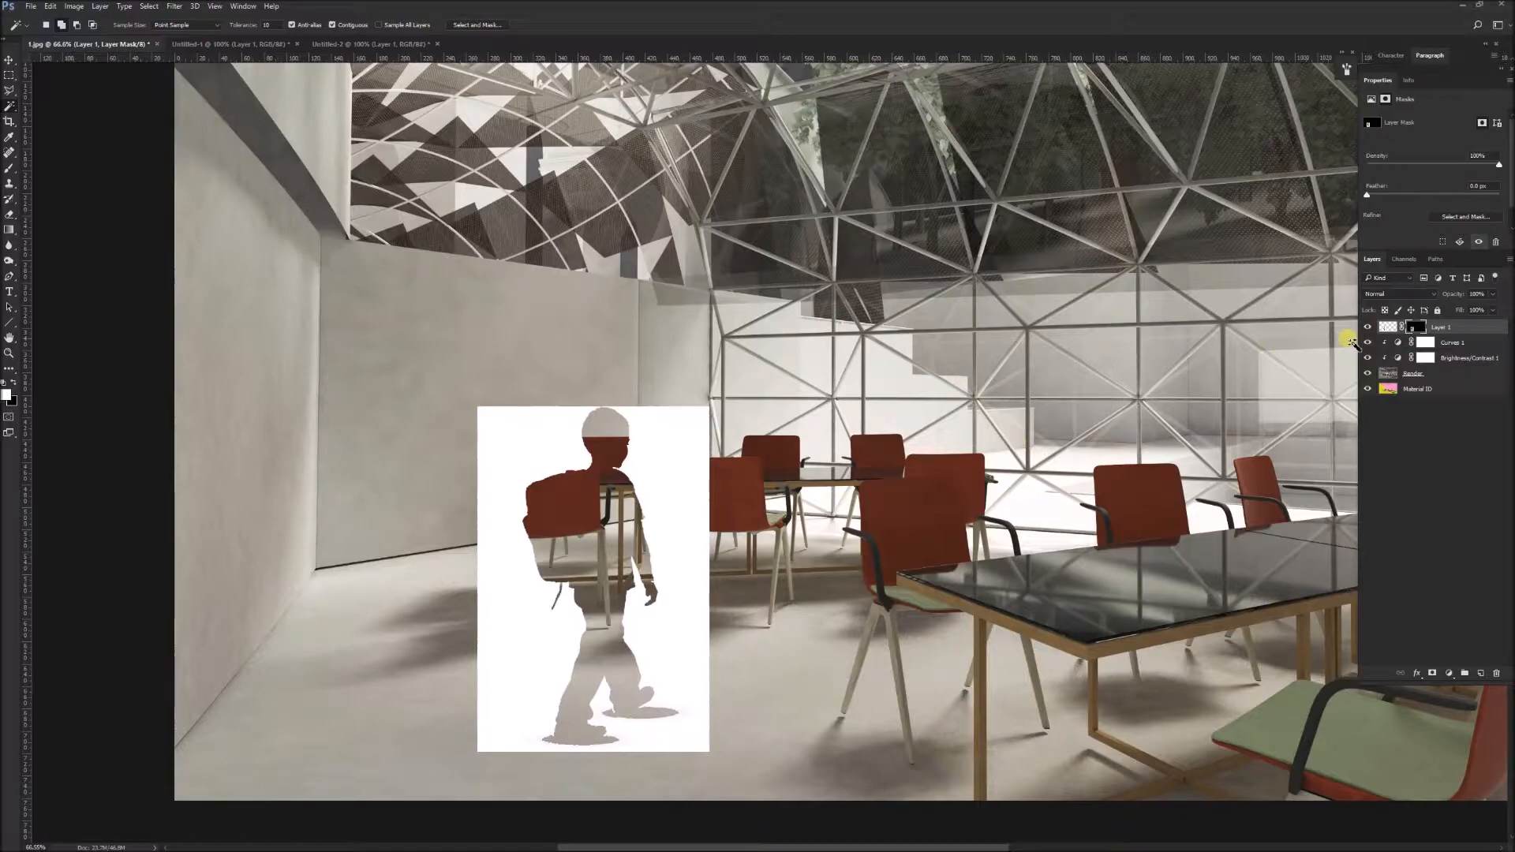
{"action": "key", "text": "ctrl+i"}
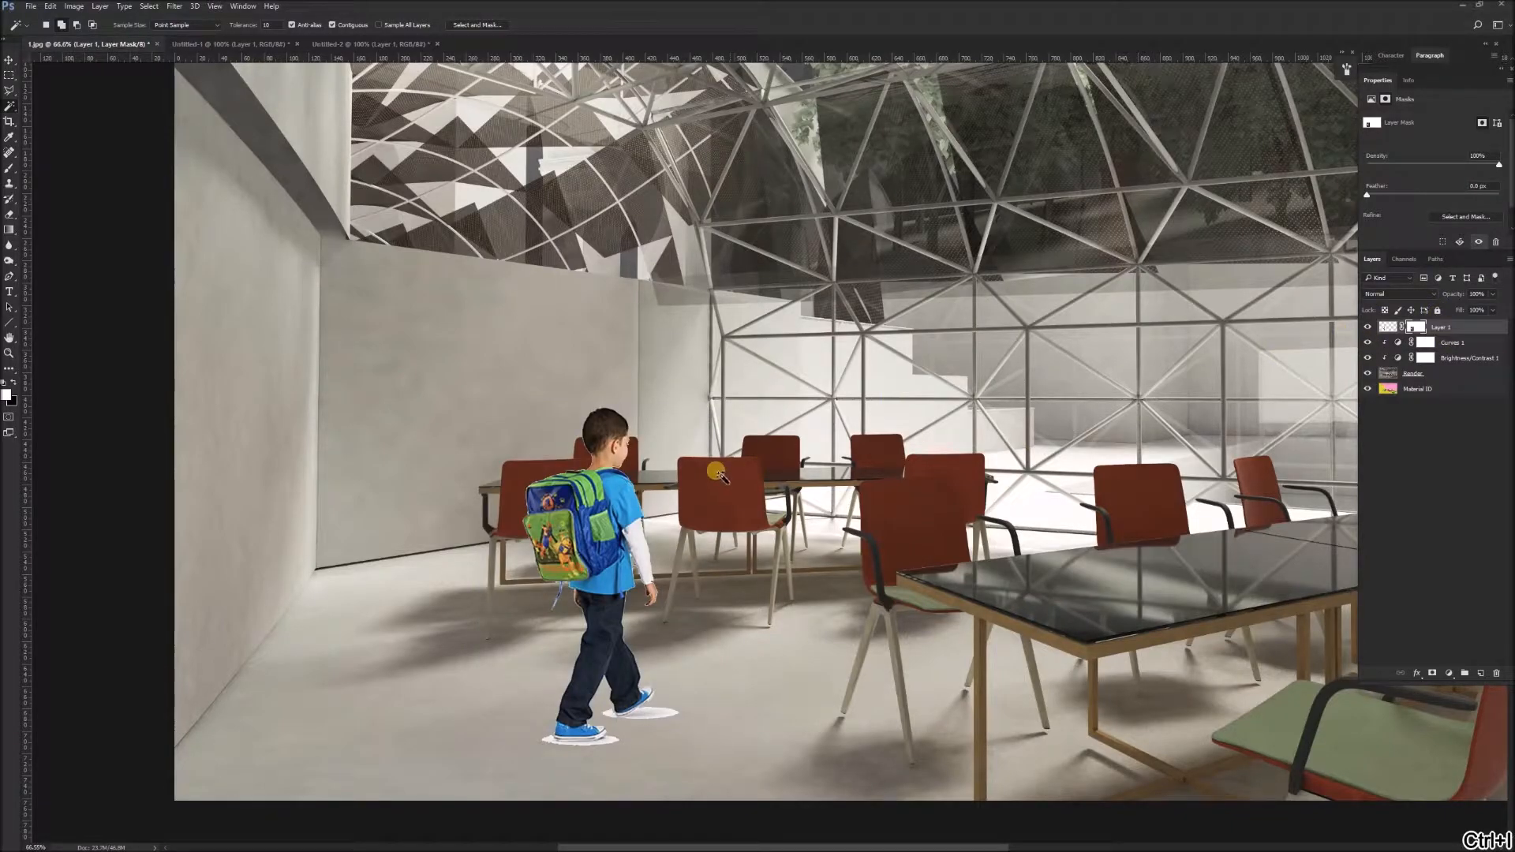
{"action": "scroll", "coordinate": [529, 612], "scroll_direction": "up", "scroll_amount": 3}
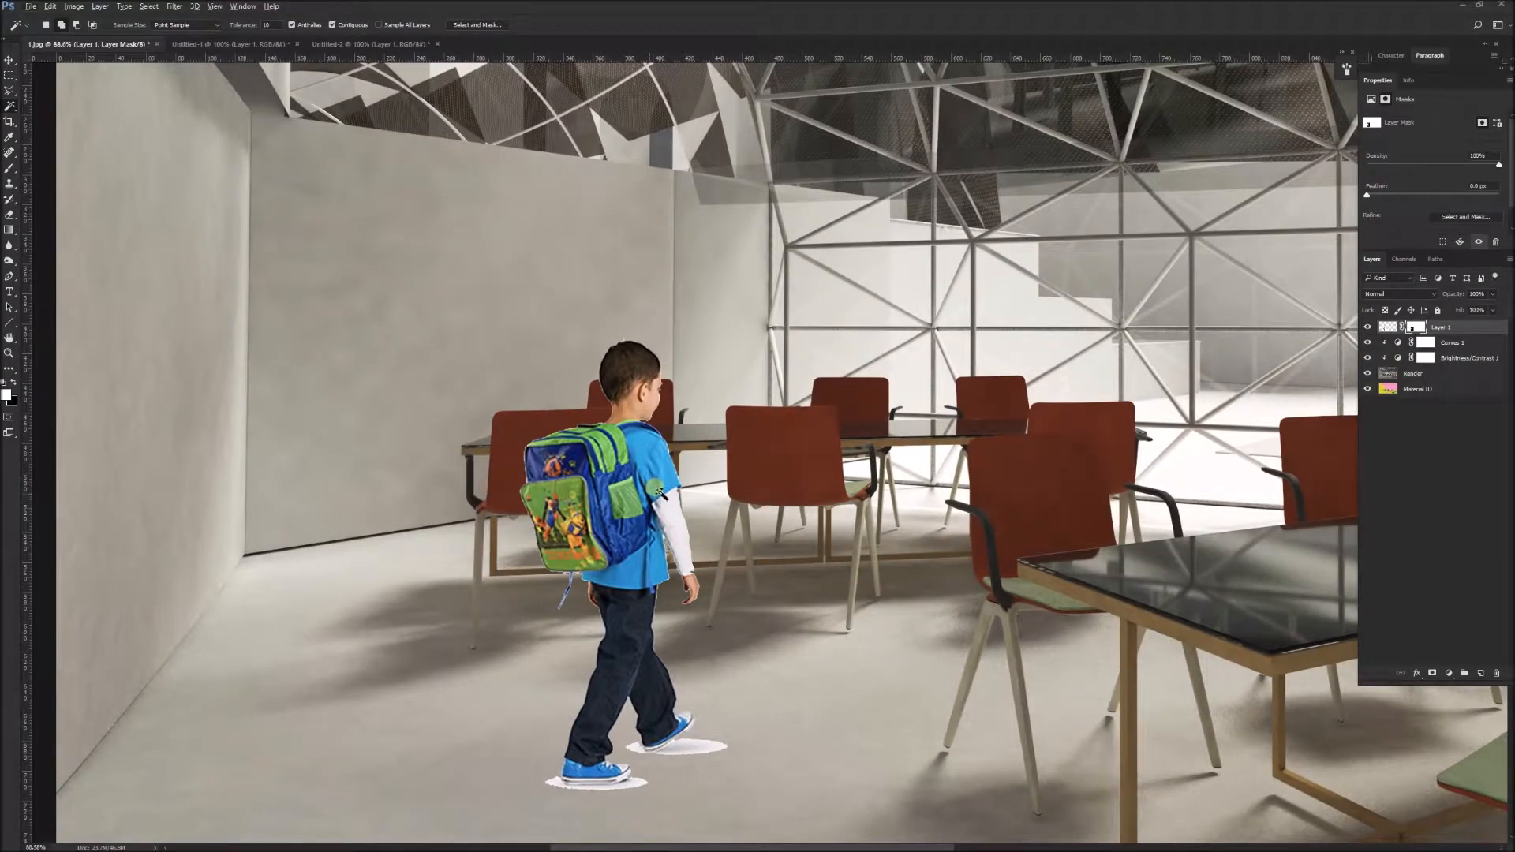
{"action": "scroll", "coordinate": [659, 491], "scroll_direction": "down", "scroll_amount": 1}
{"action": "scroll", "coordinate": [616, 575], "scroll_direction": "up", "scroll_amount": 2}
{"action": "scroll", "coordinate": [612, 505], "scroll_direction": "down", "scroll_amount": 1}
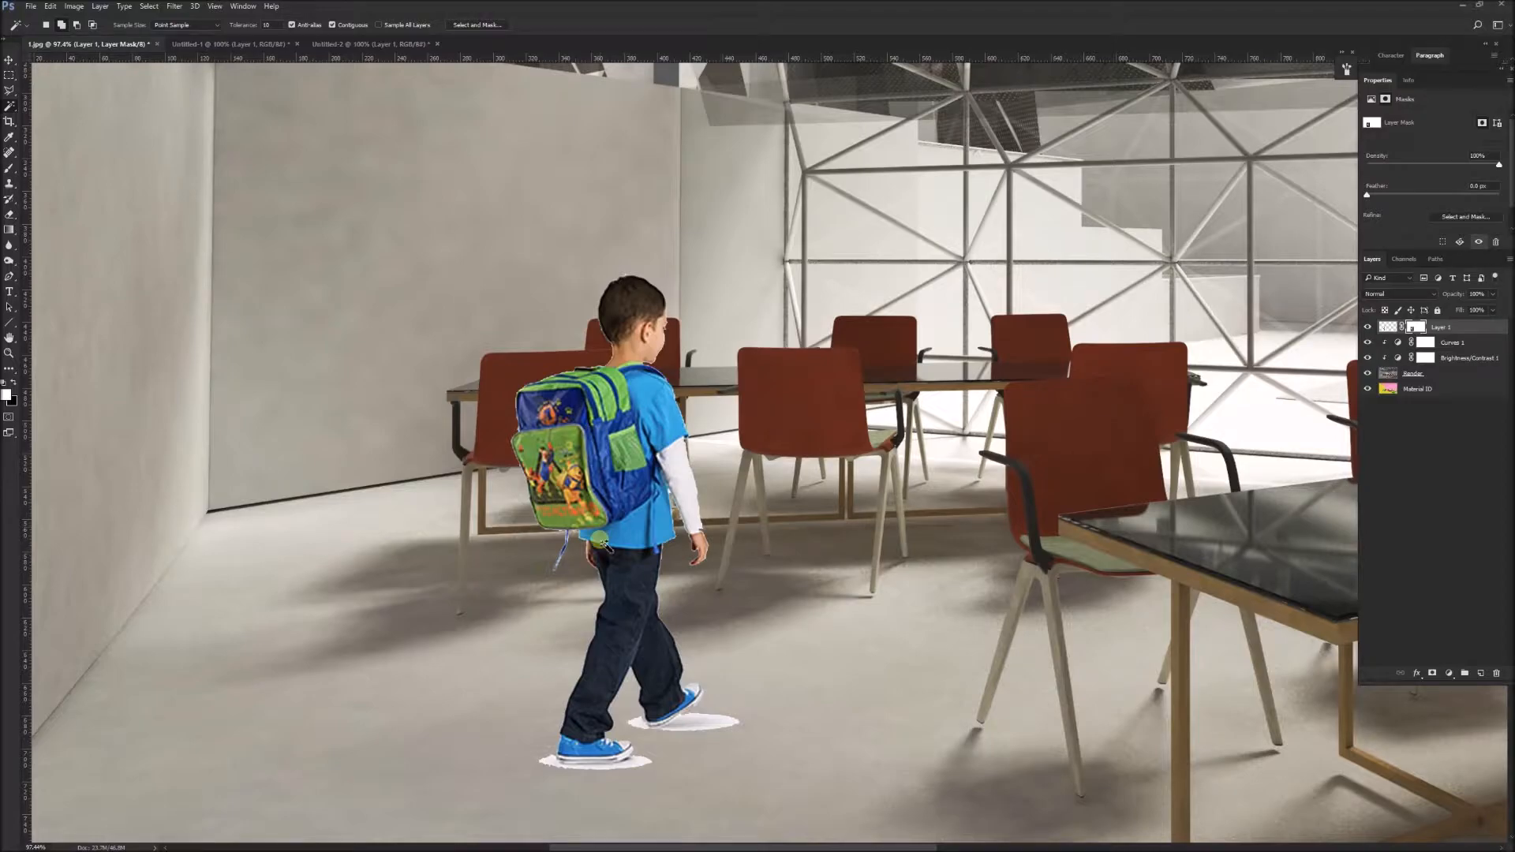
{"action": "scroll", "coordinate": [605, 544], "scroll_direction": "down", "scroll_amount": 1}
{"action": "scroll", "coordinate": [636, 485], "scroll_direction": "down", "scroll_amount": 1}
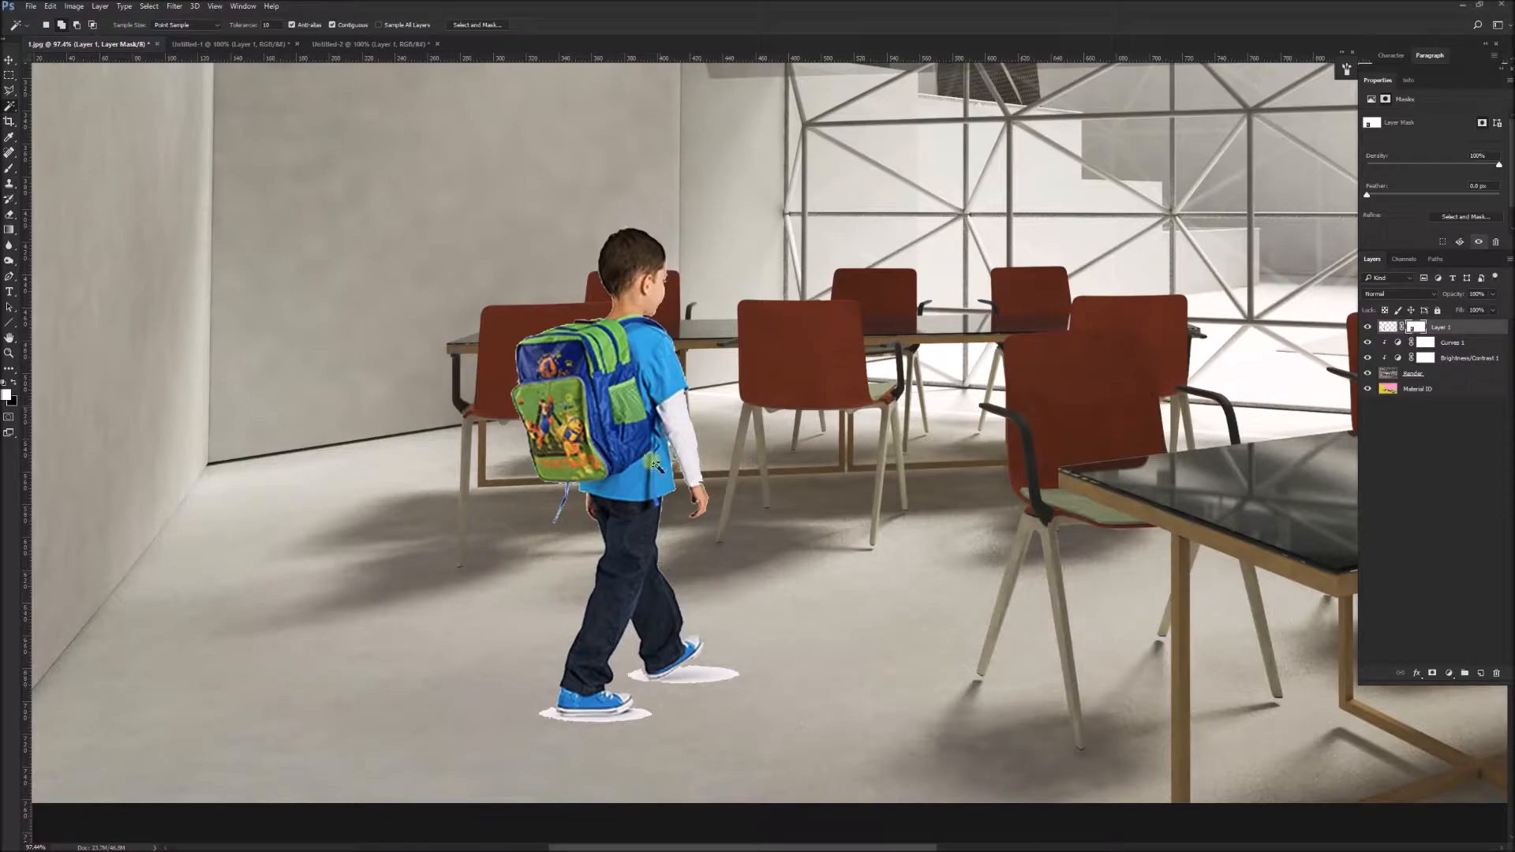
{"action": "scroll", "coordinate": [610, 460], "scroll_direction": "up", "scroll_amount": 2}
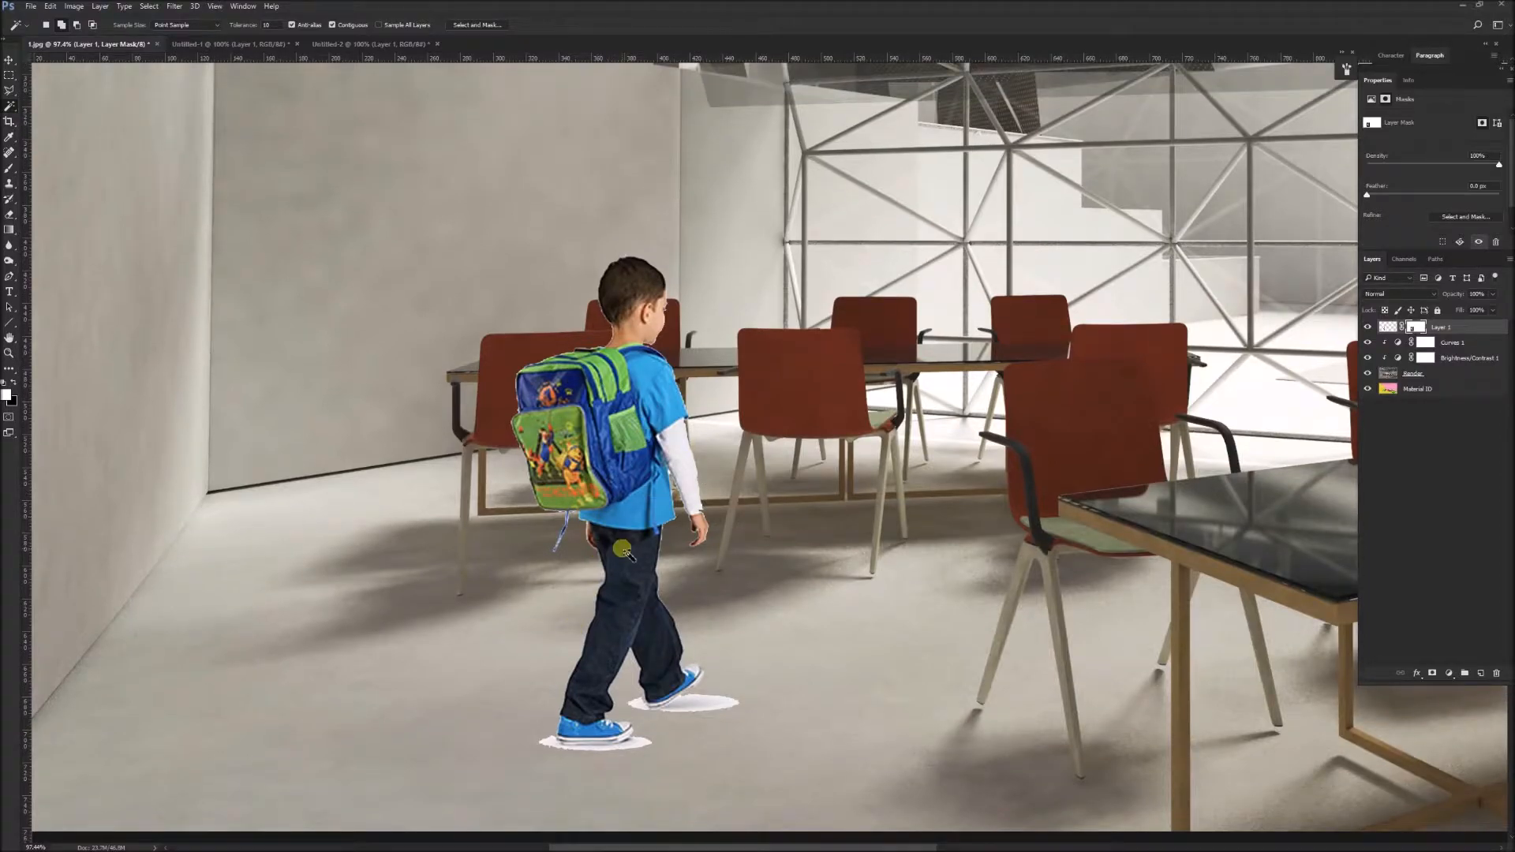
{"action": "scroll", "coordinate": [627, 556], "scroll_direction": "down", "scroll_amount": 1}
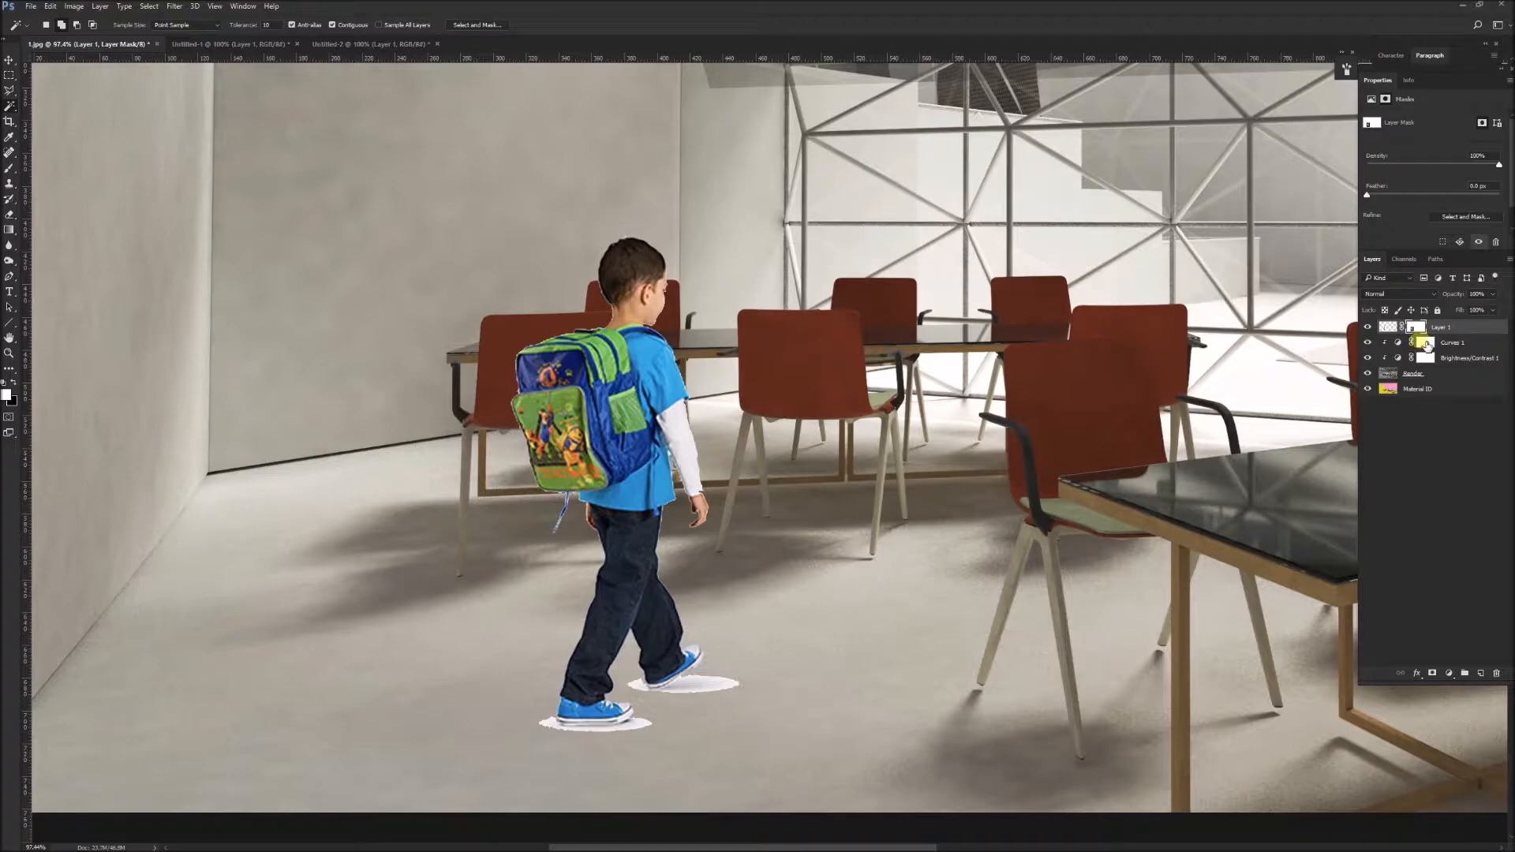
Step: Enlarge the brush and paint black on the boy's layer mask to hide most of the white patch by his farther shoe
{"action": "key", "text": "b"}
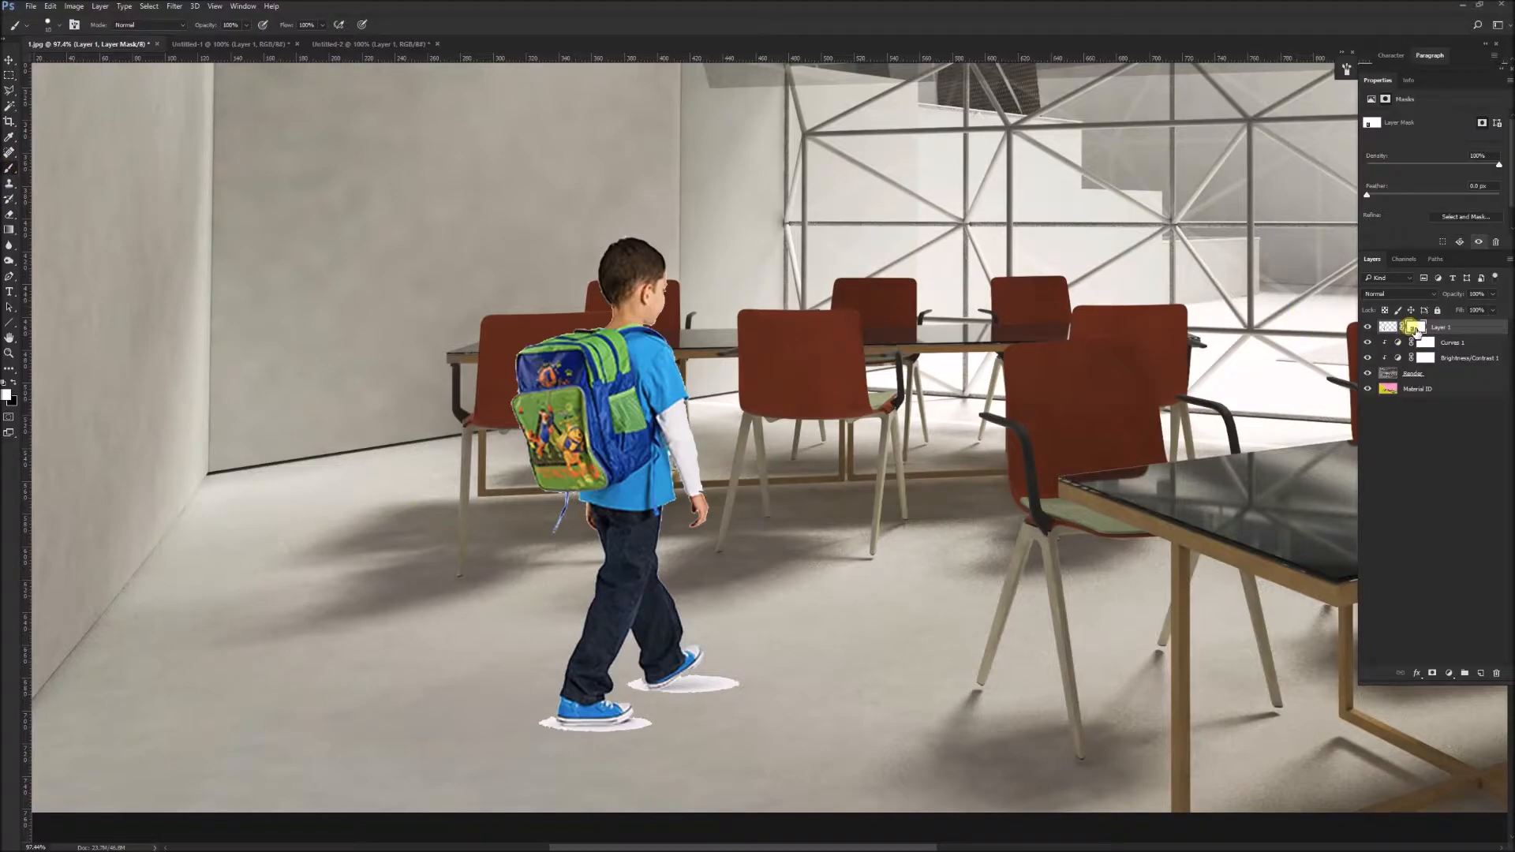
{"action": "key", "text": "bracketright"}
{"action": "key", "text": "bracketright"}
{"action": "key", "text": "bracketright"}
{"action": "left_click_drag", "start_coordinate": [740, 710], "coordinate": [736, 699]}
{"action": "key", "text": "ctrl+z"}
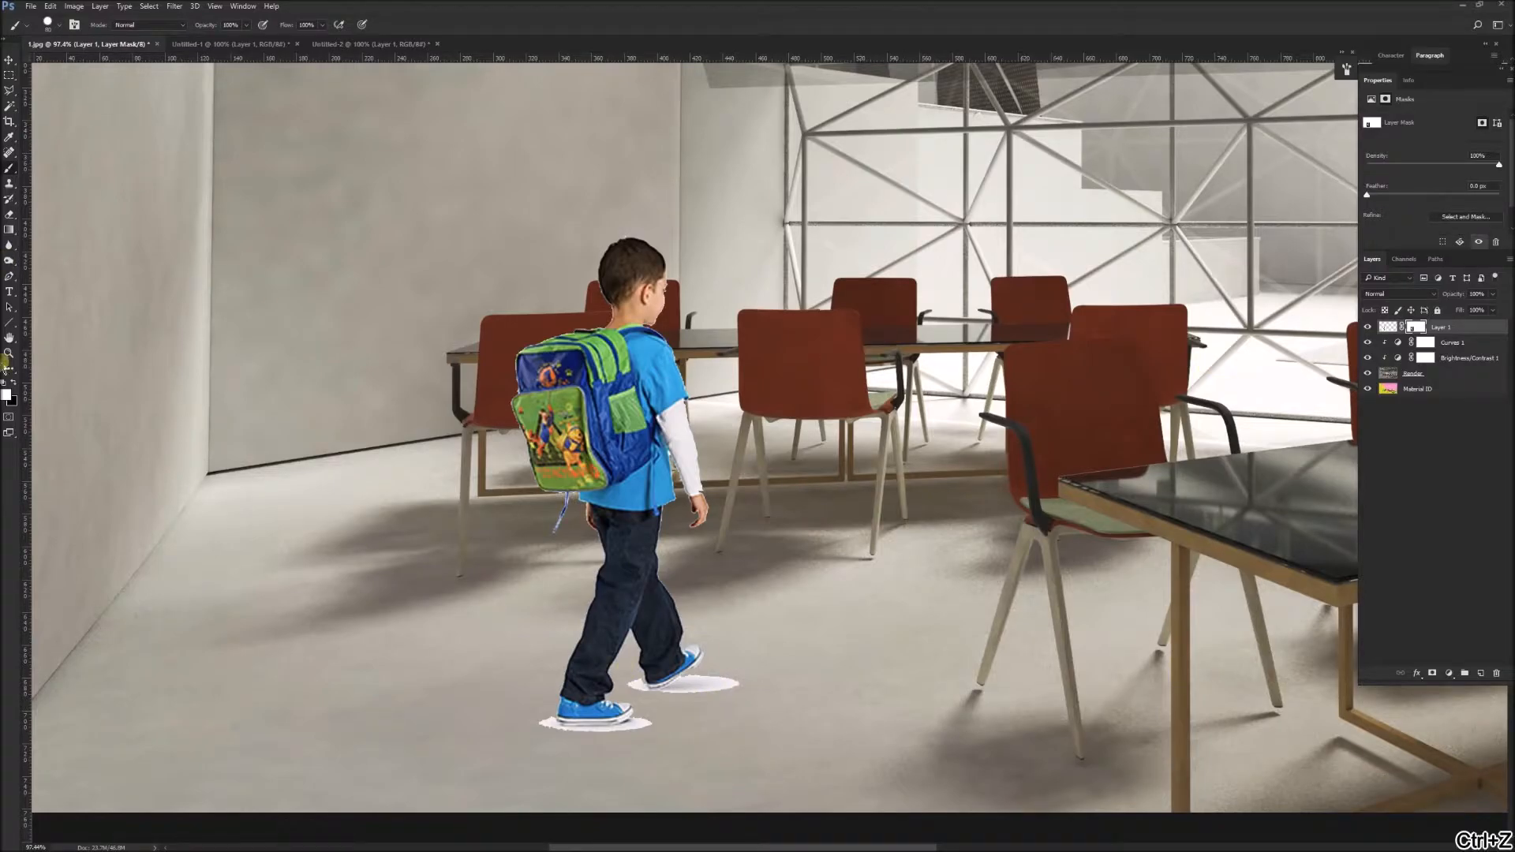
{"action": "left_click_drag", "start_coordinate": [685, 681], "coordinate": [742, 687]}
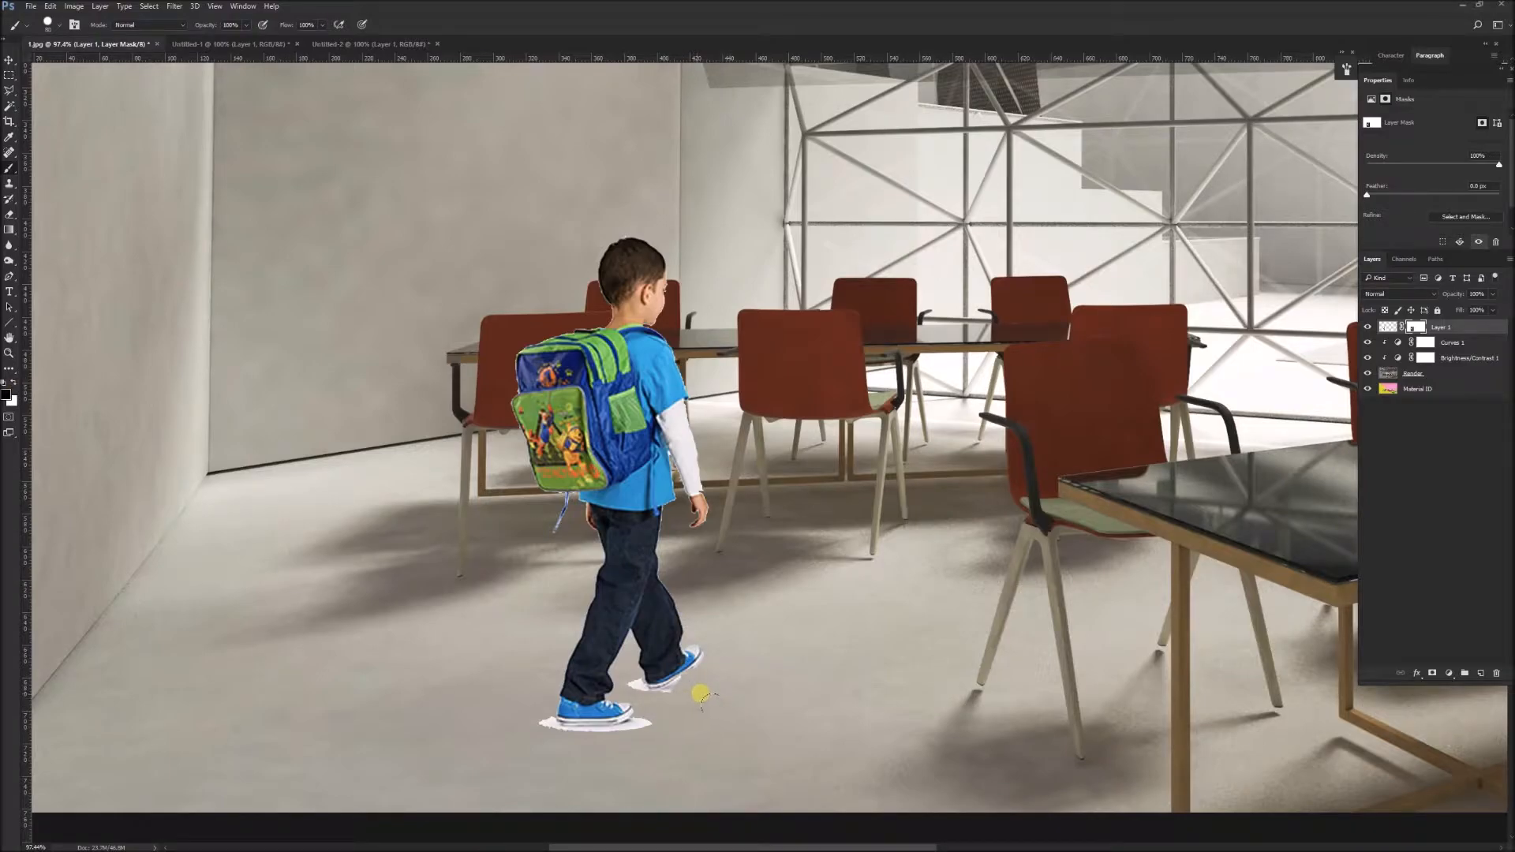
Step: Adjust the brush hardness and mask out the remaining white background around the soles of both shoes
{"action": "scroll", "coordinate": [667, 734], "scroll_direction": "up", "scroll_amount": 3}
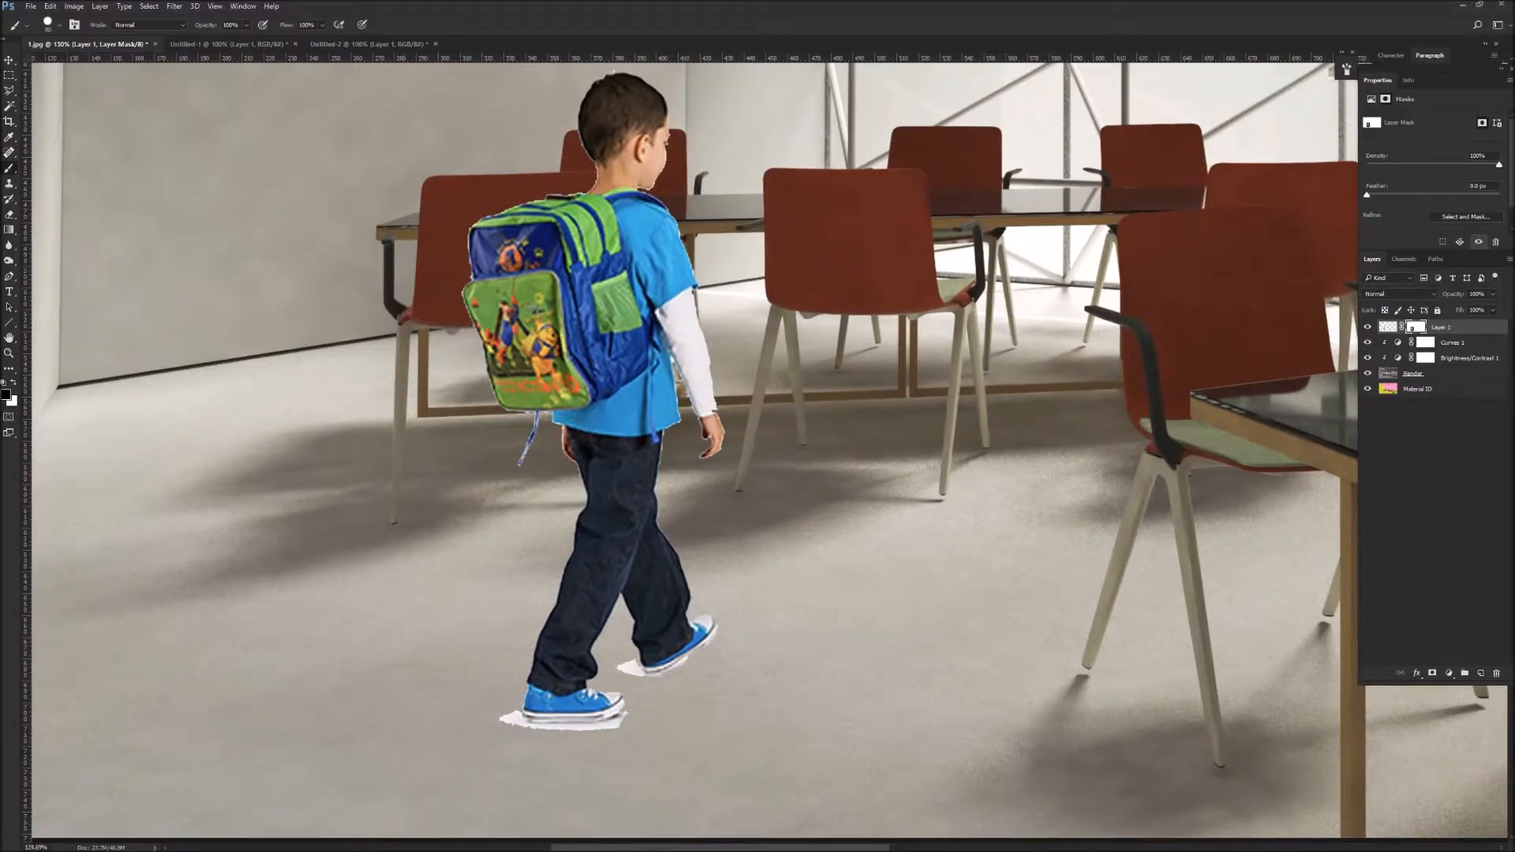
{"action": "left_click", "coordinate": [49, 26]}
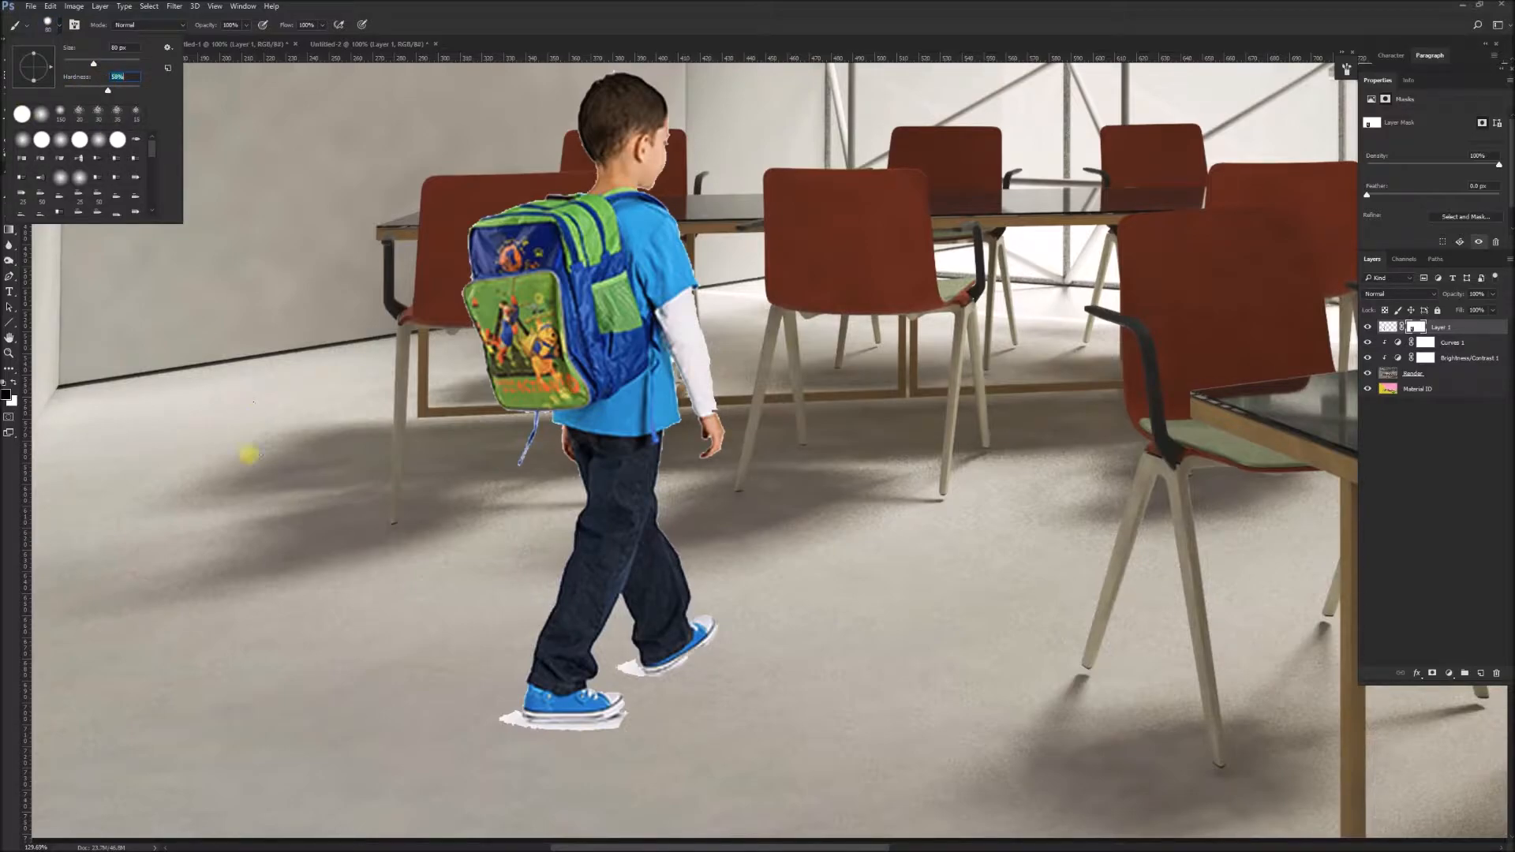
{"action": "key", "text": "Return"}
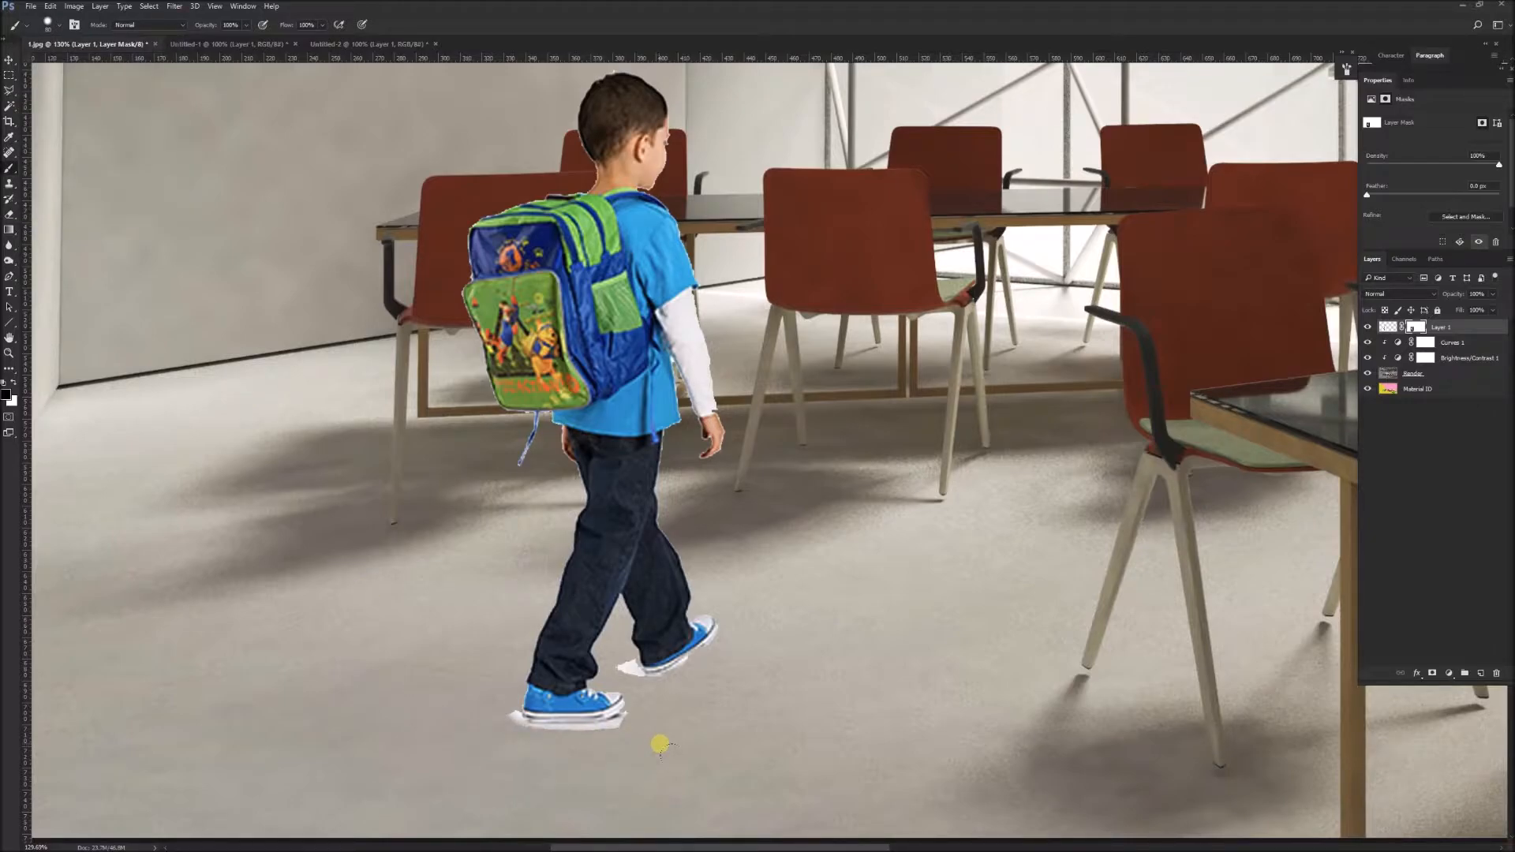
{"action": "scroll", "coordinate": [517, 716], "scroll_direction": "up", "scroll_amount": 3}
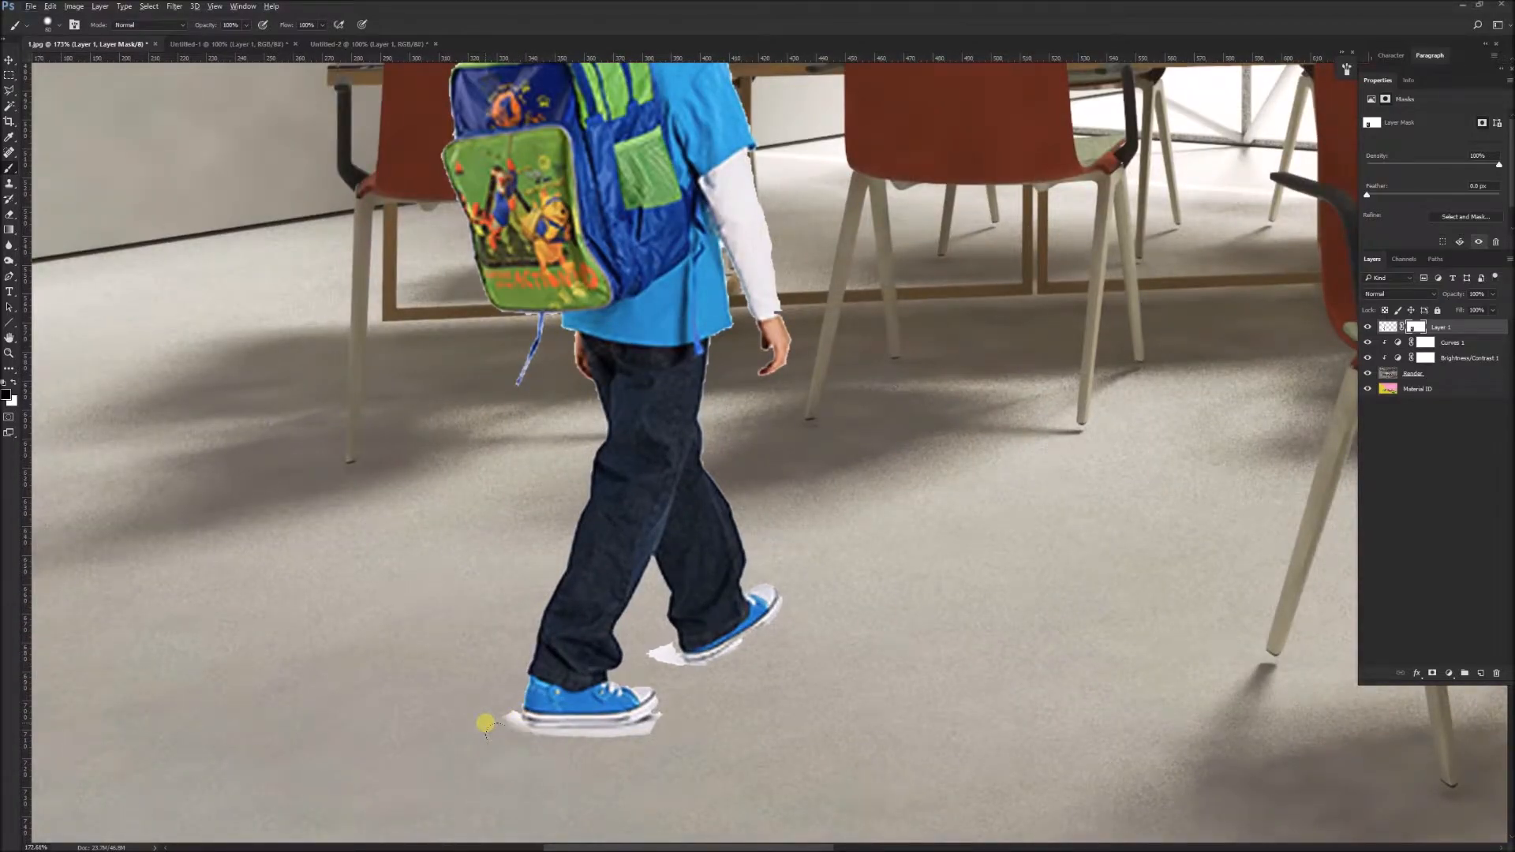
{"action": "mouse_move", "coordinate": [492, 716]}
{"action": "left_mouse_down"}
{"action": "mouse_move", "coordinate": [547, 753]}
{"action": "mouse_move", "coordinate": [653, 756]}
{"action": "mouse_move", "coordinate": [686, 736]}
{"action": "mouse_move", "coordinate": [655, 743]}
{"action": "left_mouse_up"}
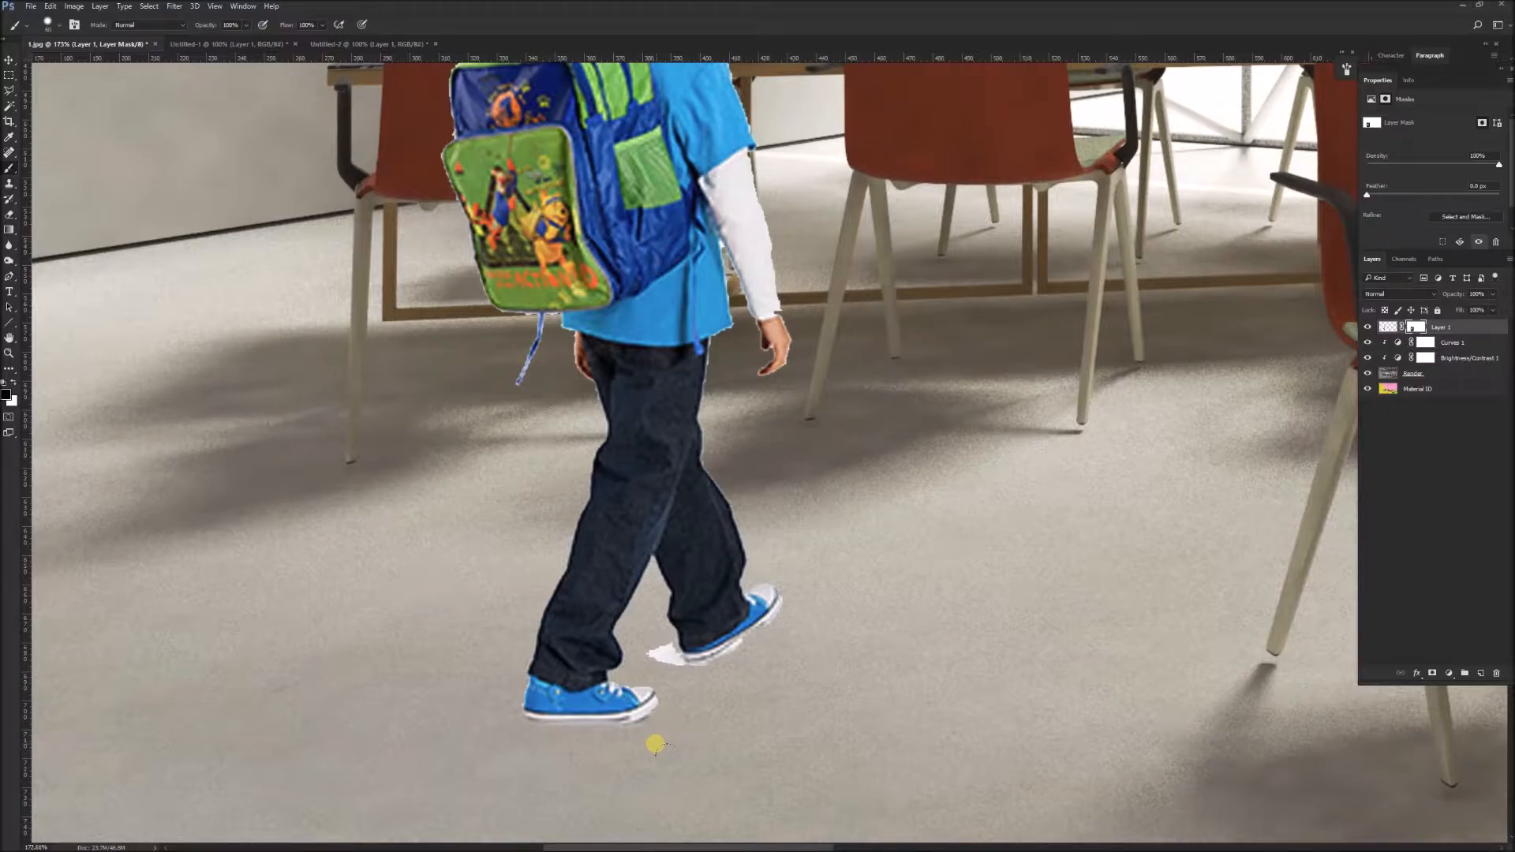
{"action": "left_click_drag", "start_coordinate": [674, 675], "coordinate": [654, 654]}
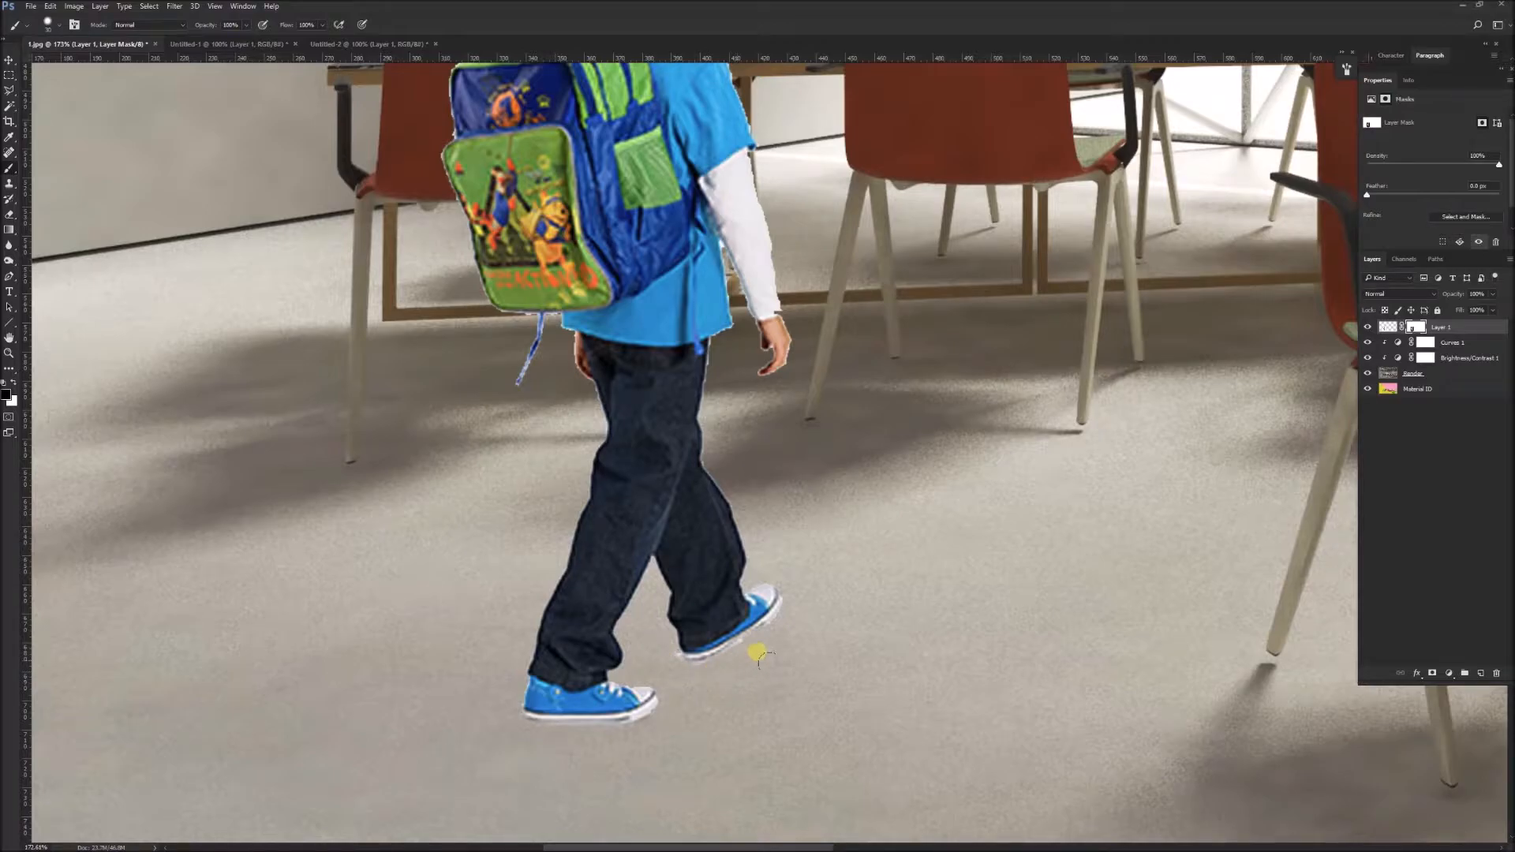
Step: Rescale the boy with Free Transform and reposition him on the floor in front of the back table
{"action": "scroll", "coordinate": [813, 582], "scroll_direction": "up", "scroll_amount": 5}
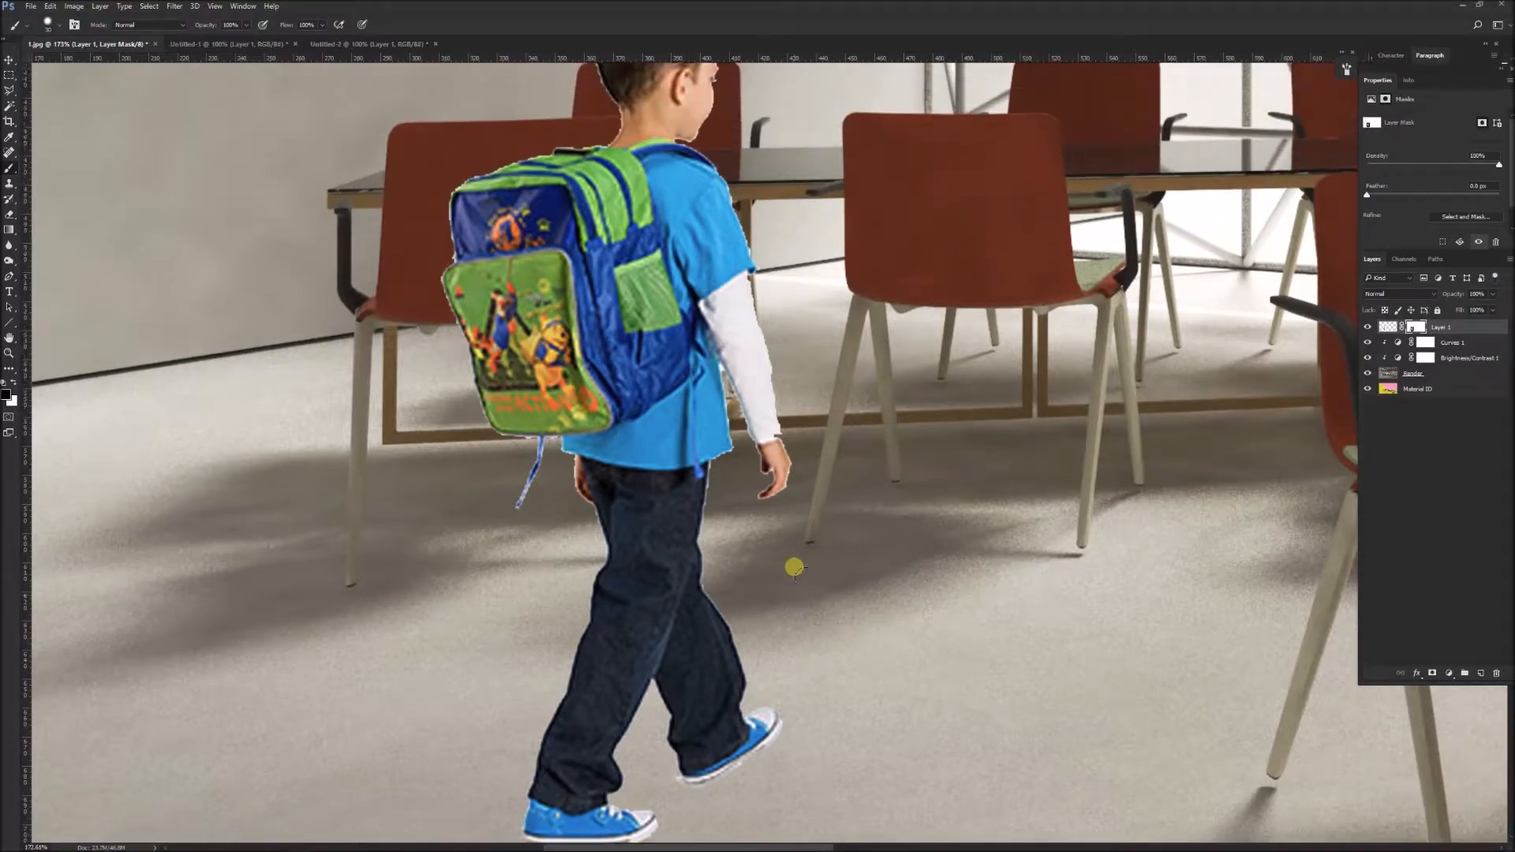
{"action": "scroll", "coordinate": [744, 548], "scroll_direction": "down", "scroll_amount": 5}
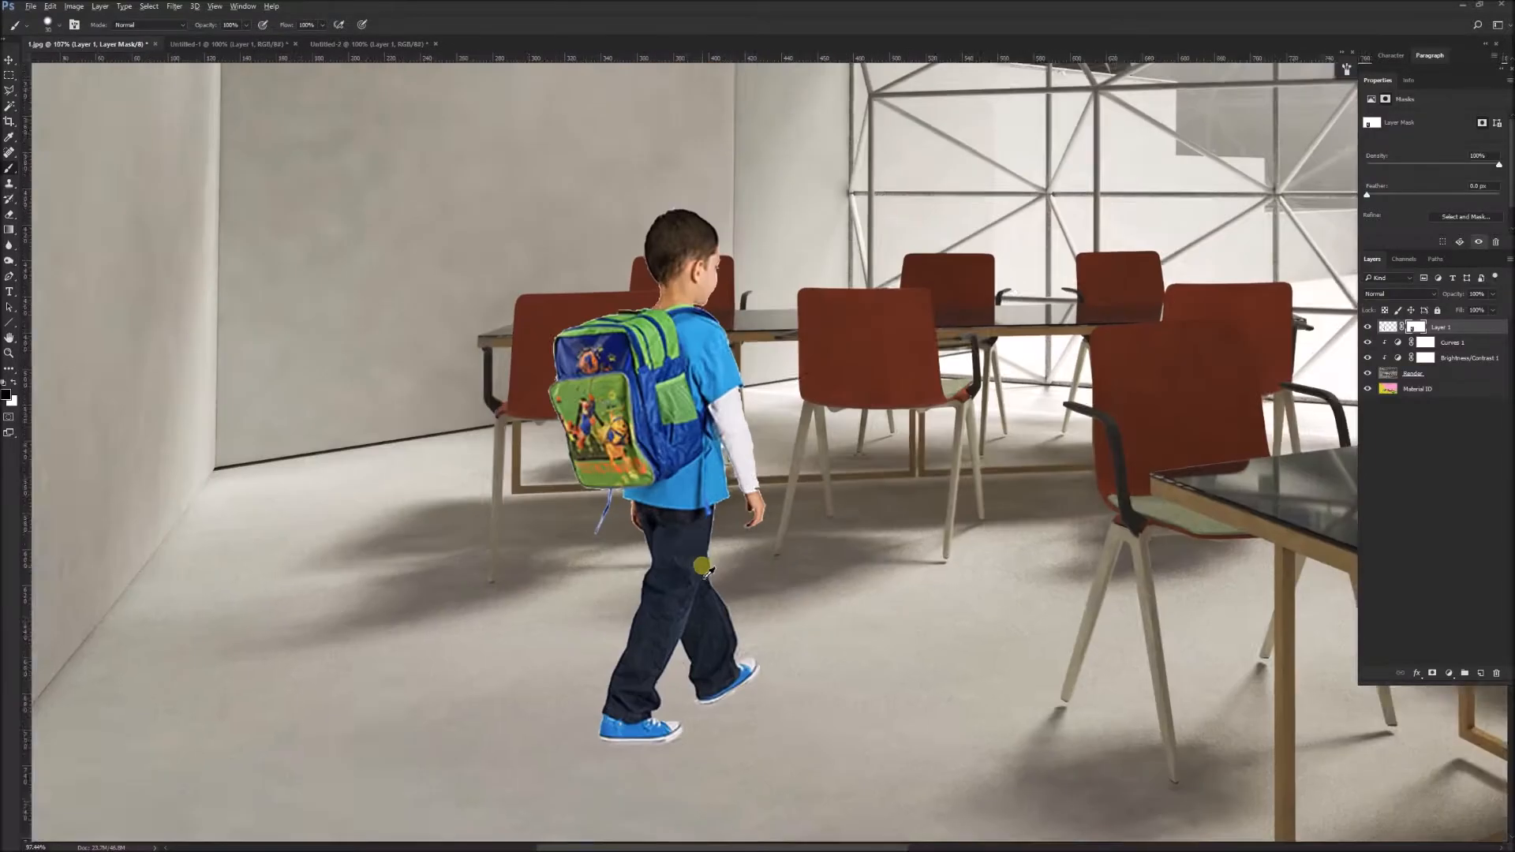
{"action": "scroll", "coordinate": [541, 629], "scroll_direction": "down", "scroll_amount": 3}
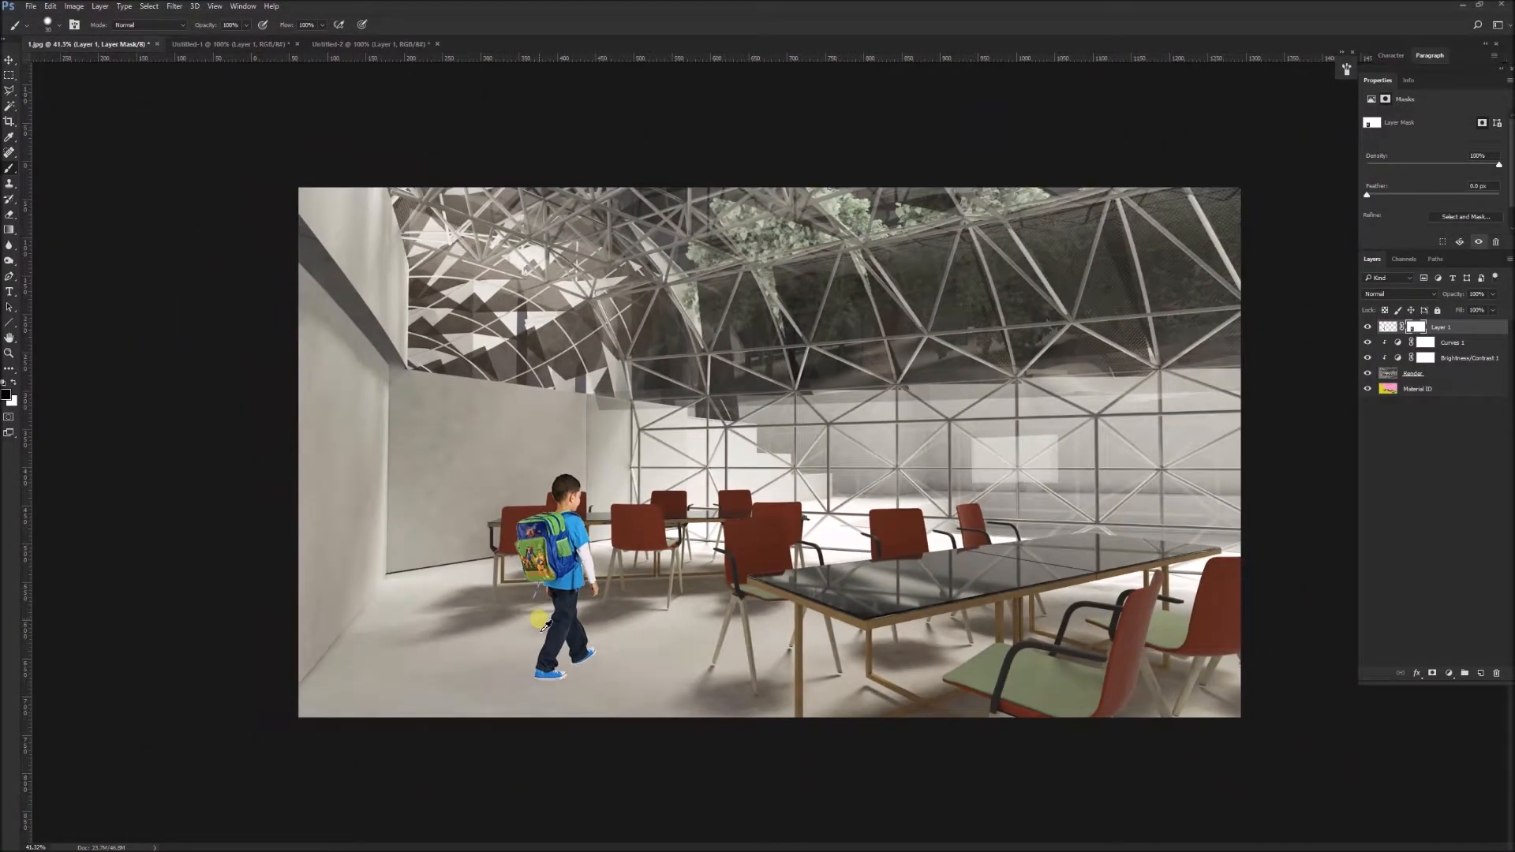
{"action": "scroll", "coordinate": [541, 630], "scroll_direction": "up", "scroll_amount": 2}
{"action": "scroll", "coordinate": [541, 630], "scroll_direction": "down", "scroll_amount": 1}
{"action": "scroll", "coordinate": [544, 626], "scroll_direction": "up", "scroll_amount": 1}
{"action": "left_click_drag", "start_coordinate": [544, 625], "coordinate": [534, 617]}
{"action": "key", "text": "ctrl+t"}
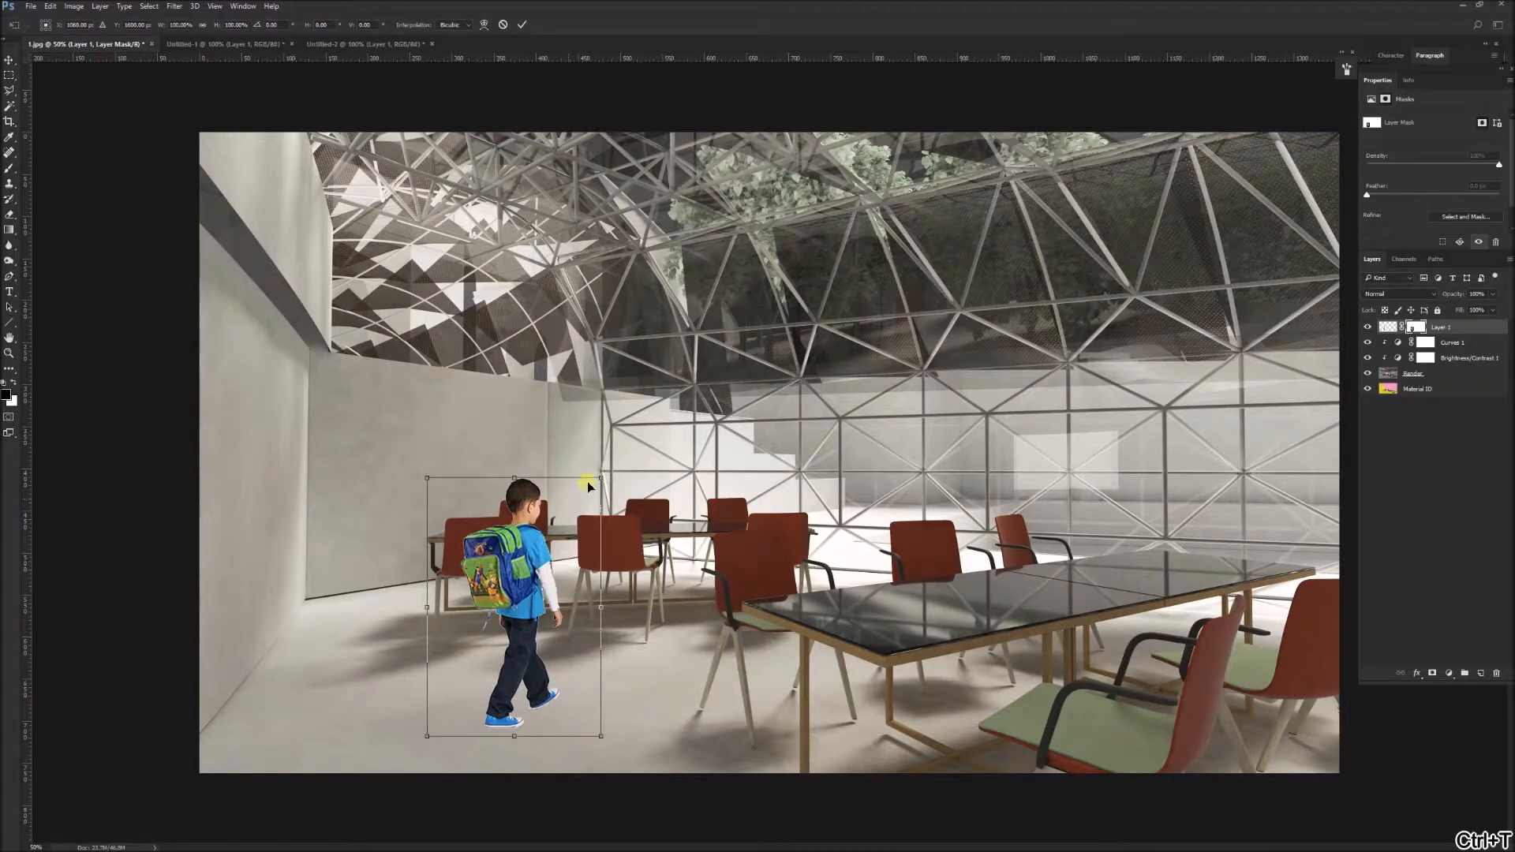
{"action": "left_click_drag", "start_coordinate": [603, 480], "coordinate": [619, 452]}
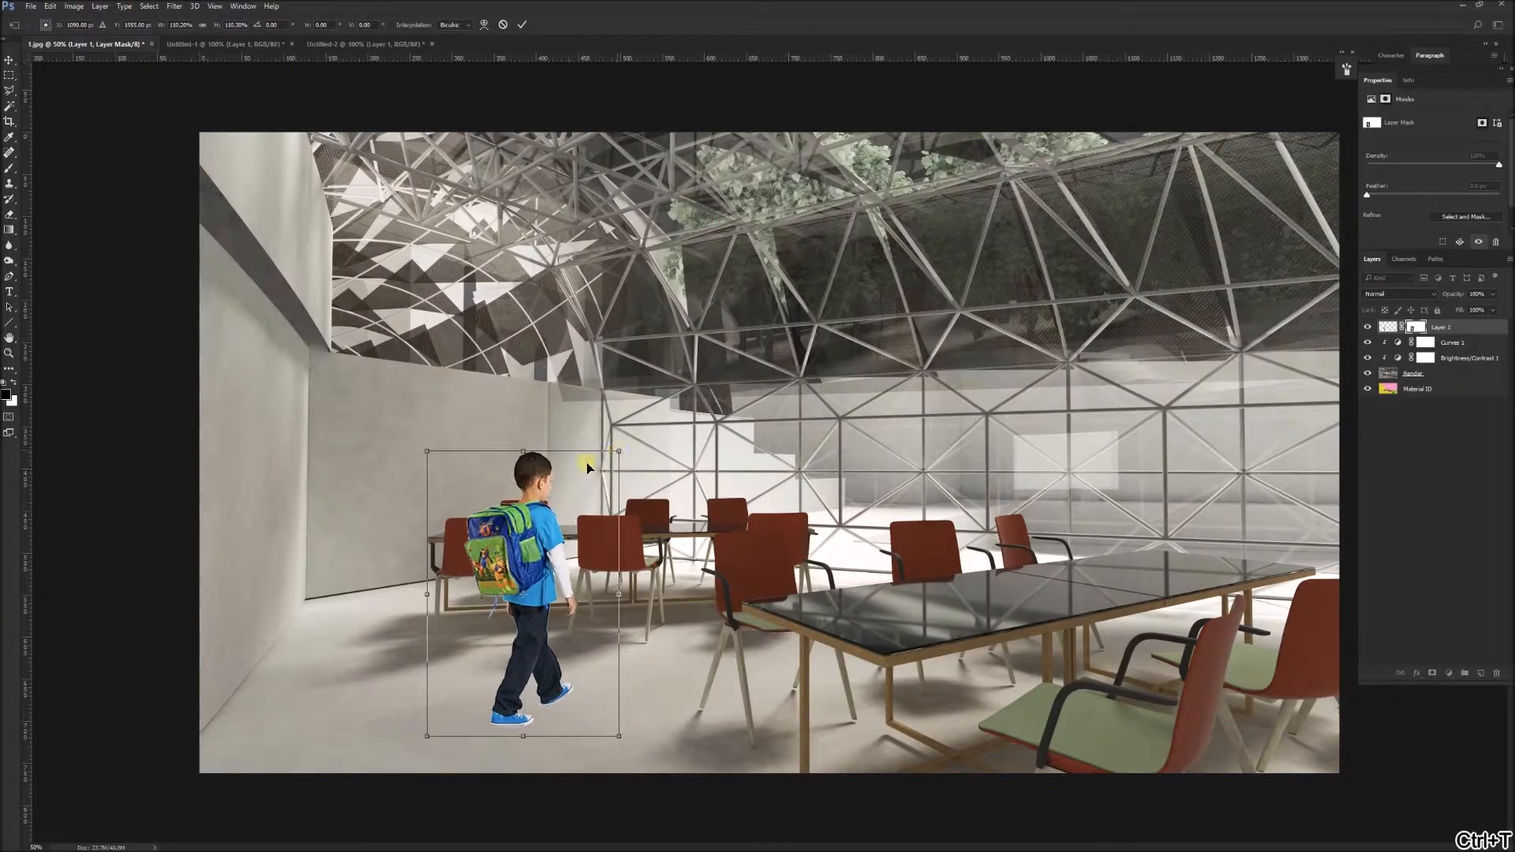
{"action": "left_click_drag", "start_coordinate": [528, 547], "coordinate": [531, 520]}
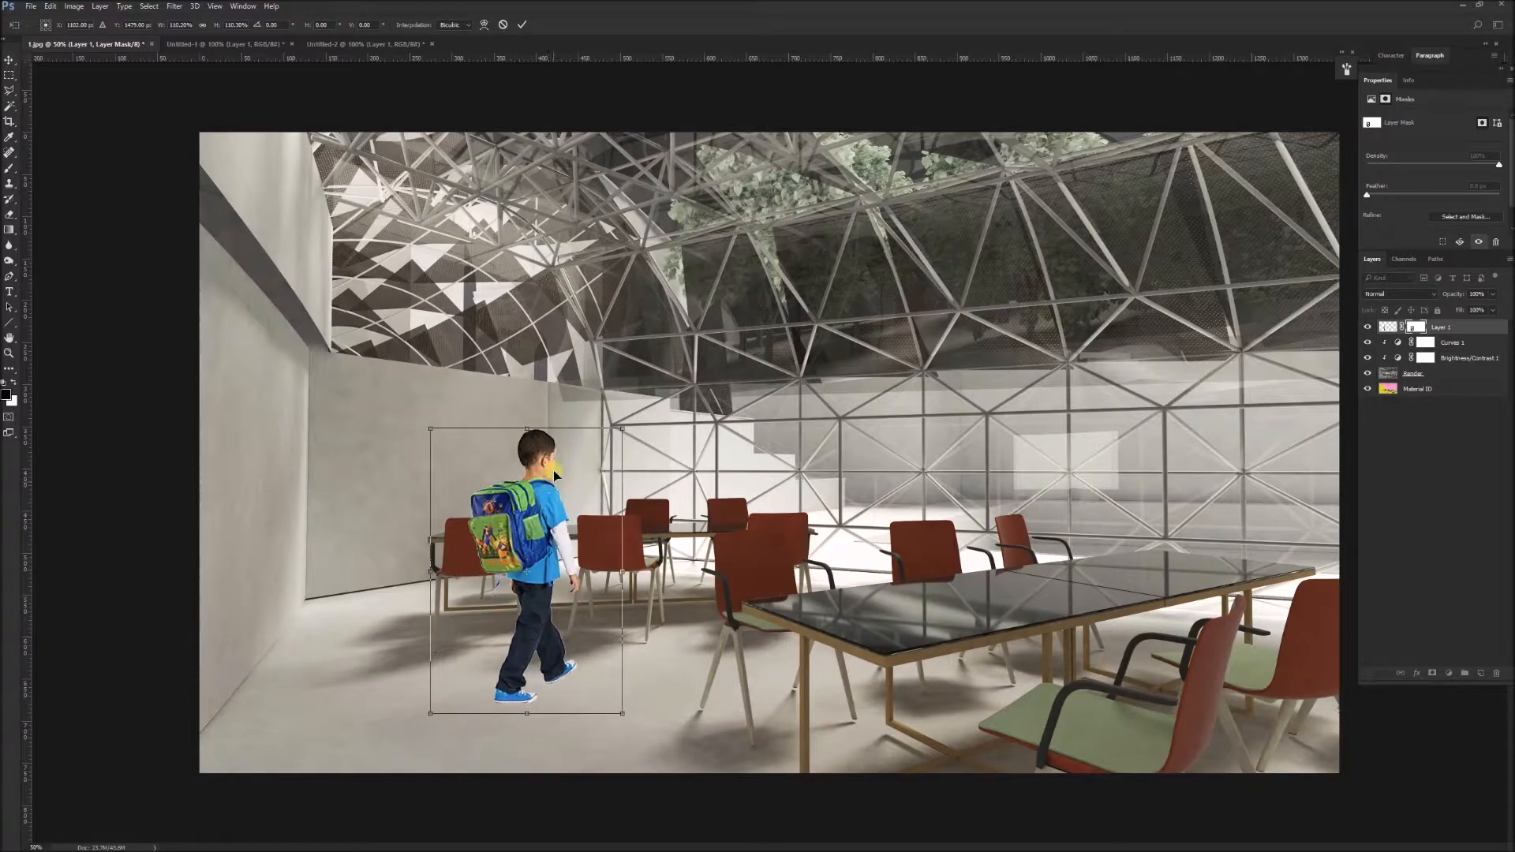
{"action": "left_click_drag", "start_coordinate": [436, 431], "coordinate": [451, 456]}
{"action": "key", "text": "b"}
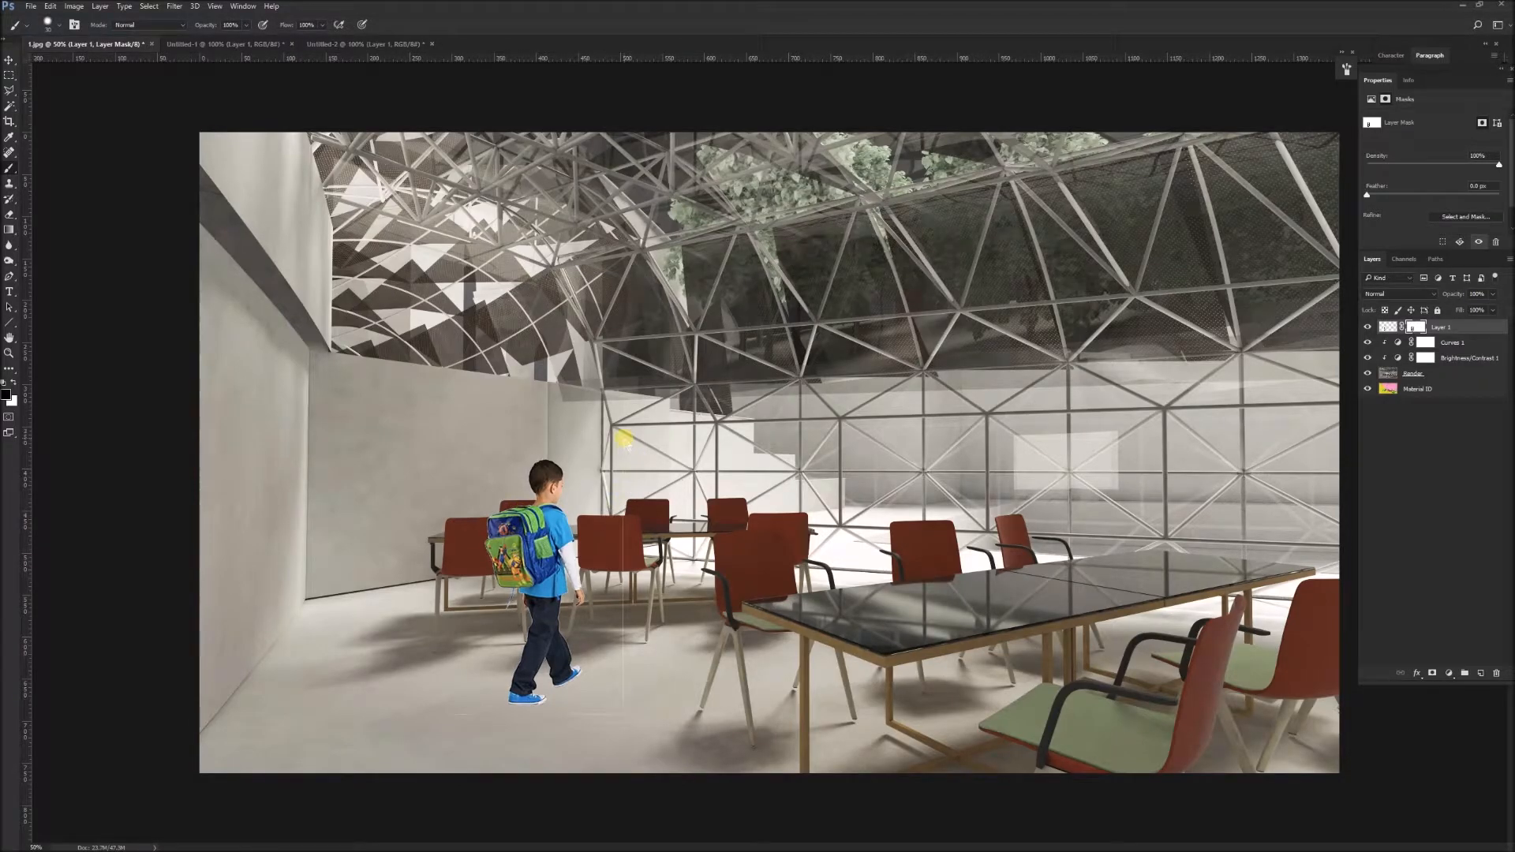
Step: Paint on the boy's layer mask to hide the faint leftover edge line beside him
{"action": "mouse_move", "coordinate": [614, 537]}
{"action": "left_mouse_down"}
{"action": "mouse_move", "coordinate": [620, 716]}
{"action": "mouse_move", "coordinate": [611, 501]}
{"action": "left_mouse_up"}
{"action": "scroll", "coordinate": [613, 500], "scroll_direction": "up", "scroll_amount": 4}
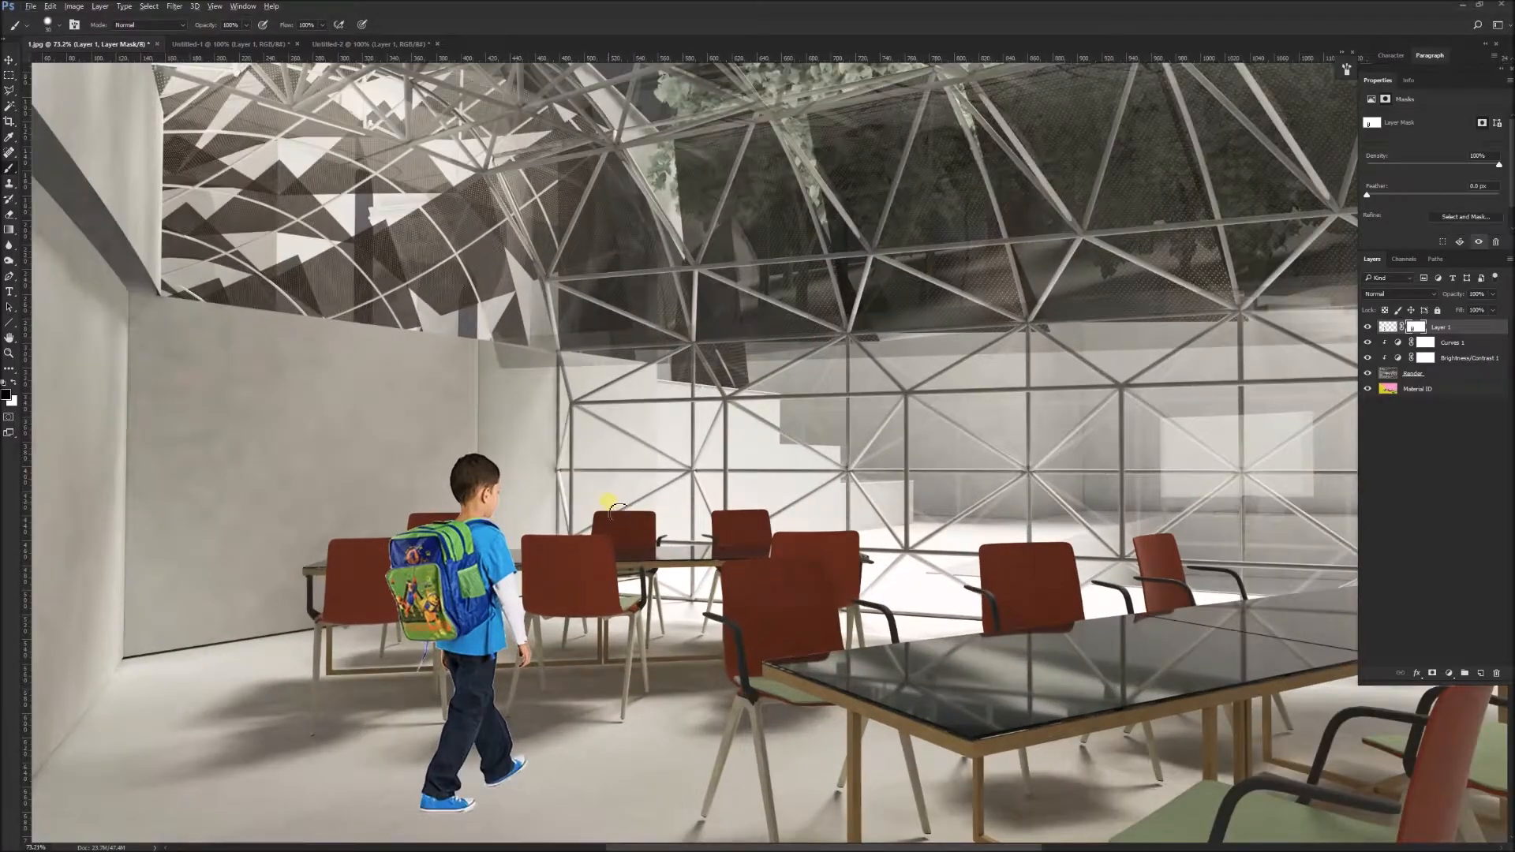
{"action": "scroll", "coordinate": [603, 528], "scroll_direction": "down", "scroll_amount": 2}
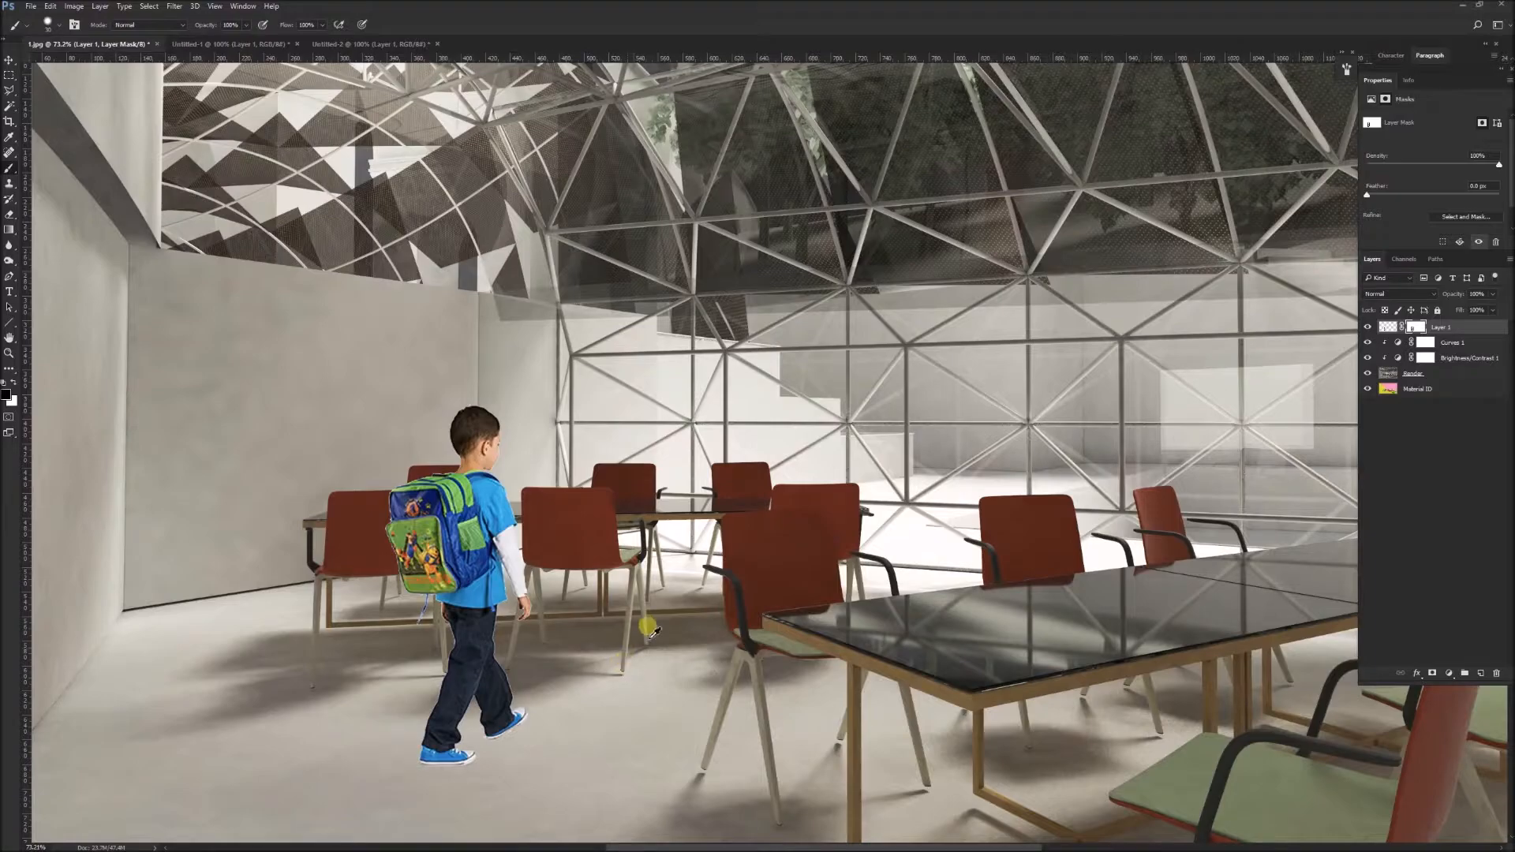
{"action": "scroll", "coordinate": [627, 667], "scroll_direction": "down", "scroll_amount": 2}
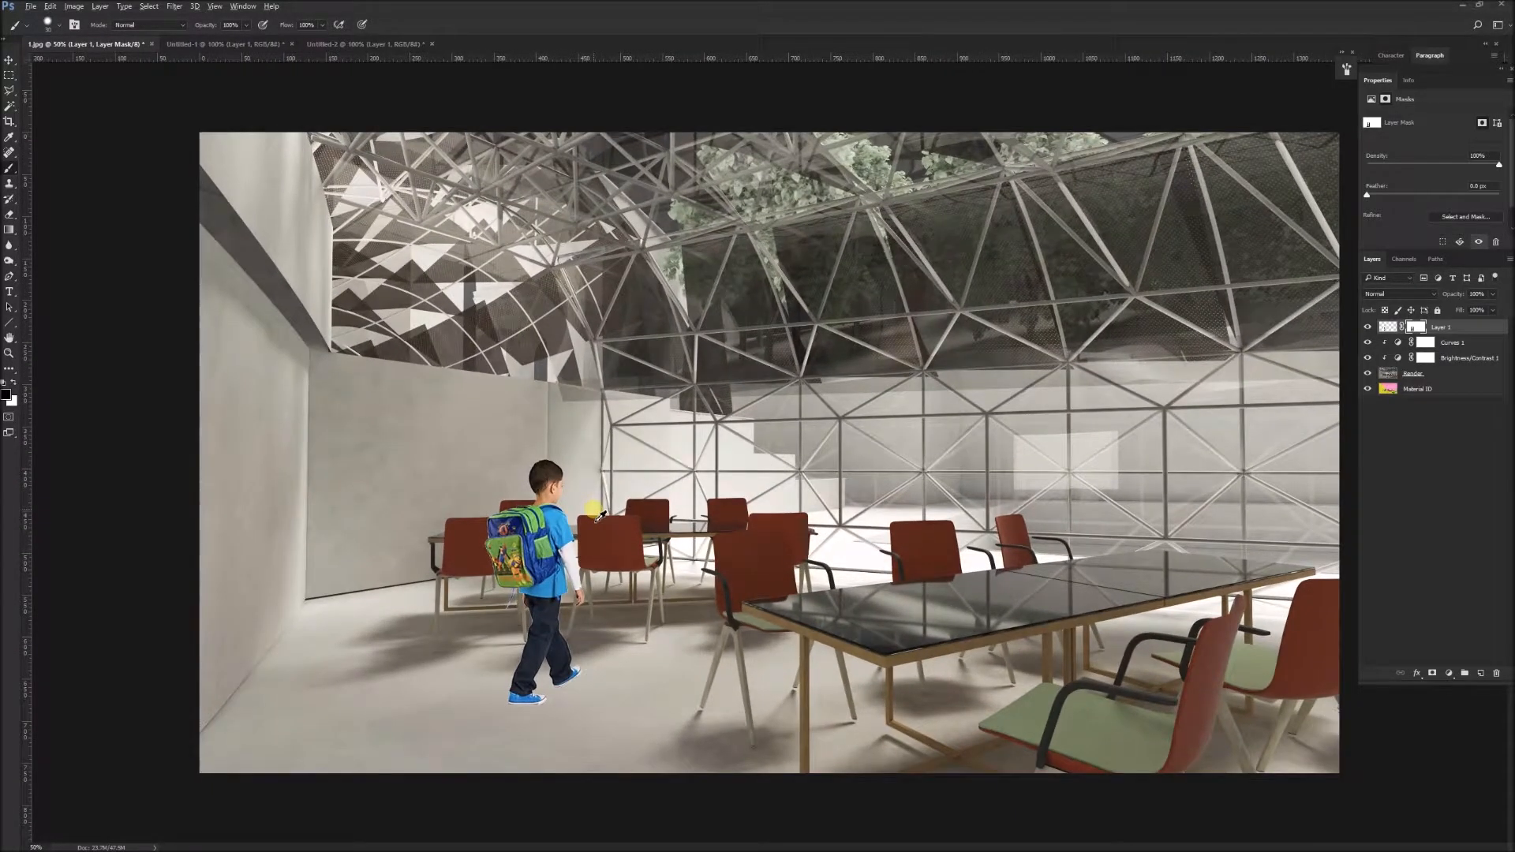
Step: Rename the boy's layer as kid
{"action": "double_click", "coordinate": [1441, 327]}
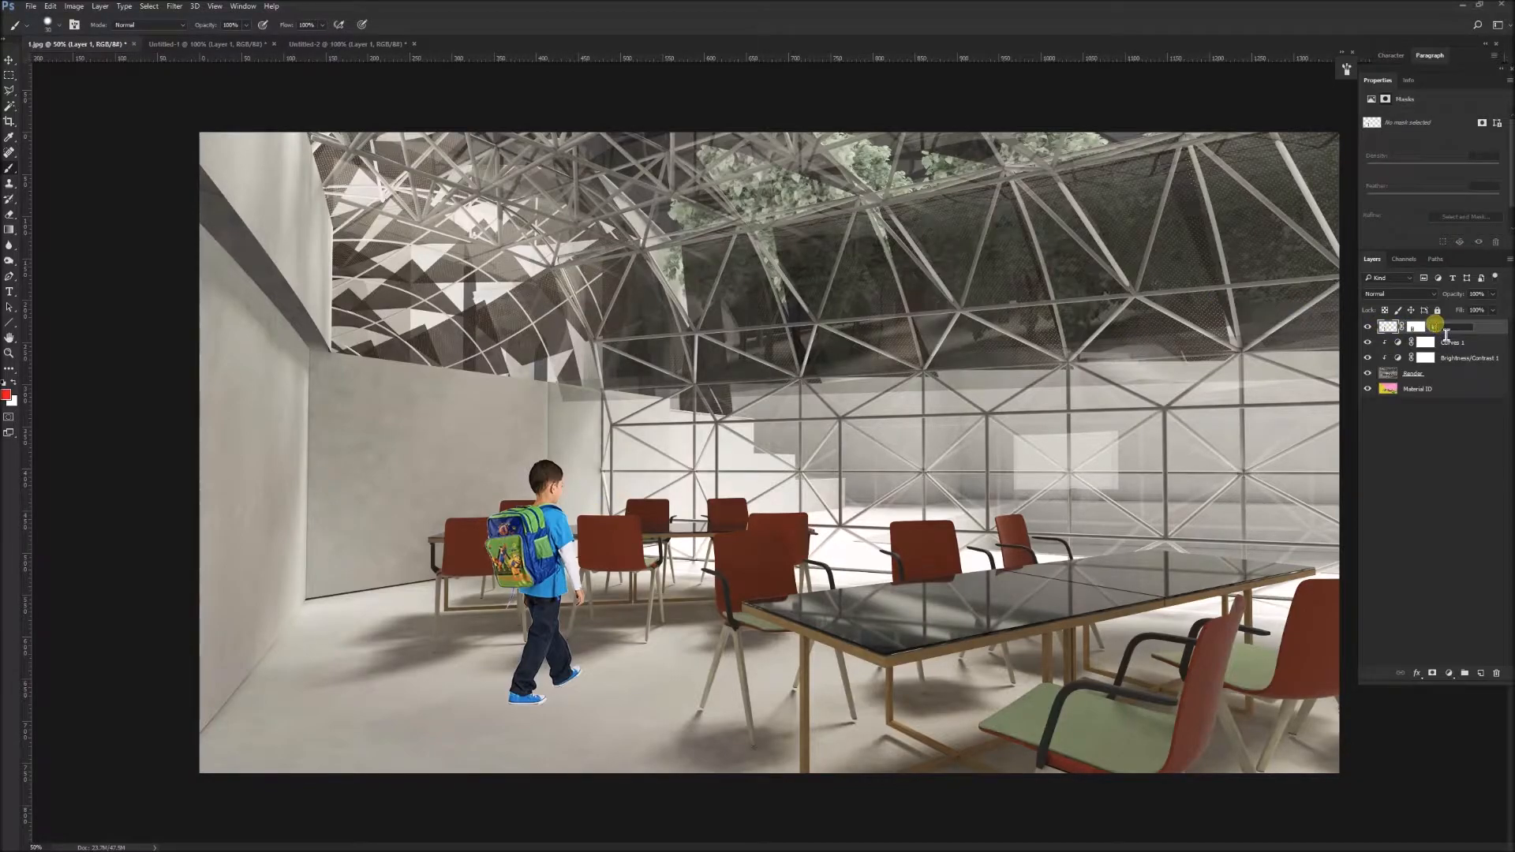
{"action": "type", "text": "kid"}
{"action": "key", "text": "Return"}
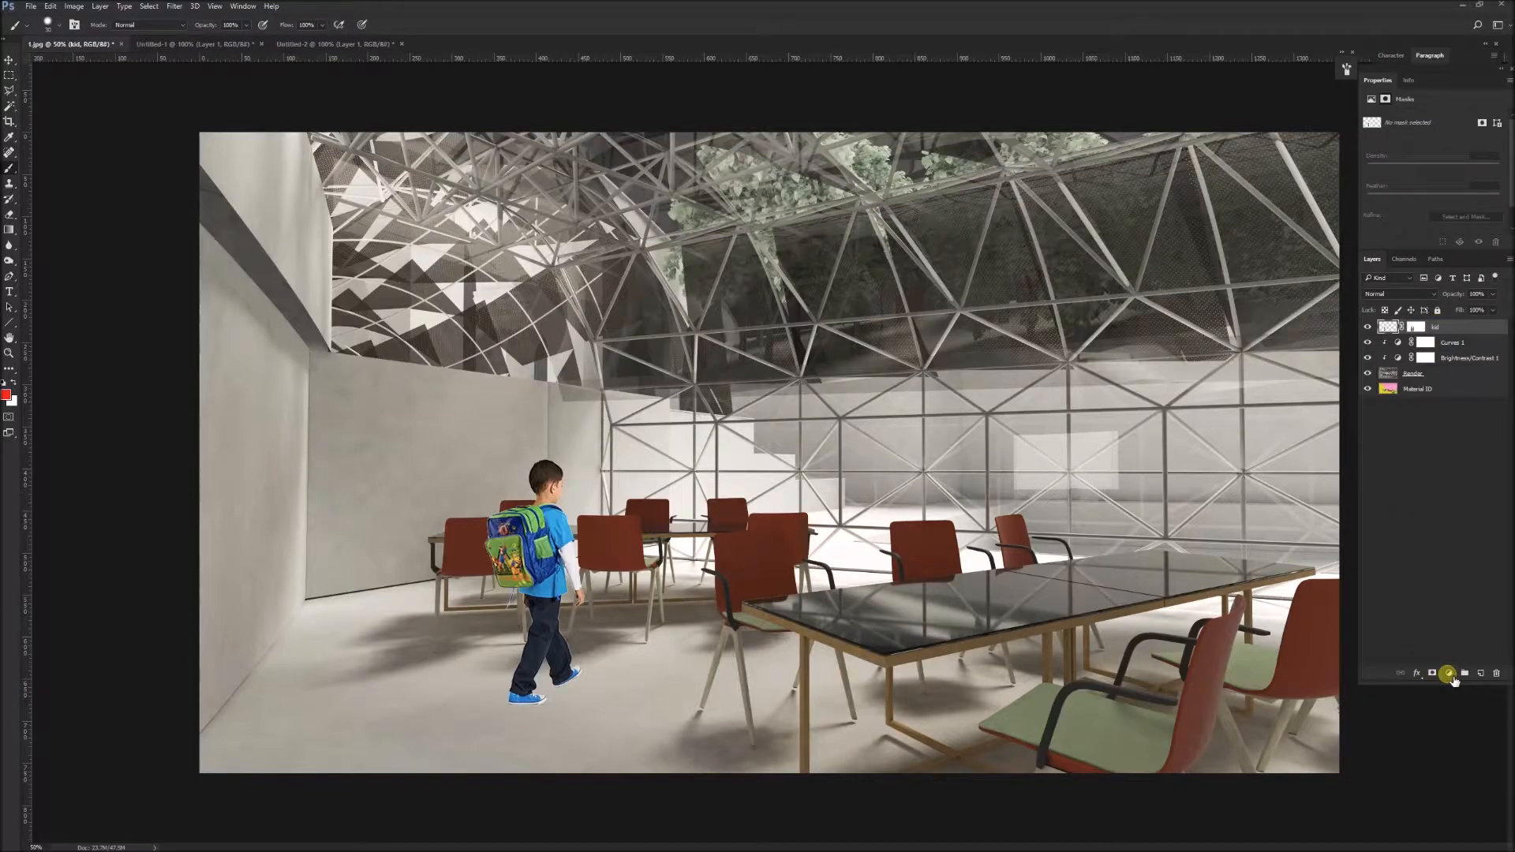
Step: Add a Brightness/Contrast adjustment clipped to the kid layer and lower its brightness to about -40
{"action": "left_click", "coordinate": [1449, 675]}
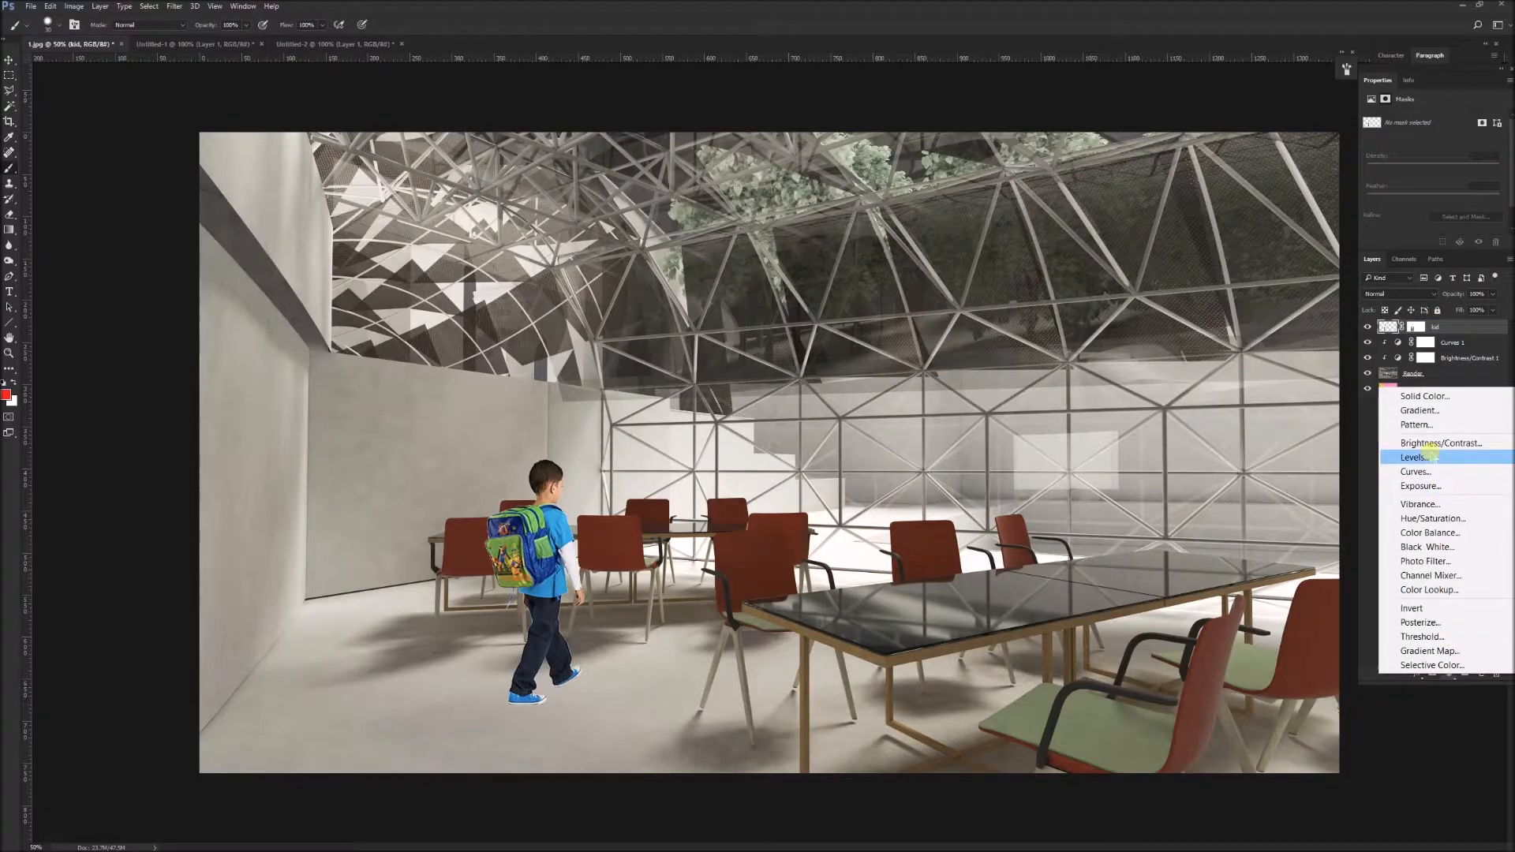
{"action": "left_click", "coordinate": [1430, 445]}
{"action": "left_click", "coordinate": [1395, 336], "text": "alt"}
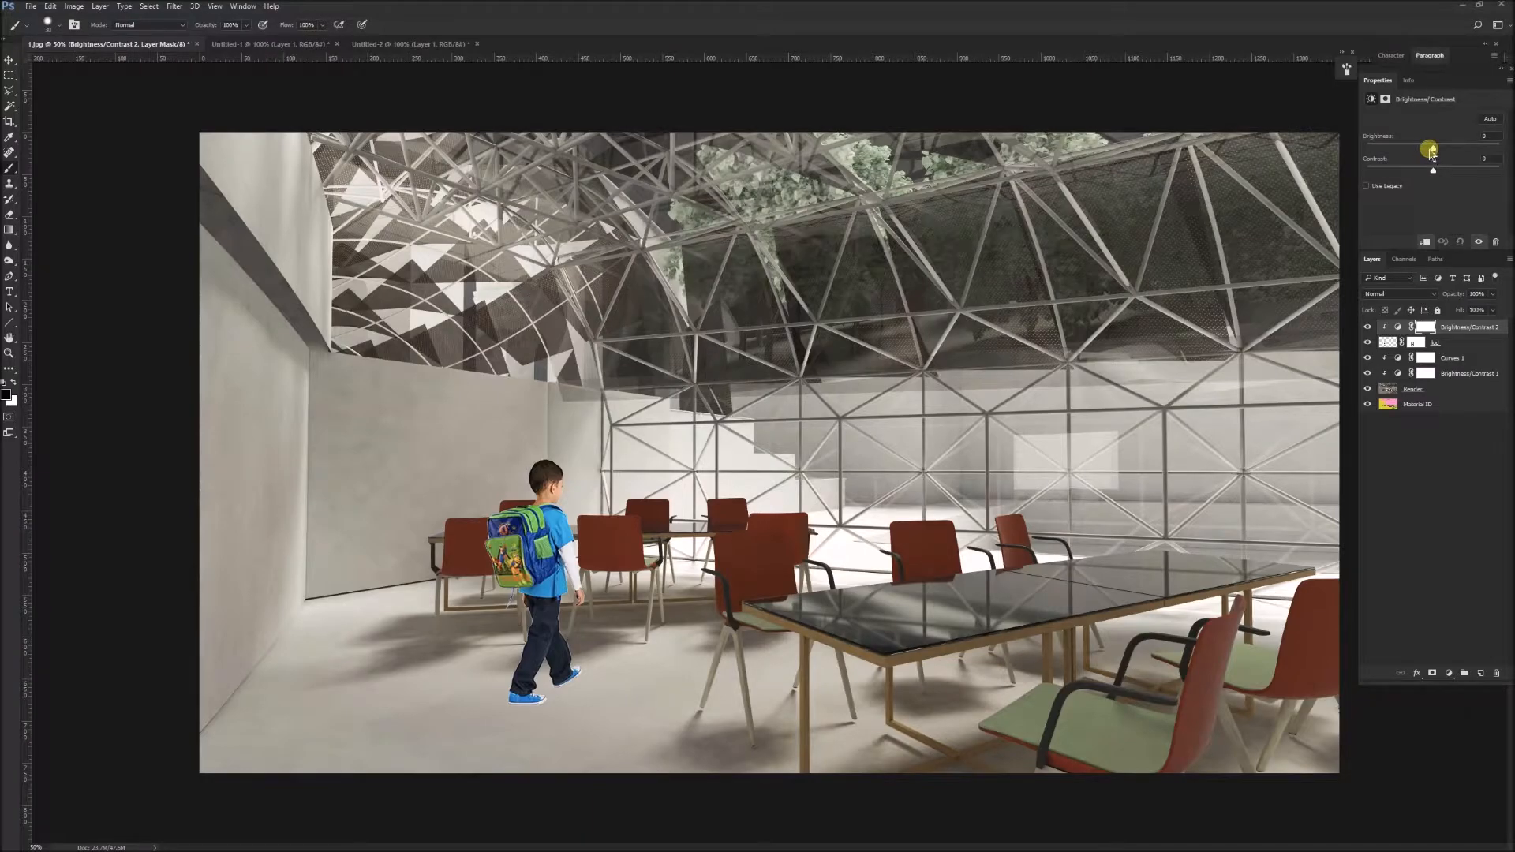
{"action": "left_click_drag", "start_coordinate": [1432, 152], "coordinate": [1418, 154]}
{"action": "scroll", "coordinate": [699, 489], "scroll_direction": "down", "scroll_amount": 3}
{"action": "scroll", "coordinate": [701, 491], "scroll_direction": "up", "scroll_amount": 3}
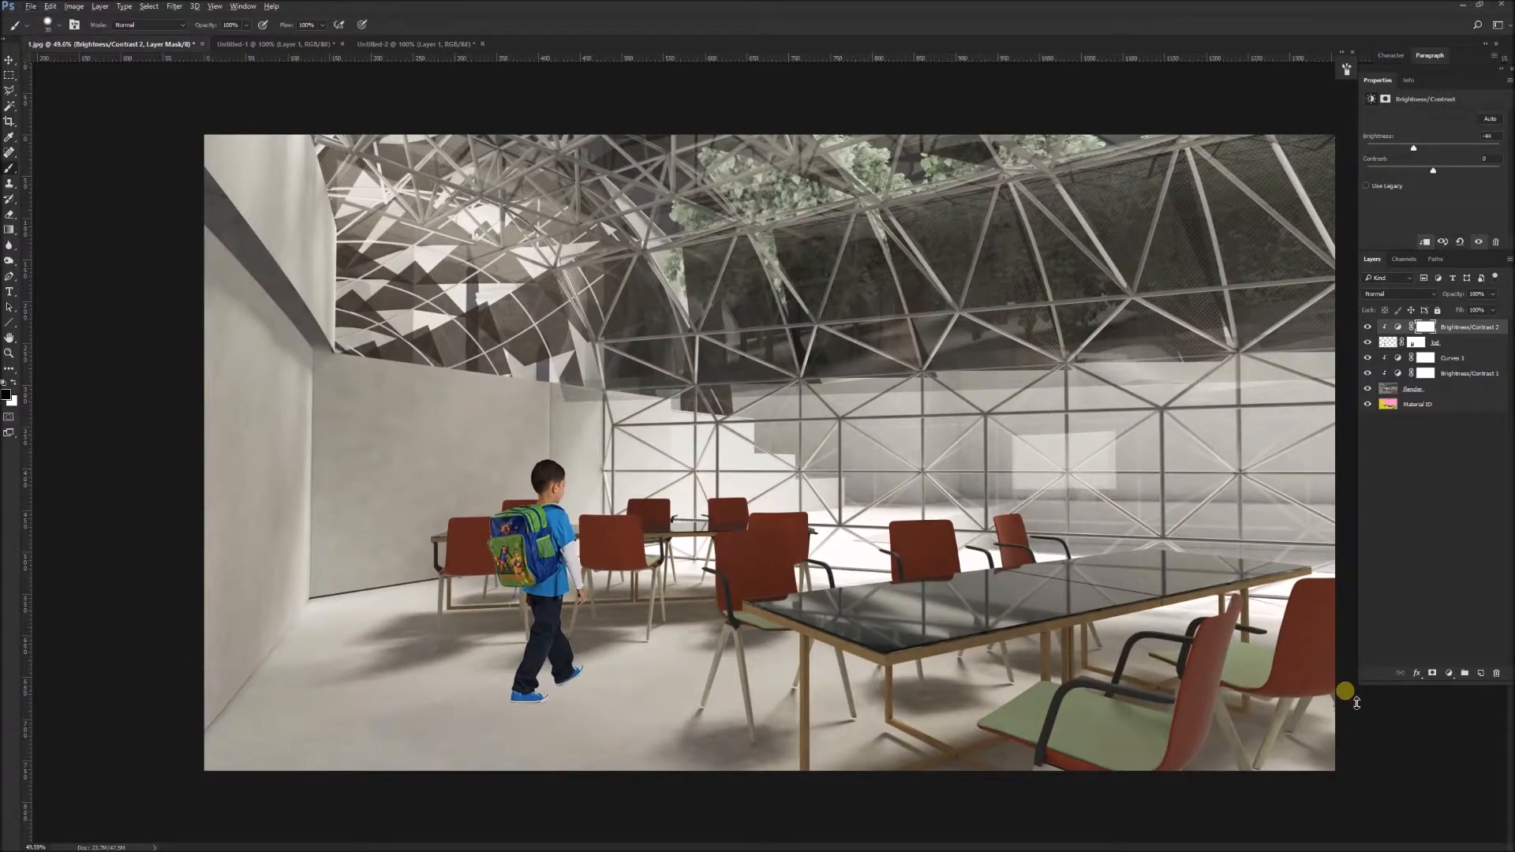
Step: Add a Hue/Saturation adjustment clipped to the kid layer, with saturation about -60 and lightness about +9
{"action": "left_click", "coordinate": [1449, 673]}
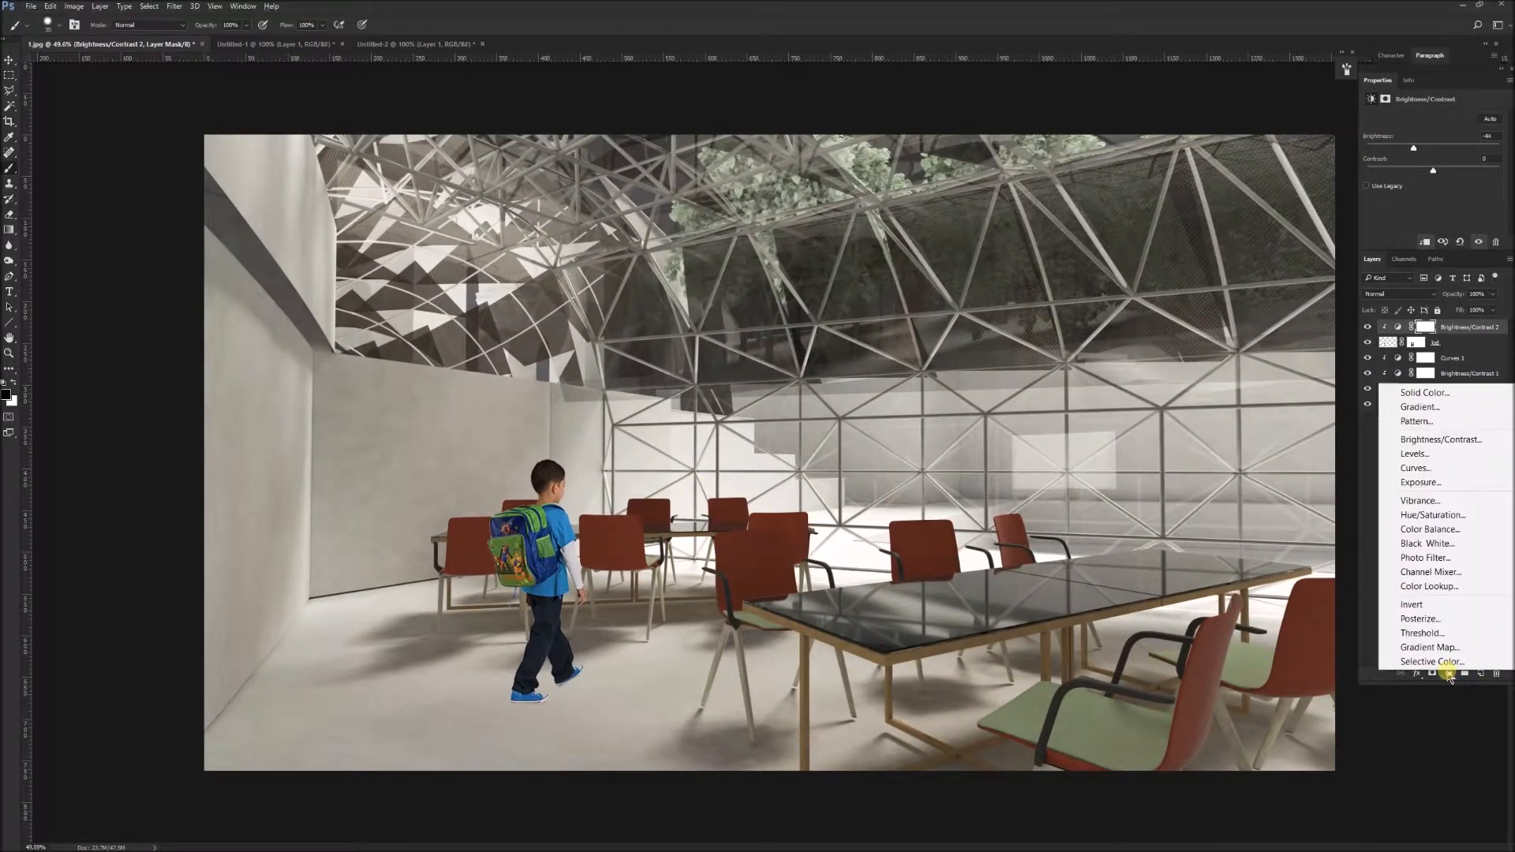
{"action": "left_click", "coordinate": [1433, 514]}
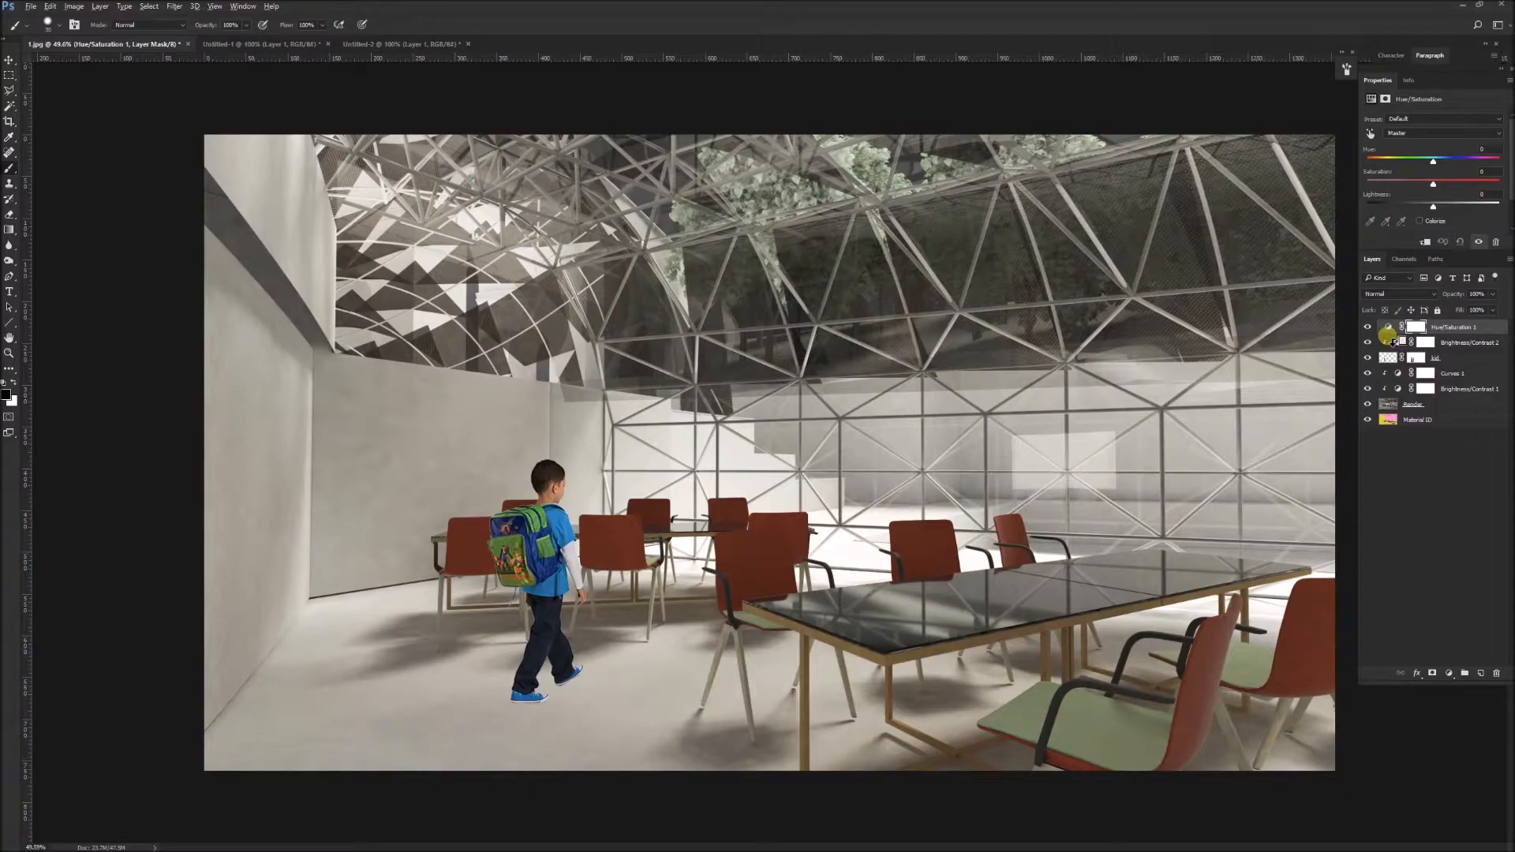
{"action": "left_click", "coordinate": [1389, 335], "text": "alt"}
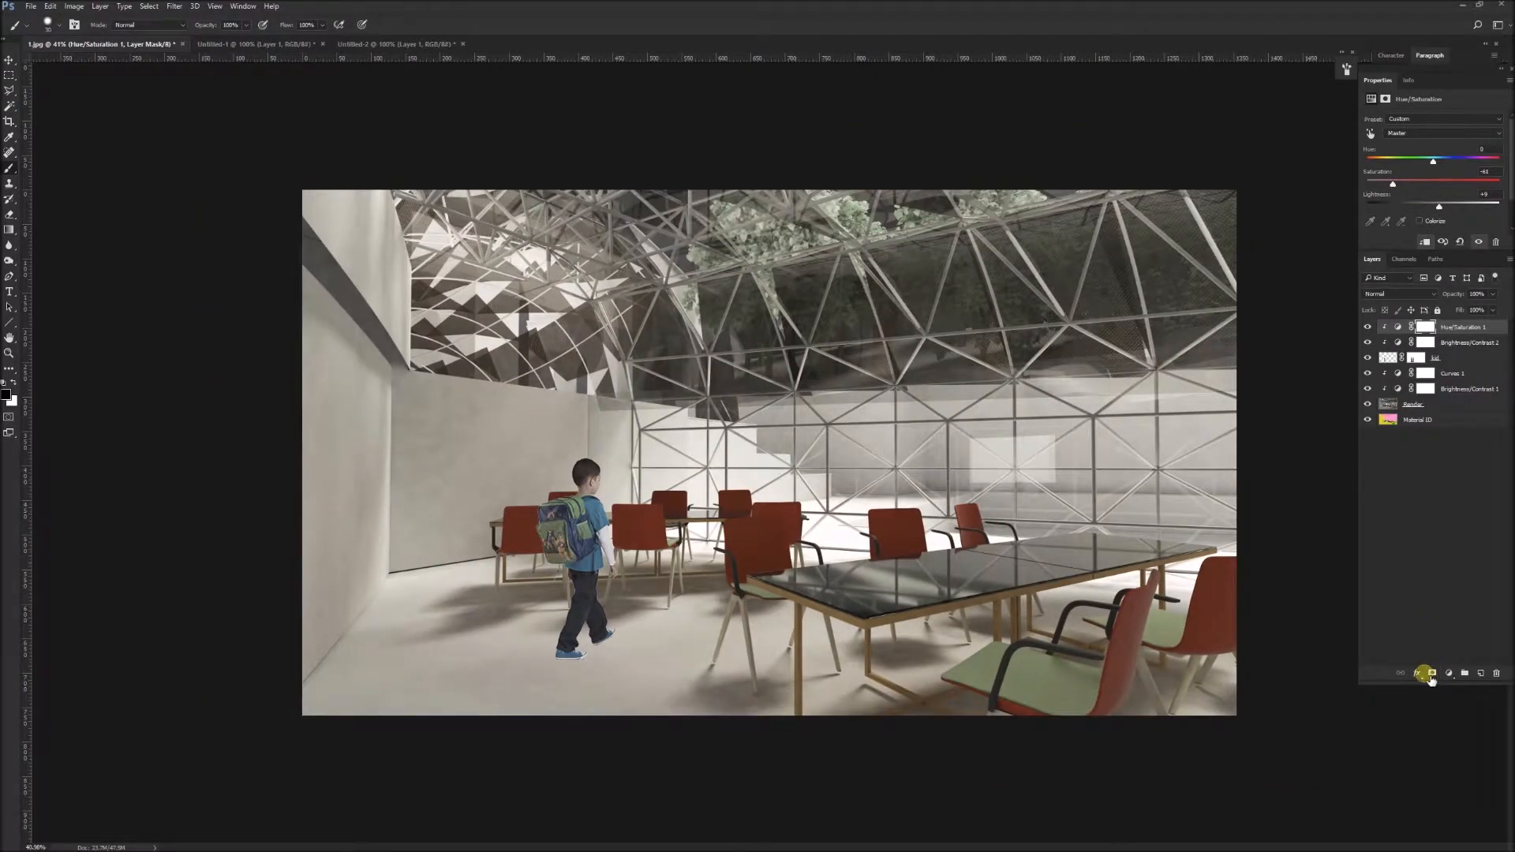
Step: Add a Black & White adjustment layer above all layers to compare the boy's tones with the room
{"action": "left_click", "coordinate": [1418, 674]}
{"action": "left_click", "coordinate": [1417, 673]}
{"action": "left_click", "coordinate": [1449, 673]}
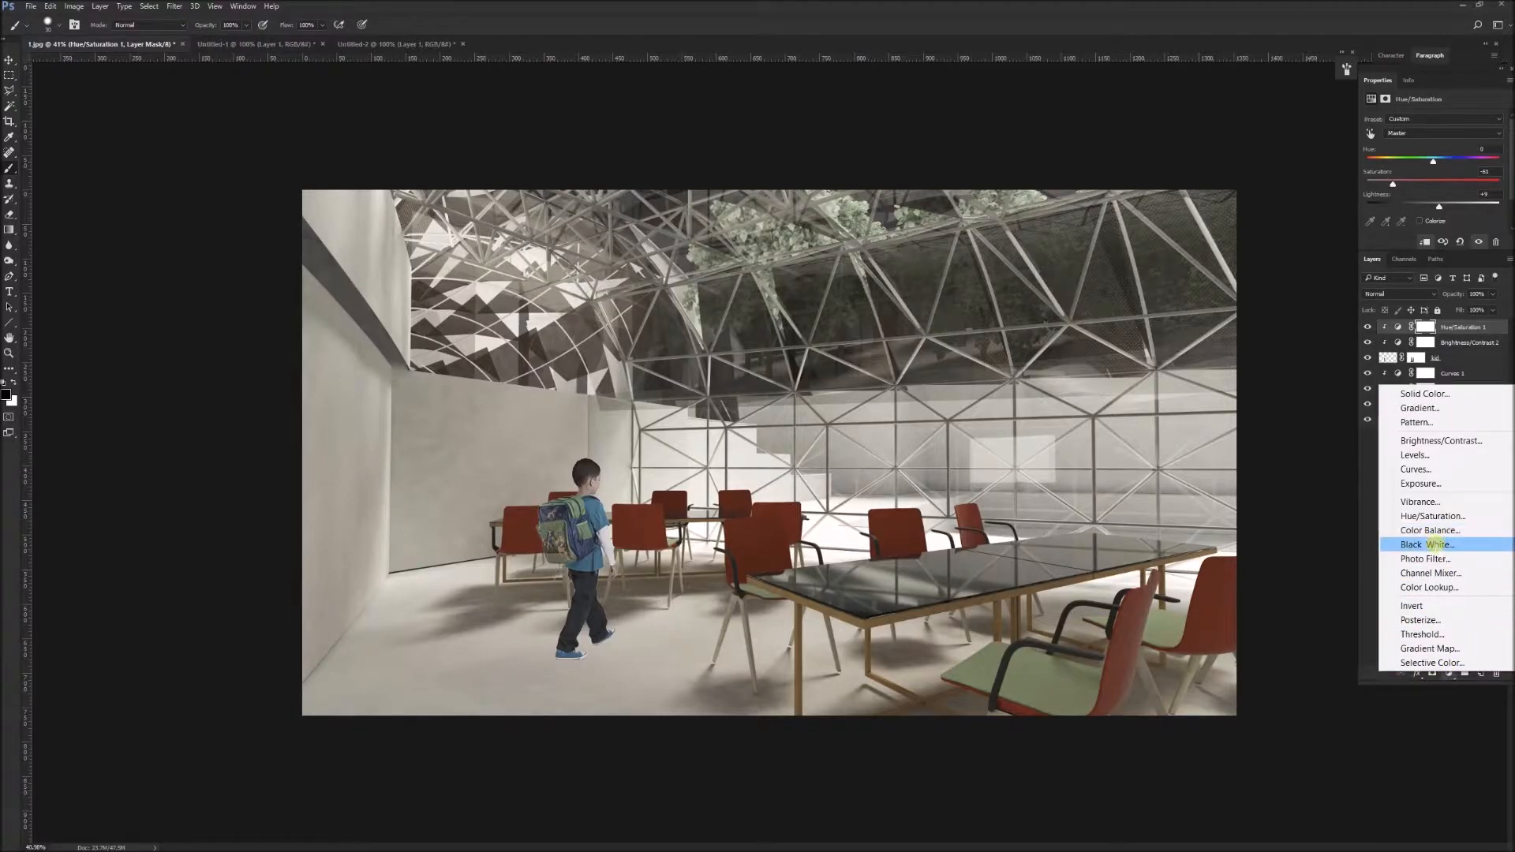
{"action": "left_click", "coordinate": [1433, 544]}
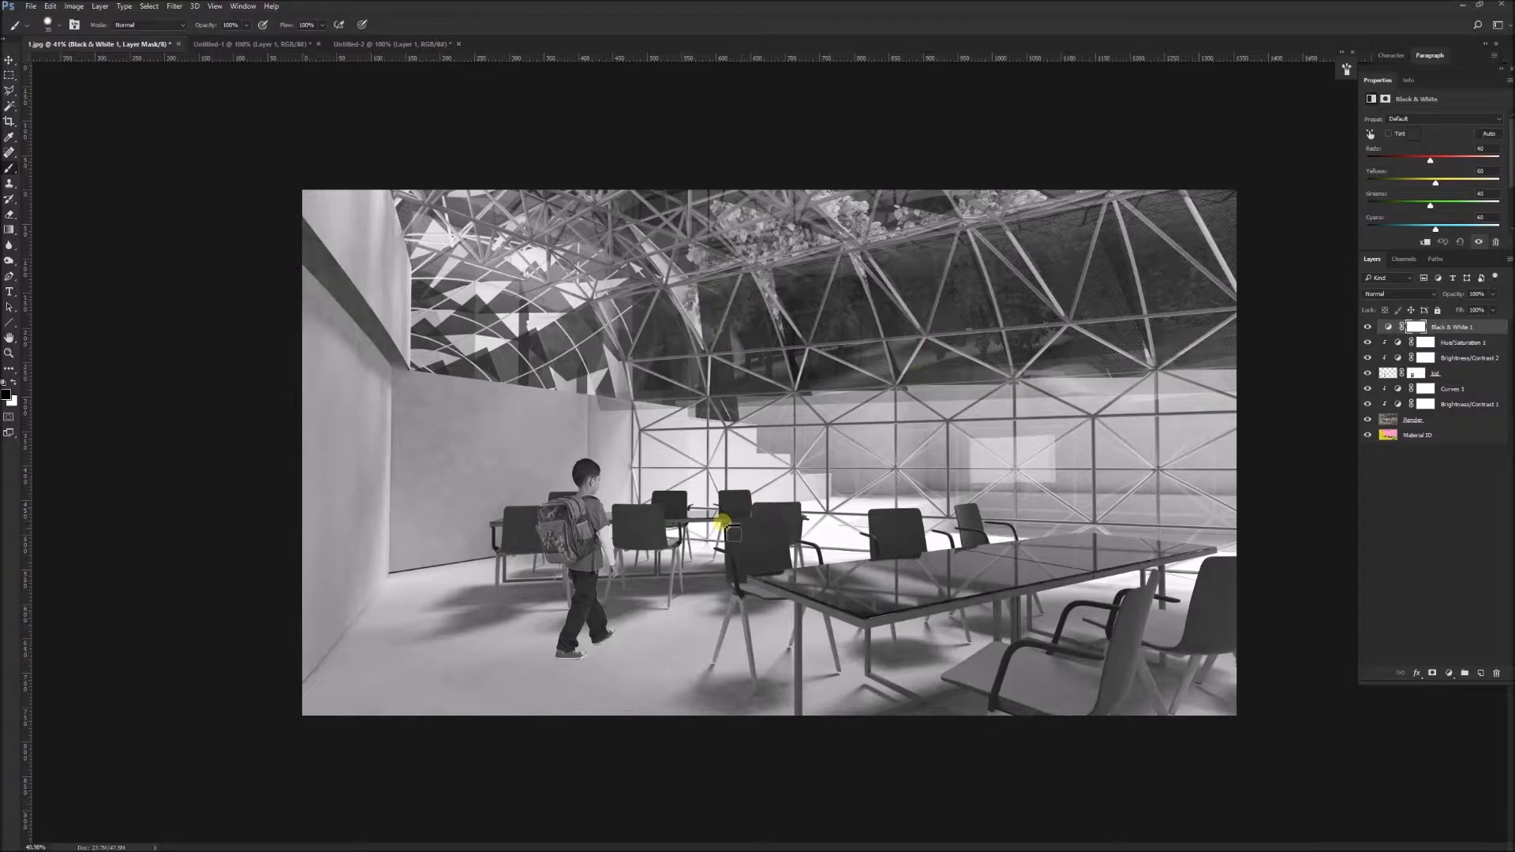
{"action": "scroll", "coordinate": [656, 582], "scroll_direction": "down", "scroll_amount": 5}
{"action": "scroll", "coordinate": [657, 582], "scroll_direction": "up", "scroll_amount": 4}
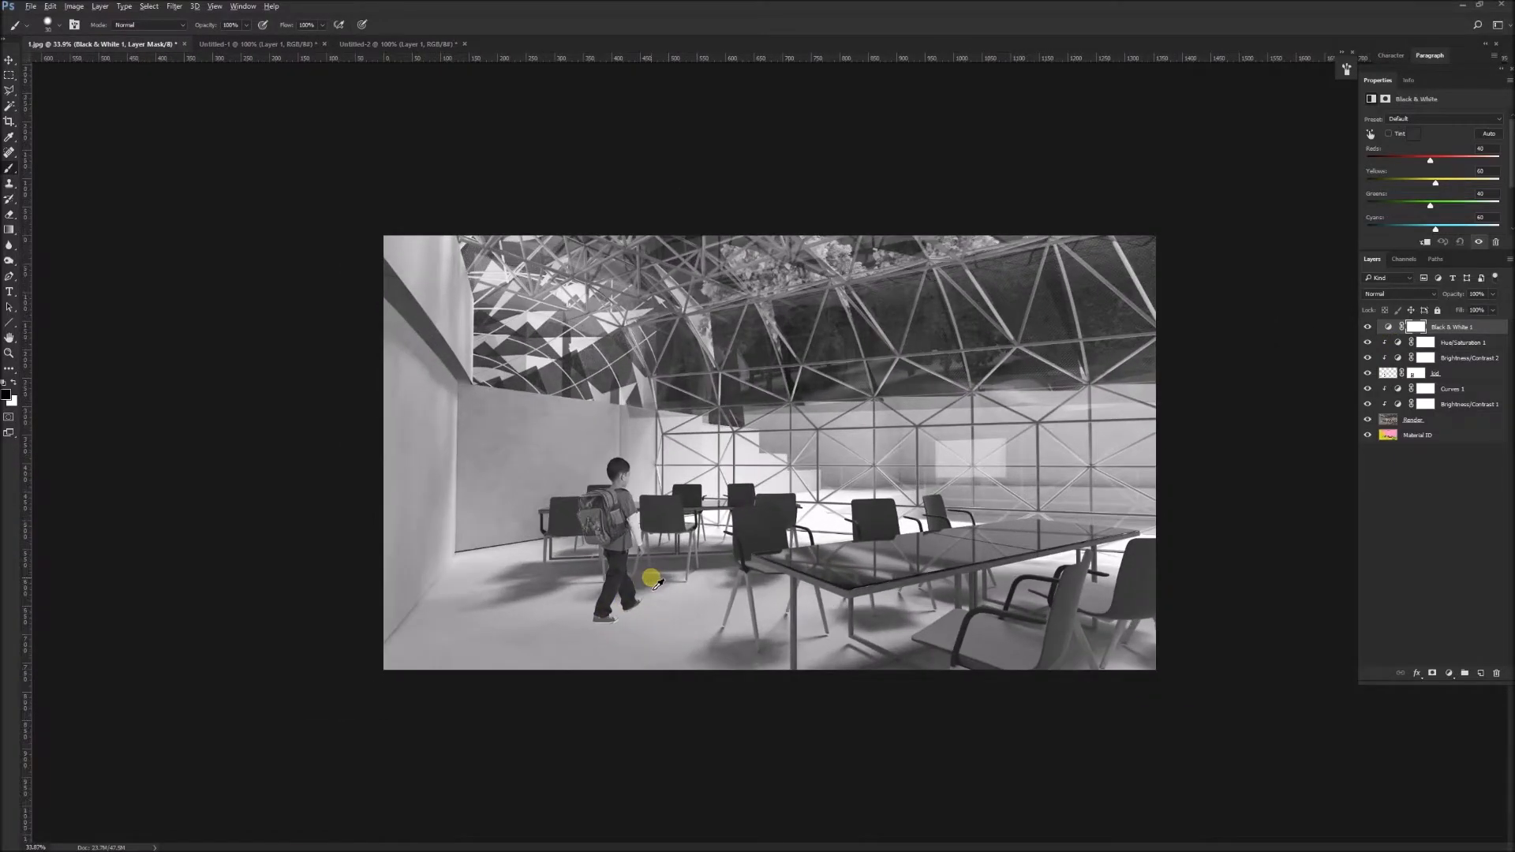
{"action": "scroll", "coordinate": [642, 582], "scroll_direction": "down", "scroll_amount": 1}
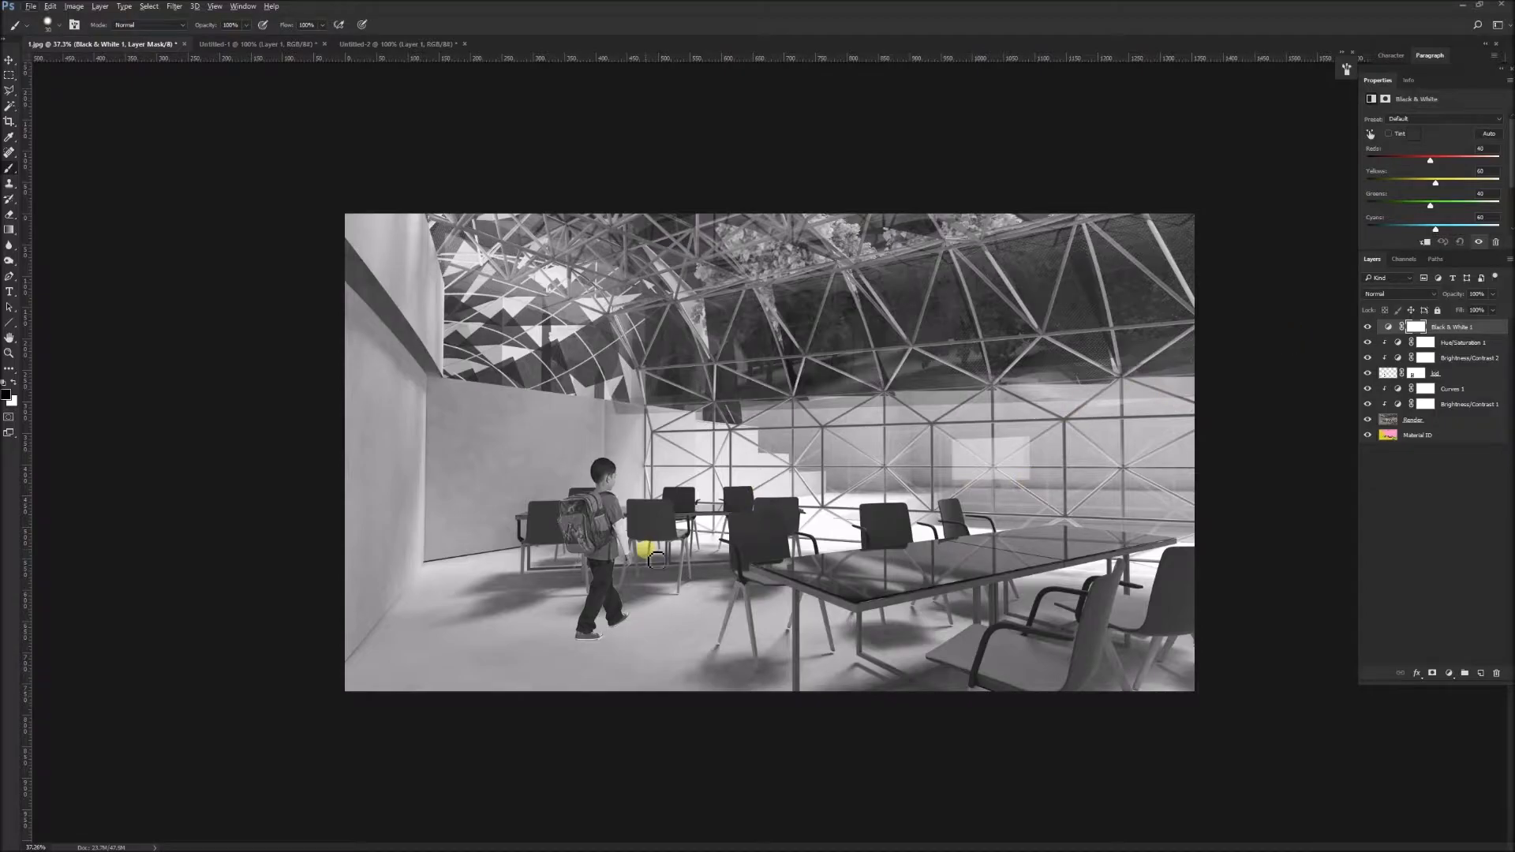
Step: Compare the boy's tones with the room in grayscale and hide the Black & White adjustment layer
{"action": "scroll", "coordinate": [606, 600], "scroll_direction": "up", "scroll_amount": 1}
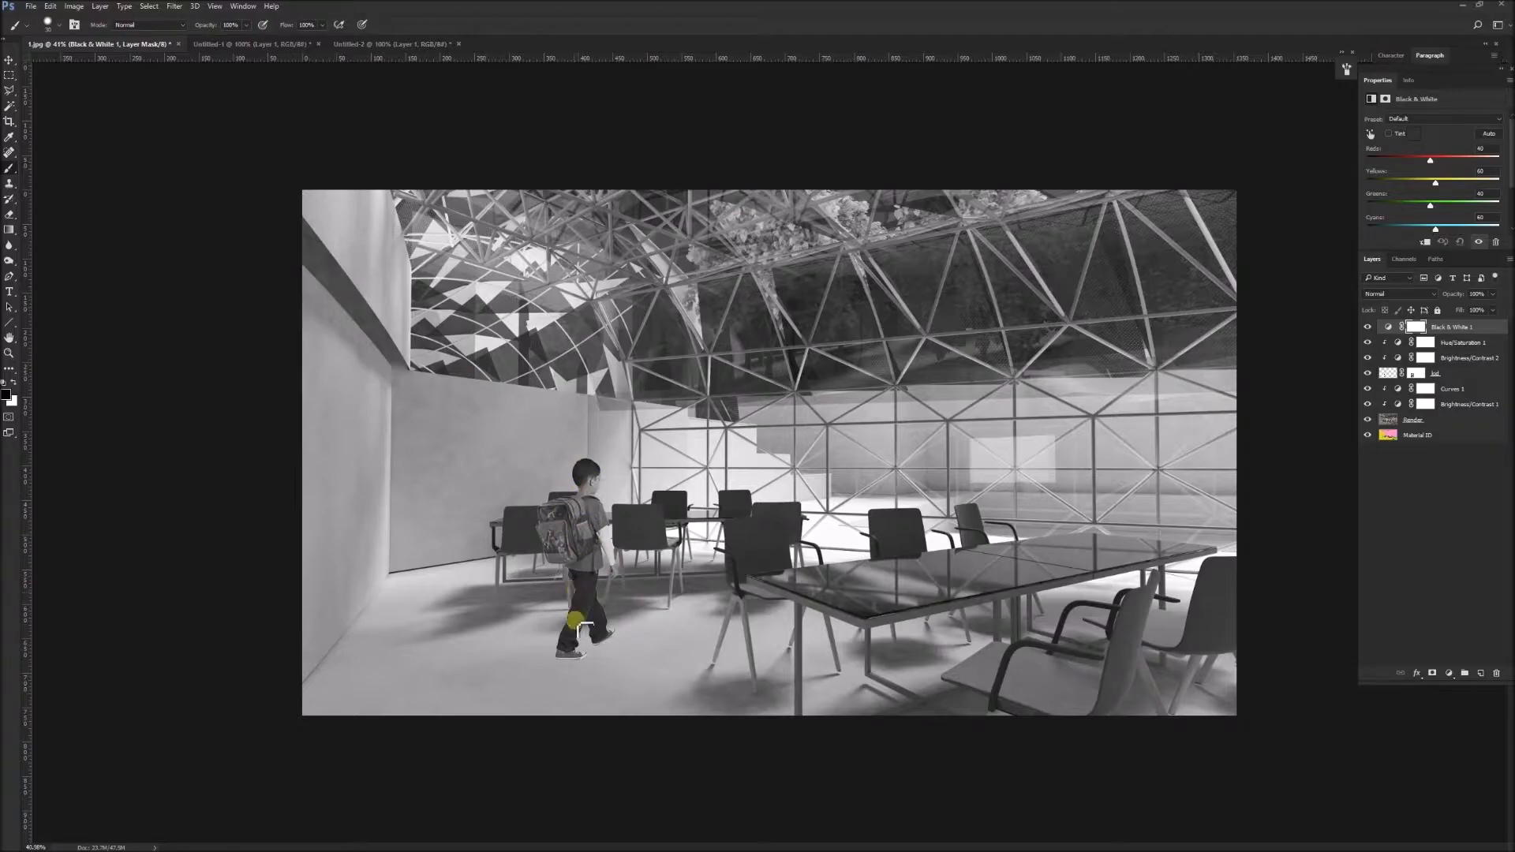
{"action": "scroll", "coordinate": [558, 521], "scroll_direction": "down", "scroll_amount": 3}
{"action": "scroll", "coordinate": [592, 549], "scroll_direction": "up", "scroll_amount": 2}
{"action": "scroll", "coordinate": [592, 548], "scroll_direction": "up", "scroll_amount": 2}
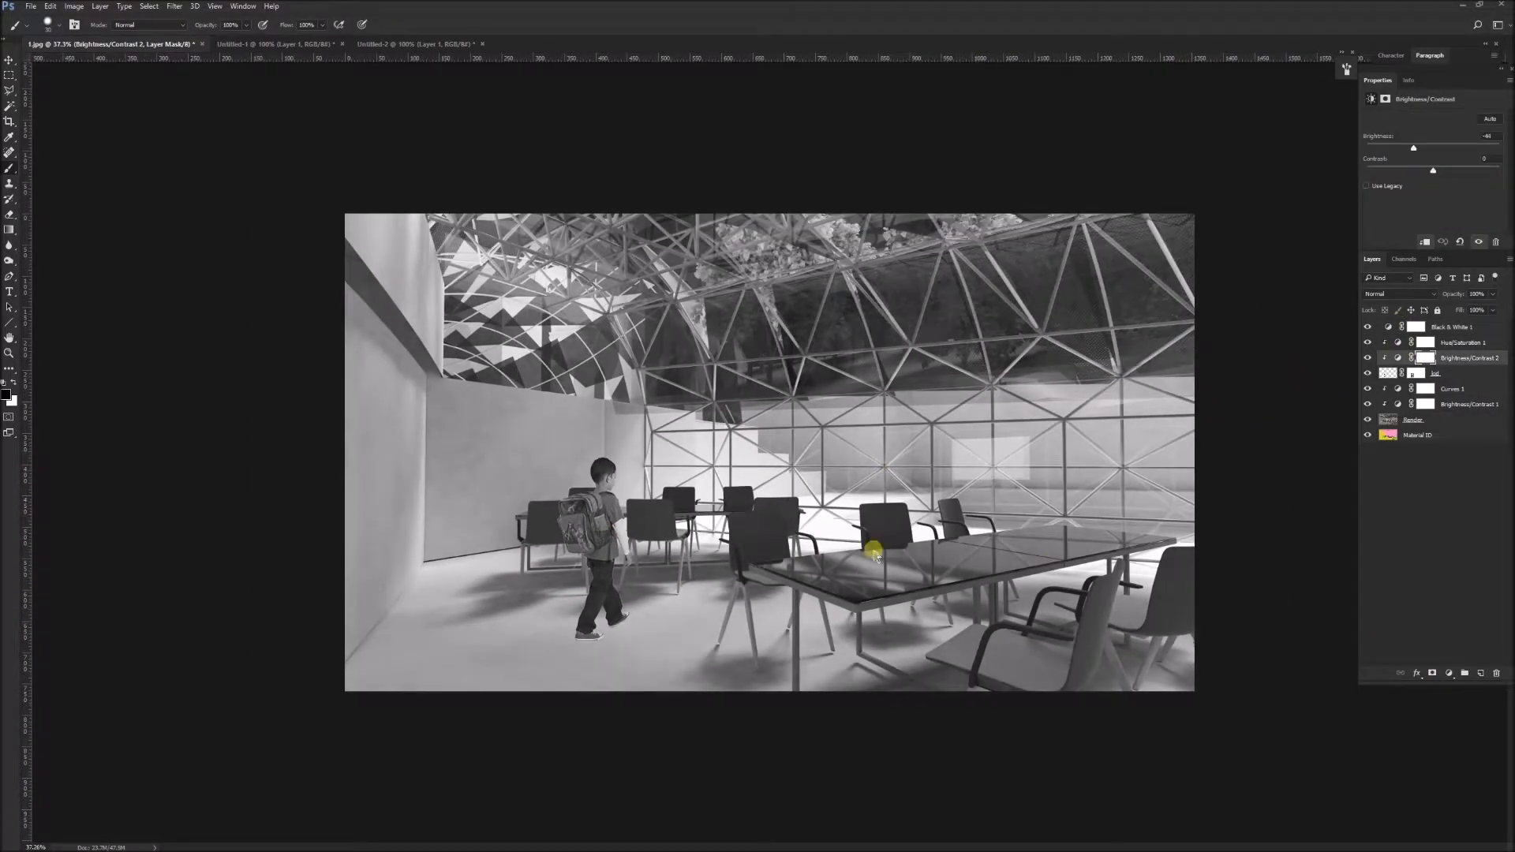
{"action": "scroll", "coordinate": [583, 500], "scroll_direction": "up", "scroll_amount": 1}
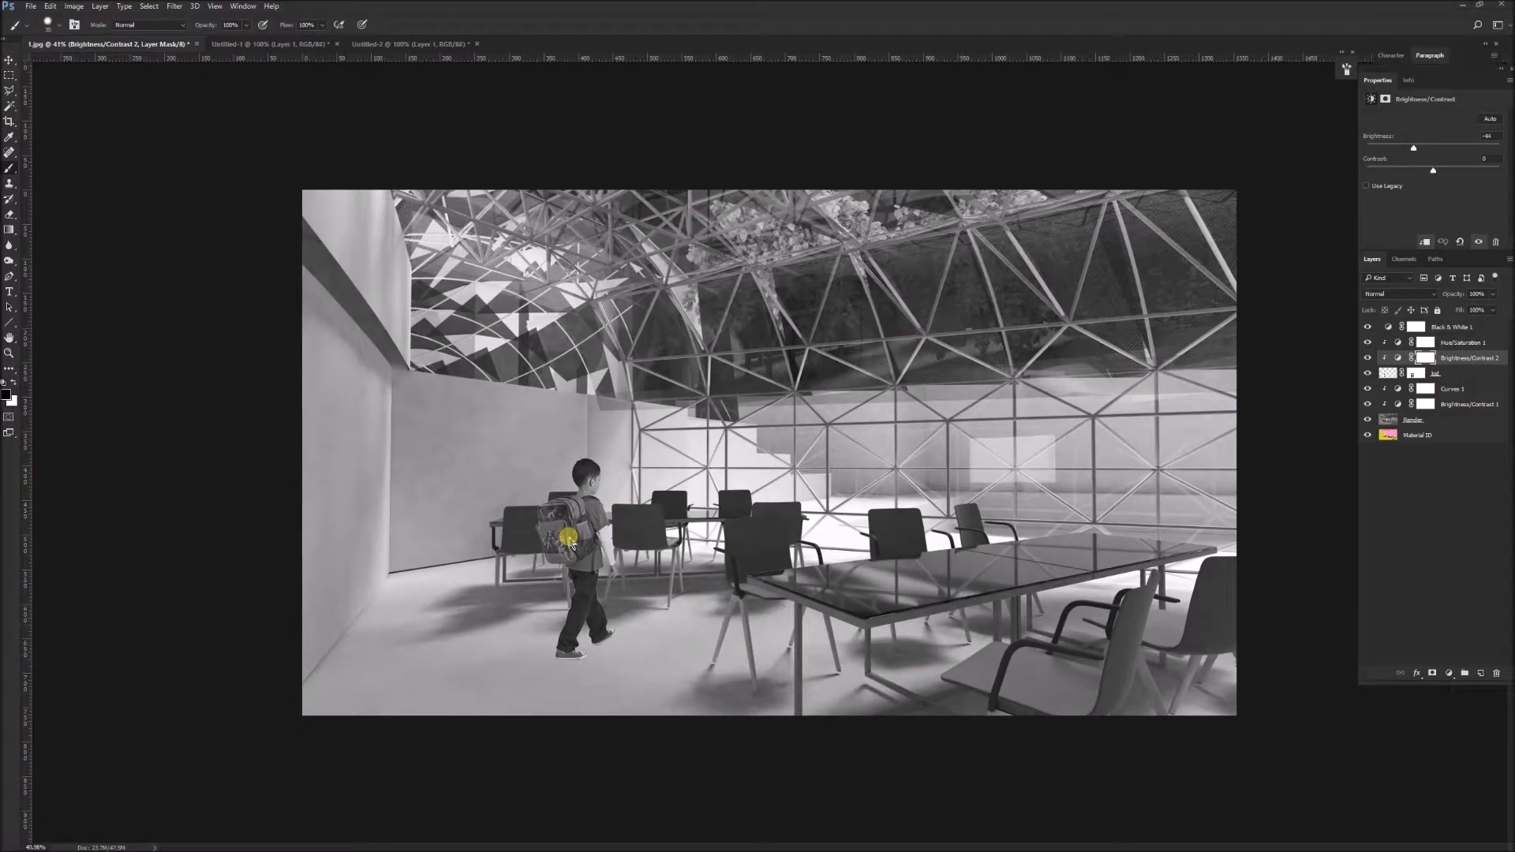
{"action": "left_click", "coordinate": [1368, 326]}
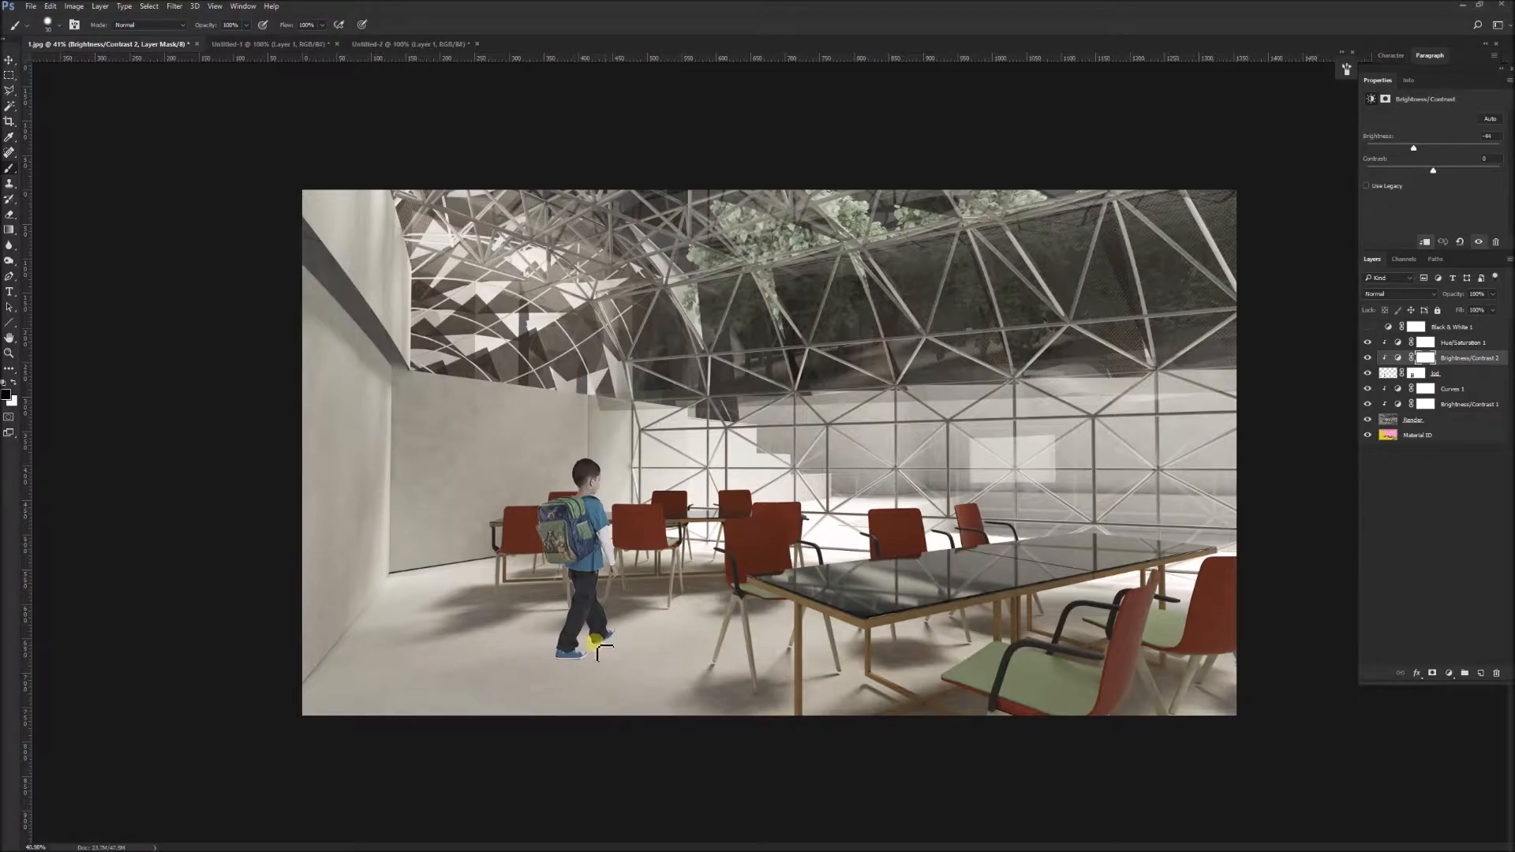
{"action": "scroll", "coordinate": [592, 655], "scroll_direction": "up", "scroll_amount": 1}
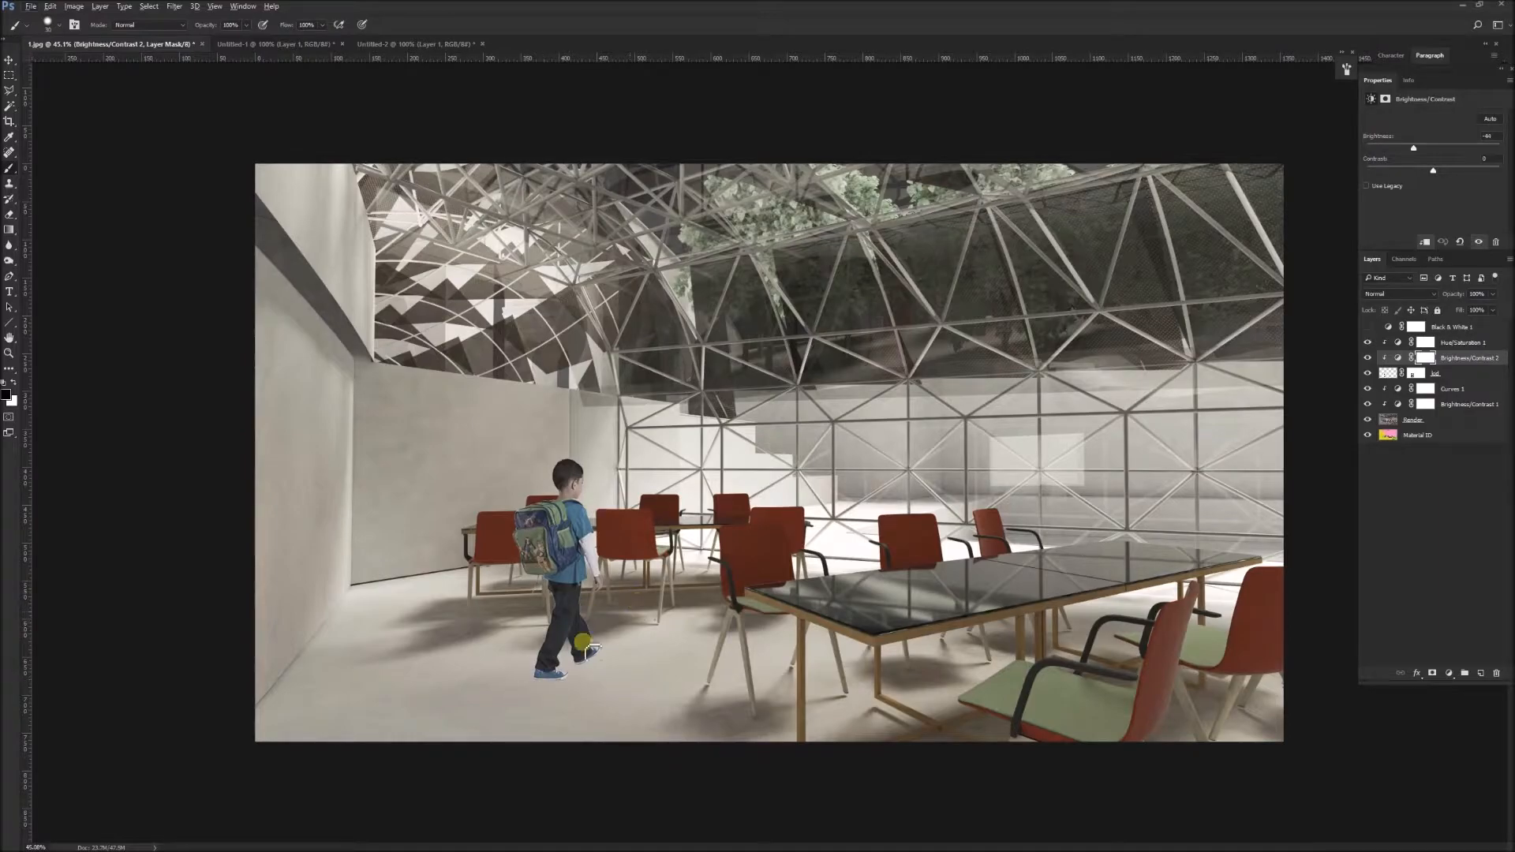
{"action": "scroll", "coordinate": [553, 572], "scroll_direction": "up", "scroll_amount": 2}
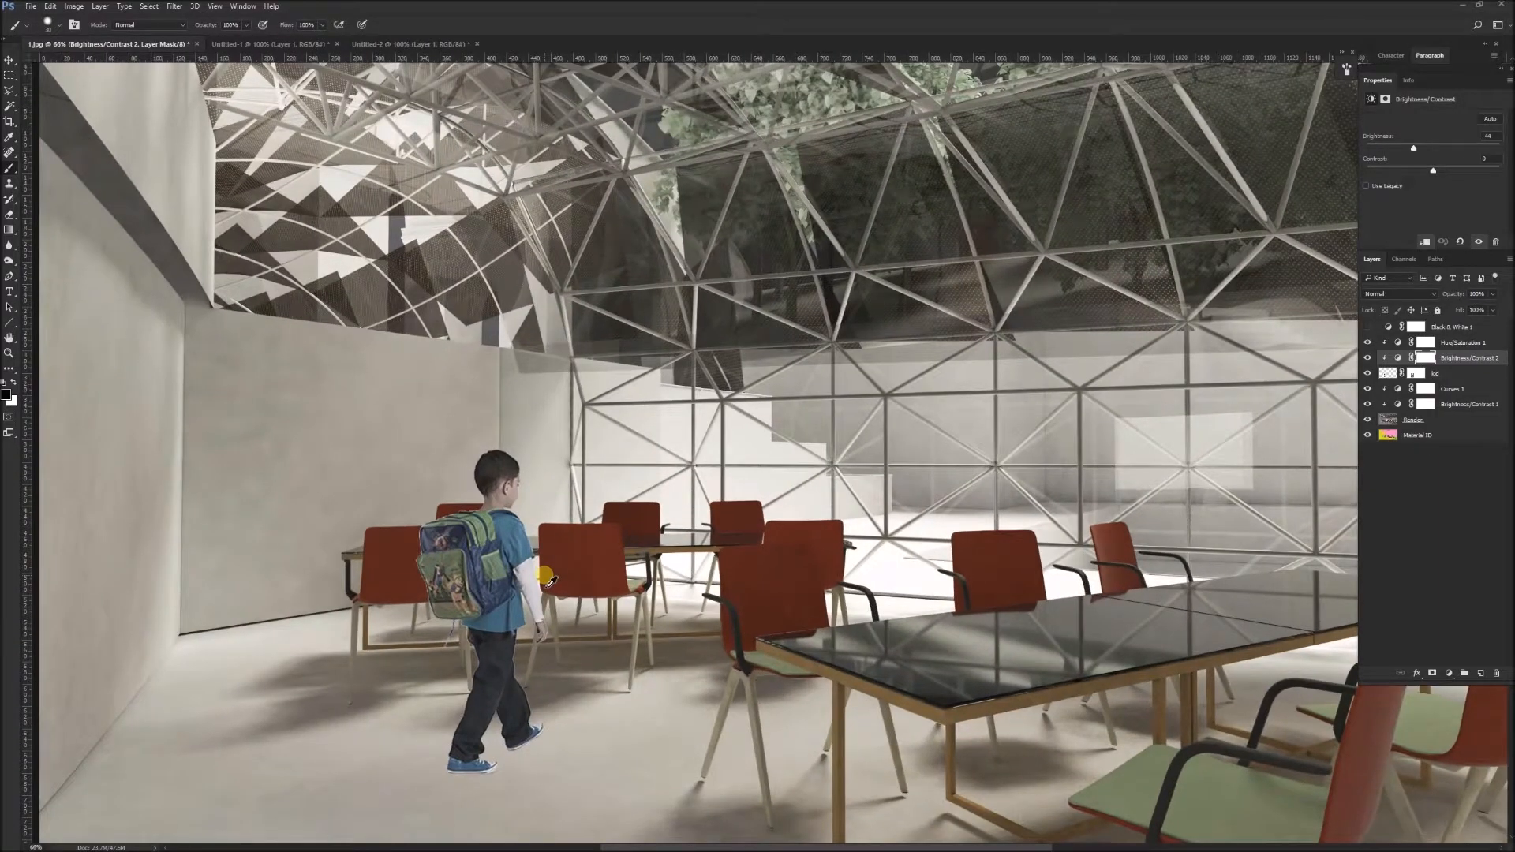
{"action": "scroll", "coordinate": [550, 580], "scroll_direction": "down", "scroll_amount": 1}
{"action": "scroll", "coordinate": [503, 598], "scroll_direction": "down", "scroll_amount": 1}
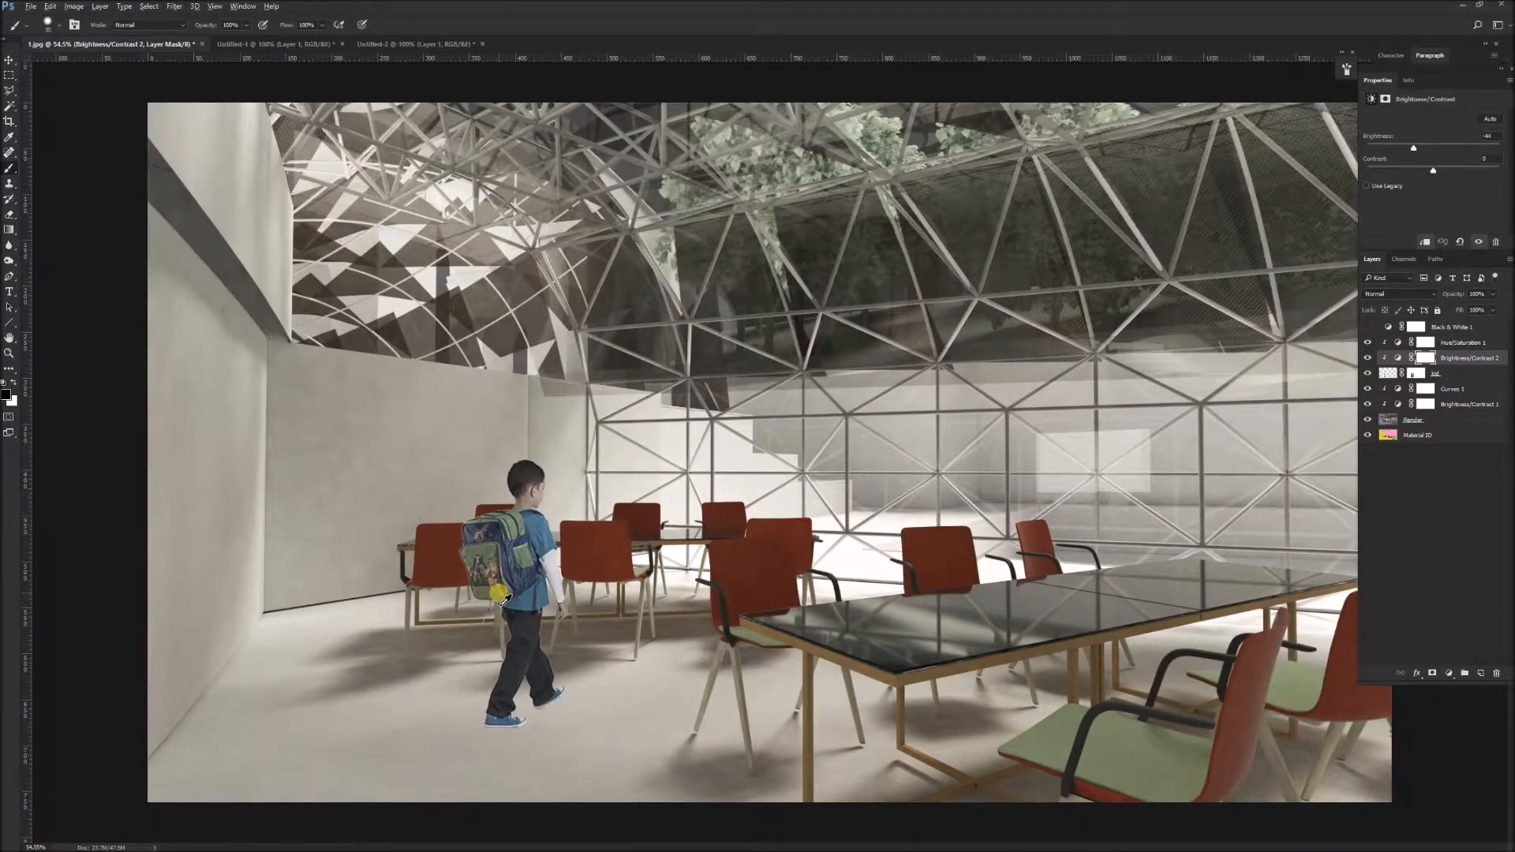
Step: Colour-code the kid layer and its clipped Brightness/Contrast and Hue/Saturation adjustments red
{"action": "left_click", "coordinate": [1460, 373]}
{"action": "left_click", "coordinate": [1464, 345], "text": "shift"}
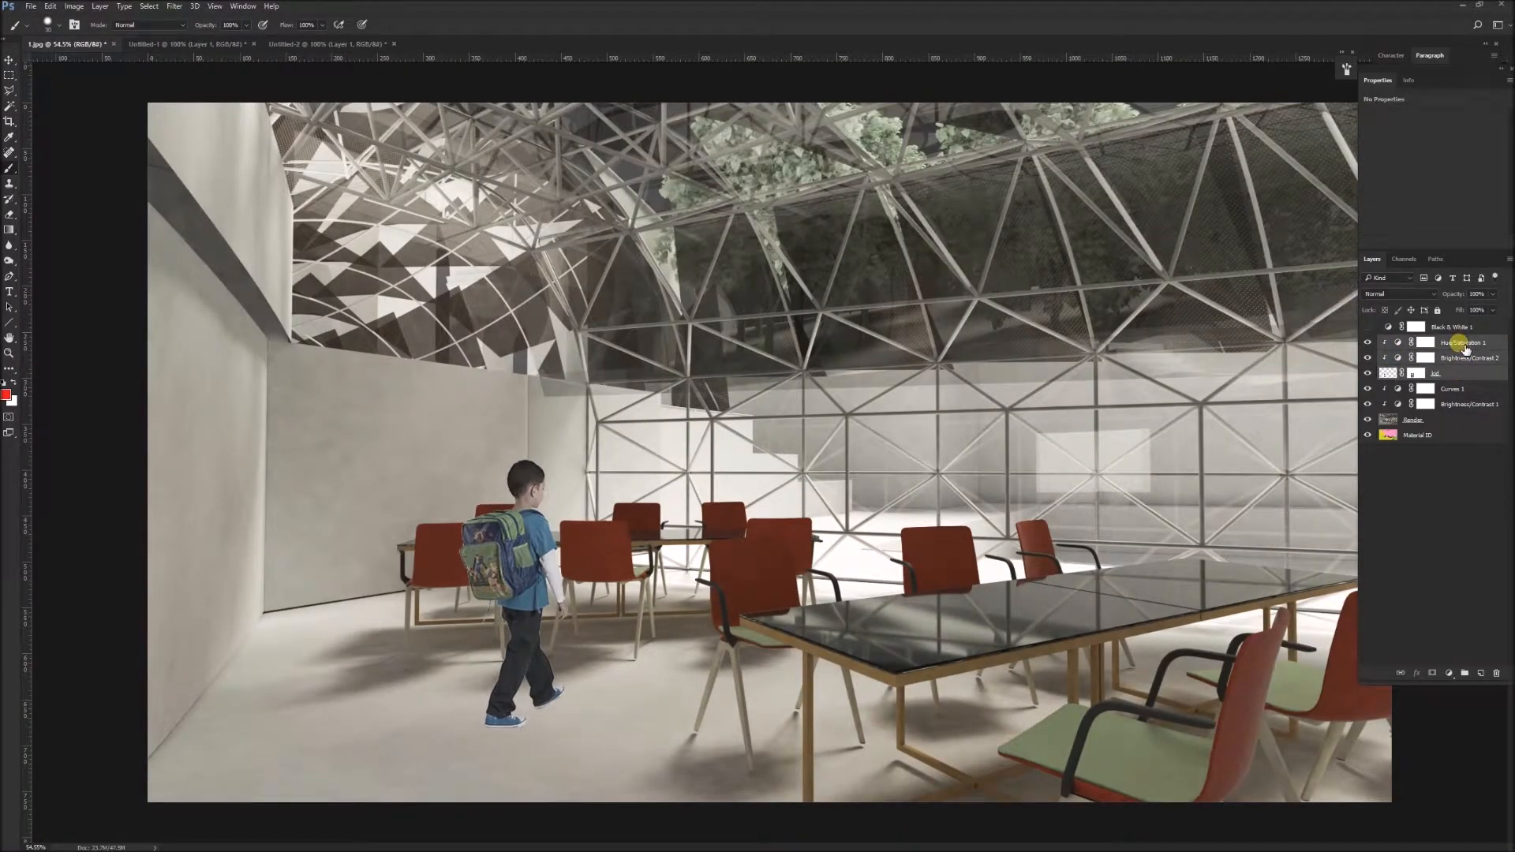
{"action": "right_click", "coordinate": [1464, 347]}
{"action": "left_click", "coordinate": [1295, 709]}
{"action": "right_click", "coordinate": [1456, 346]}
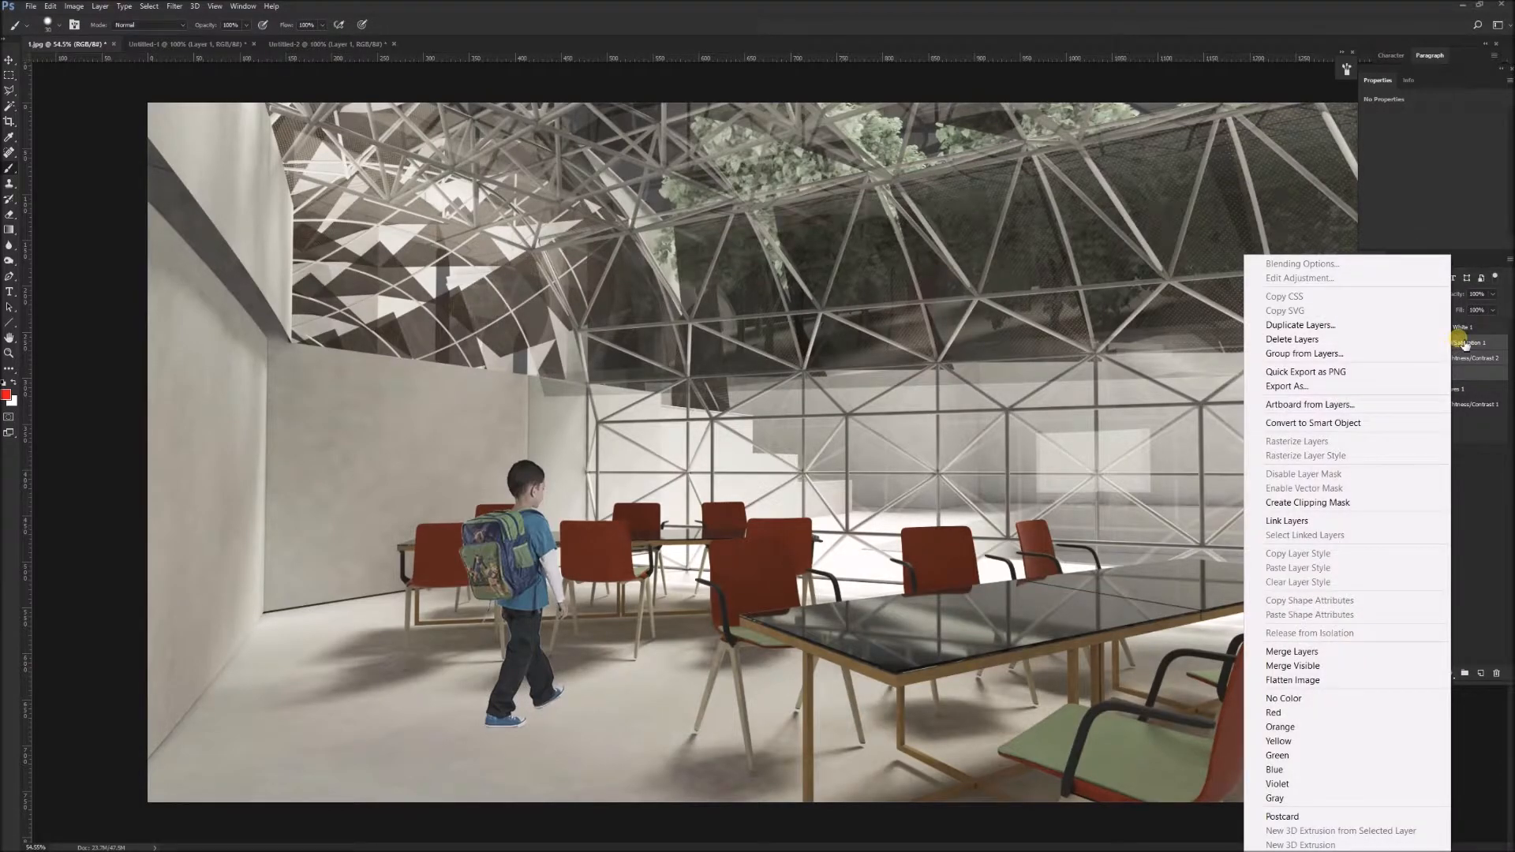
{"action": "left_click", "coordinate": [1274, 712]}
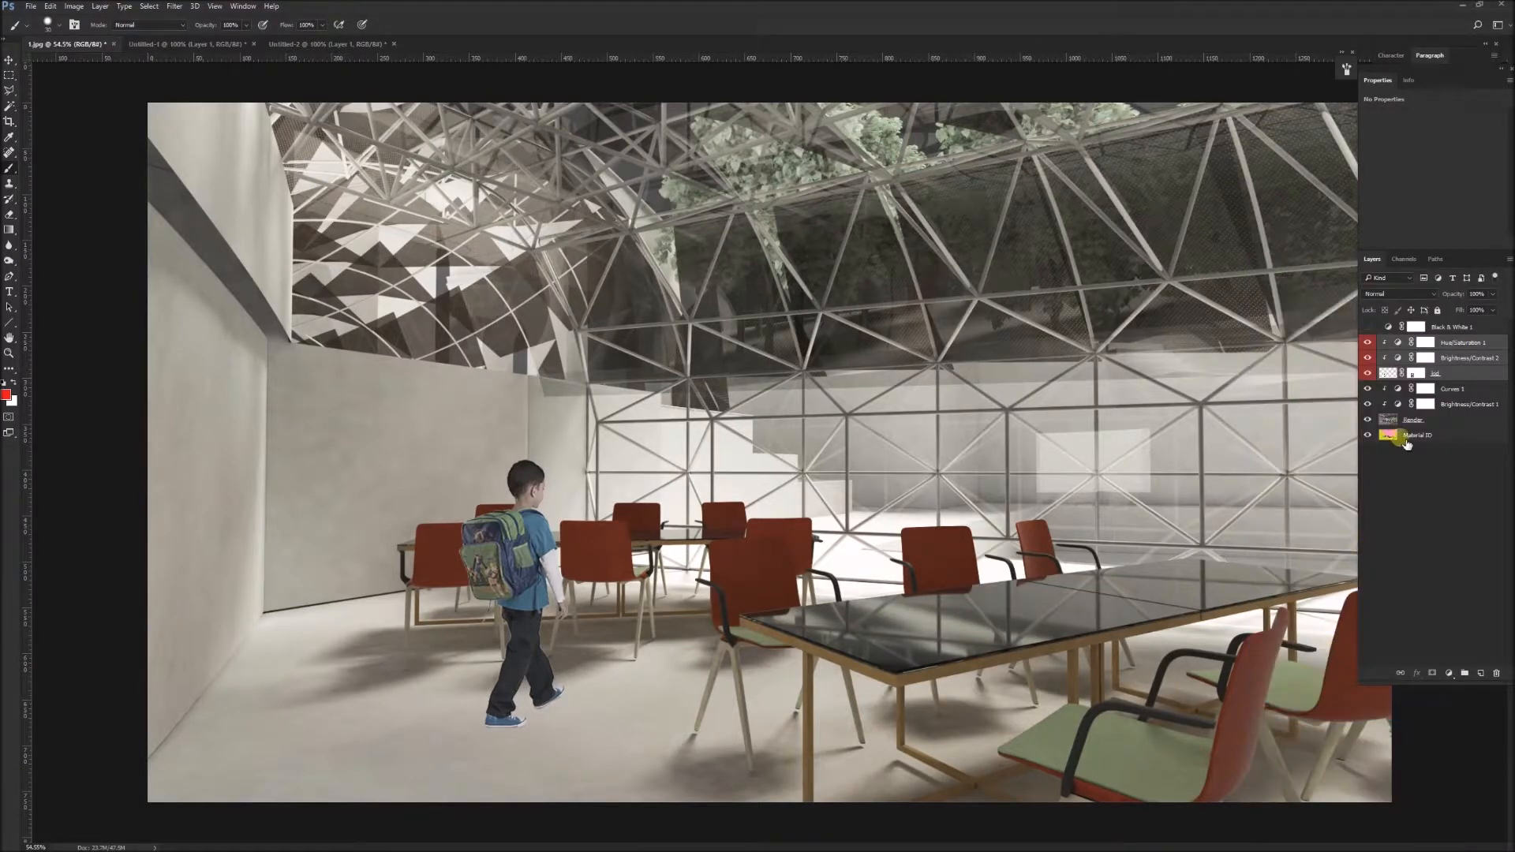
Step: Colour-code the Render layer and its clipped Curves and Brightness/Contrast adjustments green
{"action": "left_click", "coordinate": [1464, 389]}
{"action": "left_click", "coordinate": [1464, 421], "text": "shift"}
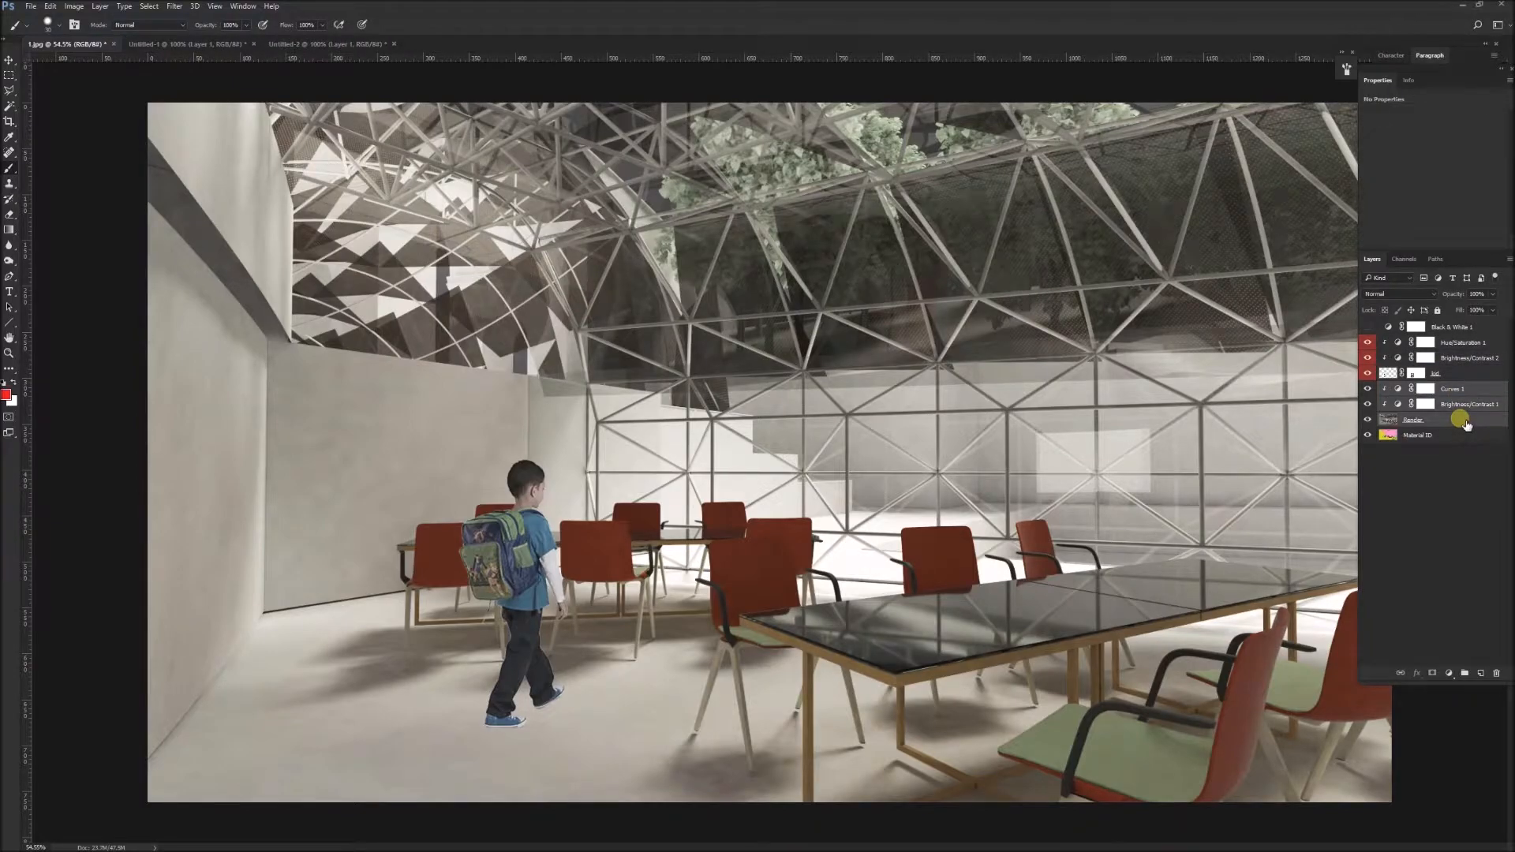
{"action": "right_click", "coordinate": [1464, 422]}
{"action": "left_click", "coordinate": [1322, 755]}
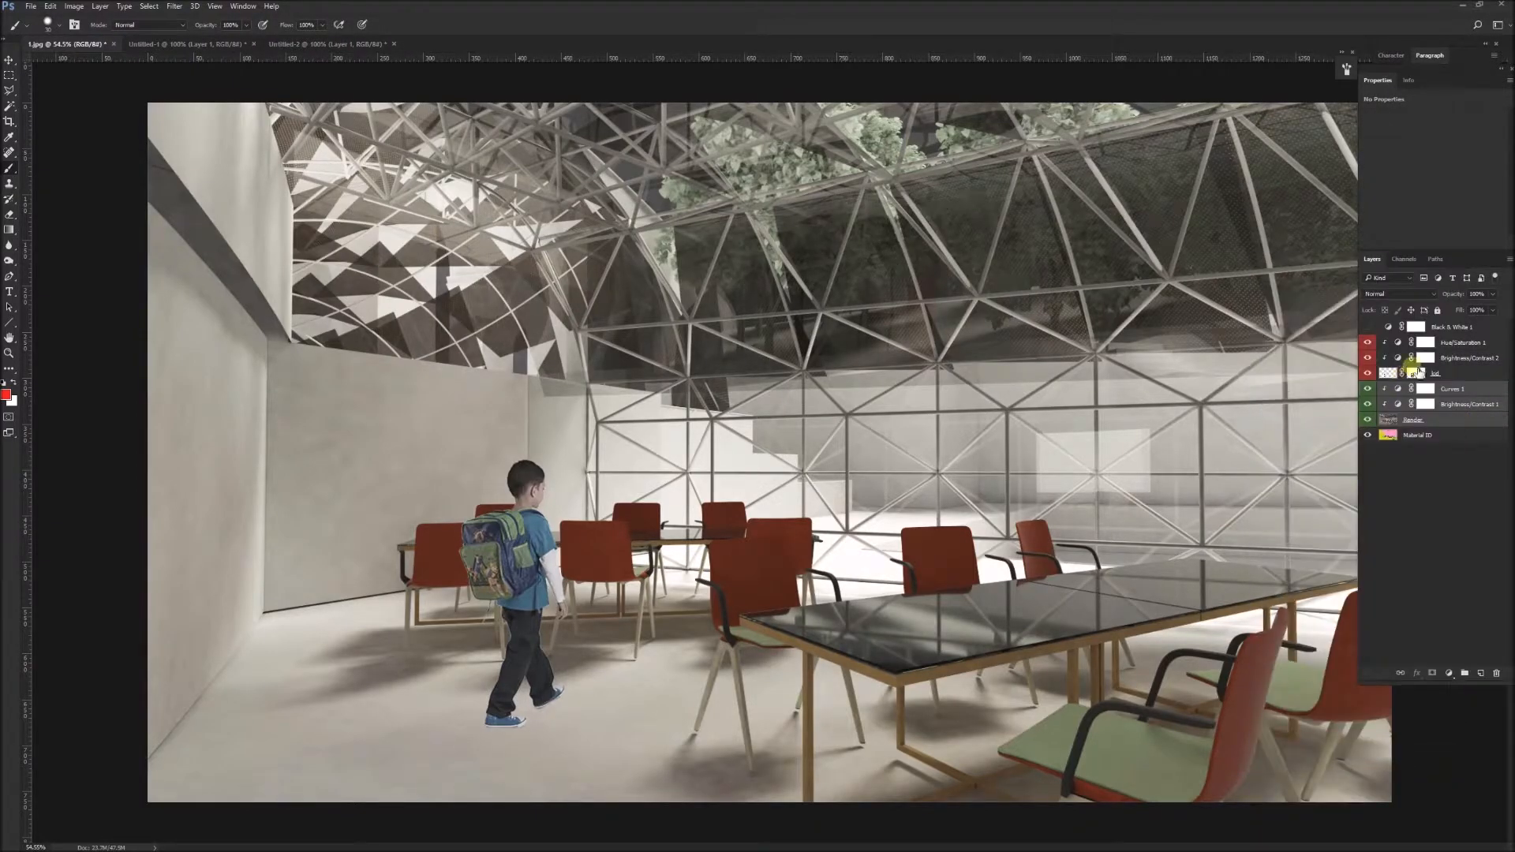
Step: Add an empty layer between the kid layer and the render's Curves adjustment, and colour-code it red
{"action": "left_click", "coordinate": [1464, 389]}
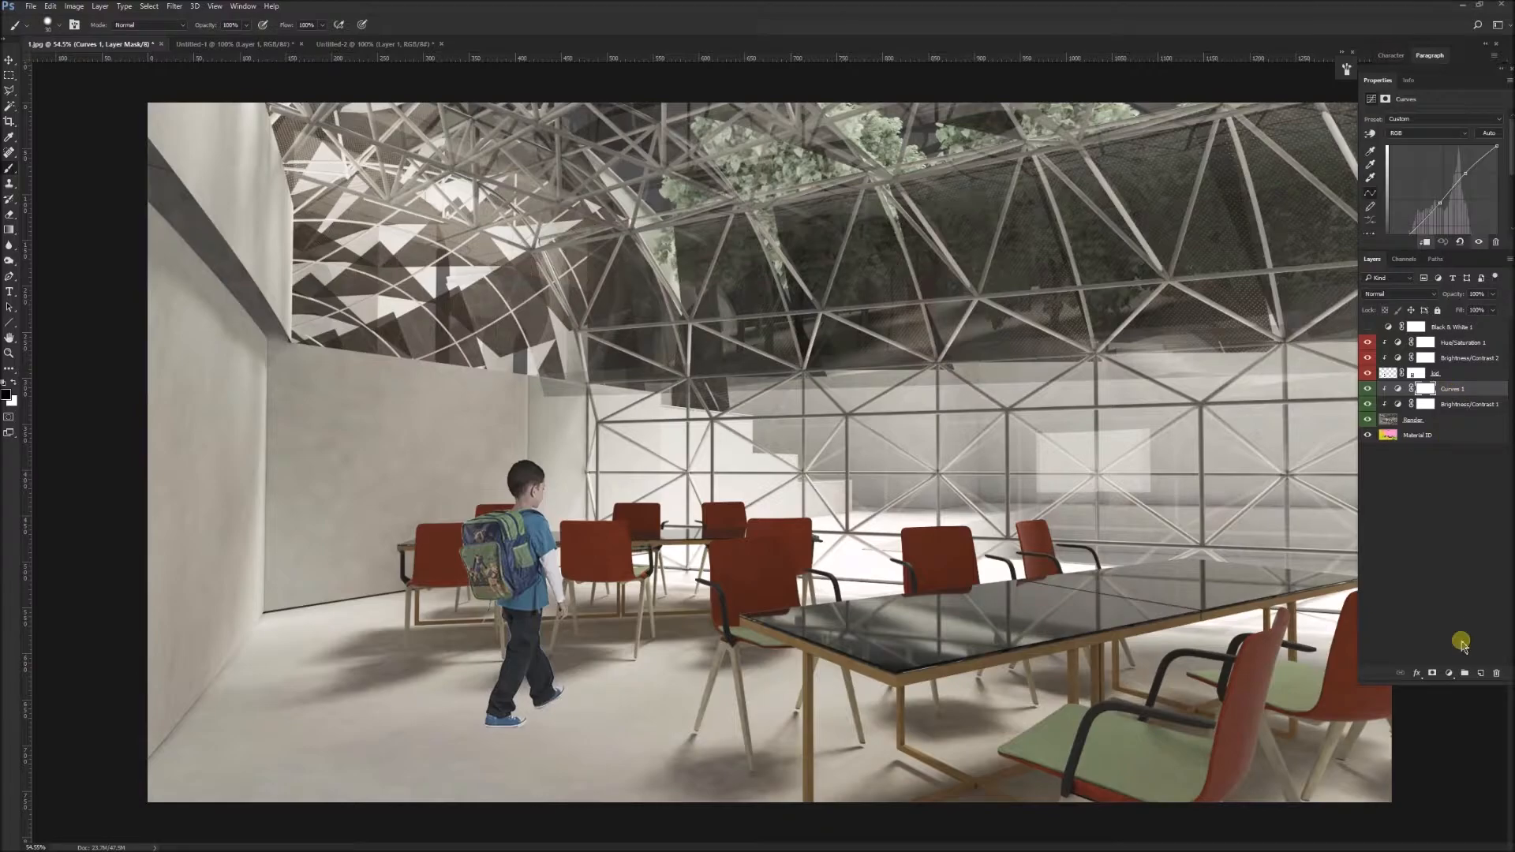
{"action": "left_click", "coordinate": [1481, 675]}
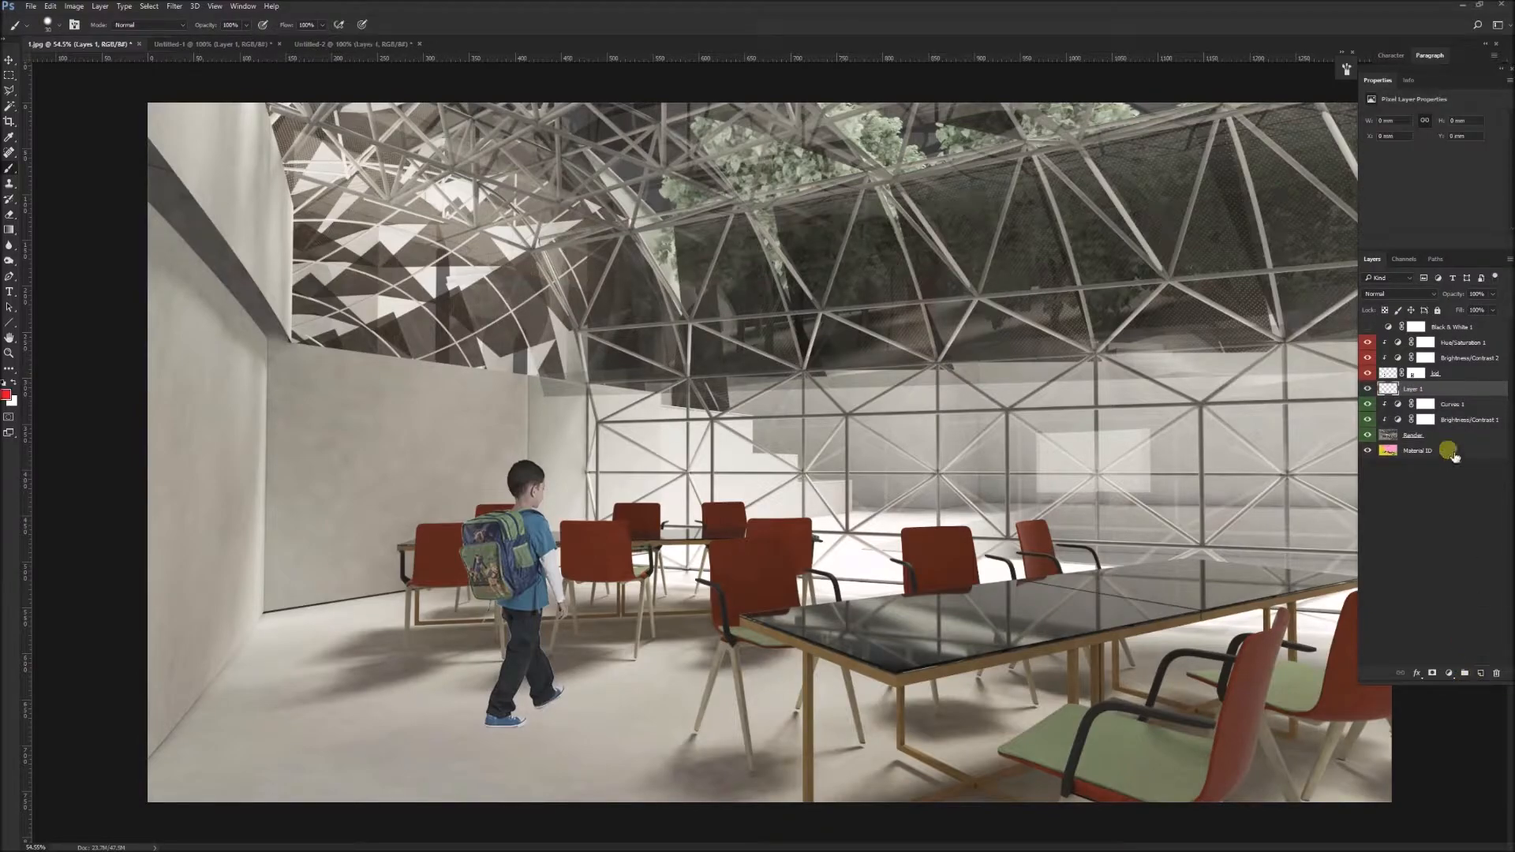
{"action": "right_click", "coordinate": [1450, 389]}
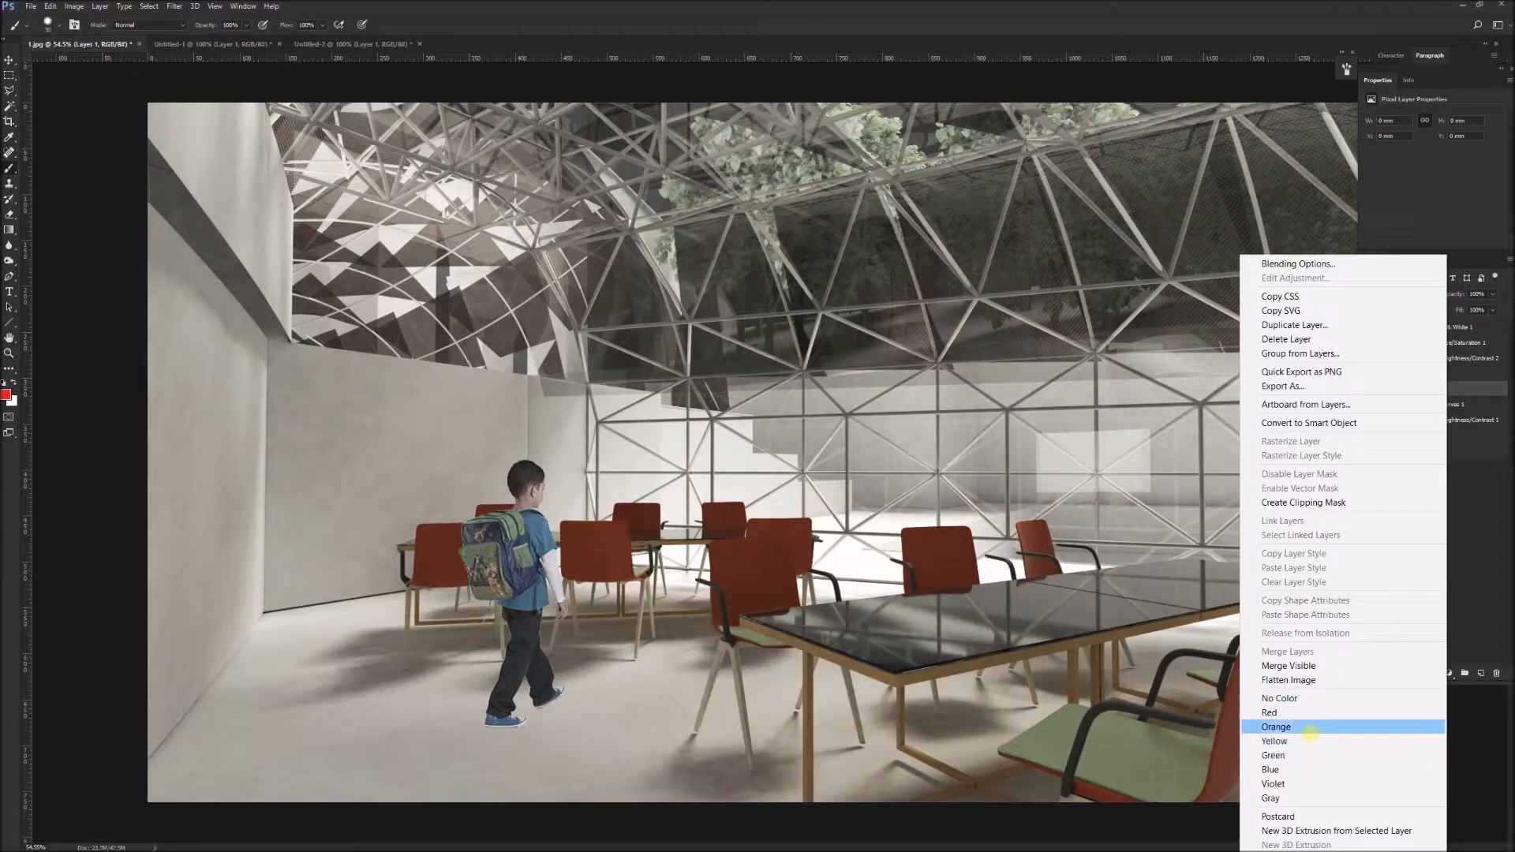
{"action": "left_click", "coordinate": [1306, 712]}
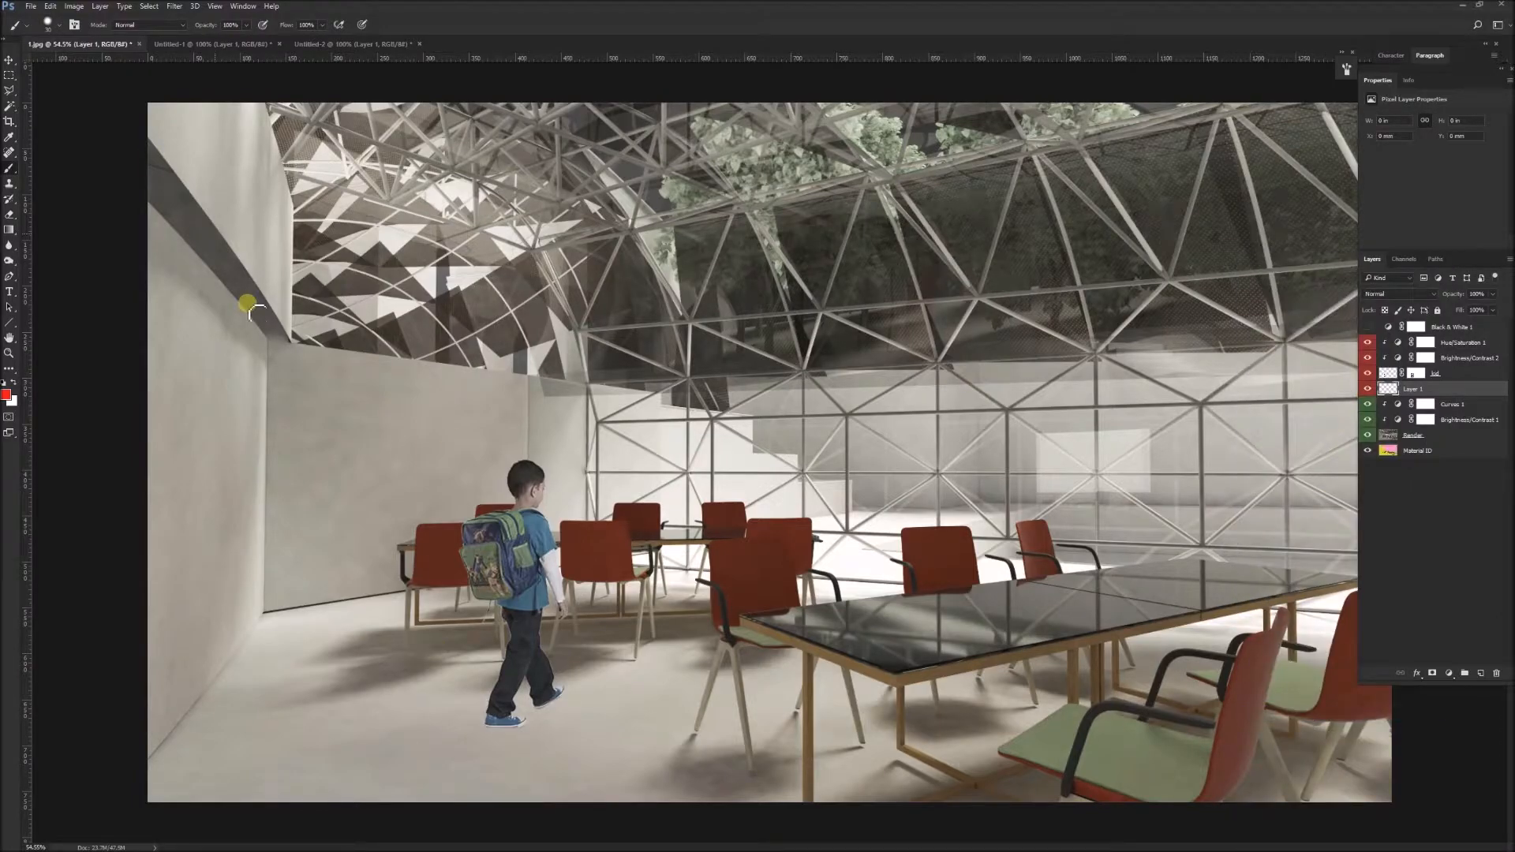
Step: Set up a soft round brush with 0% hardness and low opacity for painting a faint shadow
{"action": "left_click", "coordinate": [54, 25]}
{"action": "mouse_move", "coordinate": [55, 86]}
{"action": "left_mouse_down"}
{"action": "mouse_move", "coordinate": [38, 83]}
{"action": "mouse_move", "coordinate": [34, 111]}
{"action": "mouse_move", "coordinate": [63, 119]}
{"action": "mouse_move", "coordinate": [34, 80]}
{"action": "left_mouse_up"}
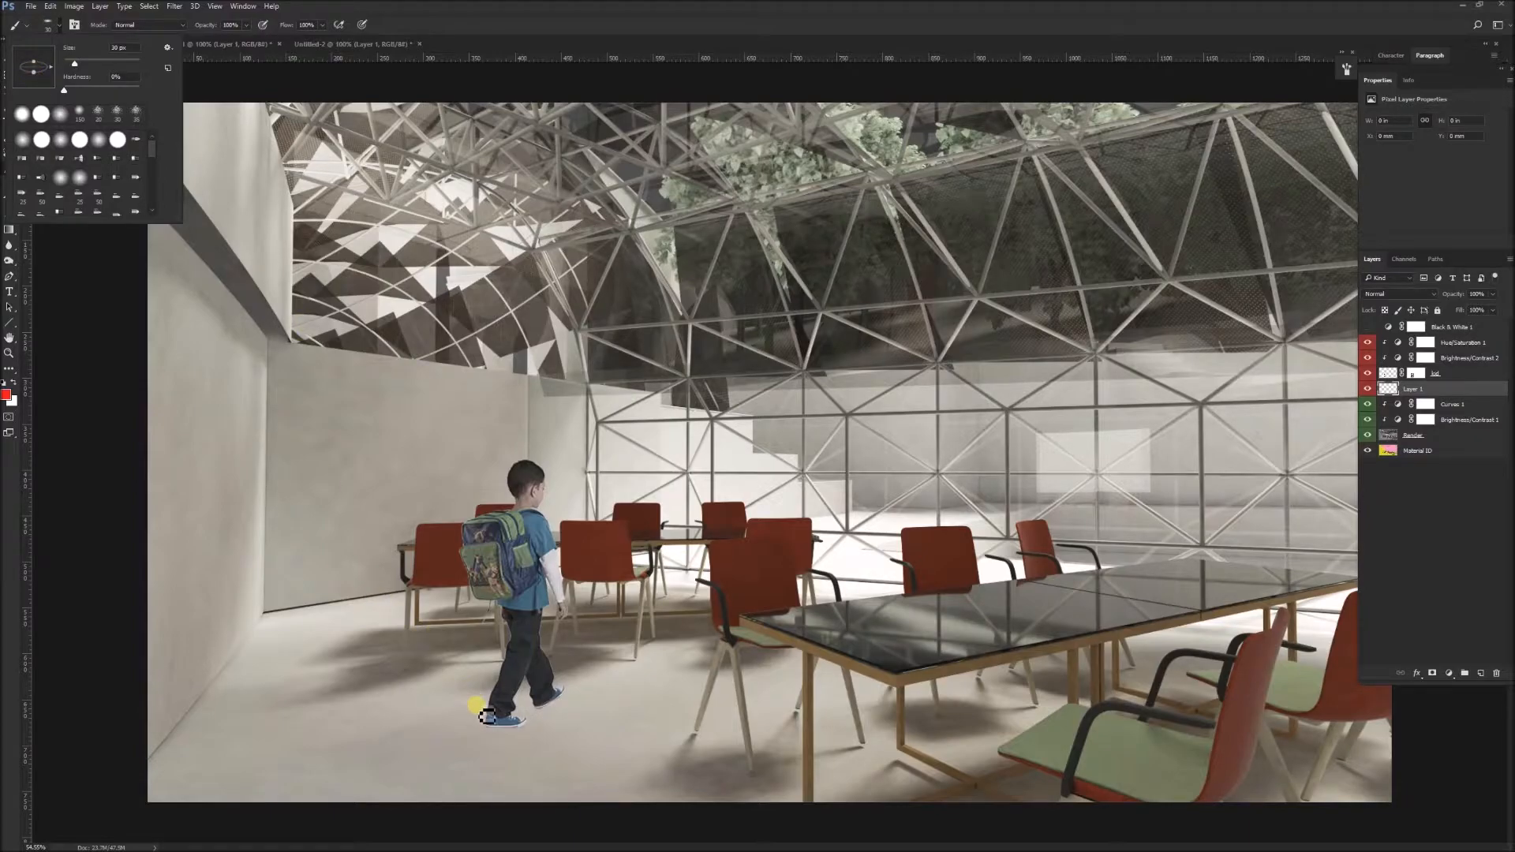
{"action": "left_click", "coordinate": [103, 614]}
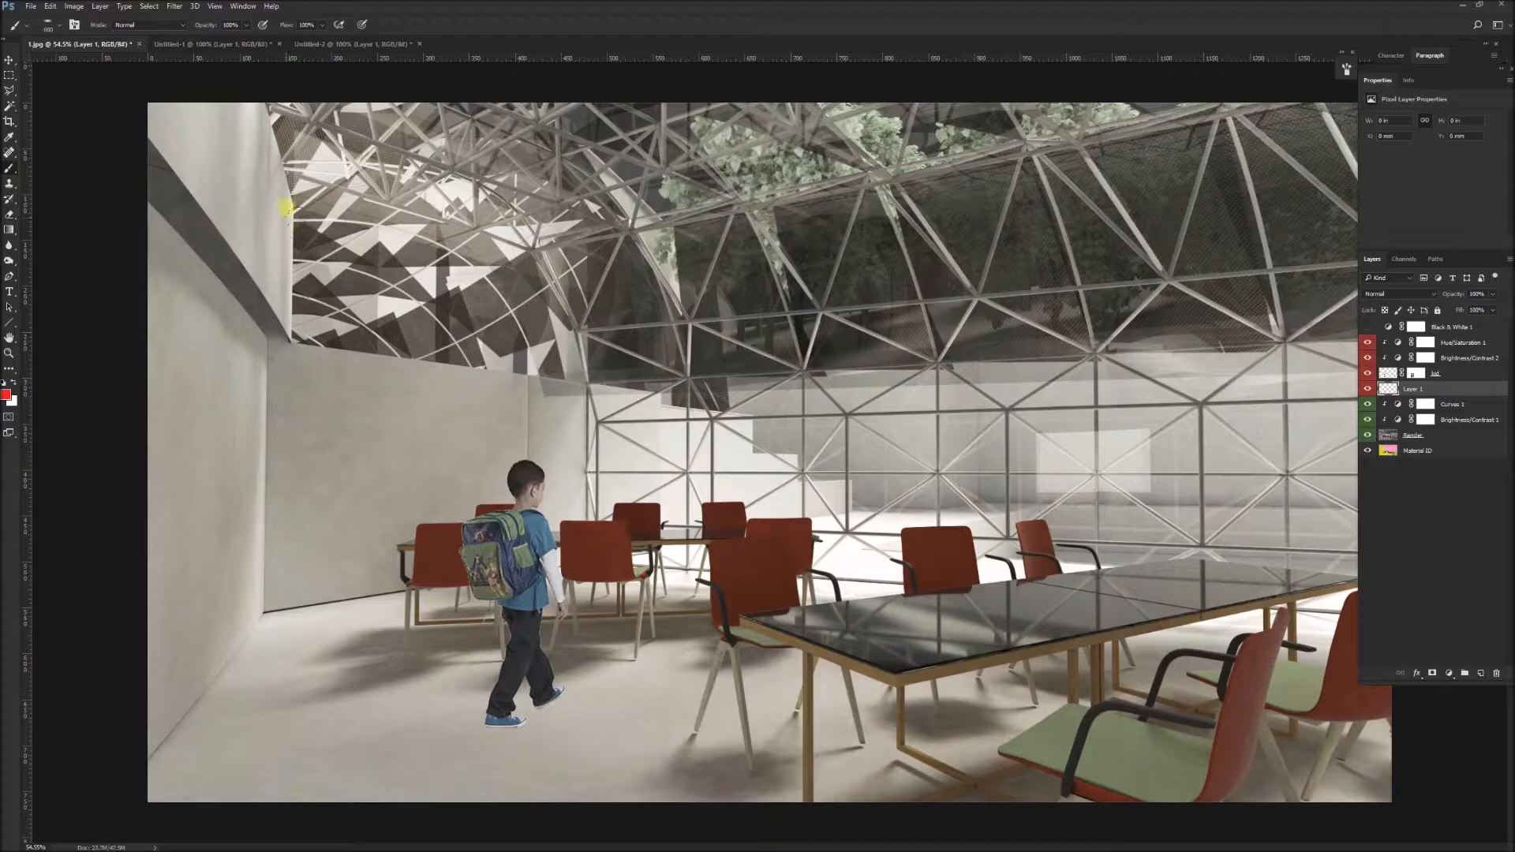
{"action": "left_click_drag", "start_coordinate": [203, 27], "coordinate": [183, 31]}
Step: Undo the red test stroke and paint a soft black contact shadow on the floor around the boy's shoes
{"action": "left_click_drag", "start_coordinate": [537, 702], "coordinate": [517, 730]}
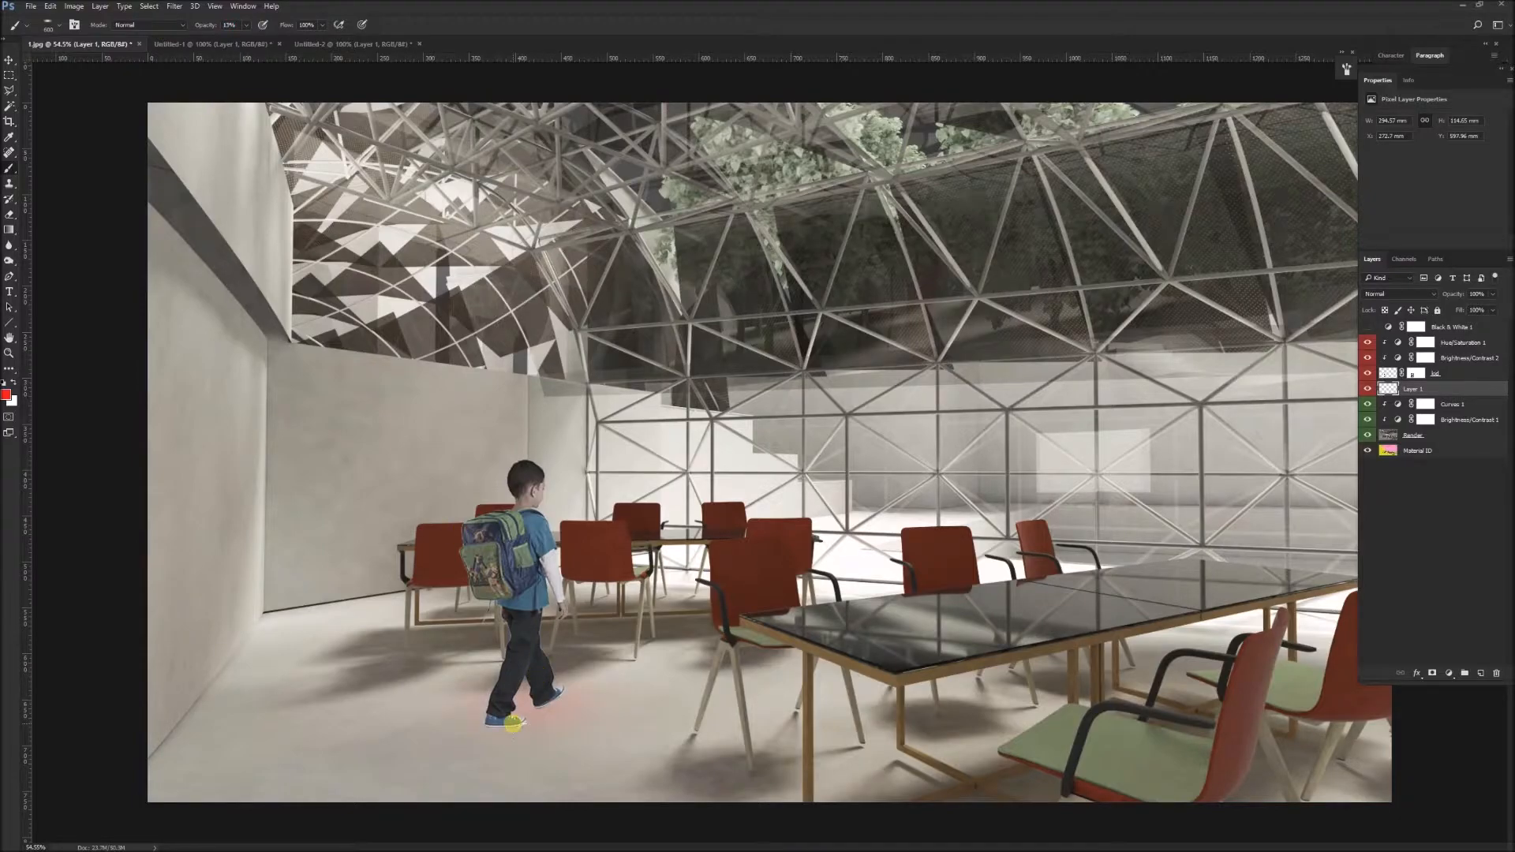
{"action": "key", "text": "ctrl+z"}
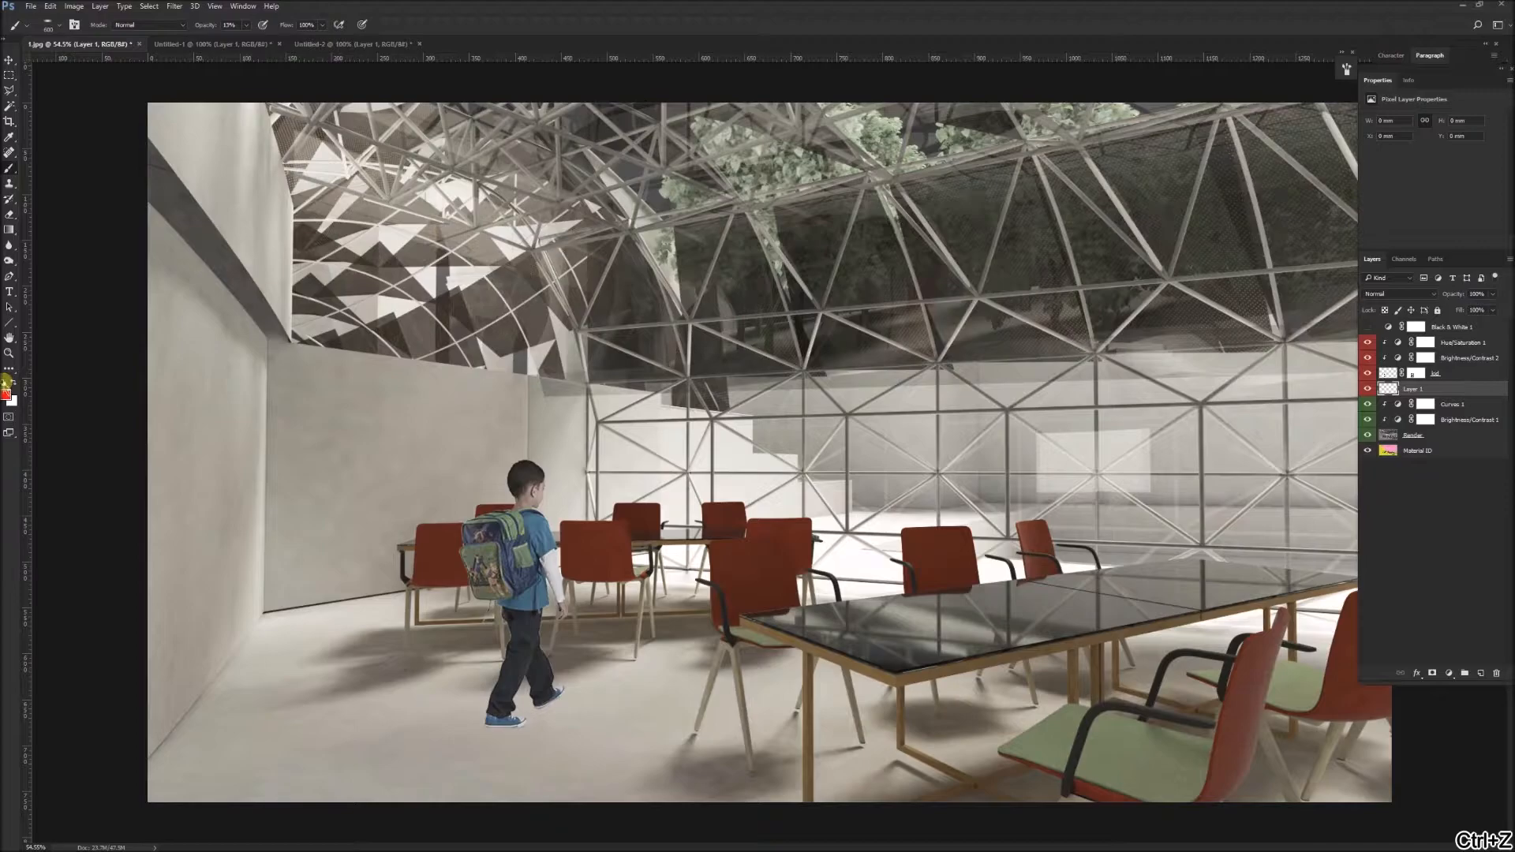
{"action": "mouse_move", "coordinate": [521, 728]}
{"action": "left_mouse_down"}
{"action": "mouse_move", "coordinate": [552, 706]}
{"action": "mouse_move", "coordinate": [409, 733]}
{"action": "left_mouse_up"}
{"action": "left_click", "coordinate": [549, 708]}
{"action": "scroll", "coordinate": [535, 702], "scroll_direction": "down", "scroll_amount": 2}
{"action": "scroll", "coordinate": [535, 704], "scroll_direction": "up", "scroll_amount": 1}
{"action": "left_click", "coordinate": [524, 695]}
{"action": "scroll", "coordinate": [543, 681], "scroll_direction": "down", "scroll_amount": 2}
{"action": "scroll", "coordinate": [539, 683], "scroll_direction": "up", "scroll_amount": 2}
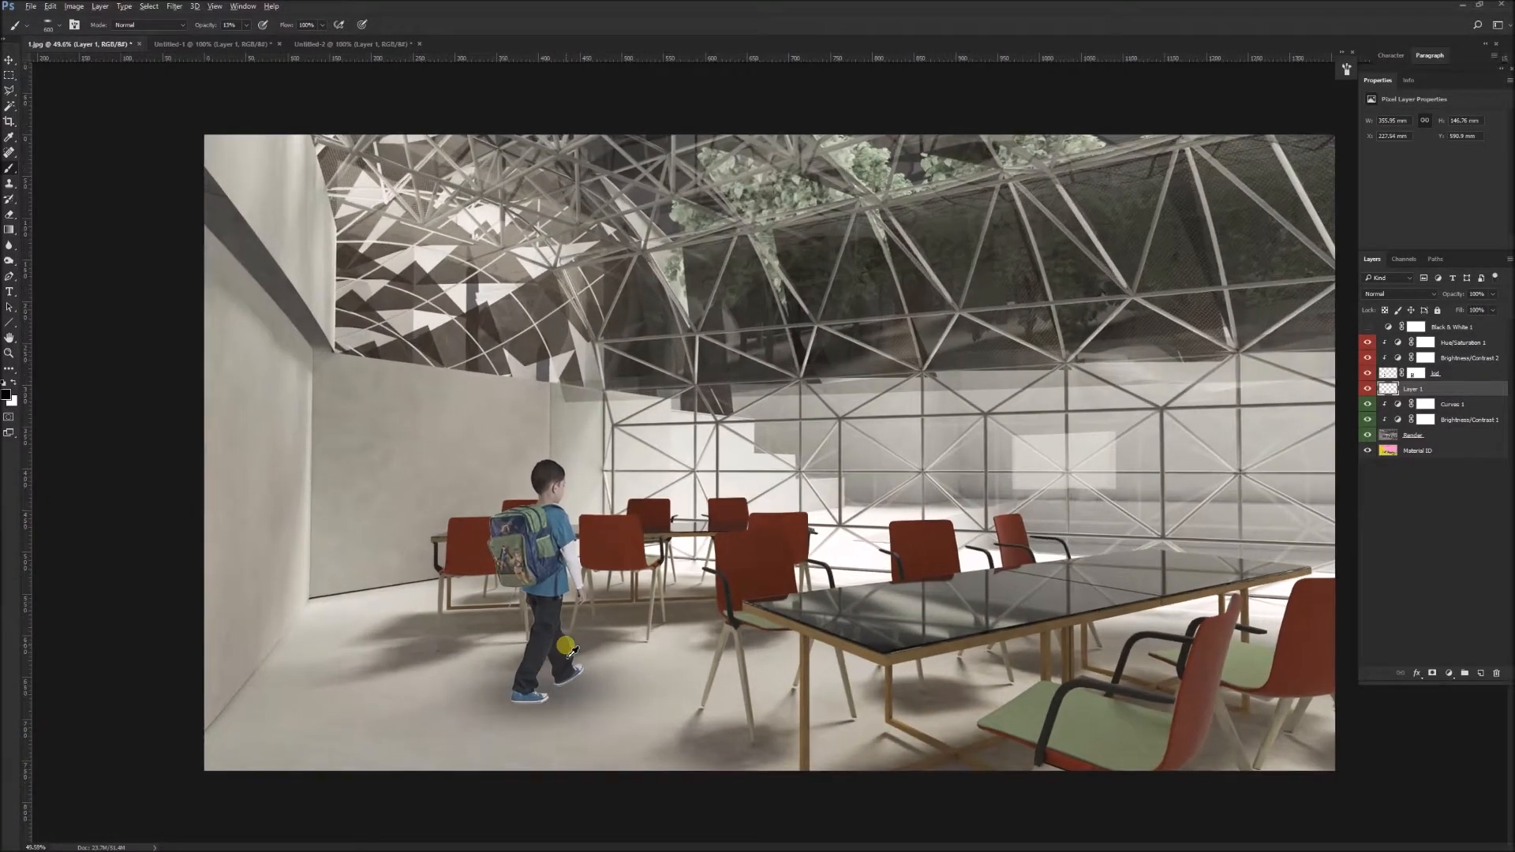
{"action": "scroll", "coordinate": [543, 677], "scroll_direction": "up", "scroll_amount": 1}
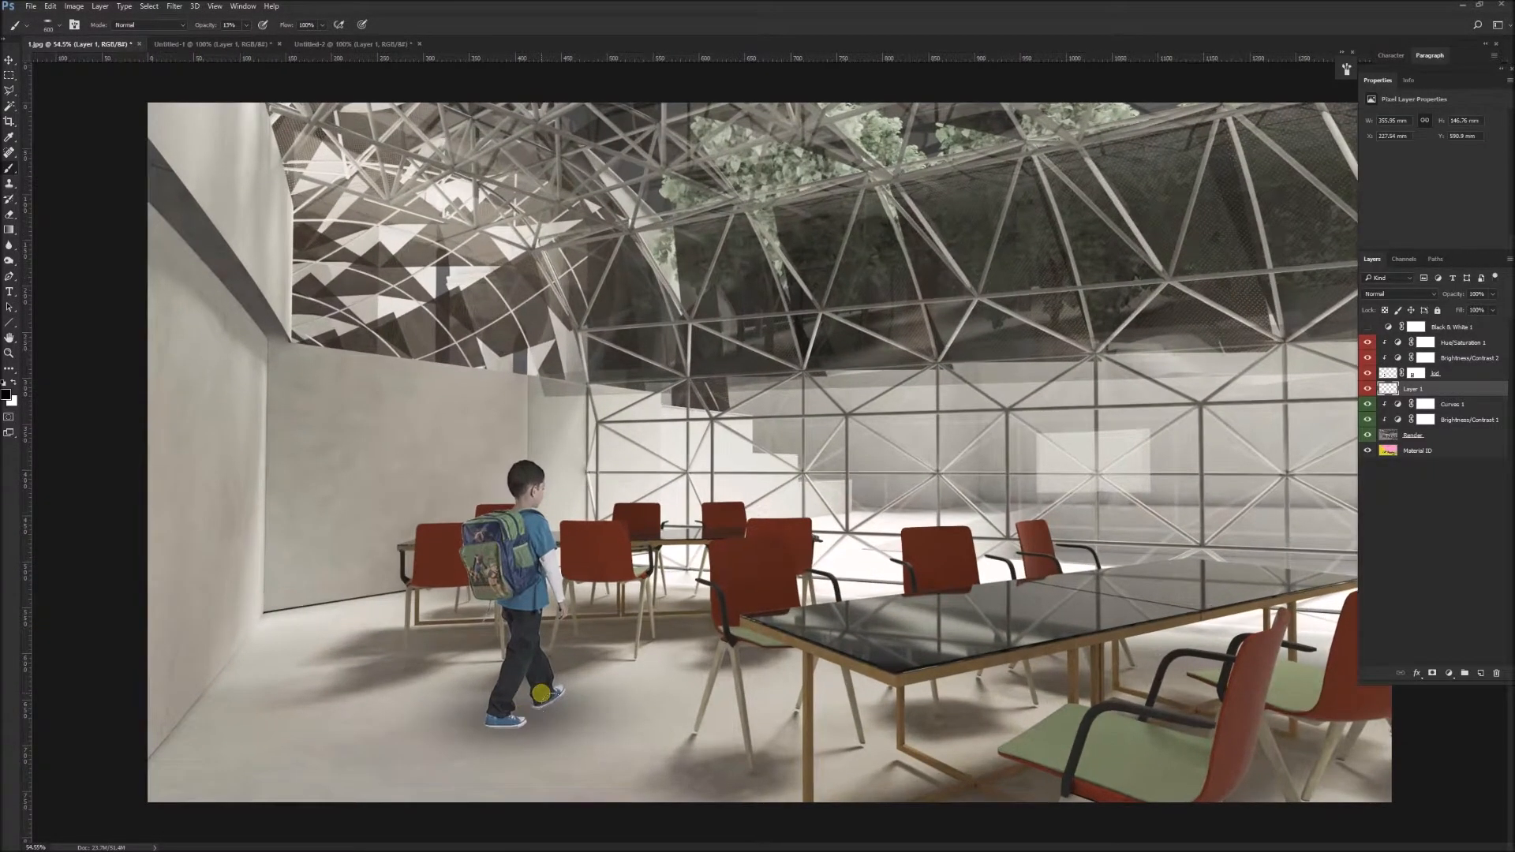
{"action": "scroll", "coordinate": [512, 667], "scroll_direction": "down", "scroll_amount": 1}
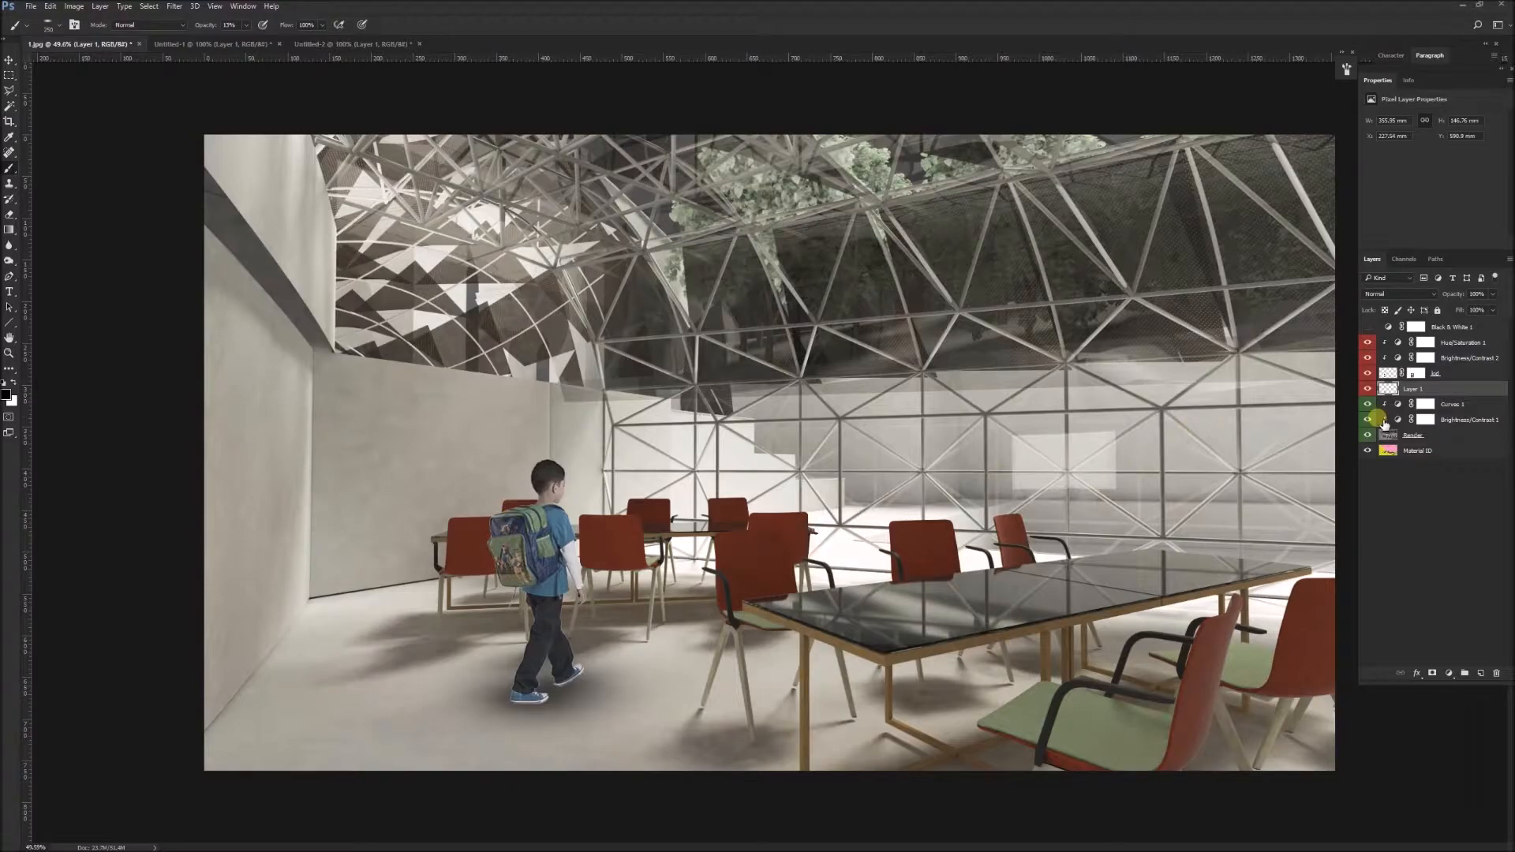
Step: Duplicate the kid layer within 1.jpg to serve as the boy's cast shadow
{"action": "left_click", "coordinate": [1457, 376]}
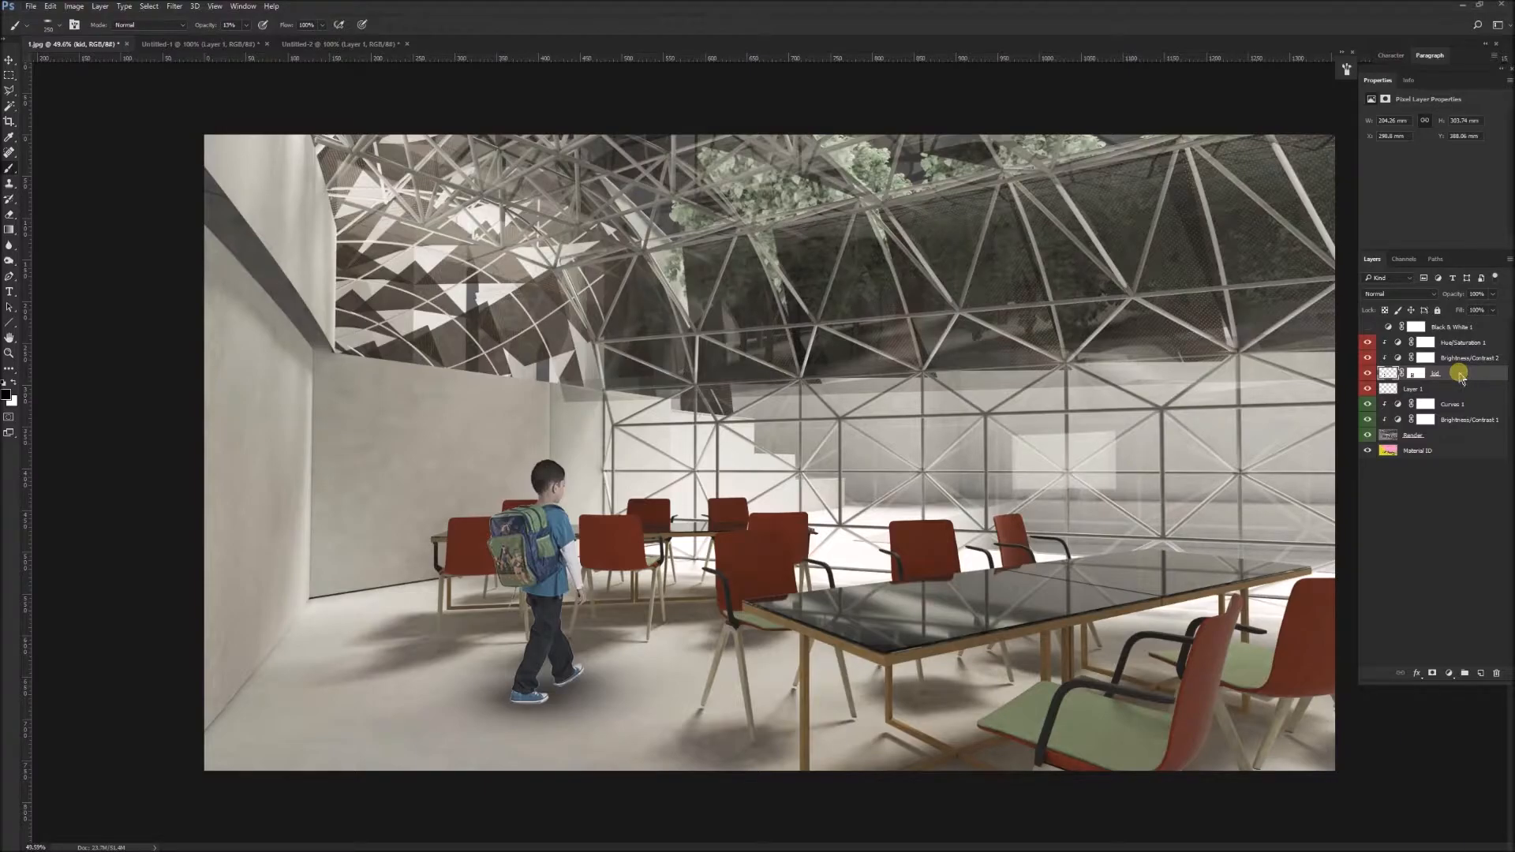
{"action": "right_click", "coordinate": [1461, 378]}
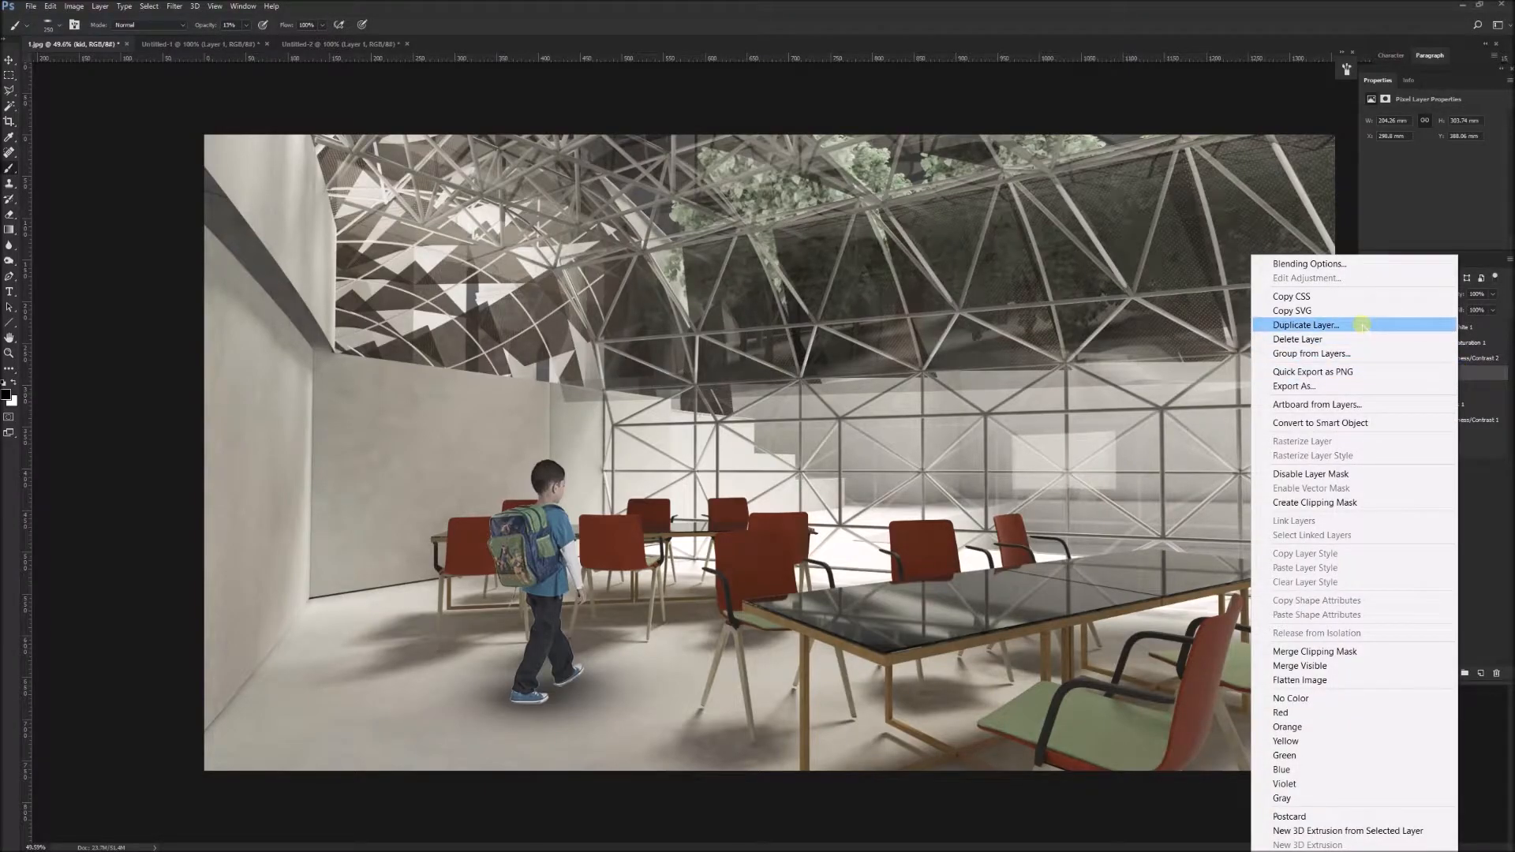
{"action": "left_click", "coordinate": [1389, 325]}
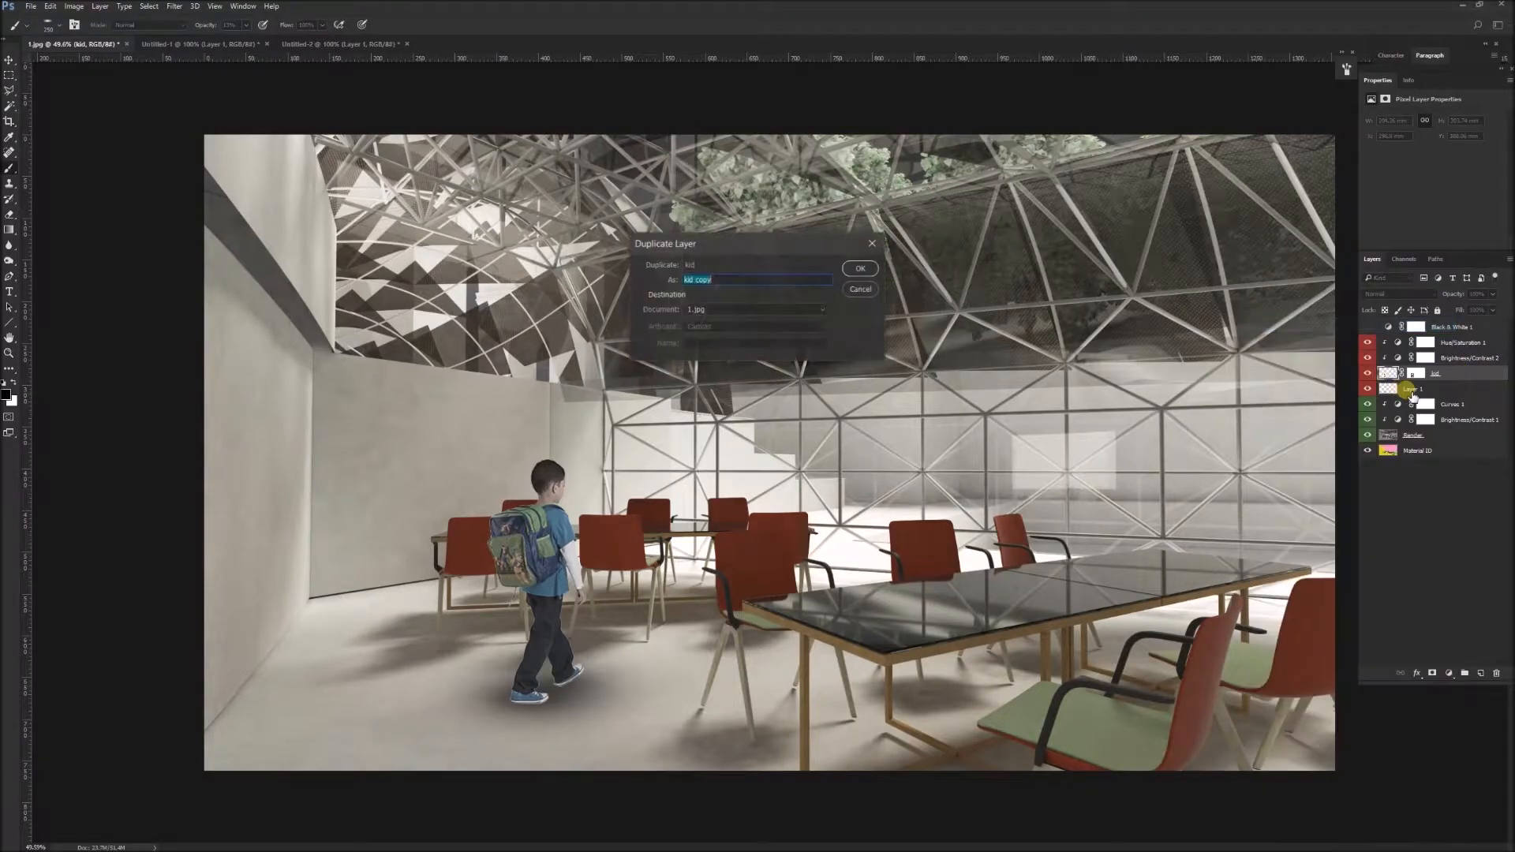
{"action": "left_click", "coordinate": [860, 268]}
Step: Distort the copied boy so he lies flat across the floor towards the lower-left, with his feet meeting the standing boy's shoes
{"action": "key", "text": "ctrl+t"}
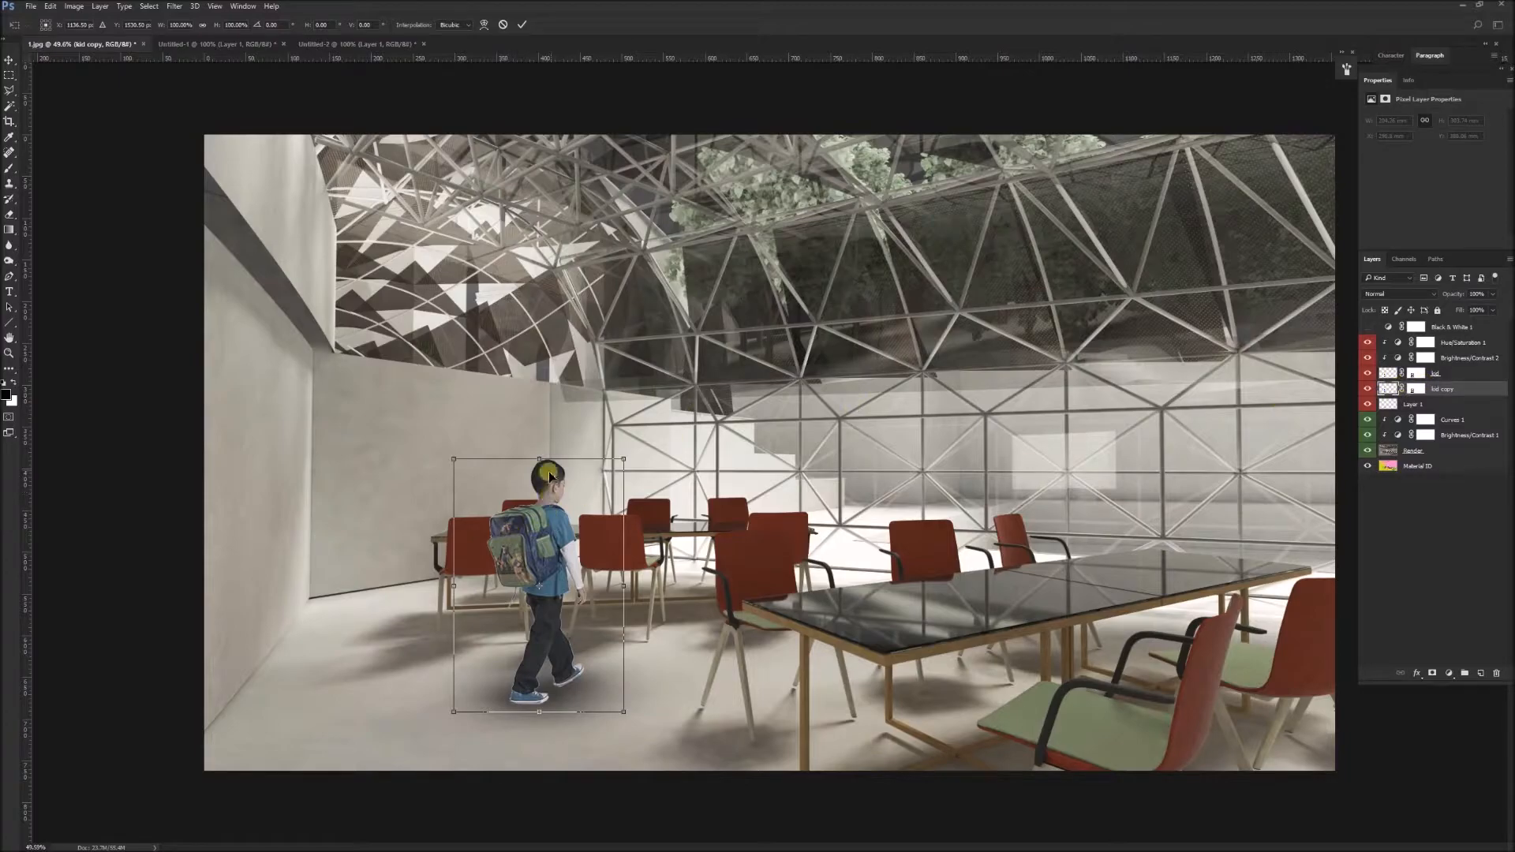
{"action": "right_click", "coordinate": [541, 511]}
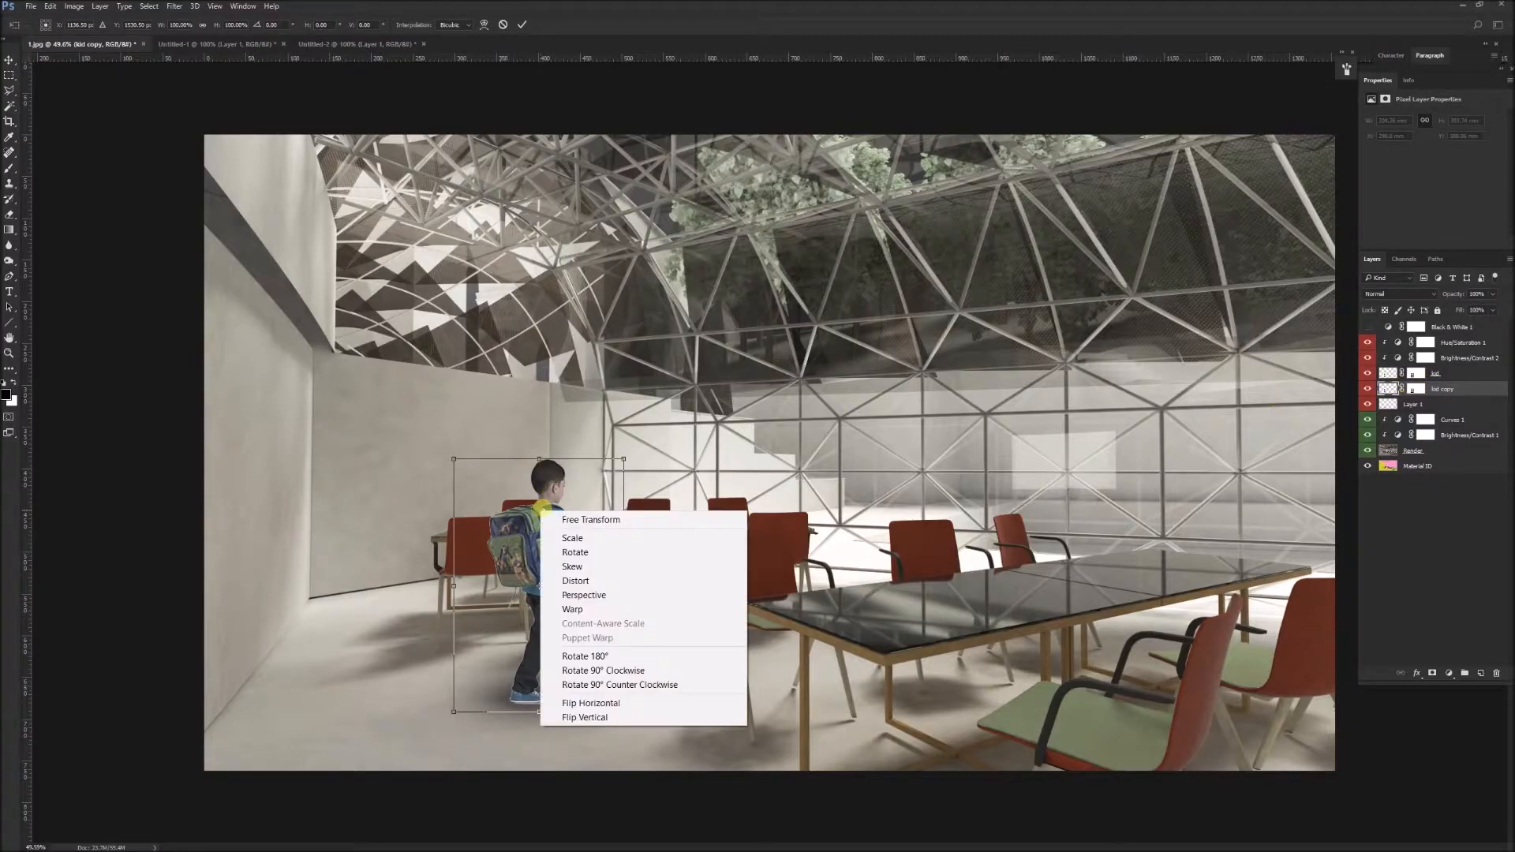
{"action": "left_click", "coordinate": [633, 583]}
{"action": "left_click_drag", "start_coordinate": [539, 459], "coordinate": [390, 785]}
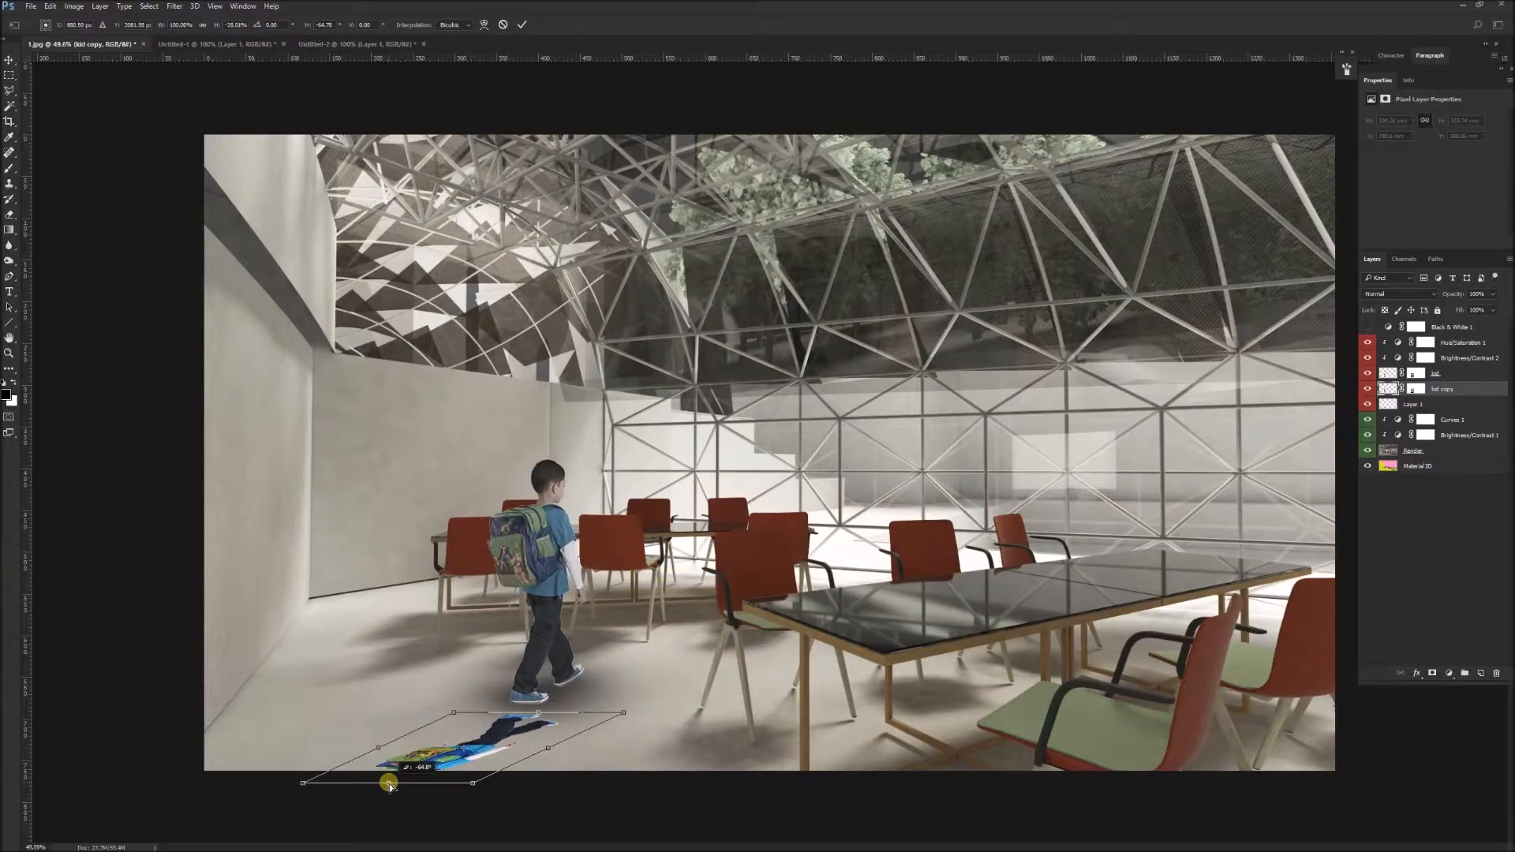
{"action": "left_click_drag", "start_coordinate": [482, 746], "coordinate": [505, 707]}
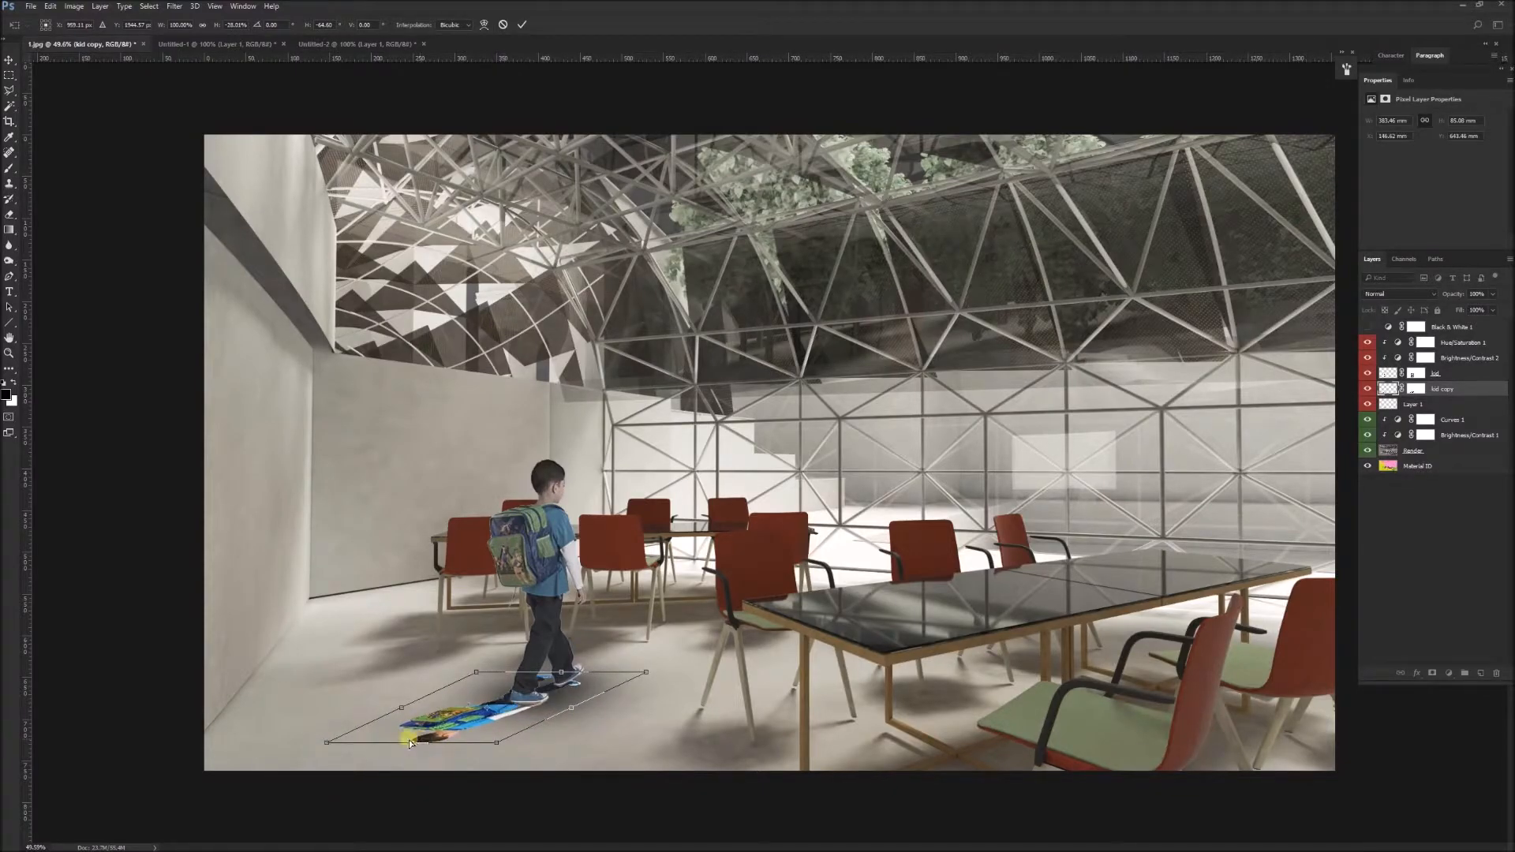
{"action": "left_click_drag", "start_coordinate": [411, 743], "coordinate": [495, 715]}
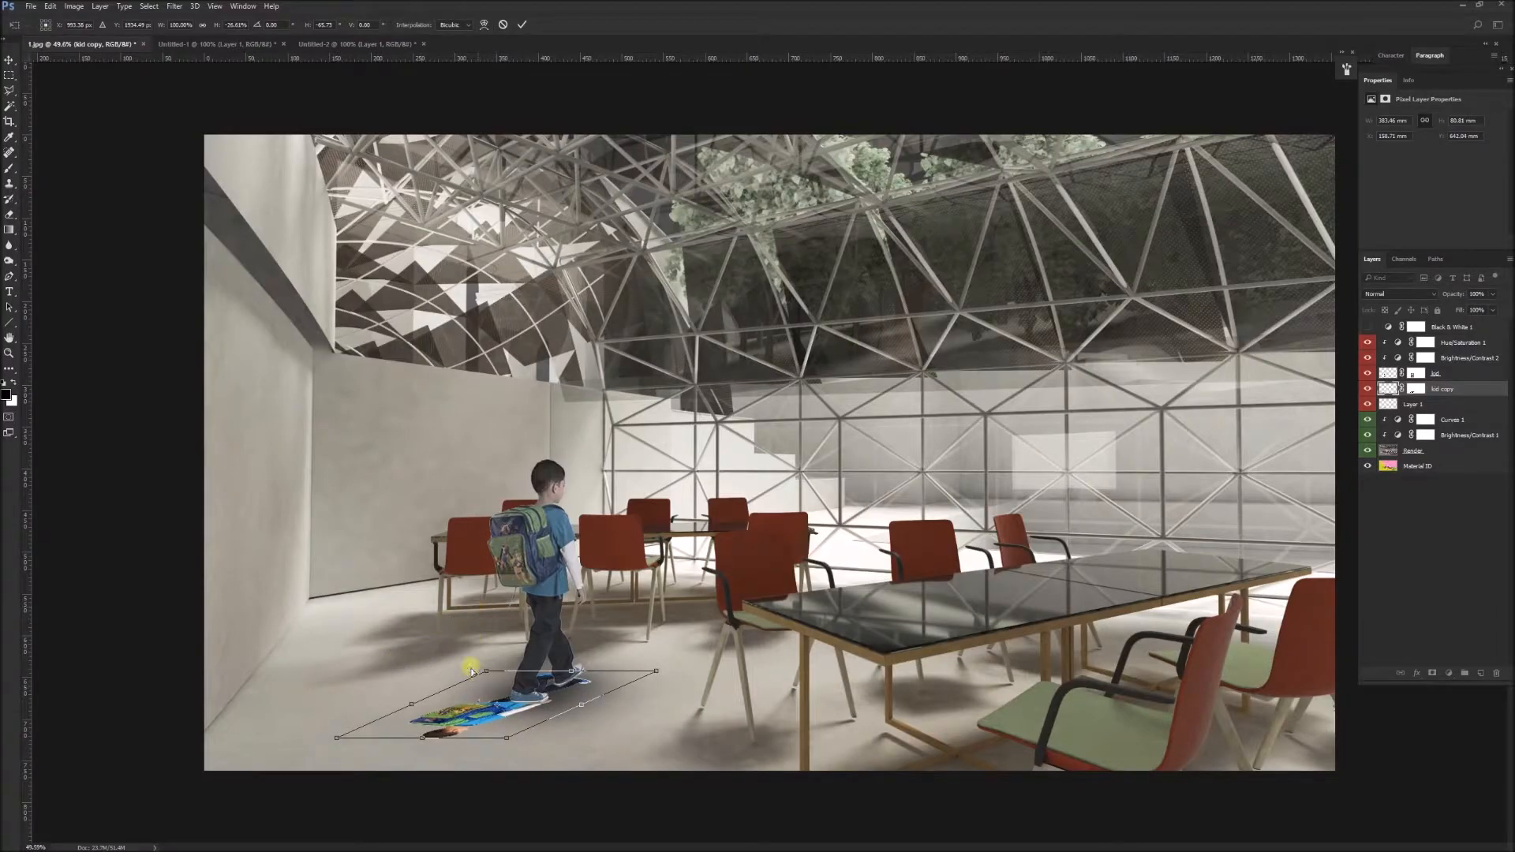
{"action": "left_click_drag", "start_coordinate": [482, 713], "coordinate": [484, 714]}
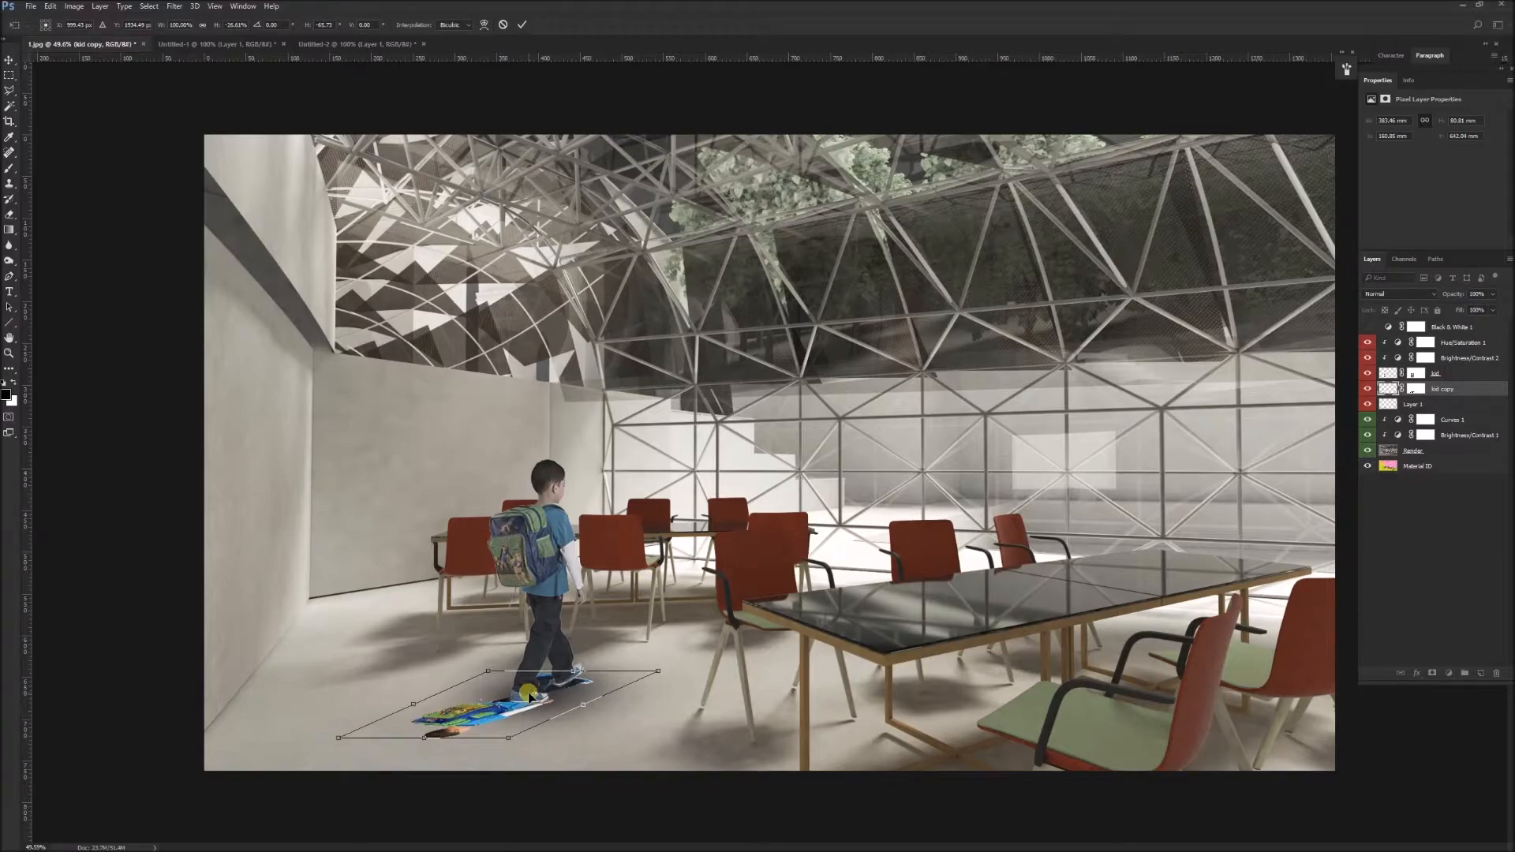
{"action": "left_click_drag", "start_coordinate": [585, 714], "coordinate": [589, 722]}
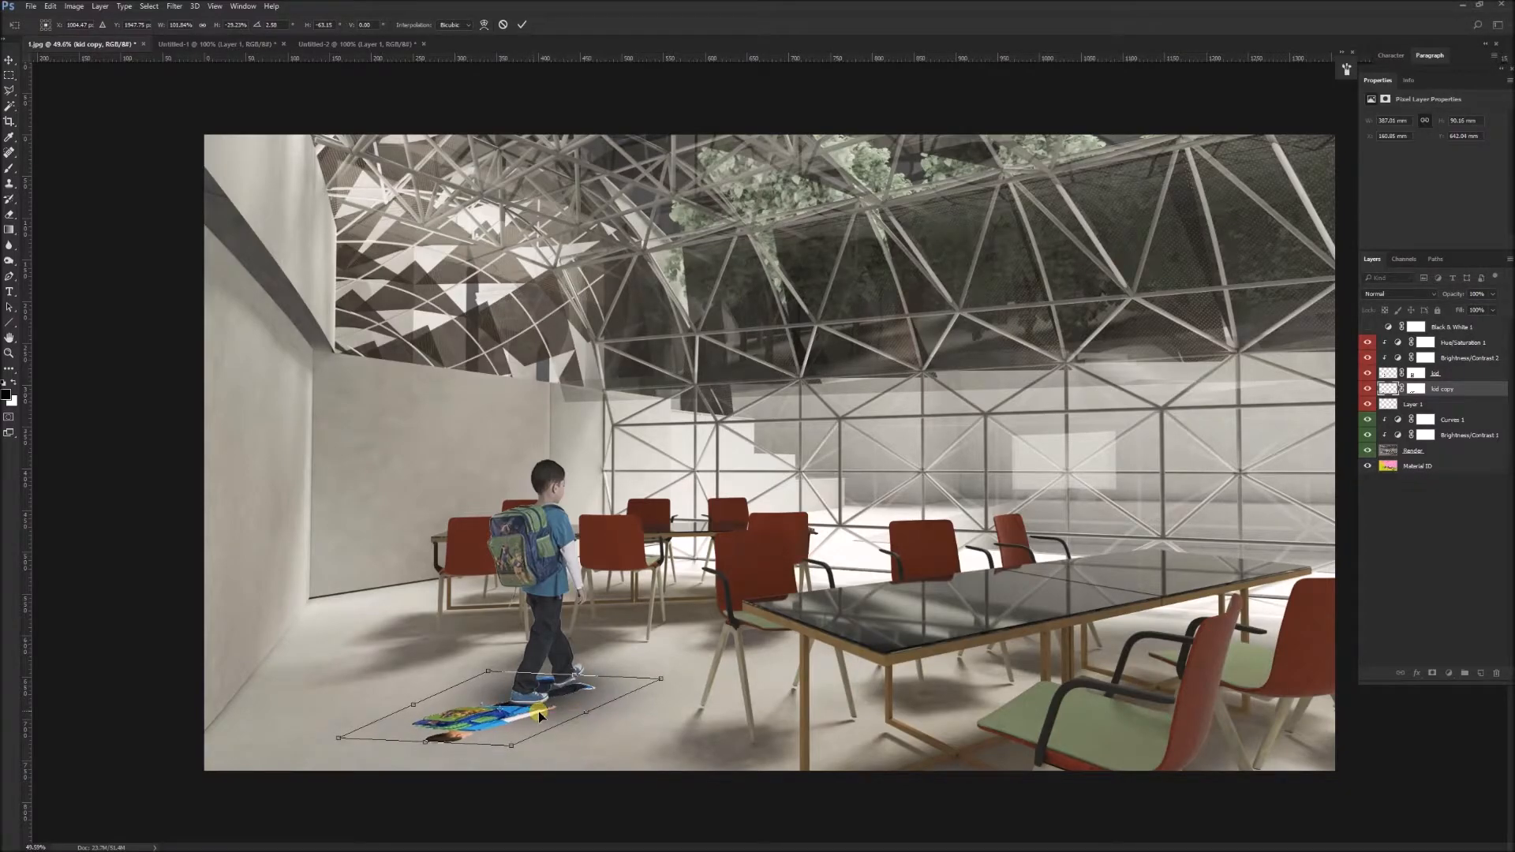
{"action": "key", "text": "Return"}
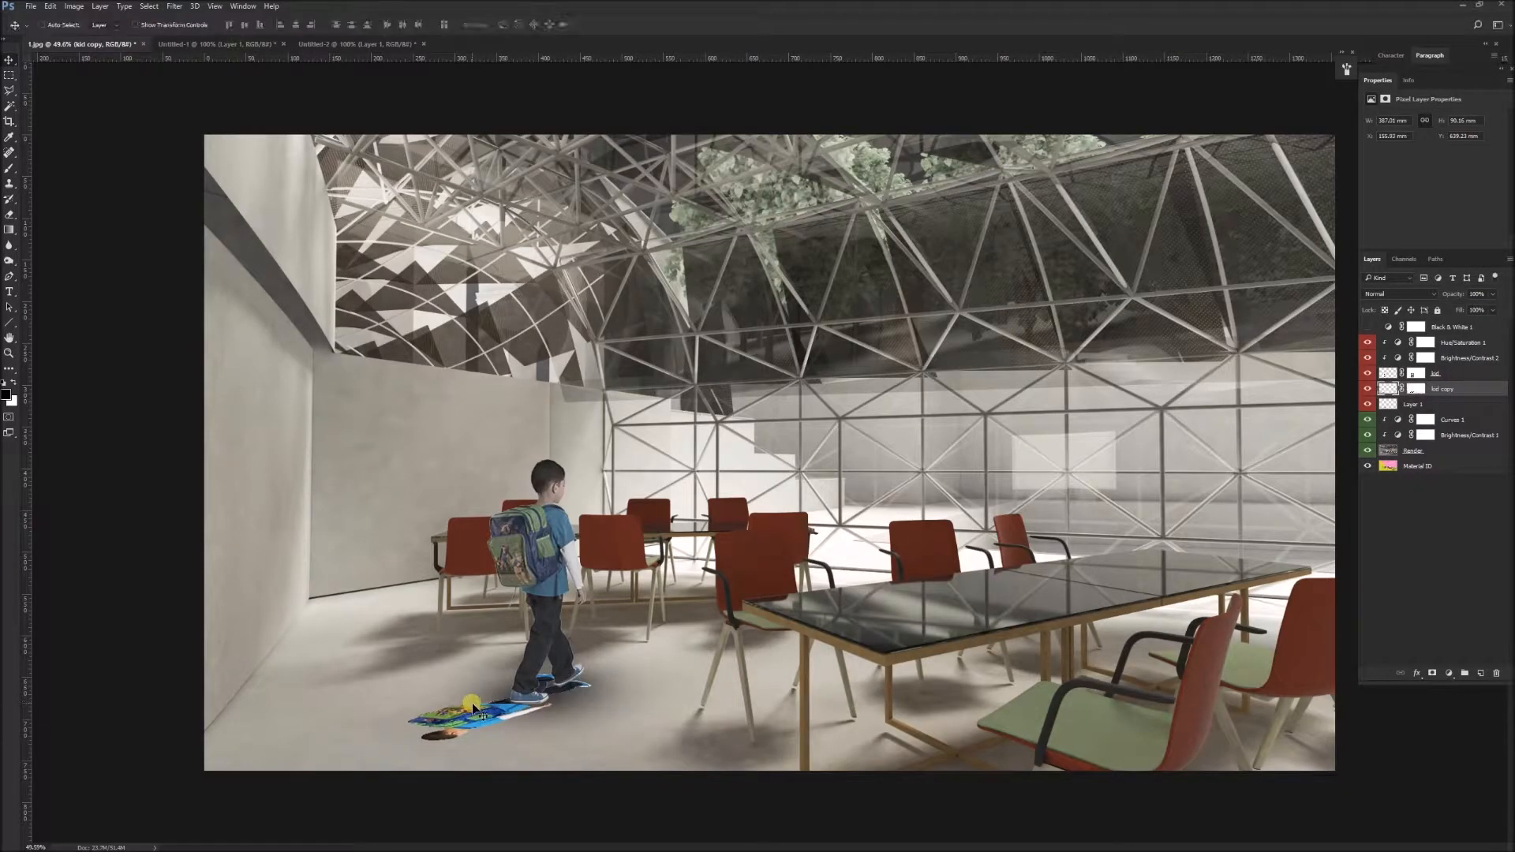
Step: Turn the lying boy copy black with Hue/Saturation lightness at -100, and lower its layer opacity to about 43%
{"action": "key", "text": "ctrl+u"}
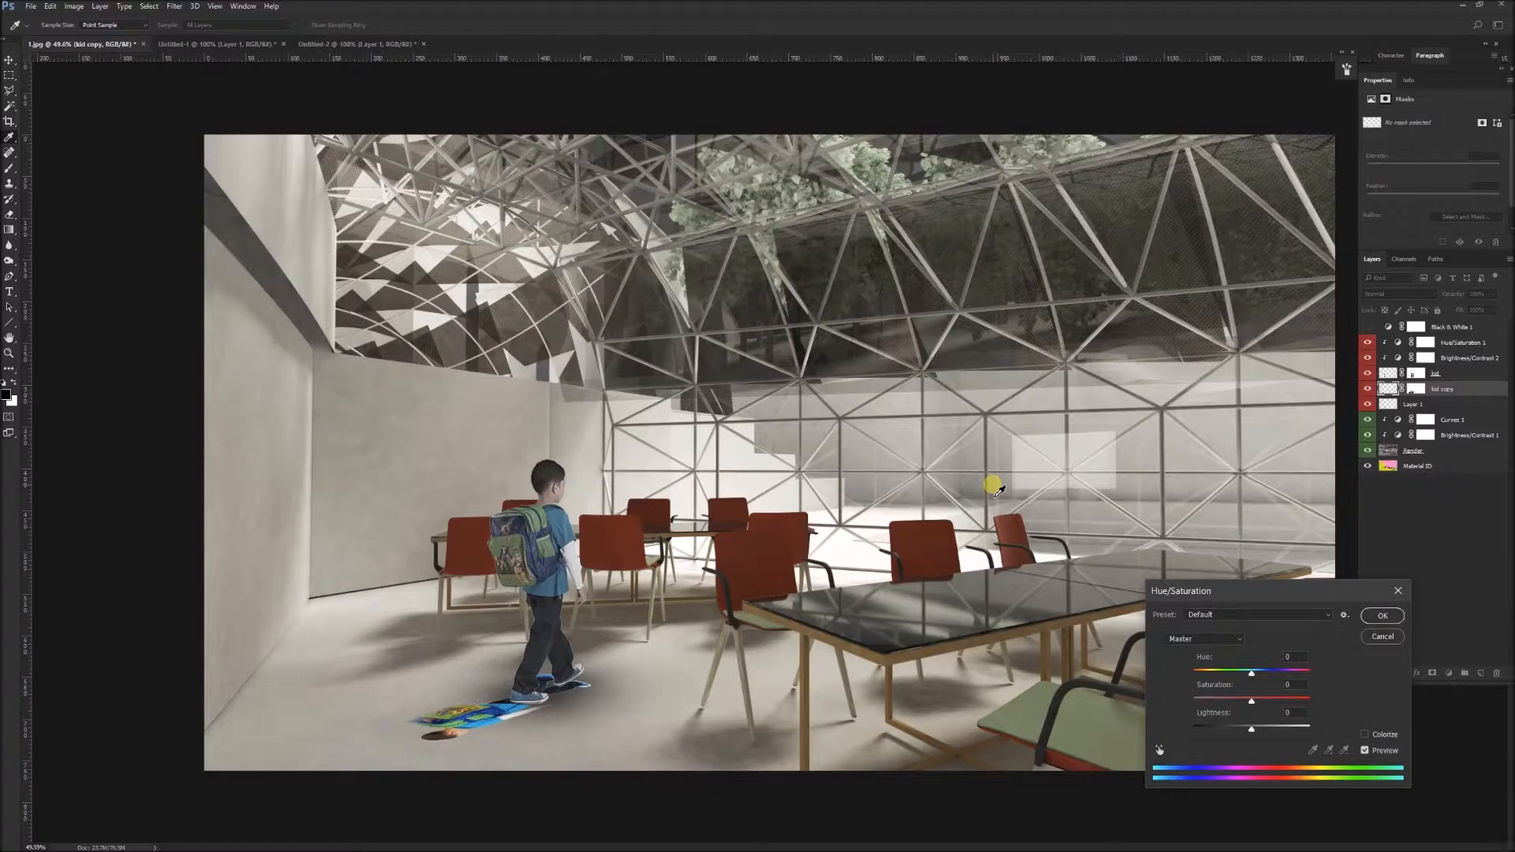
{"action": "left_click_drag", "start_coordinate": [1293, 598], "coordinate": [1020, 378]}
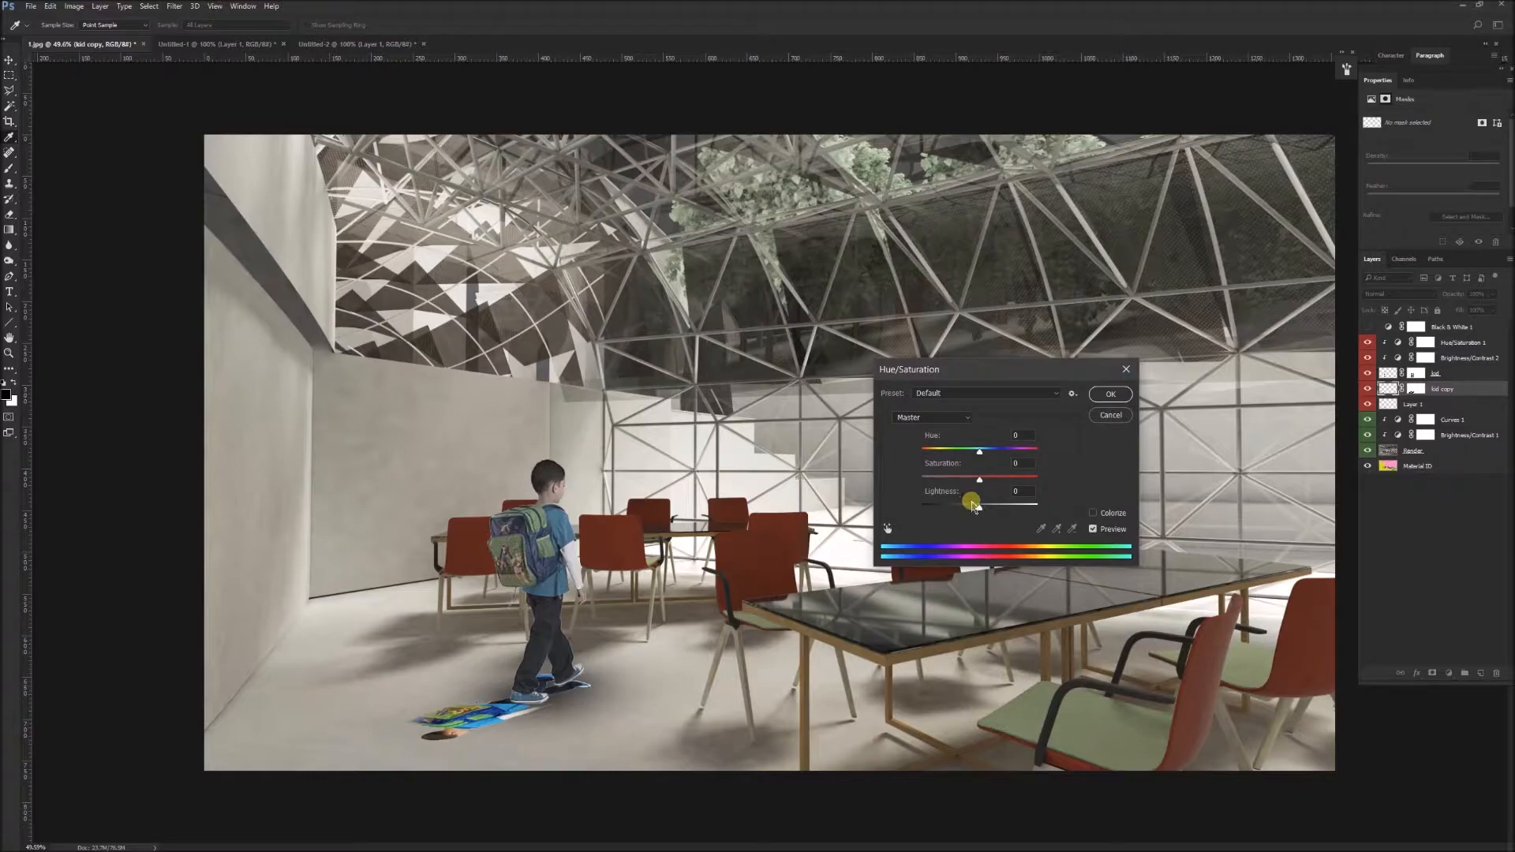
{"action": "left_click_drag", "start_coordinate": [979, 509], "coordinate": [890, 503]}
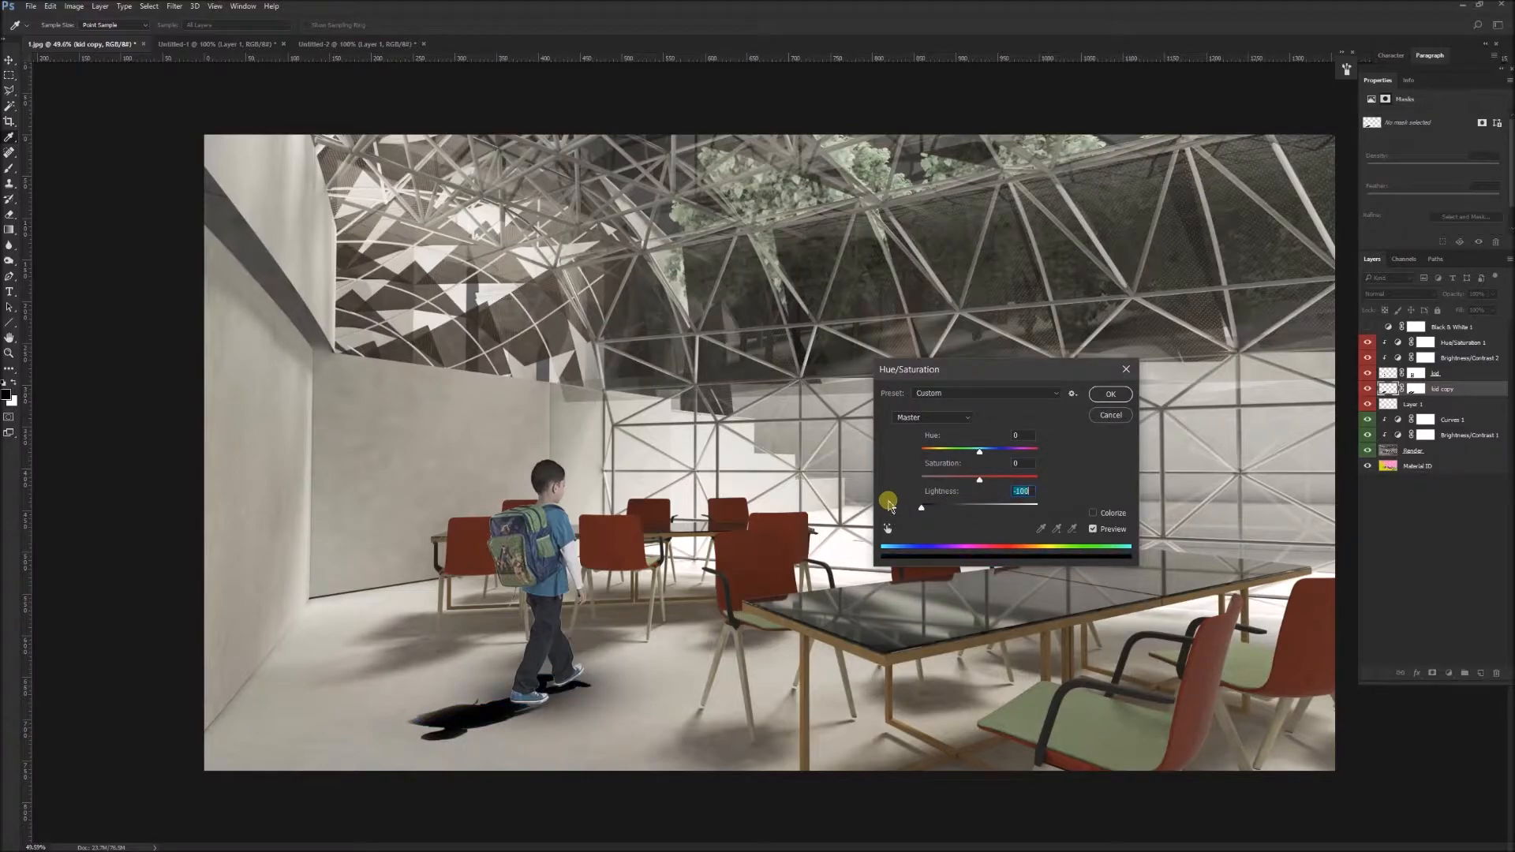
{"action": "left_click", "coordinate": [1111, 397]}
{"action": "scroll", "coordinate": [541, 710], "scroll_direction": "up", "scroll_amount": 3}
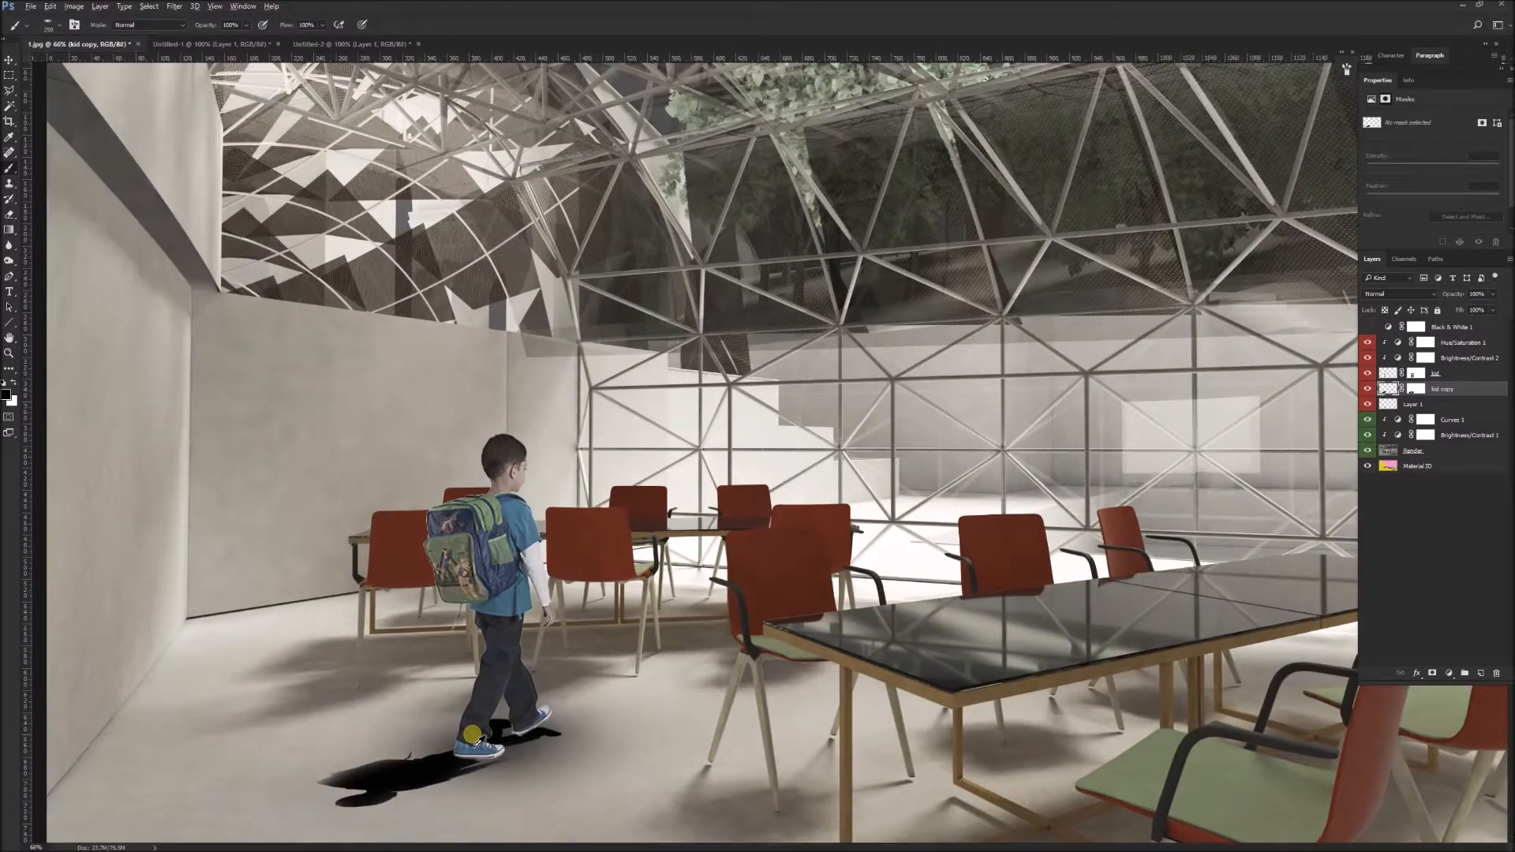
{"action": "scroll", "coordinate": [472, 736], "scroll_direction": "up", "scroll_amount": 2}
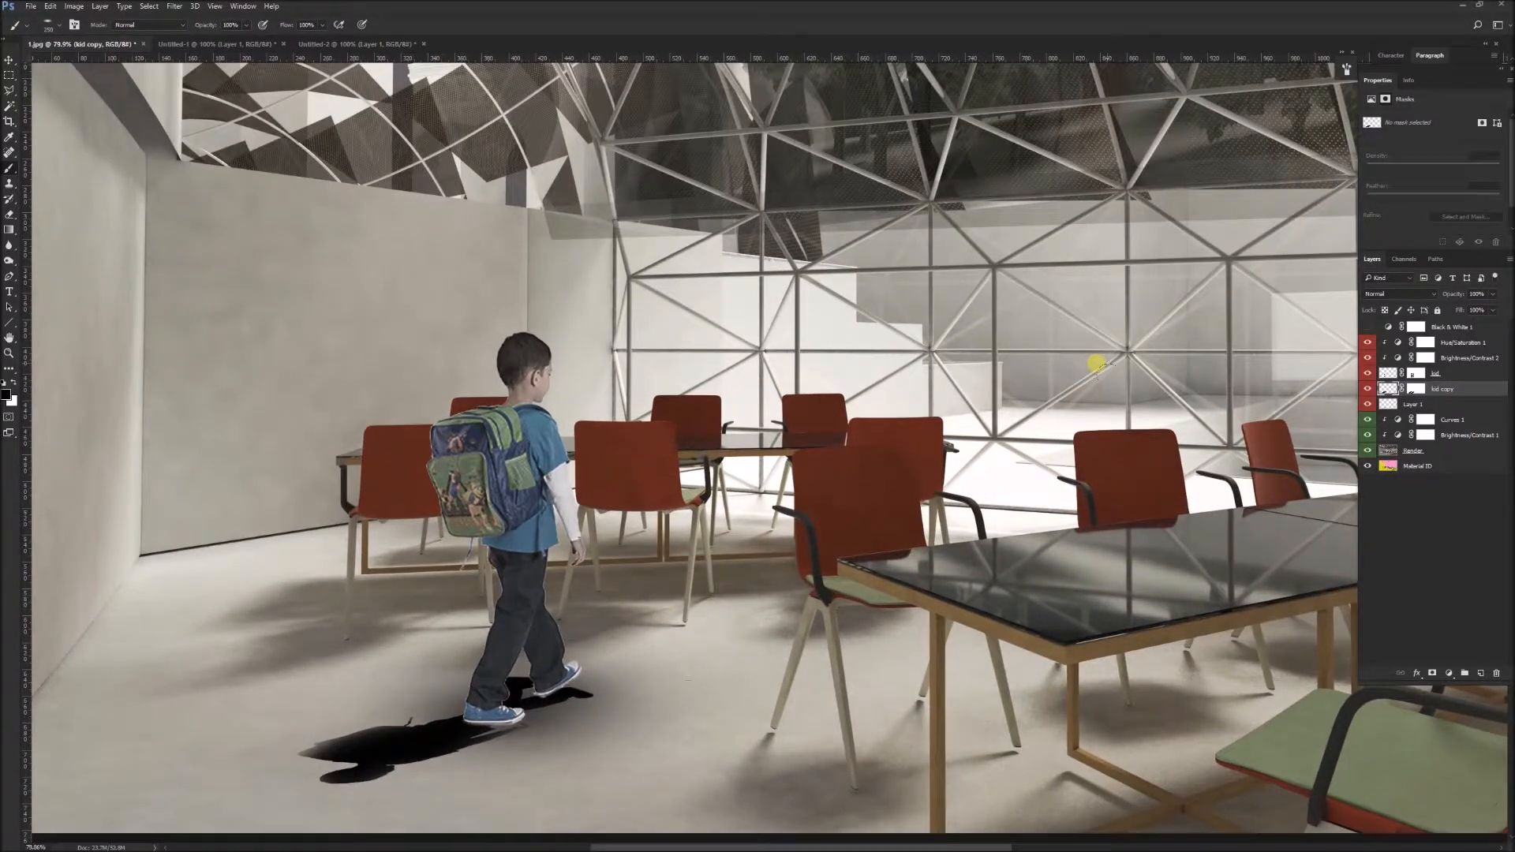
{"action": "left_click_drag", "start_coordinate": [1457, 298], "coordinate": [1432, 301]}
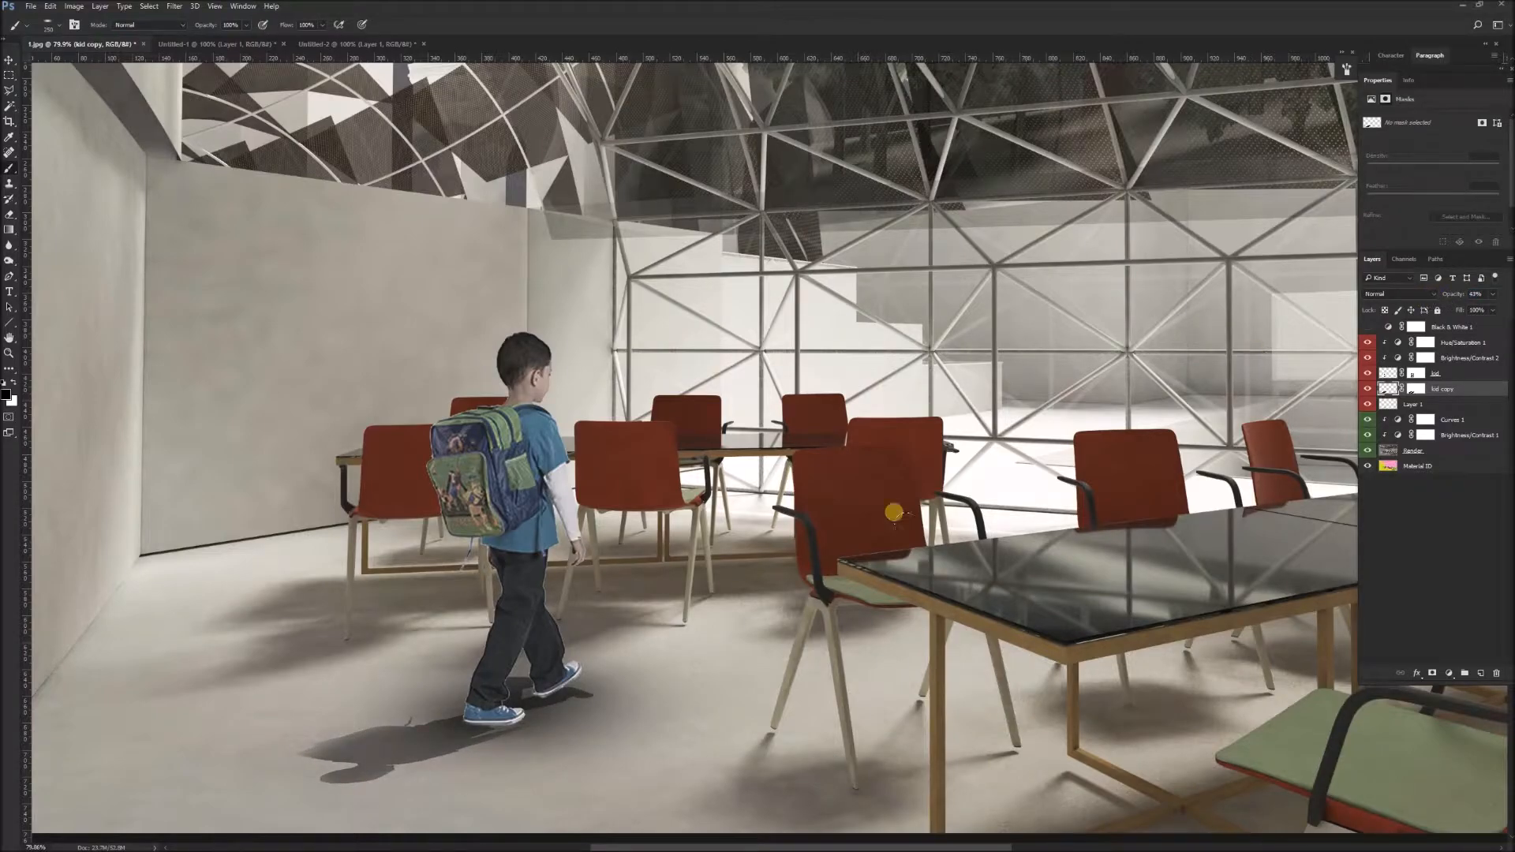
{"action": "scroll", "coordinate": [545, 588], "scroll_direction": "down", "scroll_amount": 4}
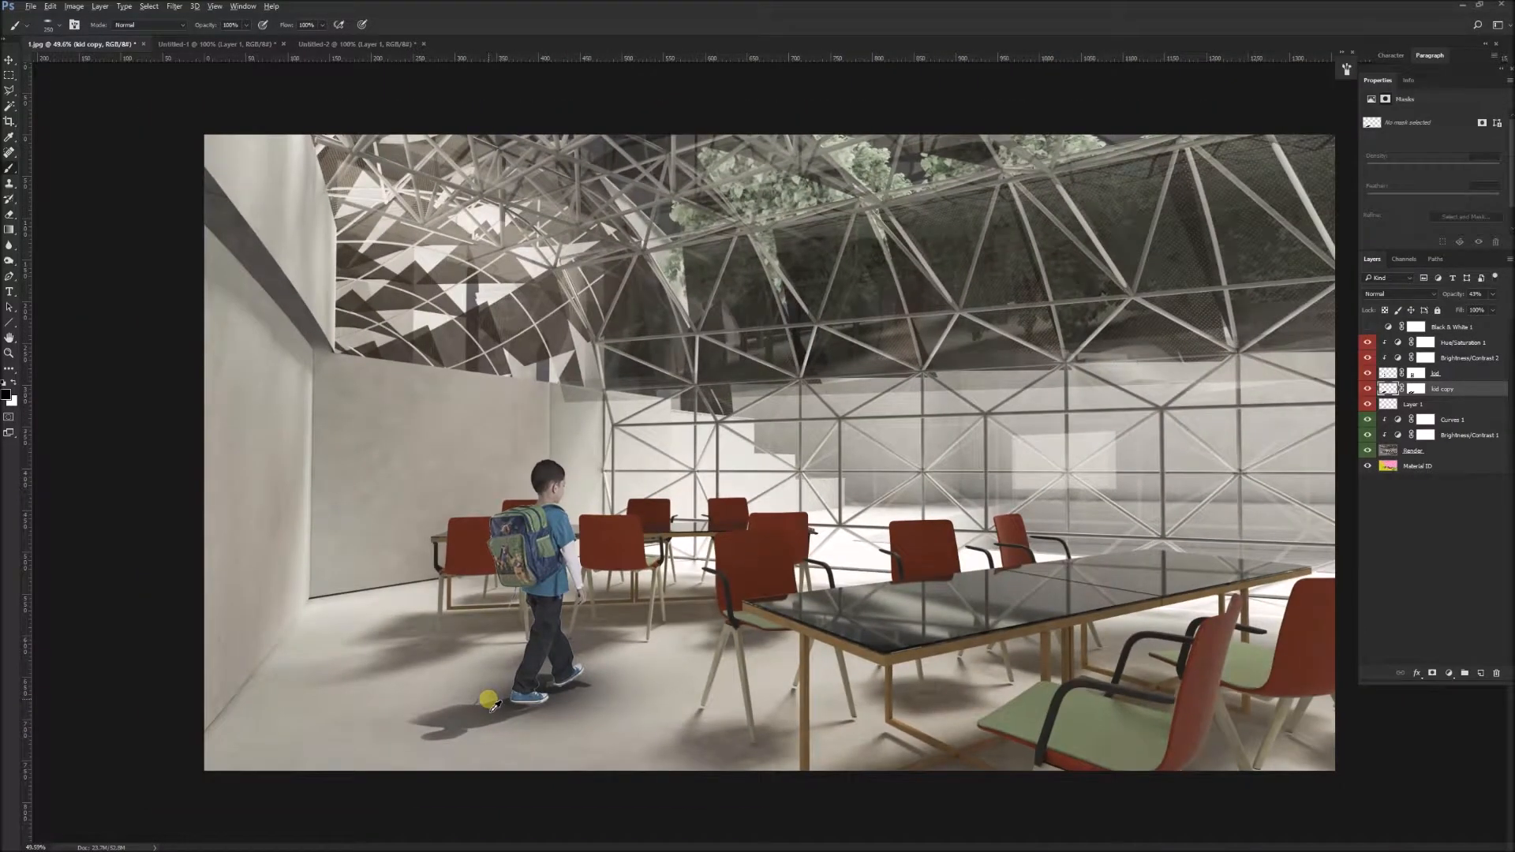
{"action": "scroll", "coordinate": [491, 694], "scroll_direction": "down", "scroll_amount": 2}
{"action": "scroll", "coordinate": [524, 669], "scroll_direction": "up", "scroll_amount": 3}
{"action": "scroll", "coordinate": [513, 681], "scroll_direction": "down", "scroll_amount": 1}
{"action": "scroll", "coordinate": [450, 726], "scroll_direction": "up", "scroll_amount": 3}
{"action": "scroll", "coordinate": [450, 723], "scroll_direction": "down", "scroll_amount": 1}
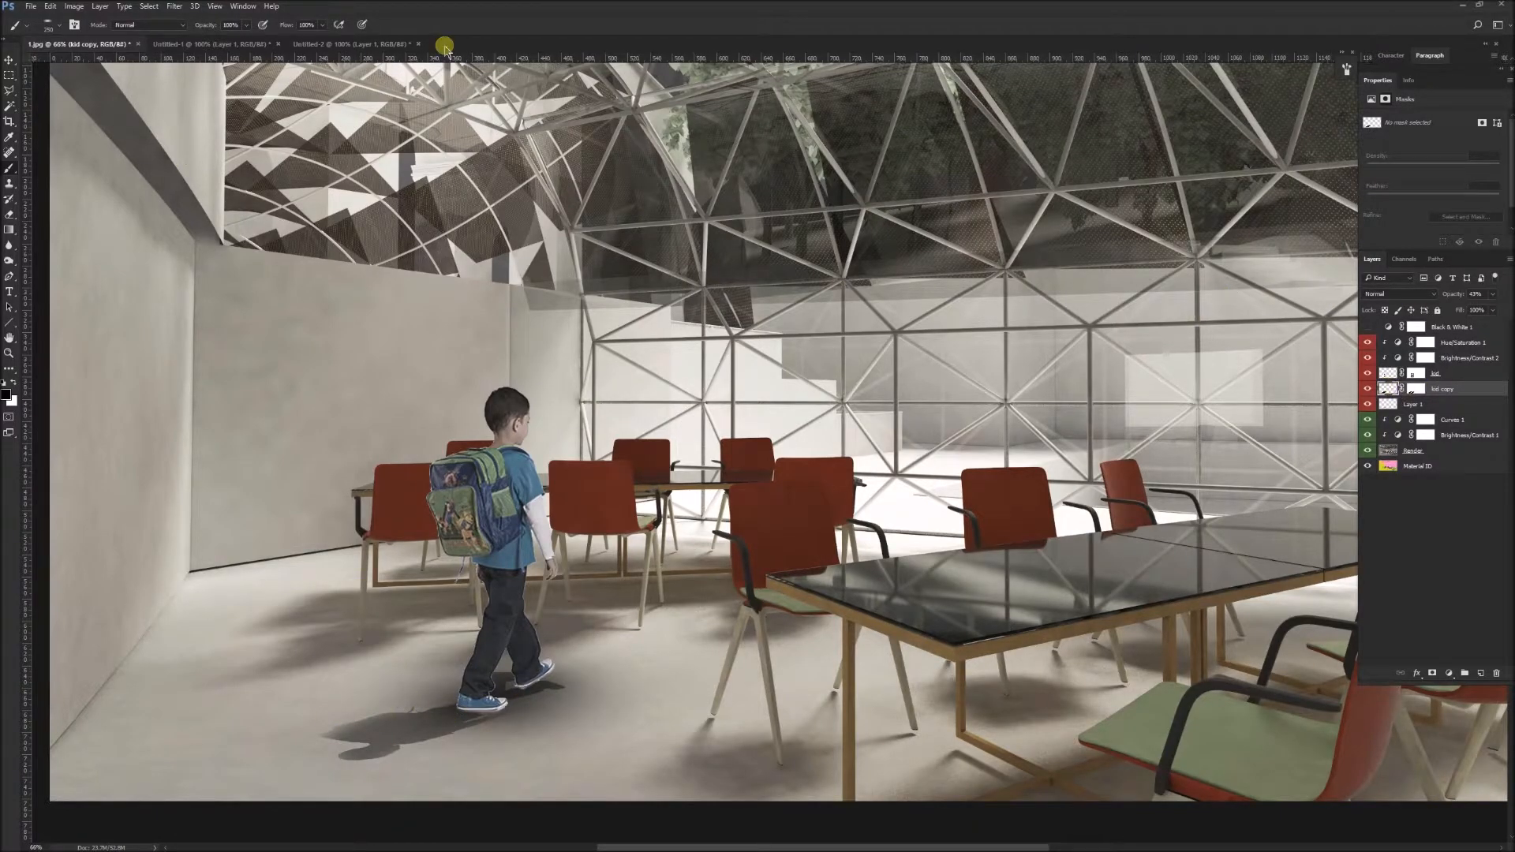
{"action": "left_click", "coordinate": [172, 6]}
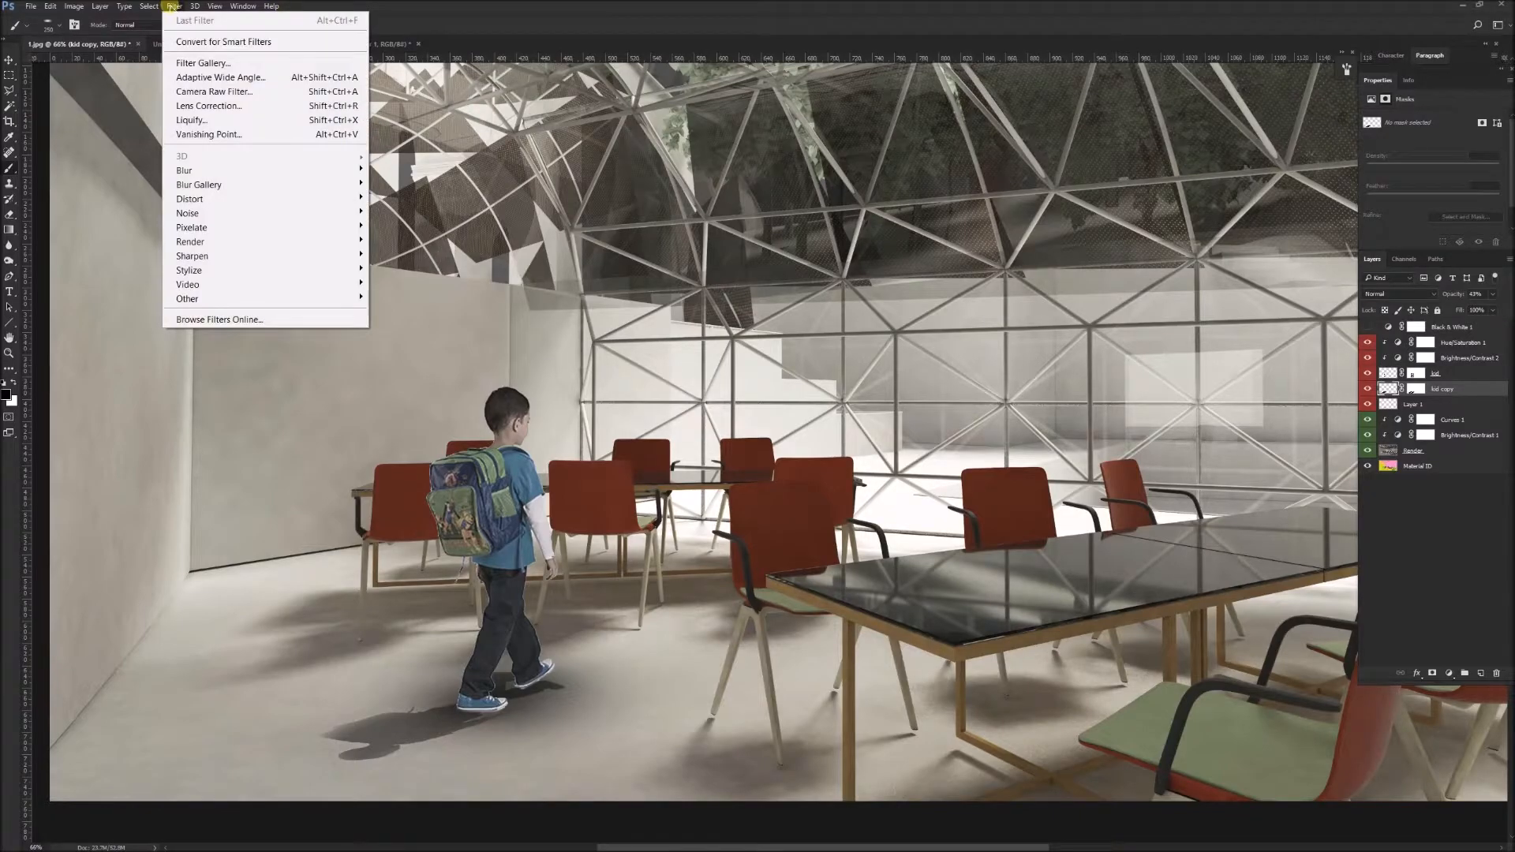
{"action": "mouse_move", "coordinate": [277, 172]}
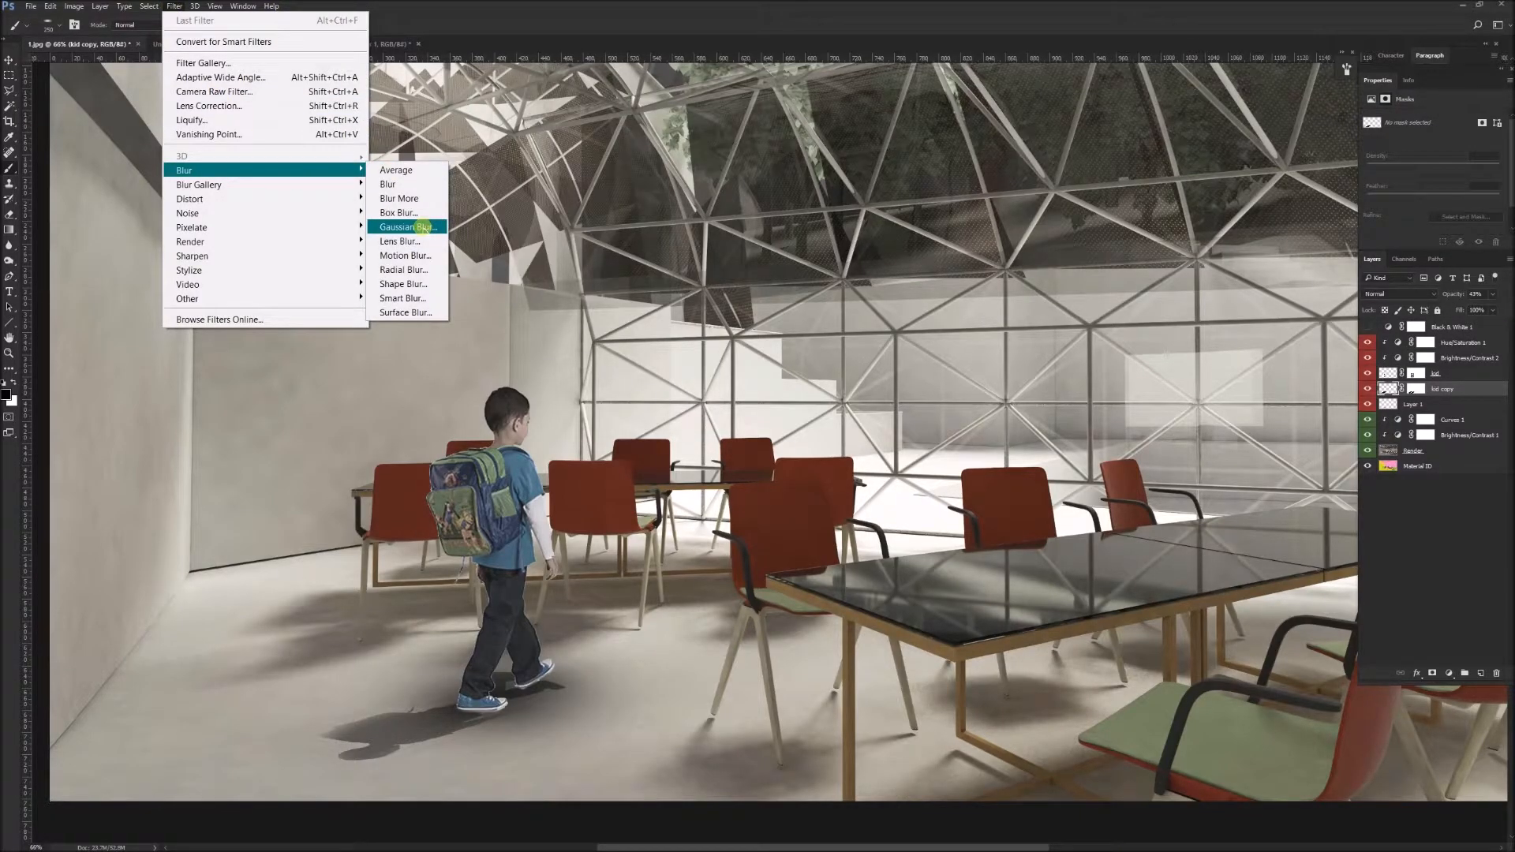
{"action": "left_click", "coordinate": [424, 227]}
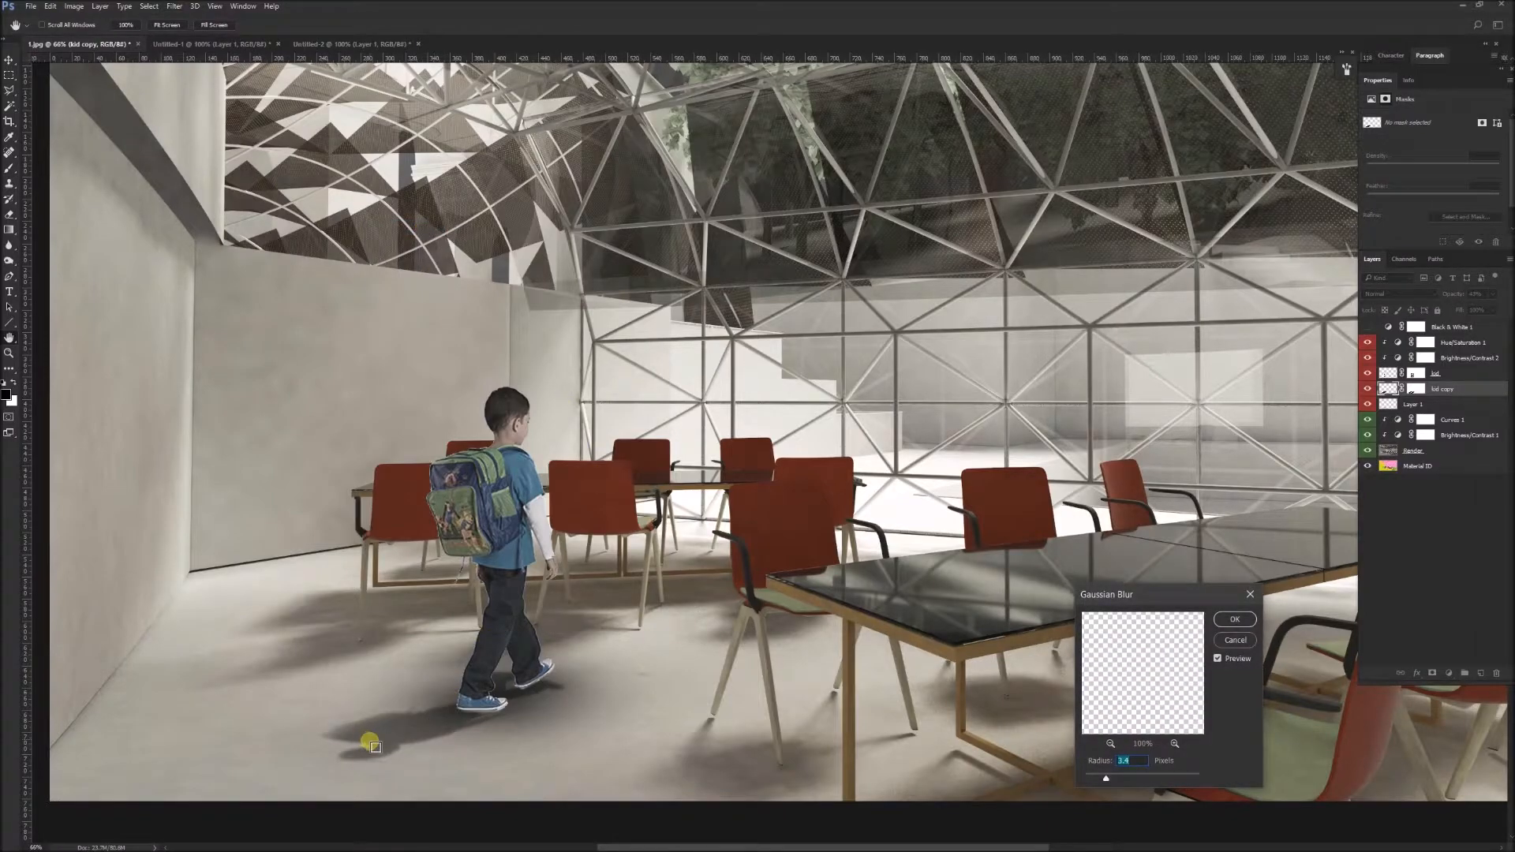
{"action": "key", "text": "Return"}
{"action": "key", "text": "b"}
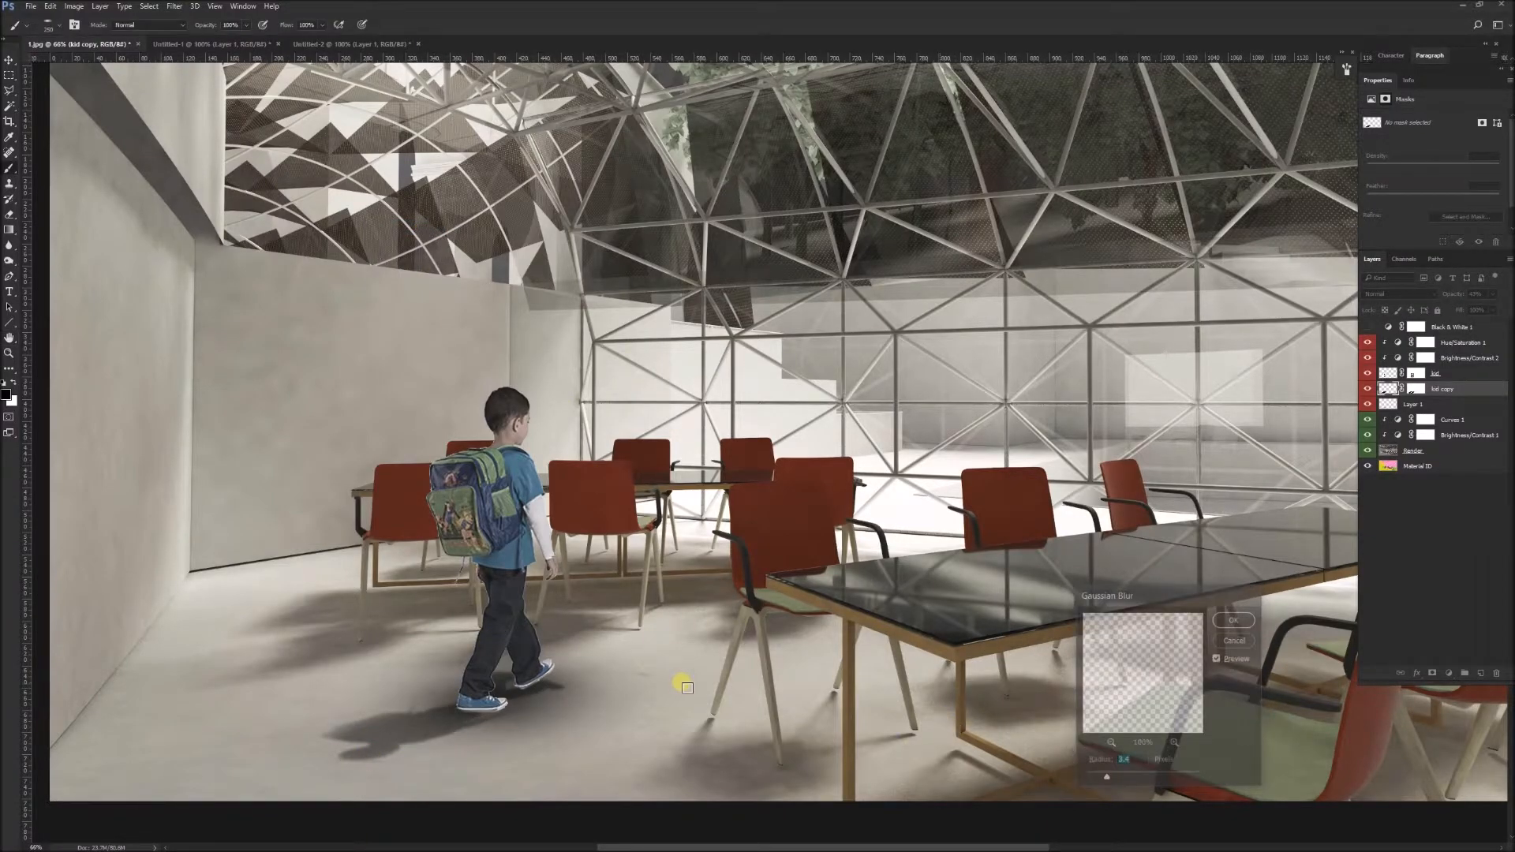
Step: Soften the boy's cast shadow with a Gaussian Blur strong enough to resemble the chair shadows, and set its layer to Multiply blending
{"action": "left_click_drag", "start_coordinate": [376, 669], "coordinate": [580, 597]}
{"action": "scroll", "coordinate": [582, 685], "scroll_direction": "up", "scroll_amount": 6}
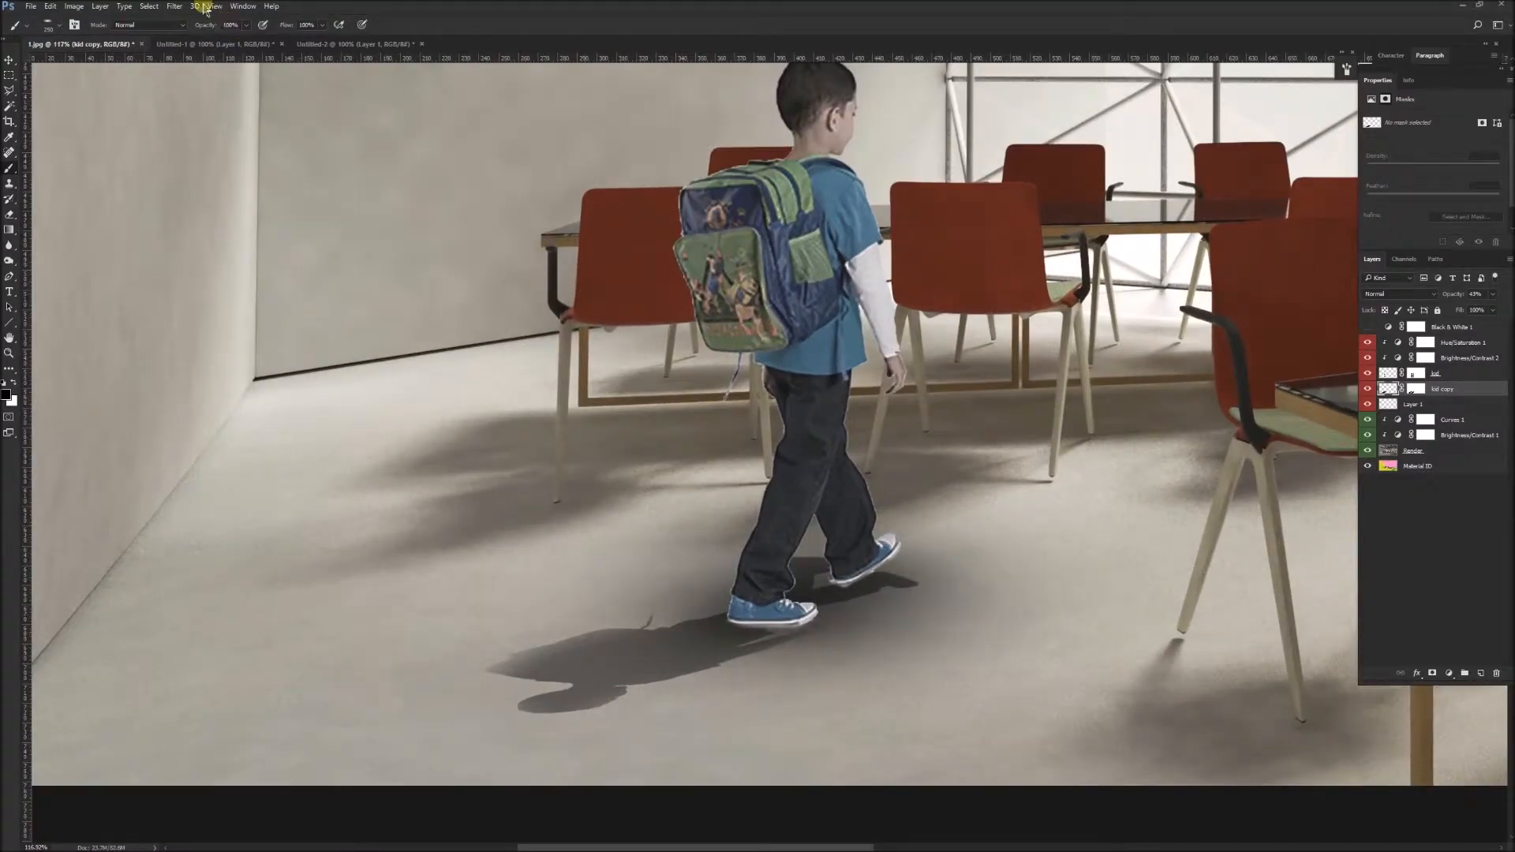
{"action": "left_click", "coordinate": [175, 7]}
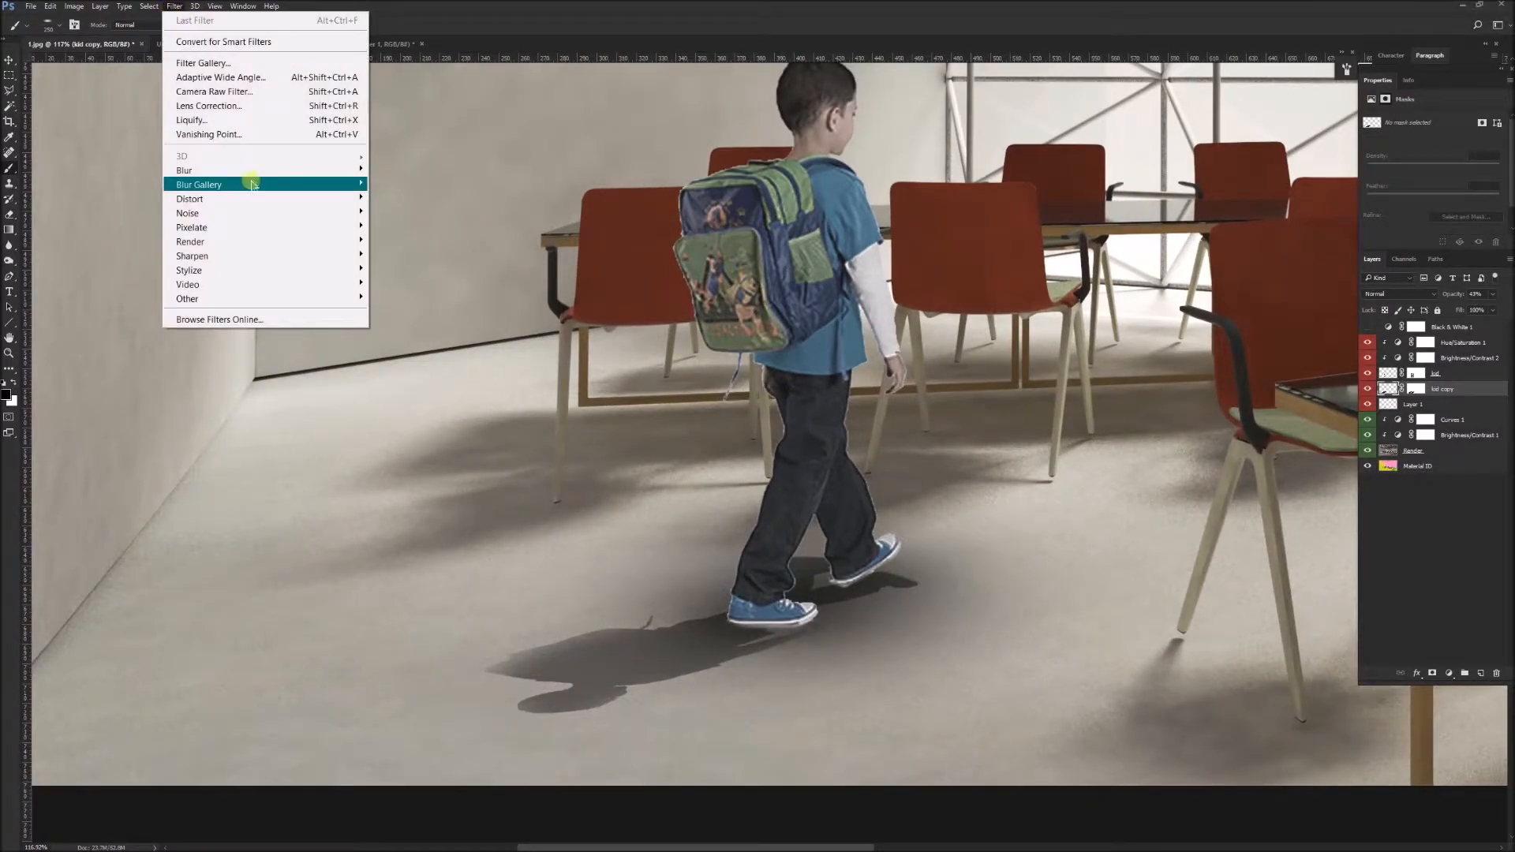
{"action": "mouse_move", "coordinate": [315, 171]}
{"action": "left_click", "coordinate": [397, 228]}
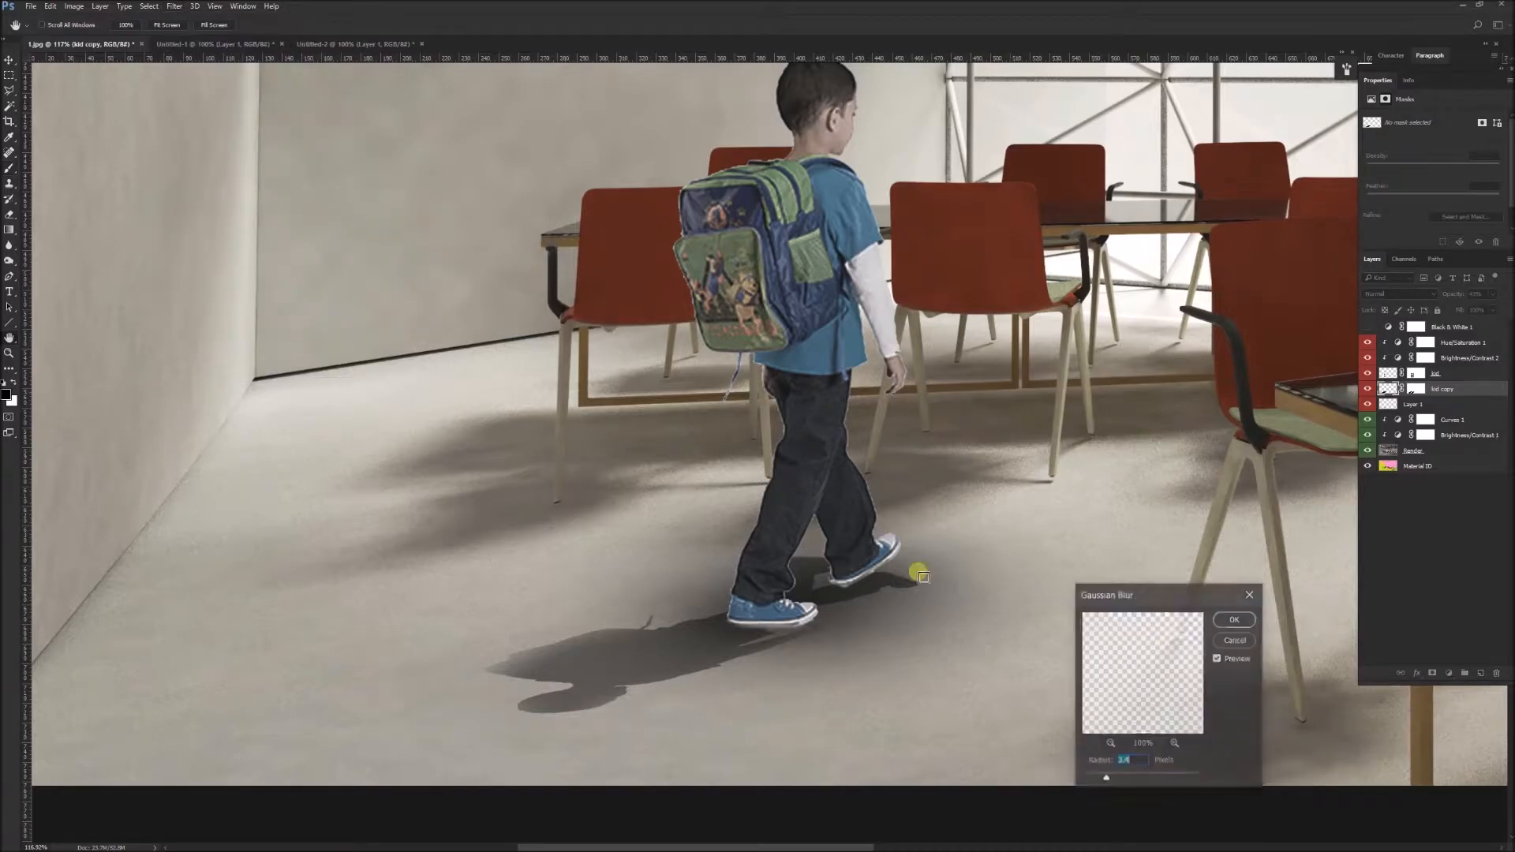
{"action": "left_click_drag", "start_coordinate": [1177, 599], "coordinate": [1167, 525]}
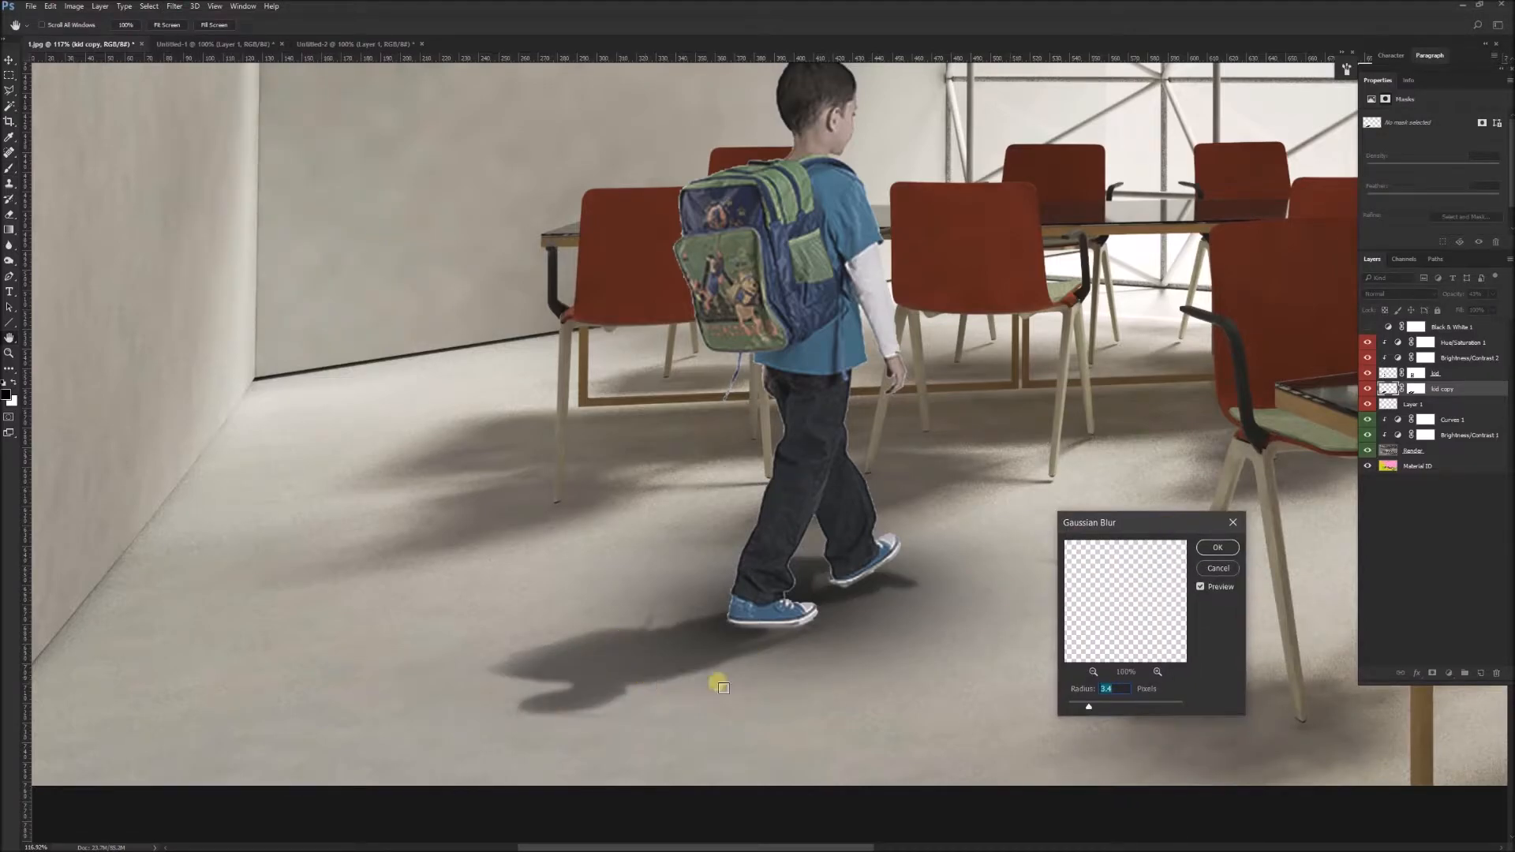
{"action": "mouse_move", "coordinate": [1093, 708]}
{"action": "left_mouse_down"}
{"action": "mouse_move", "coordinate": [1140, 704]}
{"action": "mouse_move", "coordinate": [1110, 706]}
{"action": "left_mouse_up"}
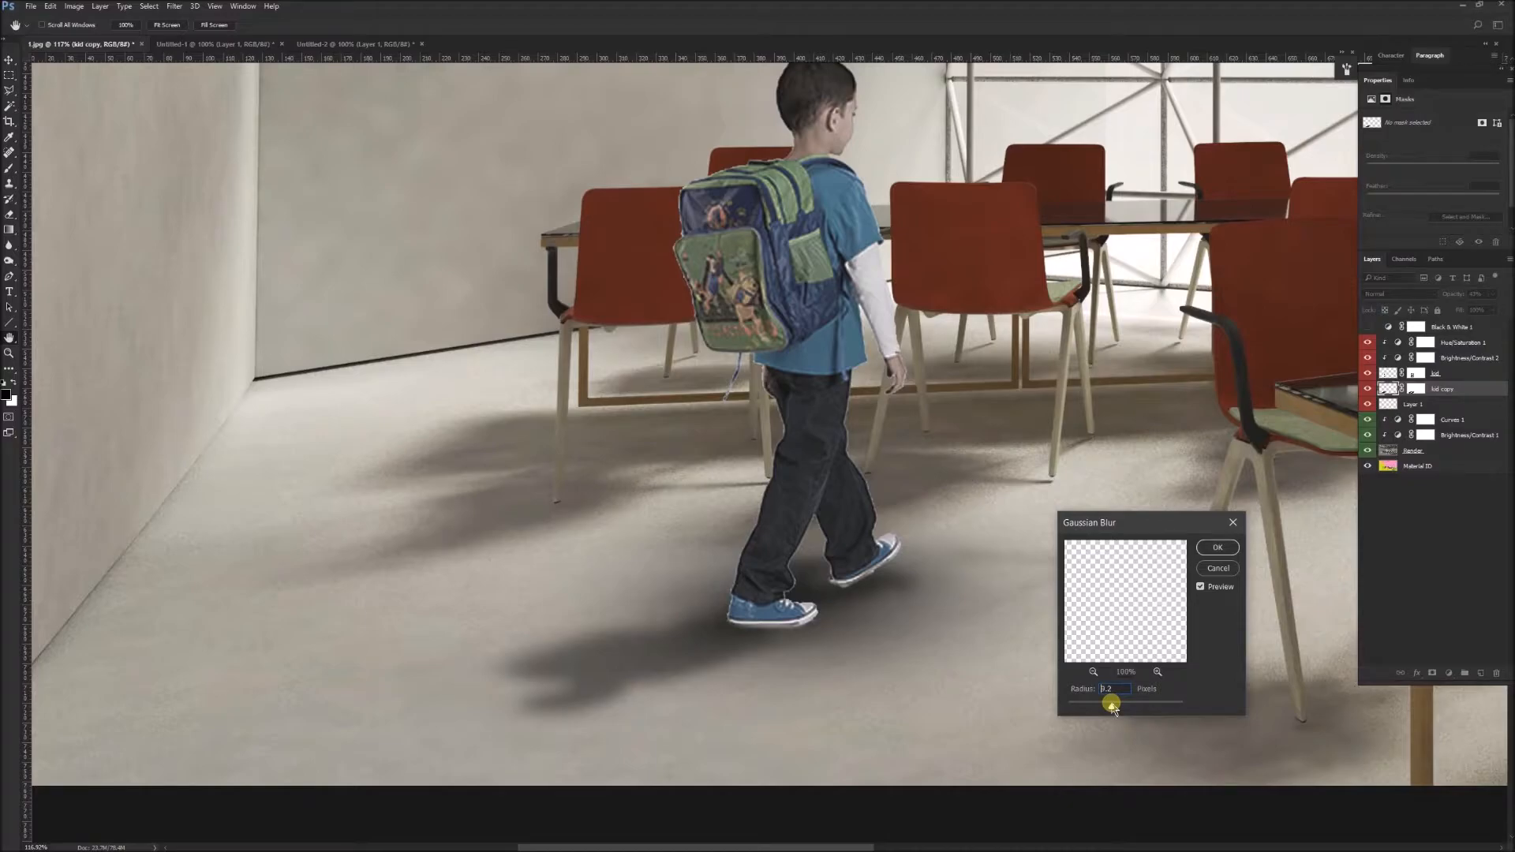
{"action": "left_click", "coordinate": [1218, 547]}
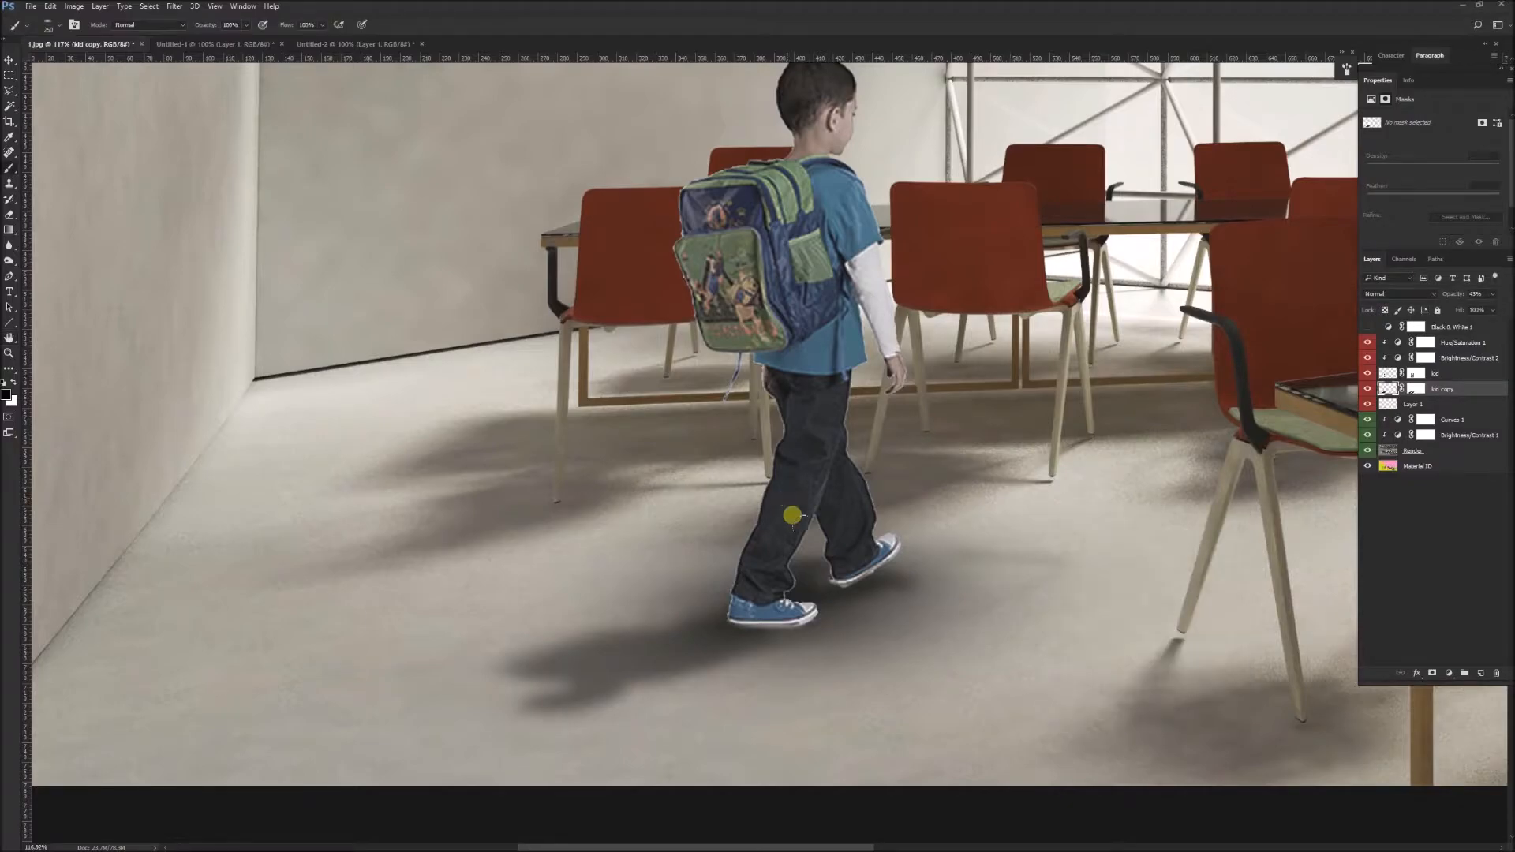
{"action": "scroll", "coordinate": [742, 490], "scroll_direction": "down", "scroll_amount": 5}
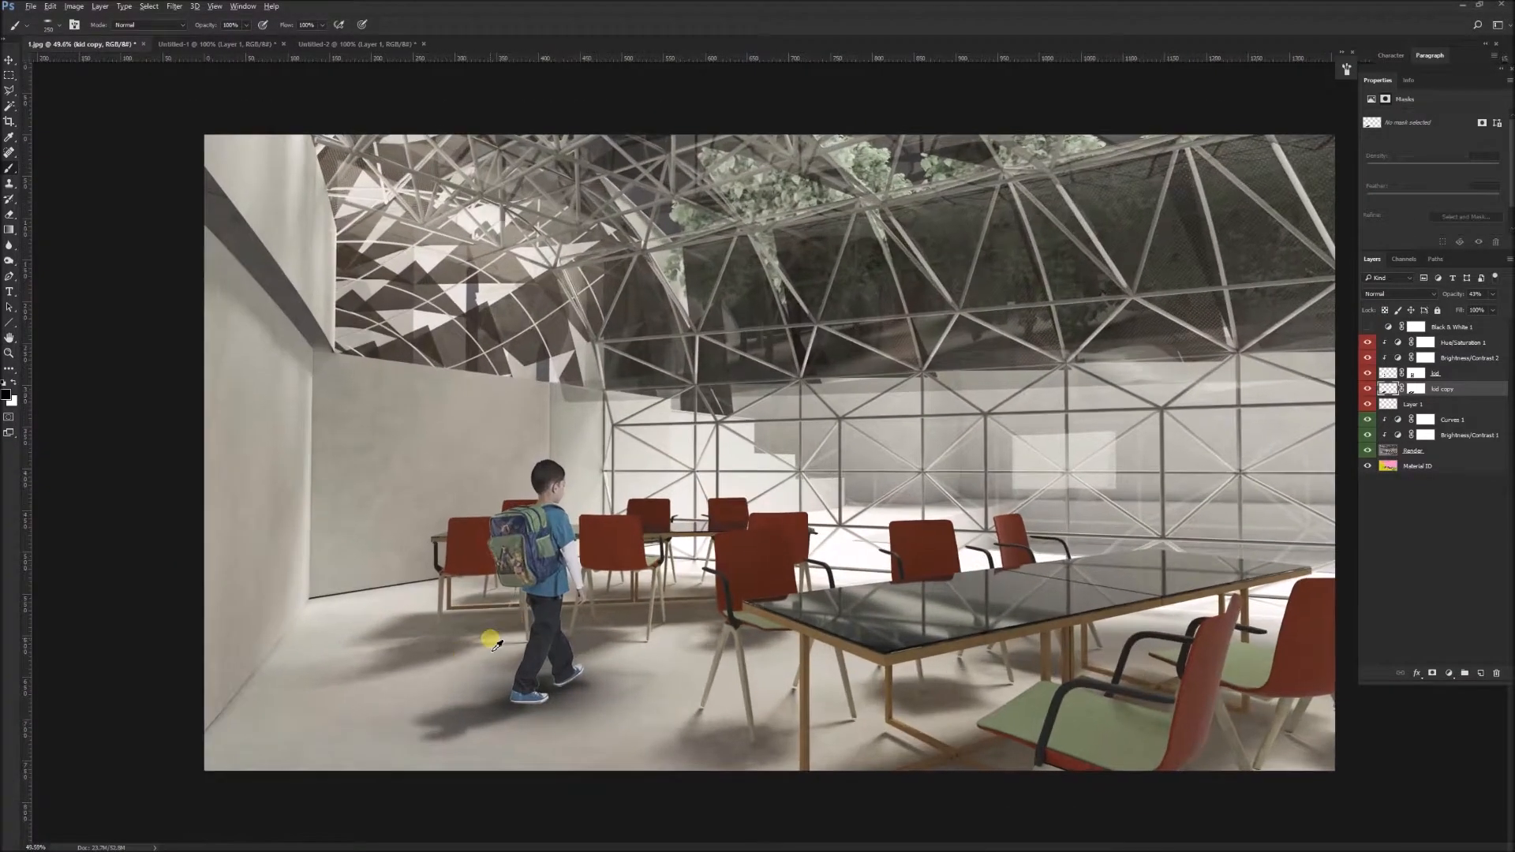
{"action": "scroll", "coordinate": [495, 645], "scroll_direction": "up", "scroll_amount": 2}
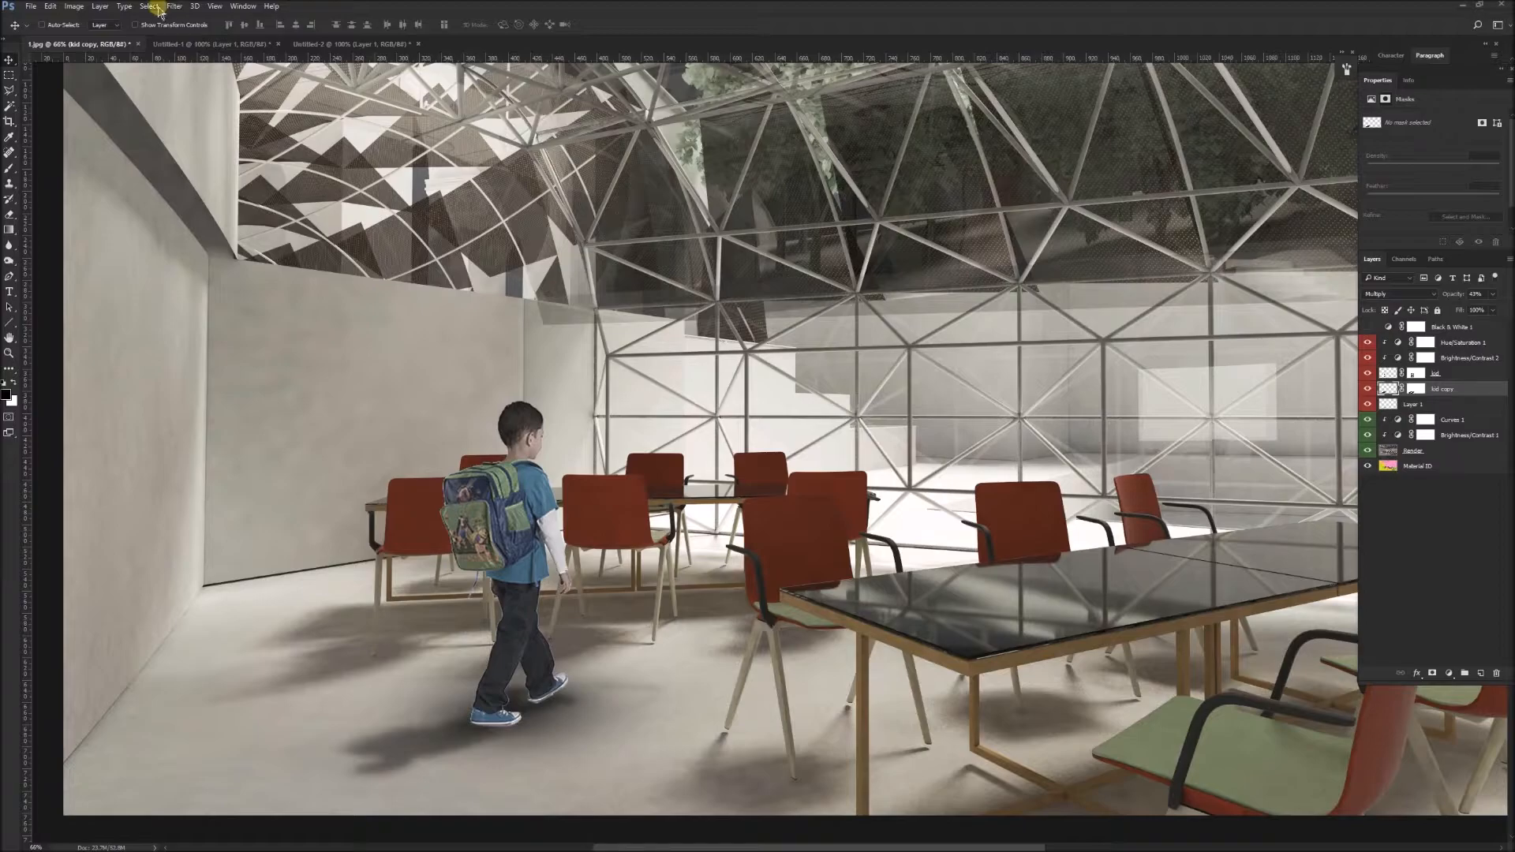
Step: Try a Motion Blur on the standing boy at a 34° angle with distances between 12 and 36 pixels
{"action": "left_click", "coordinate": [173, 6]}
{"action": "mouse_move", "coordinate": [340, 169]}
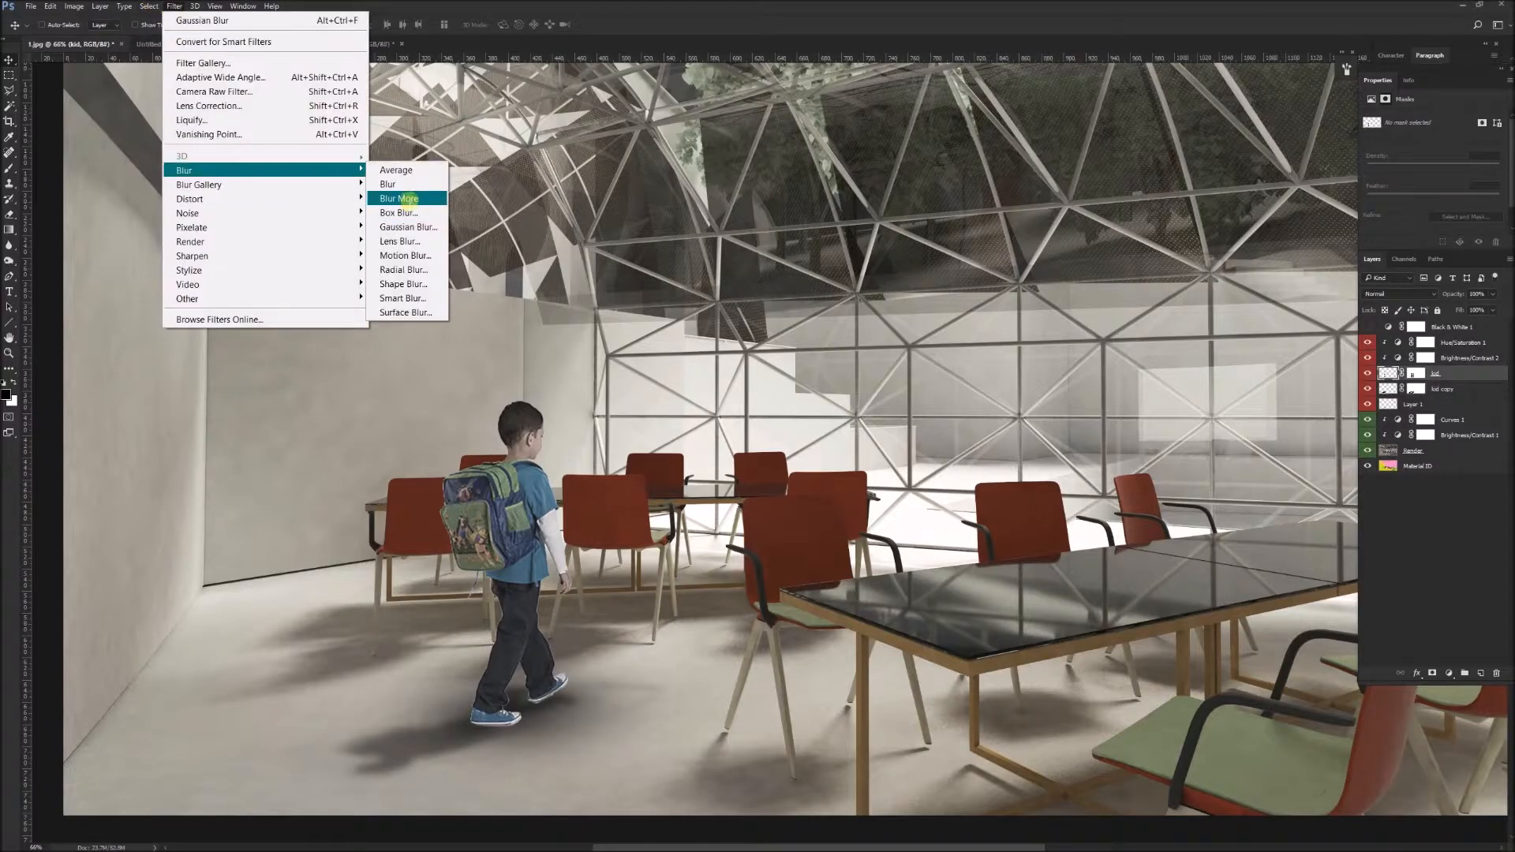
{"action": "left_click", "coordinate": [405, 255]}
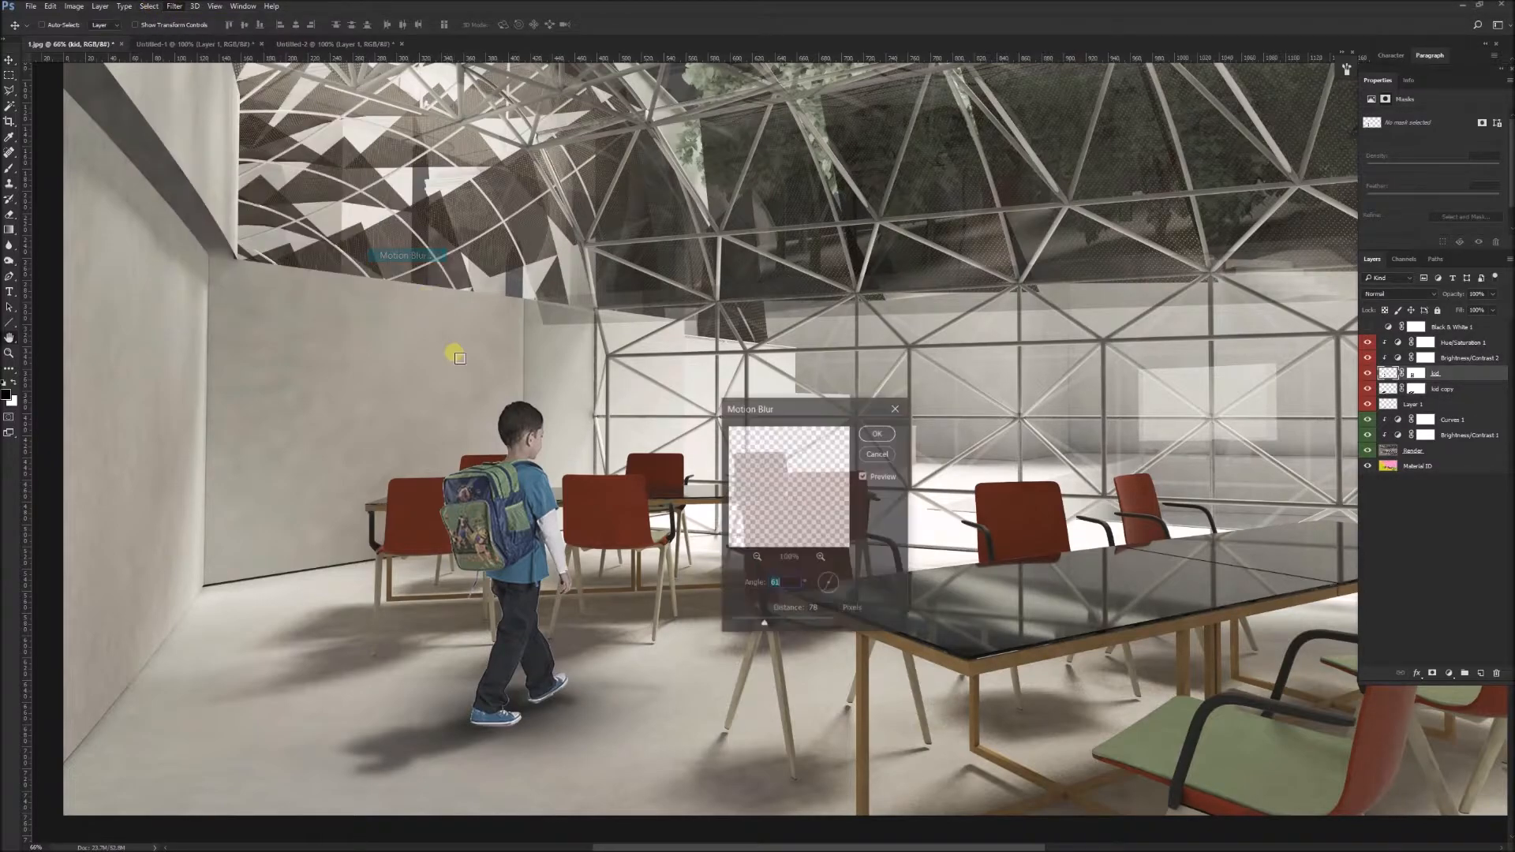
{"action": "left_click", "coordinate": [765, 624]}
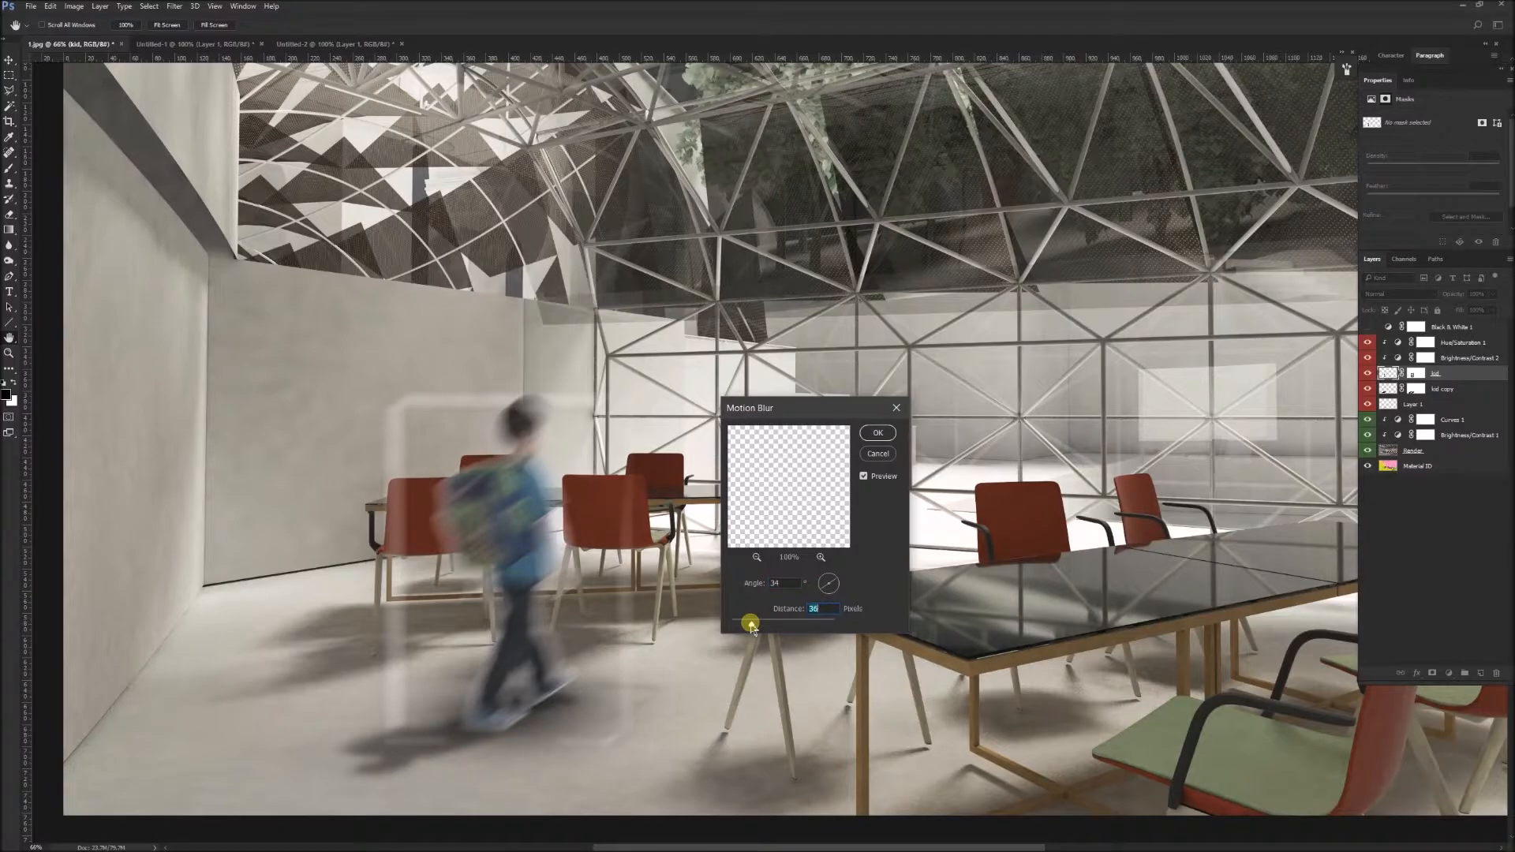
{"action": "left_click_drag", "start_coordinate": [750, 626], "coordinate": [748, 627]}
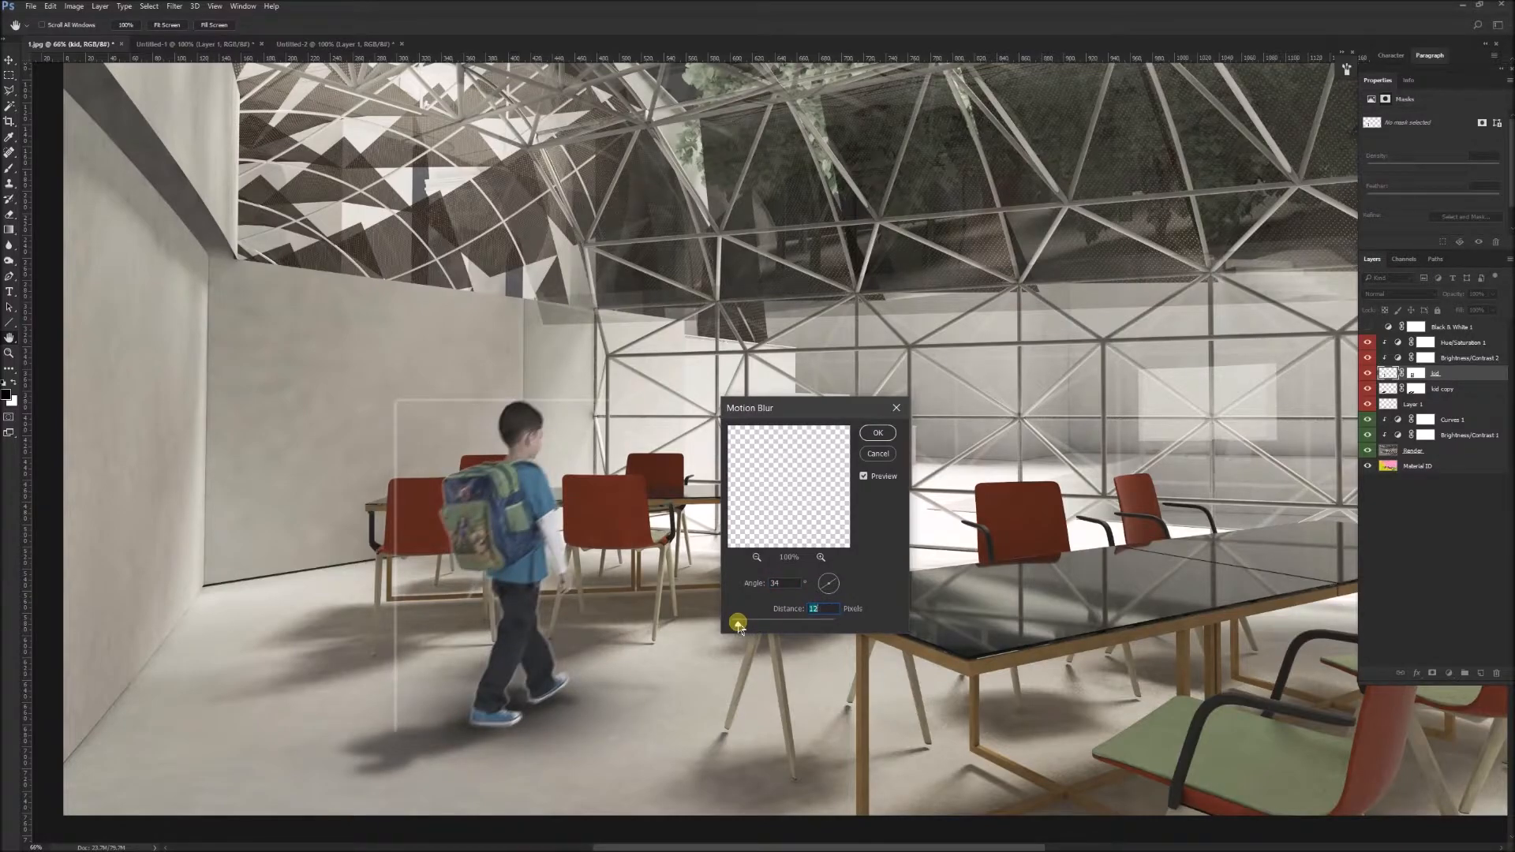
{"action": "left_click_drag", "start_coordinate": [743, 626], "coordinate": [746, 628]}
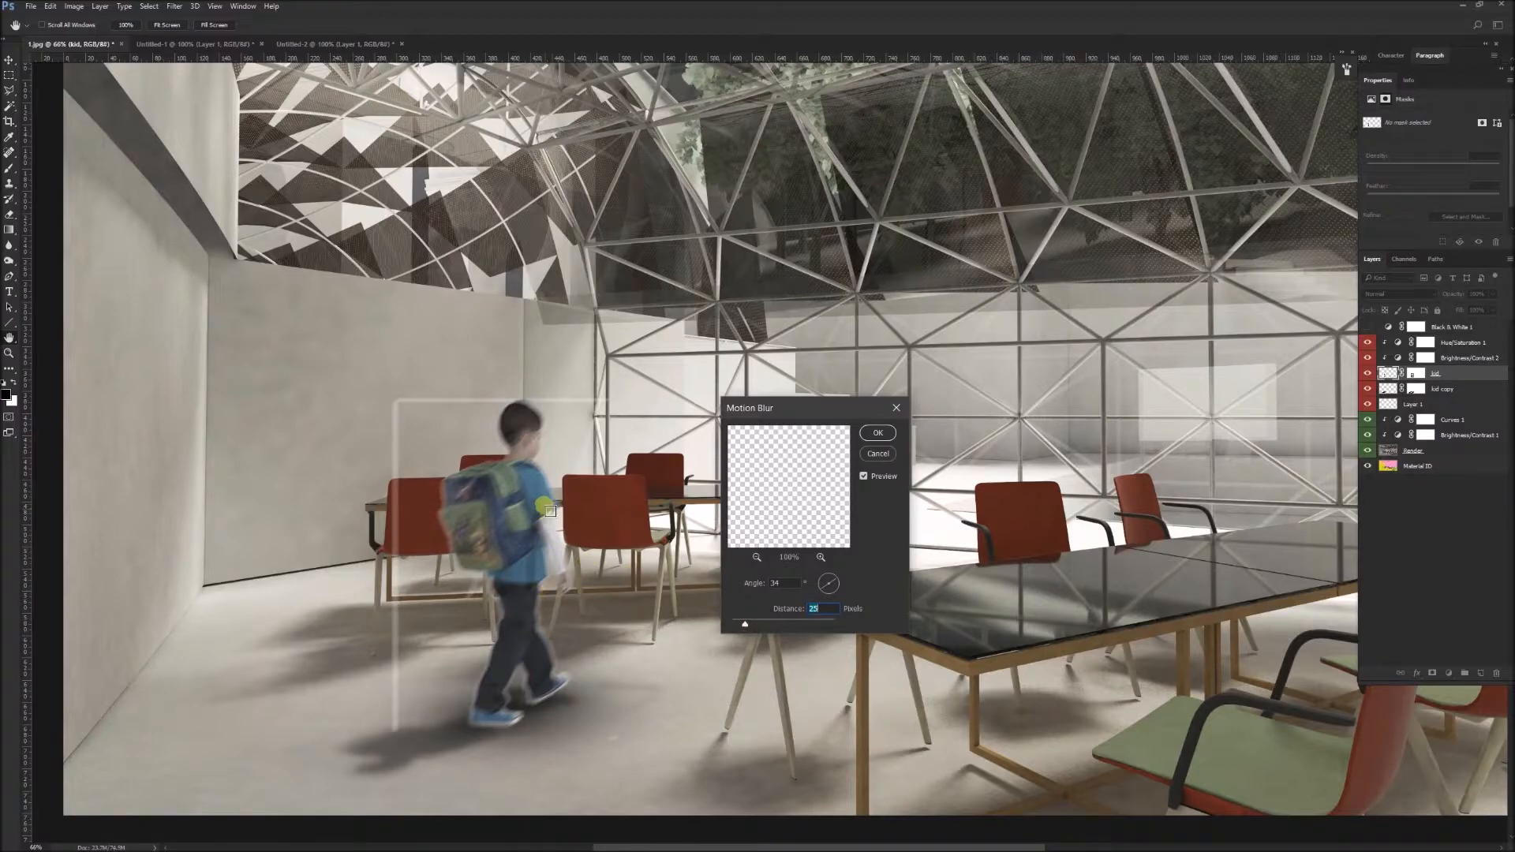
{"action": "left_click", "coordinate": [878, 453]}
Step: Apply the layer mask of the standing boy's layer permanently and toggle the layer's visibility to check the cut-out
{"action": "scroll", "coordinate": [580, 562], "scroll_direction": "up", "scroll_amount": 3}
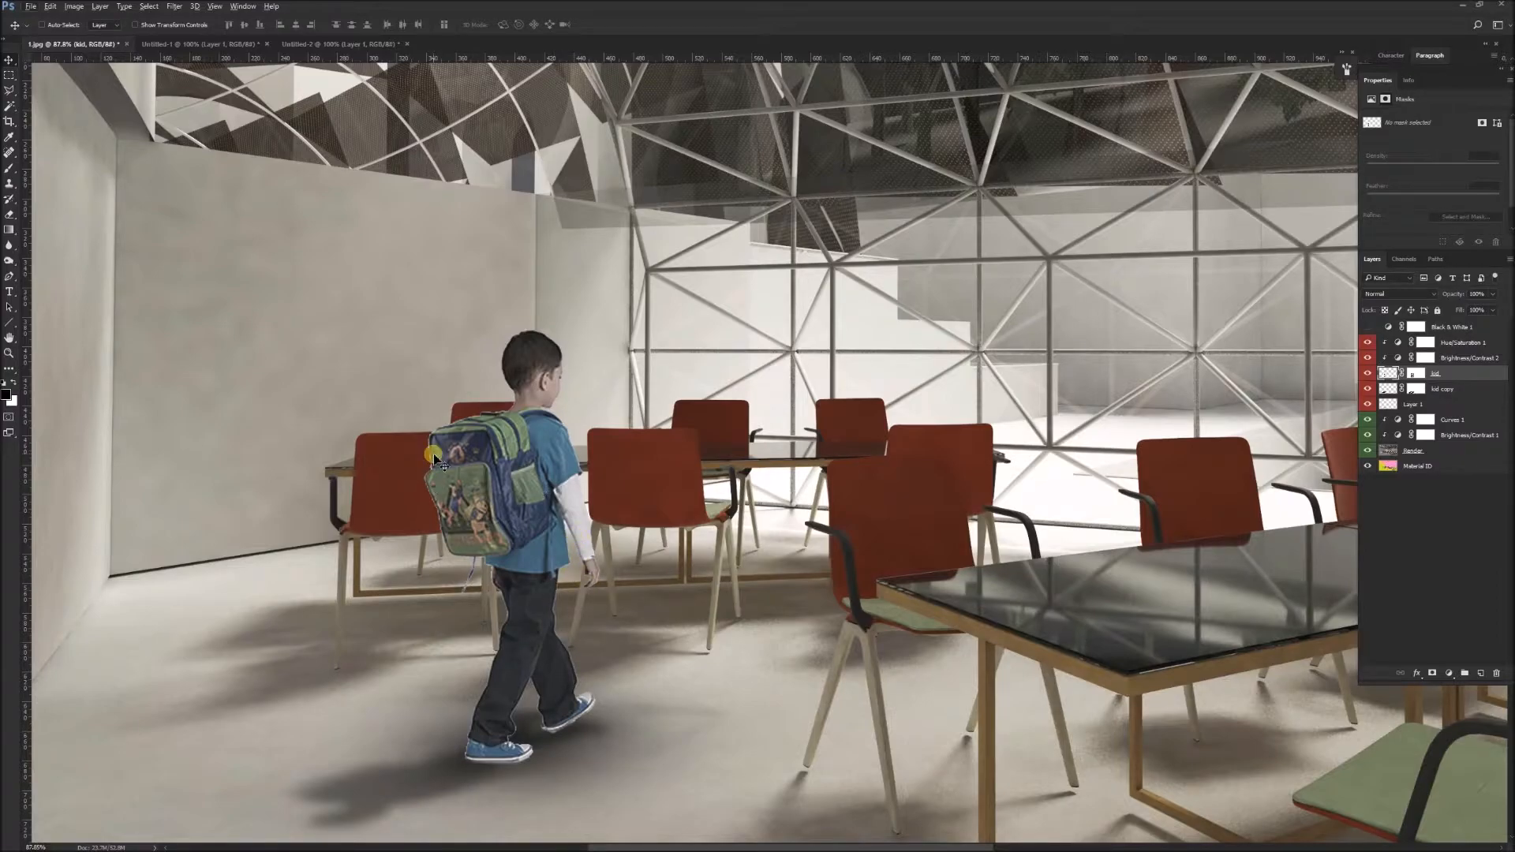
{"action": "scroll", "coordinate": [494, 672], "scroll_direction": "up", "scroll_amount": 1}
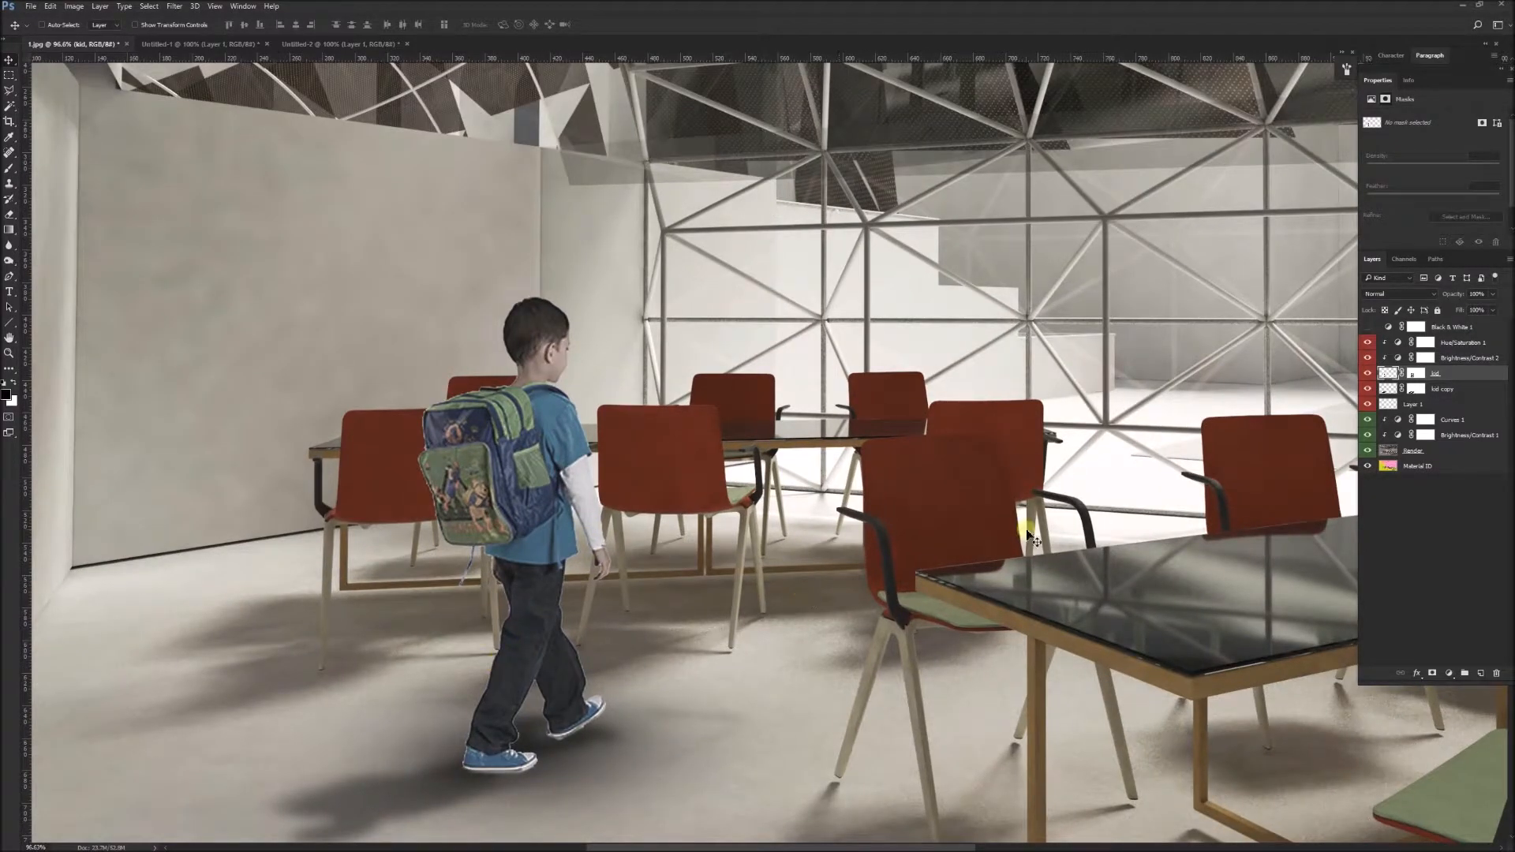
{"action": "right_click", "coordinate": [1416, 377]}
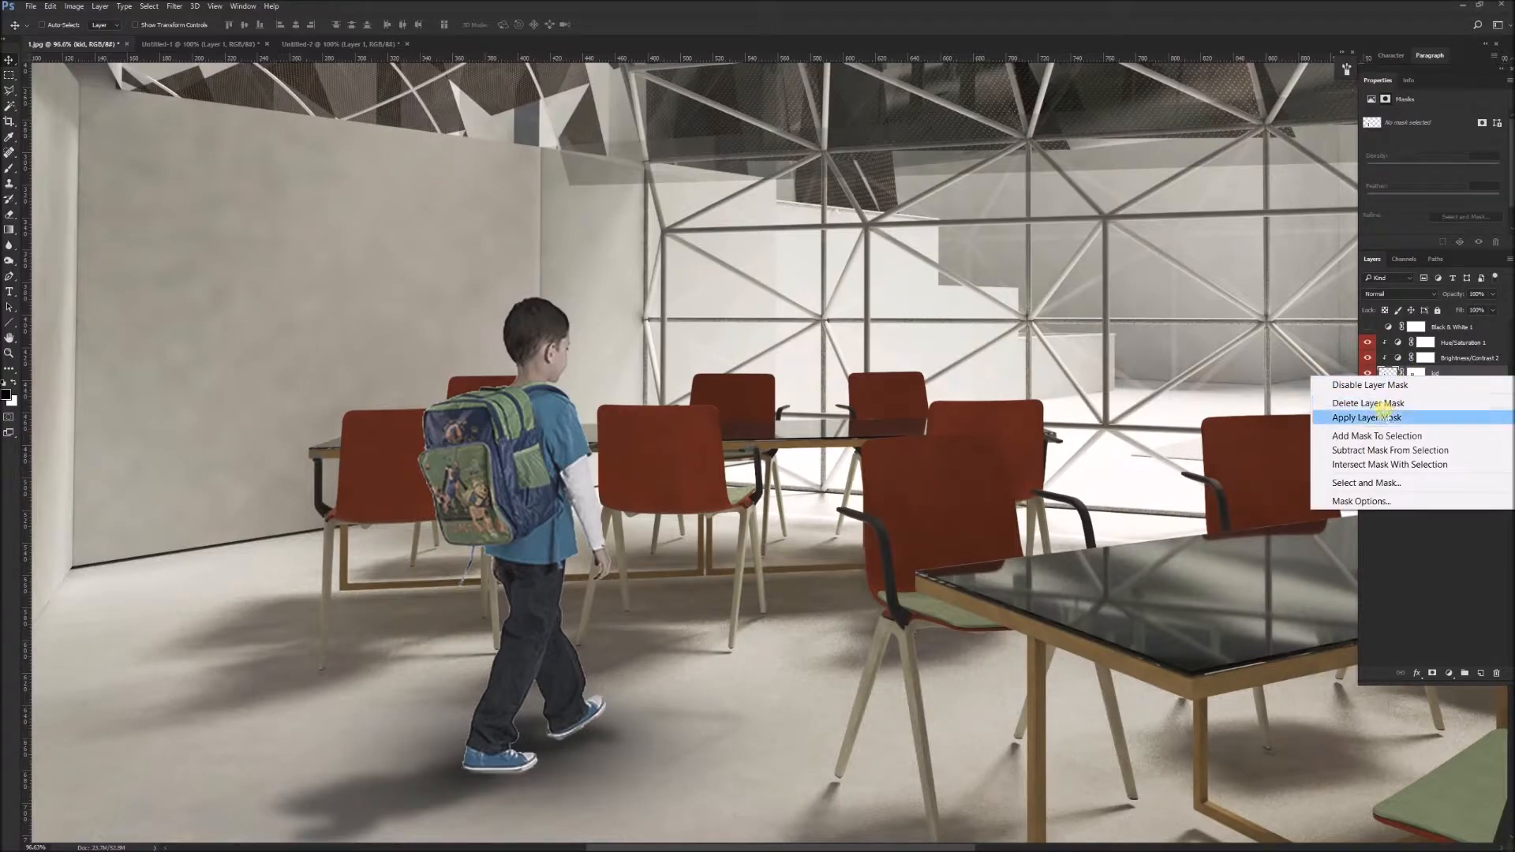
{"action": "left_click", "coordinate": [1367, 418]}
{"action": "left_click", "coordinate": [1369, 375]}
{"action": "left_click", "coordinate": [1369, 375]}
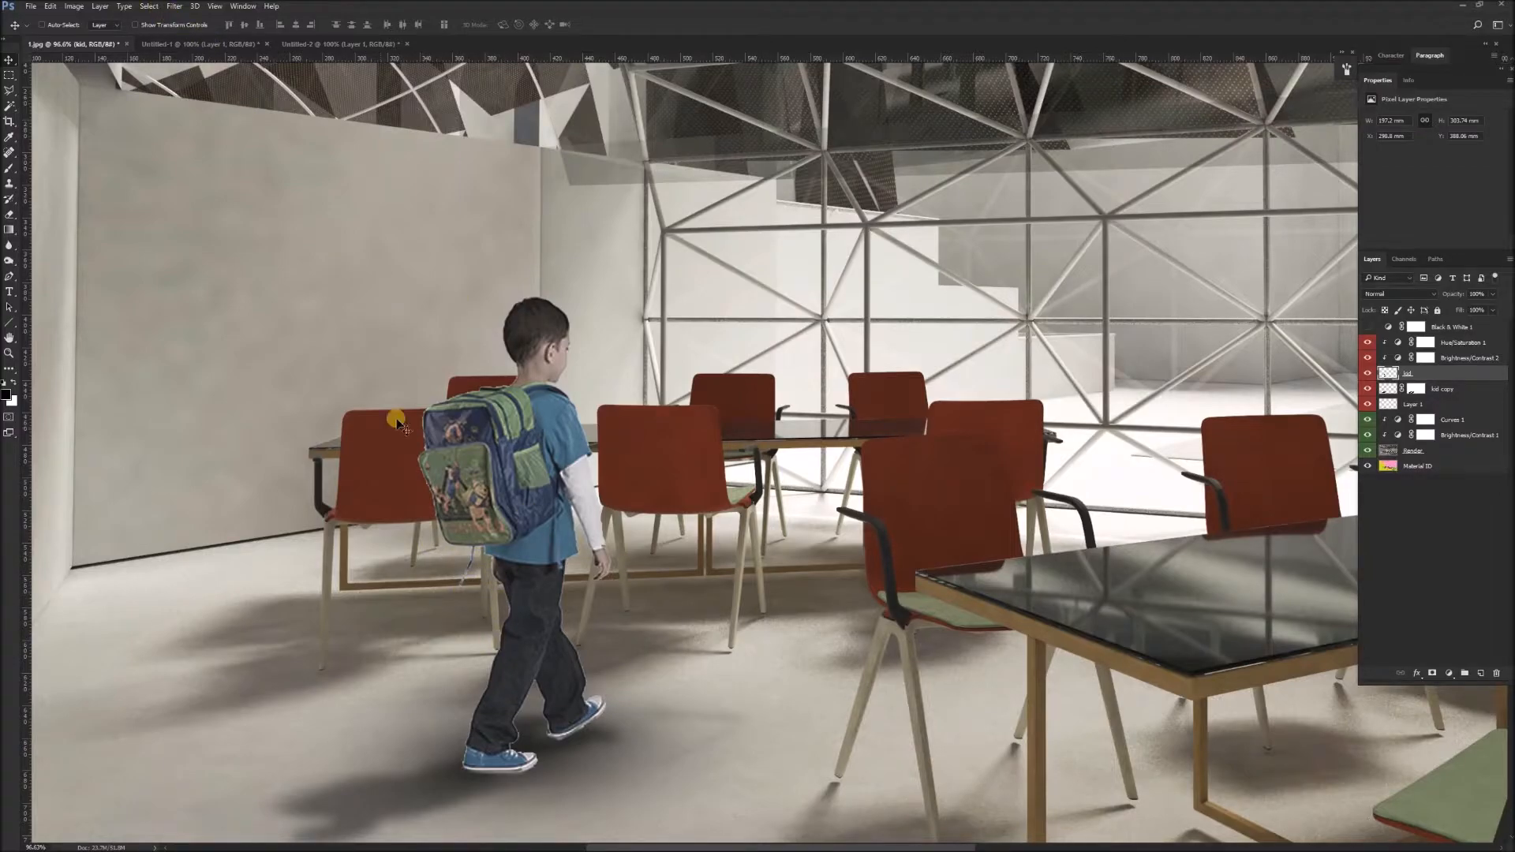
Step: Defringe the standing boy's layer with a width of 2 pixels to remove the light outline around the cut-out
{"action": "scroll", "coordinate": [402, 426], "scroll_direction": "up", "scroll_amount": 5}
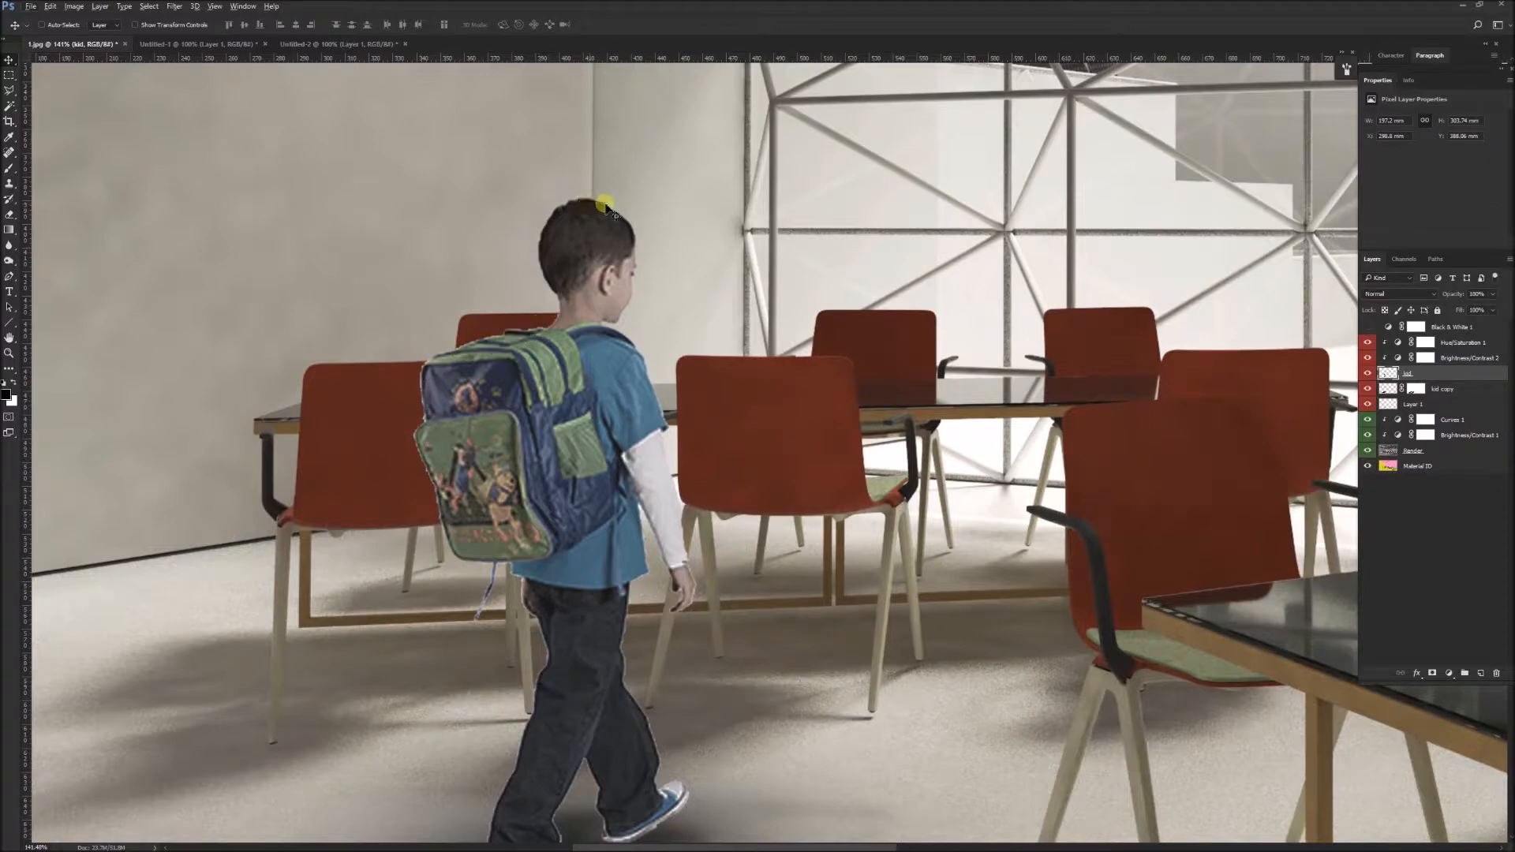
{"action": "scroll", "coordinate": [625, 381], "scroll_direction": "down", "scroll_amount": 2}
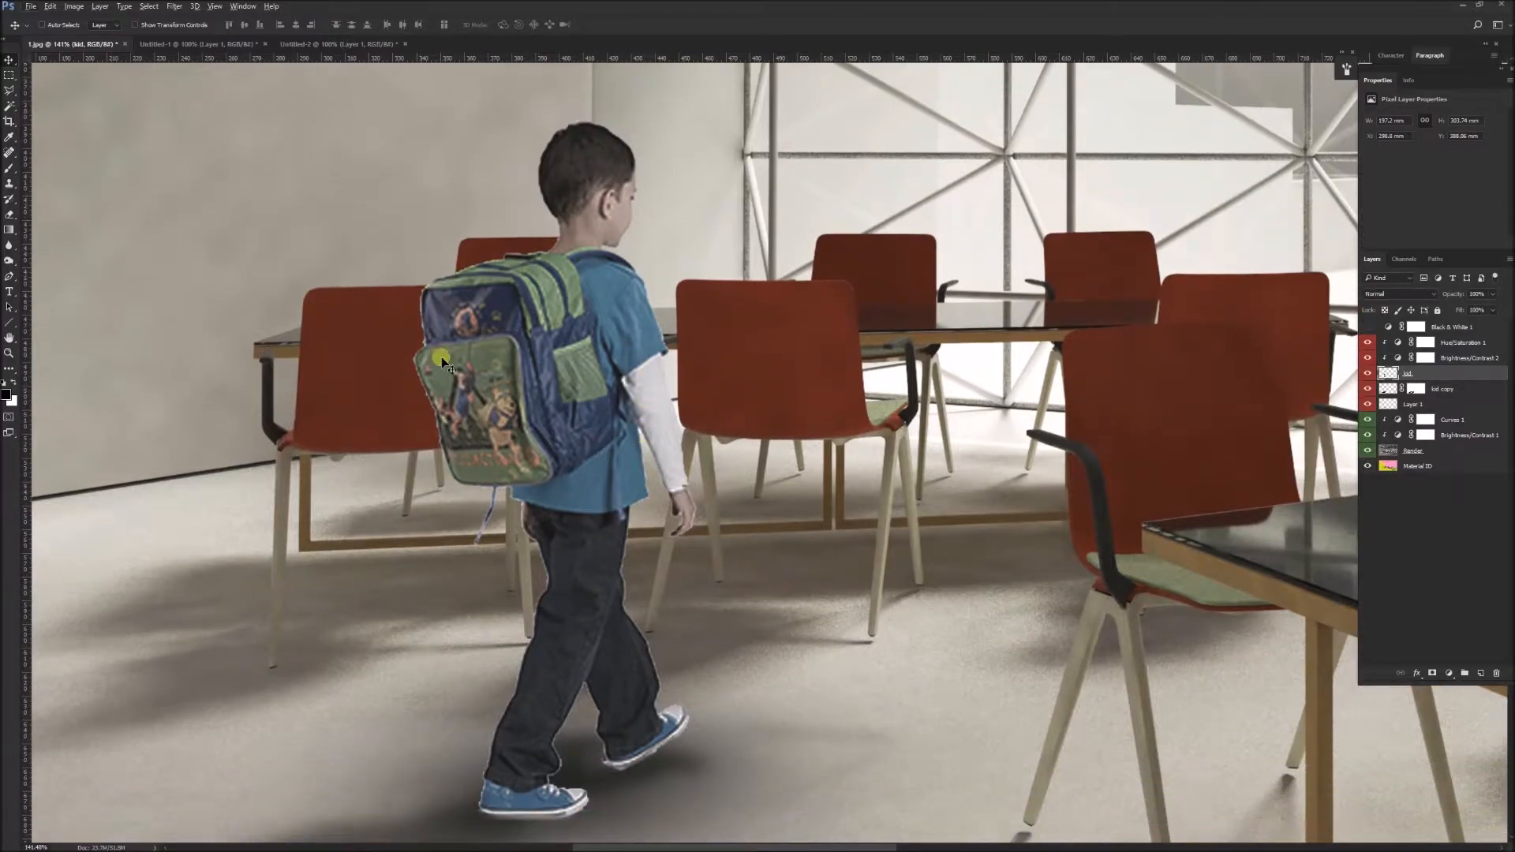
{"action": "scroll", "coordinate": [556, 509], "scroll_direction": "down", "scroll_amount": 1}
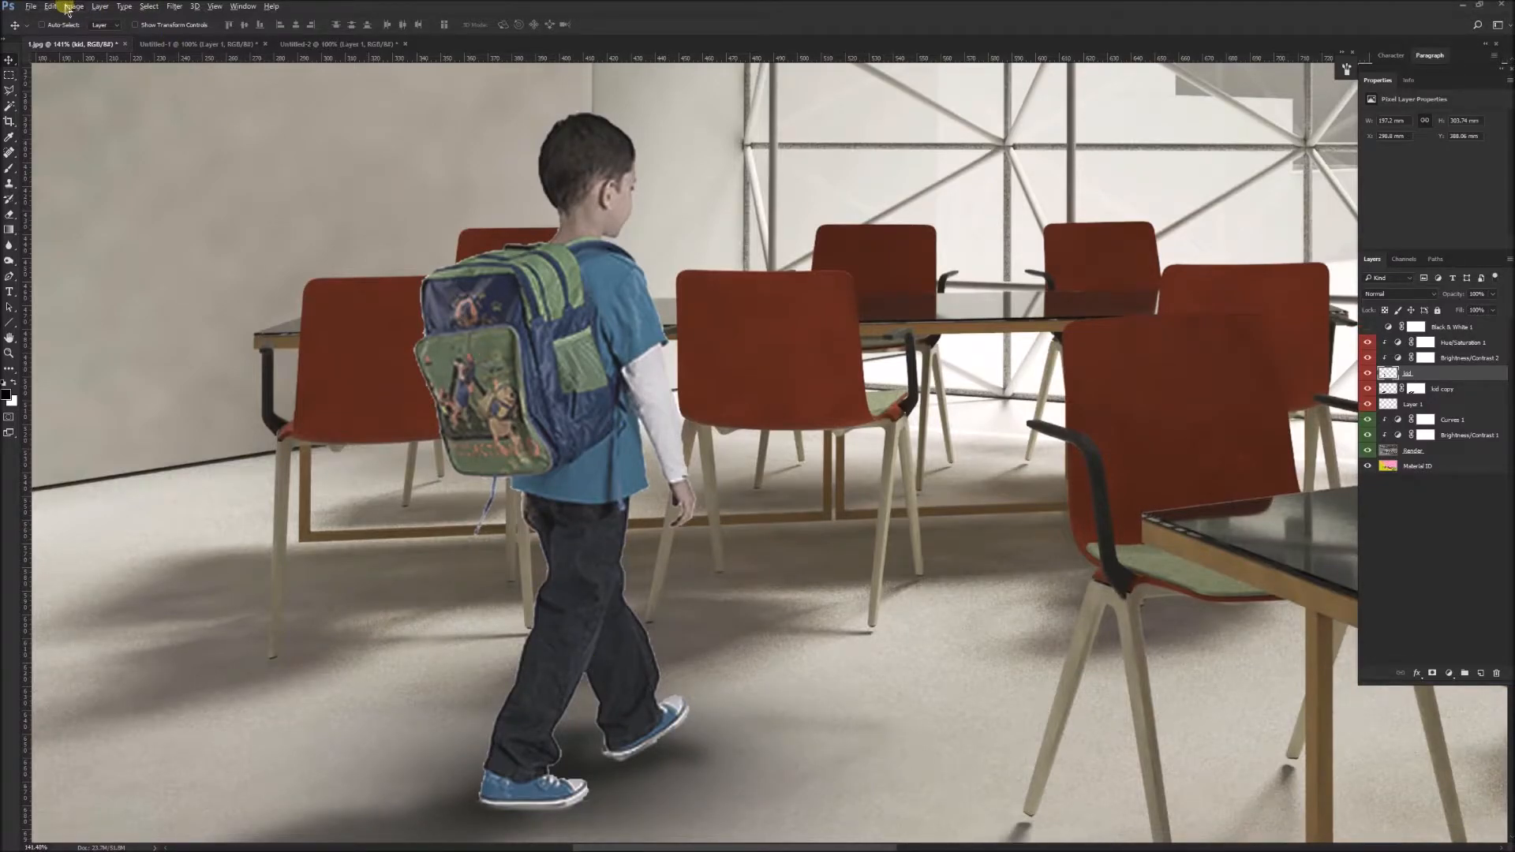
{"action": "left_click", "coordinate": [100, 6]}
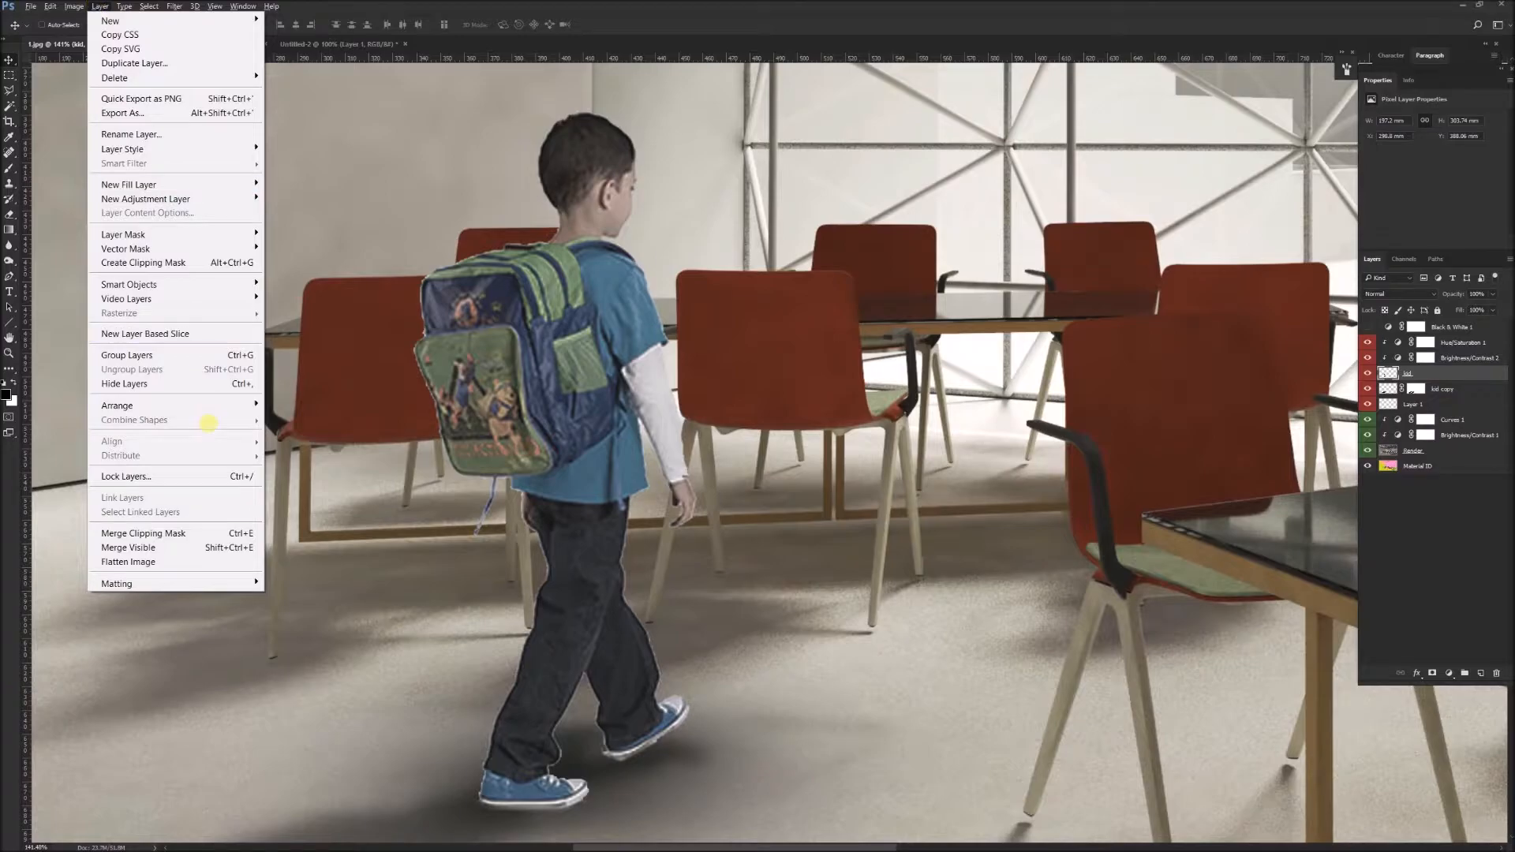
{"action": "mouse_move", "coordinate": [247, 586]}
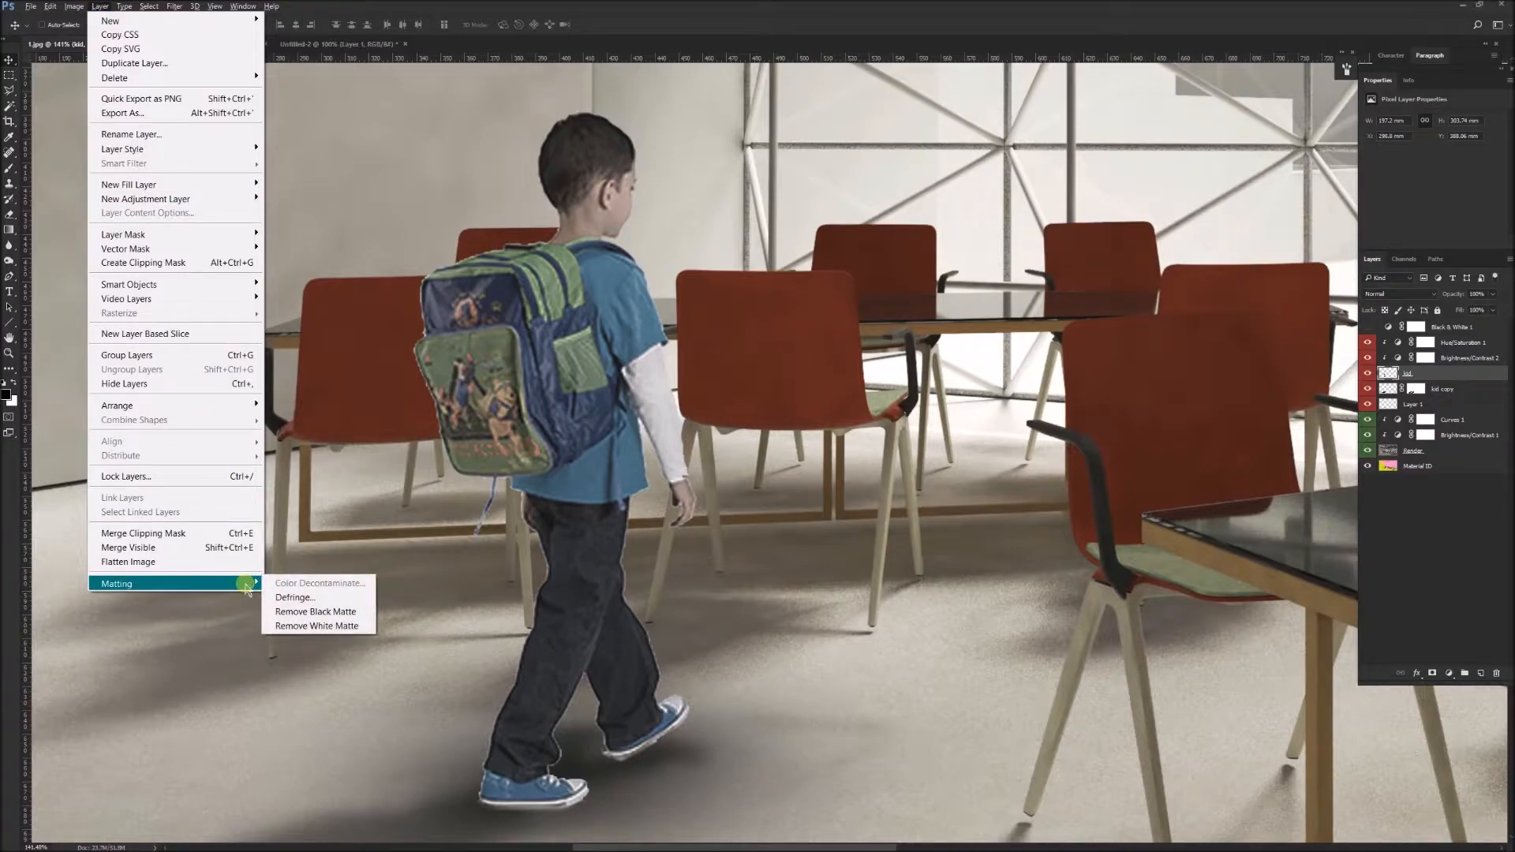
{"action": "left_click", "coordinate": [100, 6]}
{"action": "left_click", "coordinate": [99, 6]}
{"action": "mouse_move", "coordinate": [197, 584]}
{"action": "left_click", "coordinate": [280, 598]}
{"action": "left_click_drag", "start_coordinate": [652, 418], "coordinate": [700, 407]}
{"action": "left_click", "coordinate": [698, 446]}
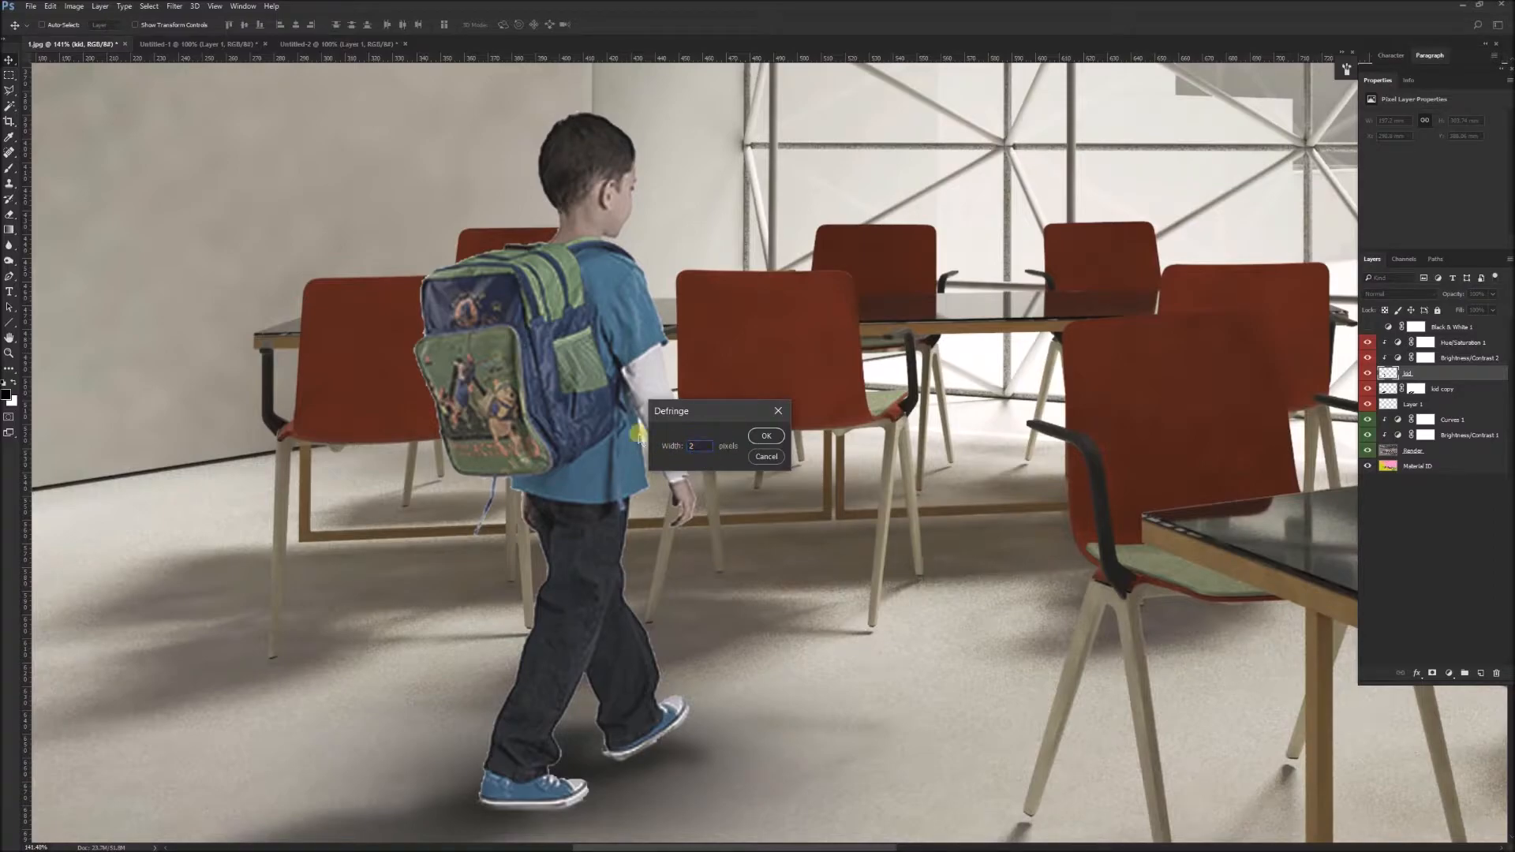
{"action": "left_click", "coordinate": [763, 438]}
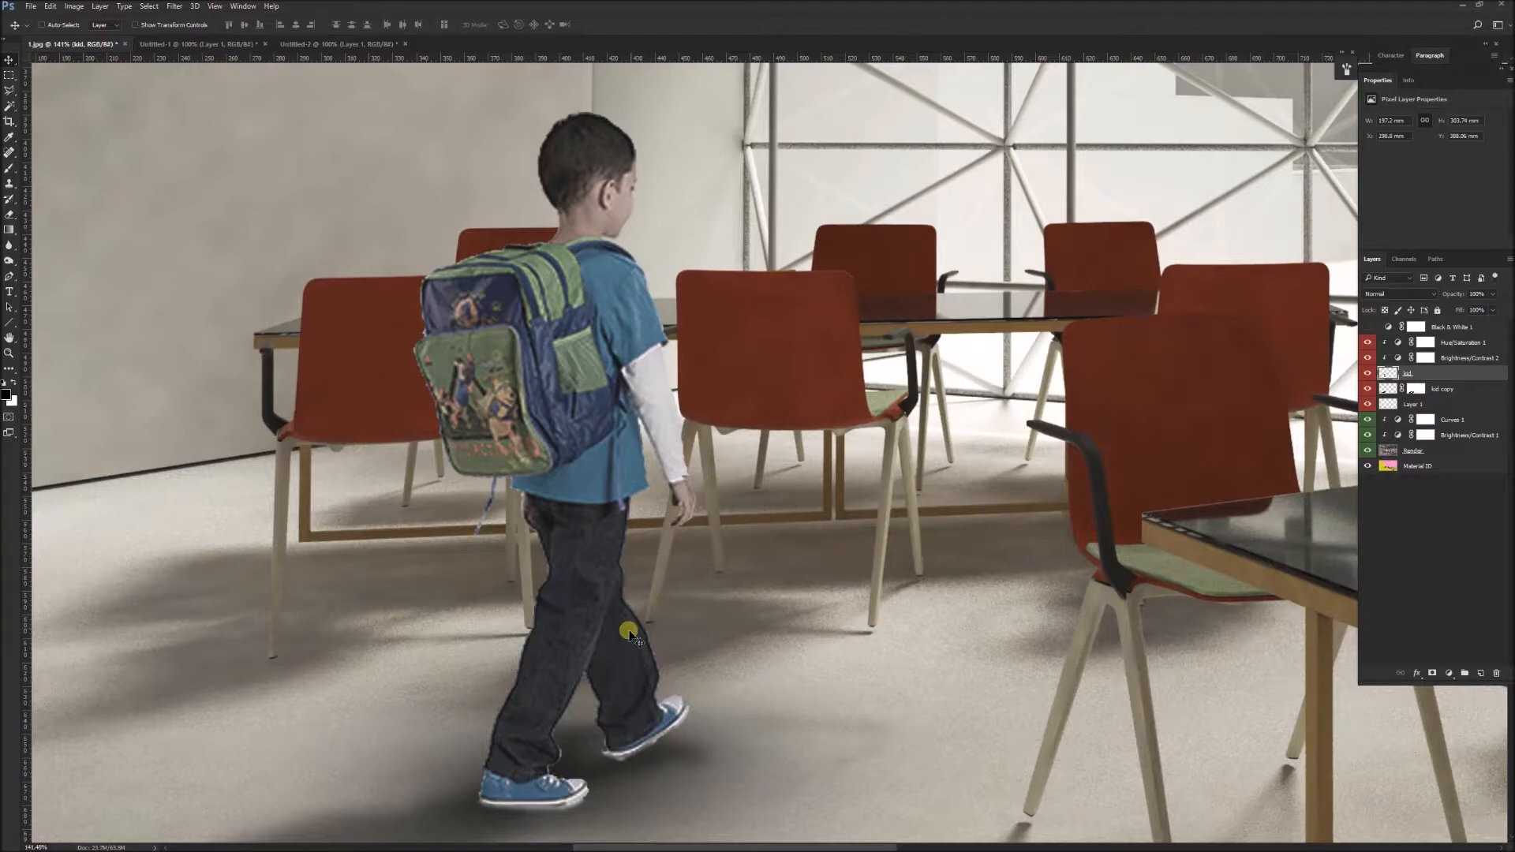
Step: Apply a Motion Blur to the standing boy with an angle of 25° and a distance of 21 pixels
{"action": "scroll", "coordinate": [609, 520], "scroll_direction": "up", "scroll_amount": 2}
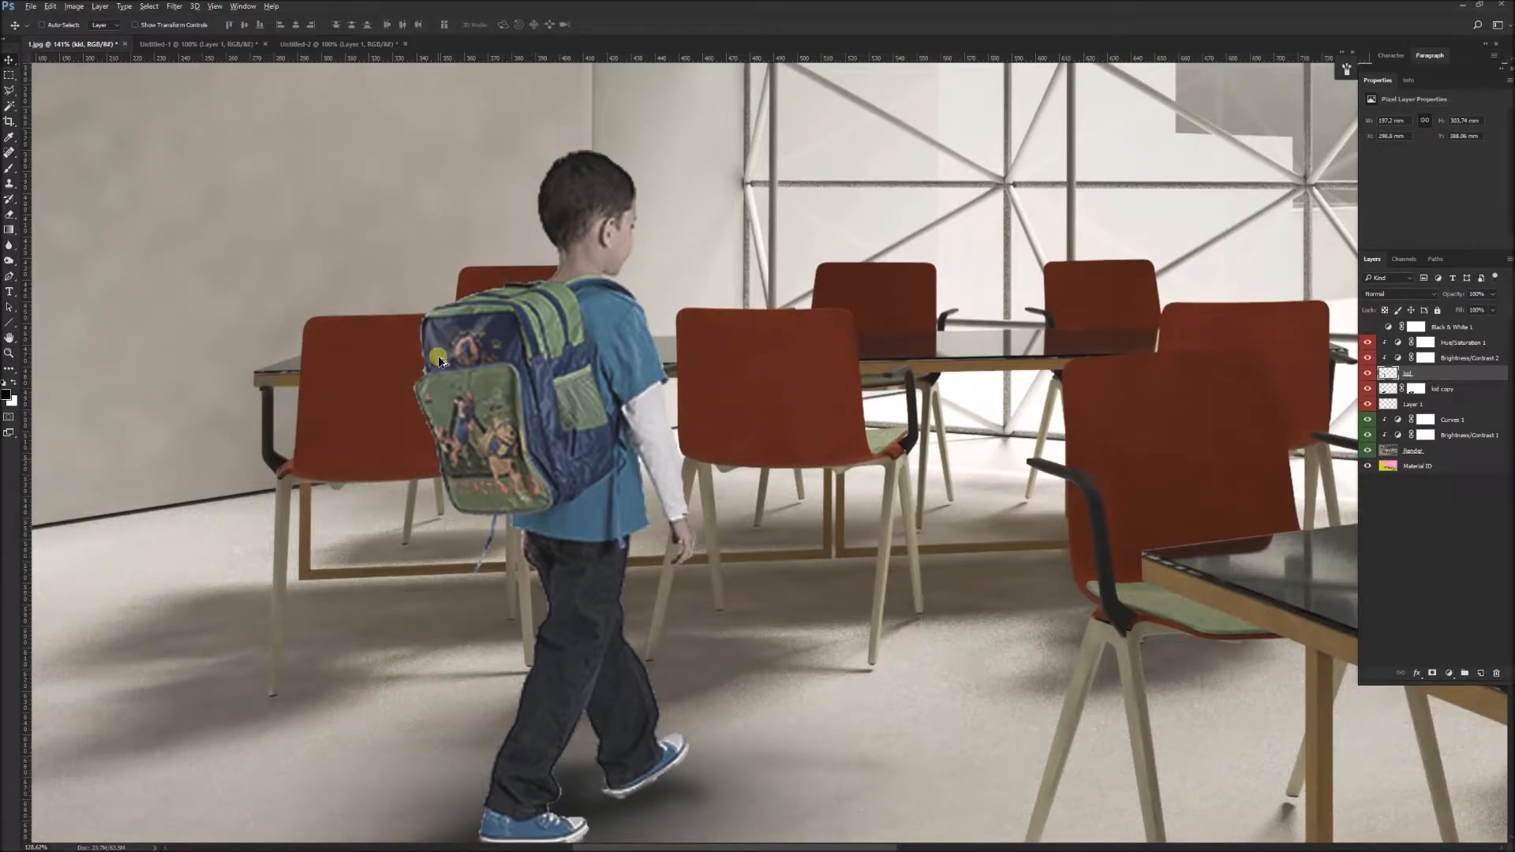
{"action": "scroll", "coordinate": [439, 362], "scroll_direction": "down", "scroll_amount": 4}
{"action": "scroll", "coordinate": [438, 362], "scroll_direction": "down", "scroll_amount": 3}
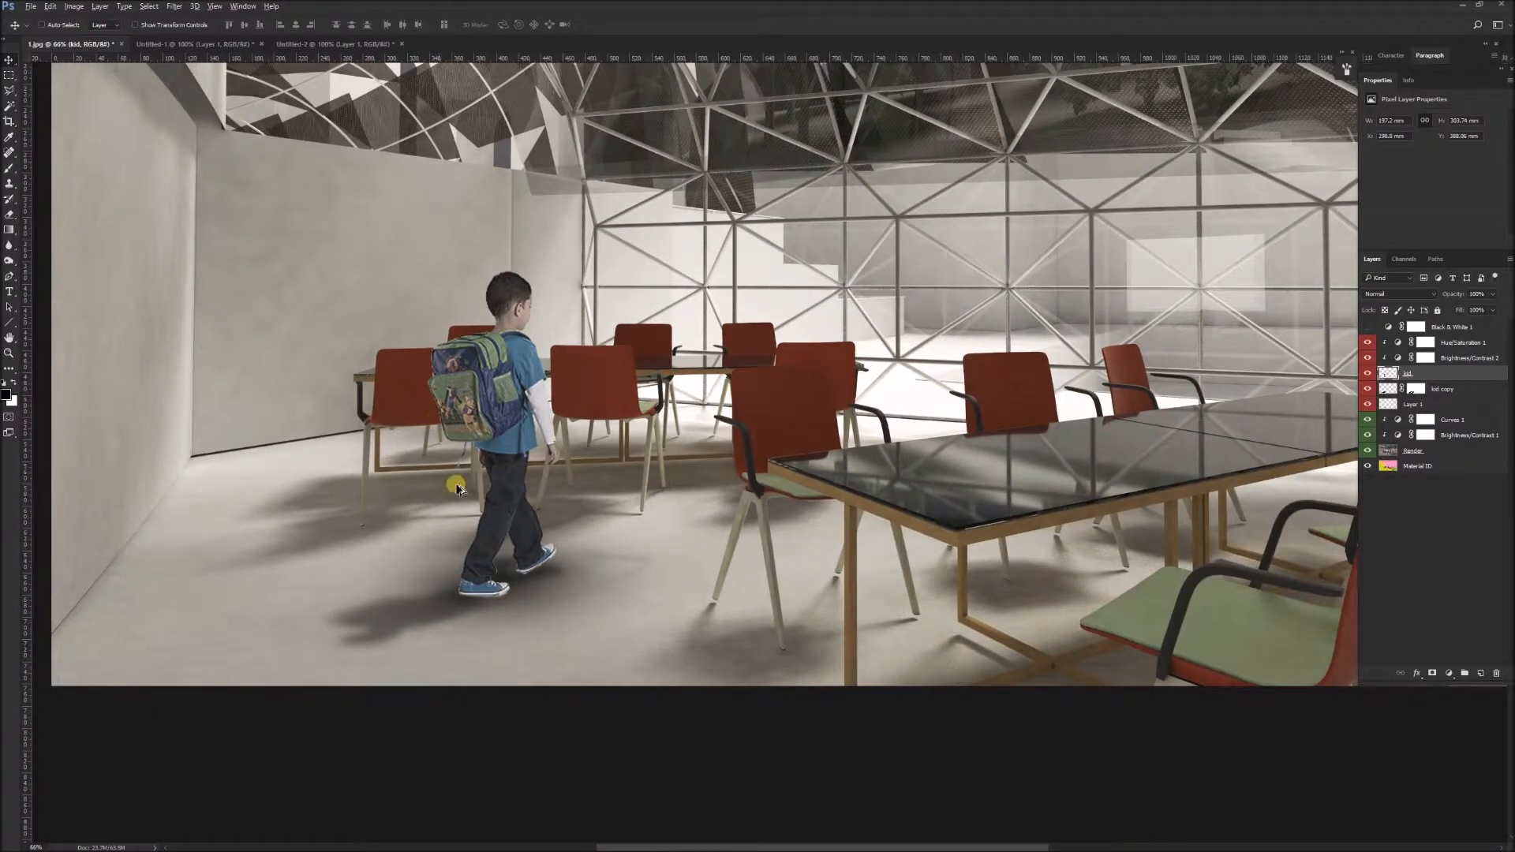
{"action": "scroll", "coordinate": [505, 531], "scroll_direction": "down", "scroll_amount": 2}
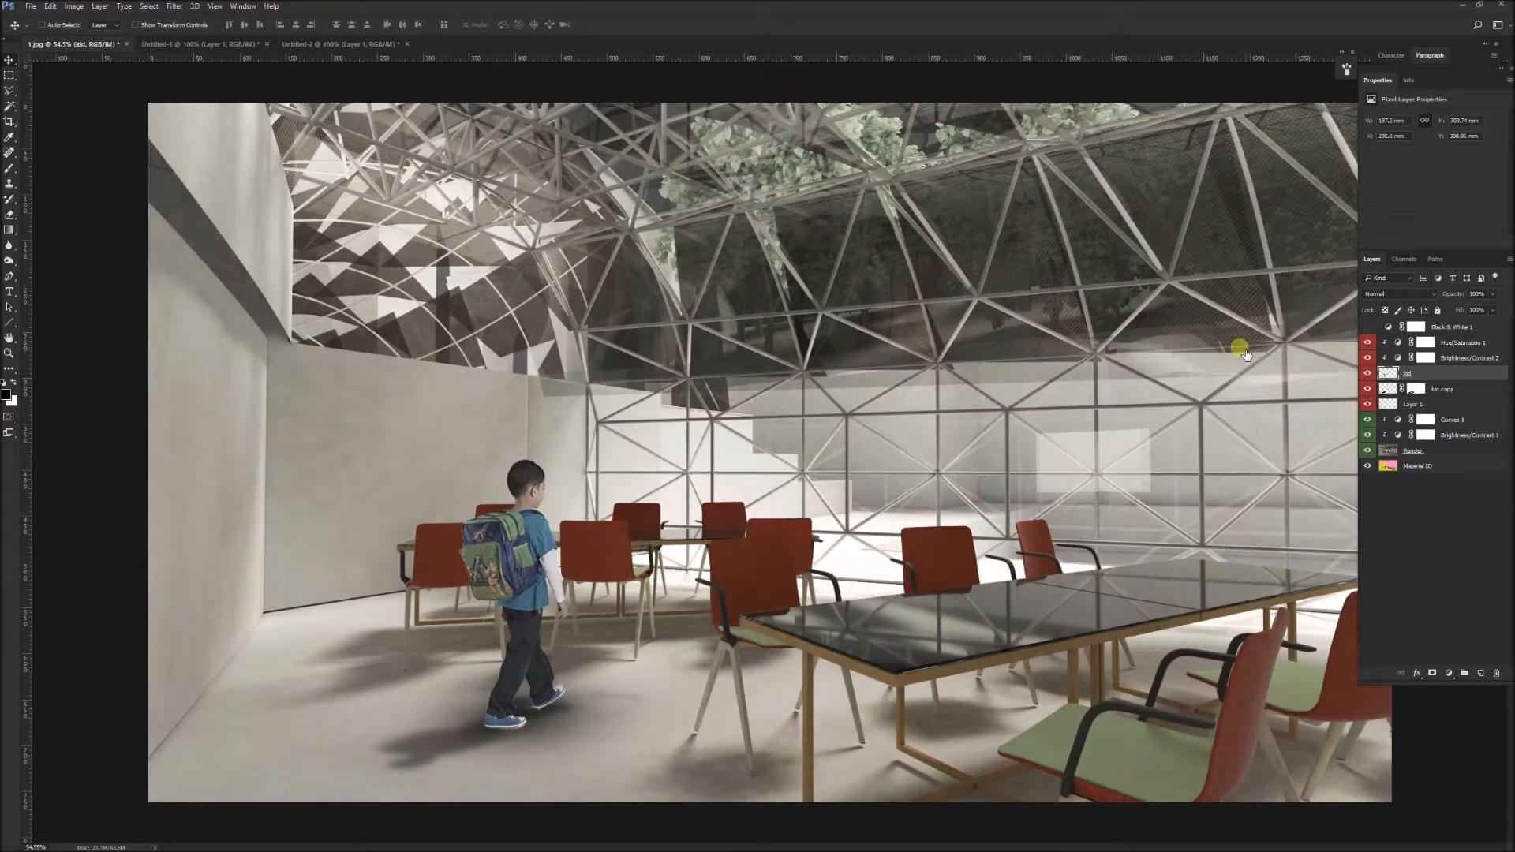
{"action": "left_click", "coordinate": [150, 7]}
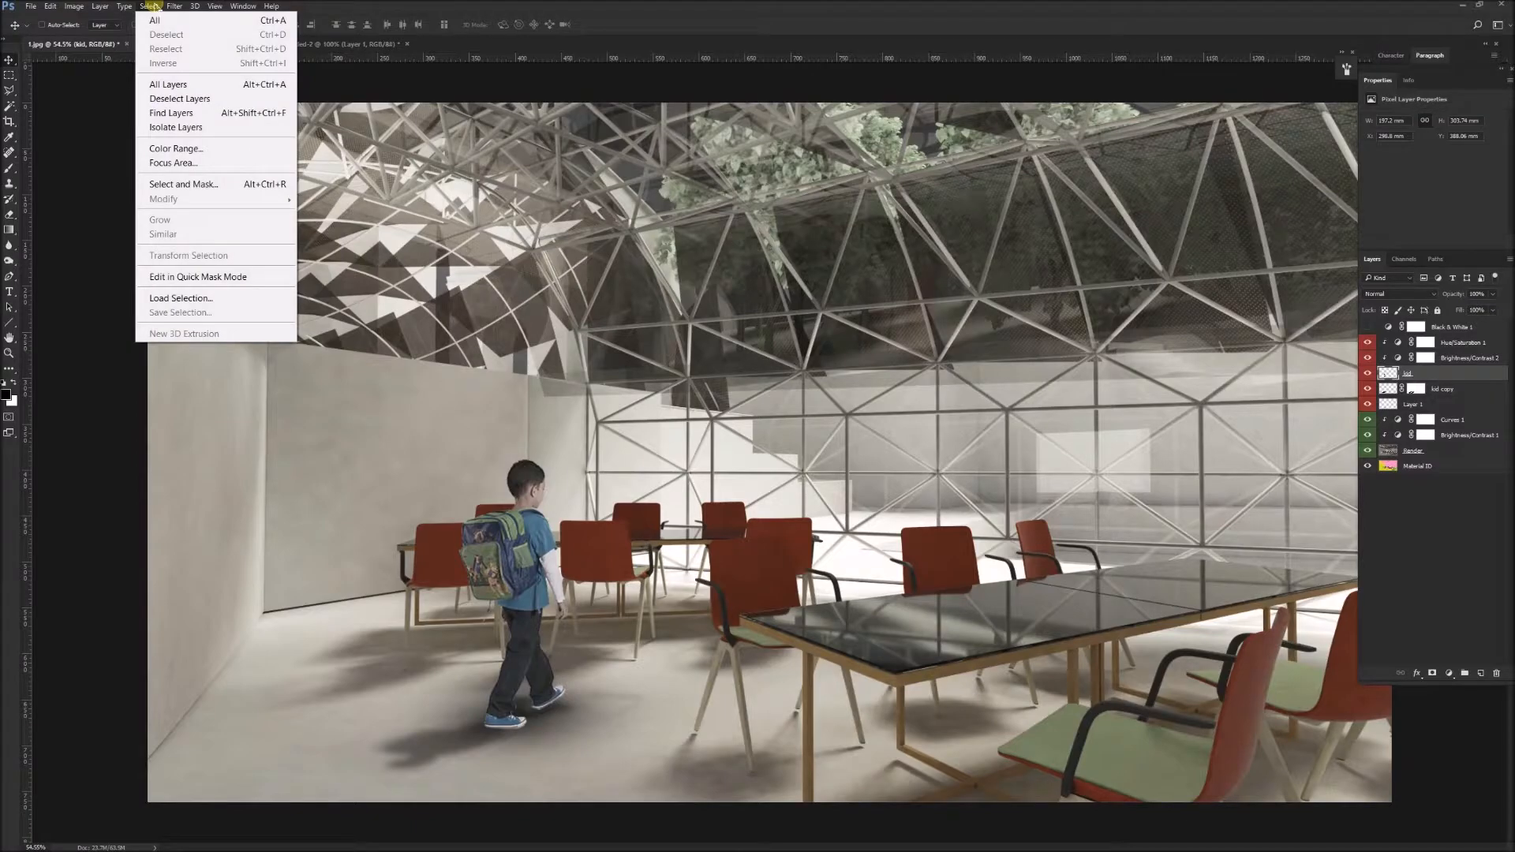
{"action": "mouse_move", "coordinate": [174, 6]}
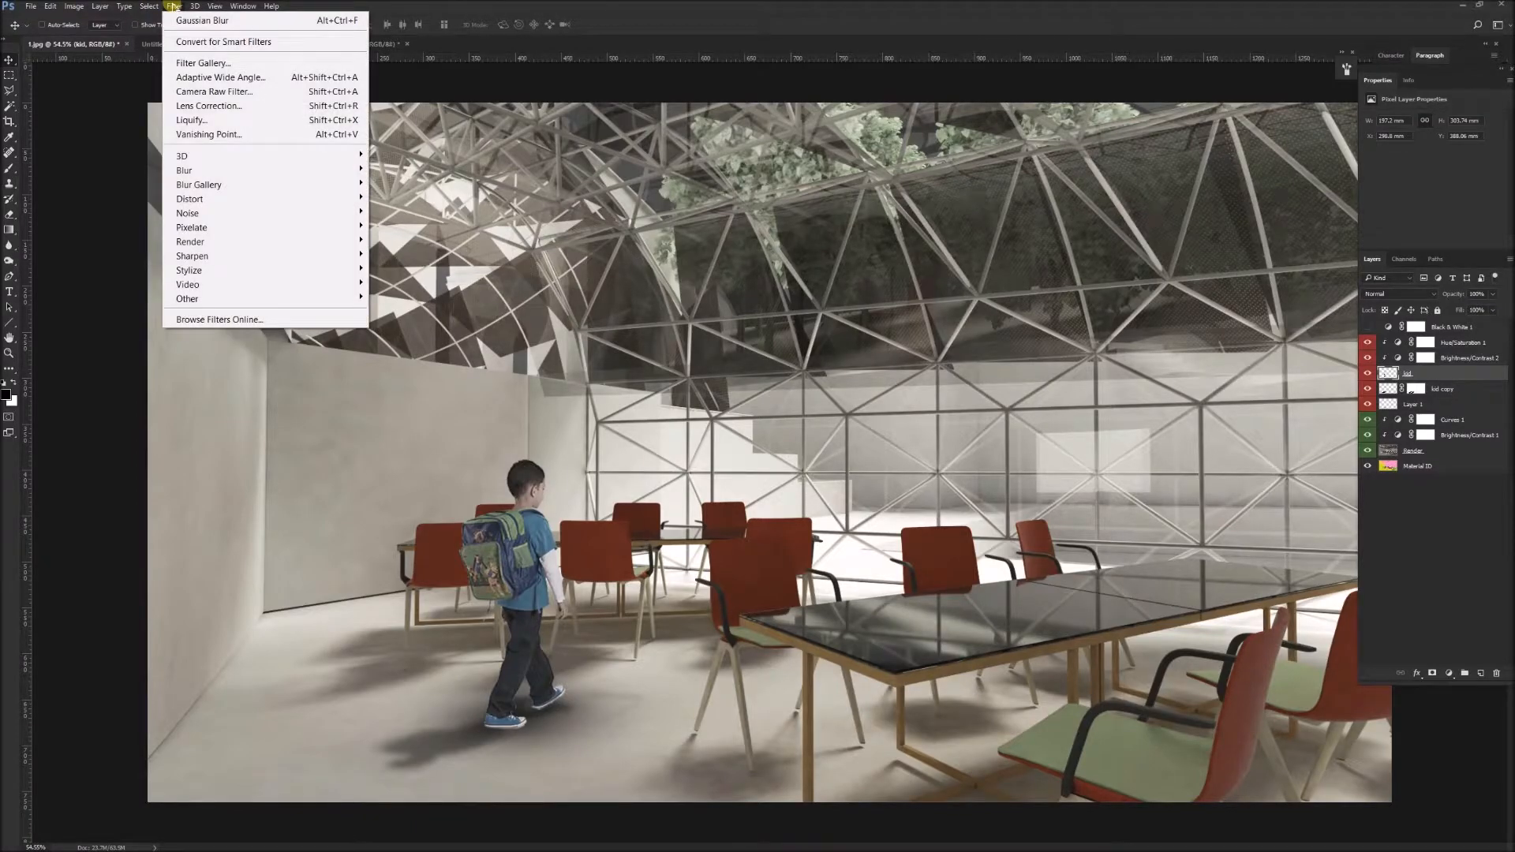
{"action": "mouse_move", "coordinate": [201, 170]}
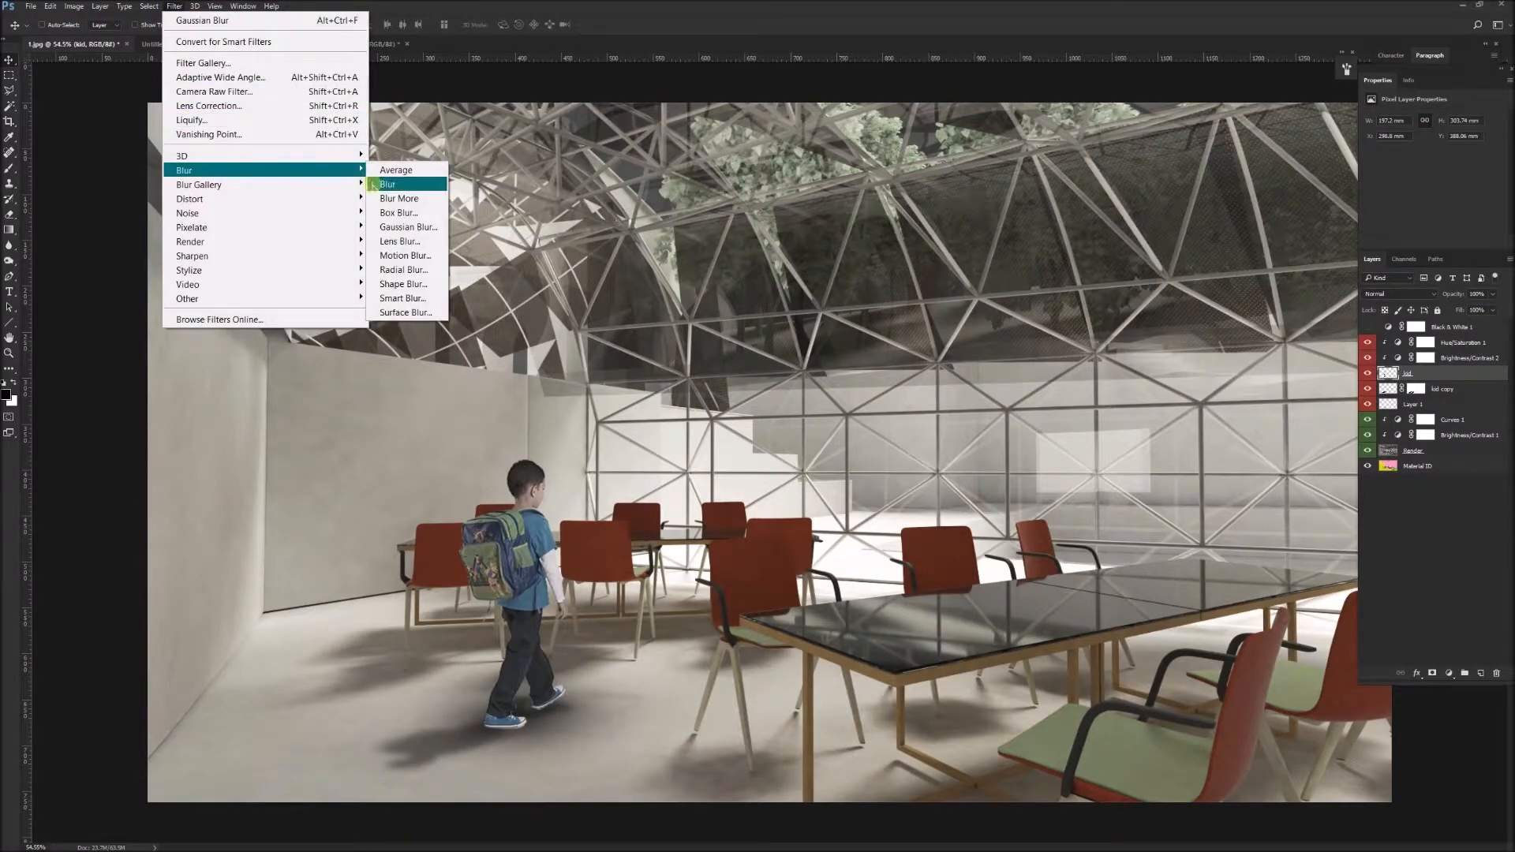
{"action": "left_click", "coordinate": [404, 255]}
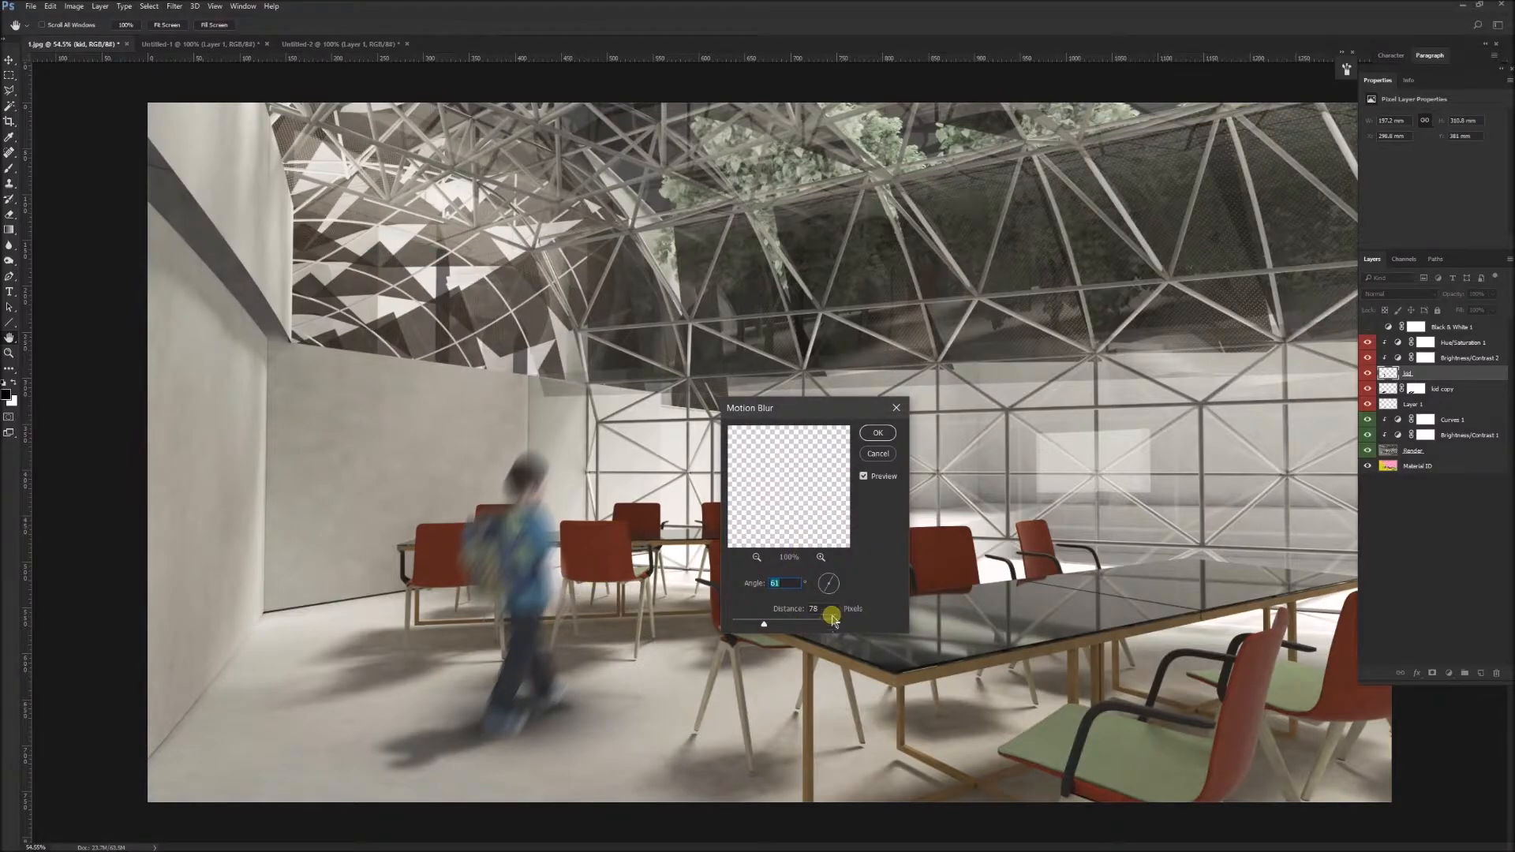
{"action": "left_click_drag", "start_coordinate": [842, 583], "coordinate": [845, 580]}
{"action": "left_click_drag", "start_coordinate": [763, 623], "coordinate": [744, 626]}
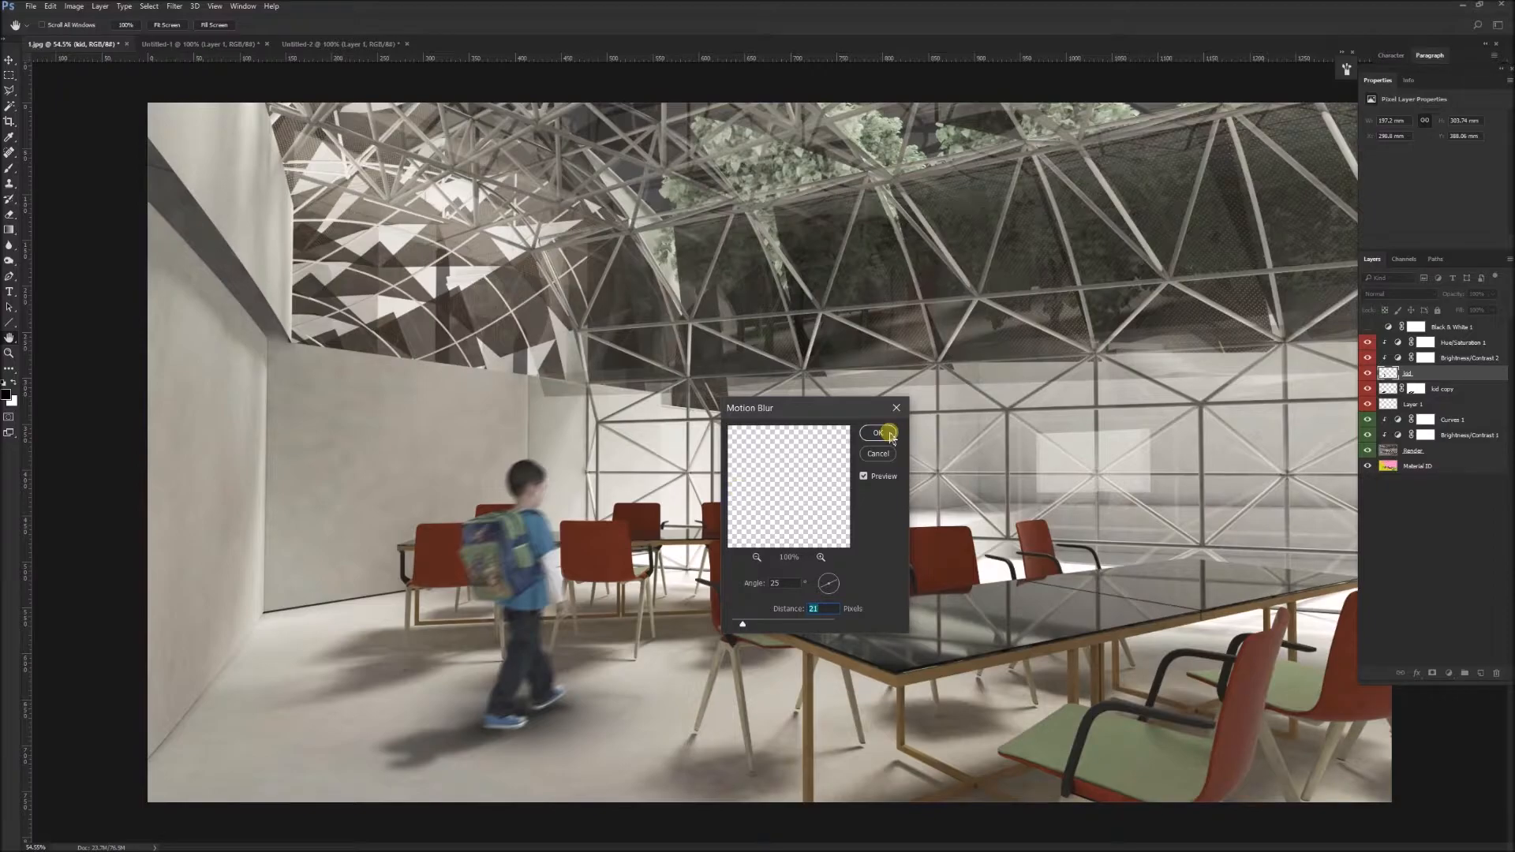
{"action": "left_click_drag", "start_coordinate": [845, 408], "coordinate": [885, 378]}
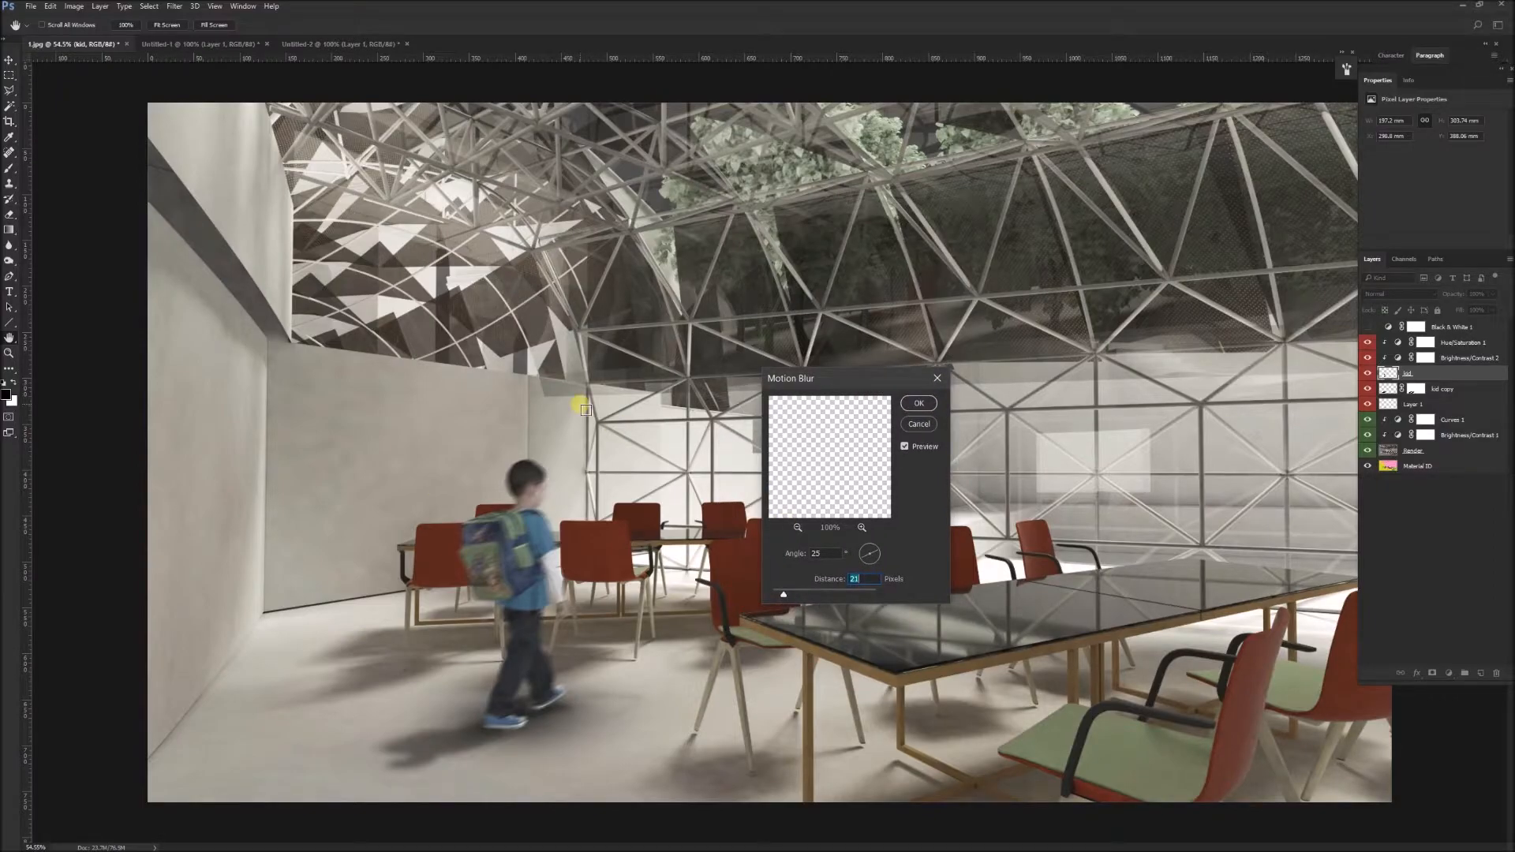
{"action": "left_click", "coordinate": [917, 405]}
Step: Examine how the motion-blurred boy and his shadow blend into the whole interior render at different magnifications
{"action": "scroll", "coordinate": [522, 528], "scroll_direction": "down", "scroll_amount": 3}
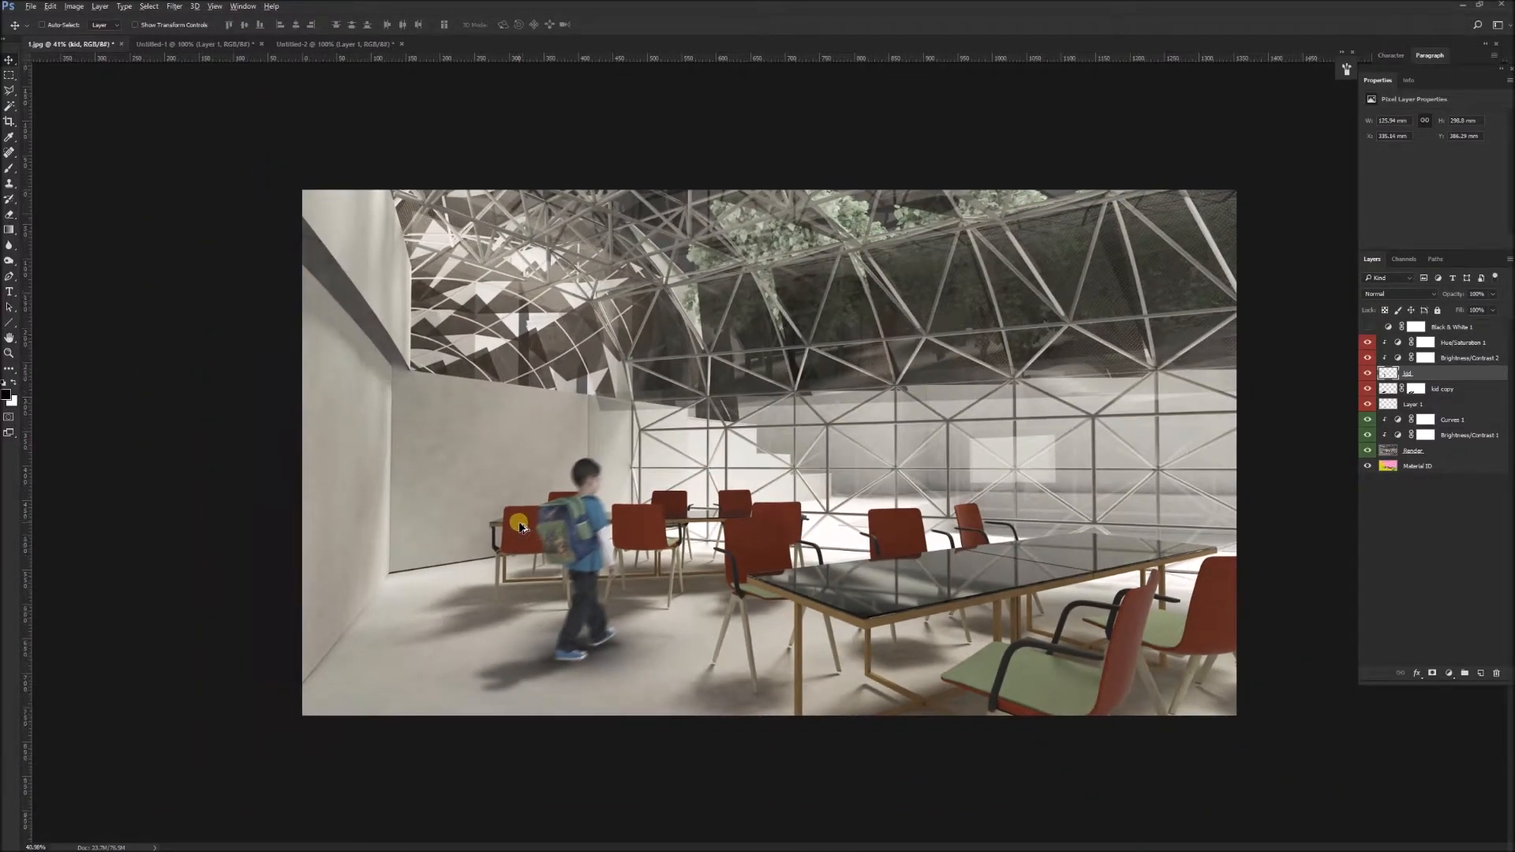
{"action": "scroll", "coordinate": [519, 527], "scroll_direction": "down", "scroll_amount": 2}
{"action": "scroll", "coordinate": [624, 539], "scroll_direction": "up", "scroll_amount": 4}
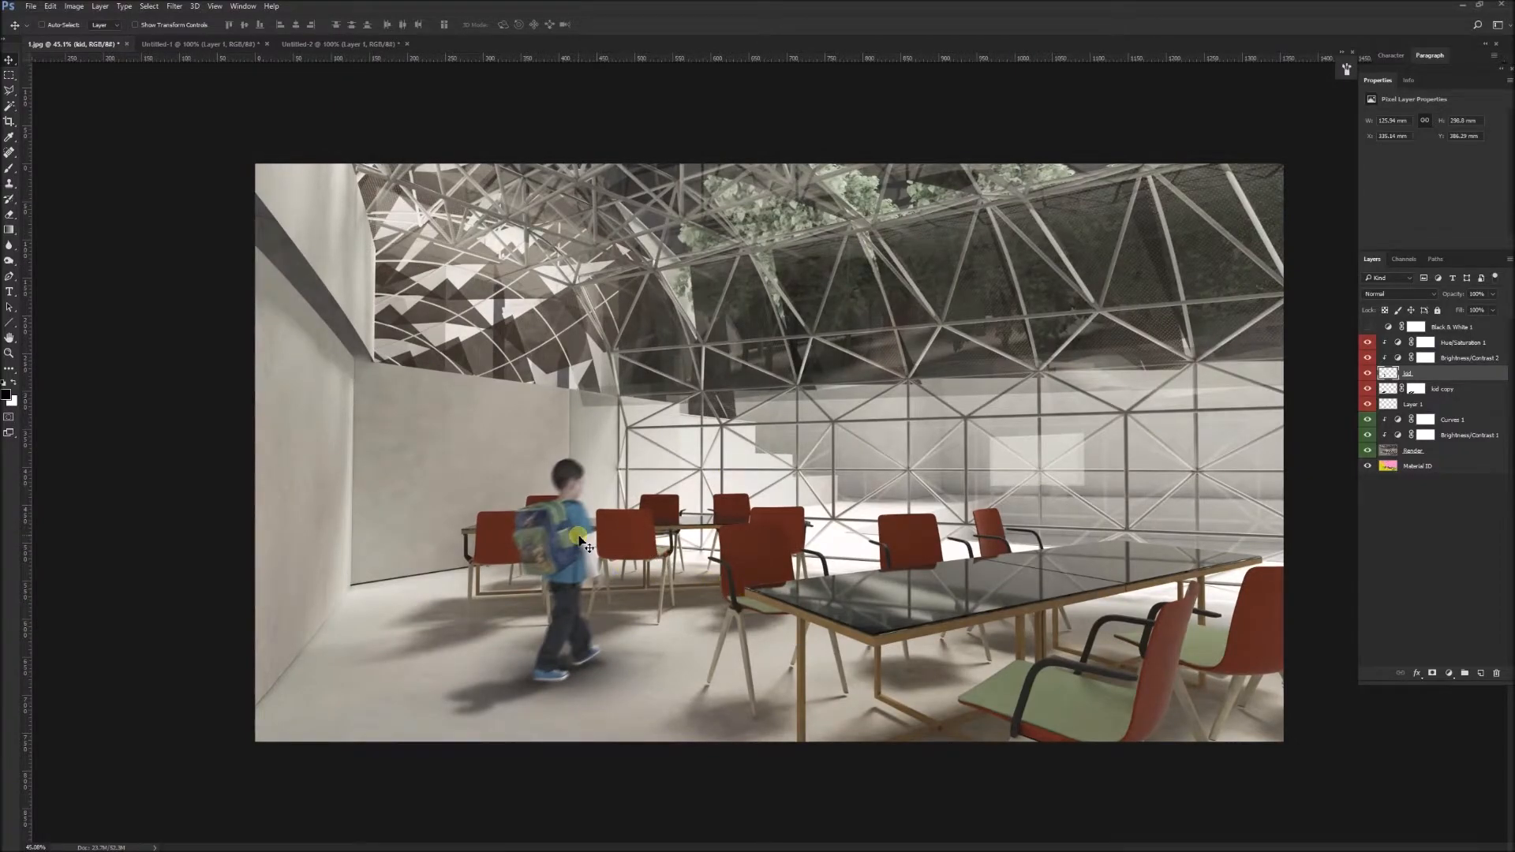
{"action": "scroll", "coordinate": [580, 541], "scroll_direction": "down", "scroll_amount": 2}
{"action": "scroll", "coordinate": [696, 567], "scroll_direction": "up", "scroll_amount": 1}
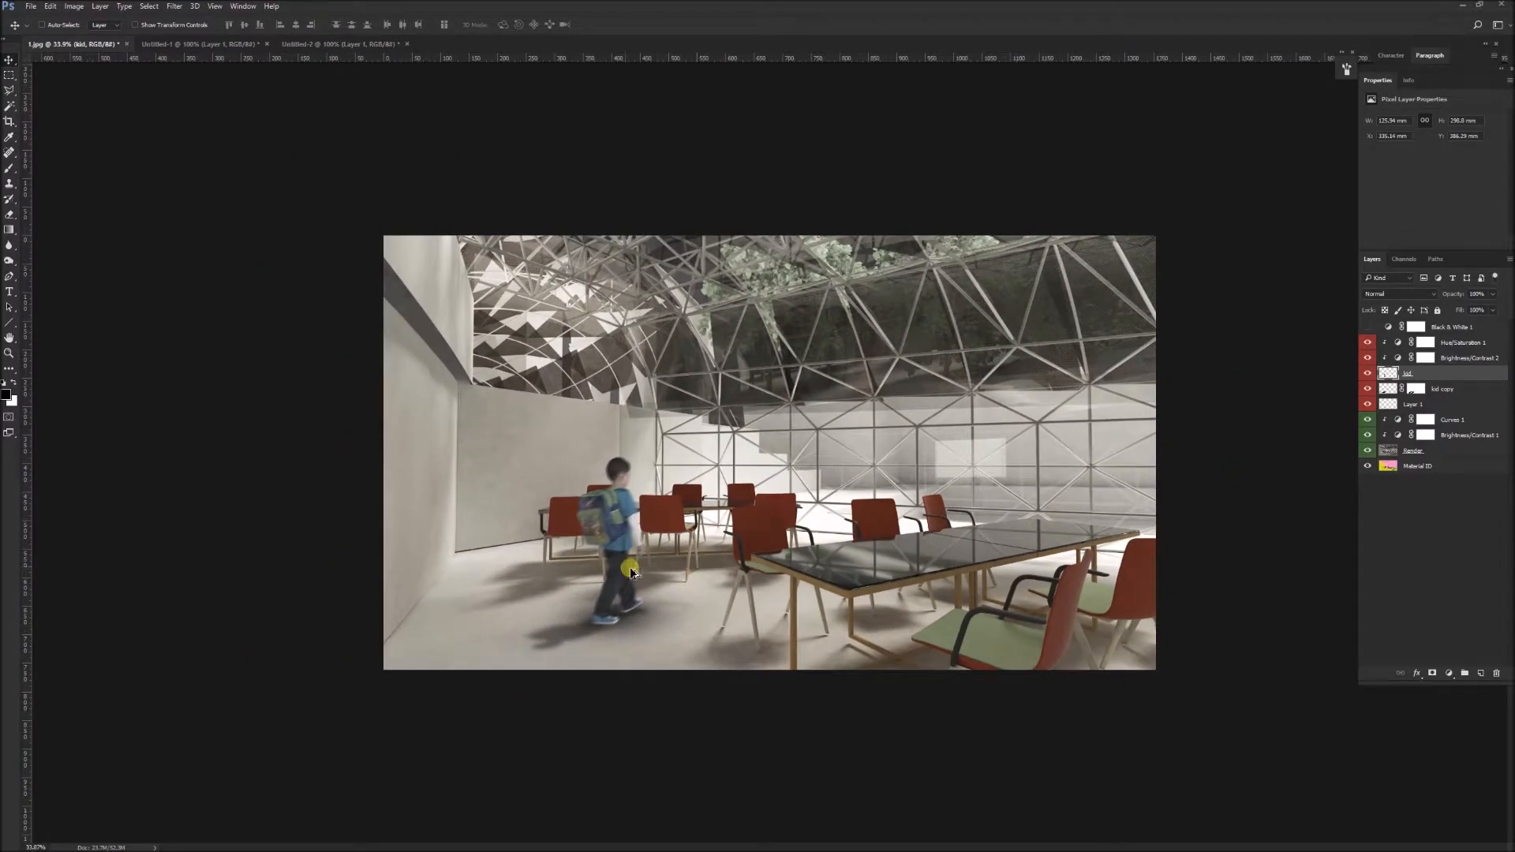
{"action": "scroll", "coordinate": [630, 567], "scroll_direction": "up", "scroll_amount": 2}
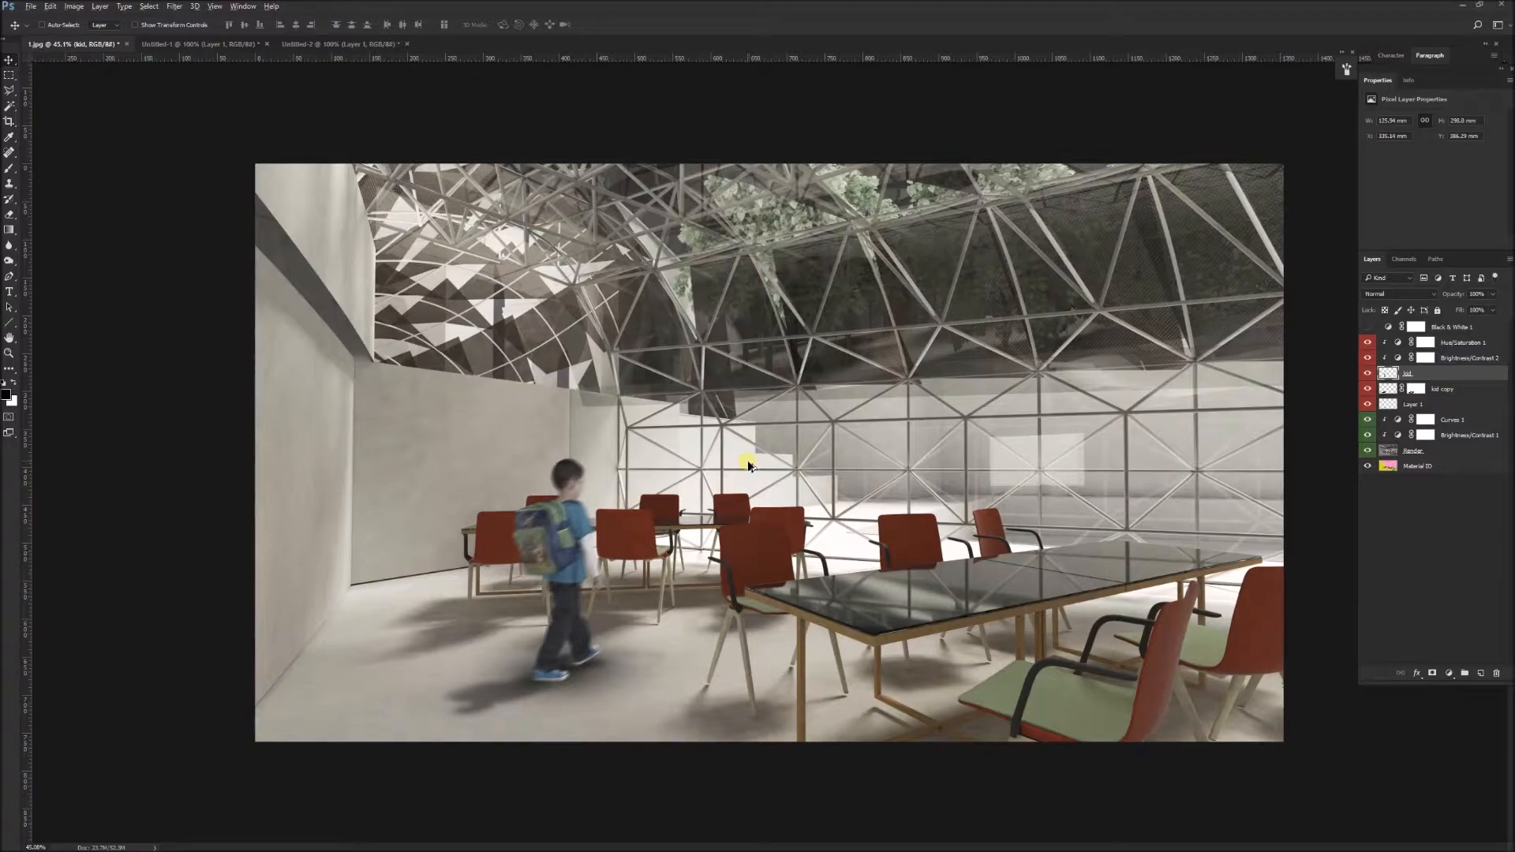
{"action": "scroll", "coordinate": [746, 461], "scroll_direction": "down", "scroll_amount": 3}
{"action": "scroll", "coordinate": [851, 529], "scroll_direction": "up", "scroll_amount": 2}
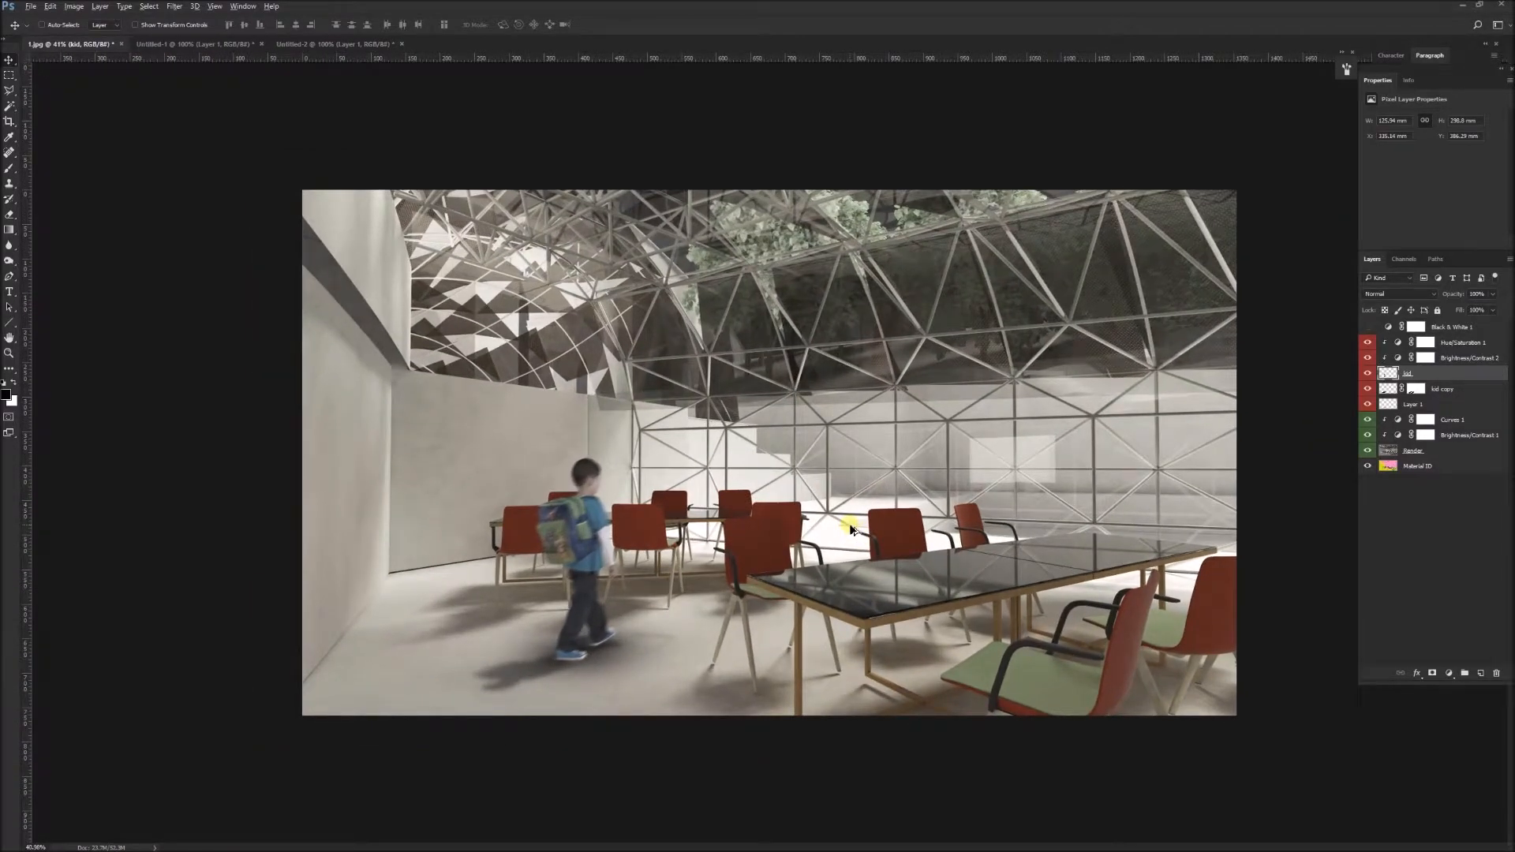
{"action": "scroll", "coordinate": [850, 528], "scroll_direction": "up", "scroll_amount": 1}
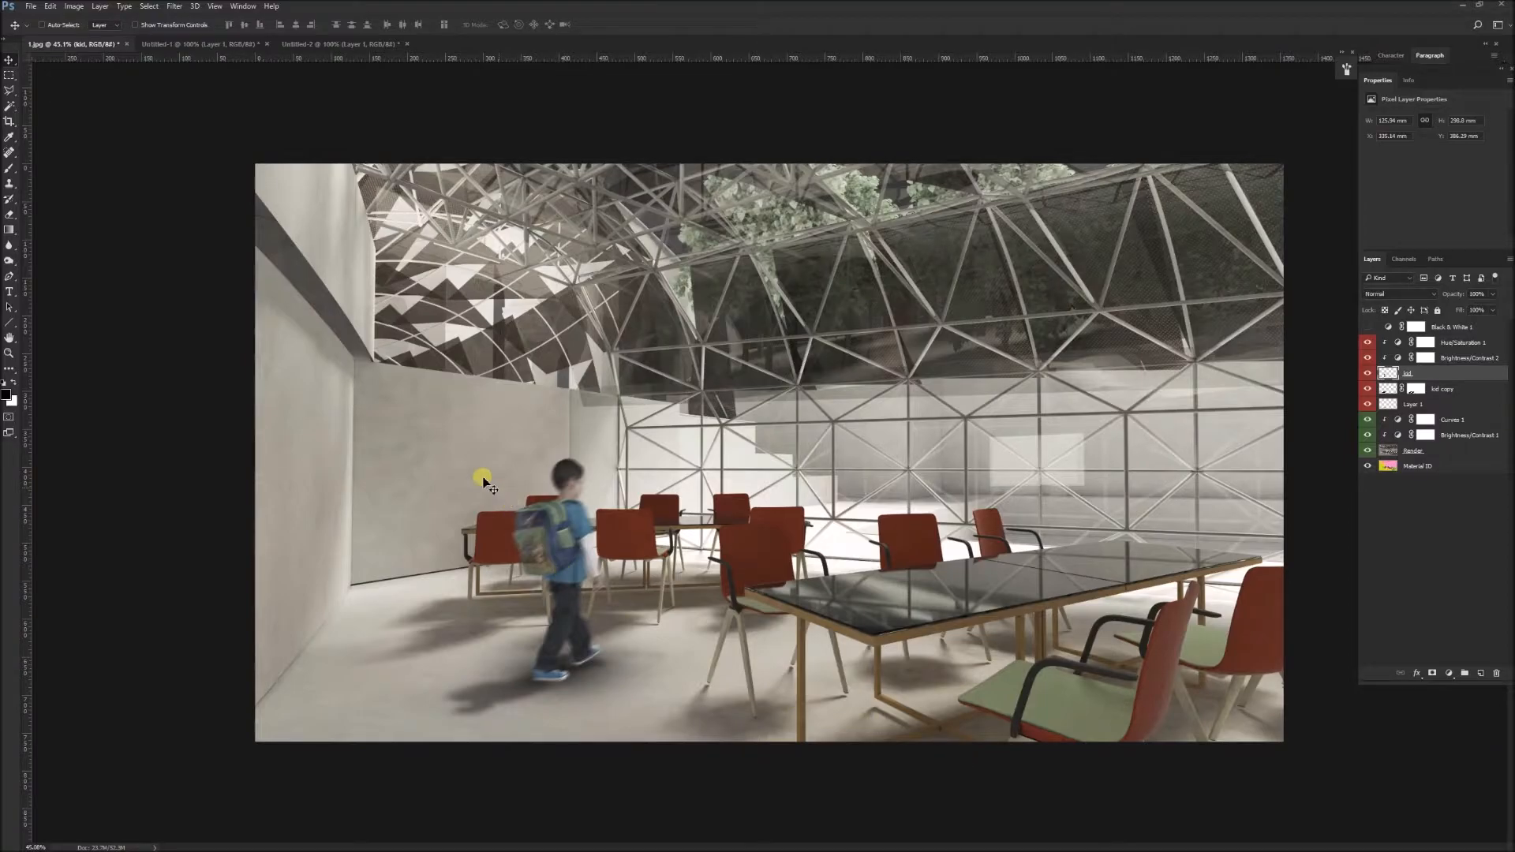
{"action": "scroll", "coordinate": [328, 519], "scroll_direction": "up", "scroll_amount": 3}
{"action": "scroll", "coordinate": [329, 518], "scroll_direction": "down", "scroll_amount": 1}
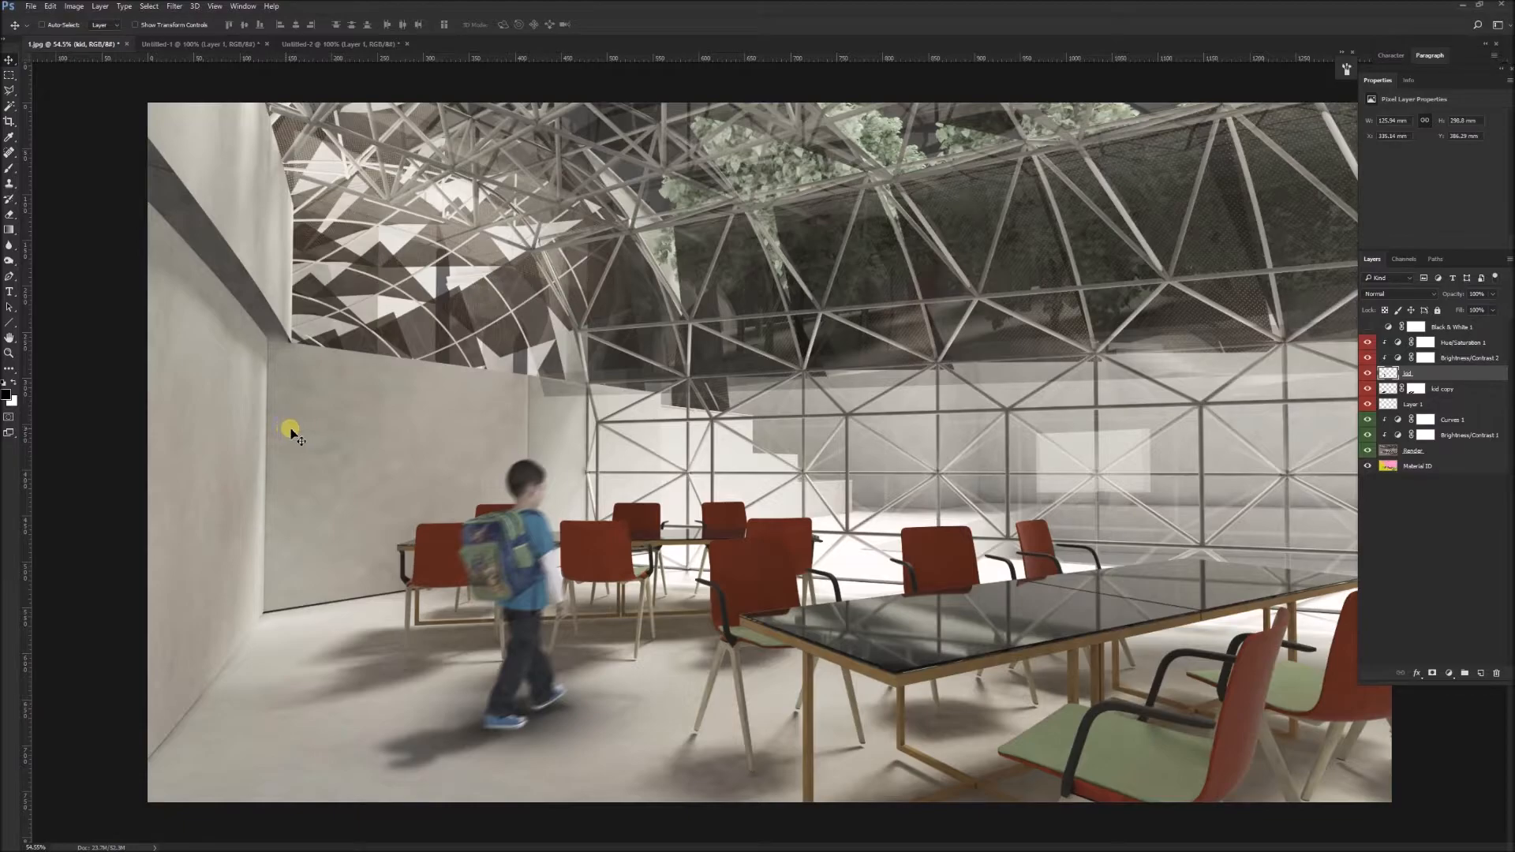
Step: Copy the white brick texture from Untitled-2 into the 1.jpg render and position it over the rear wall behind the boy
{"action": "left_click", "coordinate": [300, 44]}
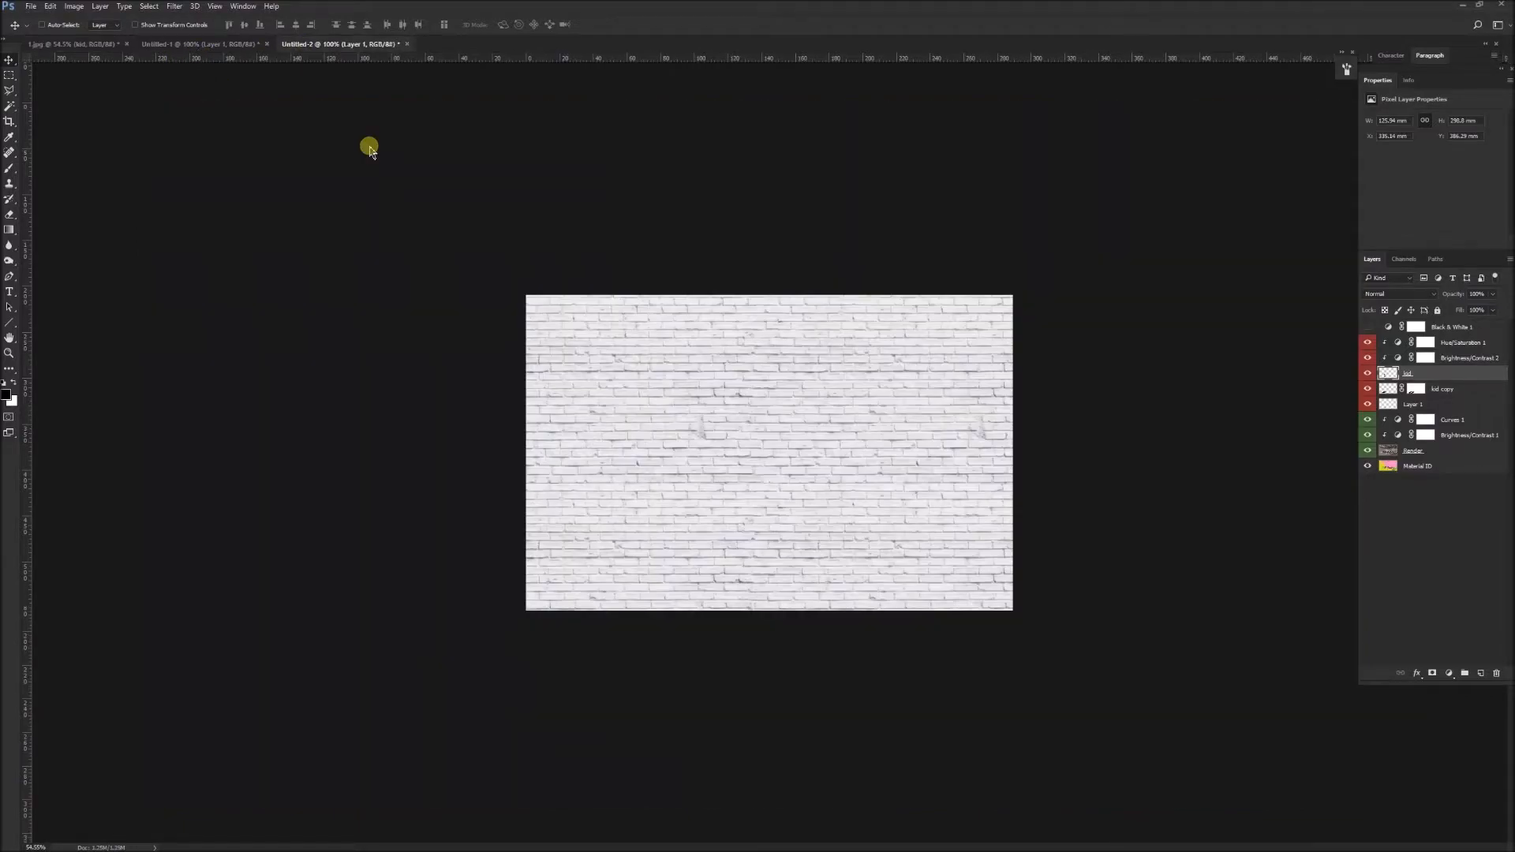
{"action": "left_click_drag", "start_coordinate": [626, 416], "coordinate": [418, 463]}
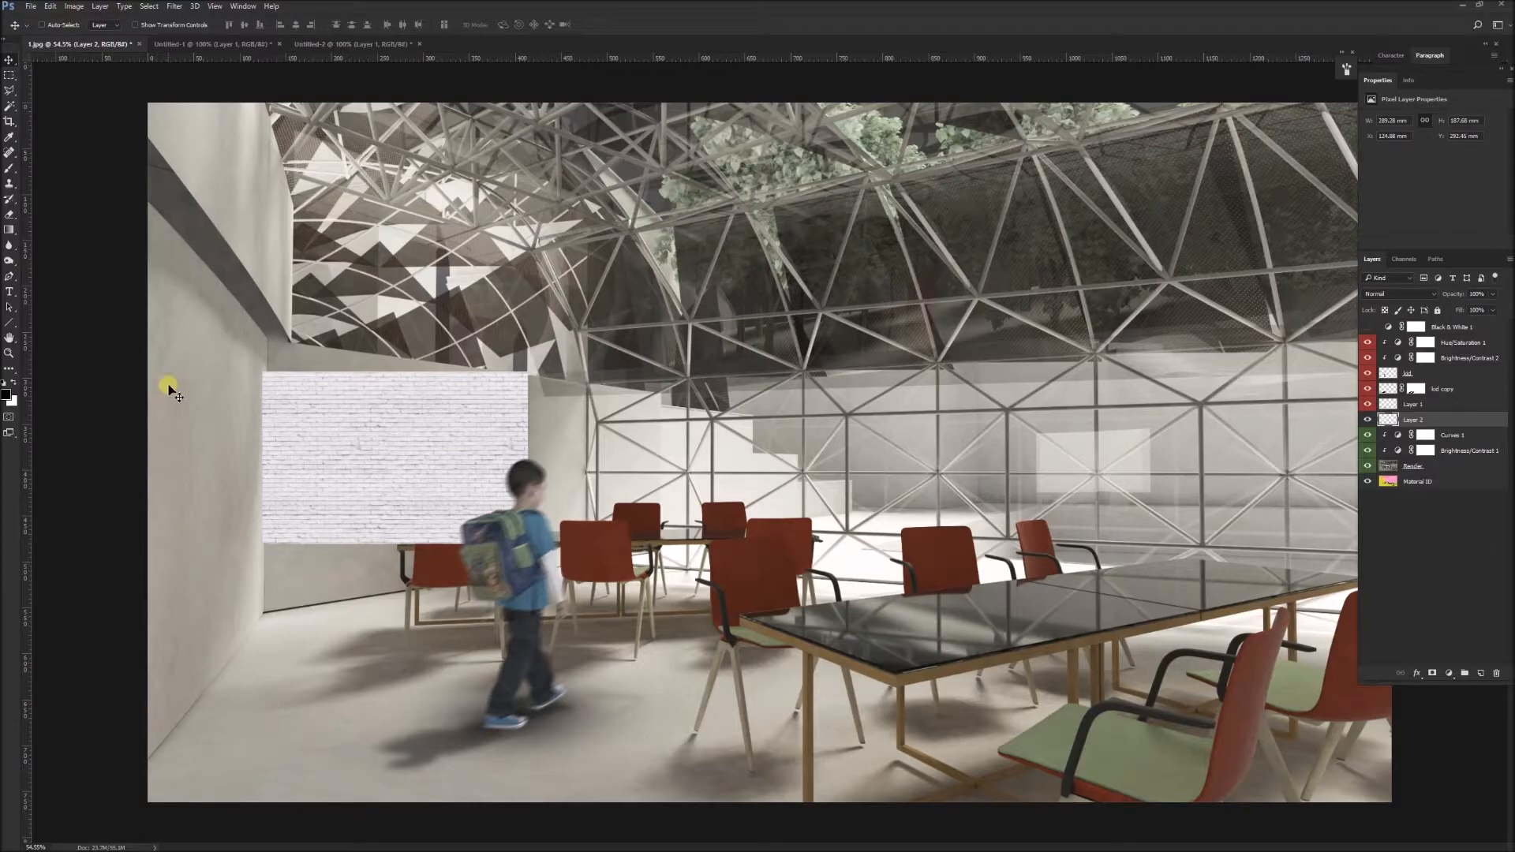
{"action": "left_click_drag", "start_coordinate": [354, 426], "coordinate": [407, 457]}
{"action": "left_click_drag", "start_coordinate": [425, 478], "coordinate": [473, 481]}
{"action": "scroll", "coordinate": [473, 483], "scroll_direction": "up", "scroll_amount": 3}
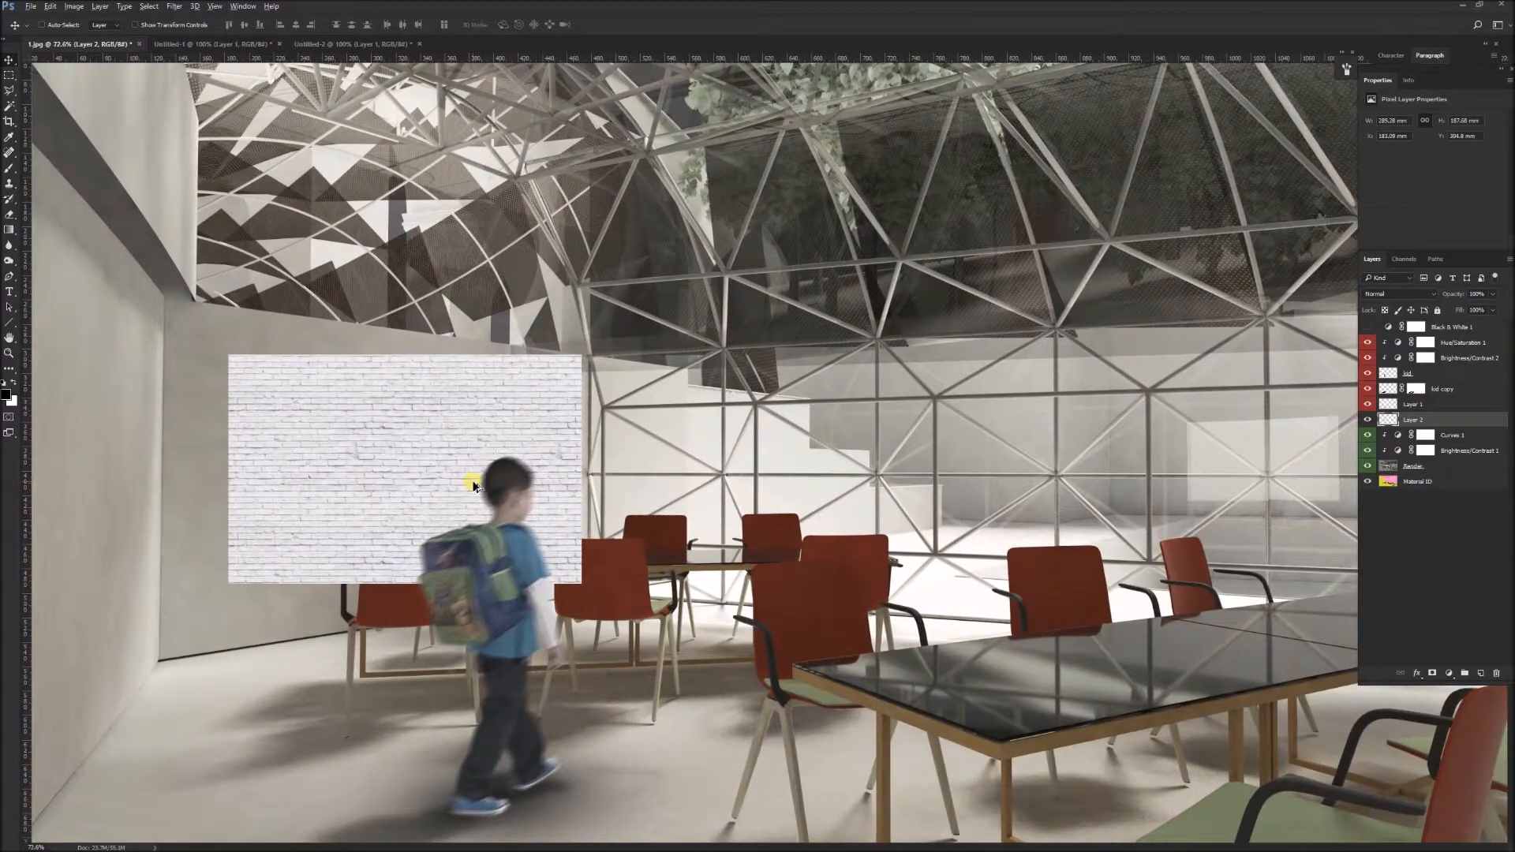
{"action": "scroll", "coordinate": [473, 484], "scroll_direction": "up", "scroll_amount": 1}
{"action": "left_click_drag", "start_coordinate": [546, 397], "coordinate": [556, 401]}
Step: Duplicate the brick texture layer and offset the copy horizontally so the bricks extend to the rear wall's left corner
{"action": "key", "text": "ctrl+t"}
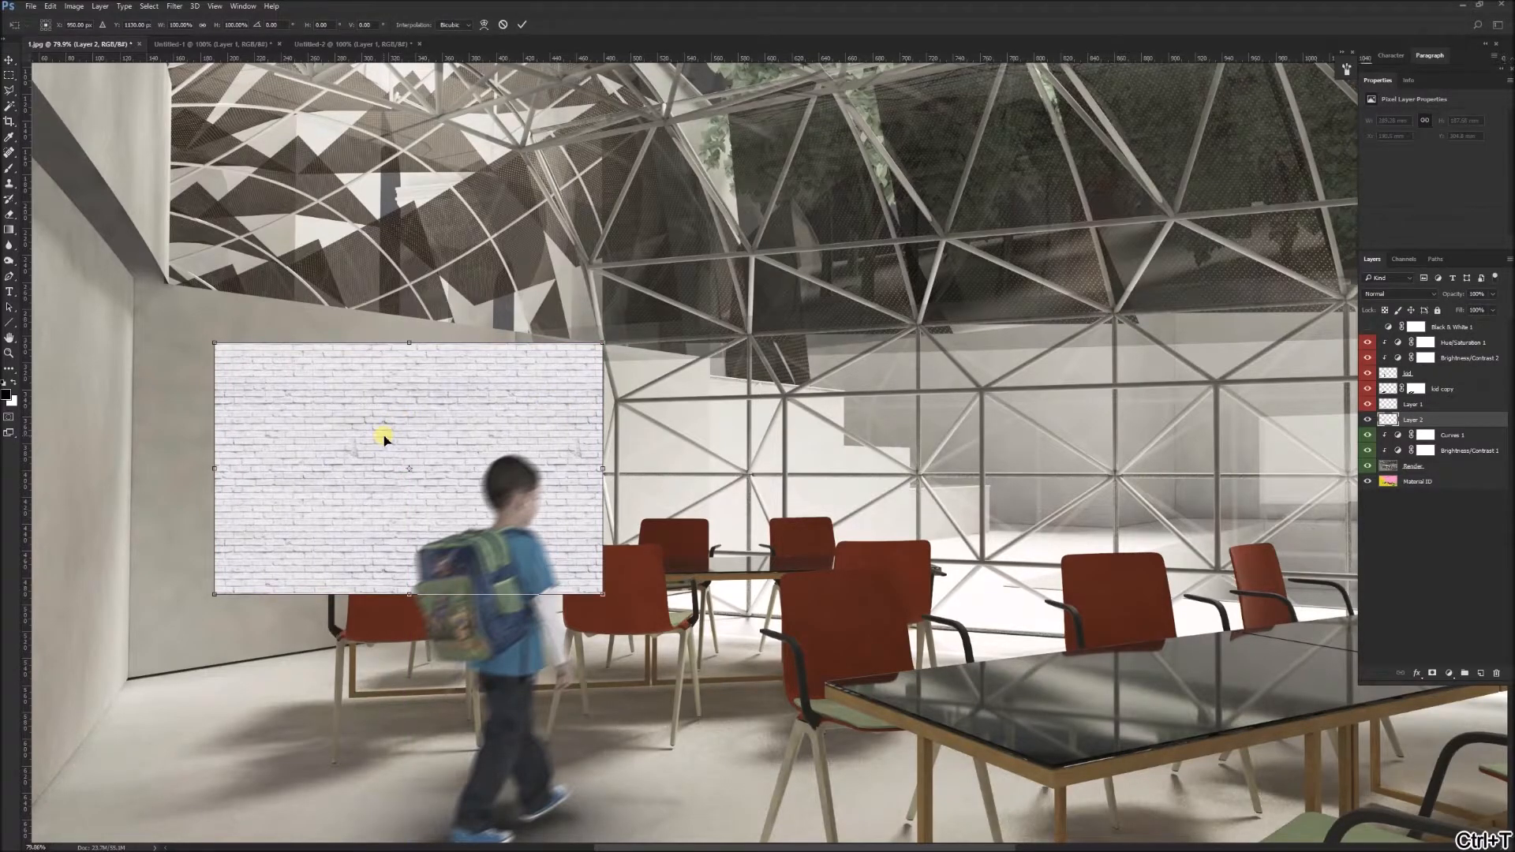
{"action": "double_click", "coordinate": [384, 443]}
{"action": "left_click_drag", "start_coordinate": [386, 456], "coordinate": [300, 451]}
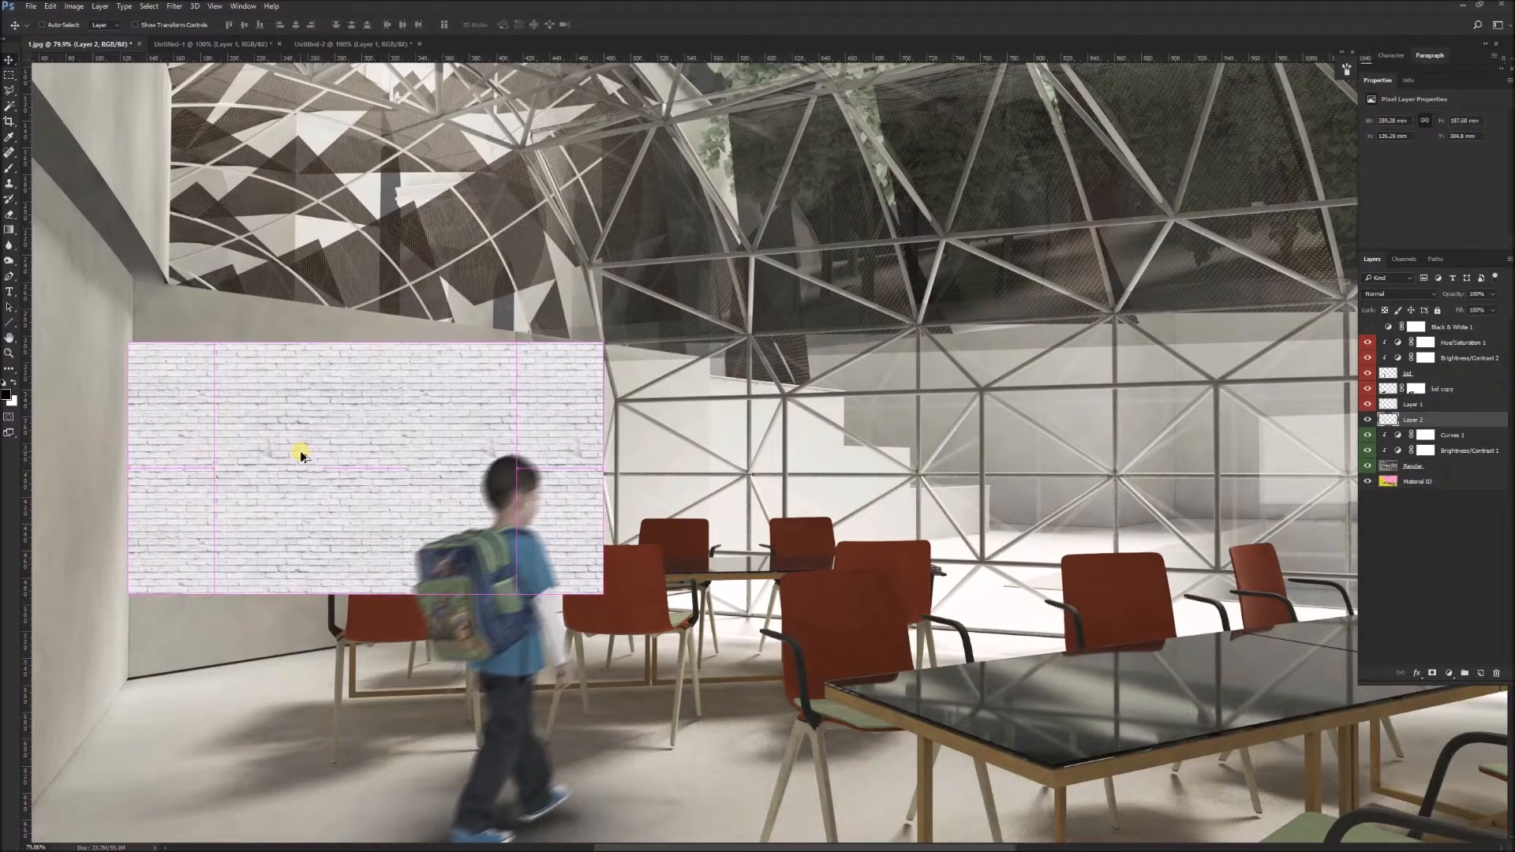
{"action": "key", "text": "ctrl+j"}
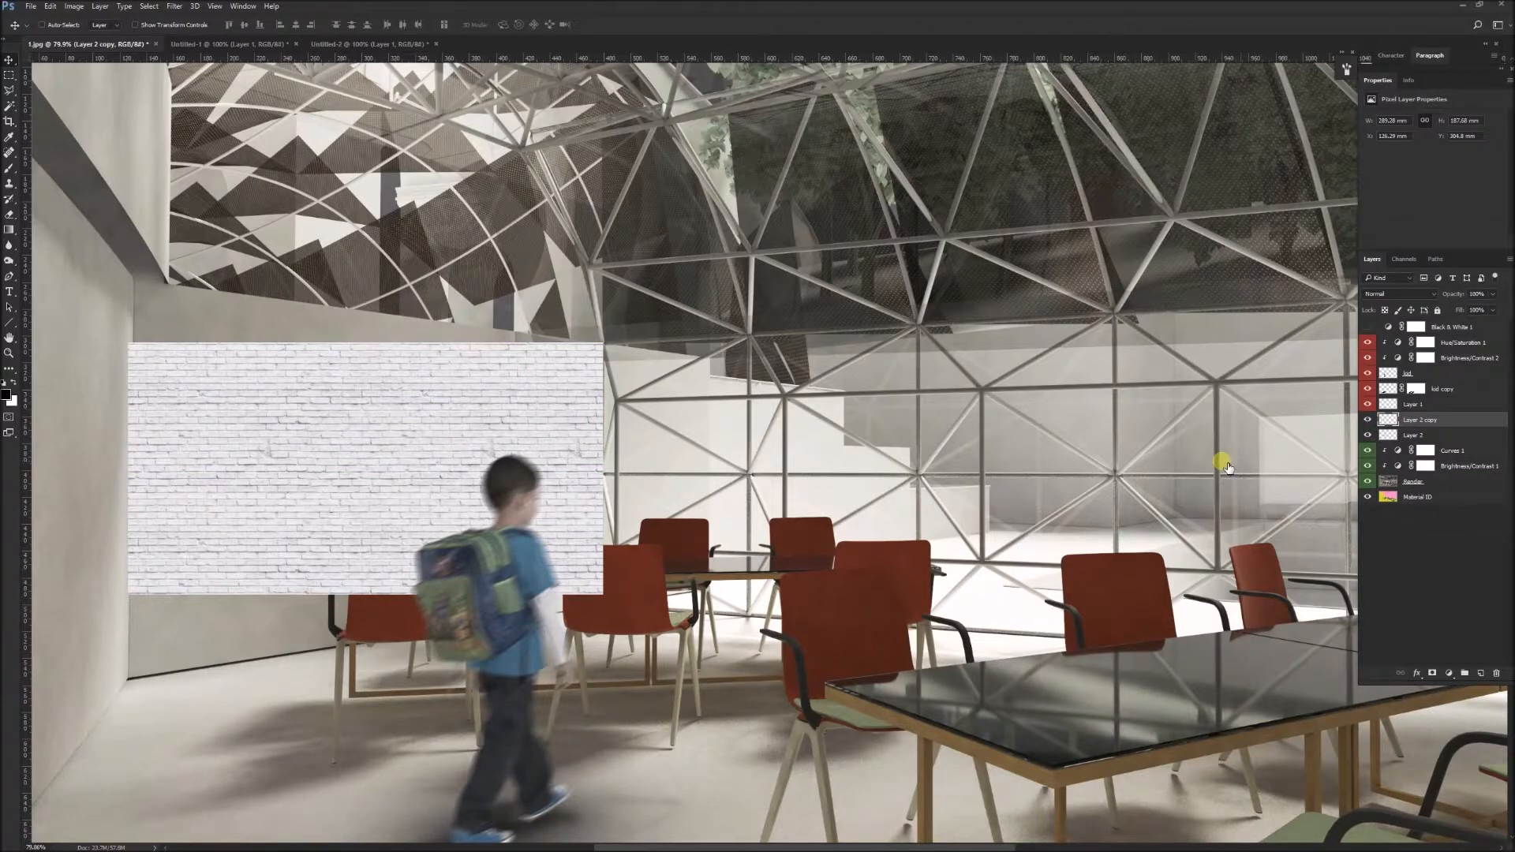
Step: Merge the two brick texture layers into one and toggle the merged layer's visibility to check it
{"action": "left_click", "coordinate": [1443, 434], "text": "shift"}
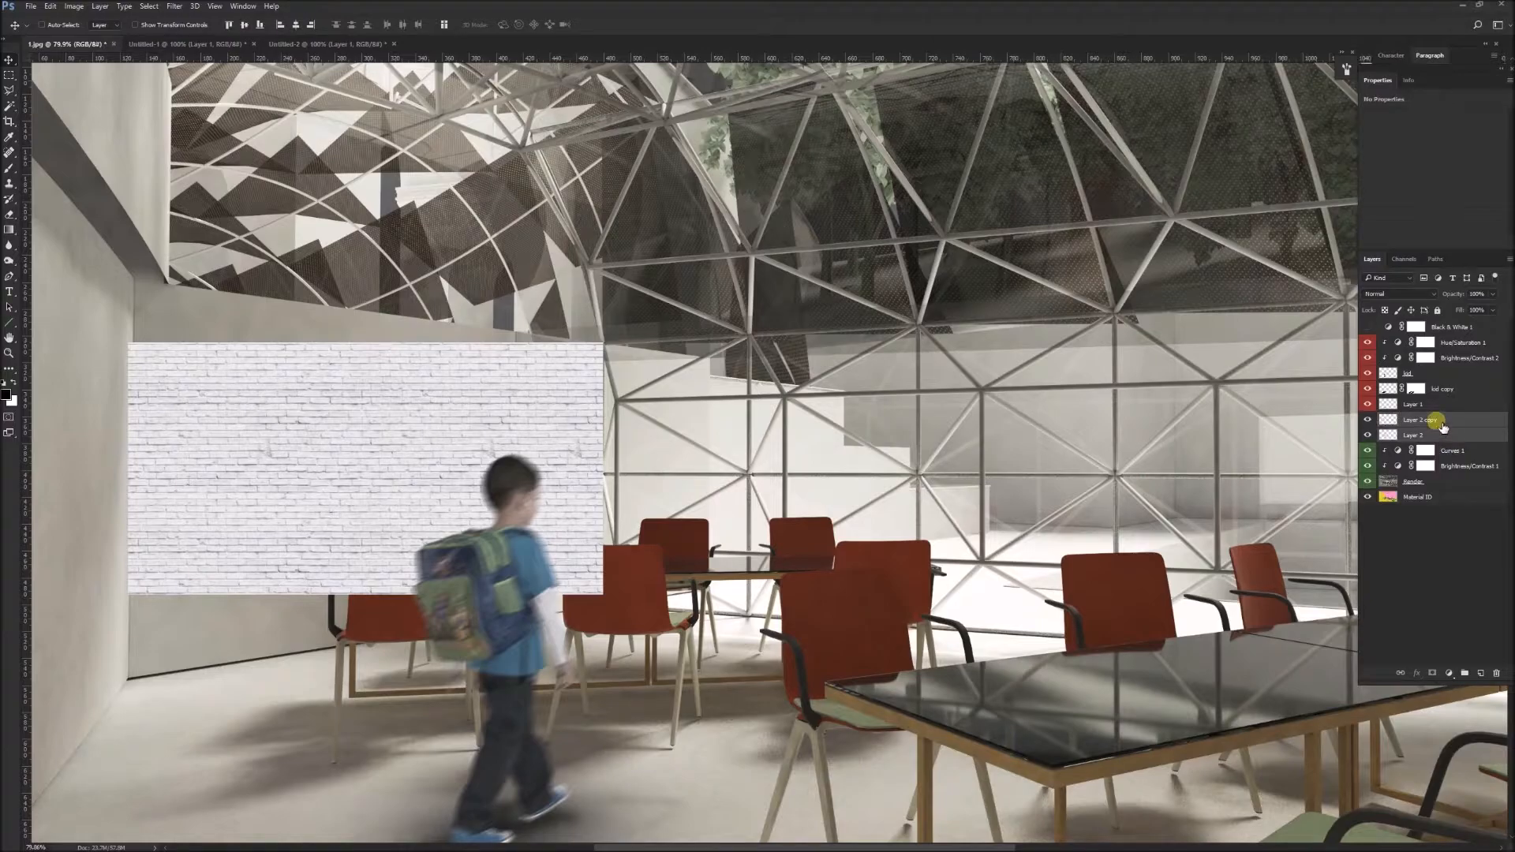
{"action": "right_click", "coordinate": [1443, 427]}
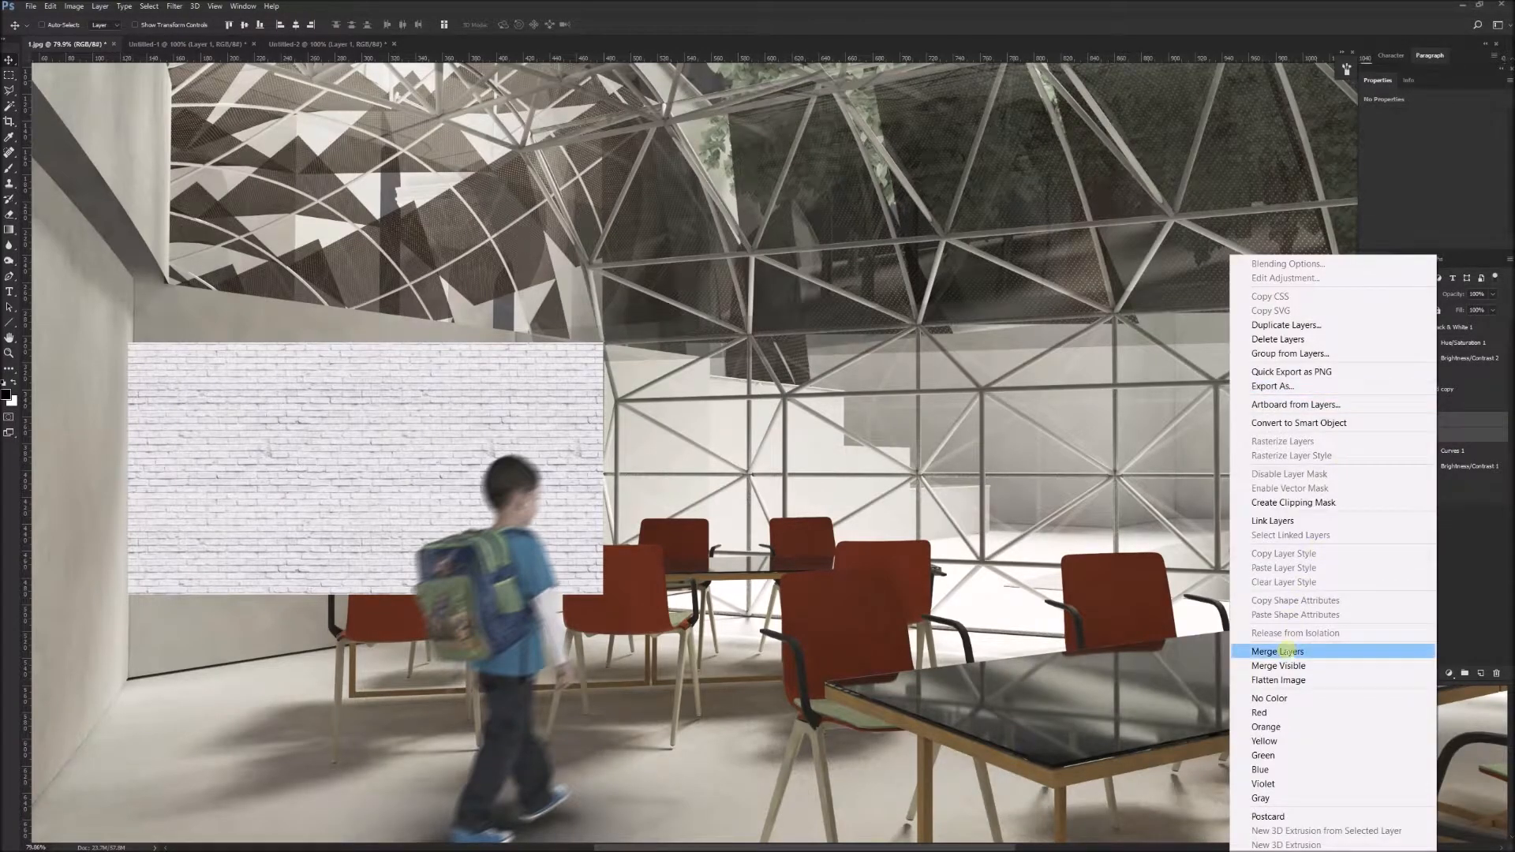
{"action": "left_click", "coordinate": [1288, 653]}
{"action": "left_click", "coordinate": [1367, 420]}
{"action": "left_click", "coordinate": [1367, 420]}
Step: Skew the merged brick texture so its upper and lower edges follow the rear wall's perspective down to the floor line
{"action": "key", "text": "ctrl+t"}
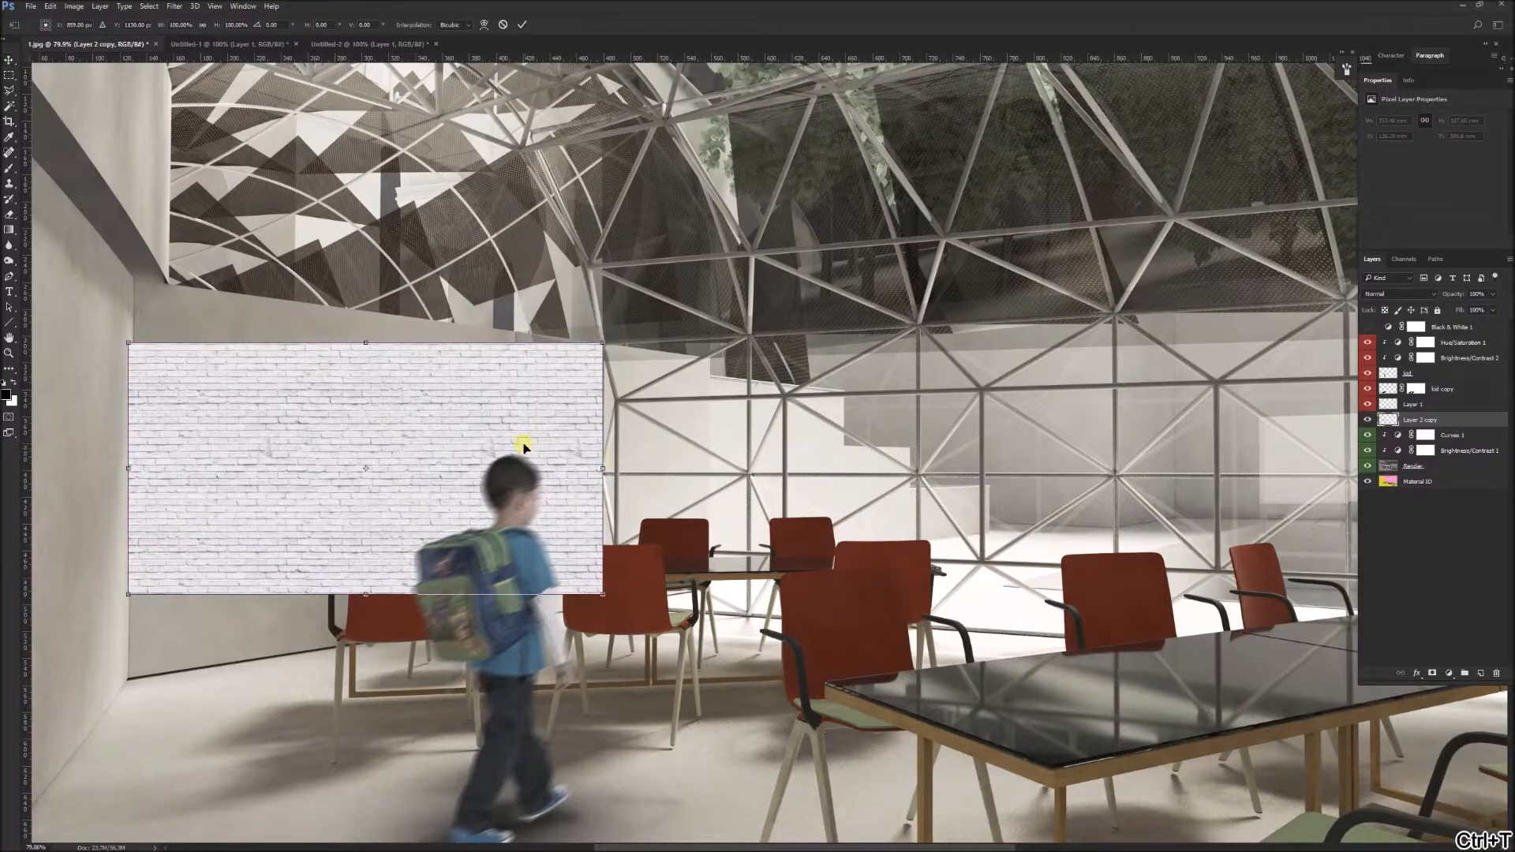
{"action": "right_click", "coordinate": [294, 407]}
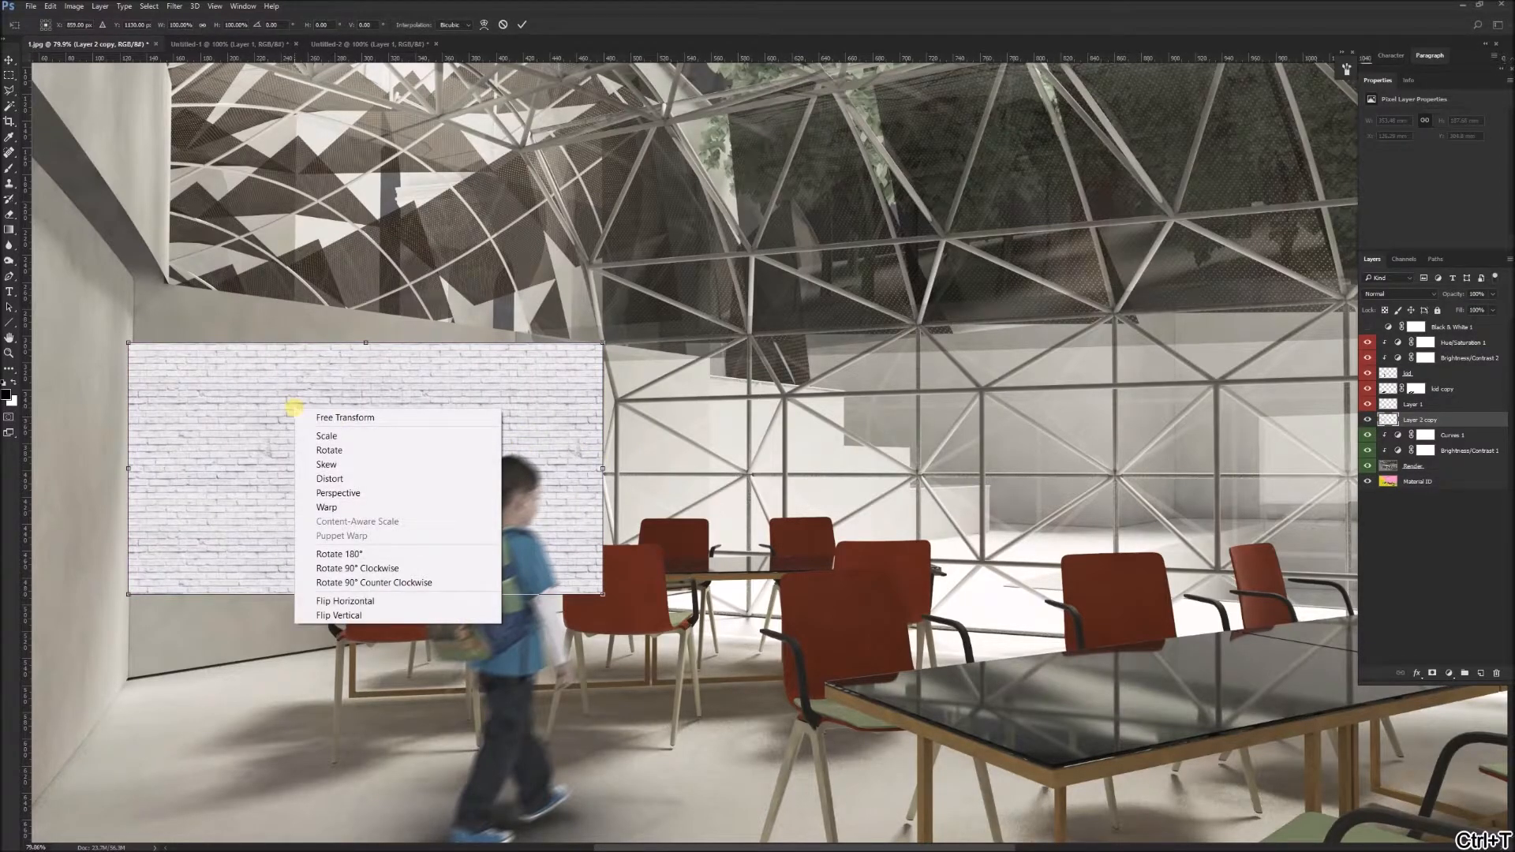
{"action": "left_click", "coordinate": [328, 465]}
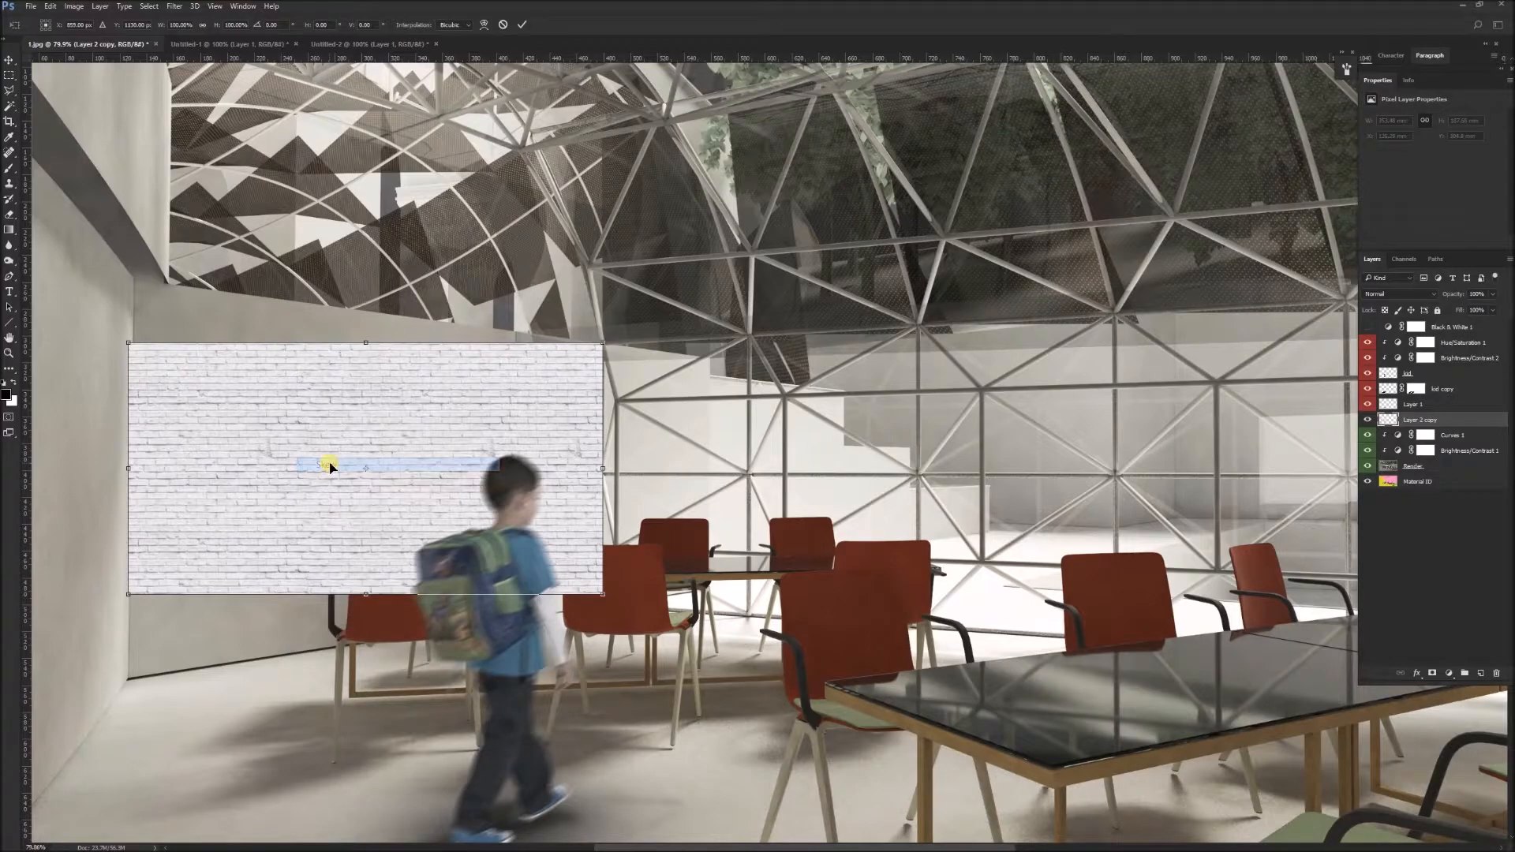
{"action": "left_click_drag", "start_coordinate": [129, 339], "coordinate": [129, 281]}
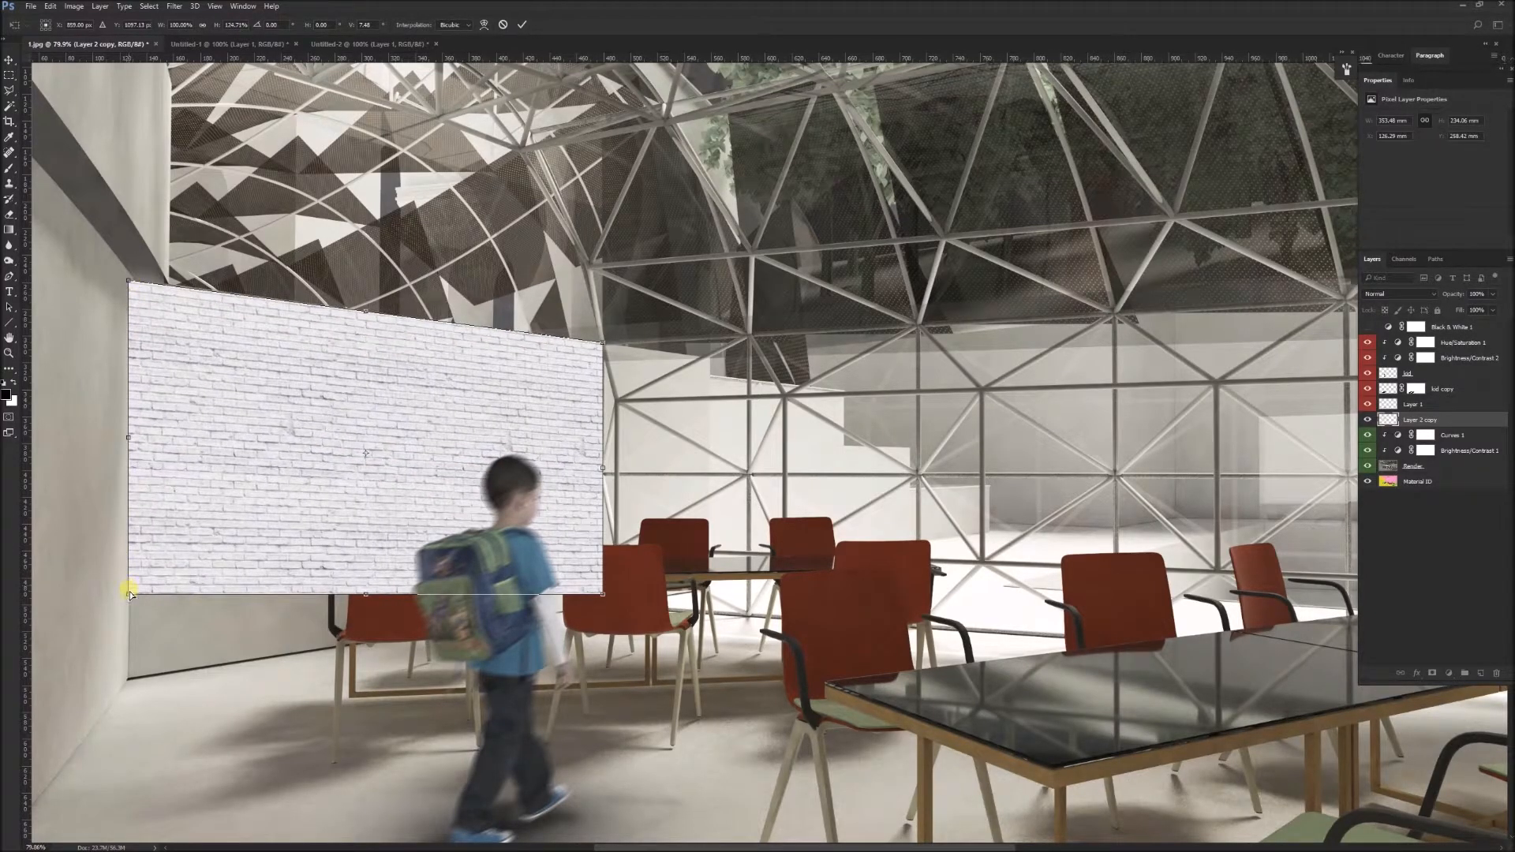
{"action": "left_click_drag", "start_coordinate": [131, 600], "coordinate": [129, 680]}
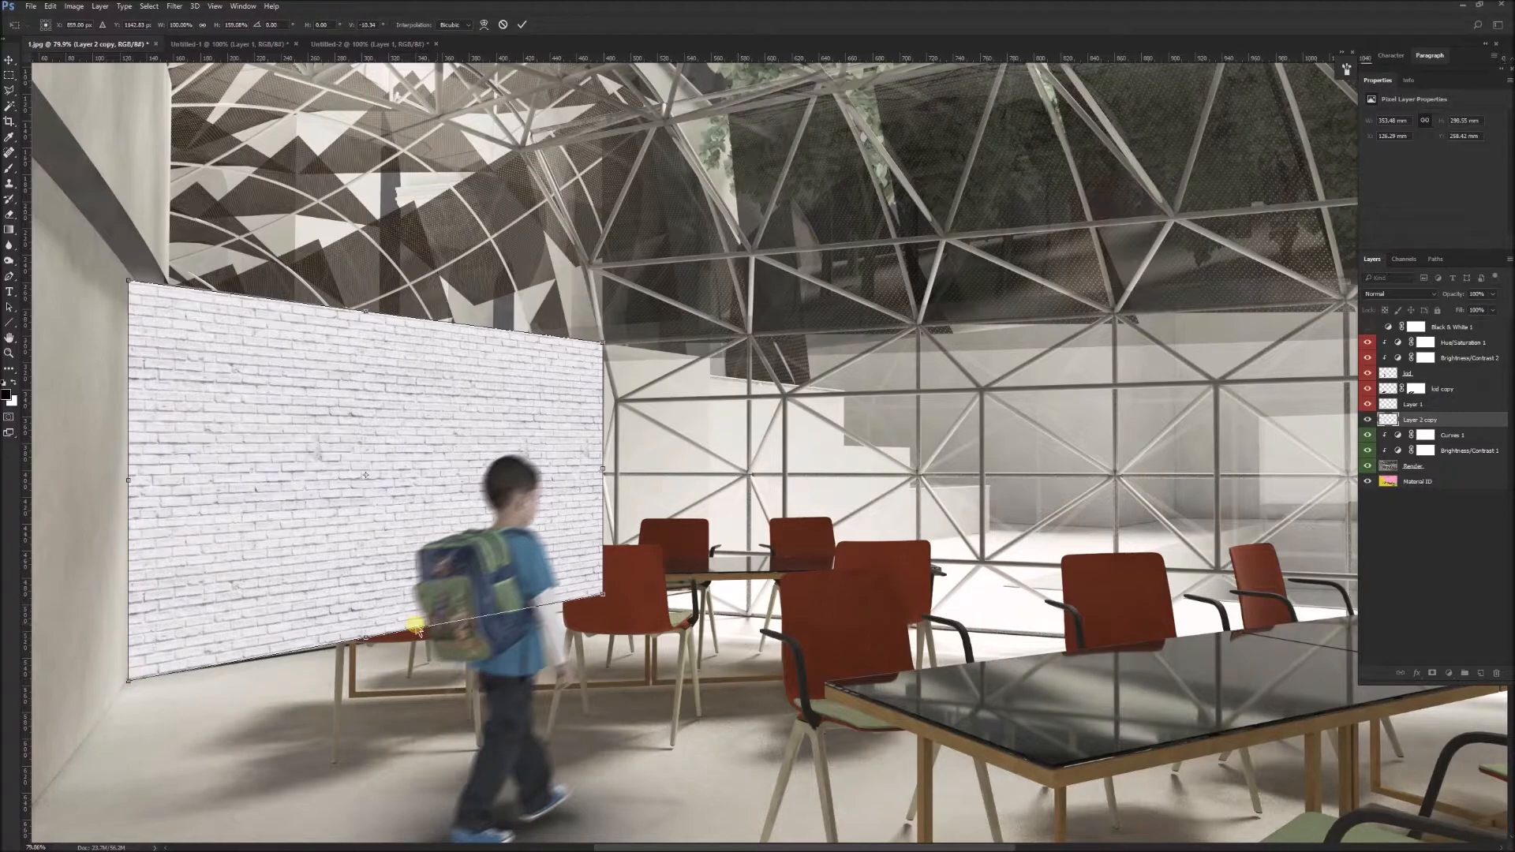
{"action": "left_click_drag", "start_coordinate": [603, 598], "coordinate": [603, 610]}
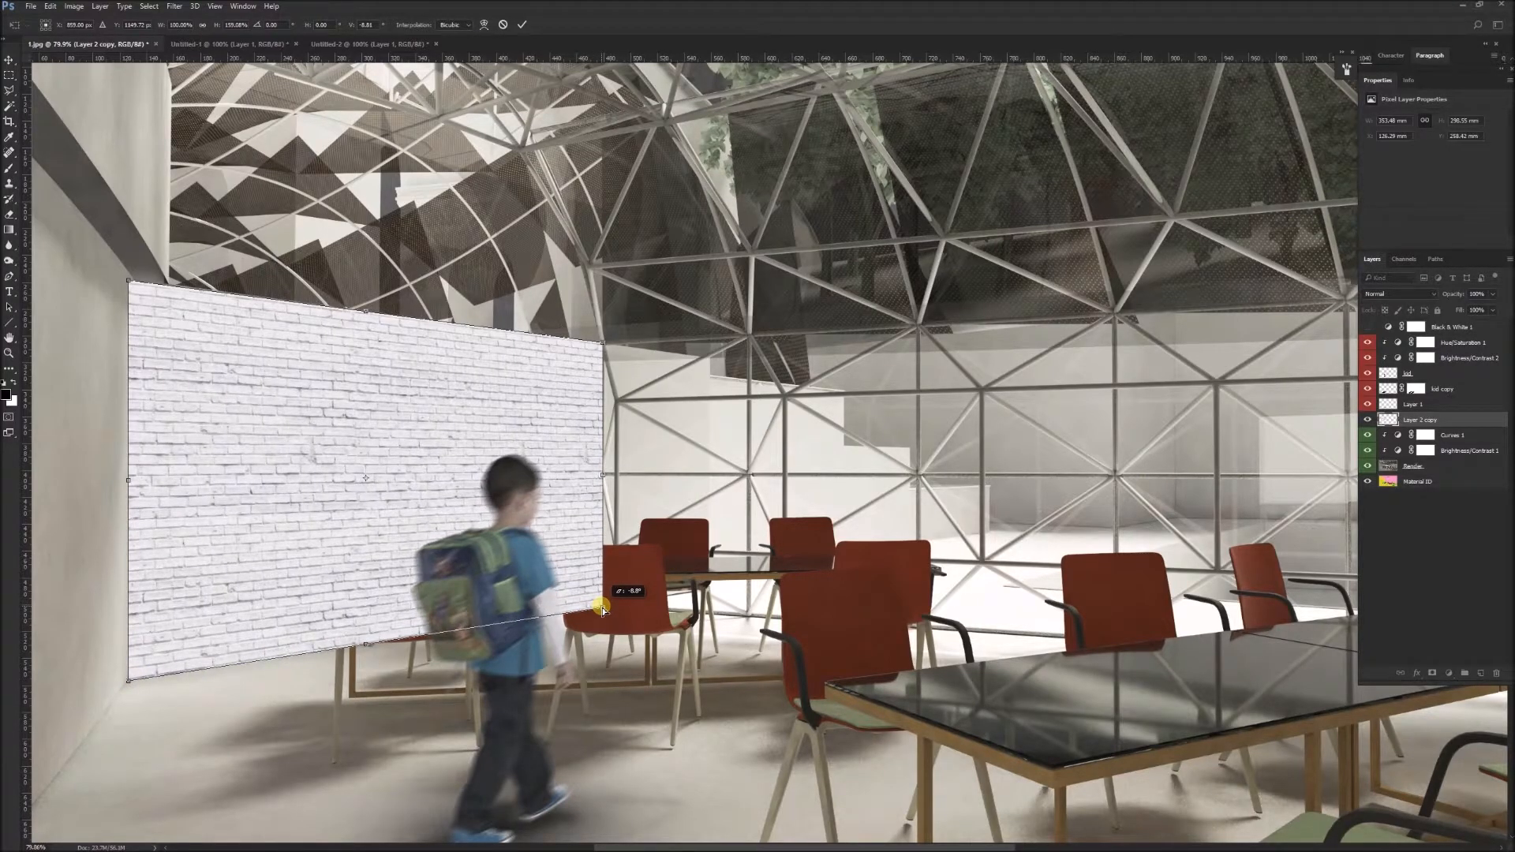
{"action": "scroll", "coordinate": [397, 537], "scroll_direction": "down", "scroll_amount": 5}
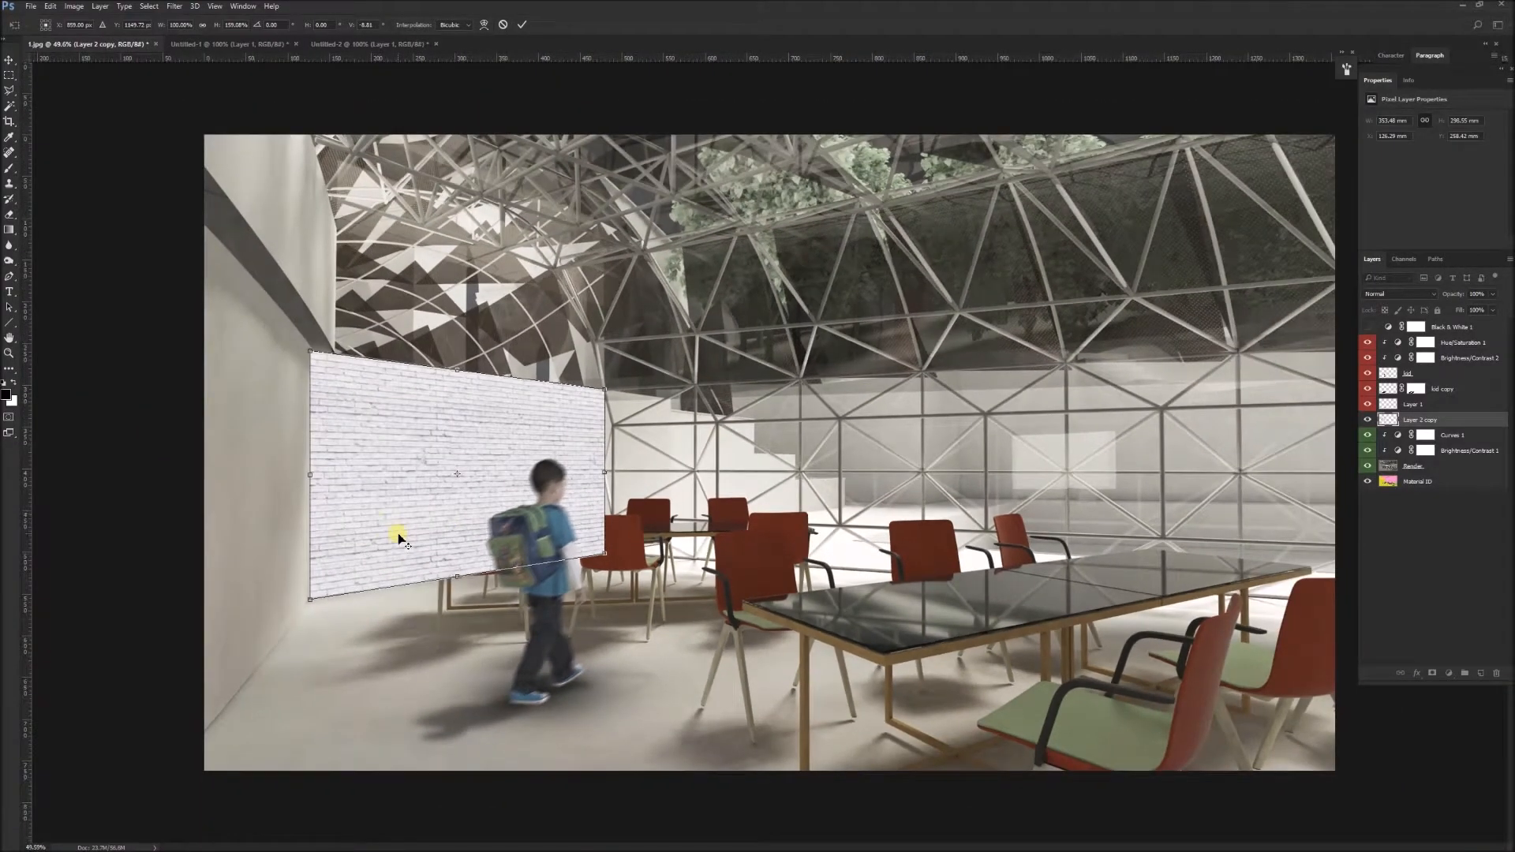
{"action": "key", "text": "alt+space"}
{"action": "key", "text": "Escape"}
{"action": "key", "text": "Return"}
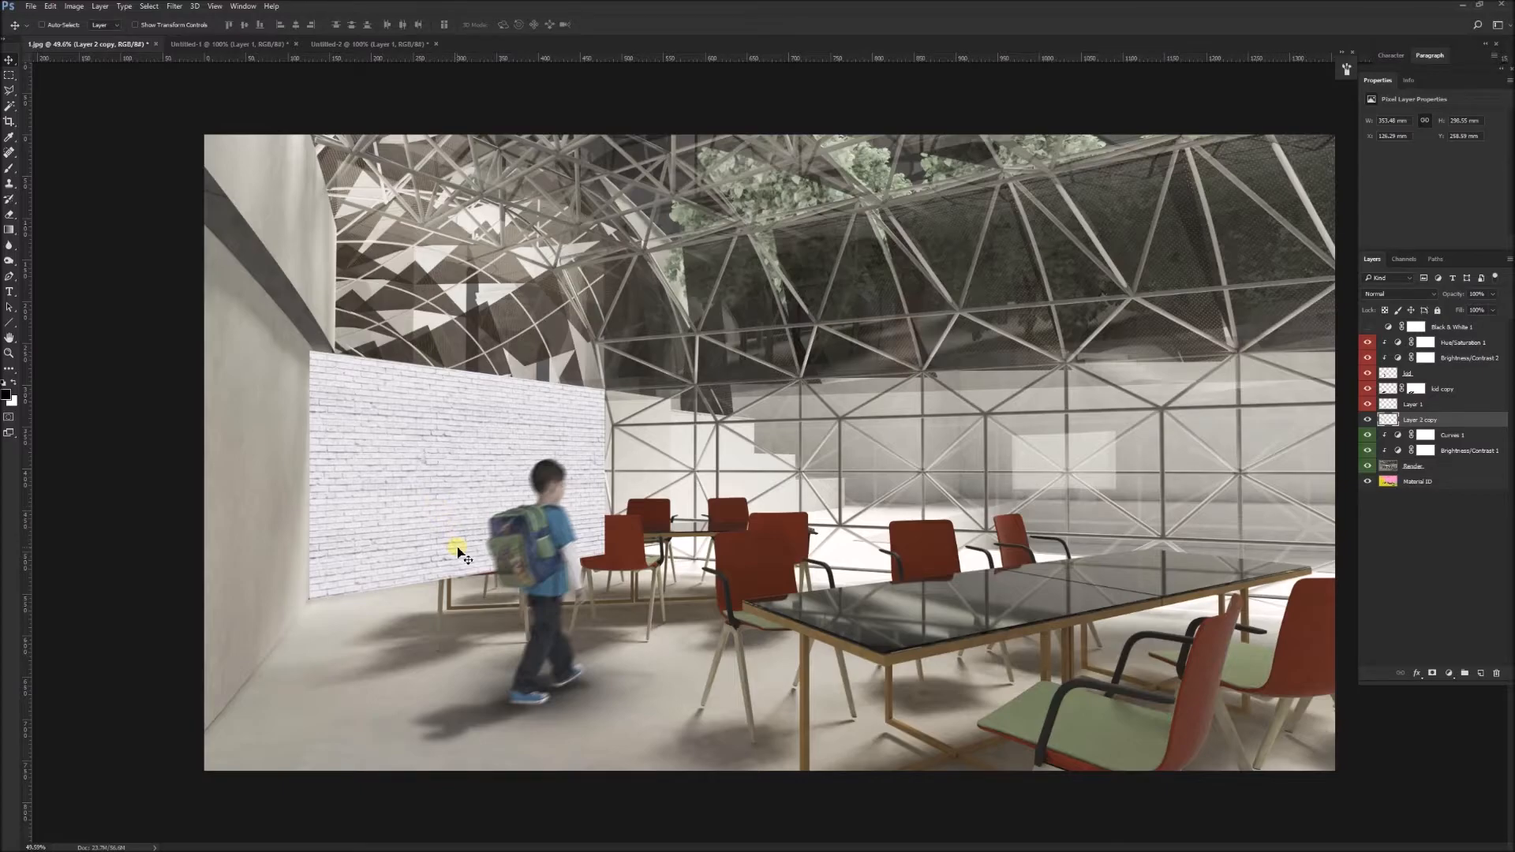
Step: Hide the brick texture layer after comparing it with the wall, and move the Material ID layer to just below Black & White 1
{"action": "scroll", "coordinate": [458, 550], "scroll_direction": "up", "scroll_amount": 6}
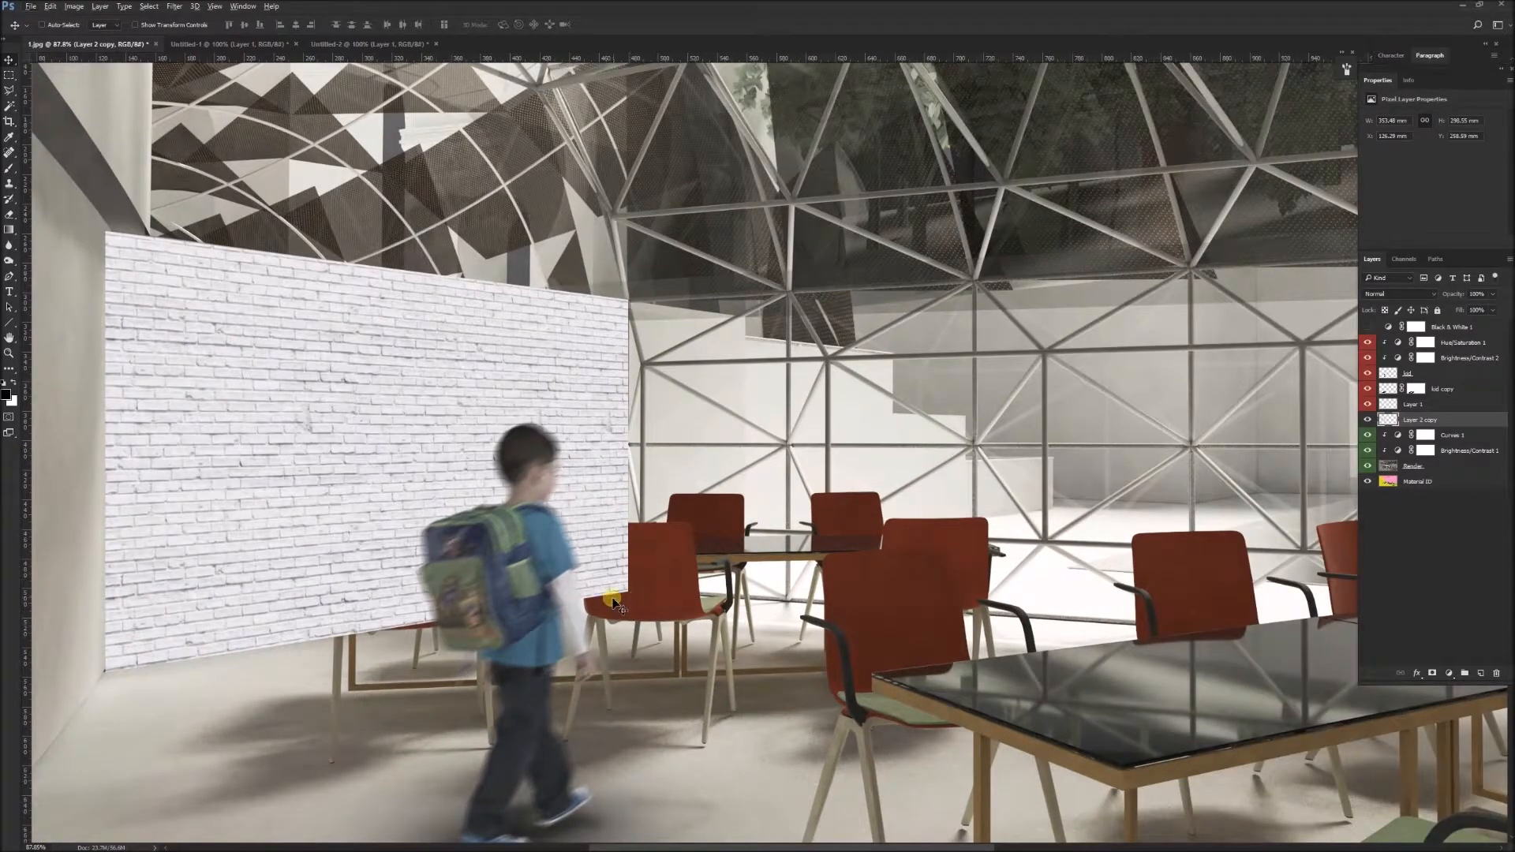
{"action": "left_click", "coordinate": [1370, 421]}
{"action": "left_click", "coordinate": [1370, 420]}
{"action": "scroll", "coordinate": [579, 426], "scroll_direction": "right", "scroll_amount": 2}
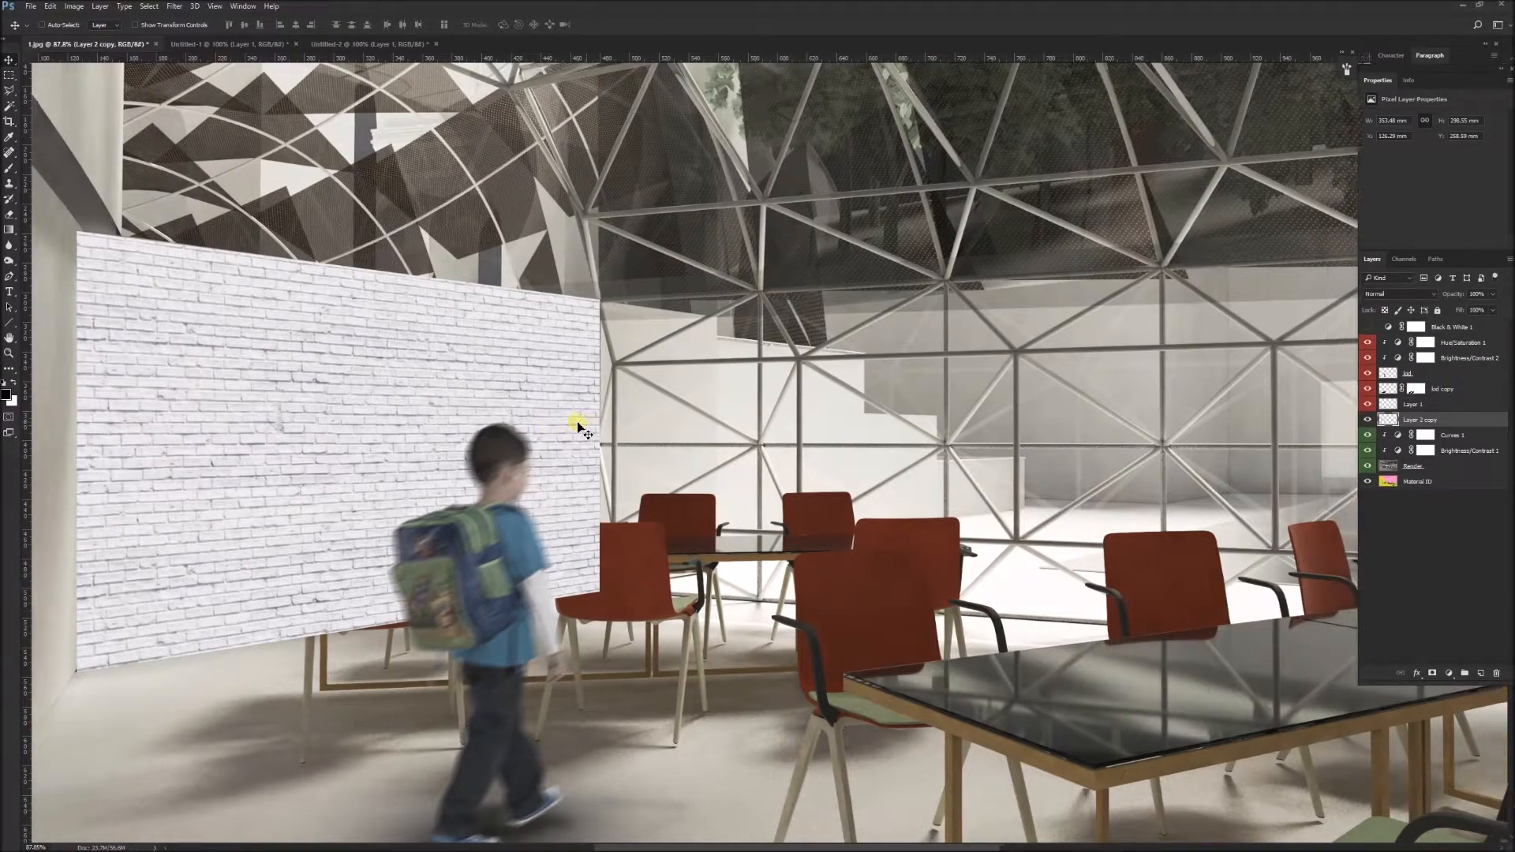
{"action": "scroll", "coordinate": [579, 426], "scroll_direction": "left", "scroll_amount": 3}
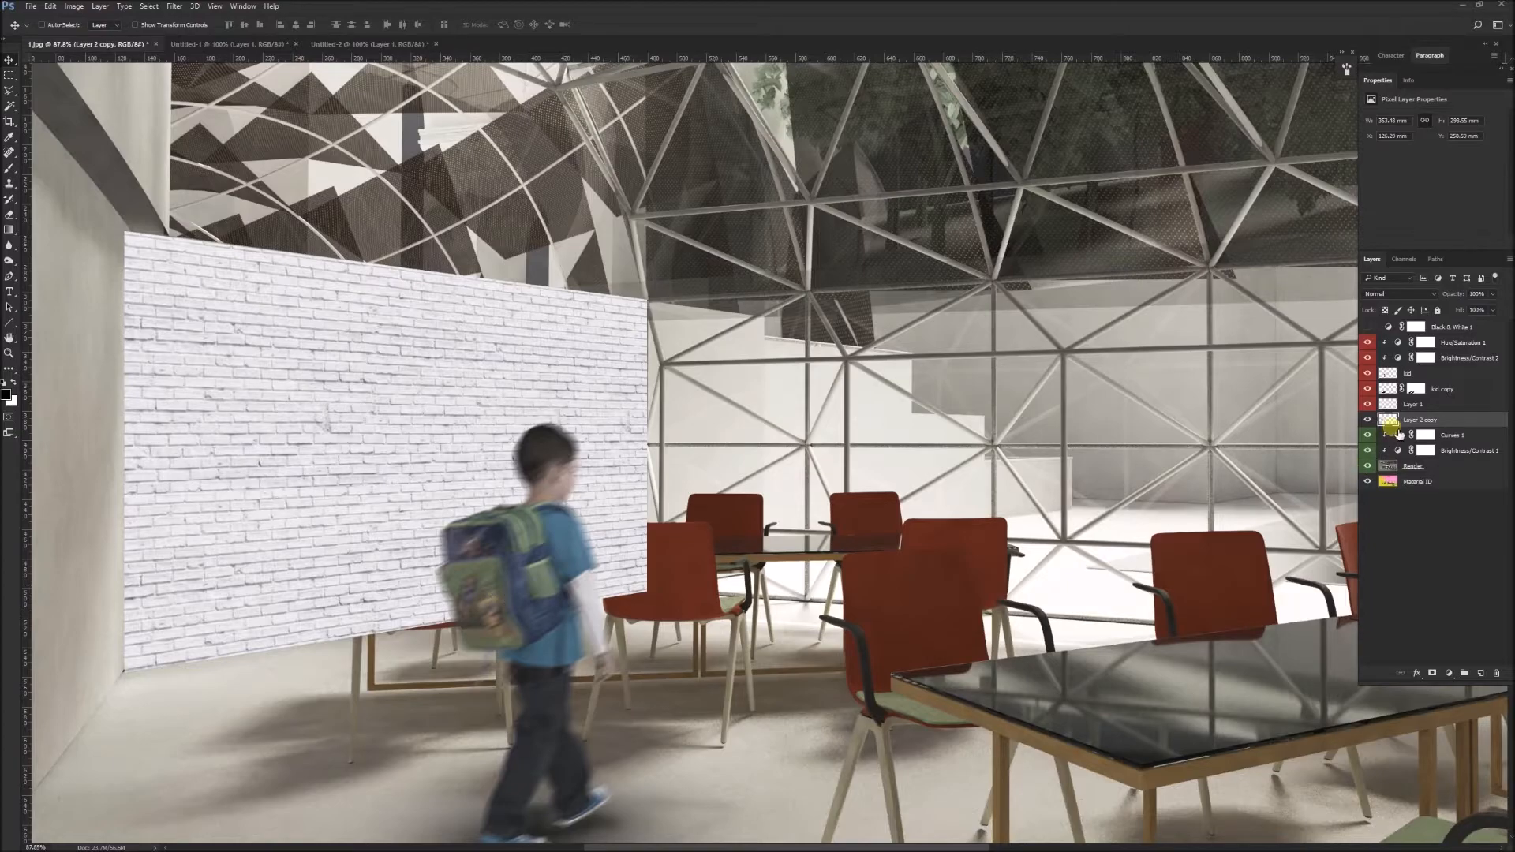
{"action": "left_click", "coordinate": [1368, 420]}
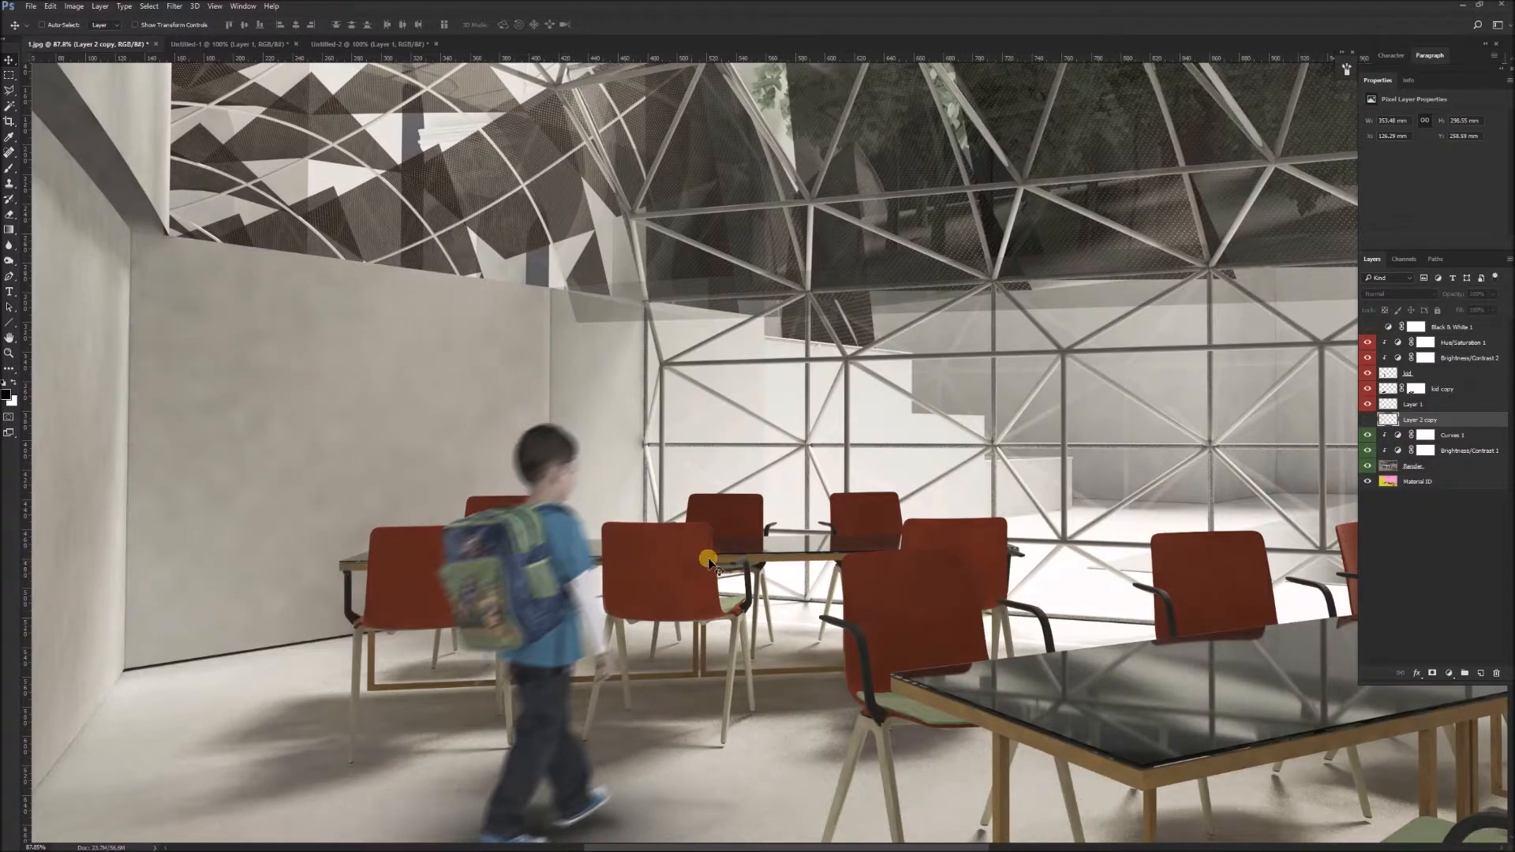
{"action": "left_click_drag", "start_coordinate": [1458, 345], "coordinate": [1456, 339]}
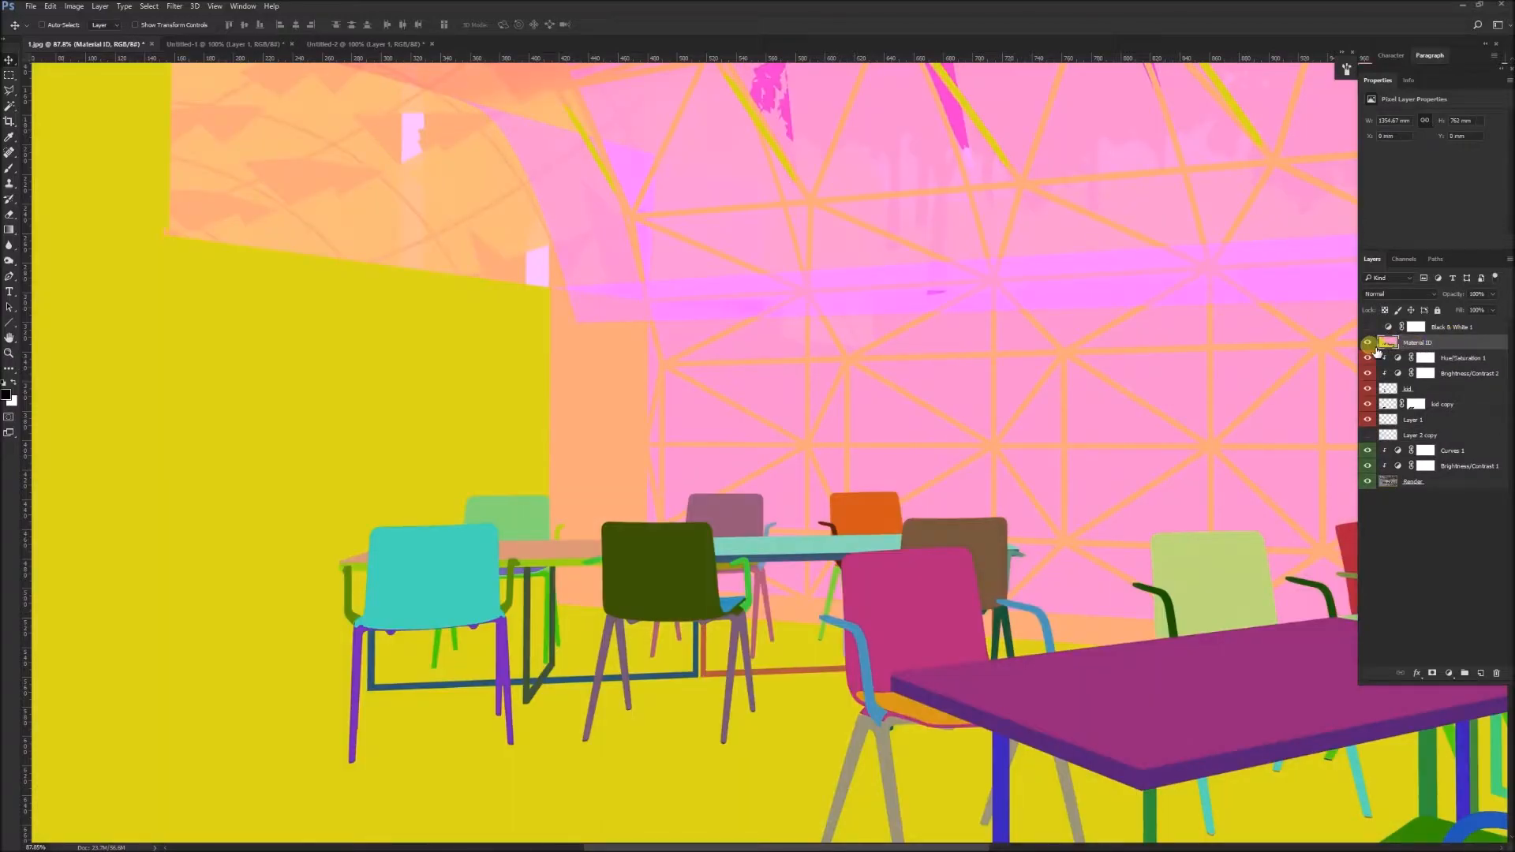
{"action": "scroll", "coordinate": [503, 528], "scroll_direction": "down", "scroll_amount": 3}
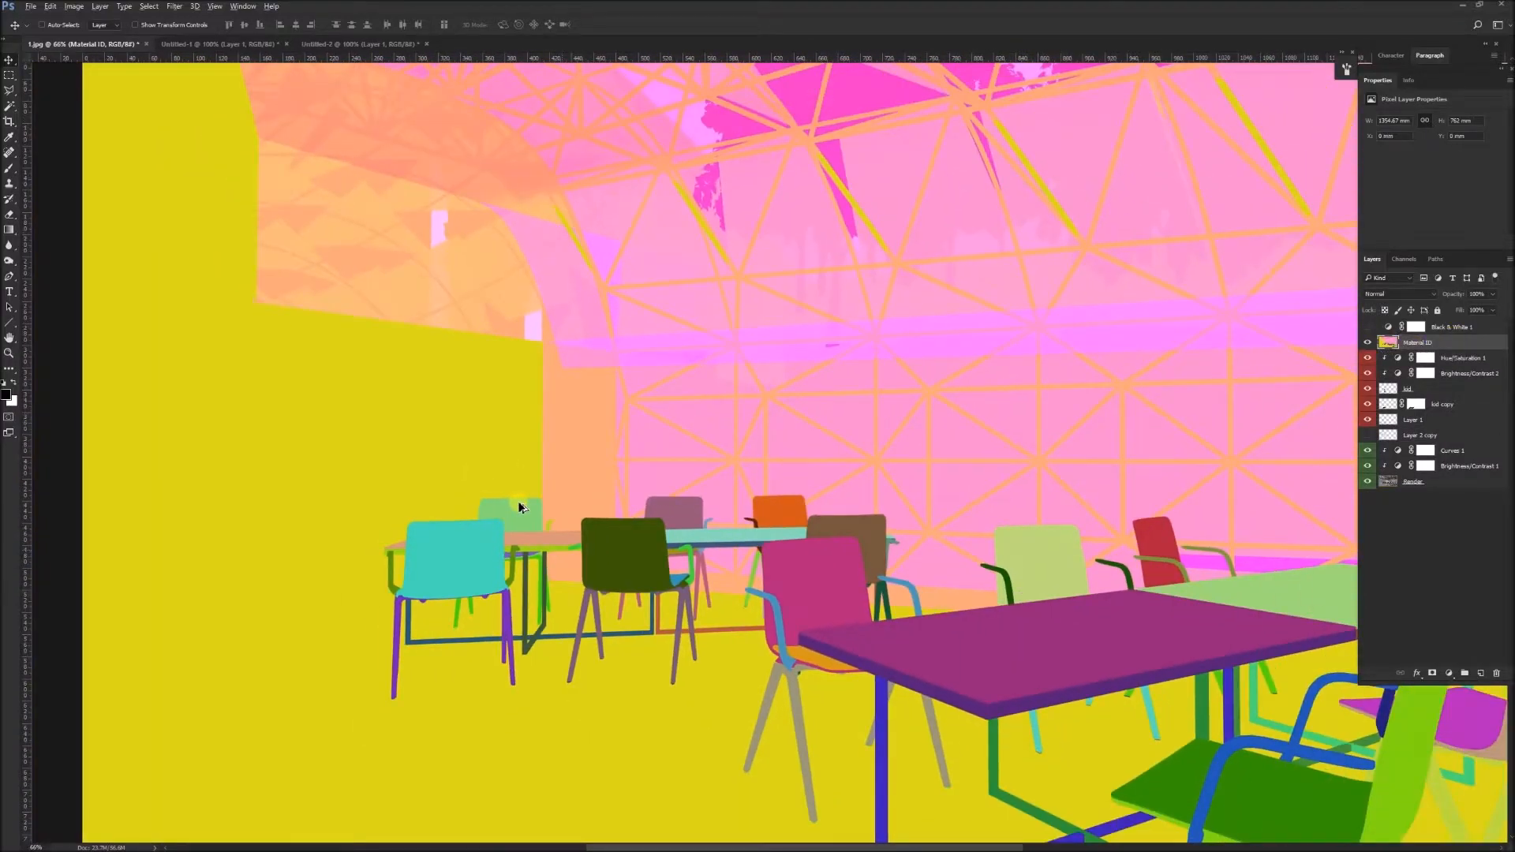
{"action": "scroll", "coordinate": [308, 508], "scroll_direction": "up", "scroll_amount": 2}
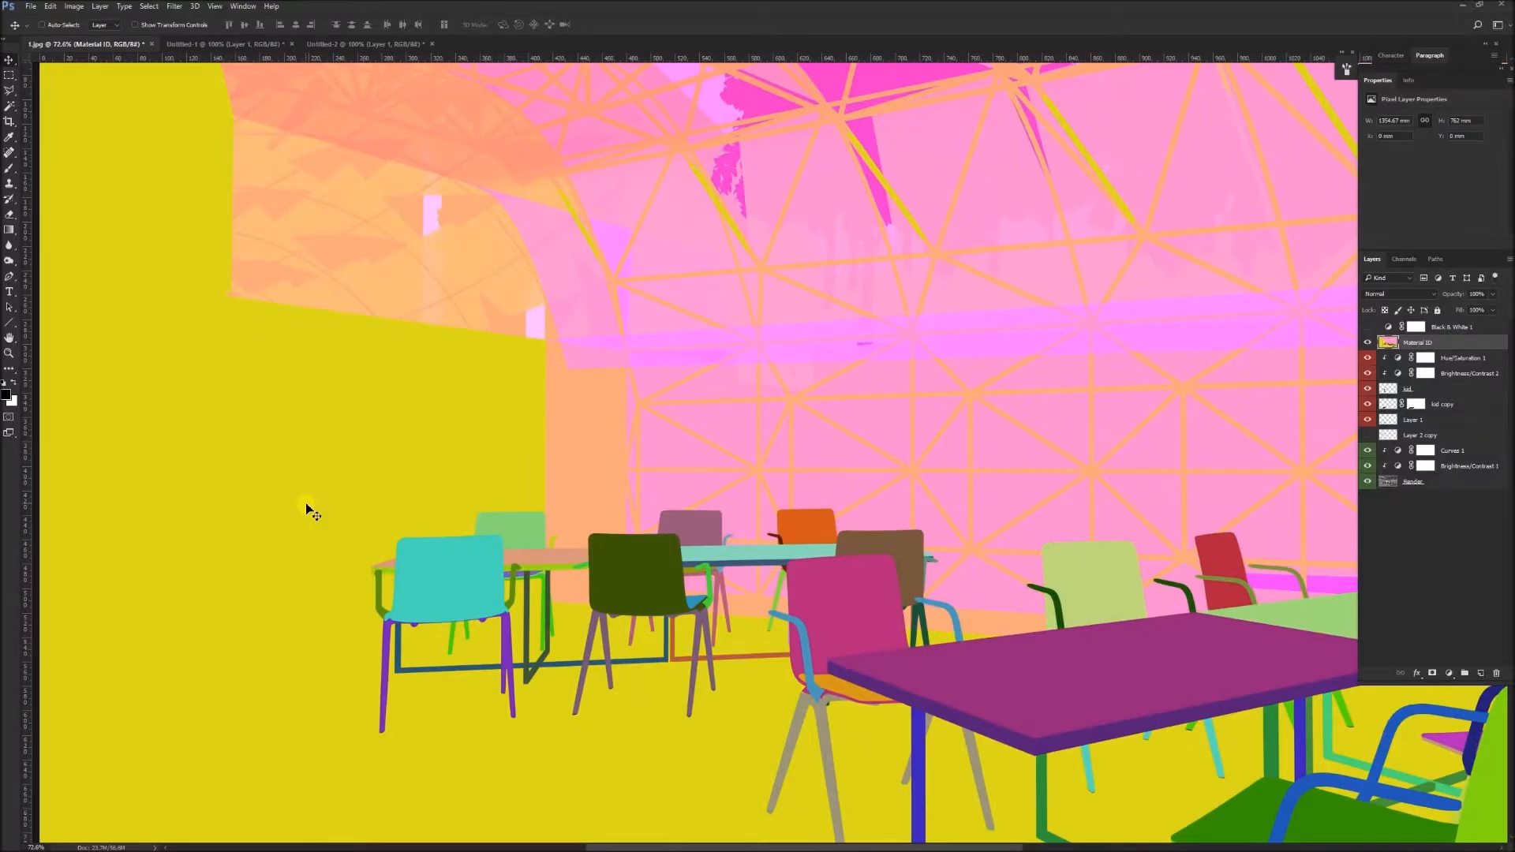
Step: Select the yellow wall colour on the Material ID layer, extend the selection to all similar pixels, and hide that layer
{"action": "key", "text": "w"}
{"action": "left_click", "coordinate": [426, 450]}
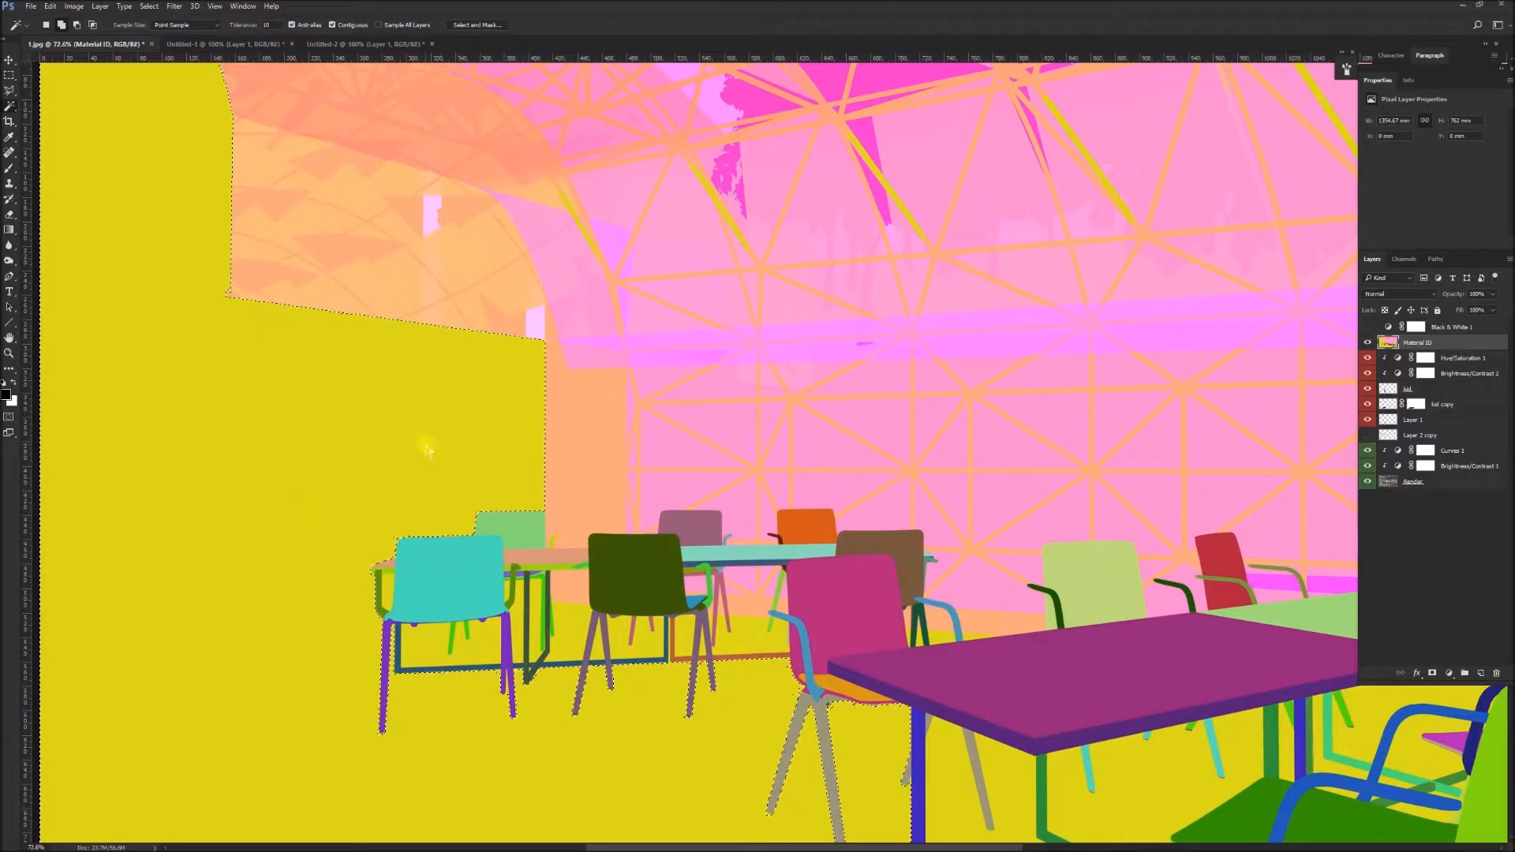
{"action": "right_click", "coordinate": [368, 490]}
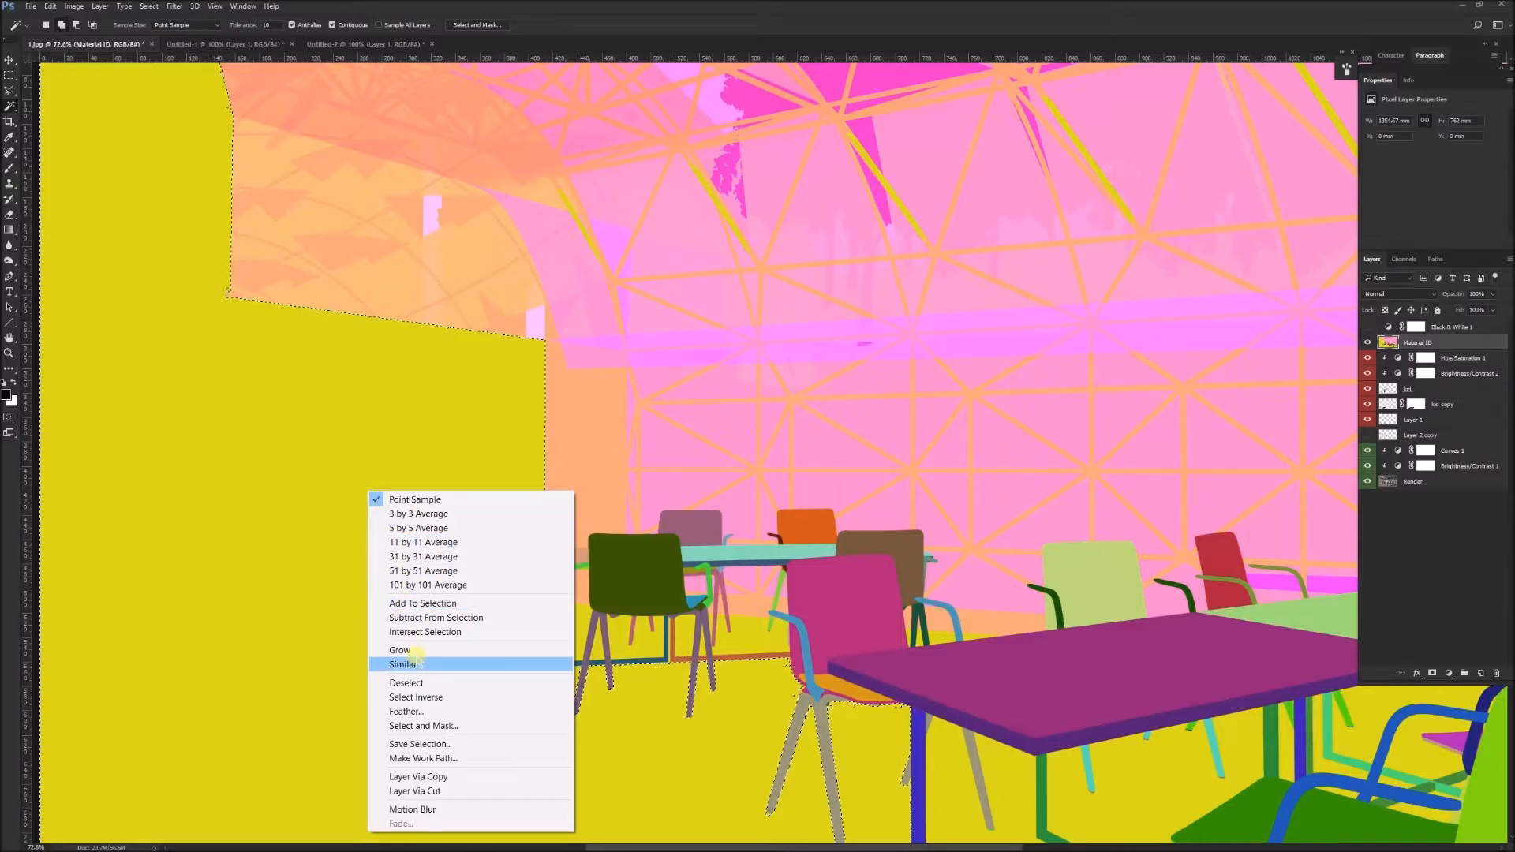
{"action": "left_click", "coordinate": [347, 468]}
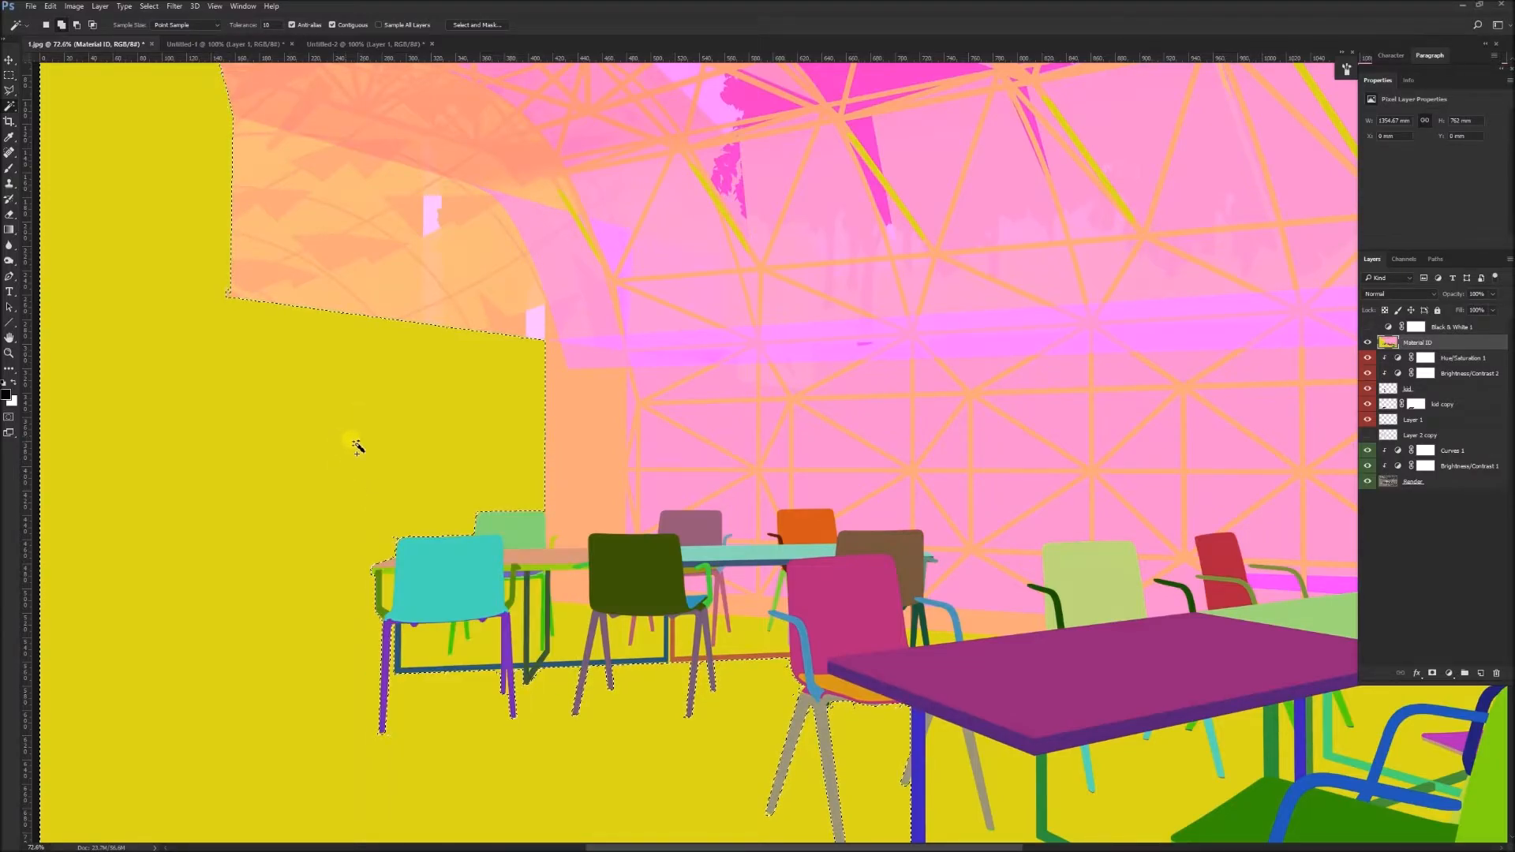
{"action": "right_click", "coordinate": [355, 445]}
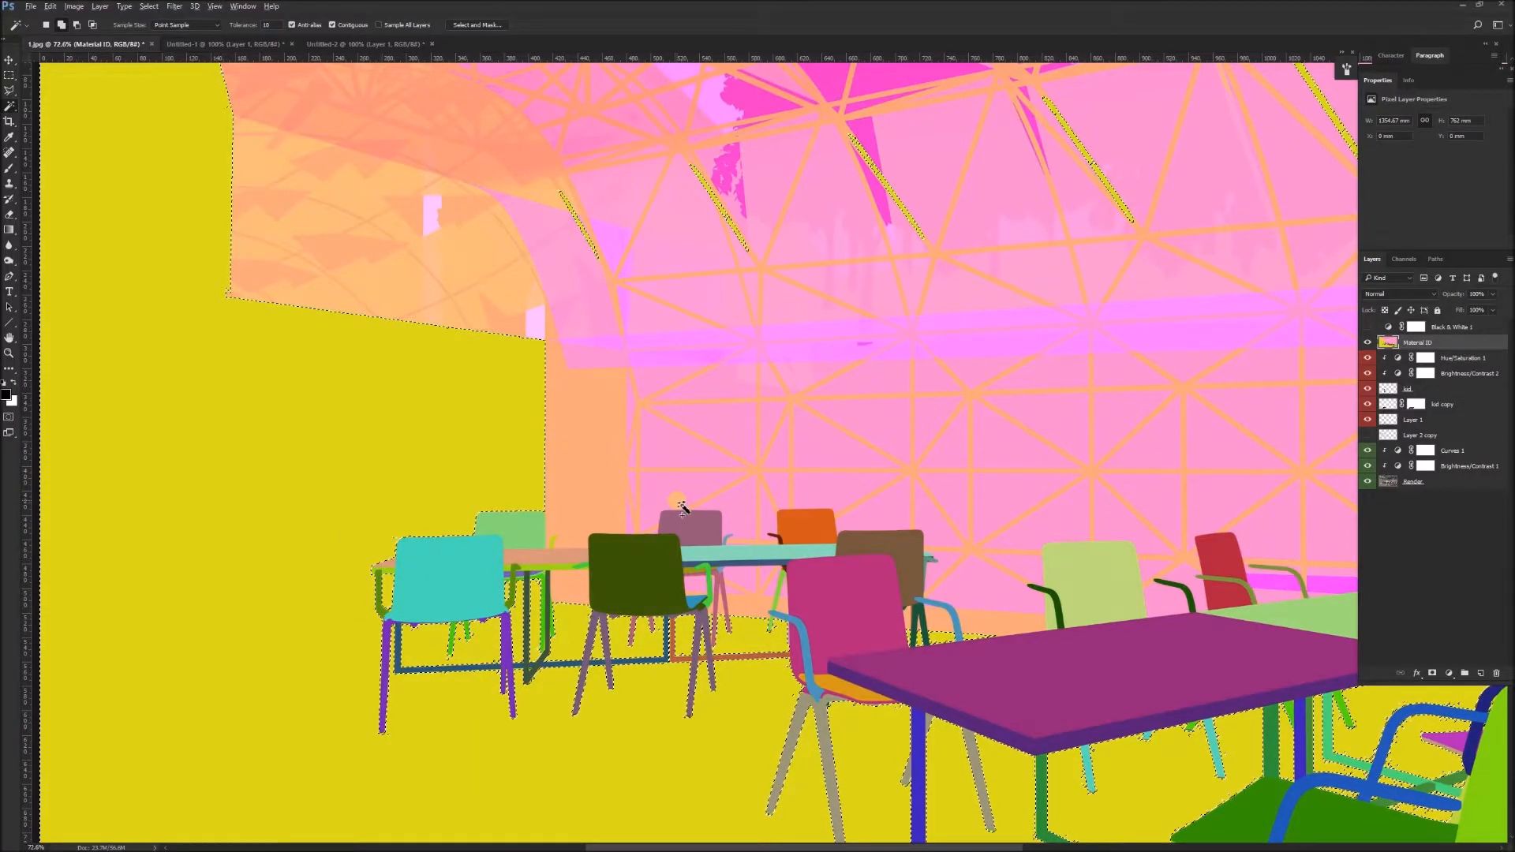
{"action": "scroll", "coordinate": [682, 508], "scroll_direction": "down", "scroll_amount": 4}
{"action": "scroll", "coordinate": [654, 507], "scroll_direction": "up", "scroll_amount": 2}
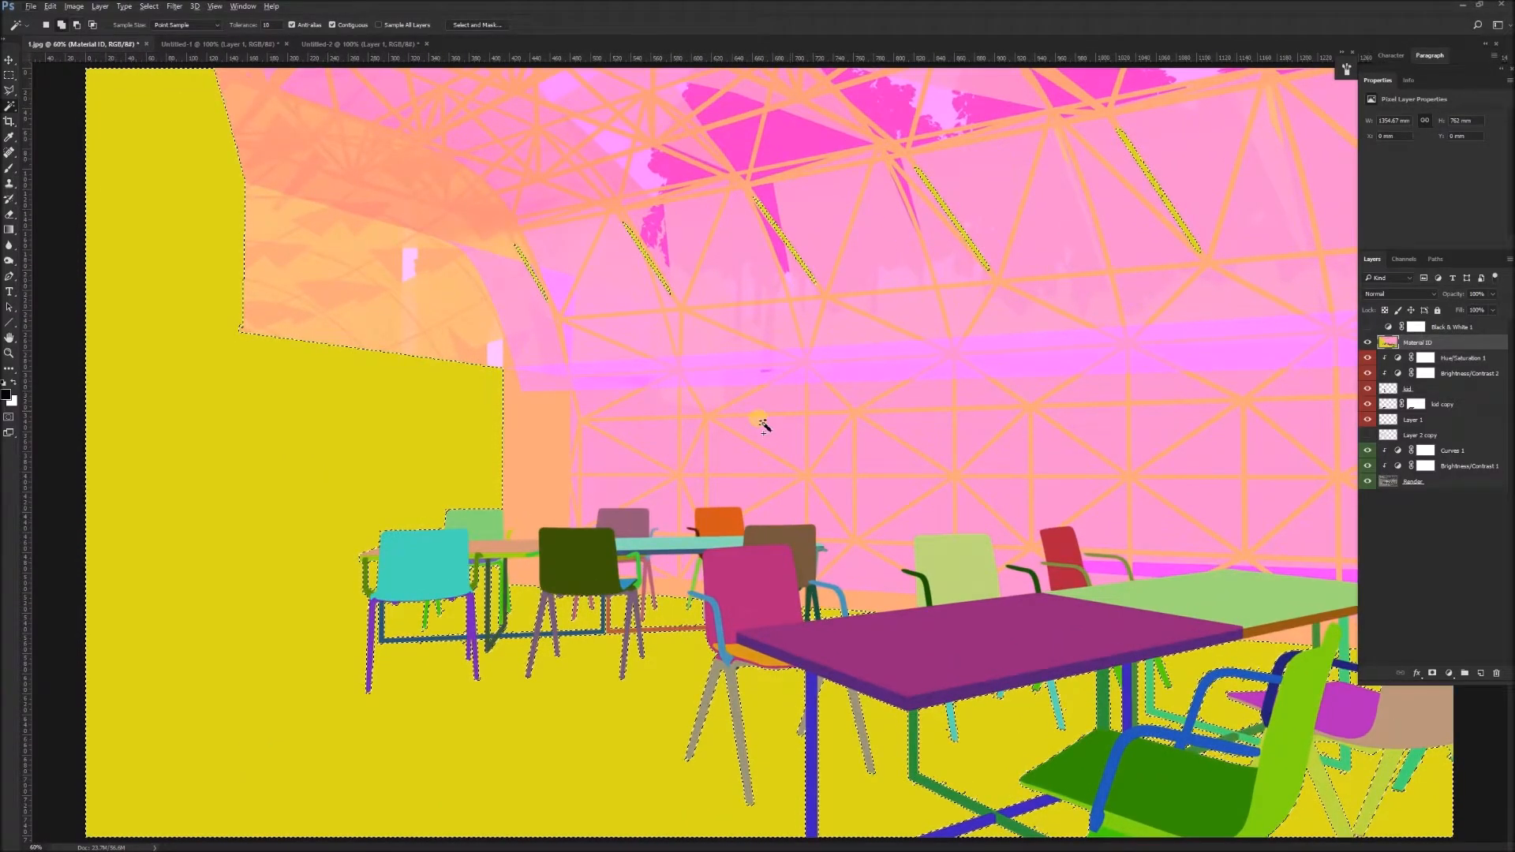
{"action": "left_click", "coordinate": [1369, 344]}
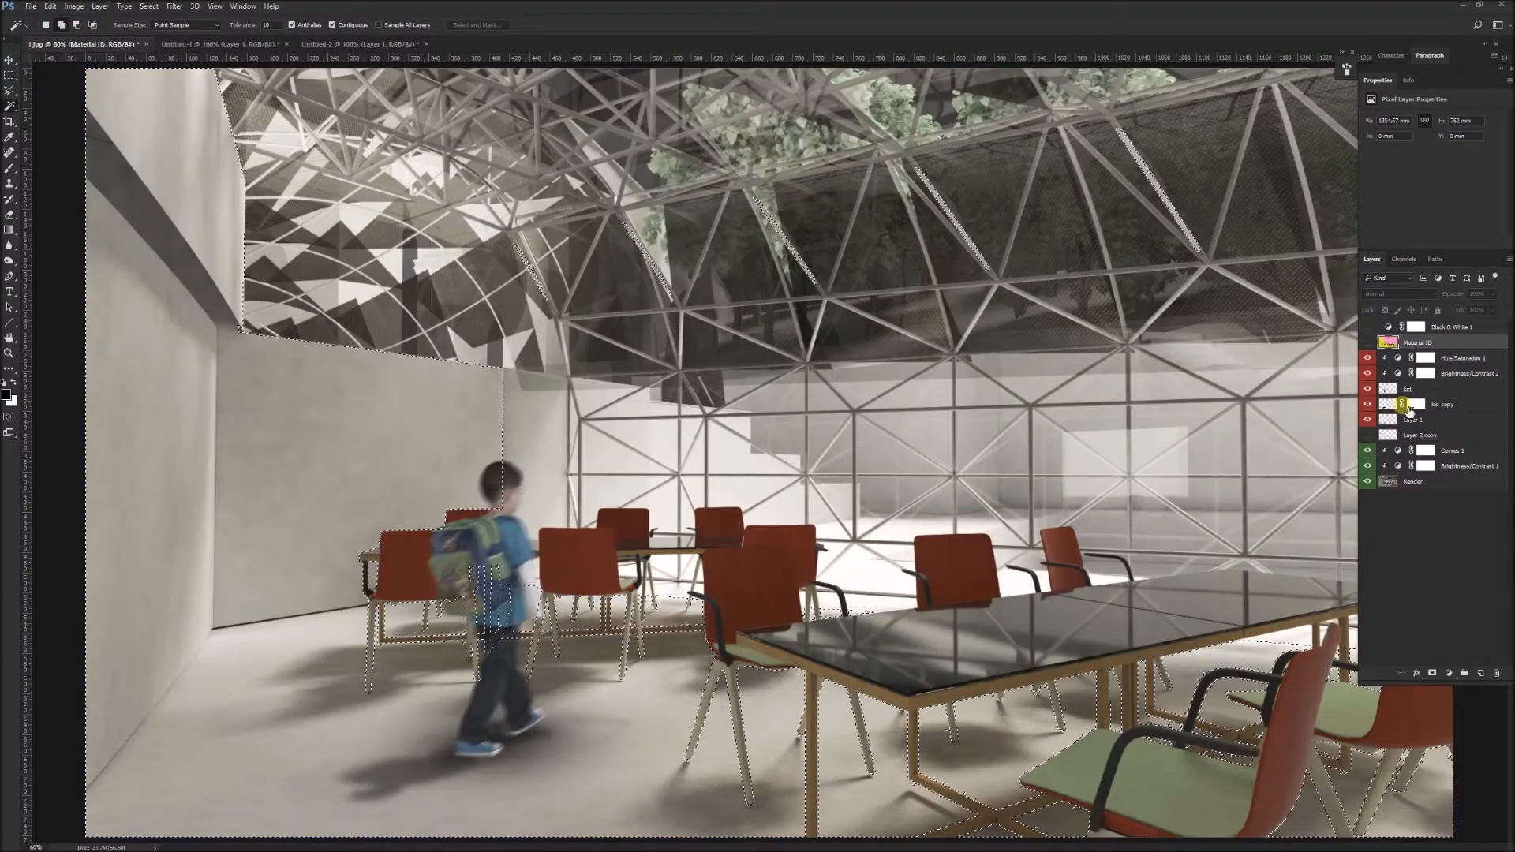
Step: Rename the brick texture layer as brick and mask it to the rear wall, including the adjoining wall panel
{"action": "left_click", "coordinate": [1421, 438]}
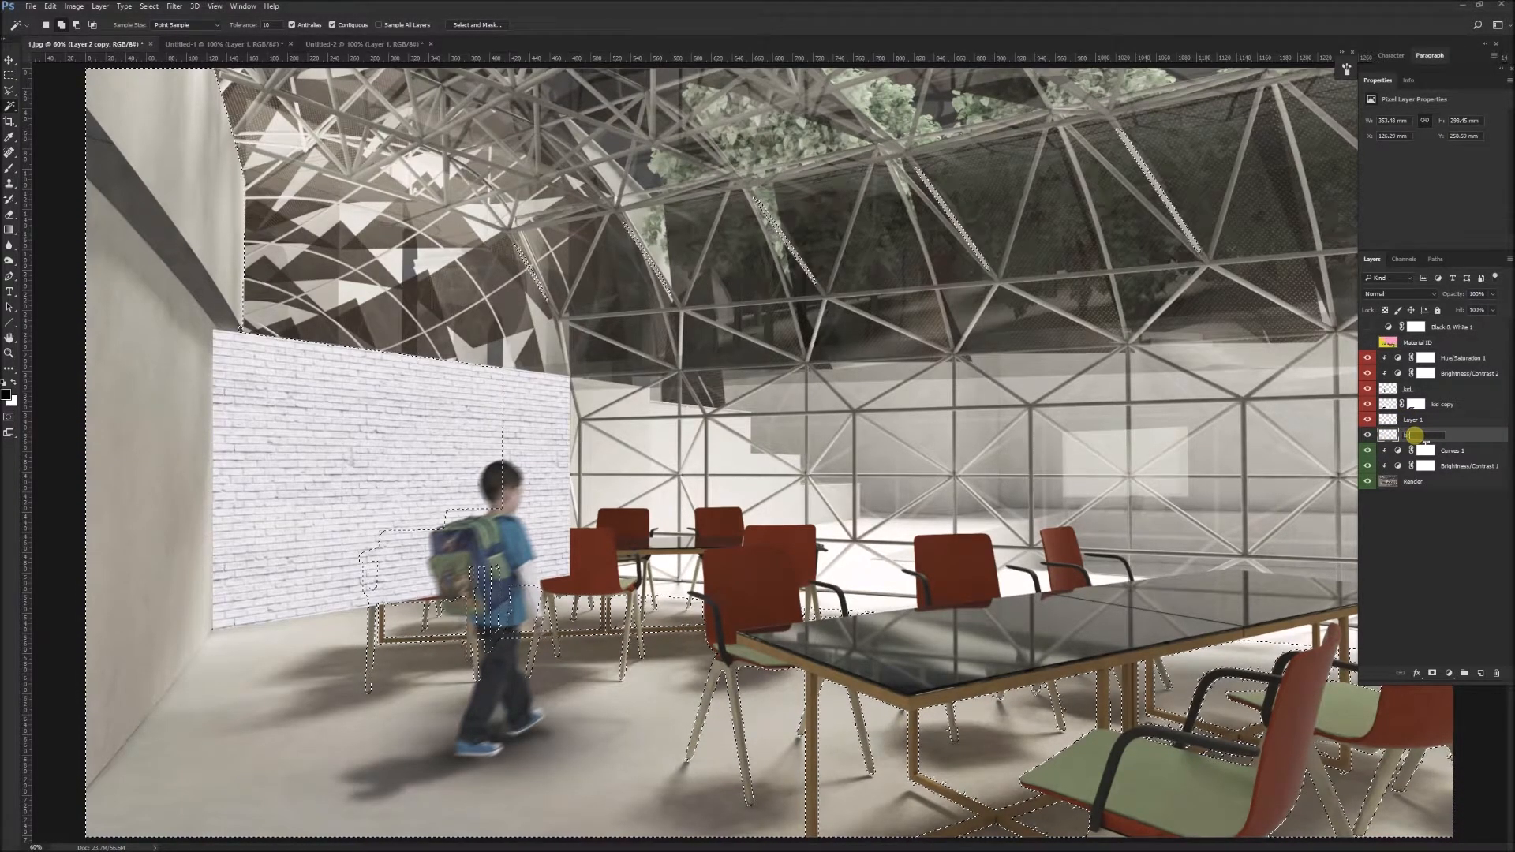
{"action": "left_click", "coordinate": [813, 387]}
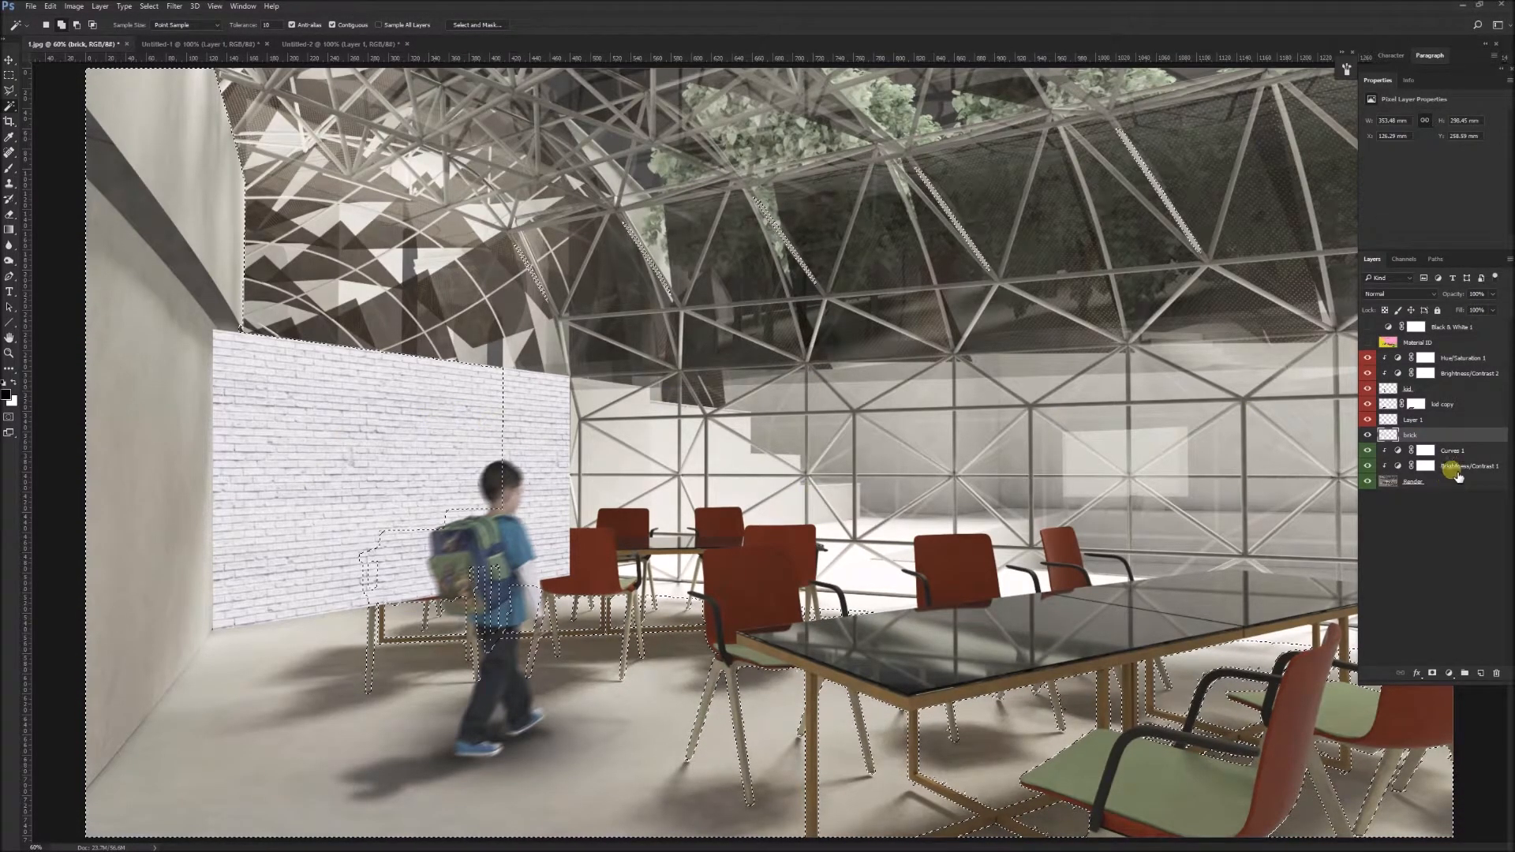
{"action": "left_click", "coordinate": [1432, 673]}
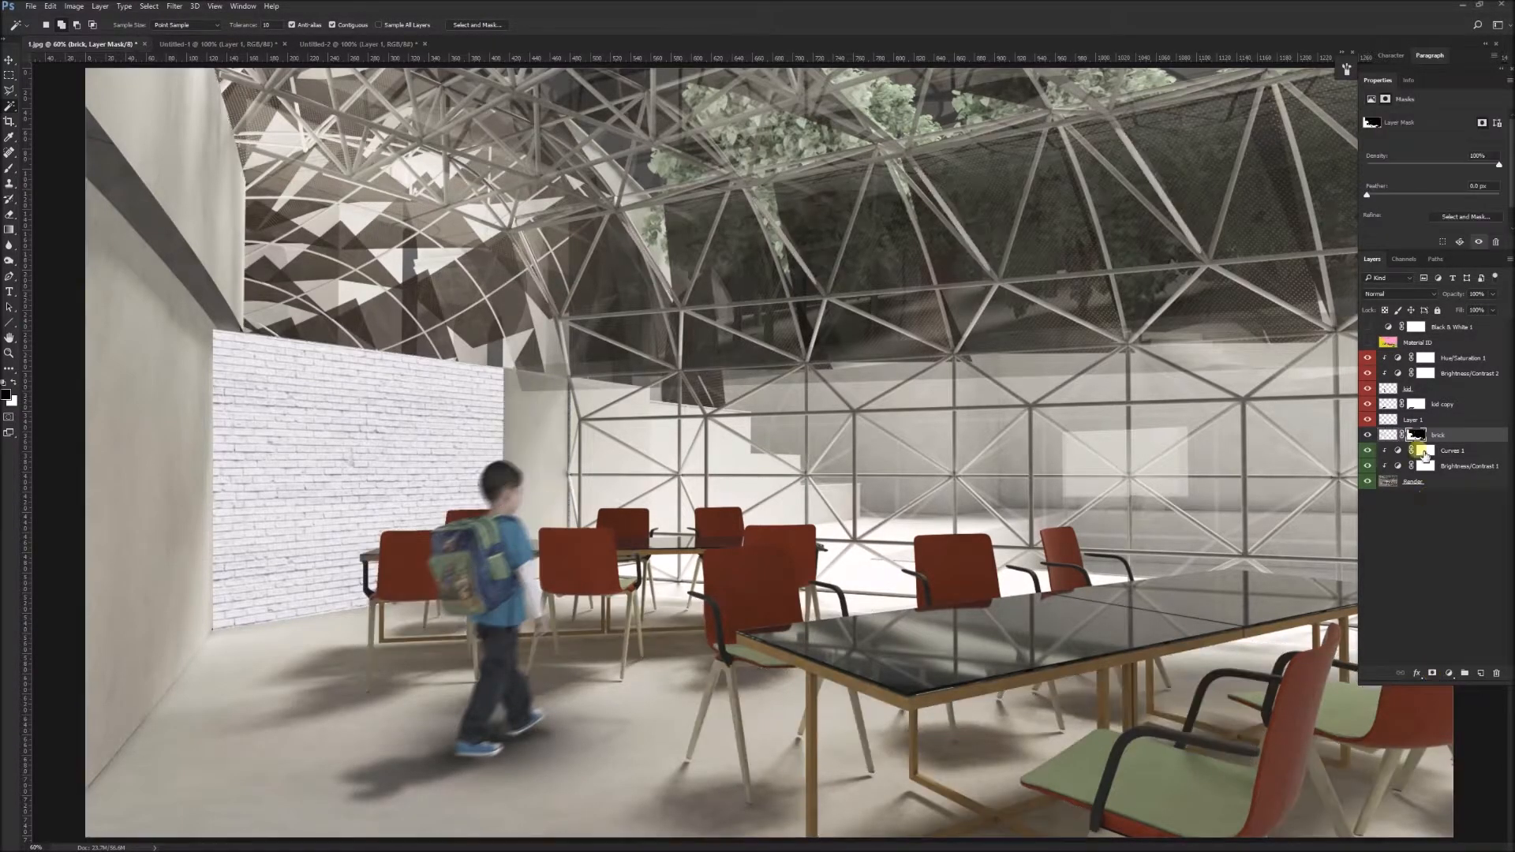
{"action": "left_click", "coordinate": [485, 524]}
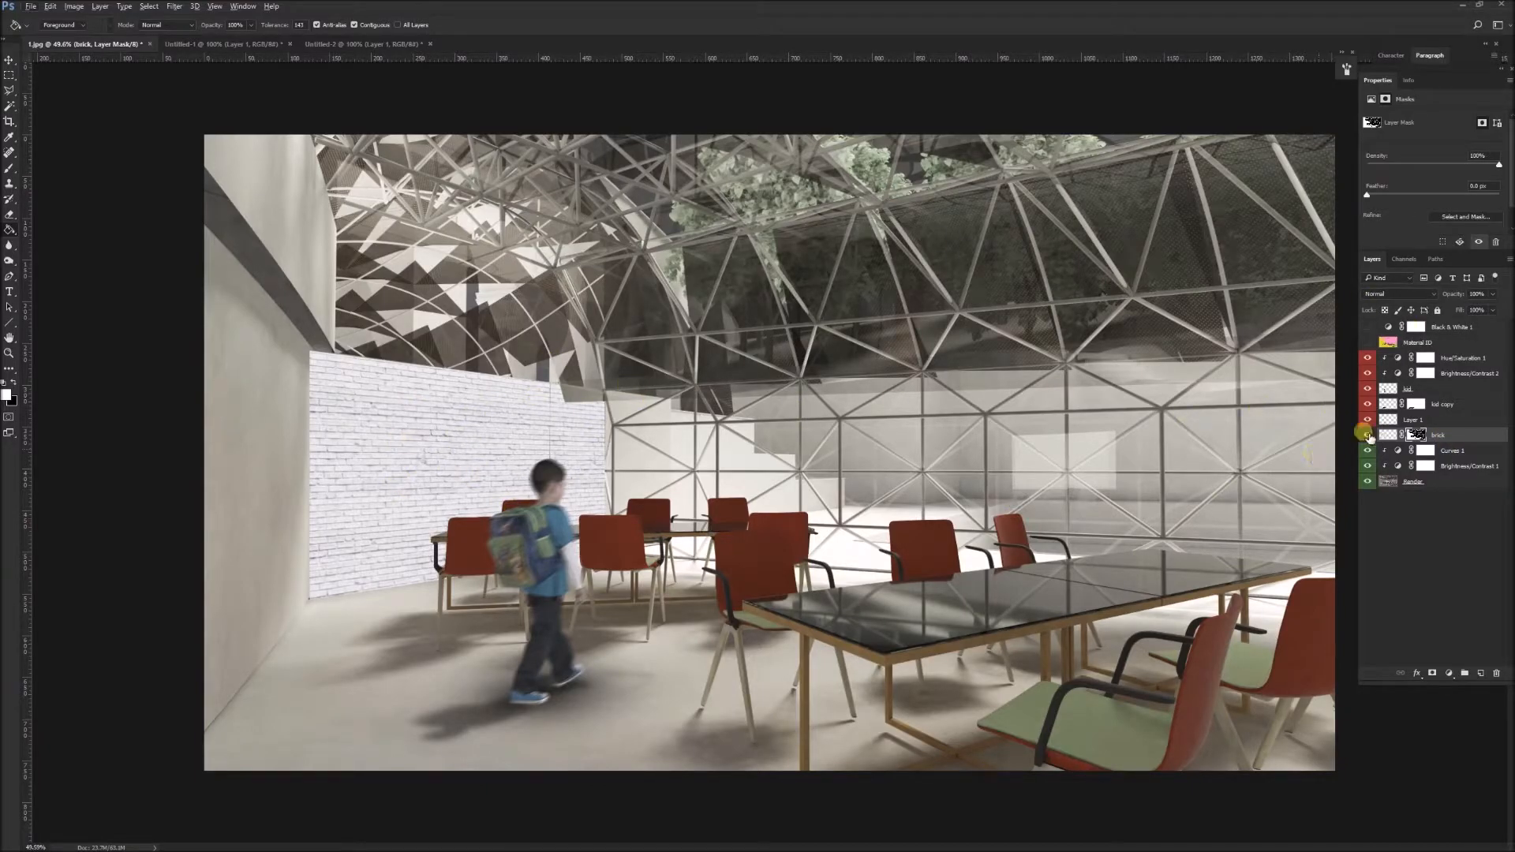
Step: Add a Brightness/Contrast adjustment clipped to the brick layer and label both layers orange
{"action": "left_click", "coordinate": [1451, 673]}
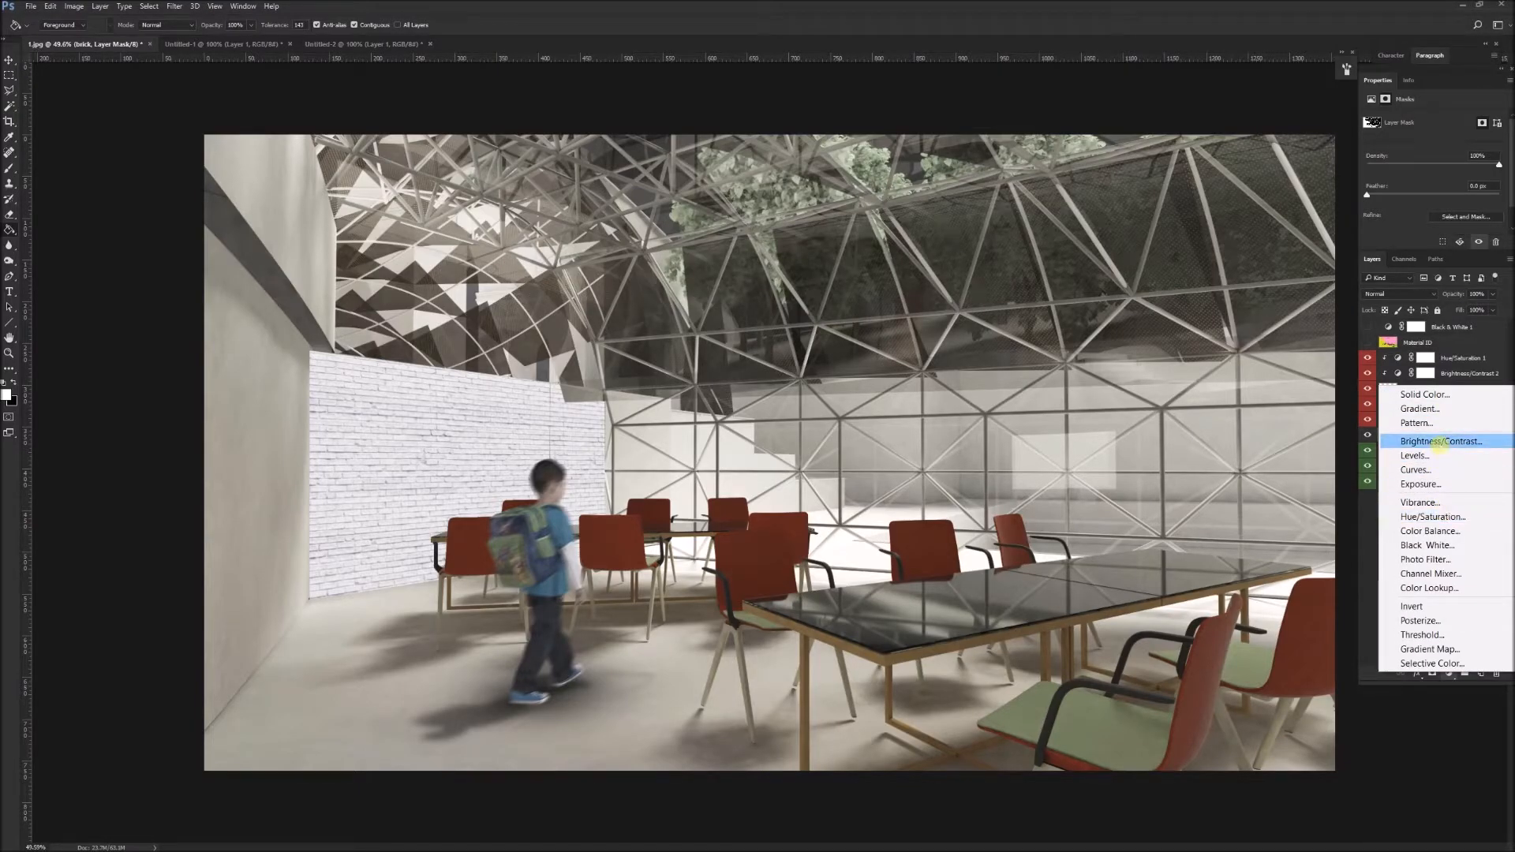
{"action": "left_click", "coordinate": [1441, 441]}
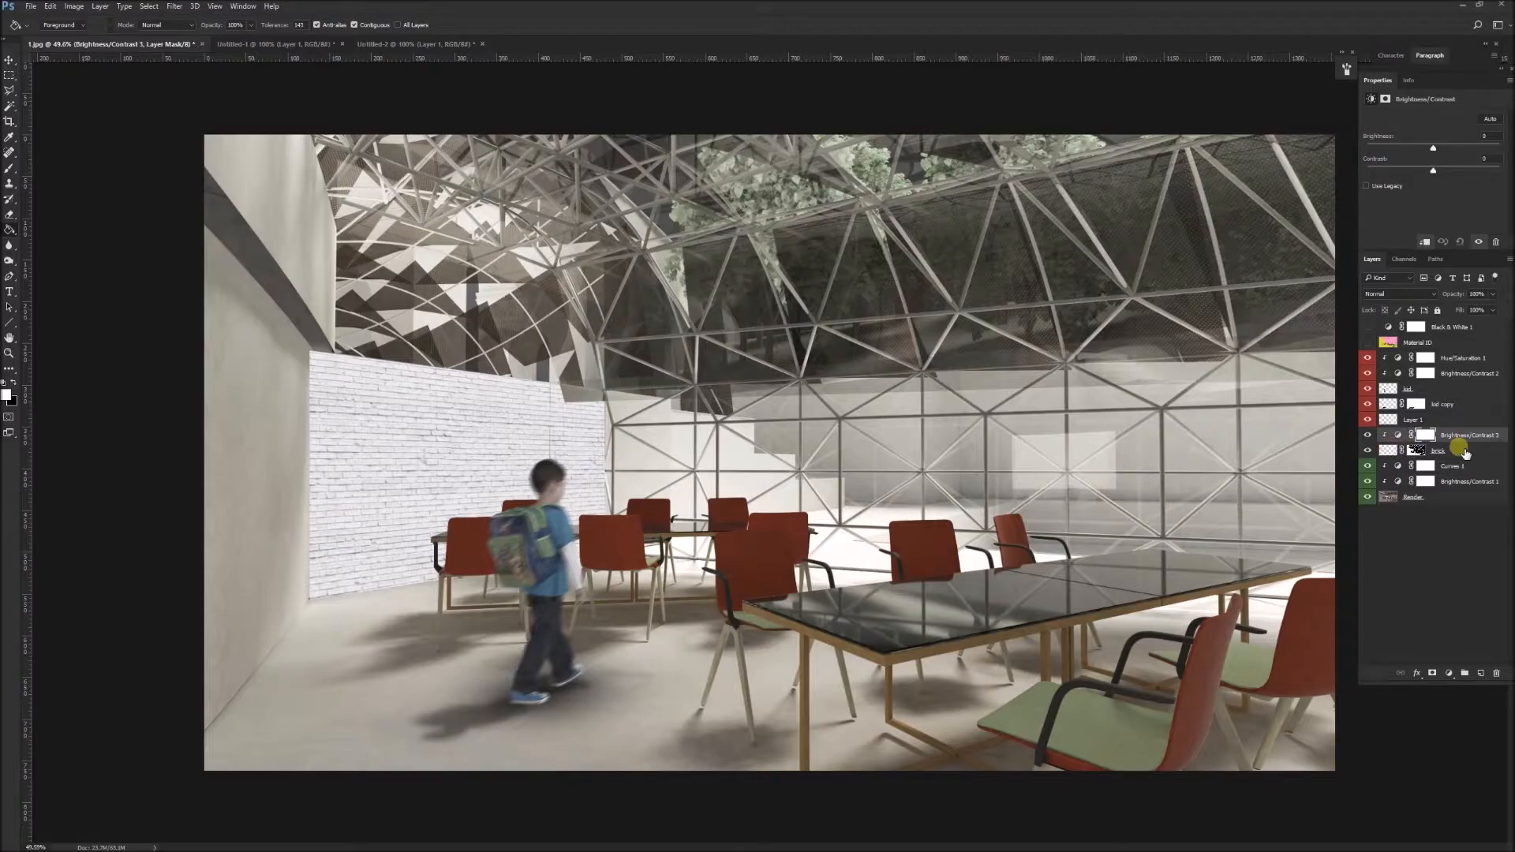
{"action": "left_click", "coordinate": [1462, 450], "text": "shift"}
{"action": "right_click", "coordinate": [1466, 449]}
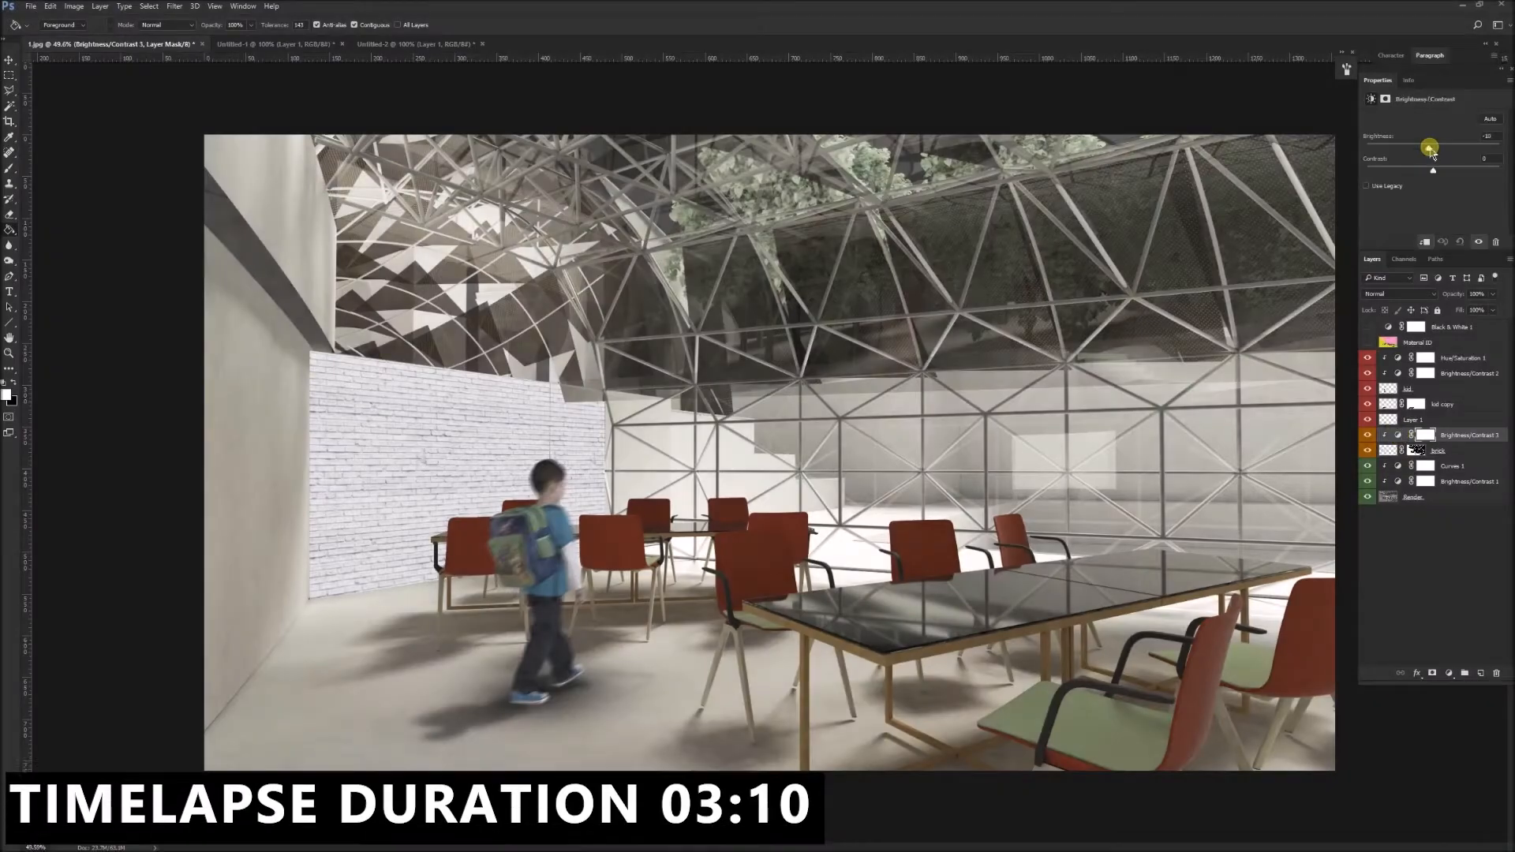
Step: Darken the rear wall's bricks by lowering the clipped adjustment's brightness to about -90
{"action": "left_click", "coordinate": [1367, 451]}
{"action": "left_click", "coordinate": [1367, 451]}
{"action": "scroll", "coordinate": [622, 543], "scroll_direction": "down", "scroll_amount": 6}
{"action": "mouse_move", "coordinate": [1411, 149]}
{"action": "left_mouse_down"}
{"action": "mouse_move", "coordinate": [1397, 150]}
{"action": "mouse_move", "coordinate": [1432, 150]}
{"action": "mouse_move", "coordinate": [1391, 150]}
{"action": "left_mouse_up"}
Step: Try other blend modes on the brick layer and its Brightness/Contrast adjustment
{"action": "scroll", "coordinate": [622, 542], "scroll_direction": "up", "scroll_amount": 4}
{"action": "left_click", "coordinate": [1439, 451]}
{"action": "left_click", "coordinate": [1380, 297]}
{"action": "left_click", "coordinate": [1381, 334]}
{"action": "left_click", "coordinate": [1460, 436]}
{"action": "left_click", "coordinate": [1412, 294]}
{"action": "left_click", "coordinate": [1390, 305]}
{"action": "left_click", "coordinate": [1439, 450]}
{"action": "left_click", "coordinate": [1399, 295]}
{"action": "left_click", "coordinate": [1390, 305]}
Step: Reduce the opacity of the brick layer's Brightness/Contrast adjustment to 82%
{"action": "left_click", "coordinate": [1454, 436]}
{"action": "left_click_drag", "start_coordinate": [1456, 295], "coordinate": [1441, 294]}
{"action": "key", "text": "v"}
{"action": "scroll", "coordinate": [552, 400], "scroll_direction": "down", "scroll_amount": 3}
{"action": "scroll", "coordinate": [474, 430], "scroll_direction": "up", "scroll_amount": 5}
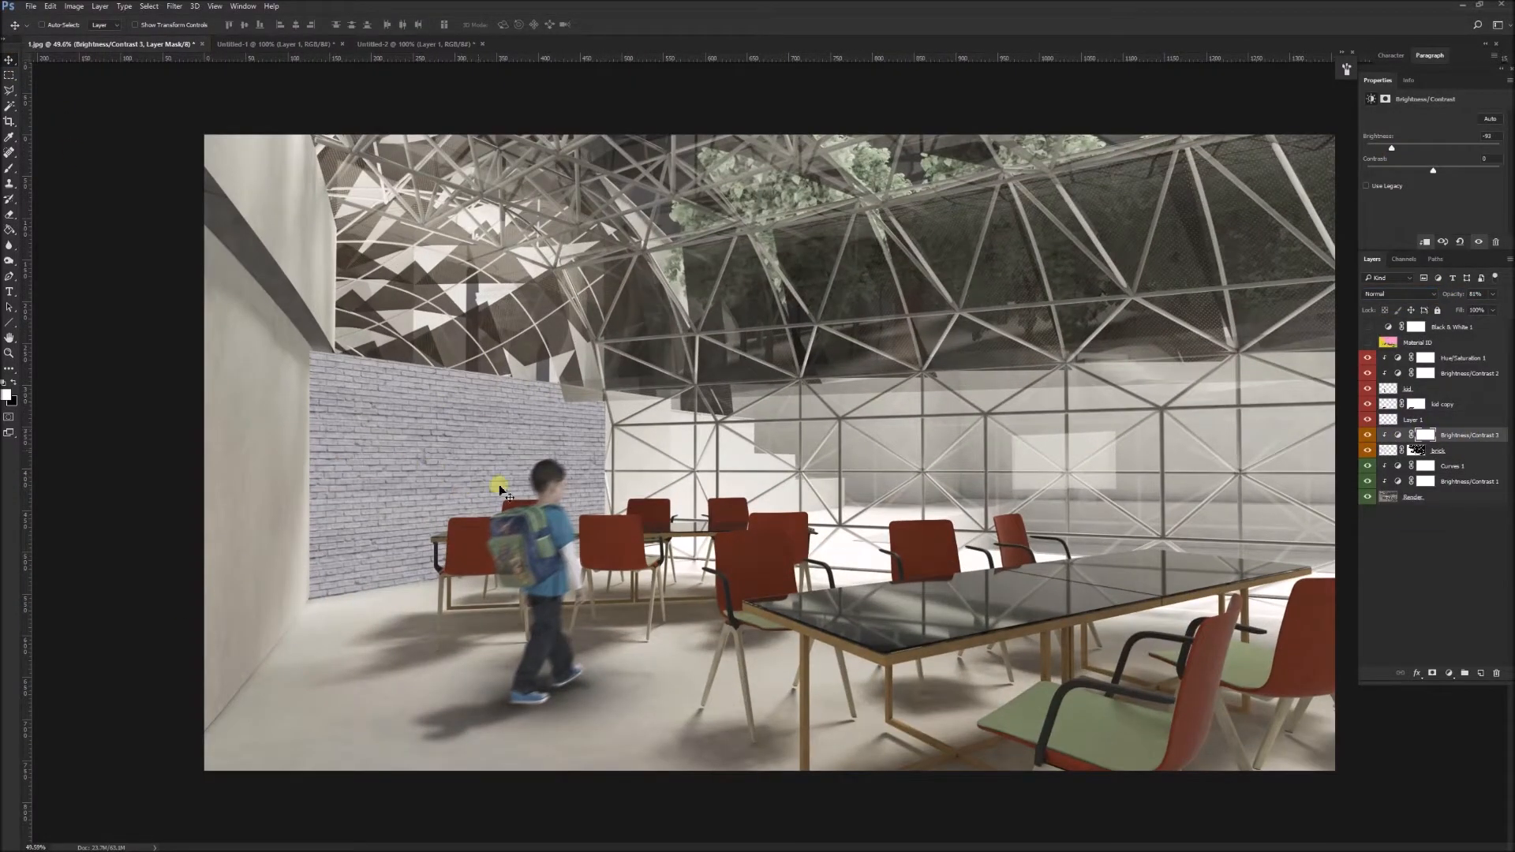
Step: Copy the white brick texture from Untitled-2 into 1.jpg again and position it over the side wall
{"action": "scroll", "coordinate": [517, 458], "scroll_direction": "down", "scroll_amount": 1}
{"action": "left_click", "coordinate": [402, 45]}
{"action": "left_click_drag", "start_coordinate": [631, 411], "coordinate": [442, 473]}
{"action": "left_click_drag", "start_coordinate": [442, 473], "coordinate": [301, 543]}
{"action": "scroll", "coordinate": [308, 530], "scroll_direction": "up", "scroll_amount": 5}
{"action": "scroll", "coordinate": [473, 513], "scroll_direction": "down", "scroll_amount": 4}
Step: Scale the new brick texture to the height of the wall corner and skew it to the side wall's perspective
{"action": "key", "text": "ctrl+t"}
{"action": "left_click_drag", "start_coordinate": [288, 441], "coordinate": [315, 361]}
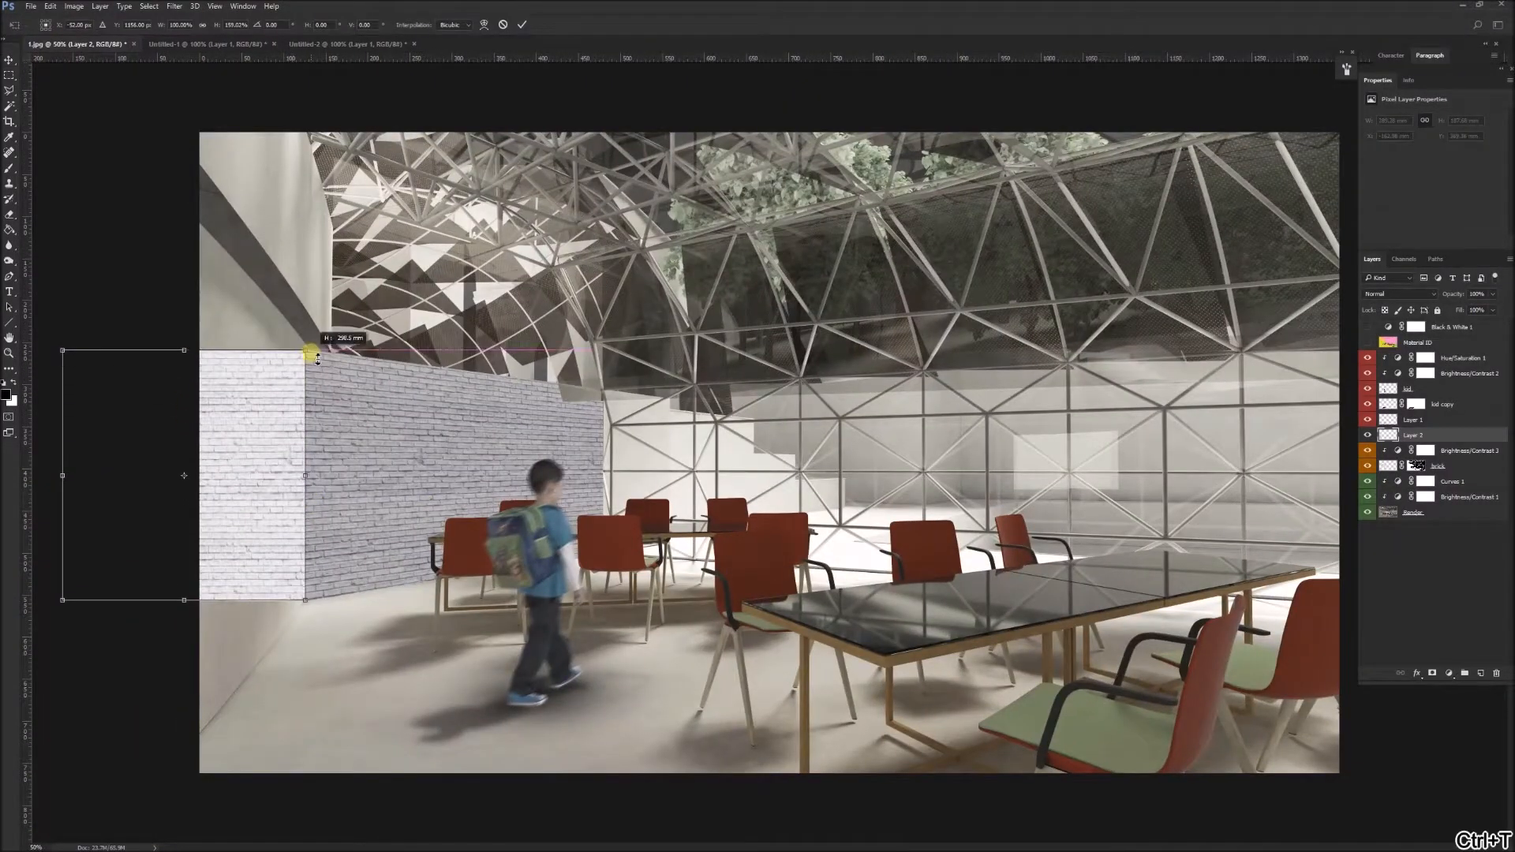
{"action": "scroll", "coordinate": [315, 363], "scroll_direction": "down", "scroll_amount": 2}
{"action": "right_click", "coordinate": [332, 486]}
{"action": "left_click", "coordinate": [363, 545]}
{"action": "left_click_drag", "start_coordinate": [187, 574], "coordinate": [287, 832]}
{"action": "left_click_drag", "start_coordinate": [186, 368], "coordinate": [276, 124]}
{"action": "key", "text": "Return"}
Step: Fine-tune the side wall brick texture's upper and lower edges with a second free transform
{"action": "left_click", "coordinate": [1477, 470], "text": "shift"}
{"action": "key", "text": "ctrl+t"}
{"action": "left_click_drag", "start_coordinate": [409, 124], "coordinate": [409, 118]}
{"action": "scroll", "coordinate": [442, 513], "scroll_direction": "down", "scroll_amount": 2}
{"action": "left_click_drag", "start_coordinate": [471, 766], "coordinate": [471, 772]}
{"action": "key", "text": "Return"}
{"action": "scroll", "coordinate": [488, 509], "scroll_direction": "up", "scroll_amount": 2}
Step: Copy the Brightness/Contrast adjustment above the side wall's brick layer, clip it to that layer and raise its brightness
{"action": "left_click", "coordinate": [1458, 451]}
{"action": "left_click_drag", "start_coordinate": [1457, 451], "coordinate": [1452, 429]}
{"action": "left_click", "coordinate": [1399, 444], "text": "alt"}
{"action": "left_click_drag", "start_coordinate": [1391, 148], "coordinate": [1419, 147]}
{"action": "scroll", "coordinate": [576, 435], "scroll_direction": "down", "scroll_amount": 1}
{"action": "scroll", "coordinate": [576, 435], "scroll_direction": "up", "scroll_amount": 2}
Step: Compare the brick walls with and without their adjustments, and label the side wall's brick layer orange
{"action": "left_click", "coordinate": [1368, 481]}
{"action": "left_click", "coordinate": [1367, 436]}
{"action": "left_click", "coordinate": [1368, 435]}
{"action": "left_click", "coordinate": [1367, 482]}
{"action": "right_click", "coordinate": [1442, 451]}
{"action": "left_click", "coordinate": [1334, 727]}
Step: Check the tonal values of the brick walls by temporarily showing the Black & White 1 adjustment
{"action": "left_click", "coordinate": [1368, 327]}
{"action": "scroll", "coordinate": [789, 470], "scroll_direction": "down", "scroll_amount": 6}
{"action": "scroll", "coordinate": [505, 472], "scroll_direction": "up", "scroll_amount": 4}
{"action": "left_click", "coordinate": [1367, 328]}
{"action": "scroll", "coordinate": [631, 516], "scroll_direction": "up", "scroll_amount": 1}
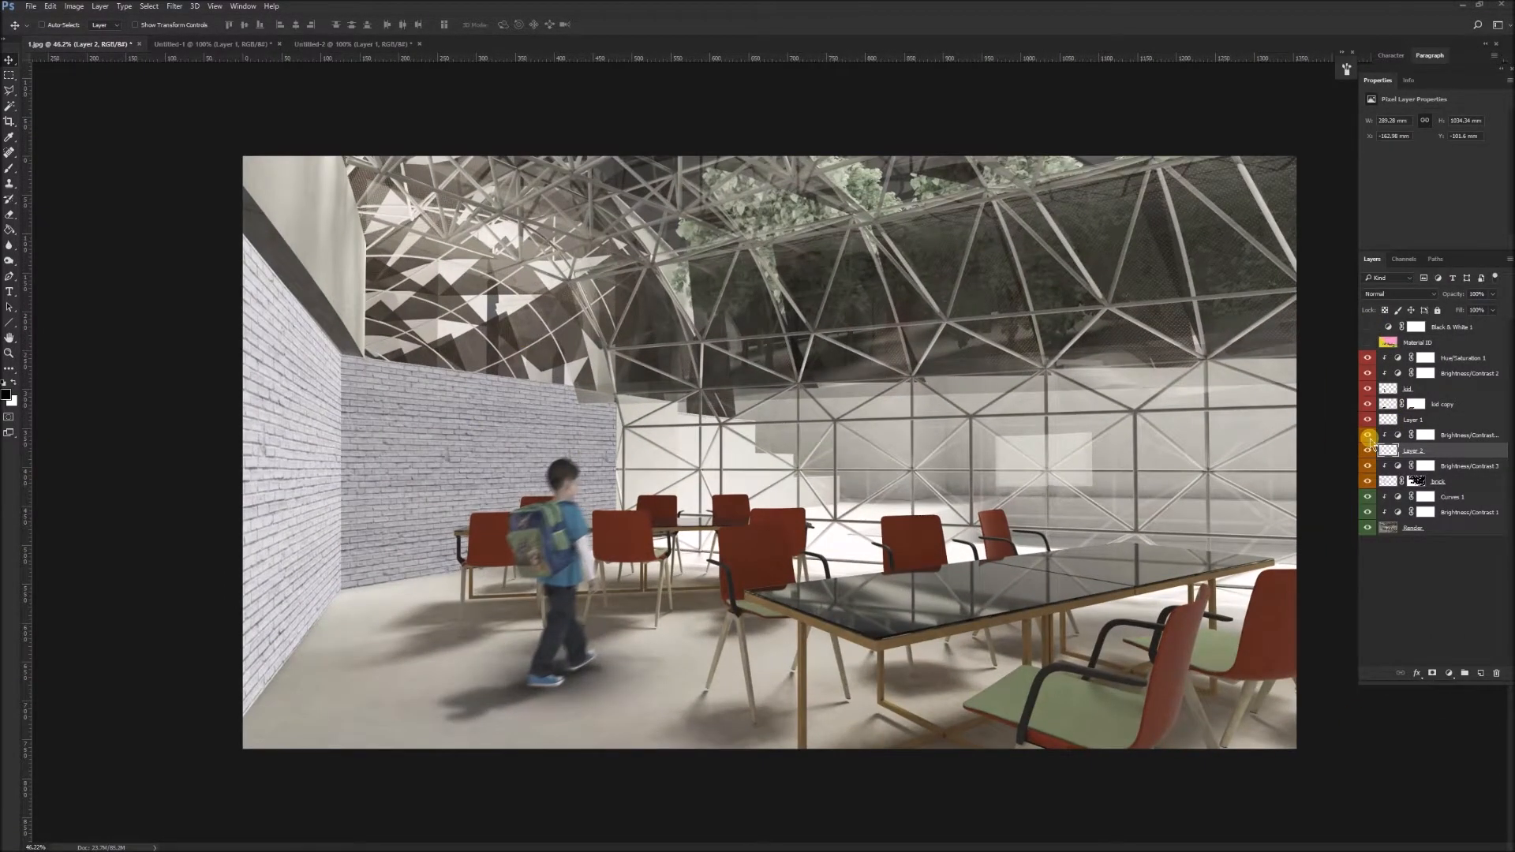
Step: Create a new layer named AO above Hue/Saturation 1 and label it blue
{"action": "left_click", "coordinate": [1468, 358]}
{"action": "left_click", "coordinate": [1481, 673]}
{"action": "double_click", "coordinate": [1415, 359]}
{"action": "type", "text": "AO"}
{"action": "key", "text": "Return"}
{"action": "right_click", "coordinate": [1414, 358]}
{"action": "left_click", "coordinate": [1310, 769]}
Step: Paint a straight, soft black low-opacity shading stroke on the AO layer along the side wall's base
{"action": "key", "text": "b"}
{"action": "left_click", "coordinate": [58, 26]}
{"action": "left_click", "coordinate": [58, 26]}
{"action": "left_click", "coordinate": [243, 719]}
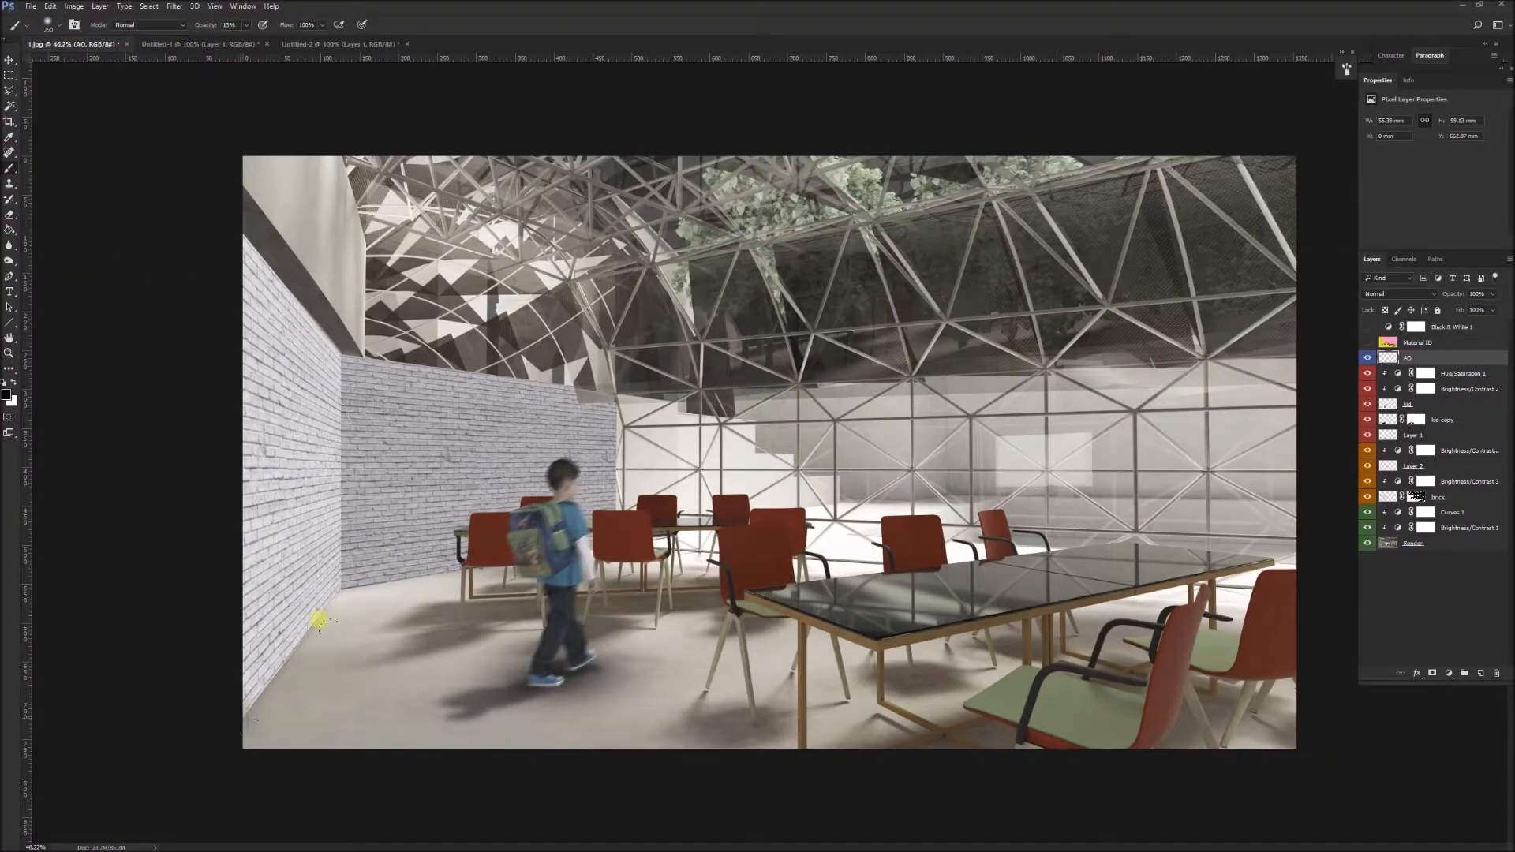
{"action": "left_click", "coordinate": [341, 596], "text": "shift"}
Step: Try a shading stroke along the rear wall's base with a smaller brush, and undo it
{"action": "key", "text": "bracketleft"}
{"action": "key", "text": "bracketleft"}
{"action": "key", "text": "bracketleft"}
{"action": "left_click", "coordinate": [343, 596]}
{"action": "left_click", "coordinate": [594, 553], "text": "shift"}
{"action": "key", "text": "ctrl+z"}
{"action": "scroll", "coordinate": [388, 599], "scroll_direction": "up", "scroll_amount": 3}
{"action": "scroll", "coordinate": [272, 598], "scroll_direction": "down", "scroll_amount": 1}
{"action": "key", "text": "ctrl+alt+z"}
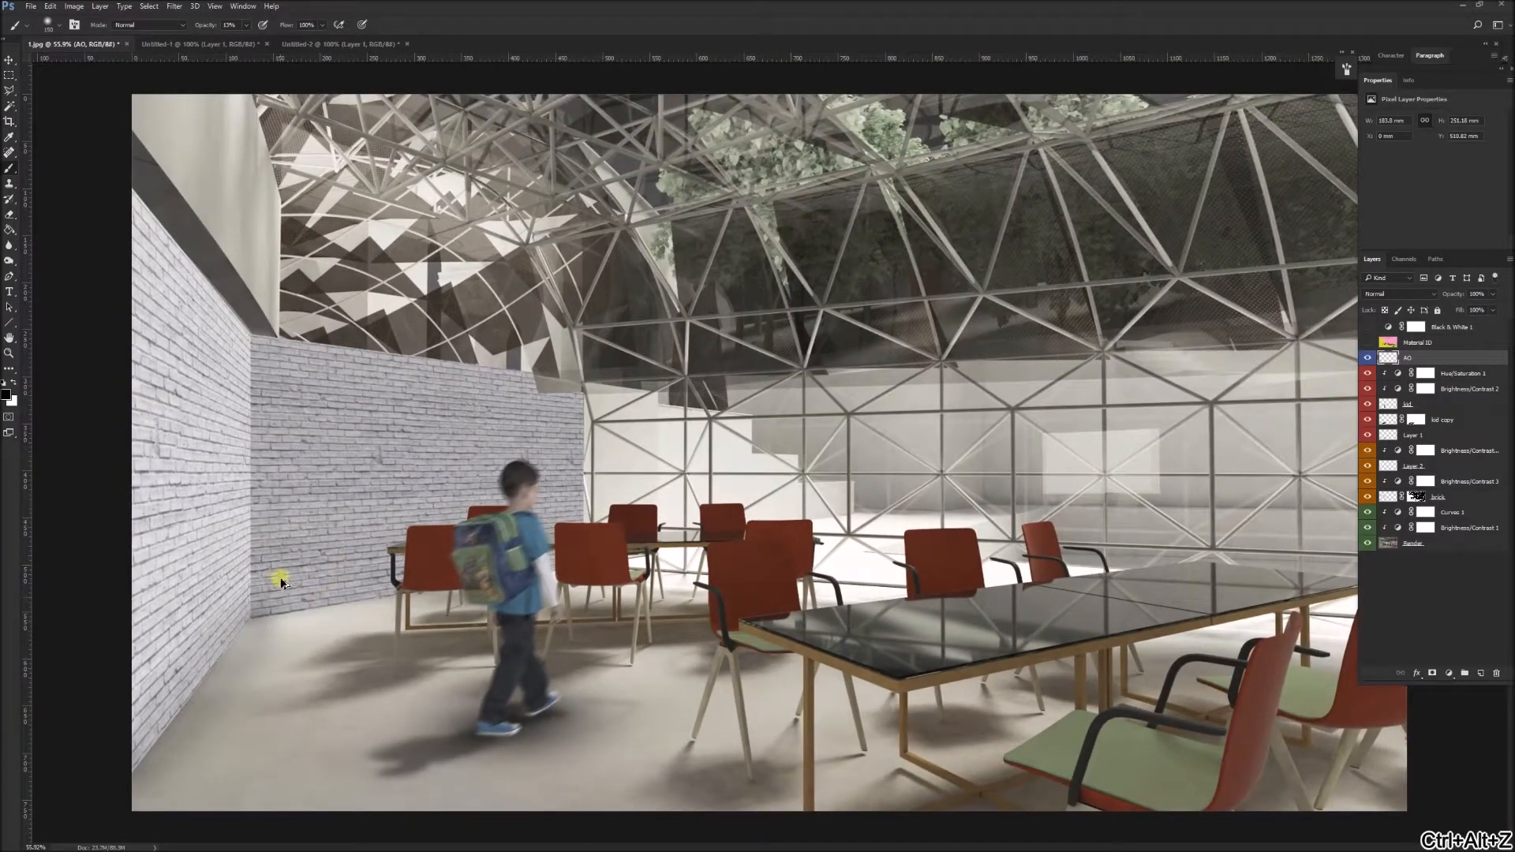
Step: Paint soft ambient-occlusion shading on the AO layer along the vertical corner where the two brick walls meet
{"action": "scroll", "coordinate": [331, 399], "scroll_direction": "down", "scroll_amount": 4}
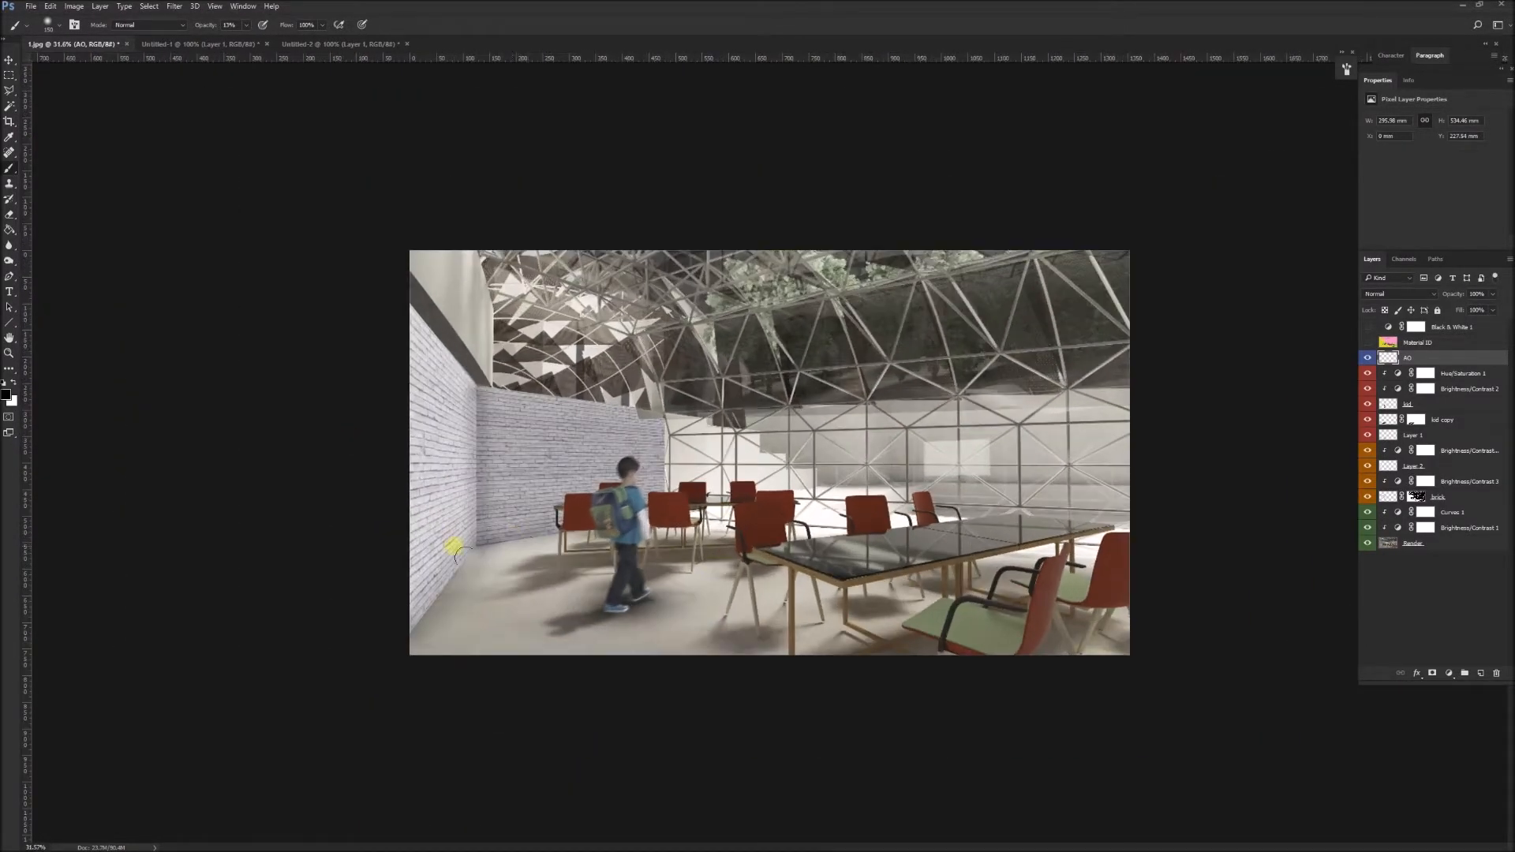
{"action": "scroll", "coordinate": [459, 534], "scroll_direction": "up", "scroll_amount": 2}
{"action": "left_click", "coordinate": [407, 362], "text": "shift"}
{"action": "scroll", "coordinate": [417, 570], "scroll_direction": "down", "scroll_amount": 3}
{"action": "scroll", "coordinate": [450, 470], "scroll_direction": "up", "scroll_amount": 2}
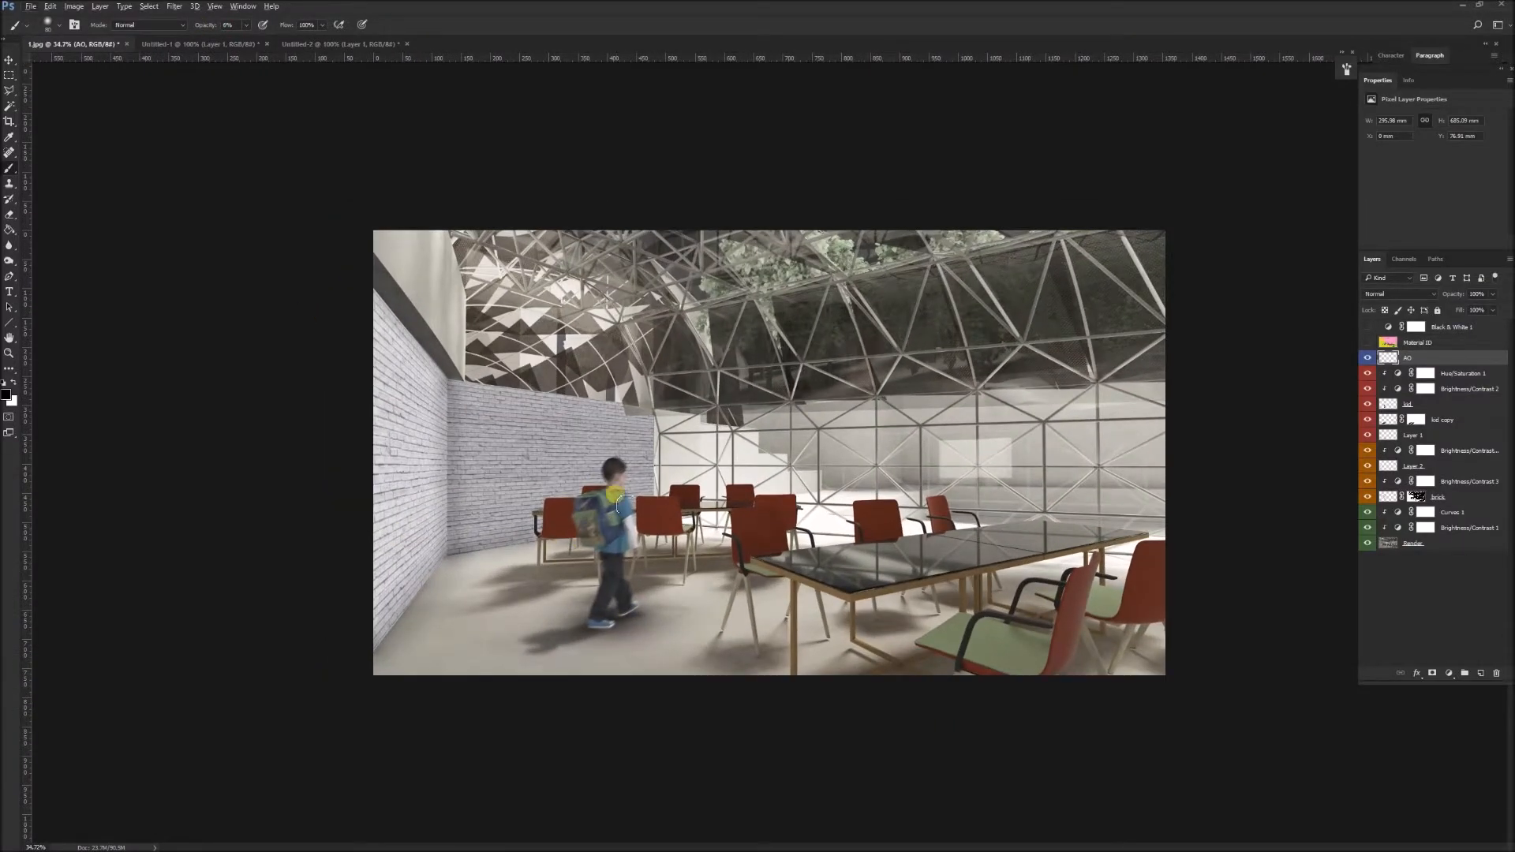
{"action": "left_click", "coordinate": [1470, 450]}
{"action": "left_click", "coordinate": [1470, 498], "text": "shift"}
{"action": "left_click", "coordinate": [8, 60]}
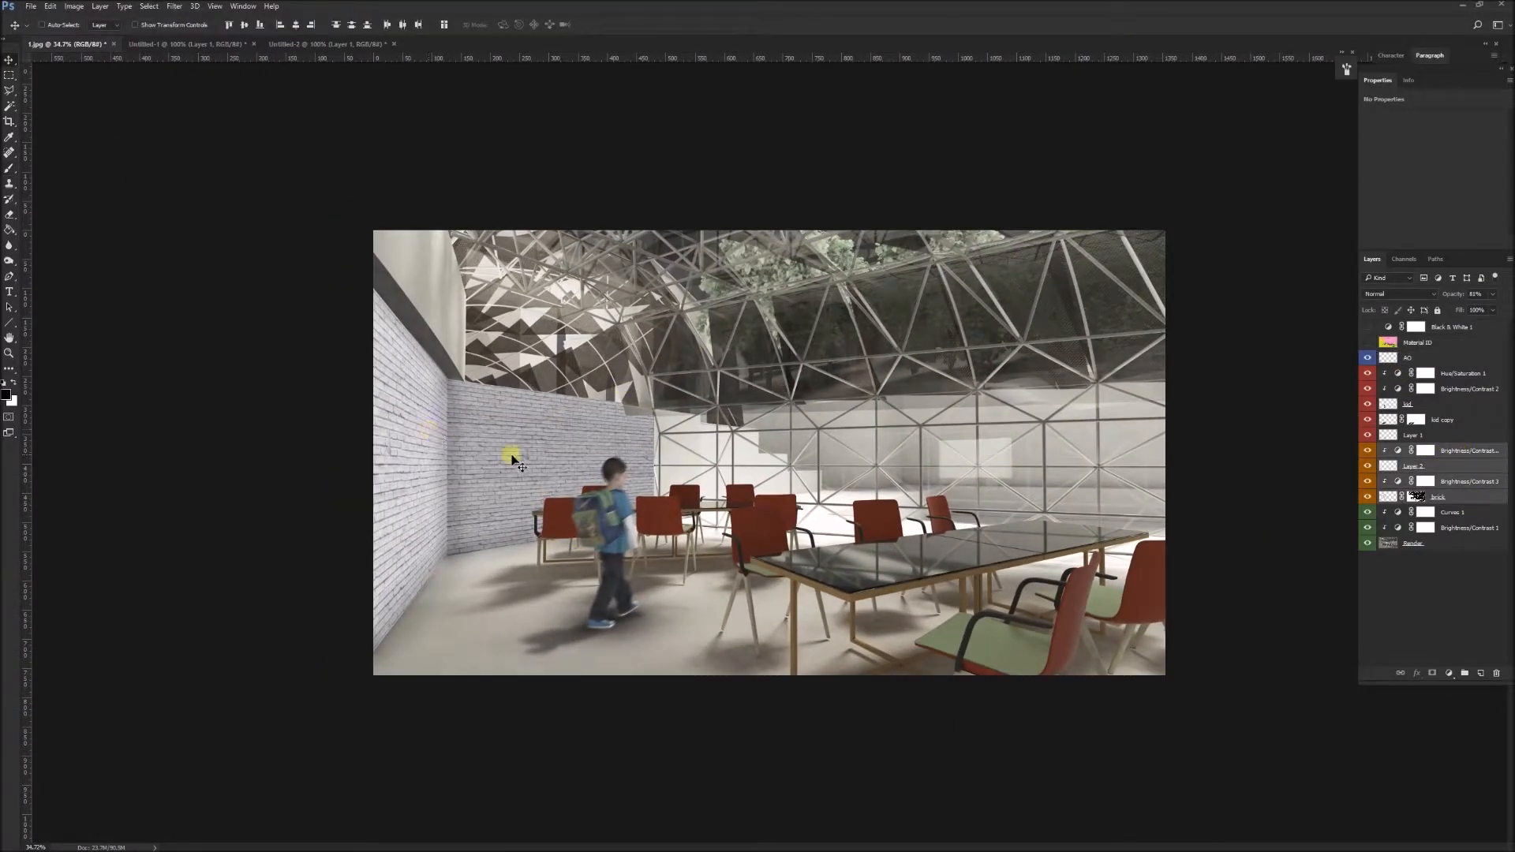
{"action": "left_click", "coordinate": [1390, 608]}
Step: Add a green-labelled Hue/Saturation adjustment above Curves 1, clipped to the render, and set its lightness to +8
{"action": "left_click", "coordinate": [1442, 515]}
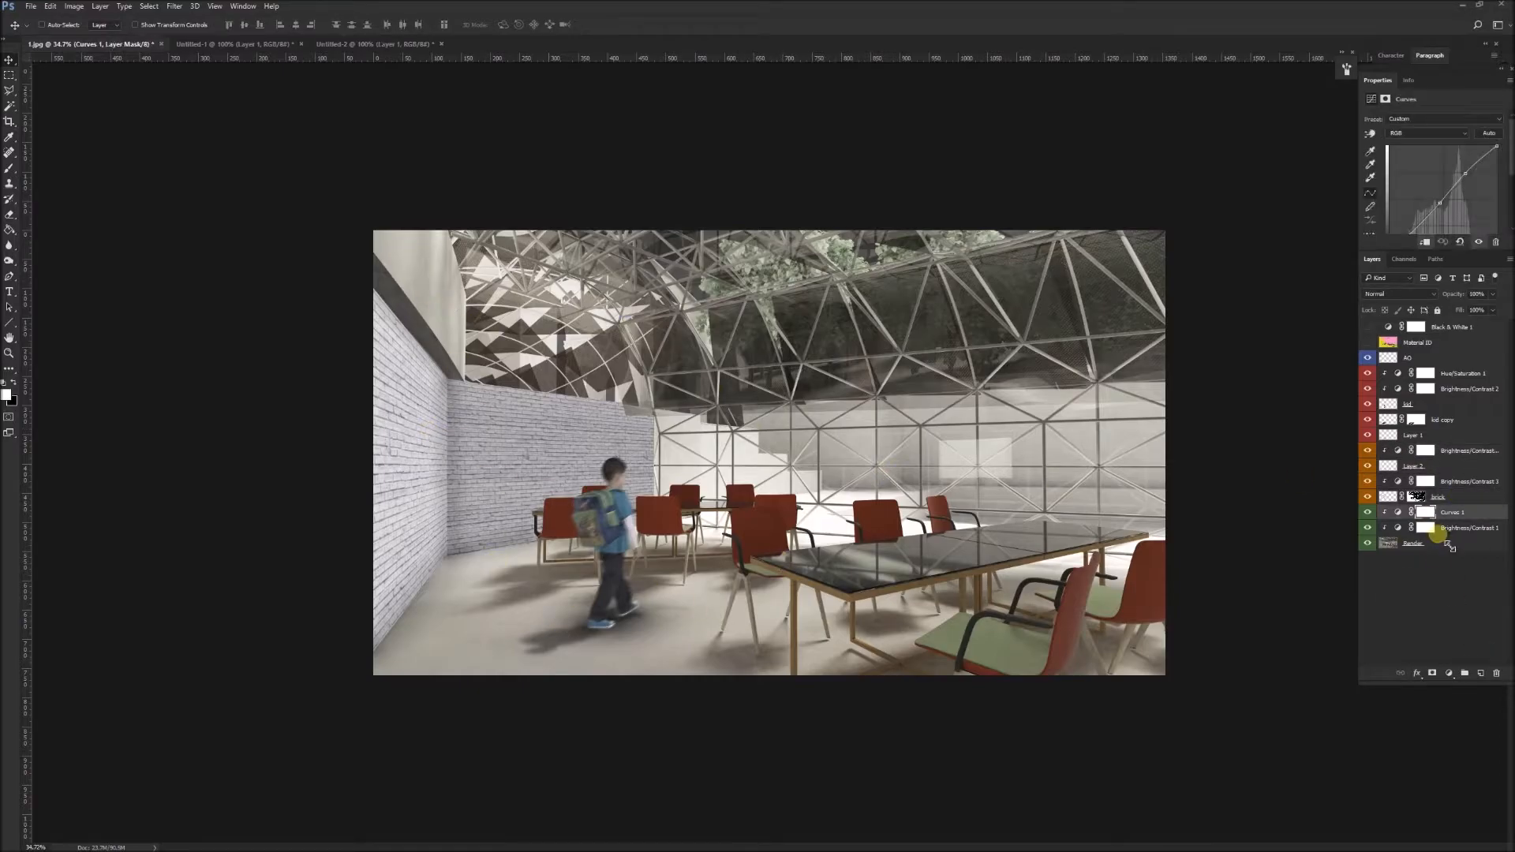
{"action": "left_click", "coordinate": [1448, 673]}
{"action": "left_click", "coordinate": [1447, 518]}
{"action": "right_click", "coordinate": [1450, 517]}
{"action": "left_click", "coordinate": [1446, 518]}
{"action": "right_click", "coordinate": [1442, 516]}
{"action": "left_click", "coordinate": [1335, 755]}
{"action": "left_click_drag", "start_coordinate": [1433, 207], "coordinate": [1437, 206]}
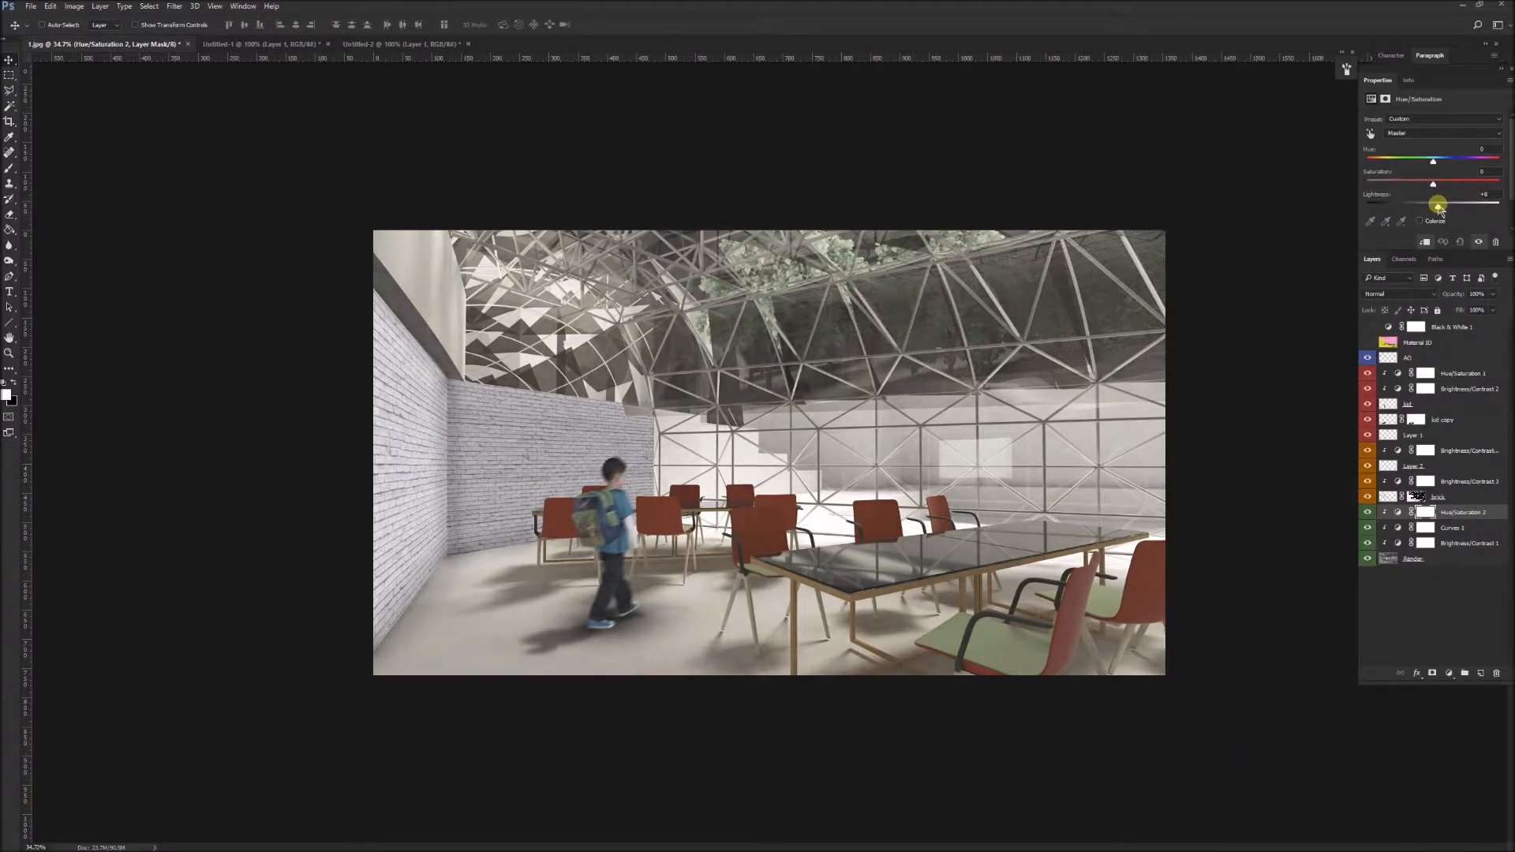
Step: Replace the render's Hue/Saturation adjustment with one clipped to the brick layer, colorized with hue 37 and saturation 17
{"action": "key", "text": "Delete"}
{"action": "left_click", "coordinate": [1468, 482]}
{"action": "scroll", "coordinate": [420, 549], "scroll_direction": "up", "scroll_amount": 4}
{"action": "left_click", "coordinate": [1448, 497]}
{"action": "left_click", "coordinate": [1448, 673]}
{"action": "left_click", "coordinate": [1447, 518]}
{"action": "left_click", "coordinate": [1395, 505], "text": "alt"}
{"action": "left_click", "coordinate": [1395, 505], "text": "alt"}
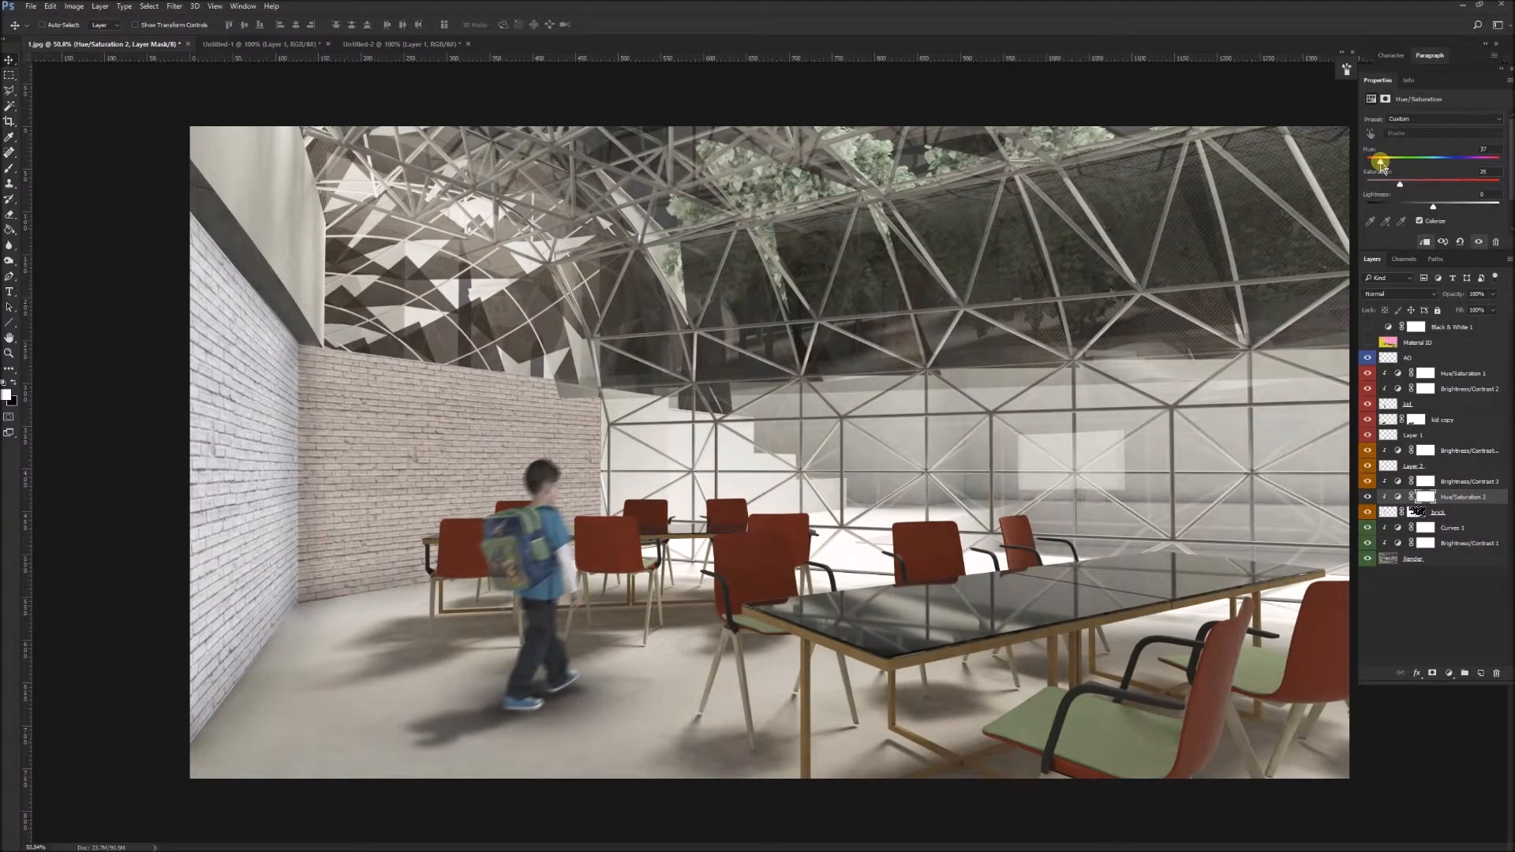
{"action": "scroll", "coordinate": [1310, 499], "scroll_direction": "down", "scroll_amount": 4}
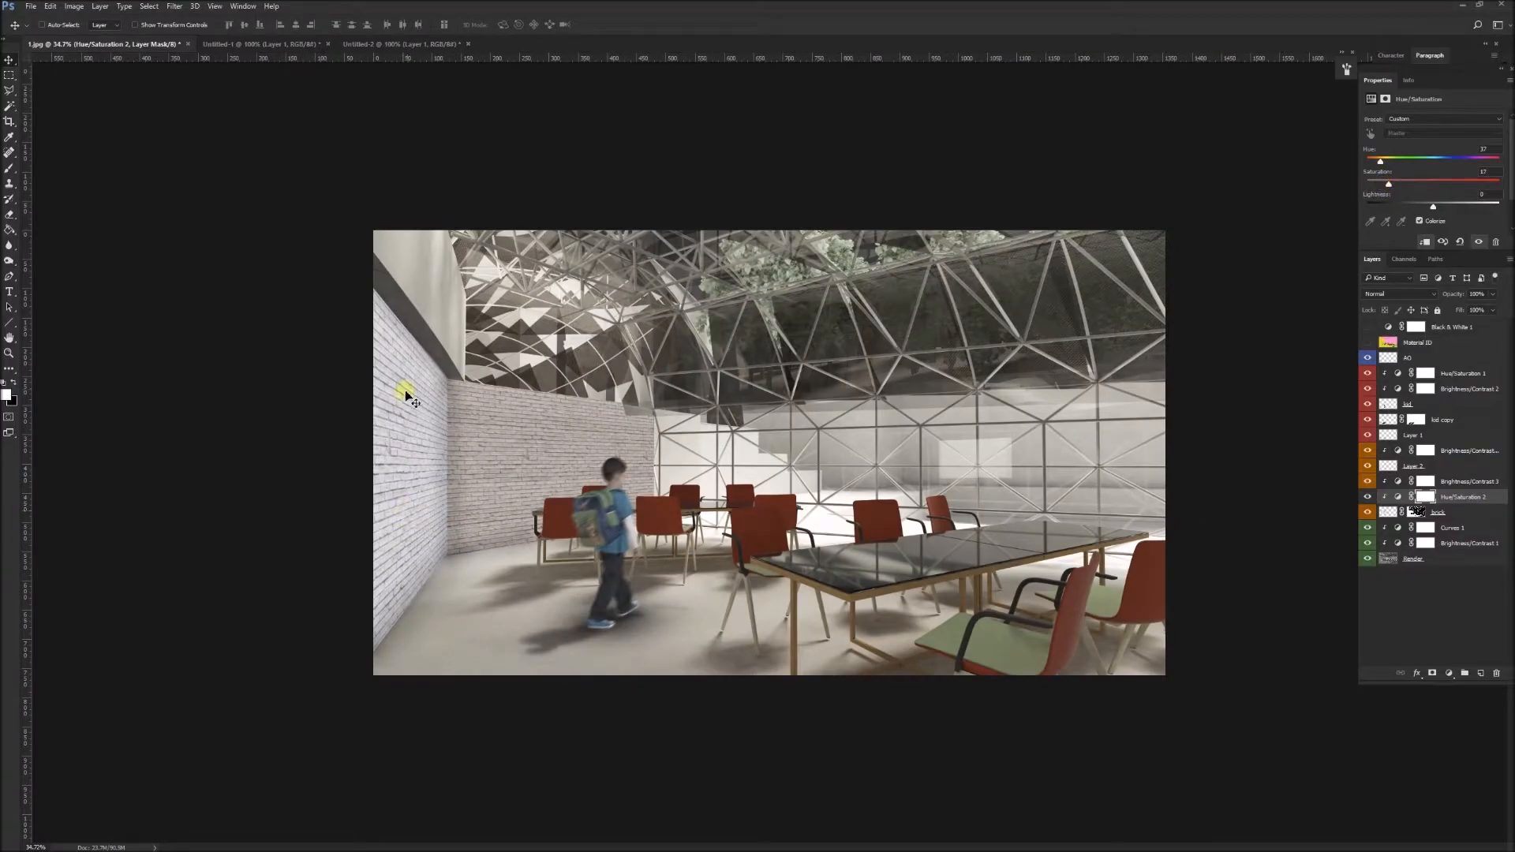
Step: Place a Hue/Saturation adjustment above the other brick wall's Brightness/Contrast adjustment and clip it to that wall layer
{"action": "left_click_drag", "start_coordinate": [1446, 499], "coordinate": [1455, 444]}
{"action": "left_click", "coordinate": [1395, 458], "text": "alt"}
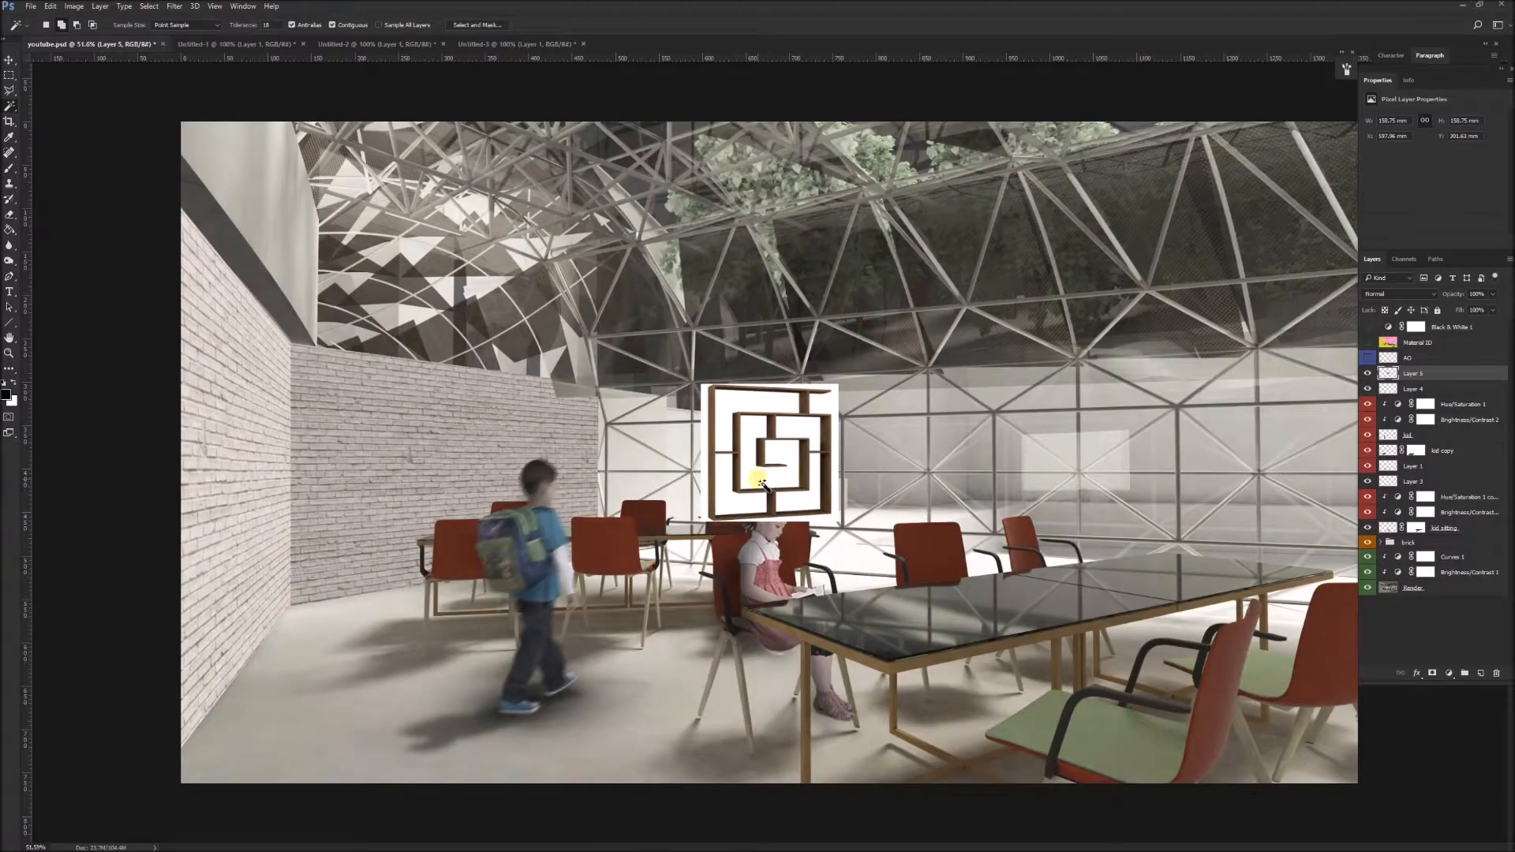
Step: Remove the white background from the bookcase image
{"action": "right_click", "coordinate": [758, 480]}
{"action": "left_click", "coordinate": [819, 675]}
{"action": "key", "text": "v"}
Step: Move the bookcase onto the back brick wall, then scale and distort it to match the wall's perspective
{"action": "left_click_drag", "start_coordinate": [770, 438], "coordinate": [415, 525]}
{"action": "key", "text": "ctrl+t"}
{"action": "right_click", "coordinate": [413, 543]}
{"action": "left_click", "coordinate": [449, 605]}
{"action": "scroll", "coordinate": [422, 482], "scroll_direction": "up", "scroll_amount": 4}
{"action": "right_click", "coordinate": [285, 491]}
{"action": "left_click", "coordinate": [319, 570]}
{"action": "left_click_drag", "start_coordinate": [410, 446], "coordinate": [497, 322]}
{"action": "left_click_drag", "start_coordinate": [230, 322], "coordinate": [230, 297]}
{"action": "left_click_drag", "start_coordinate": [497, 322], "coordinate": [497, 310]}
{"action": "key", "text": "Return"}
{"action": "scroll", "coordinate": [410, 513], "scroll_direction": "down", "scroll_amount": 4}
{"action": "left_click_drag", "start_coordinate": [443, 485], "coordinate": [499, 481]}
Step: Remove the white matte from the bookcase's edges and name its layer bookcase
{"action": "scroll", "coordinate": [271, 382], "scroll_direction": "up", "scroll_amount": 3}
{"action": "left_click", "coordinate": [100, 5]}
{"action": "mouse_move", "coordinate": [173, 584]}
{"action": "left_click", "coordinate": [322, 625]}
{"action": "scroll", "coordinate": [495, 561], "scroll_direction": "down", "scroll_amount": 4}
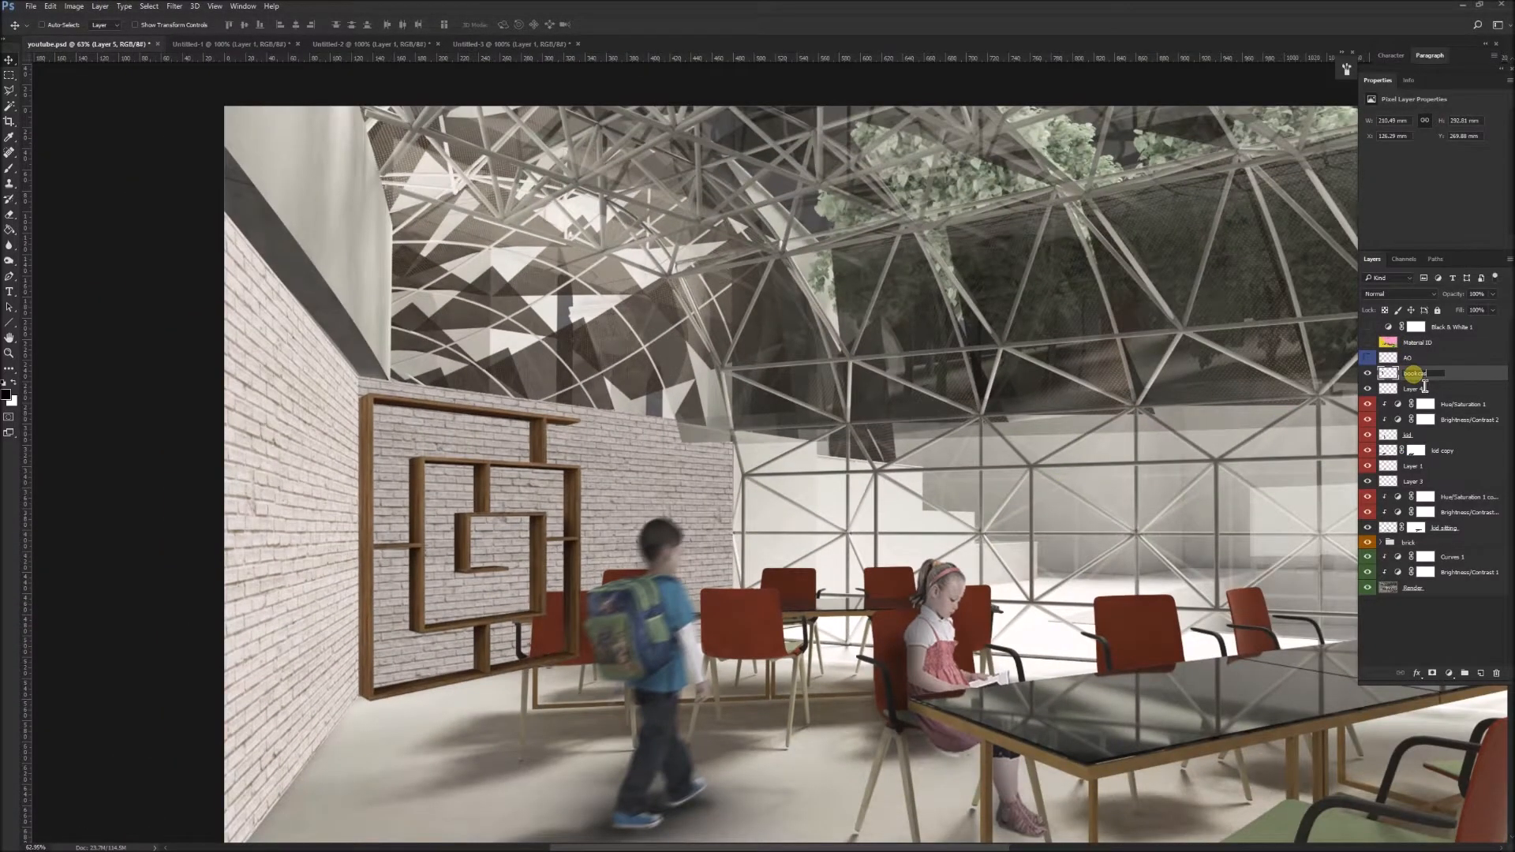
{"action": "type", "text": "se"}
{"action": "key", "text": "Return"}
Step: Select the back wall's colour on the Material ID layer and use the selection to mask the bookcase layer
{"action": "left_click", "coordinate": [1367, 342]}
{"action": "left_click", "coordinate": [1422, 342]}
{"action": "key", "text": "w"}
{"action": "left_click", "coordinate": [479, 585]}
{"action": "left_click", "coordinate": [1368, 342]}
{"action": "left_click", "coordinate": [1417, 374]}
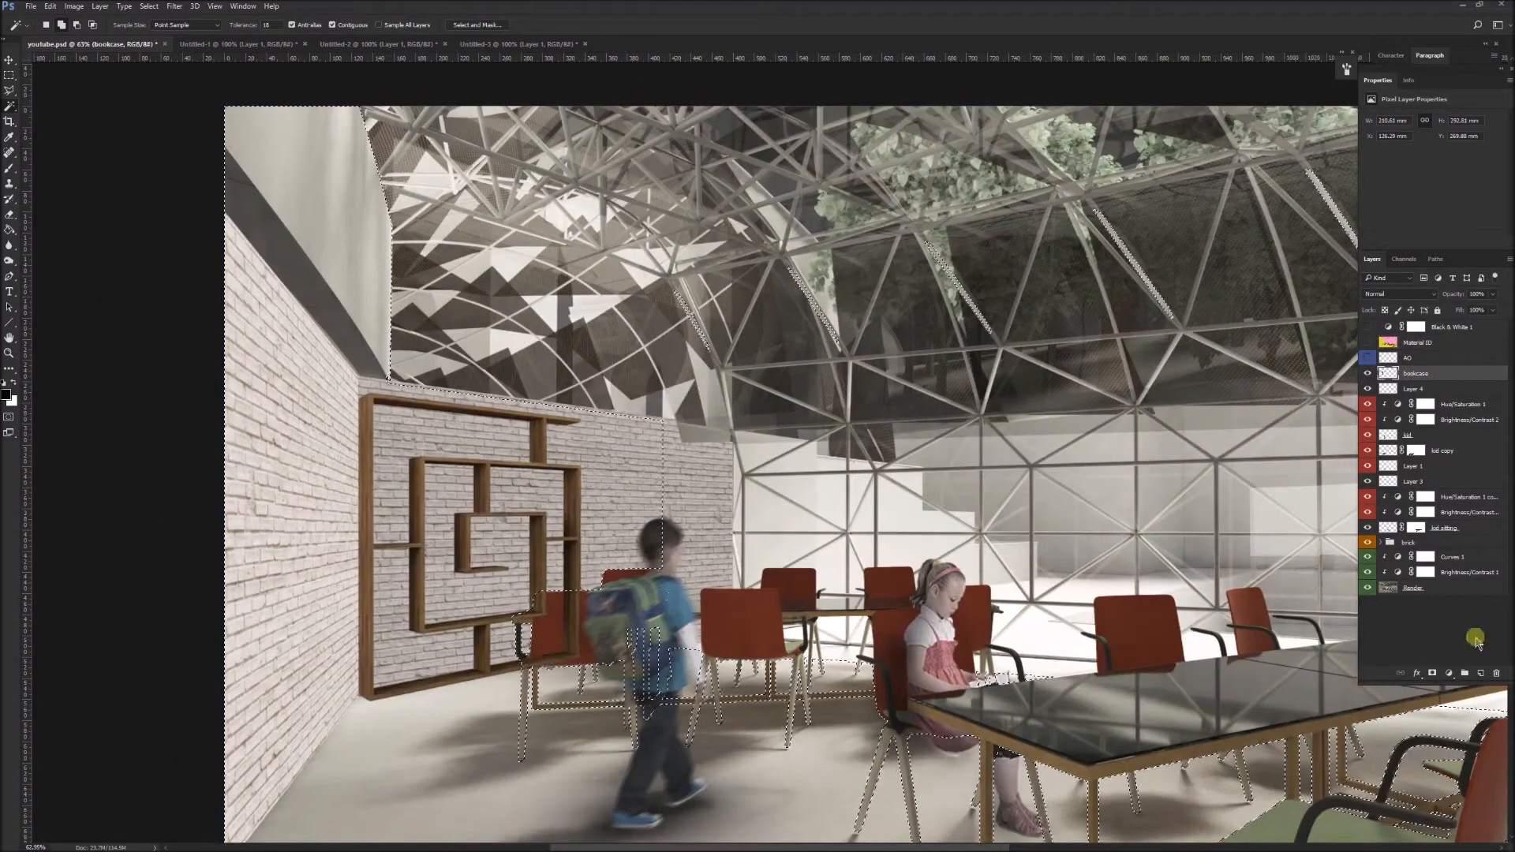
{"action": "left_click", "coordinate": [1433, 673]}
Step: Give Layer 4 a red colour label
{"action": "scroll", "coordinate": [710, 489], "scroll_direction": "down", "scroll_amount": 5}
{"action": "scroll", "coordinate": [711, 489], "scroll_direction": "up", "scroll_amount": 3}
{"action": "right_click", "coordinate": [1434, 389]}
{"action": "left_click", "coordinate": [1292, 713]}
Step: Clip a Hue/Saturation adjustment to the bookcase with saturation -44 and give the bookcase layers a yellow colour label
{"action": "left_click", "coordinate": [1448, 373]}
{"action": "left_click", "coordinate": [1449, 673]}
{"action": "left_click", "coordinate": [1420, 517]}
{"action": "left_click", "coordinate": [1397, 381], "text": "alt"}
{"action": "right_click", "coordinate": [1444, 389]}
{"action": "left_click", "coordinate": [1294, 744]}
{"action": "left_click", "coordinate": [1425, 374]}
{"action": "left_click_drag", "start_coordinate": [1433, 185], "coordinate": [1404, 185]}
{"action": "scroll", "coordinate": [575, 535], "scroll_direction": "down", "scroll_amount": 2}
{"action": "scroll", "coordinate": [552, 466], "scroll_direction": "up", "scroll_amount": 3}
Step: Create a yellow-labelled layer beneath the bookcase and brush soft black shadows onto the wall behind its shelves
{"action": "left_click", "coordinate": [1480, 673]}
{"action": "right_click", "coordinate": [1444, 404]}
{"action": "left_click", "coordinate": [1267, 769]}
{"action": "key", "text": "b"}
{"action": "left_click_drag", "start_coordinate": [289, 482], "coordinate": [282, 559]}
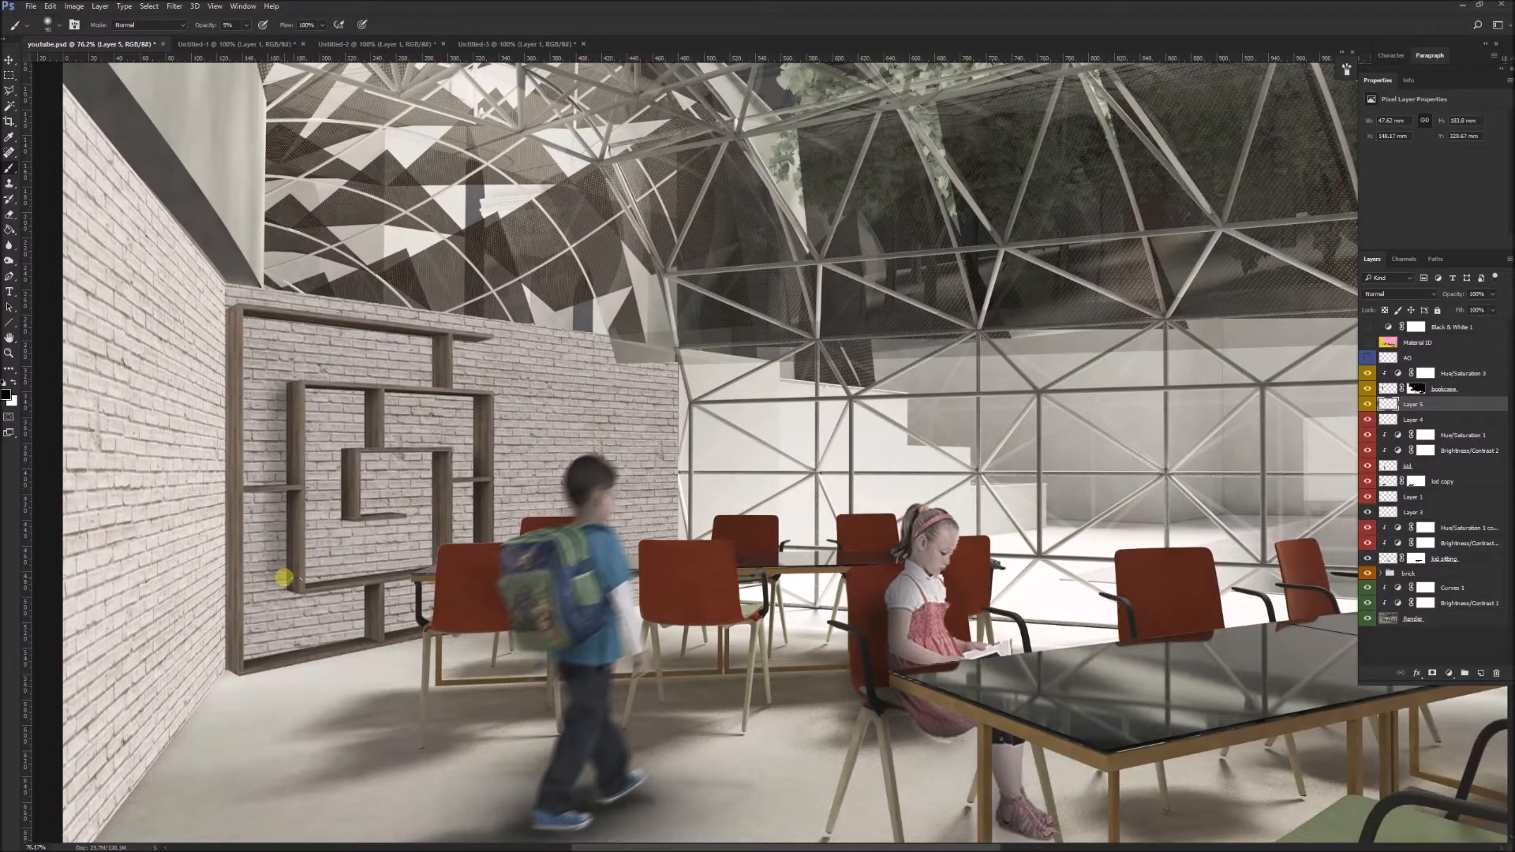
{"action": "scroll", "coordinate": [264, 466], "scroll_direction": "down", "scroll_amount": 1}
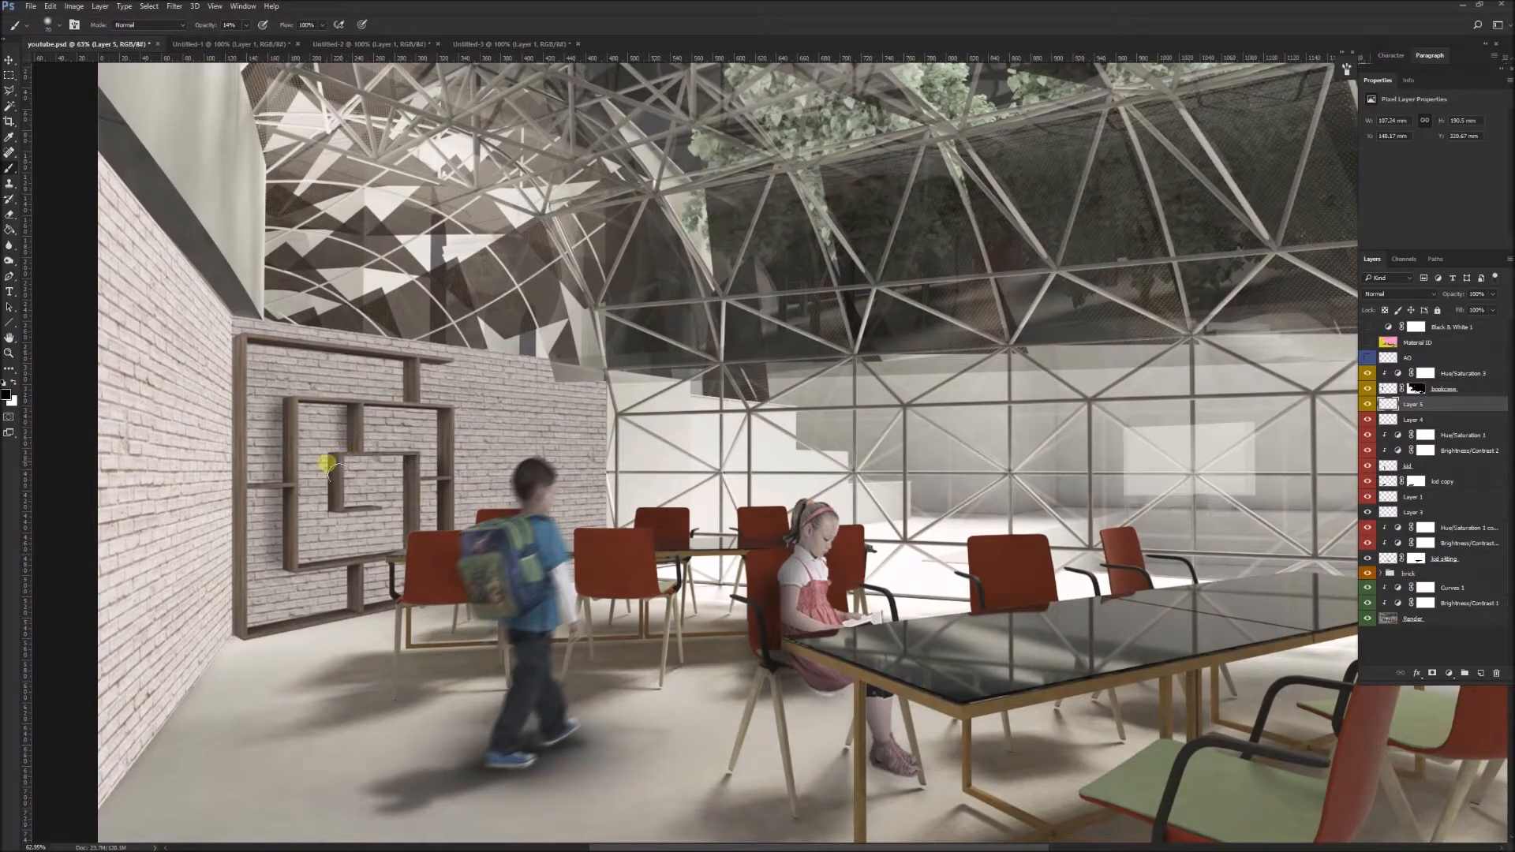
{"action": "left_click_drag", "start_coordinate": [286, 407], "coordinate": [284, 570]}
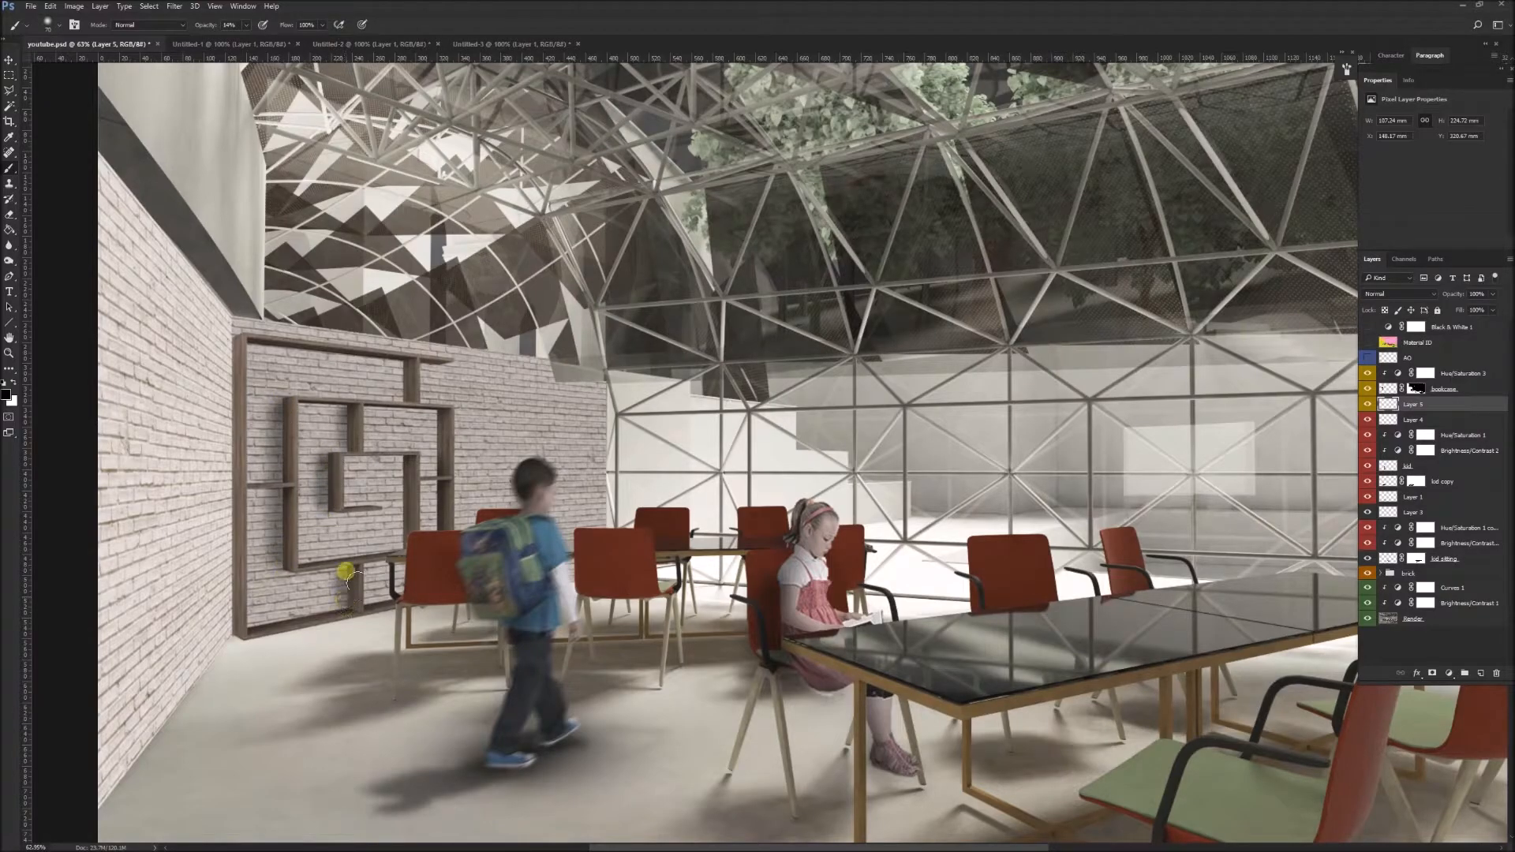
{"action": "mouse_move", "coordinate": [404, 468]}
{"action": "left_mouse_down"}
{"action": "mouse_move", "coordinate": [399, 514]}
{"action": "mouse_move", "coordinate": [405, 467]}
{"action": "mouse_move", "coordinate": [438, 521]}
{"action": "mouse_move", "coordinate": [438, 425]}
{"action": "left_mouse_up"}
{"action": "left_click_drag", "start_coordinate": [259, 352], "coordinate": [403, 366]}
{"action": "left_click_drag", "start_coordinate": [306, 413], "coordinate": [440, 418]}
{"action": "left_click_drag", "start_coordinate": [337, 467], "coordinate": [409, 464]}
Step: Paint shadows along the bookcase's outer side and middle boards, then lower the brush opacity to 2%
{"action": "scroll", "coordinate": [331, 517], "scroll_direction": "up", "scroll_amount": 1}
{"action": "scroll", "coordinate": [257, 470], "scroll_direction": "up", "scroll_amount": 2}
{"action": "mouse_move", "coordinate": [221, 304]}
{"action": "left_mouse_down"}
{"action": "mouse_move", "coordinate": [210, 247]}
{"action": "mouse_move", "coordinate": [214, 683]}
{"action": "left_mouse_up"}
{"action": "scroll", "coordinate": [253, 439], "scroll_direction": "down", "scroll_amount": 5}
{"action": "left_click_drag", "start_coordinate": [355, 383], "coordinate": [358, 589]}
{"action": "scroll", "coordinate": [395, 423], "scroll_direction": "up", "scroll_amount": 3}
{"action": "left_click_drag", "start_coordinate": [208, 28], "coordinate": [202, 29]}
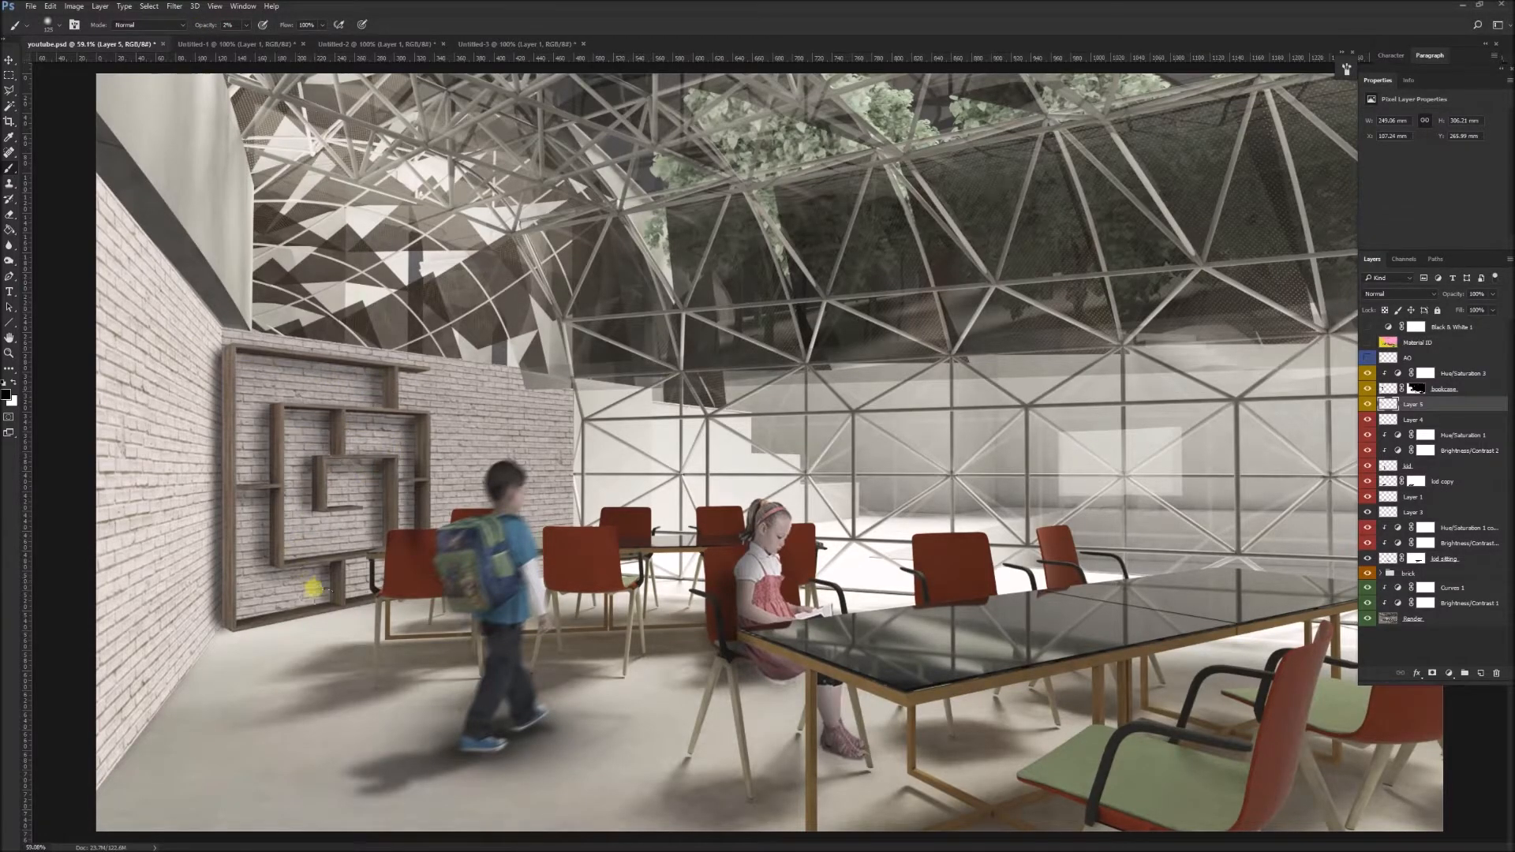
Step: Create a layer above the bookcase's Hue/Saturation adjustment and shade the inner shelf boards with black at 25% brush opacity
{"action": "key", "text": "ctrl+shift+alt+n"}
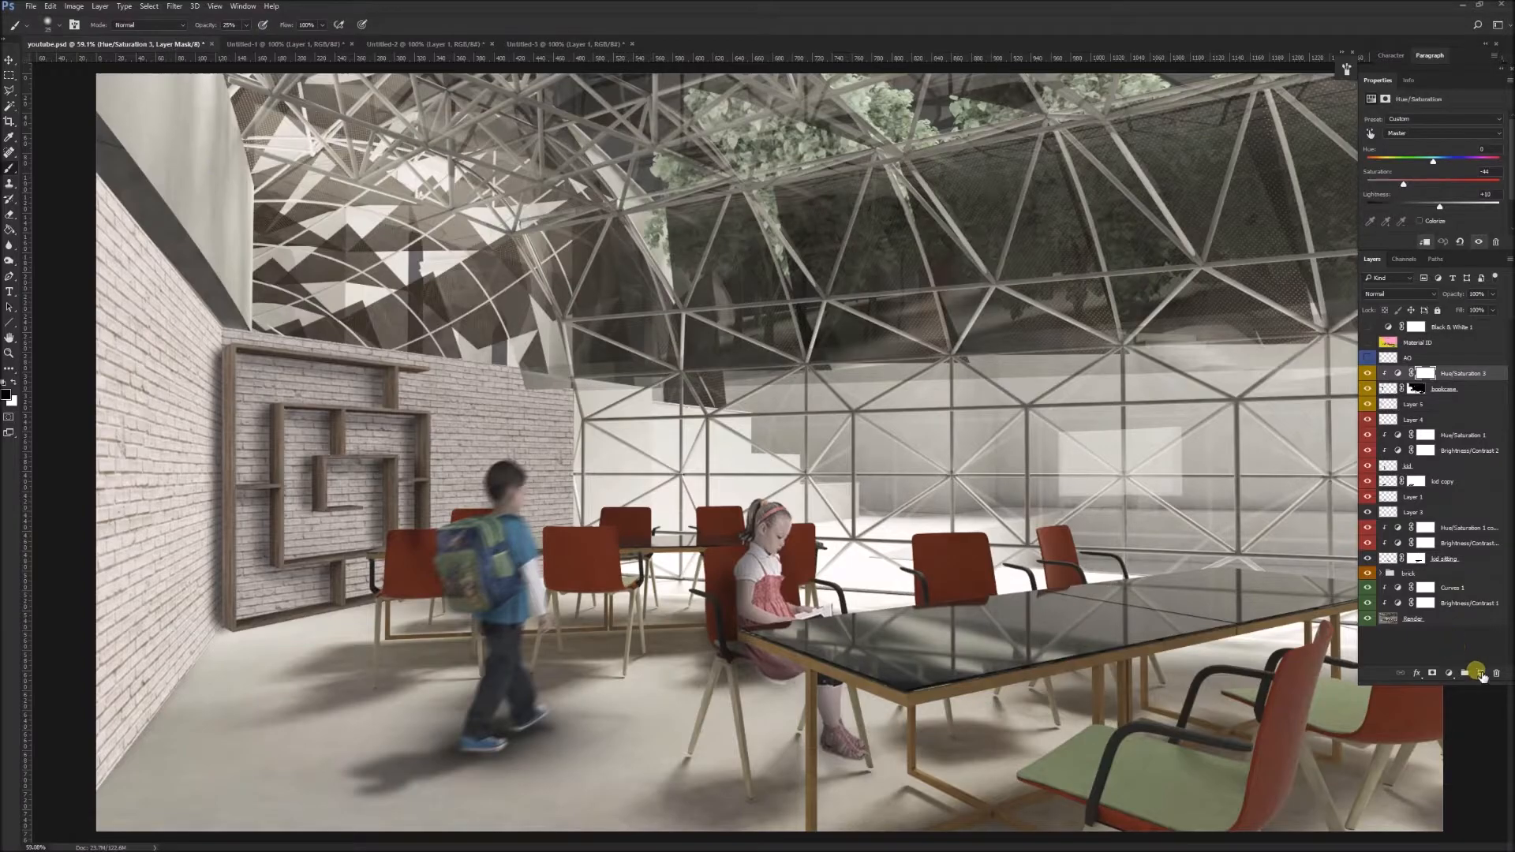
{"action": "scroll", "coordinate": [223, 363], "scroll_direction": "up", "scroll_amount": 5}
{"action": "left_click_drag", "start_coordinate": [628, 471], "coordinate": [631, 392]}
{"action": "left_click_drag", "start_coordinate": [534, 497], "coordinate": [722, 511]}
{"action": "scroll", "coordinate": [724, 521], "scroll_direction": "down", "scroll_amount": 5}
{"action": "left_click_drag", "start_coordinate": [725, 433], "coordinate": [724, 657]}
{"action": "scroll", "coordinate": [724, 544], "scroll_direction": "down", "scroll_amount": 4}
{"action": "left_click_drag", "start_coordinate": [634, 465], "coordinate": [630, 710]}
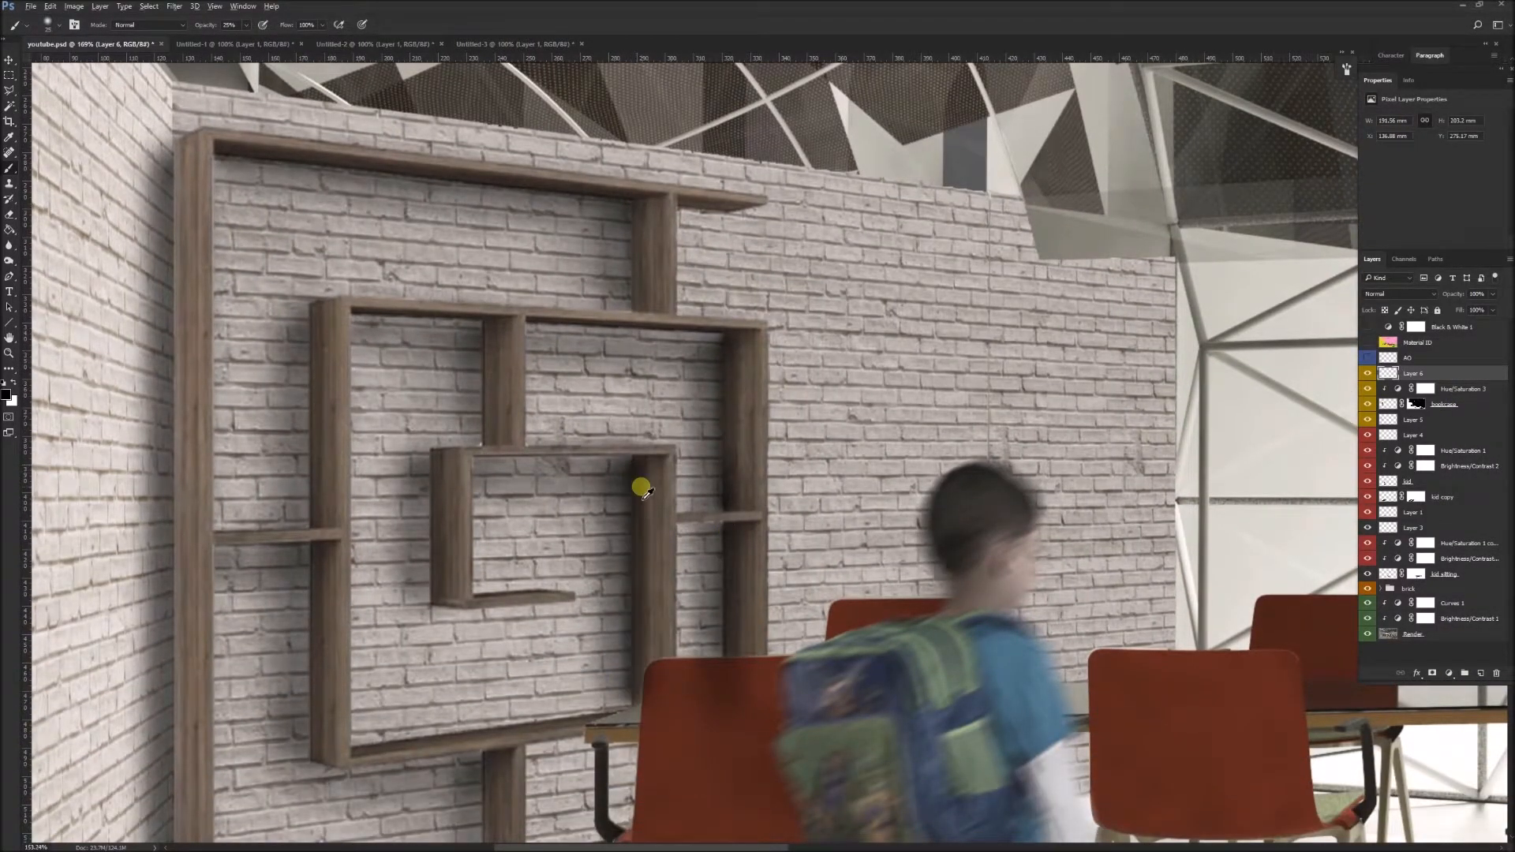
Step: Continue shading the bookcase's remaining inner uprights, lower boards and outer side board with the soft black brush
{"action": "scroll", "coordinate": [623, 514], "scroll_direction": "down", "scroll_amount": 3}
{"action": "mouse_move", "coordinate": [575, 372]}
{"action": "left_mouse_down"}
{"action": "mouse_move", "coordinate": [578, 465]}
{"action": "mouse_move", "coordinate": [540, 582]}
{"action": "left_mouse_up"}
{"action": "left_click_drag", "start_coordinate": [449, 375], "coordinate": [452, 537]}
{"action": "mouse_move", "coordinate": [451, 537]}
{"action": "left_mouse_down"}
{"action": "mouse_move", "coordinate": [452, 380]}
{"action": "mouse_move", "coordinate": [454, 717]}
{"action": "left_mouse_up"}
{"action": "mouse_move", "coordinate": [584, 715]}
{"action": "left_mouse_down"}
{"action": "mouse_move", "coordinate": [582, 791]}
{"action": "mouse_move", "coordinate": [583, 730]}
{"action": "left_mouse_up"}
{"action": "scroll", "coordinate": [439, 538], "scroll_direction": "down", "scroll_amount": 10}
{"action": "scroll", "coordinate": [442, 531], "scroll_direction": "up", "scroll_amount": 3}
{"action": "left_click_drag", "start_coordinate": [209, 651], "coordinate": [221, 351]}
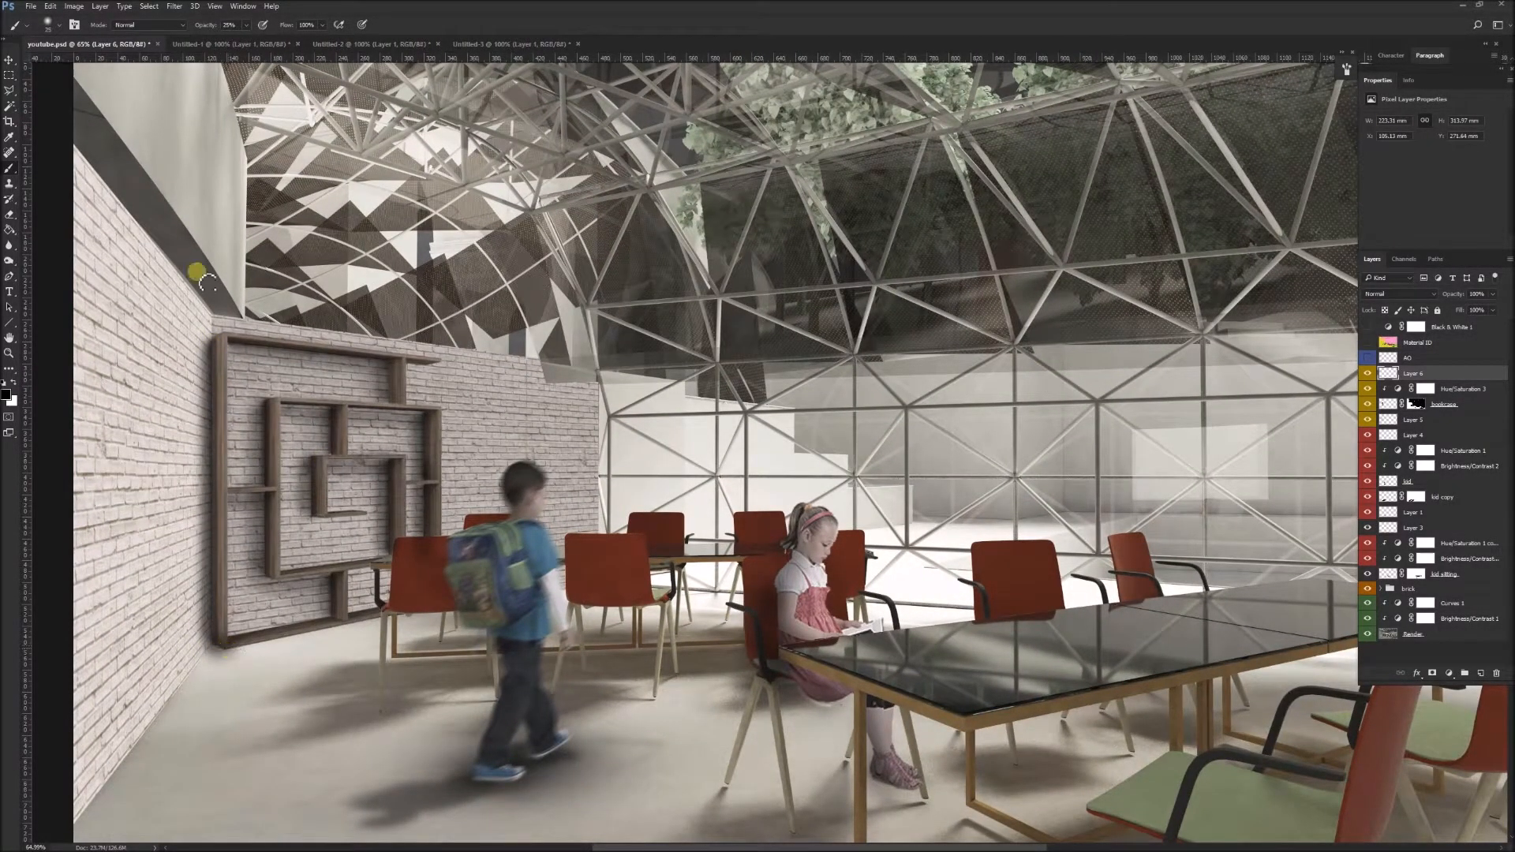
Step: Place the potted palm image above the bookcase layers and scale it down beside the bookcase
{"action": "scroll", "coordinate": [260, 636], "scroll_direction": "down", "scroll_amount": 3}
{"action": "left_click", "coordinate": [1425, 559]}
{"action": "left_click", "coordinate": [1421, 373]}
{"action": "scroll", "coordinate": [764, 457], "scroll_direction": "up", "scroll_amount": 3}
{"action": "left_click_drag", "start_coordinate": [746, 481], "coordinate": [757, 465]}
{"action": "scroll", "coordinate": [758, 465], "scroll_direction": "down", "scroll_amount": 1}
{"action": "left_click_drag", "start_coordinate": [760, 408], "coordinate": [227, 479]}
{"action": "left_click_drag", "start_coordinate": [392, 348], "coordinate": [334, 424]}
{"action": "left_click_drag", "start_coordinate": [282, 505], "coordinate": [270, 552]}
{"action": "scroll", "coordinate": [227, 558], "scroll_direction": "up", "scroll_amount": 3}
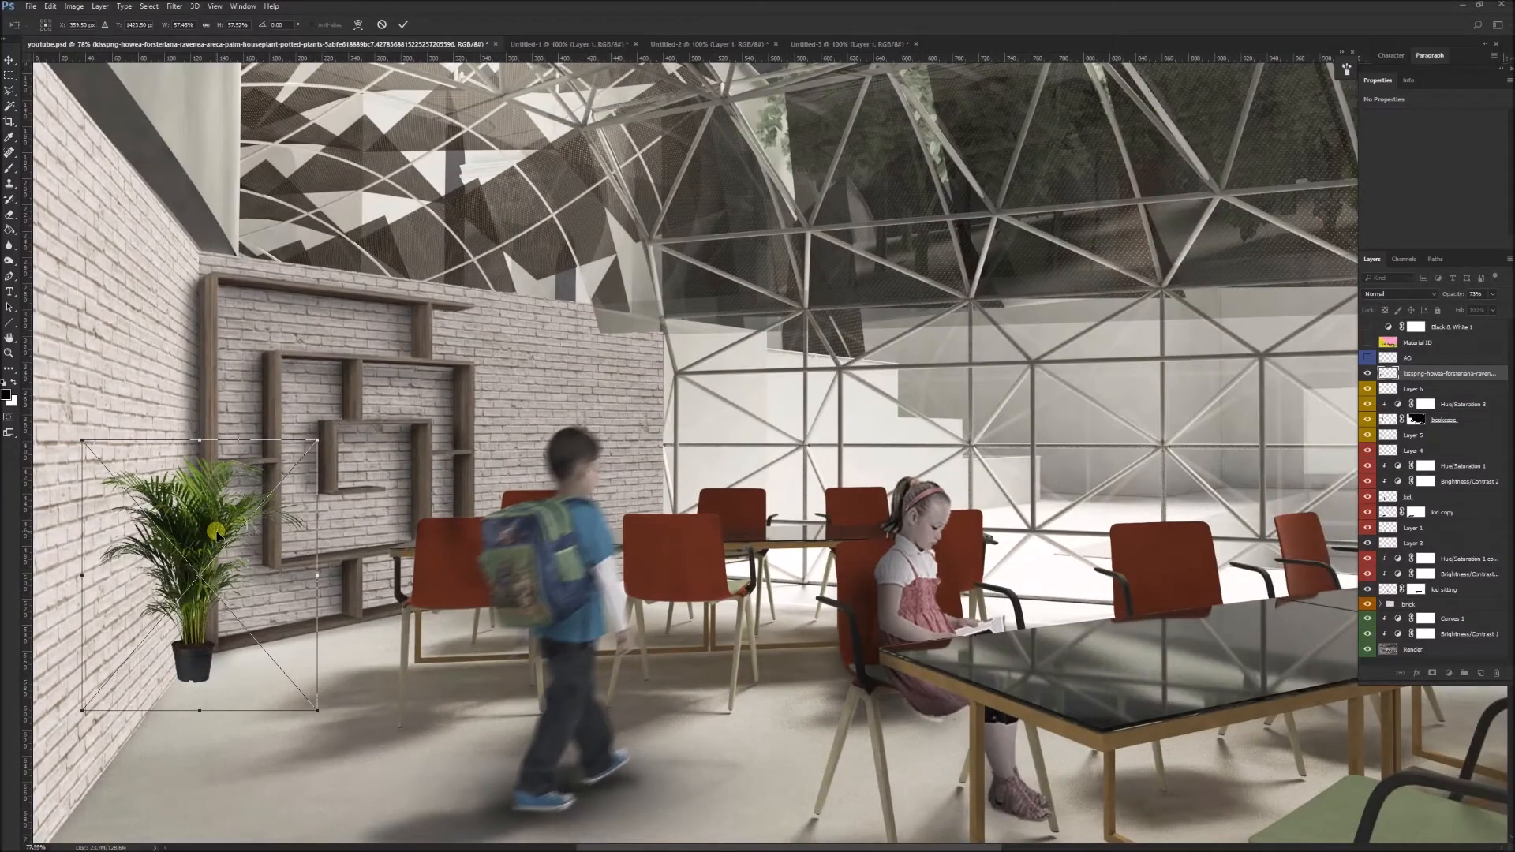
{"action": "key", "text": "Return"}
{"action": "scroll", "coordinate": [258, 599], "scroll_direction": "down", "scroll_amount": 1}
{"action": "scroll", "coordinate": [257, 615], "scroll_direction": "up", "scroll_amount": 1}
Step: Reposition the potted palm and distort its upper corners to adjust its shape
{"action": "left_click_drag", "start_coordinate": [362, 549], "coordinate": [369, 550]}
{"action": "key", "text": "ctrl+t"}
{"action": "right_click", "coordinate": [369, 549]}
{"action": "left_click", "coordinate": [402, 612]}
{"action": "left_click_drag", "start_coordinate": [486, 422], "coordinate": [483, 432]}
{"action": "left_click_drag", "start_coordinate": [250, 421], "coordinate": [248, 414]}
{"action": "key", "text": "Return"}
{"action": "scroll", "coordinate": [371, 489], "scroll_direction": "down", "scroll_amount": 4}
Step: Rename the potted palm's layer as plant
{"action": "double_click", "coordinate": [1452, 374]}
{"action": "type", "text": "plant"}
{"action": "key", "text": "Return"}
Step: Rescale the plant and move it into the corner where the two brick walls meet
{"action": "left_click_drag", "start_coordinate": [270, 559], "coordinate": [439, 641]}
{"action": "key", "text": "ctrl+t"}
{"action": "left_click_drag", "start_coordinate": [382, 561], "coordinate": [321, 495]}
{"action": "left_click_drag", "start_coordinate": [410, 528], "coordinate": [217, 540]}
{"action": "key", "text": "Return"}
{"action": "left_click_drag", "start_coordinate": [232, 606], "coordinate": [258, 573]}
{"action": "scroll", "coordinate": [385, 496], "scroll_direction": "down", "scroll_amount": 1}
{"action": "left_click_drag", "start_coordinate": [366, 536], "coordinate": [382, 502]}
{"action": "key", "text": "ctrl+t"}
{"action": "left_click_drag", "start_coordinate": [452, 454], "coordinate": [378, 514]}
{"action": "key", "text": "Return"}
Step: Open the plant's smart object contents, return to the composition, and clip a Hue/Saturation adjustment to the plant to tone it down
{"action": "double_click", "coordinate": [1388, 375]}
{"action": "key", "text": "ctrl+Tab"}
{"action": "left_click", "coordinate": [1449, 673]}
{"action": "left_click", "coordinate": [1401, 522]}
{"action": "left_click", "coordinate": [1388, 380], "text": "alt"}
{"action": "mouse_move", "coordinate": [1432, 184]}
{"action": "left_mouse_down"}
{"action": "mouse_move", "coordinate": [1408, 185]}
{"action": "mouse_move", "coordinate": [1436, 210]}
{"action": "left_mouse_up"}
Step: Create a layer beneath the plant and paint its soft shadow on the wall and around the pot with a much larger brush
{"action": "left_click", "coordinate": [1449, 403]}
{"action": "left_click", "coordinate": [1481, 673]}
{"action": "key", "text": "b"}
{"action": "key", "text": "bracketright"}
{"action": "key", "text": "bracketright"}
{"action": "key", "text": "bracketright"}
{"action": "key", "text": "bracketright"}
{"action": "key", "text": "bracketright"}
{"action": "key", "text": "bracketright"}
{"action": "key", "text": "bracketright"}
{"action": "key", "text": "bracketright"}
{"action": "key", "text": "bracketright"}
{"action": "key", "text": "bracketright"}
{"action": "key", "text": "bracketright"}
{"action": "key", "text": "bracketright"}
{"action": "key", "text": "bracketright"}
{"action": "key", "text": "bracketright"}
{"action": "mouse_move", "coordinate": [333, 518]}
{"action": "left_mouse_down"}
{"action": "mouse_move", "coordinate": [351, 593]}
{"action": "mouse_move", "coordinate": [339, 531]}
{"action": "left_mouse_up"}
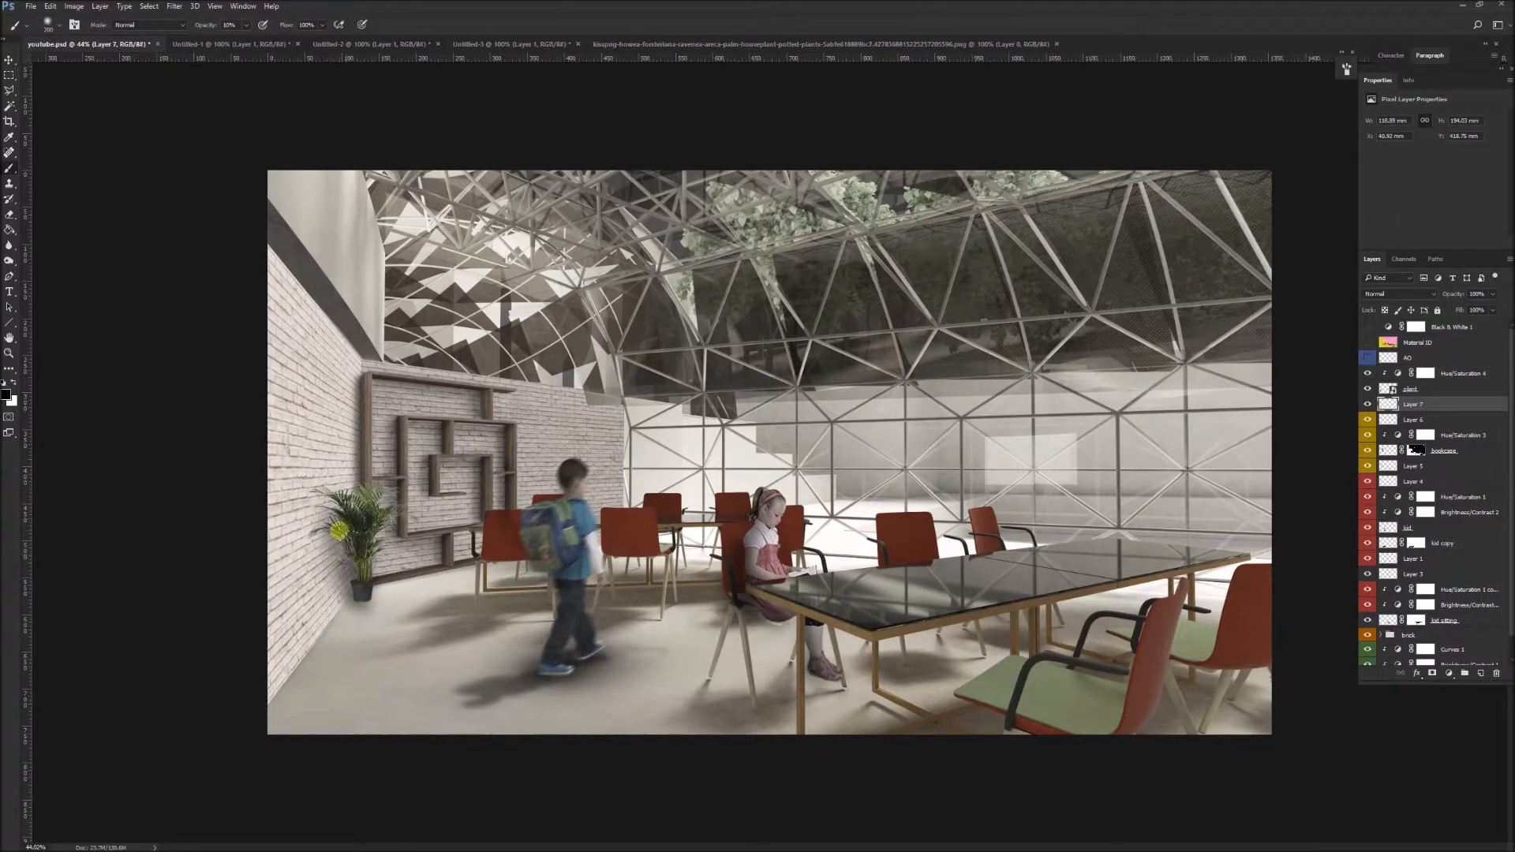
{"action": "left_click_drag", "start_coordinate": [360, 605], "coordinate": [379, 592]}
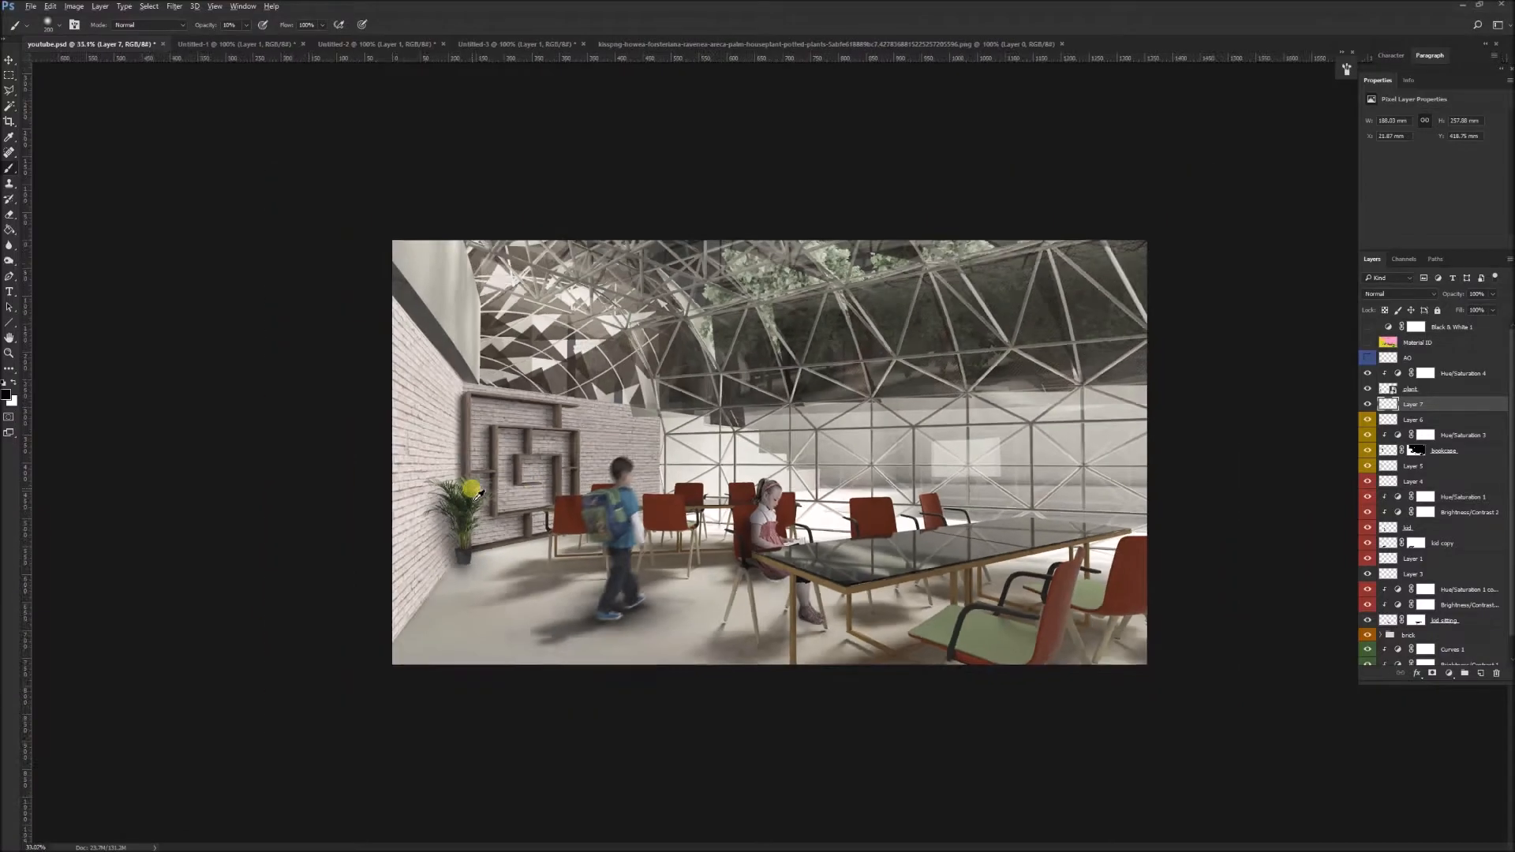
{"action": "scroll", "coordinate": [921, 574], "scroll_direction": "up", "scroll_amount": 3}
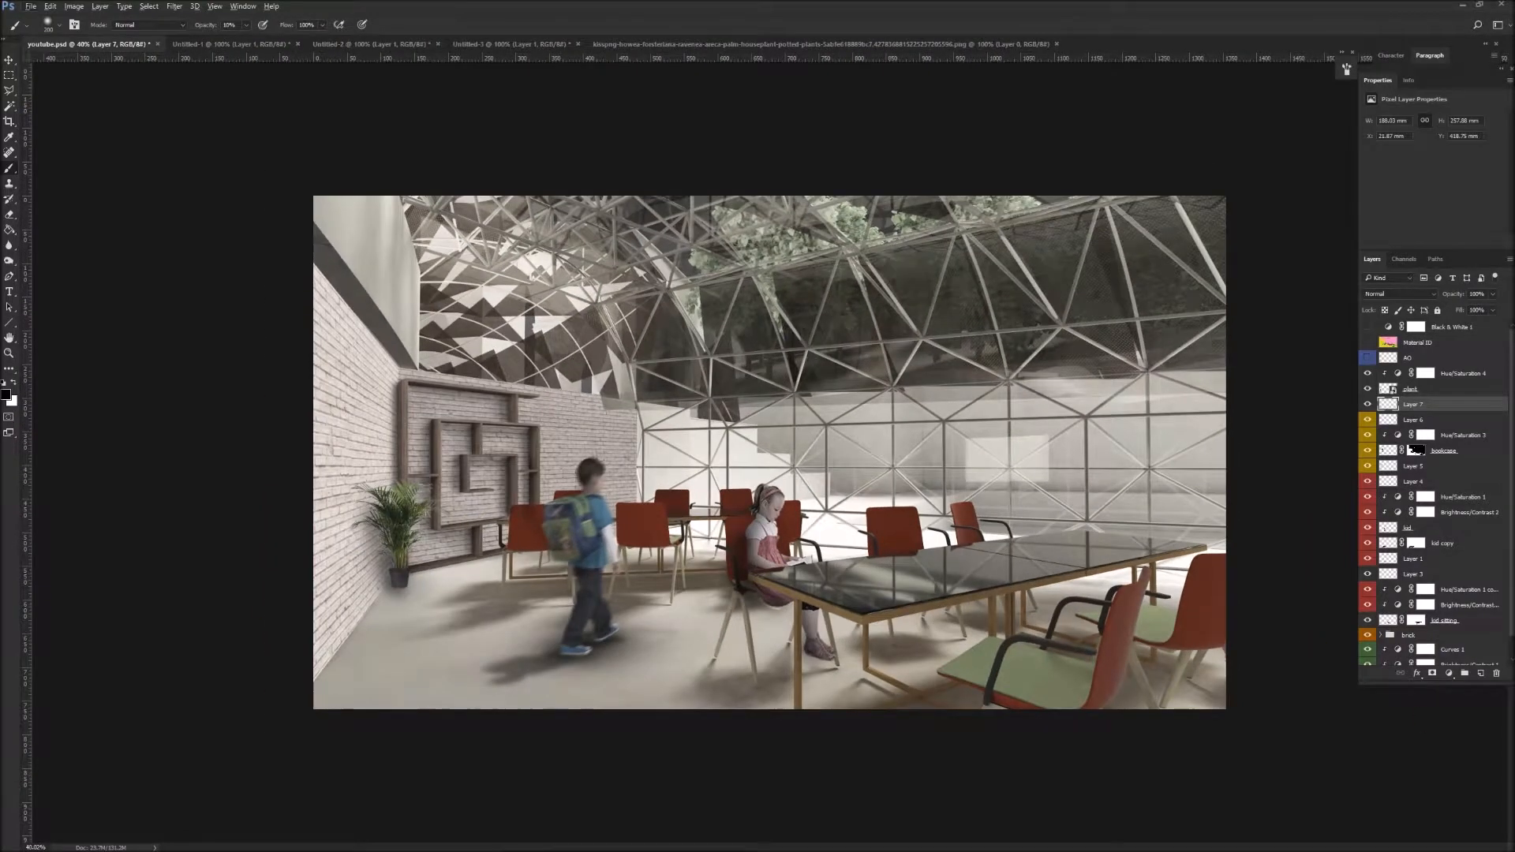
Step: Transform the flower vase to fit its place on the black table
{"action": "scroll", "coordinate": [914, 567], "scroll_direction": "down", "scroll_amount": 6}
{"action": "key", "text": "ctrl+t"}
{"action": "left_click_drag", "start_coordinate": [1065, 482], "coordinate": [1063, 536]}
{"action": "key", "text": "Return"}
Step: Clip a Hue/Saturation adjustment to the flower vase's layer with saturation -26 and lightness -2
{"action": "scroll", "coordinate": [1063, 536], "scroll_direction": "up", "scroll_amount": 1}
{"action": "left_click", "coordinate": [1449, 673]}
{"action": "left_click", "coordinate": [1420, 485]}
{"action": "left_click", "coordinate": [1425, 242]}
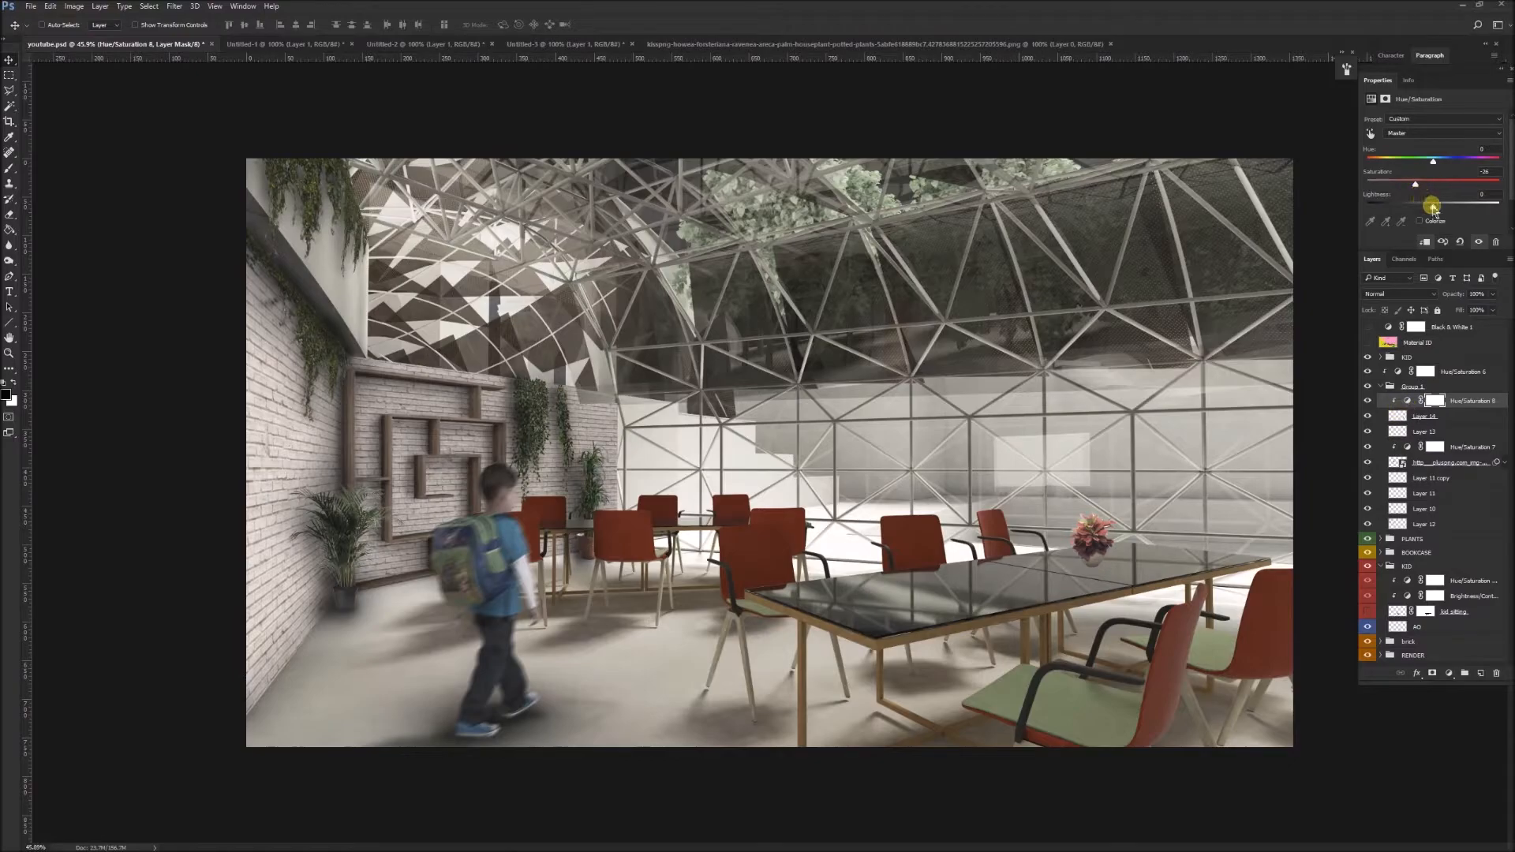
{"action": "left_click_drag", "start_coordinate": [1435, 207], "coordinate": [1416, 190]}
{"action": "scroll", "coordinate": [1176, 604], "scroll_direction": "up", "scroll_amount": 9}
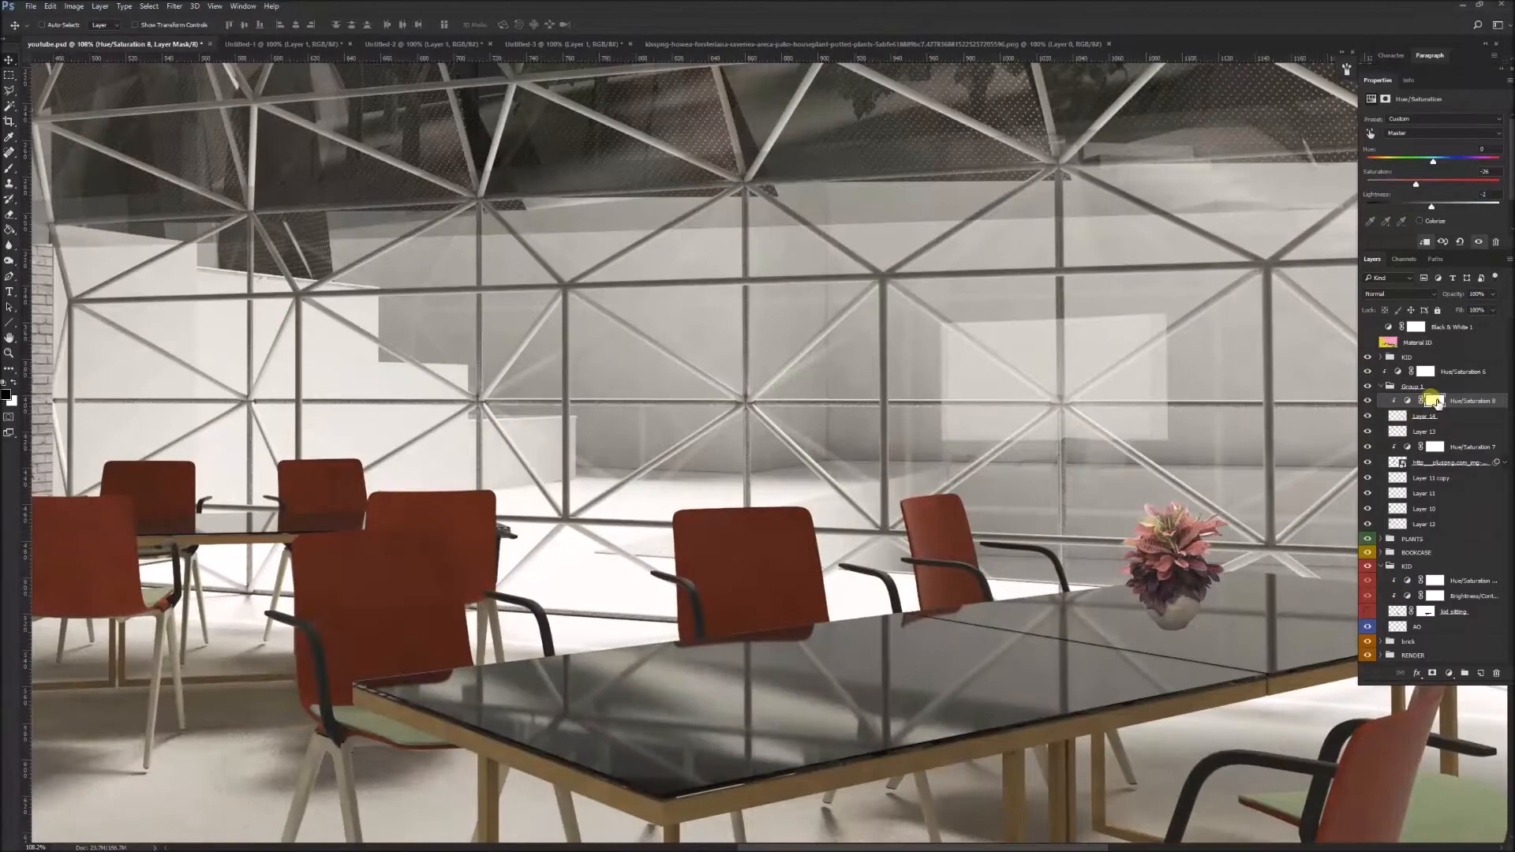
Step: Show the Black & White 1 layer to judge the flower vase's tones in greyscale and adjust its tone
{"action": "left_click", "coordinate": [1409, 401]}
{"action": "left_click", "coordinate": [1368, 328]}
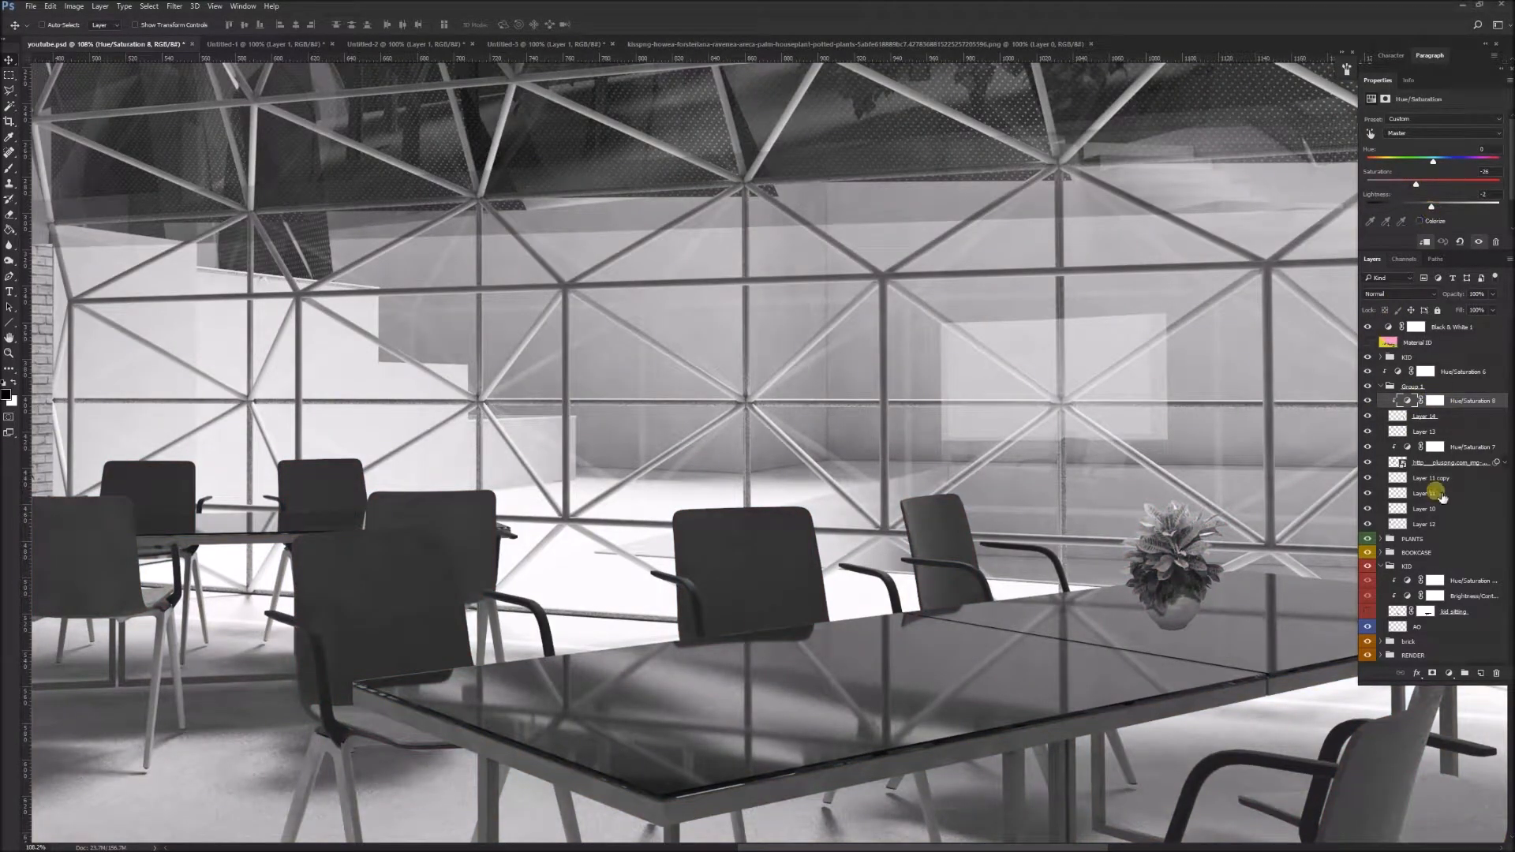
{"action": "left_click", "coordinate": [1449, 673]}
{"action": "left_click", "coordinate": [1408, 415]}
{"action": "left_click_drag", "start_coordinate": [1418, 150], "coordinate": [1408, 151]}
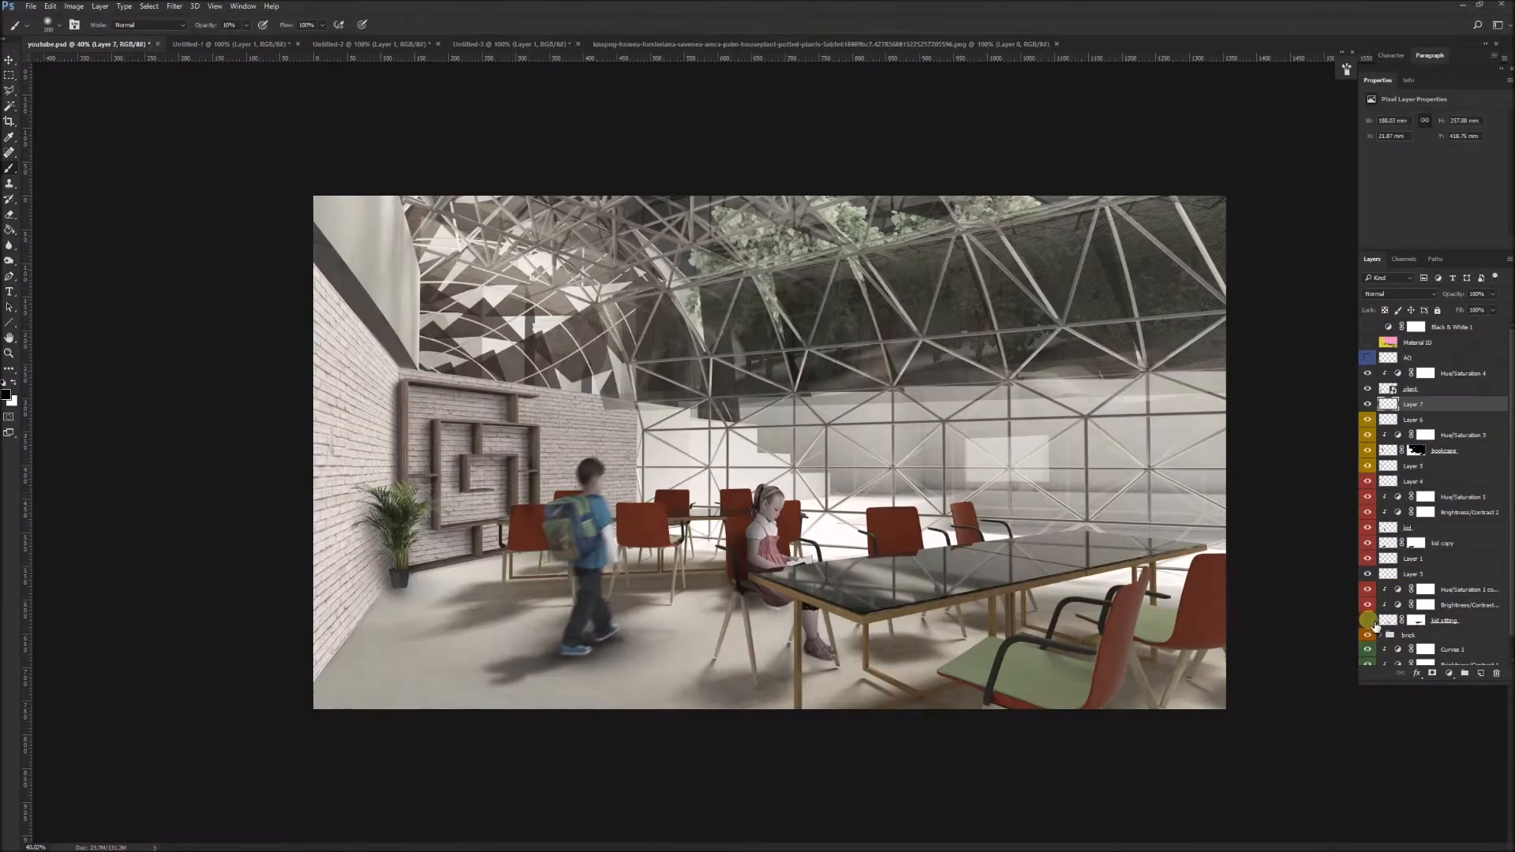
Step: Hide the sitting girl and group the walking boy's layers under the name KID
{"action": "left_click", "coordinate": [1367, 541]}
{"action": "double_click", "coordinate": [1413, 480]}
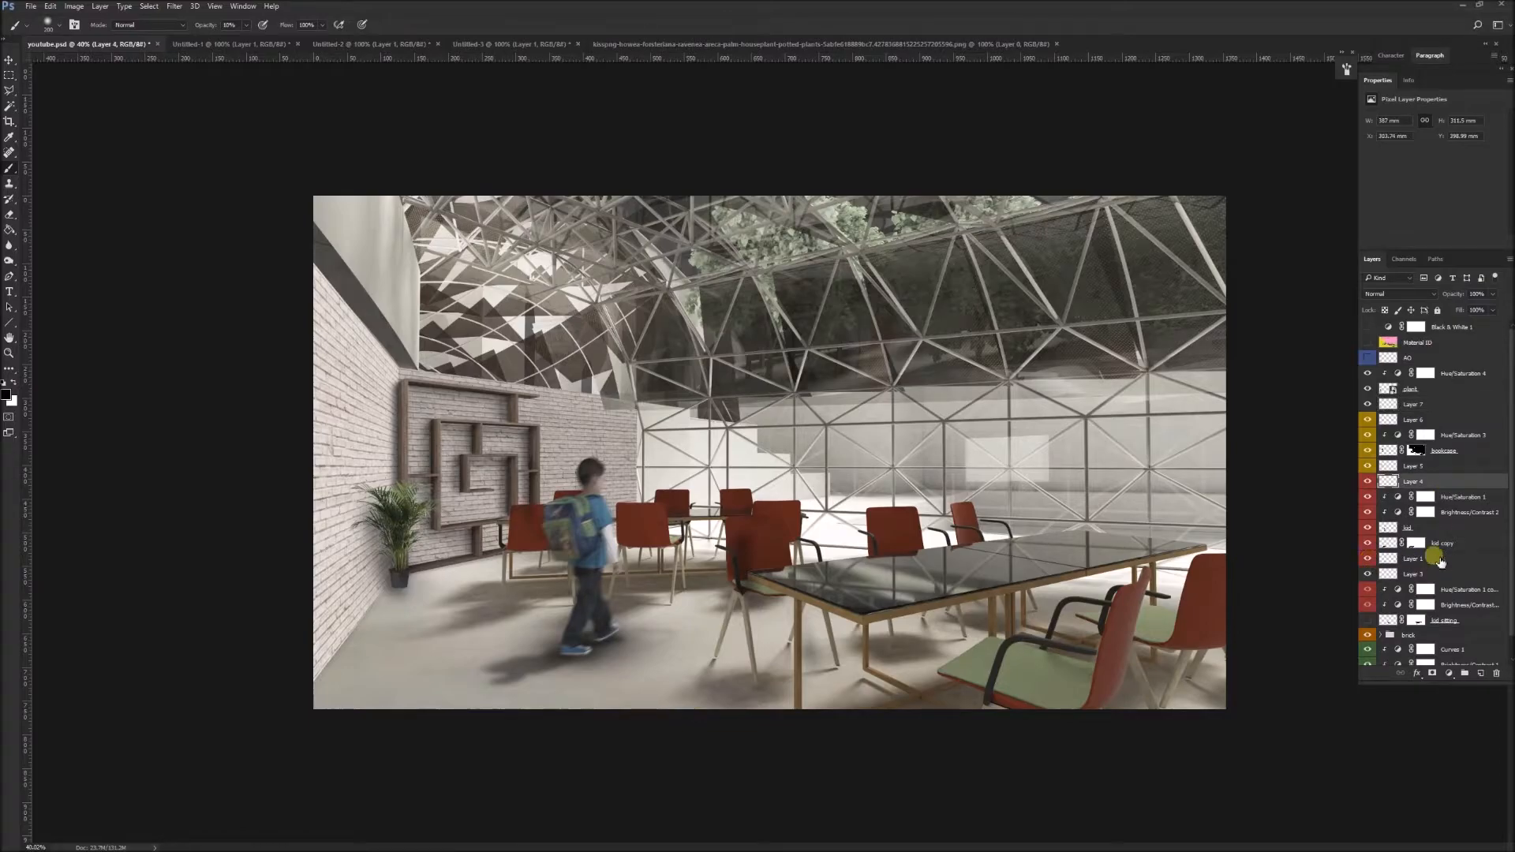
{"action": "type", "text": "KID"}
{"action": "key", "text": "Return"}
Step: Move the walking boy forward toward the bookcase side of the room and transform him to suit the foreground
{"action": "key", "text": "v"}
{"action": "left_click_drag", "start_coordinate": [632, 460], "coordinate": [557, 523]}
{"action": "scroll", "coordinate": [711, 450], "scroll_direction": "down", "scroll_amount": 1}
{"action": "key", "text": "ctrl+t"}
{"action": "key", "text": "Return"}
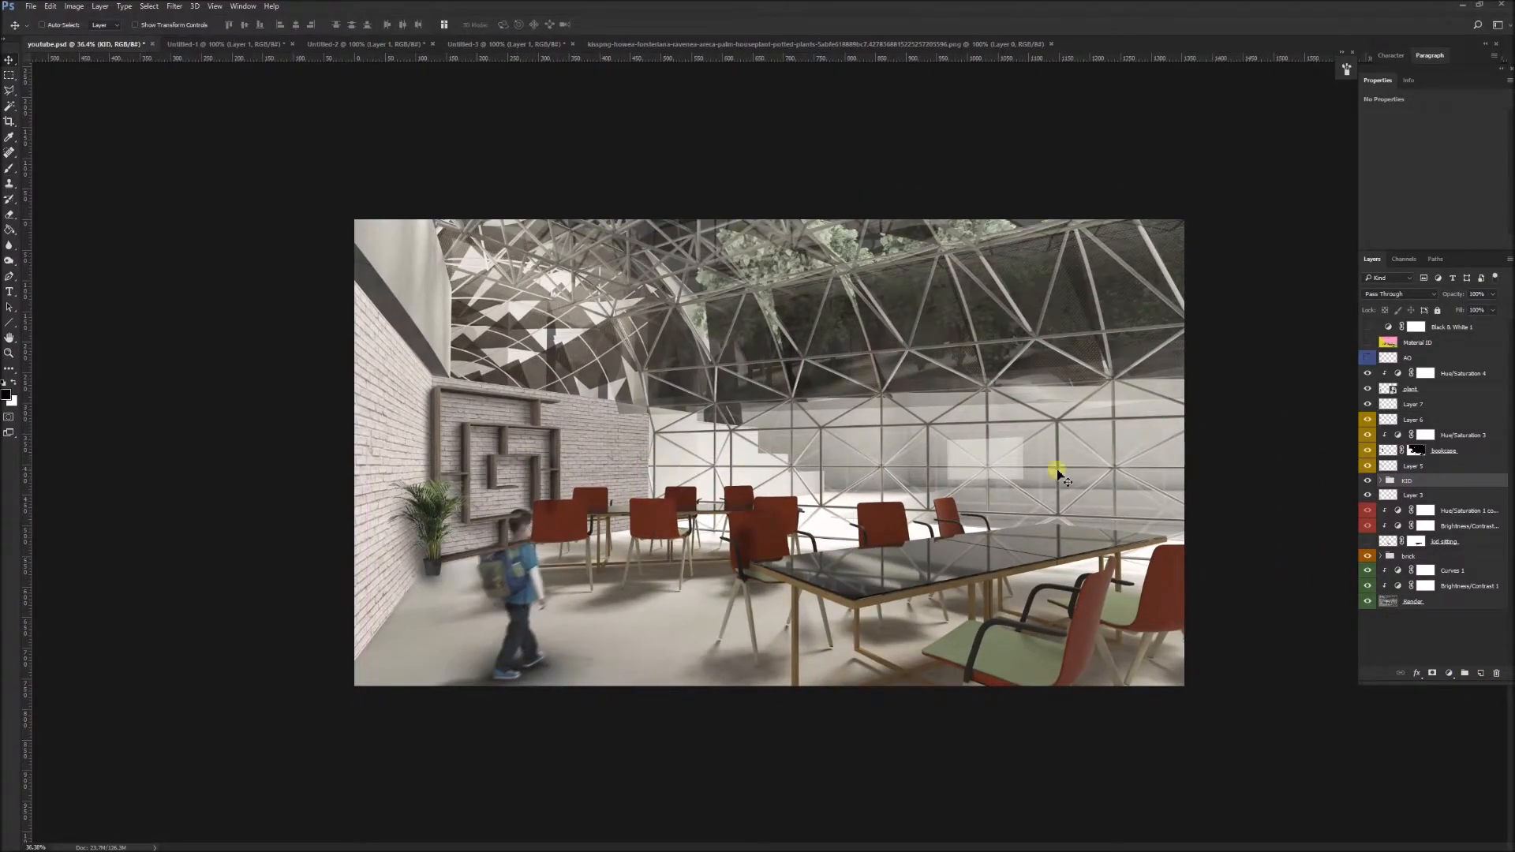
Step: Raise the boy's KID group above the plant layers in the stack and adjust his size and position
{"action": "left_click_drag", "start_coordinate": [1407, 480], "coordinate": [1409, 367]}
{"action": "key", "text": "ctrl+t"}
{"action": "left_click_drag", "start_coordinate": [669, 506], "coordinate": [643, 524]}
{"action": "key", "text": "Return"}
{"action": "scroll", "coordinate": [642, 524], "scroll_direction": "up", "scroll_amount": 2}
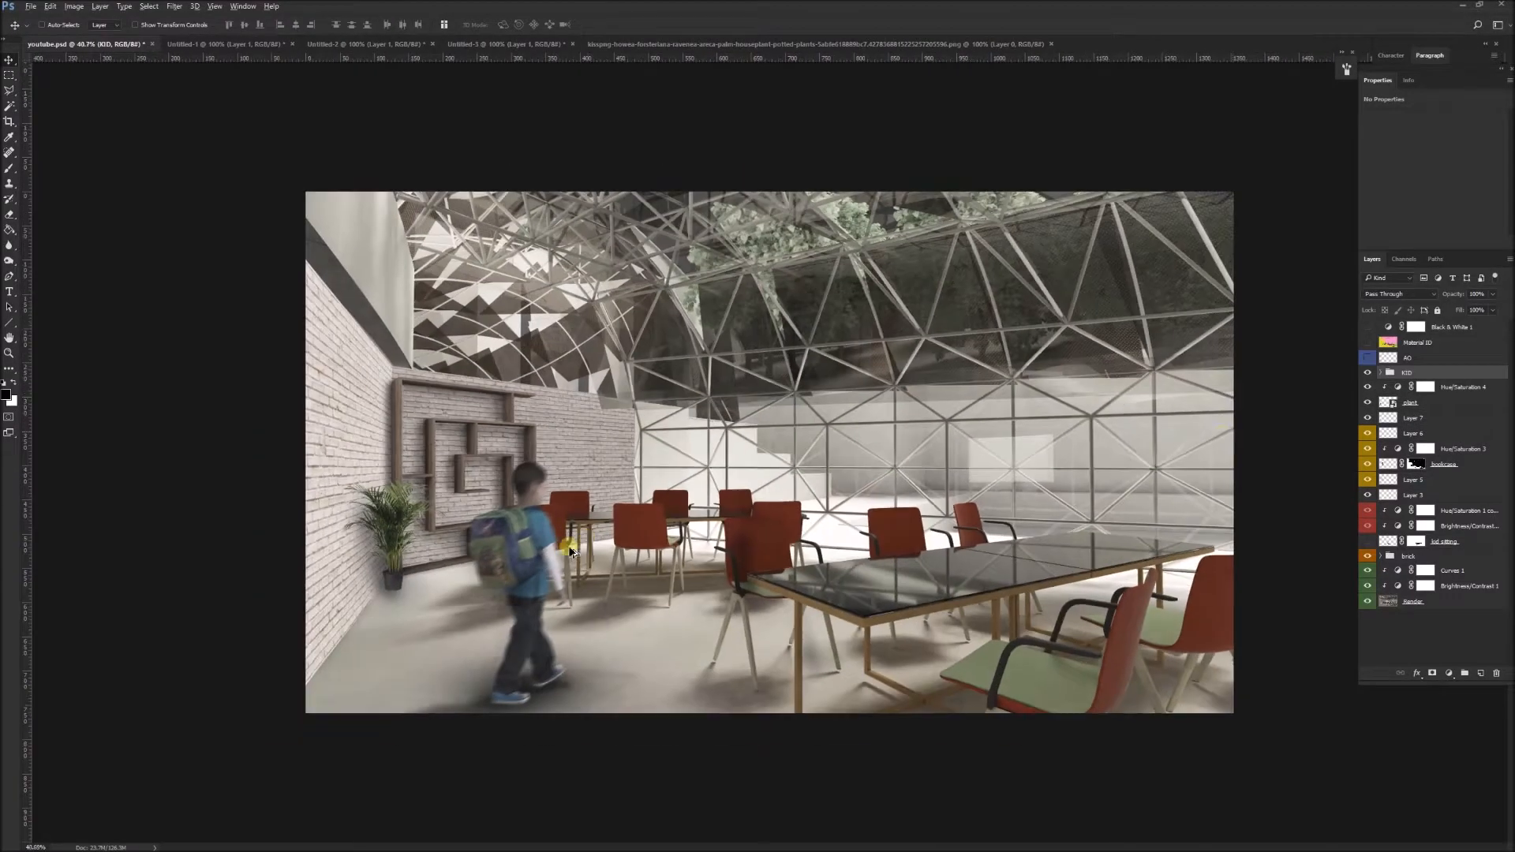
Step: Select the potted palm with its Hue/Saturation adjustment and transform it in place beside the bookcase
{"action": "scroll", "coordinate": [642, 524], "scroll_direction": "down", "scroll_amount": 1}
{"action": "left_click", "coordinate": [1453, 386]}
{"action": "scroll", "coordinate": [742, 451], "scroll_direction": "down", "scroll_amount": 1}
{"action": "scroll", "coordinate": [742, 451], "scroll_direction": "up", "scroll_amount": 2}
{"action": "left_click", "coordinate": [1410, 403]}
{"action": "key", "text": "ctrl+t"}
{"action": "right_click", "coordinate": [314, 532]}
{"action": "left_click", "coordinate": [365, 707]}
{"action": "key", "text": "Return"}
{"action": "scroll", "coordinate": [544, 481], "scroll_direction": "down", "scroll_amount": 3}
{"action": "scroll", "coordinate": [545, 480], "scroll_direction": "up", "scroll_amount": 1}
{"action": "left_click_drag", "start_coordinate": [461, 507], "coordinate": [461, 516]}
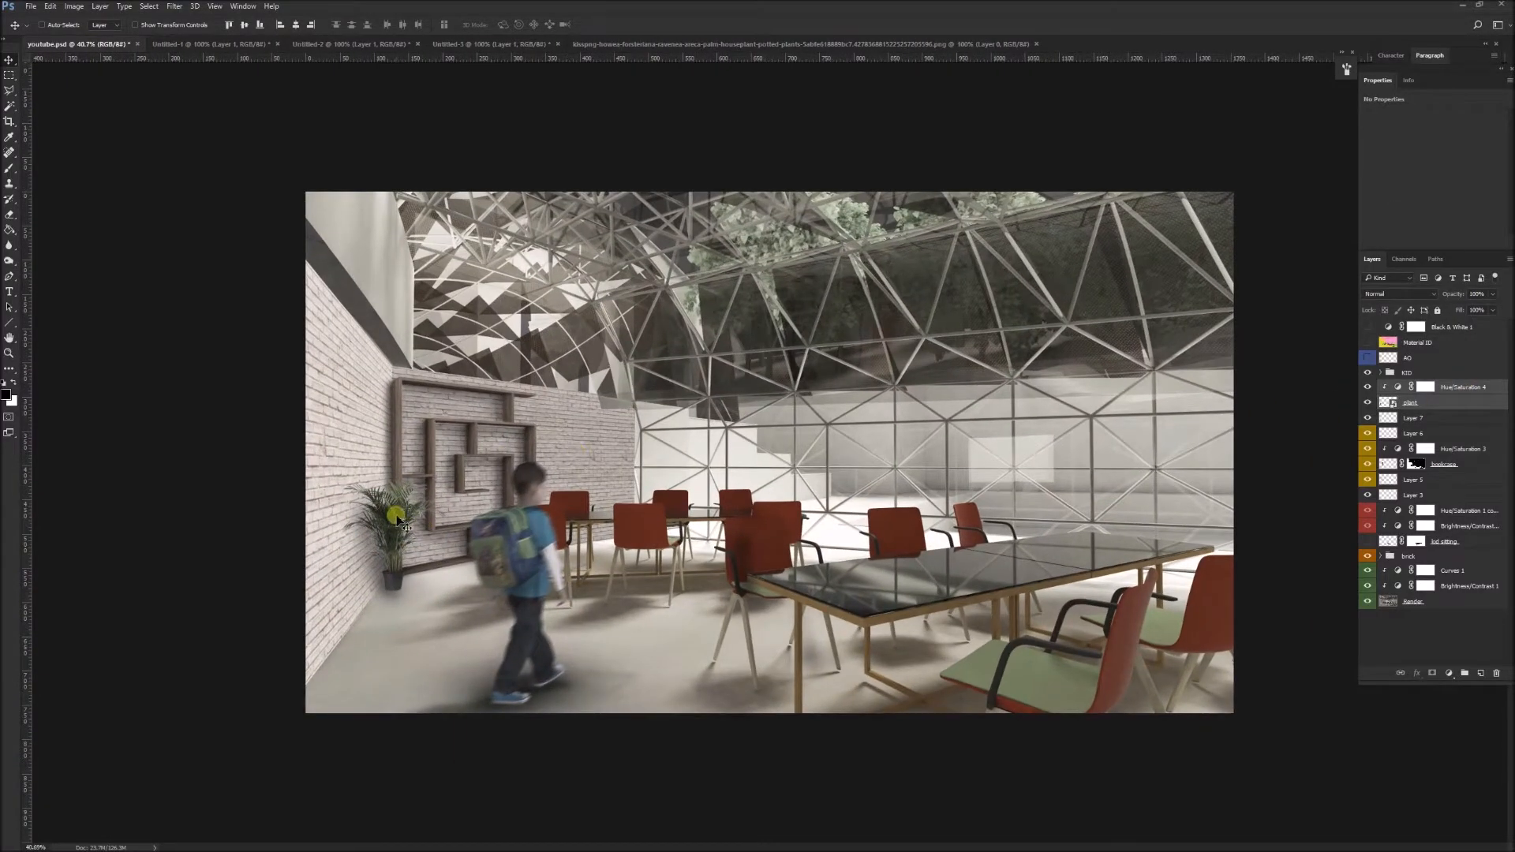
{"action": "left_click_drag", "start_coordinate": [423, 531], "coordinate": [629, 456]}
{"action": "key", "text": "ctrl+t"}
{"action": "left_click_drag", "start_coordinate": [588, 479], "coordinate": [629, 481]}
{"action": "key", "text": "Return"}
{"action": "key", "text": "m"}
{"action": "left_click_drag", "start_coordinate": [705, 608], "coordinate": [575, 512]}
{"action": "key", "text": "Delete"}
{"action": "key", "text": "Return"}
{"action": "left_click", "coordinate": [1451, 673]}
{"action": "left_click", "coordinate": [1433, 672]}
{"action": "key", "text": "ctrl+i"}
{"action": "key", "text": "ctrl+alt+z"}
{"action": "key", "text": "ctrl+alt+z"}
{"action": "key", "text": "ctrl+alt+z"}
{"action": "key", "text": "ctrl+alt+z"}
{"action": "key", "text": "ctrl+alt+z"}
Step: Paste the tall potted plant and scale it down to stand at the far end of the rear brick wall
{"action": "scroll", "coordinate": [712, 488], "scroll_direction": "down", "scroll_amount": 1}
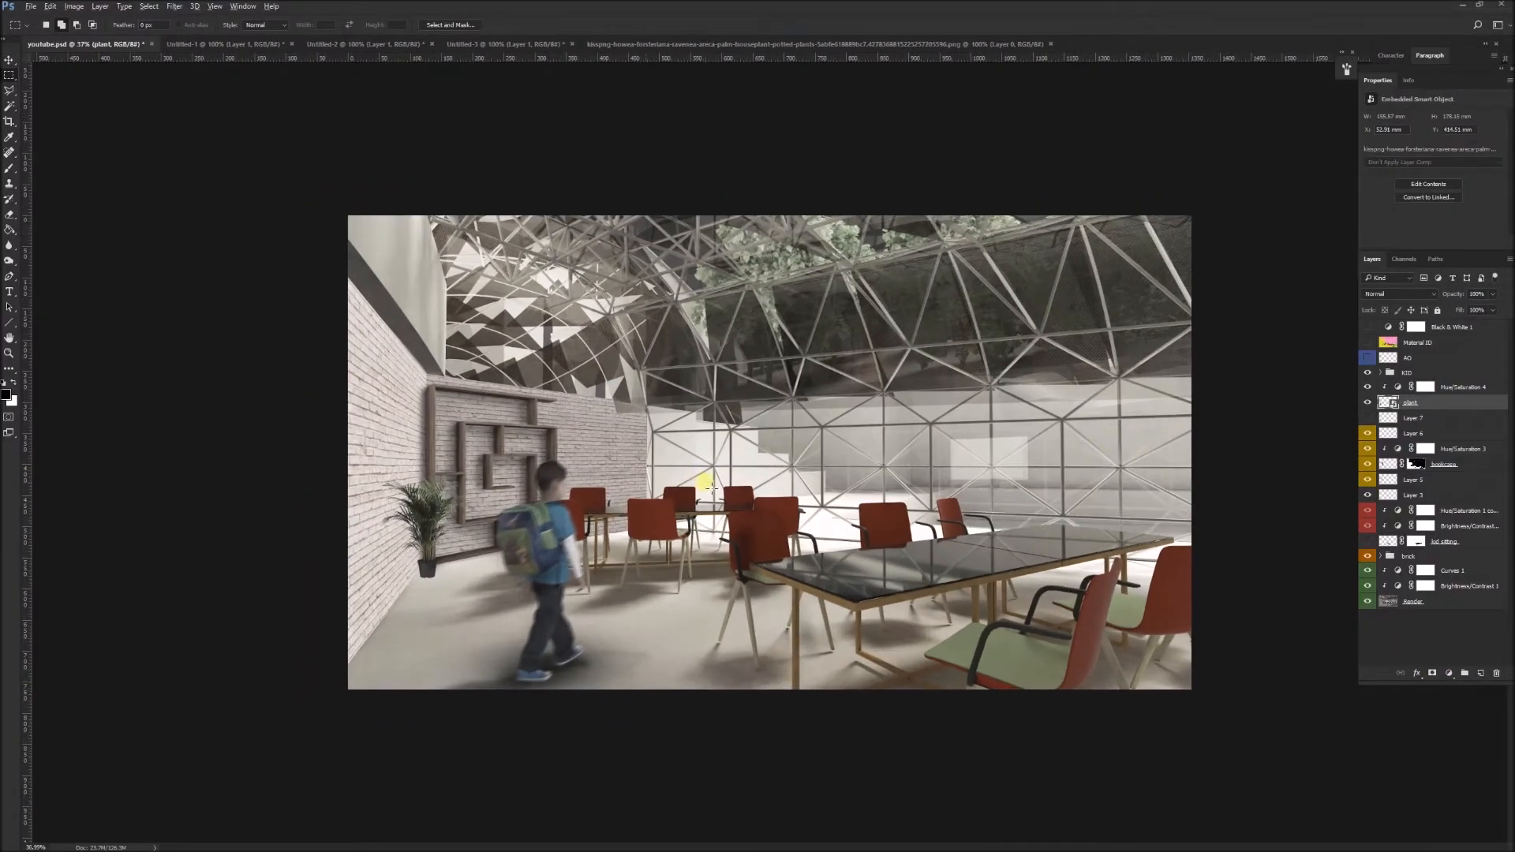
{"action": "key", "text": "ctrl+v"}
{"action": "scroll", "coordinate": [770, 473], "scroll_direction": "up", "scroll_amount": 4}
{"action": "left_click_drag", "start_coordinate": [773, 513], "coordinate": [610, 434]}
{"action": "scroll", "coordinate": [652, 442], "scroll_direction": "down", "scroll_amount": 3}
{"action": "key", "text": "ctrl+t"}
{"action": "left_click_drag", "start_coordinate": [713, 196], "coordinate": [636, 427]}
{"action": "left_click_drag", "start_coordinate": [620, 524], "coordinate": [644, 486]}
{"action": "left_click_drag", "start_coordinate": [660, 389], "coordinate": [652, 410]}
{"action": "scroll", "coordinate": [619, 478], "scroll_direction": "up", "scroll_amount": 5}
{"action": "left_click_drag", "start_coordinate": [631, 478], "coordinate": [737, 508]}
{"action": "key", "text": "Return"}
Step: Show the Material ID layer and select its yellow wall-and-floor area with the Magic Wand
{"action": "left_click", "coordinate": [1367, 343]}
{"action": "left_click", "coordinate": [1418, 343]}
{"action": "key", "text": "w"}
{"action": "left_click", "coordinate": [752, 722]}
{"action": "left_click", "coordinate": [727, 466]}
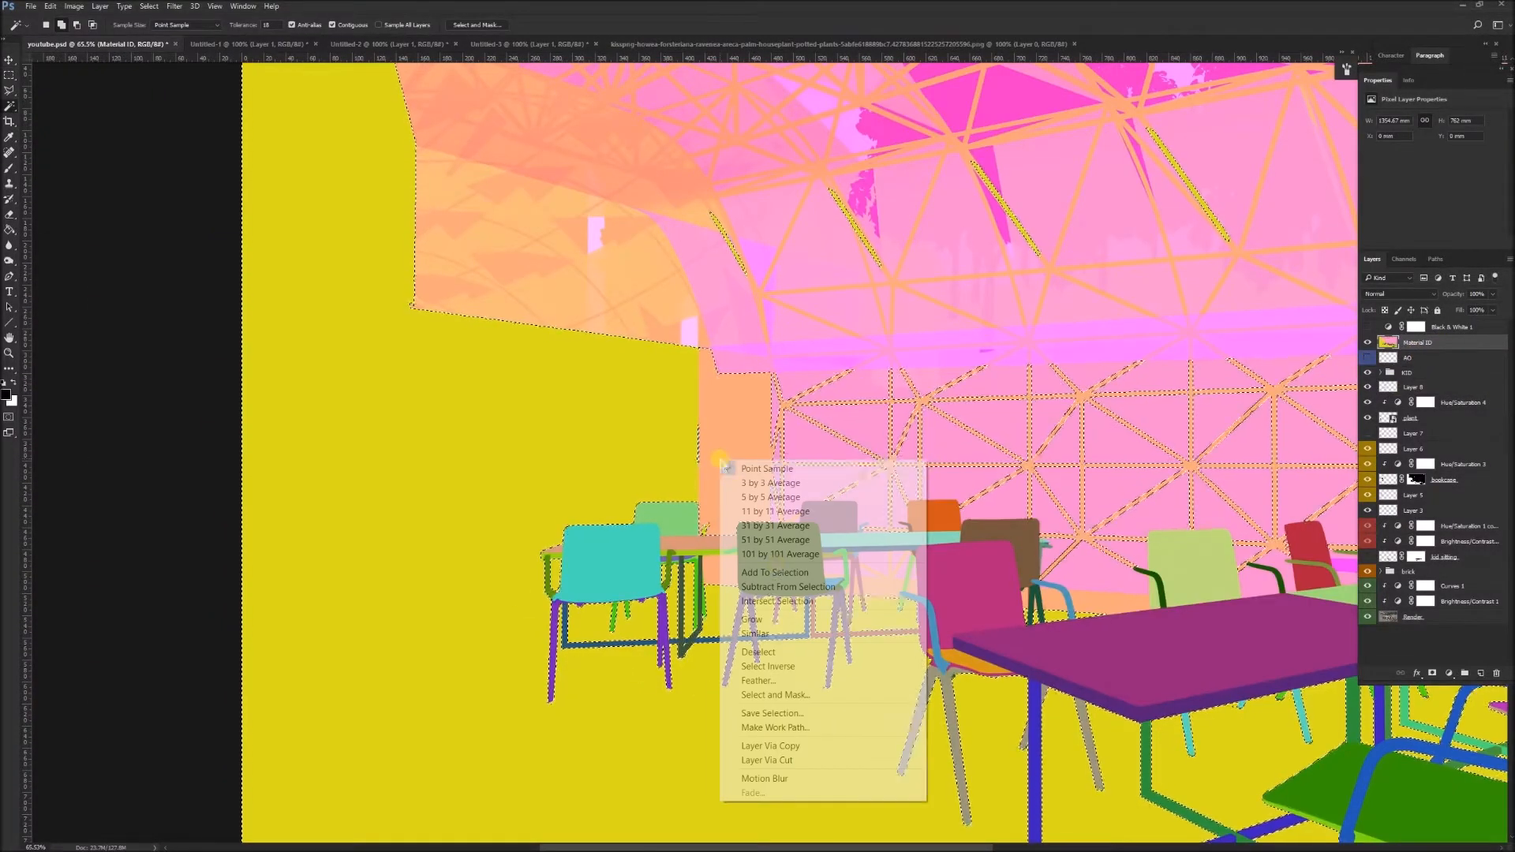
Step: Hide the Material ID layer and mask the tall plant's layer with the selection so the furniture covers it
{"action": "left_click", "coordinate": [1368, 344]}
{"action": "left_click", "coordinate": [1413, 386]}
{"action": "left_click", "coordinate": [1433, 674]}
{"action": "key", "text": "ctrl+z"}
{"action": "left_click", "coordinate": [1368, 343]}
{"action": "key", "text": "ctrl+alt+z"}
{"action": "left_click", "coordinate": [1368, 343]}
{"action": "left_click", "coordinate": [1433, 674]}
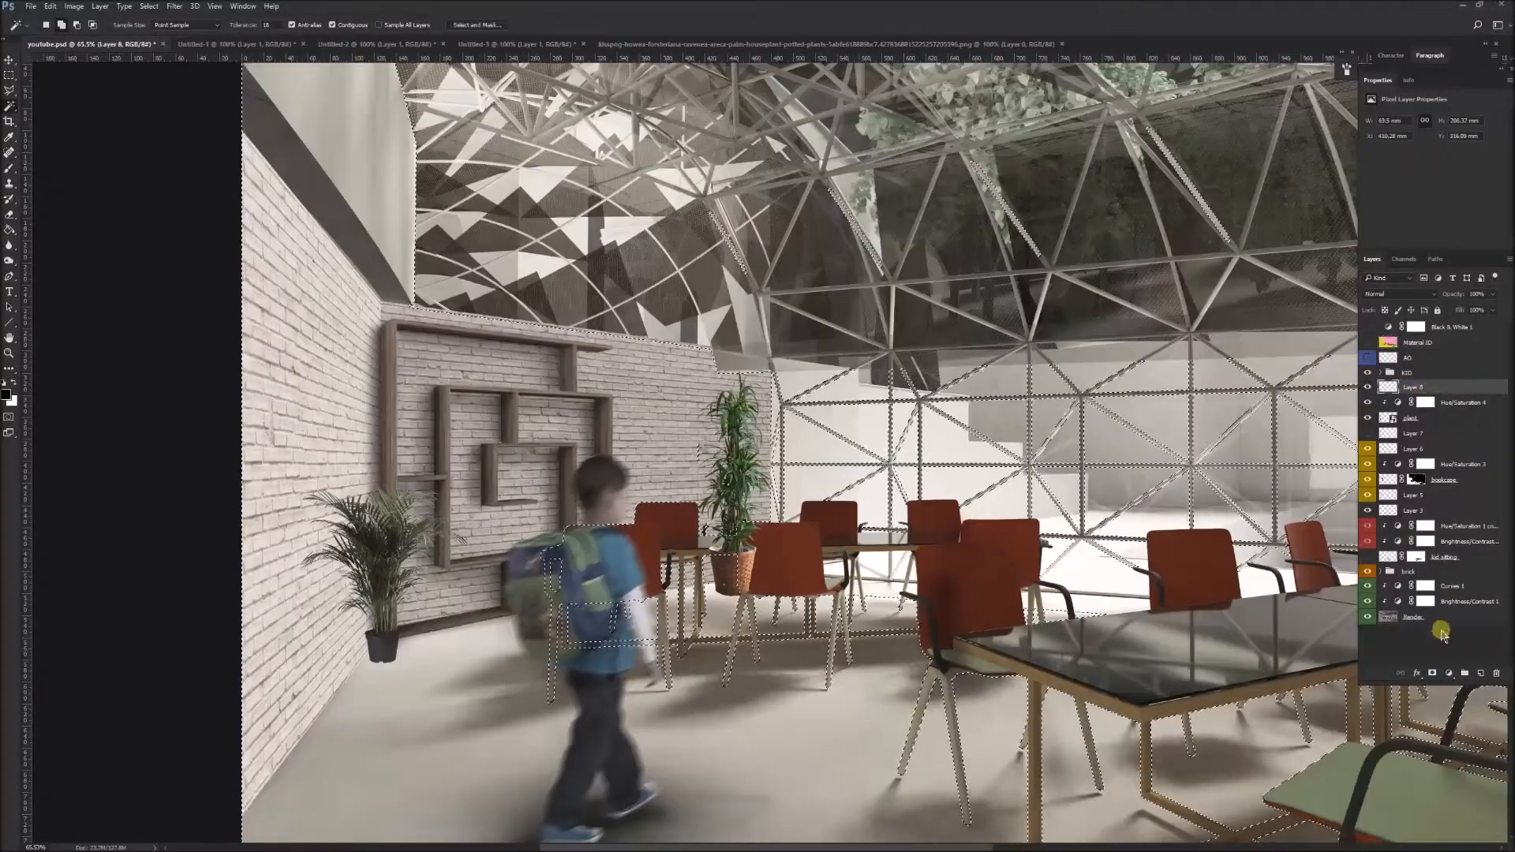
Step: Unlink the mask from the tall plant and transform the plant to fit behind the rear table and chairs
{"action": "key", "text": "ctrl+0"}
{"action": "scroll", "coordinate": [575, 518], "scroll_direction": "up", "scroll_amount": 1}
{"action": "left_click", "coordinate": [1401, 387]}
{"action": "left_click", "coordinate": [1388, 387]}
{"action": "key", "text": "ctrl+t"}
{"action": "left_click_drag", "start_coordinate": [592, 583], "coordinate": [580, 546]}
{"action": "left_click_drag", "start_coordinate": [559, 451], "coordinate": [524, 491]}
{"action": "key", "text": "Return"}
{"action": "scroll", "coordinate": [595, 488], "scroll_direction": "up", "scroll_amount": 7}
{"action": "key", "text": "v"}
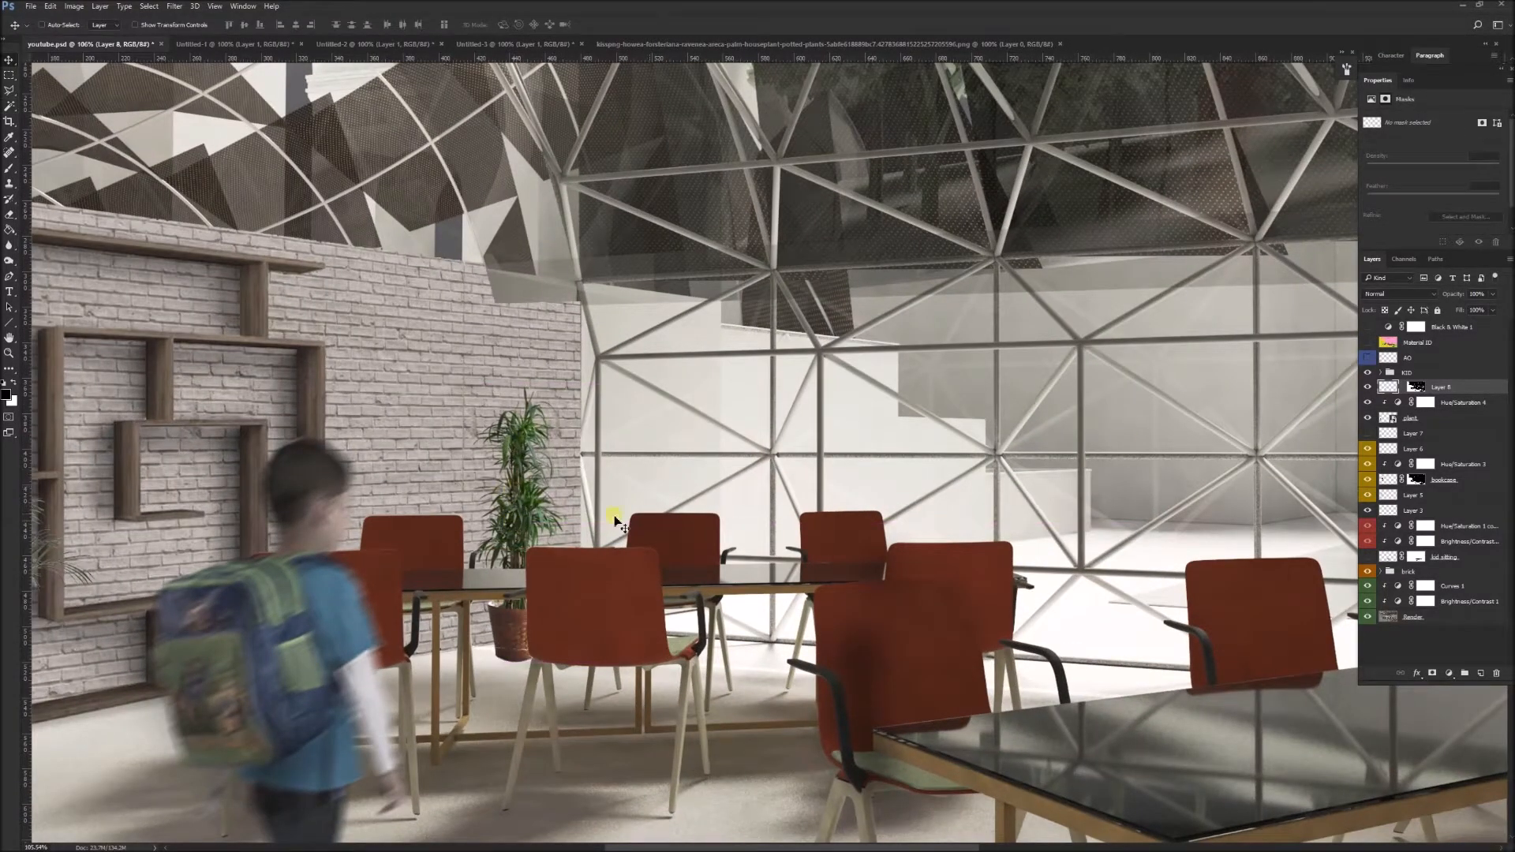
Step: Clip a Hue/Saturation adjustment to the tall plant and lower its saturation
{"action": "left_click", "coordinate": [1449, 673]}
{"action": "left_click", "coordinate": [1418, 458]}
{"action": "left_click", "coordinate": [1417, 394], "text": "alt"}
{"action": "left_click_drag", "start_coordinate": [1433, 183], "coordinate": [1417, 184]}
Step: Create a layer beneath the tall plant and paint its soft shadow with the brush
{"action": "scroll", "coordinate": [560, 504], "scroll_direction": "down", "scroll_amount": 6}
{"action": "left_click", "coordinate": [1442, 403]}
{"action": "left_click", "coordinate": [1480, 673]}
{"action": "key", "text": "ctrl+z"}
{"action": "key", "text": "ctrl+z"}
{"action": "left_click_drag", "start_coordinate": [1390, 403], "coordinate": [1412, 424]}
{"action": "key", "text": "b"}
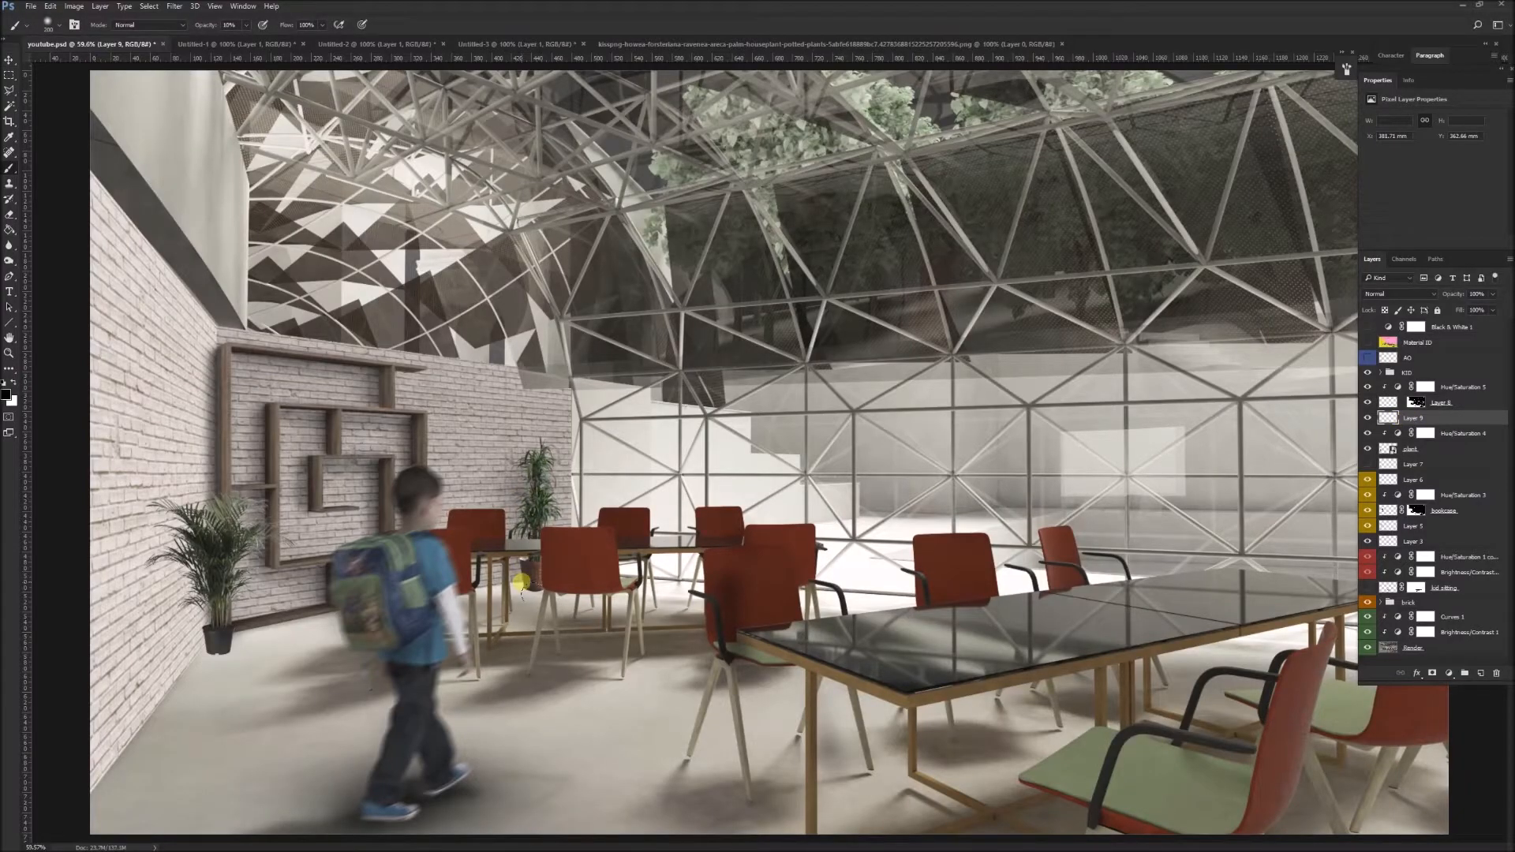
{"action": "scroll", "coordinate": [694, 467], "scroll_direction": "down", "scroll_amount": 2}
Step: Make the palm's shadow layer visible again, check it up close, and return to the tall plant's shadow layer
{"action": "left_click", "coordinate": [1368, 464]}
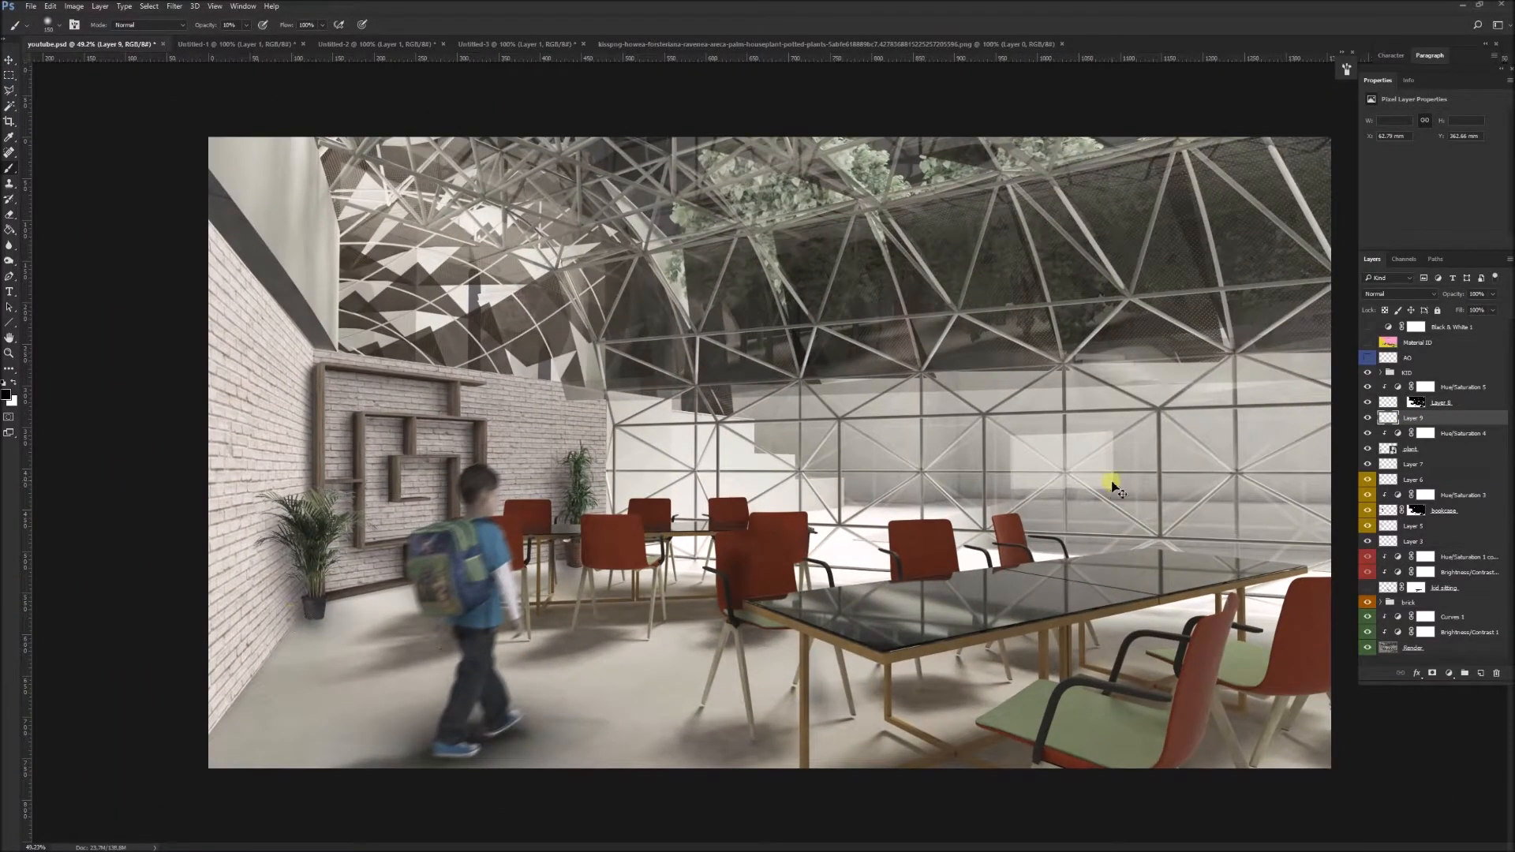
{"action": "left_click", "coordinate": [1413, 464]}
{"action": "scroll", "coordinate": [300, 620], "scroll_direction": "up", "scroll_amount": 5}
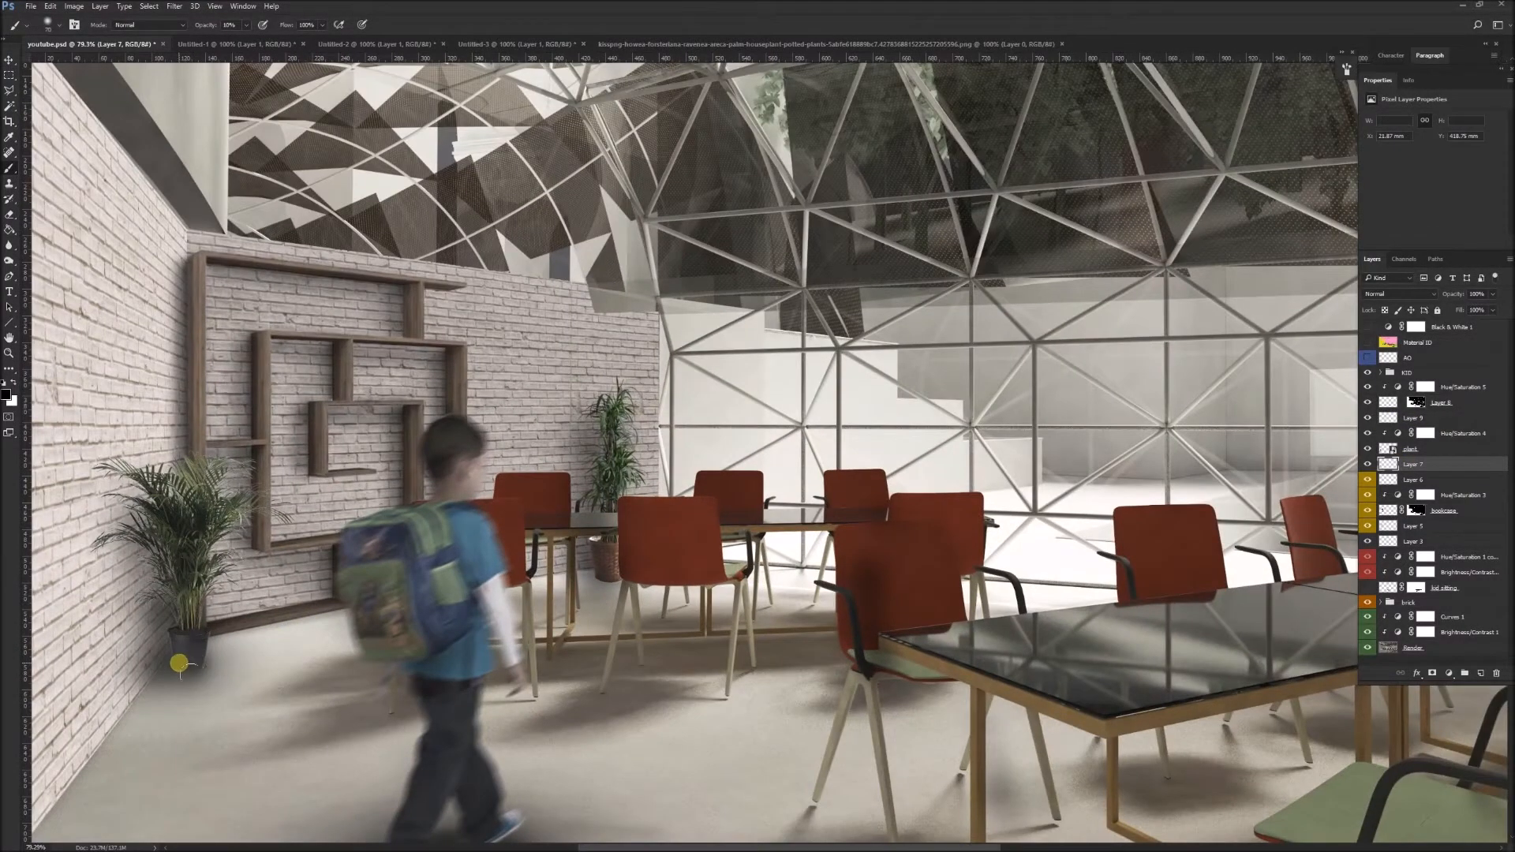
{"action": "left_click", "coordinate": [1416, 417]}
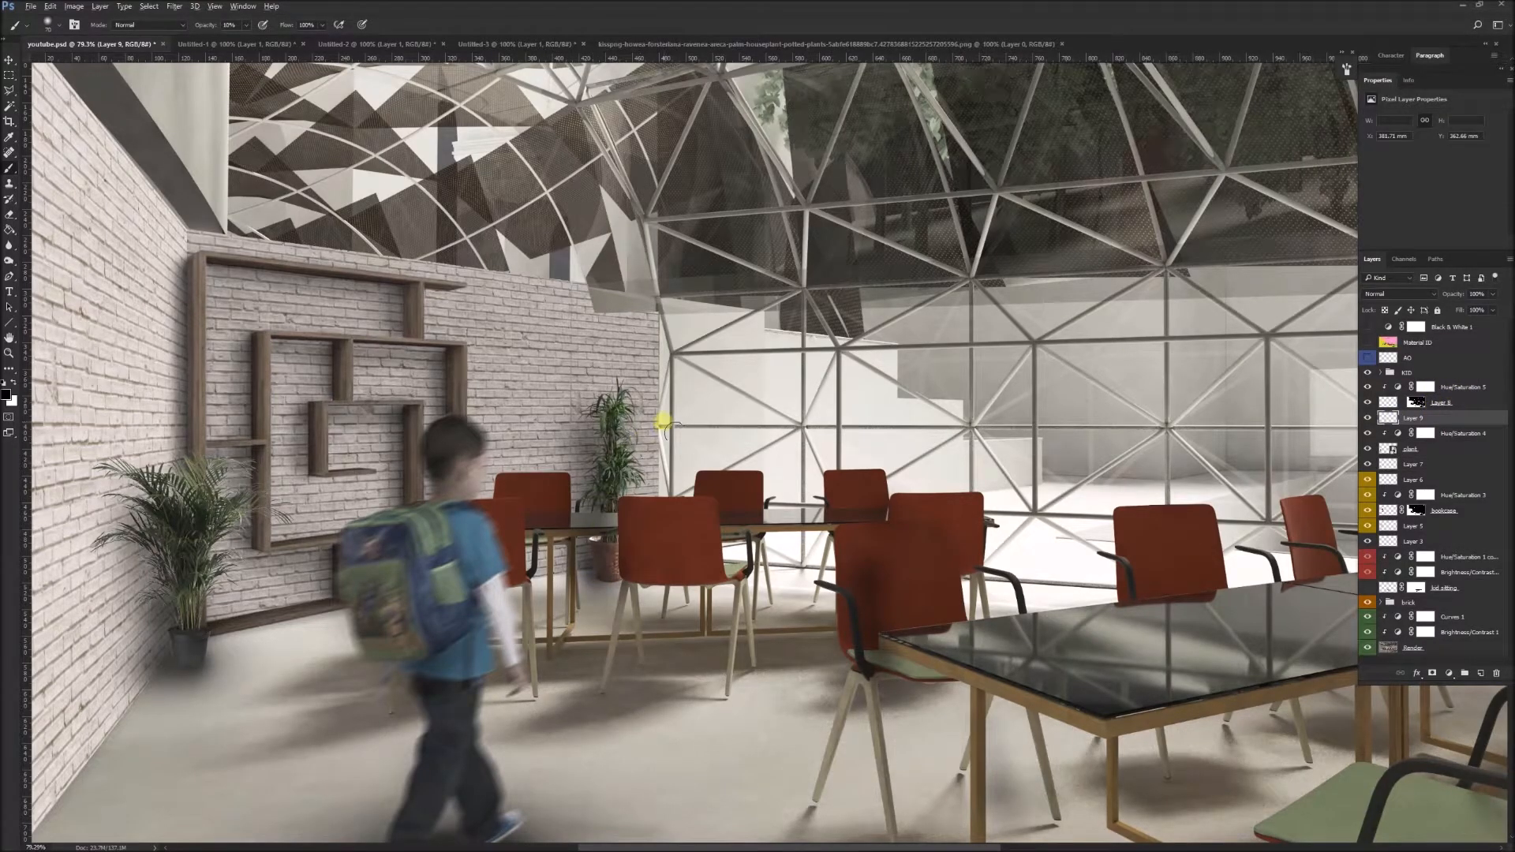
Step: Group the base render with its Curves and Brightness/Contrast adjustments under the name RENDER
{"action": "scroll", "coordinate": [667, 426], "scroll_direction": "down", "scroll_amount": 9}
{"action": "scroll", "coordinate": [608, 467], "scroll_direction": "up", "scroll_amount": 2}
{"action": "left_click", "coordinate": [1456, 618]}
{"action": "left_click", "coordinate": [1460, 648], "text": "shift"}
{"action": "key", "text": "ctrl+g"}
{"action": "double_click", "coordinate": [1418, 617]}
{"action": "type", "text": "RENDER"}
{"action": "key", "text": "Return"}
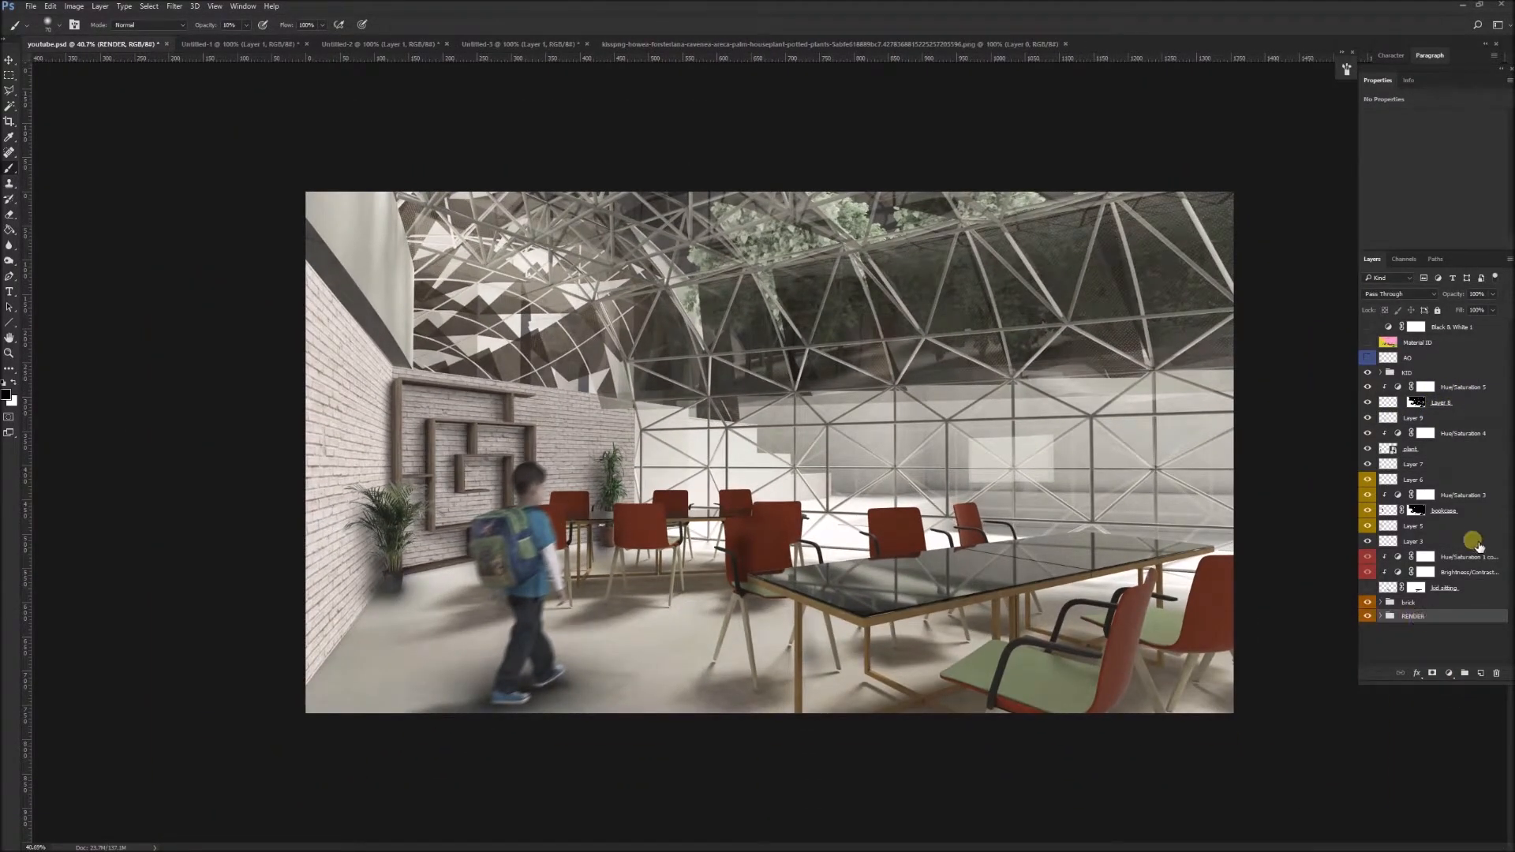
Step: Group the sitting girl's layer and its adjustments as KID and give the group a red colour label
{"action": "left_click", "coordinate": [1469, 557]}
{"action": "left_click", "coordinate": [1460, 588], "text": "shift"}
{"action": "key", "text": "ctrl+g"}
{"action": "double_click", "coordinate": [1418, 557]}
{"action": "type", "text": "KID"}
{"action": "key", "text": "Return"}
{"action": "right_click", "coordinate": [1420, 557]}
{"action": "left_click", "coordinate": [1340, 462]}
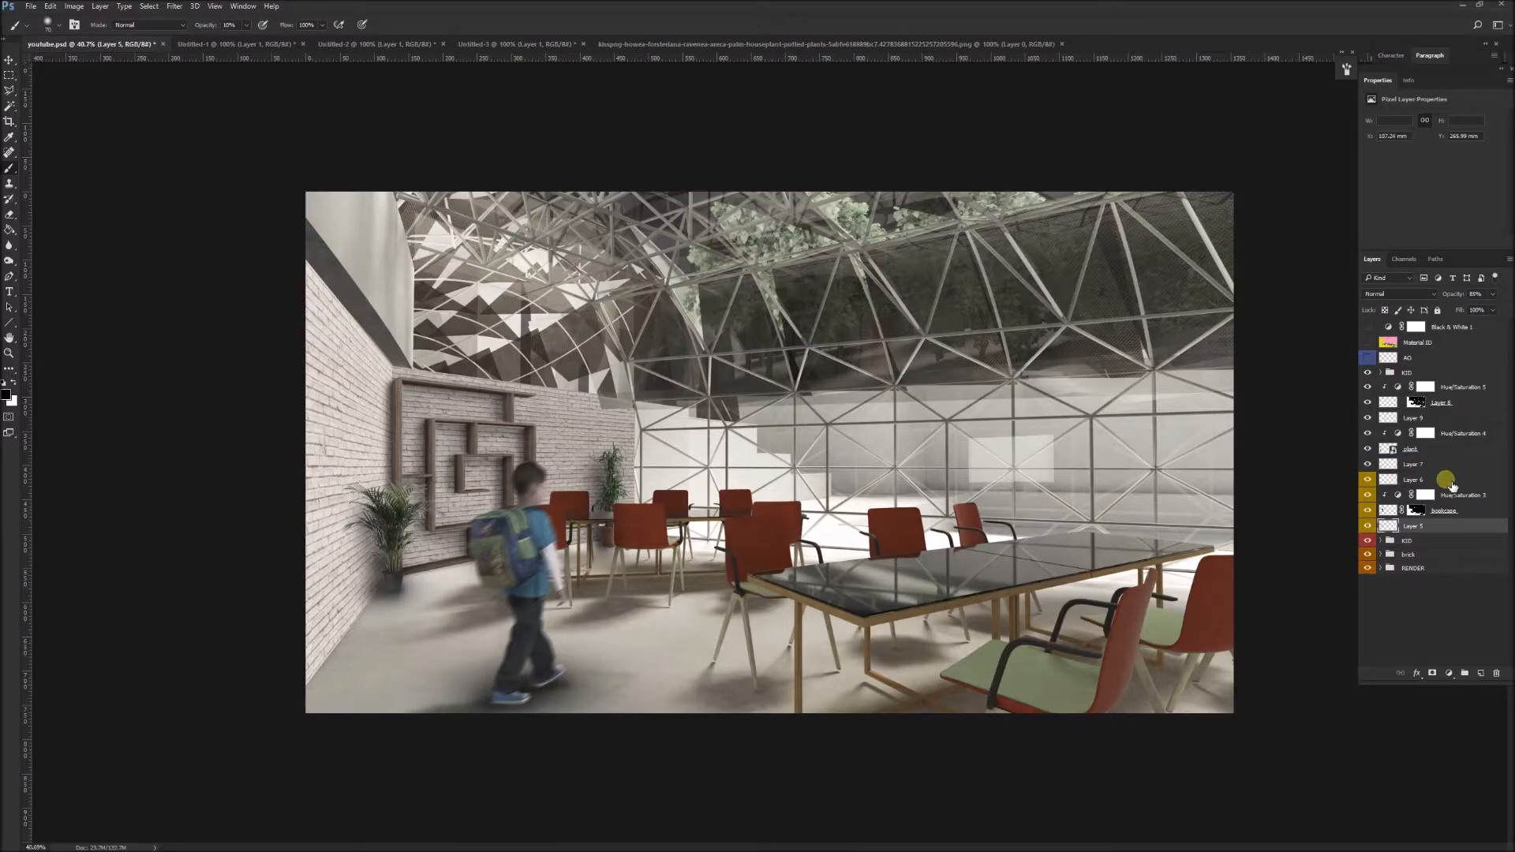
Step: Group the bookcase, its adjustment and shadow layers as BOOKCASE with a yellow colour label
{"action": "left_click", "coordinate": [1434, 480], "text": "shift"}
{"action": "left_click", "coordinate": [1466, 674]}
{"action": "key", "text": "ctrl+z"}
{"action": "key", "text": "ctrl+g"}
{"action": "double_click", "coordinate": [1409, 479]}
{"action": "type", "text": "BOOKCASE"}
{"action": "right_click", "coordinate": [1415, 479]}
{"action": "left_click", "coordinate": [1381, 415]}
Step: Group both plants with their adjustments and shadows as PLANTS and give the group a green colour label
{"action": "left_click", "coordinate": [1456, 464]}
{"action": "left_click", "coordinate": [1466, 387], "text": "shift"}
{"action": "key", "text": "ctrl+g"}
{"action": "double_click", "coordinate": [1412, 387]}
{"action": "type", "text": "PLANTS"}
{"action": "key", "text": "Return"}
{"action": "right_click", "coordinate": [1416, 386]}
{"action": "left_click", "coordinate": [1363, 782]}
Step: Move the AO layer into the sitting girl's KID group, beneath her layer
{"action": "left_click", "coordinate": [1380, 414]}
{"action": "left_click", "coordinate": [1380, 415]}
{"action": "left_click_drag", "start_coordinate": [1423, 413], "coordinate": [1430, 418]}
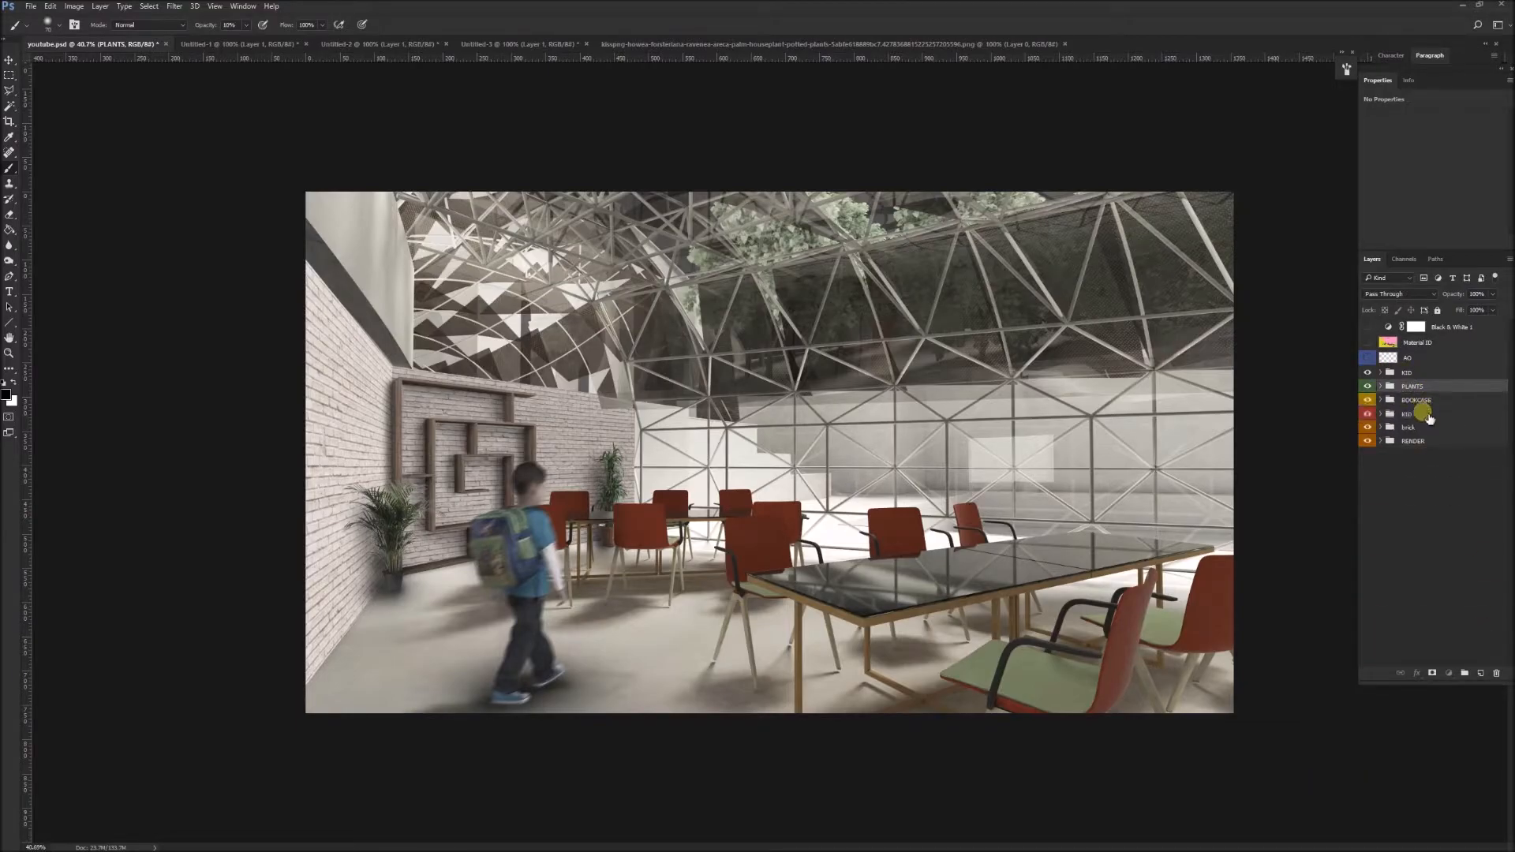
{"action": "left_click", "coordinate": [1380, 414]}
{"action": "scroll", "coordinate": [567, 555], "scroll_direction": "up", "scroll_amount": 1}
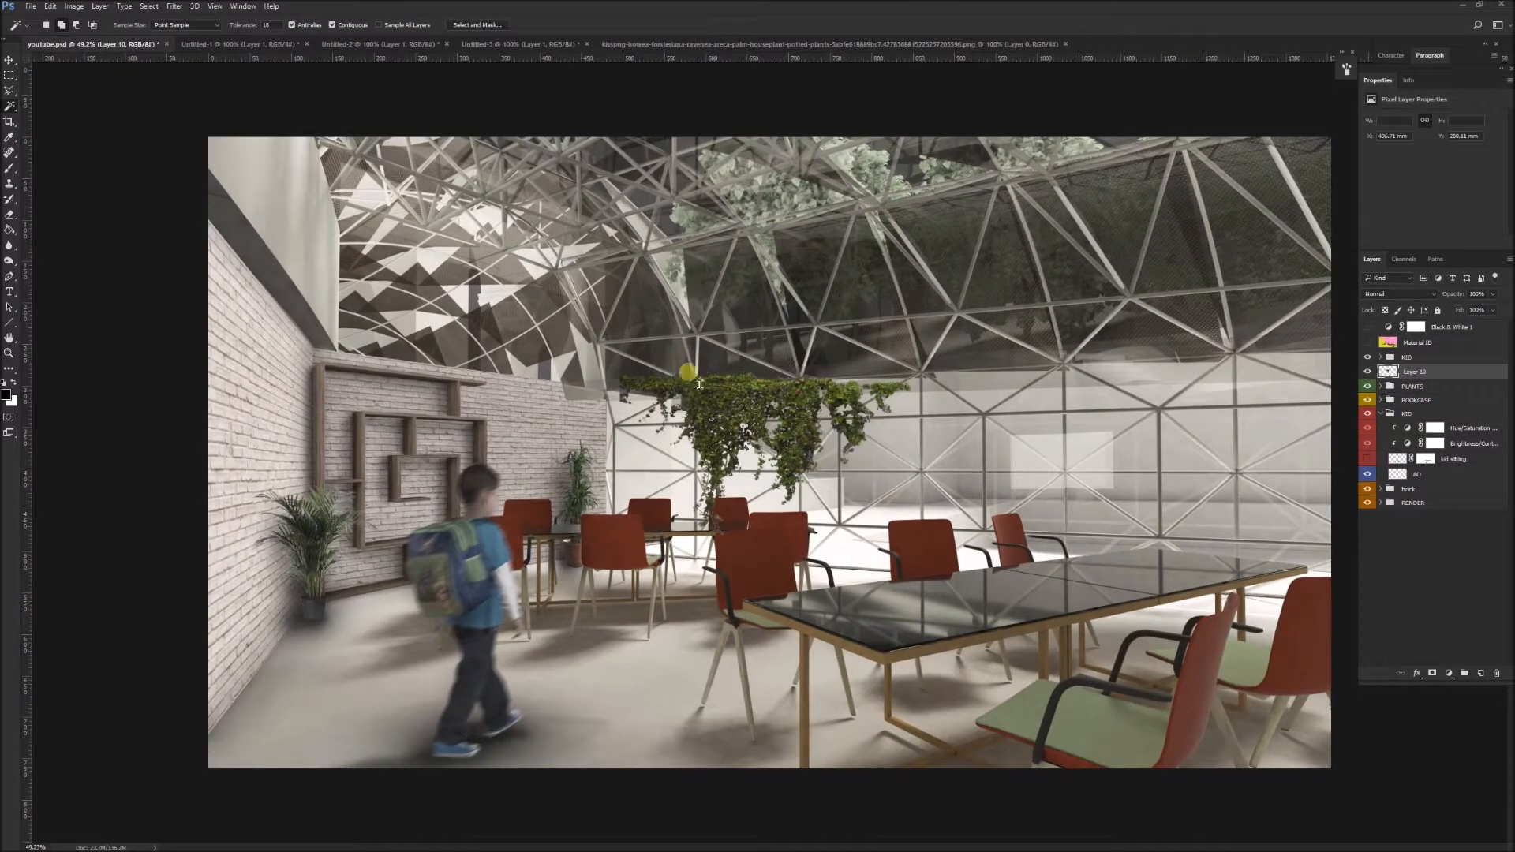
Step: Bring in the hanging ivy, move it to the side brick wall, and scale it down
{"action": "key", "text": "v"}
{"action": "left_click_drag", "start_coordinate": [726, 402], "coordinate": [286, 254]}
{"action": "scroll", "coordinate": [258, 249], "scroll_direction": "up", "scroll_amount": 5}
{"action": "left_click_drag", "start_coordinate": [216, 212], "coordinate": [355, 296]}
{"action": "key", "text": "ctrl+t"}
{"action": "left_click_drag", "start_coordinate": [689, 425], "coordinate": [689, 596]}
{"action": "key", "text": "ctrl+z"}
{"action": "left_click_drag", "start_coordinate": [514, 308], "coordinate": [539, 330]}
{"action": "left_click_drag", "start_coordinate": [723, 562], "coordinate": [546, 462]}
{"action": "left_click_drag", "start_coordinate": [396, 350], "coordinate": [544, 288]}
Step: Distort the hanging ivy to follow the perspective of the side brick wall
{"action": "key", "text": "ctrl+0"}
{"action": "left_click_drag", "start_coordinate": [271, 254], "coordinate": [218, 421]}
{"action": "left_click_drag", "start_coordinate": [324, 369], "coordinate": [227, 433]}
{"action": "right_click", "coordinate": [156, 410]}
{"action": "left_click", "coordinate": [186, 493]}
{"action": "left_click_drag", "start_coordinate": [96, 370], "coordinate": [118, 299]}
{"action": "key", "text": "Return"}
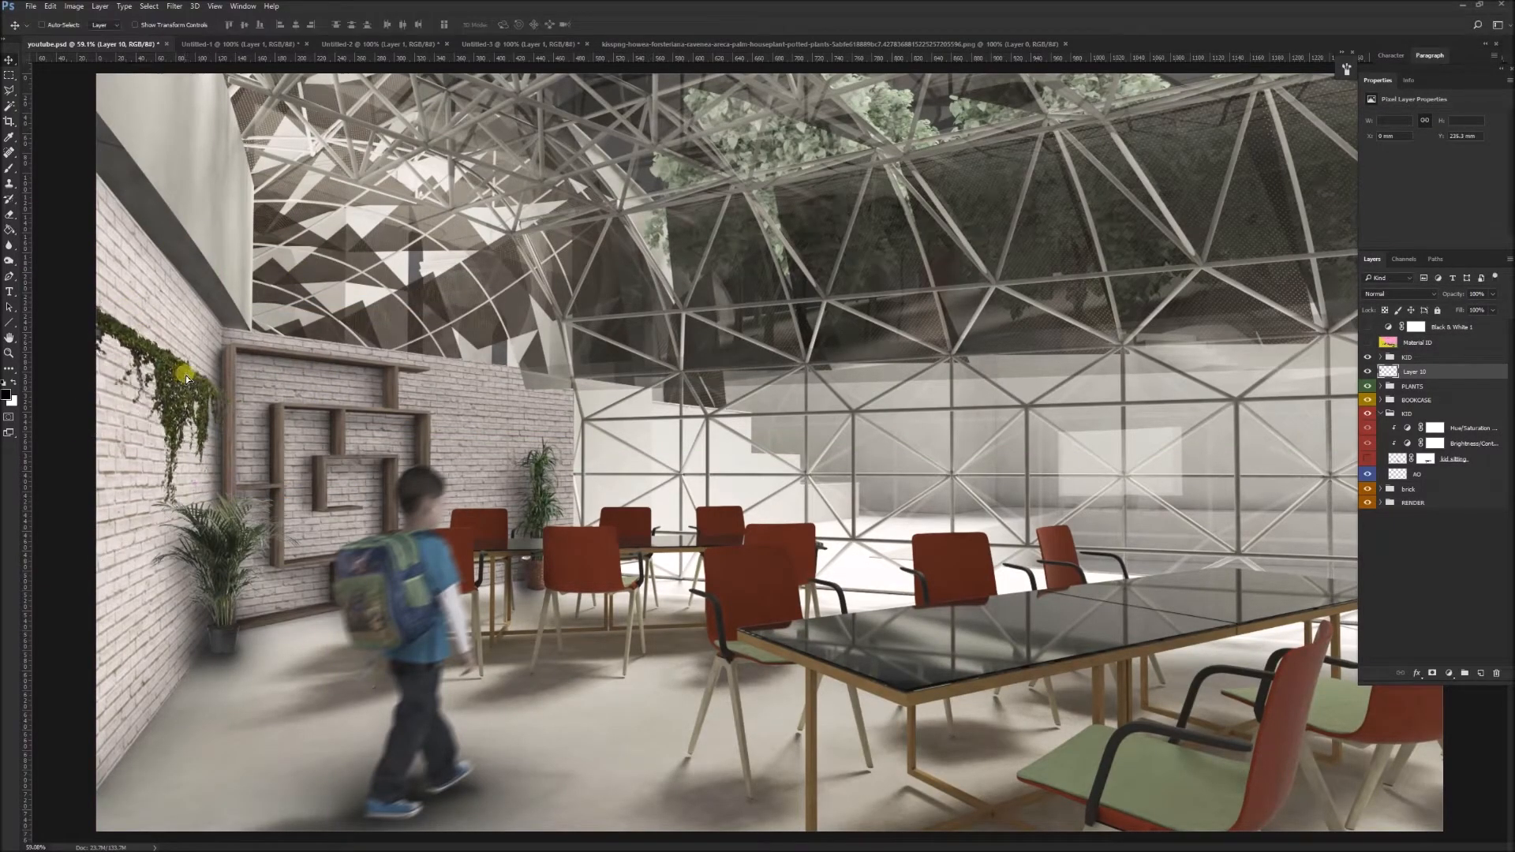
Step: Raise the ivy to the side wall's upper edge and reshape it to follow the sloping concrete beam
{"action": "left_click_drag", "start_coordinate": [188, 383], "coordinate": [190, 324]}
{"action": "key", "text": "ctrl+t"}
{"action": "left_click_drag", "start_coordinate": [98, 338], "coordinate": [98, 256]}
{"action": "left_click_drag", "start_coordinate": [229, 335], "coordinate": [229, 344]}
{"action": "key", "text": "Return"}
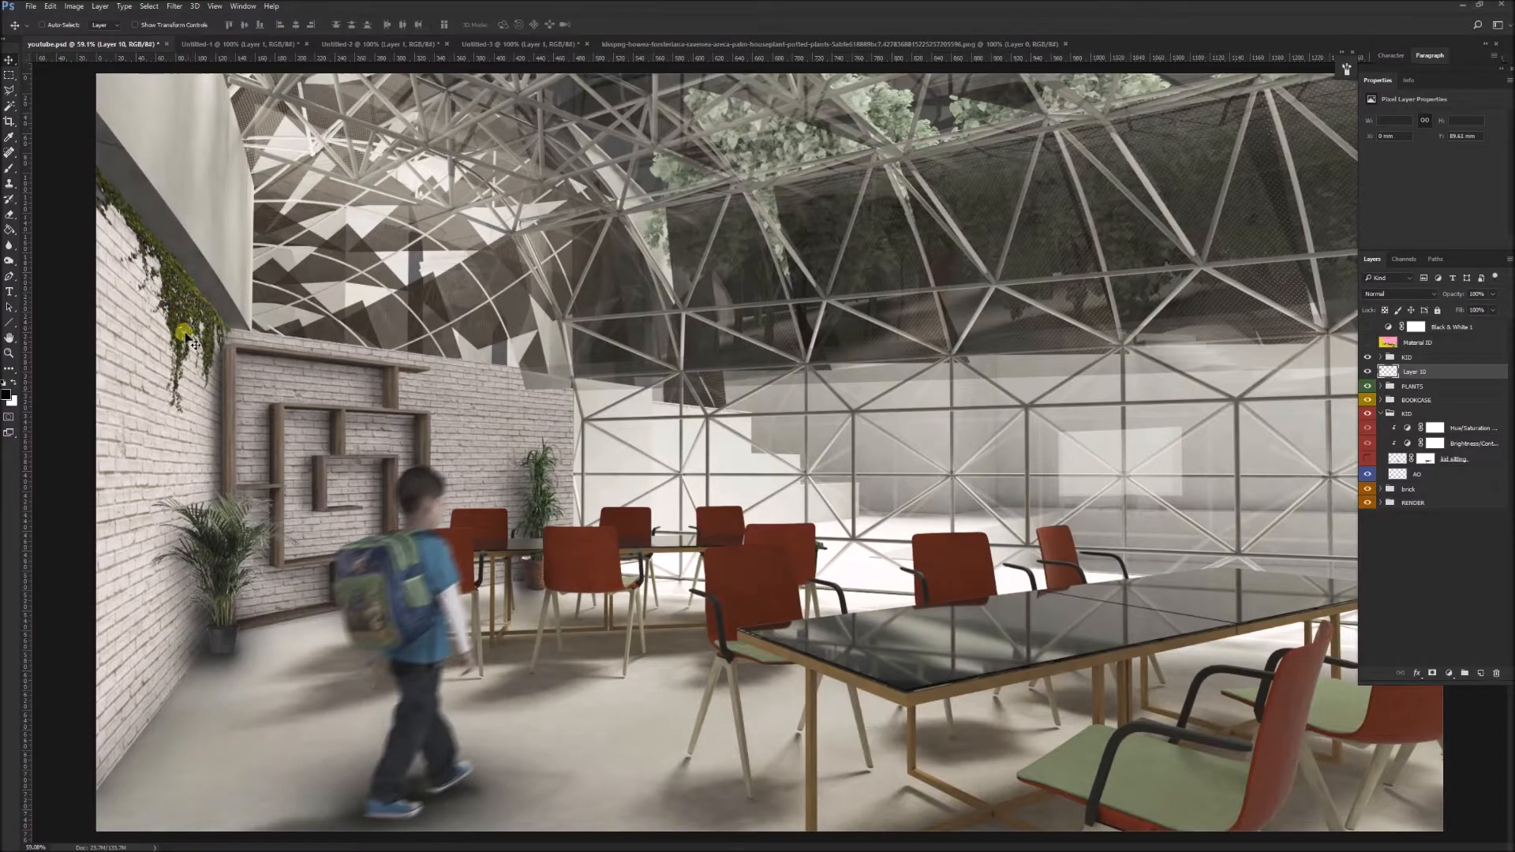
{"action": "scroll", "coordinate": [183, 335], "scroll_direction": "down", "scroll_amount": 1}
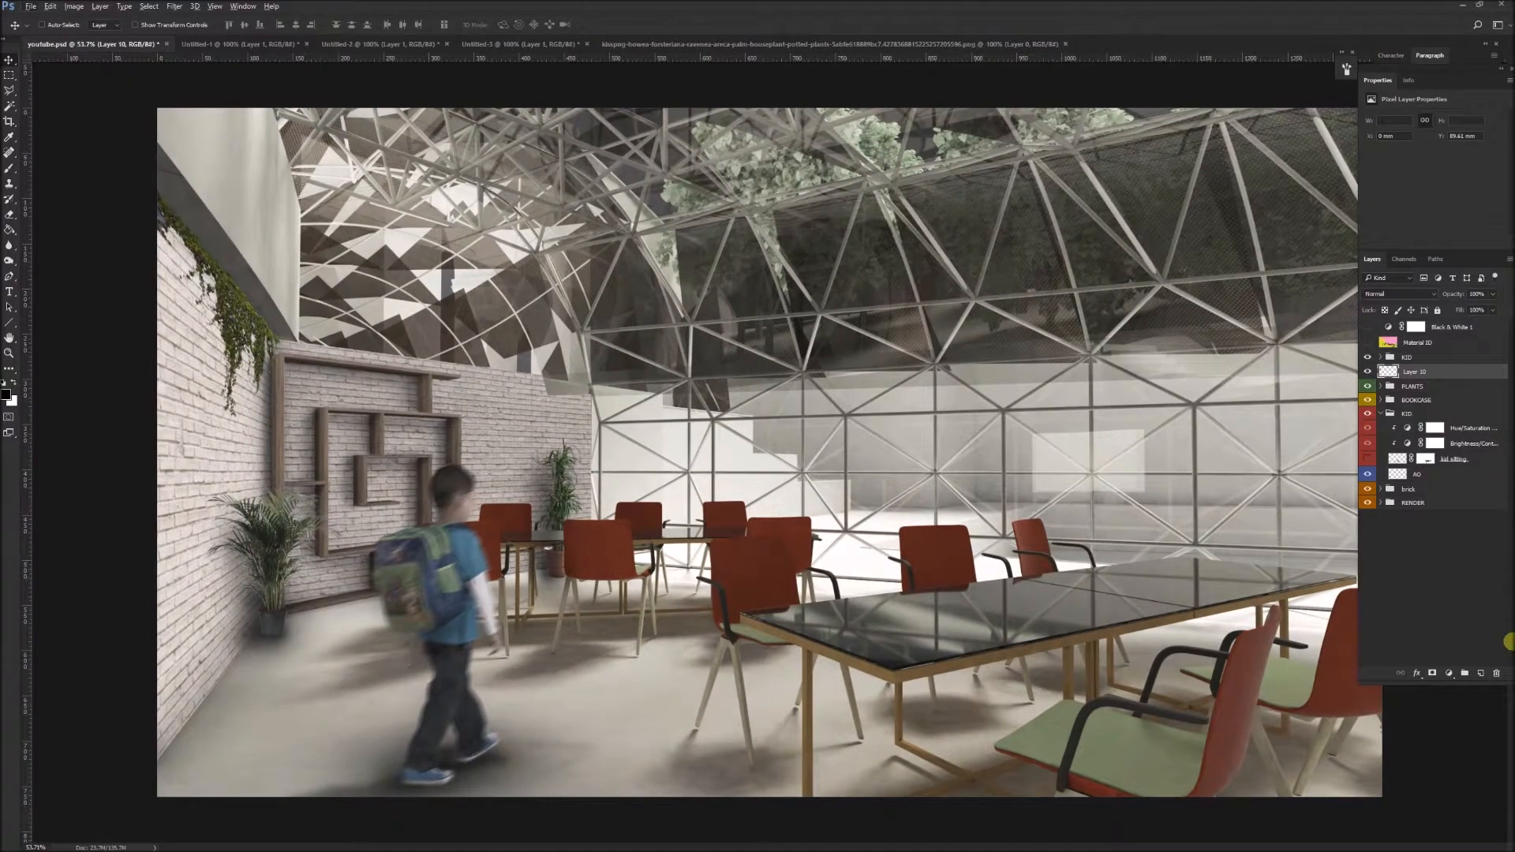
Step: Paste another hanging ivy cutout and move it up towards the concrete wall above the side brick wall
{"action": "key", "text": "ctrl+v"}
{"action": "key", "text": "ctrl+t"}
{"action": "right_click", "coordinate": [803, 404]}
{"action": "left_click", "coordinate": [850, 599]}
{"action": "left_click_drag", "start_coordinate": [805, 407], "coordinate": [500, 234]}
Step: Scale and distort the pasted ivy so it hangs along the upper concrete wall in perspective
{"action": "left_click_drag", "start_coordinate": [617, 280], "coordinate": [158, 242]}
{"action": "left_click_drag", "start_coordinate": [251, 254], "coordinate": [314, 240]}
{"action": "left_click_drag", "start_coordinate": [178, 189], "coordinate": [175, 149]}
{"action": "left_click_drag", "start_coordinate": [313, 240], "coordinate": [312, 265]}
{"action": "left_click_drag", "start_coordinate": [246, 169], "coordinate": [226, 119]}
{"action": "left_click_drag", "start_coordinate": [296, 216], "coordinate": [396, 278]}
{"action": "scroll", "coordinate": [277, 224], "scroll_direction": "down", "scroll_amount": 1}
{"action": "key", "text": "Return"}
Step: Cancel the extra transform of the upper ivy and delete its duplicate, Layer 11 copy
{"action": "key", "text": "ctrl+t"}
{"action": "right_click", "coordinate": [334, 209]}
{"action": "left_click", "coordinate": [378, 434]}
{"action": "key", "text": "Escape"}
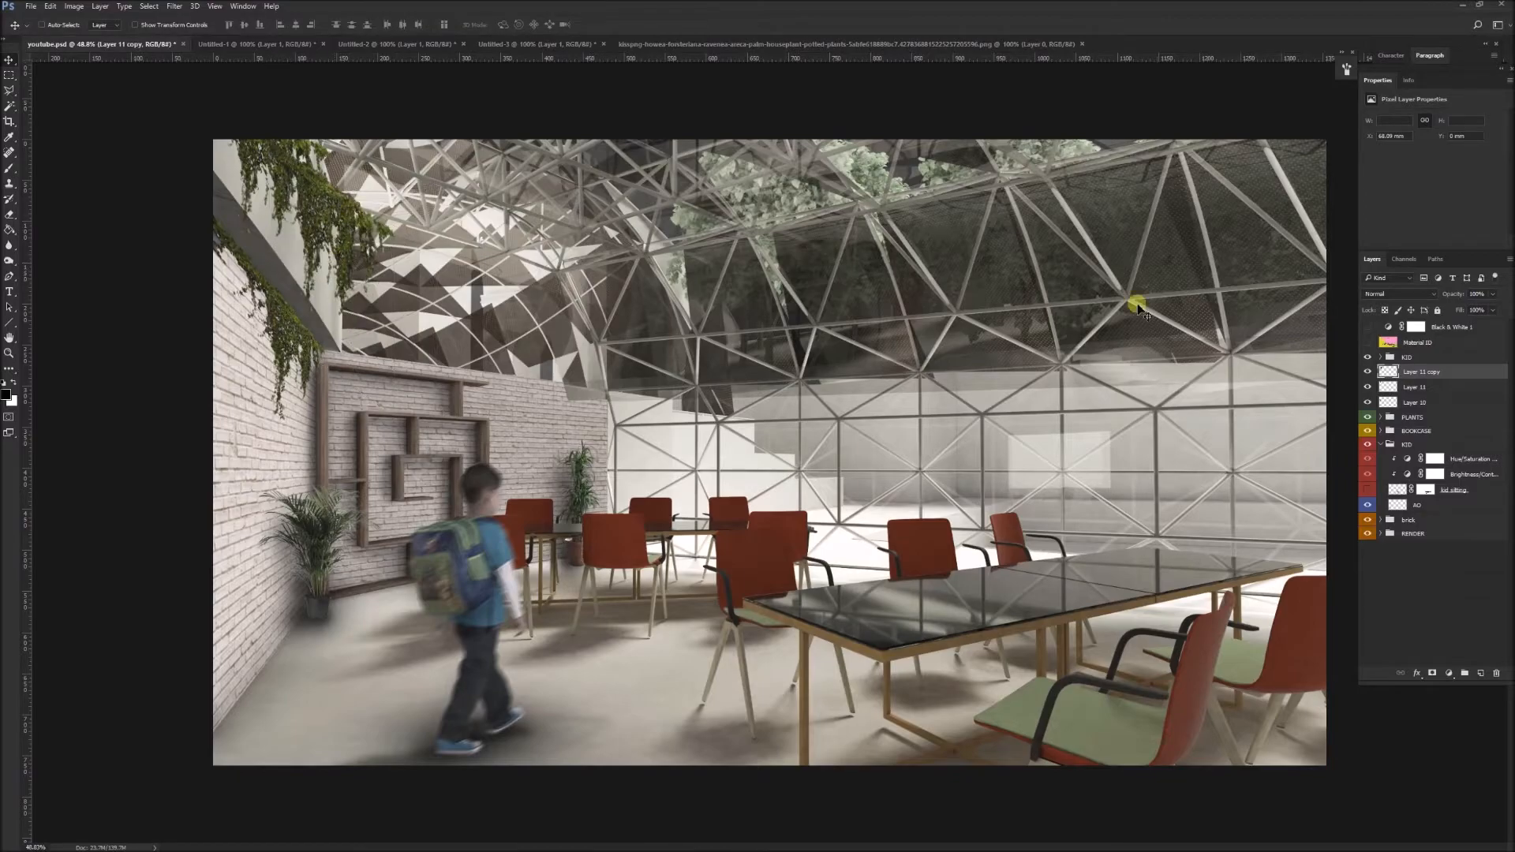
{"action": "left_click_drag", "start_coordinate": [1444, 373], "coordinate": [1496, 672]}
{"action": "scroll", "coordinate": [382, 252], "scroll_direction": "down", "scroll_amount": 2}
{"action": "scroll", "coordinate": [377, 237], "scroll_direction": "up", "scroll_amount": 1}
Step: Place a copy of the upper ivy on the concrete wall and resize it to fill out the foliage
{"action": "left_click_drag", "start_coordinate": [368, 209], "coordinate": [374, 224]}
{"action": "key", "text": "ctrl+t"}
{"action": "left_click_drag", "start_coordinate": [309, 302], "coordinate": [297, 314]}
{"action": "key", "text": "Return"}
{"action": "left_click_drag", "start_coordinate": [350, 240], "coordinate": [372, 212]}
{"action": "scroll", "coordinate": [366, 317], "scroll_direction": "up", "scroll_amount": 1}
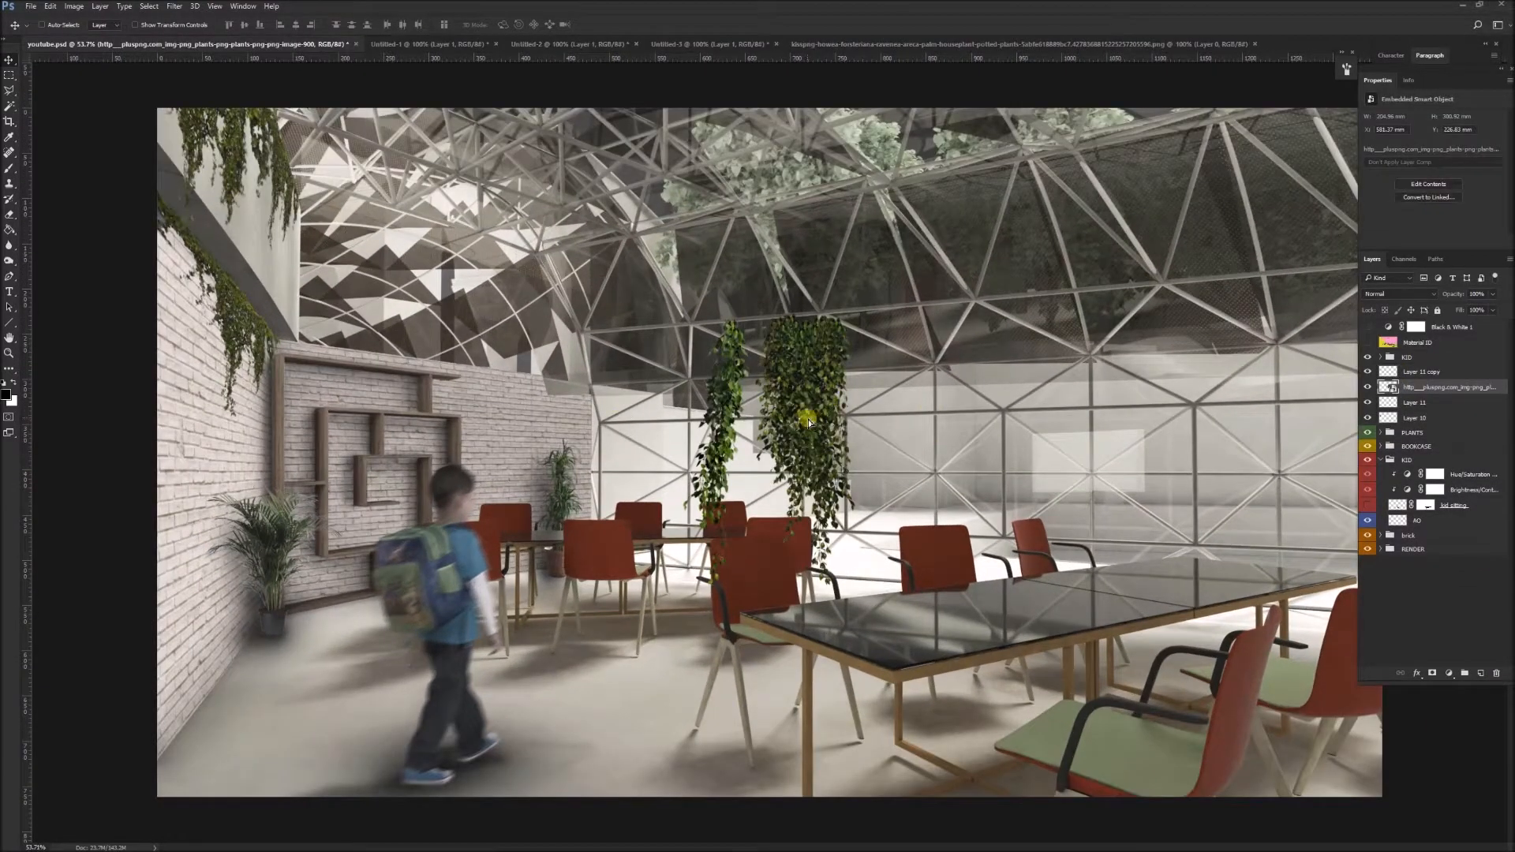
Step: Flip the placed hanging plants horizontally over the back brick wall and scale them down
{"action": "scroll", "coordinate": [808, 419], "scroll_direction": "up", "scroll_amount": 2}
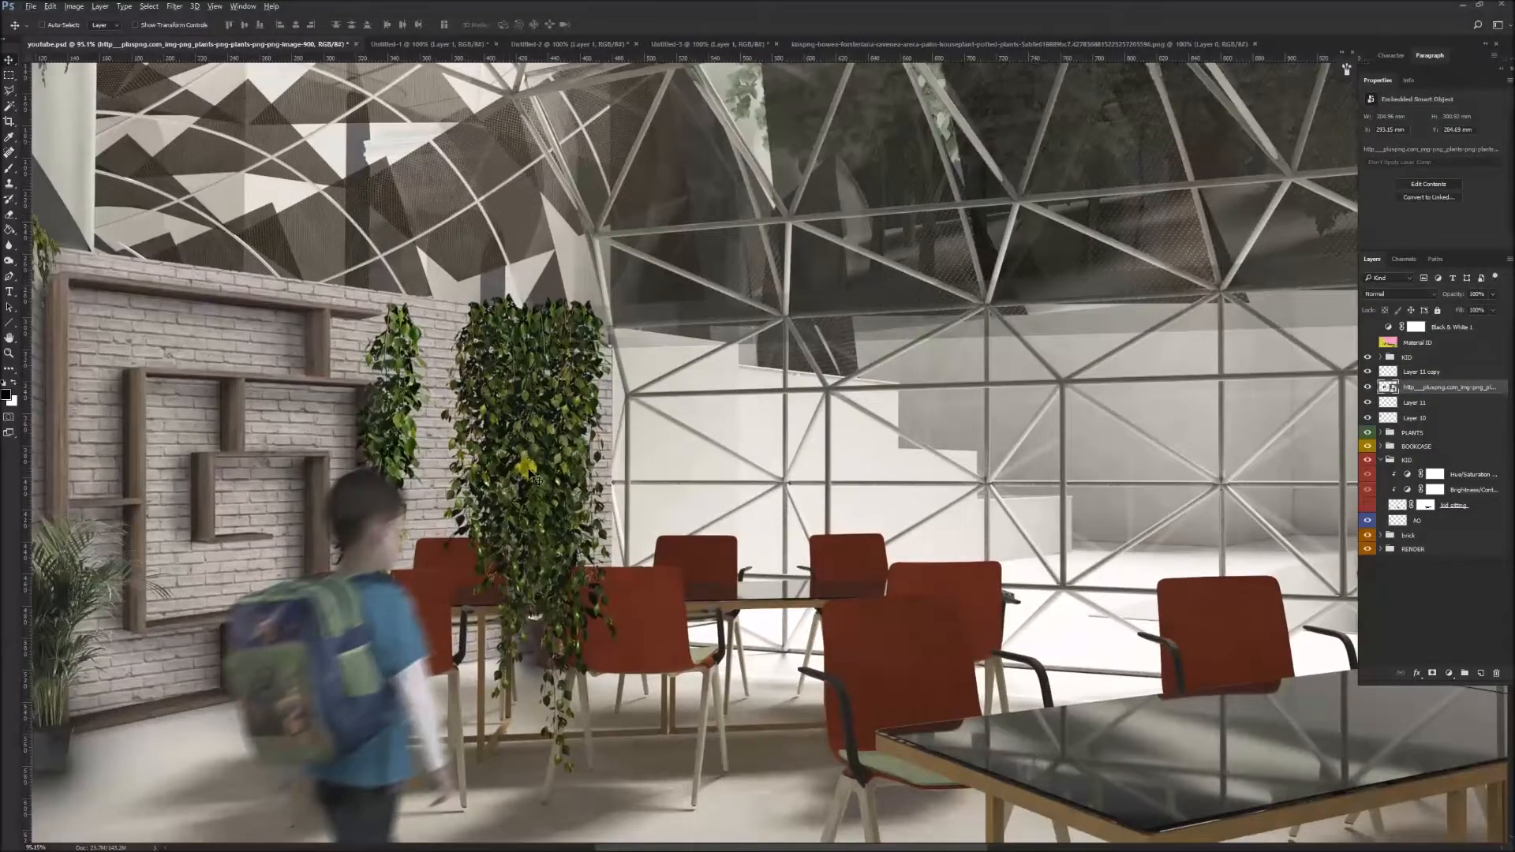
{"action": "left_click_drag", "start_coordinate": [521, 382], "coordinate": [456, 382]}
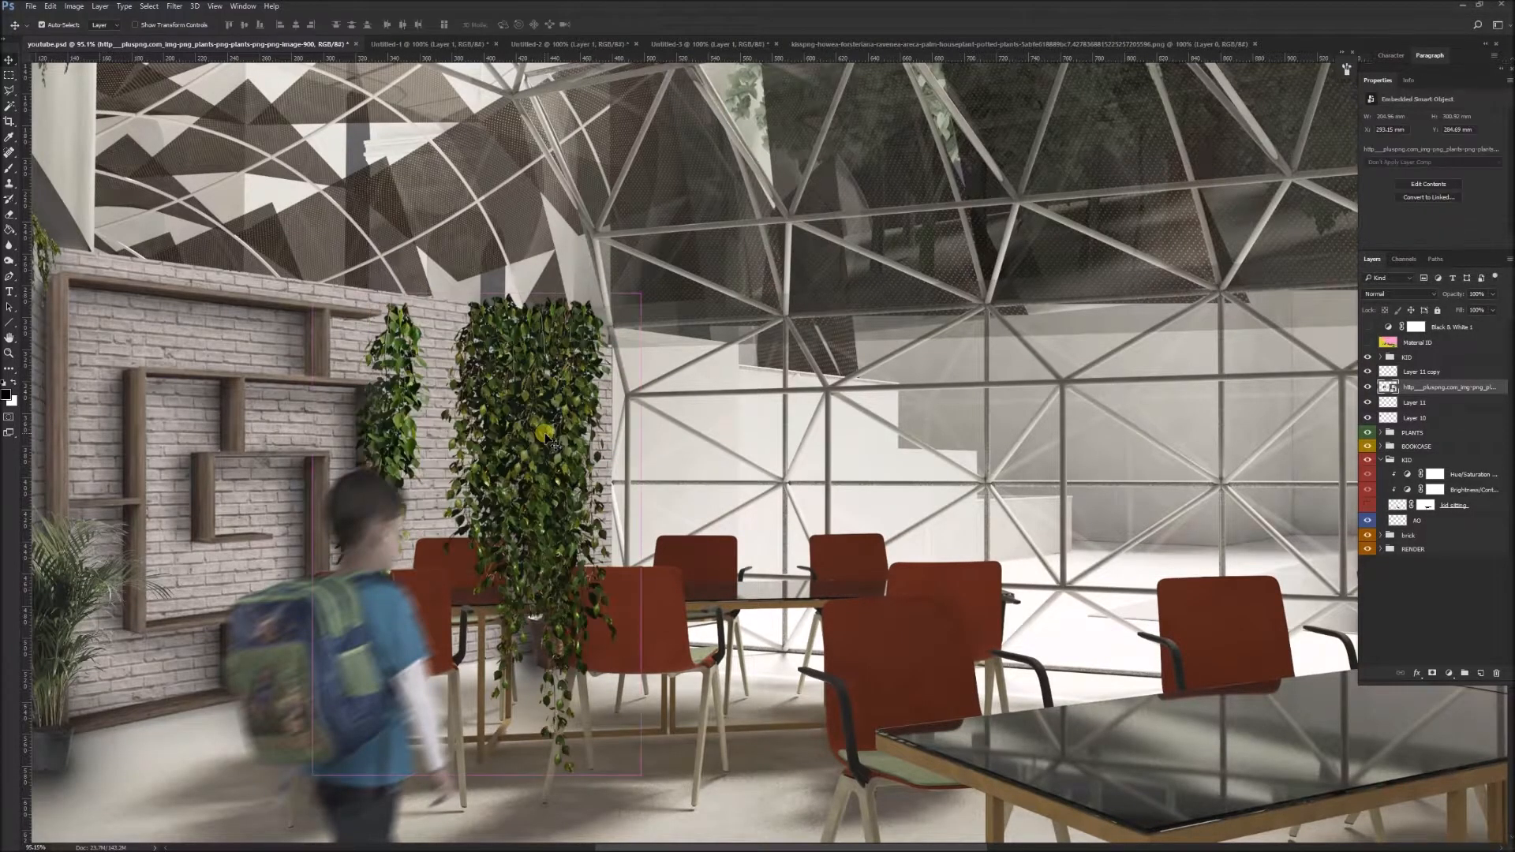
{"action": "key", "text": "ctrl+t"}
{"action": "right_click", "coordinate": [546, 433]}
{"action": "left_click", "coordinate": [598, 612]}
{"action": "left_click_drag", "start_coordinate": [668, 767], "coordinate": [570, 599]}
Step: Reshape the hanging plants to the back wall's perspective and position them beside the bookcase
{"action": "right_click", "coordinate": [466, 388]}
{"action": "left_click", "coordinate": [509, 473]}
{"action": "left_click_drag", "start_coordinate": [590, 295], "coordinate": [594, 323]}
{"action": "right_click", "coordinate": [547, 366]}
{"action": "left_click", "coordinate": [606, 410]}
{"action": "left_click_drag", "start_coordinate": [594, 429], "coordinate": [552, 429]}
{"action": "left_click_drag", "start_coordinate": [466, 339], "coordinate": [457, 331]}
{"action": "key", "text": "Return"}
{"action": "scroll", "coordinate": [497, 477], "scroll_direction": "down", "scroll_amount": 8}
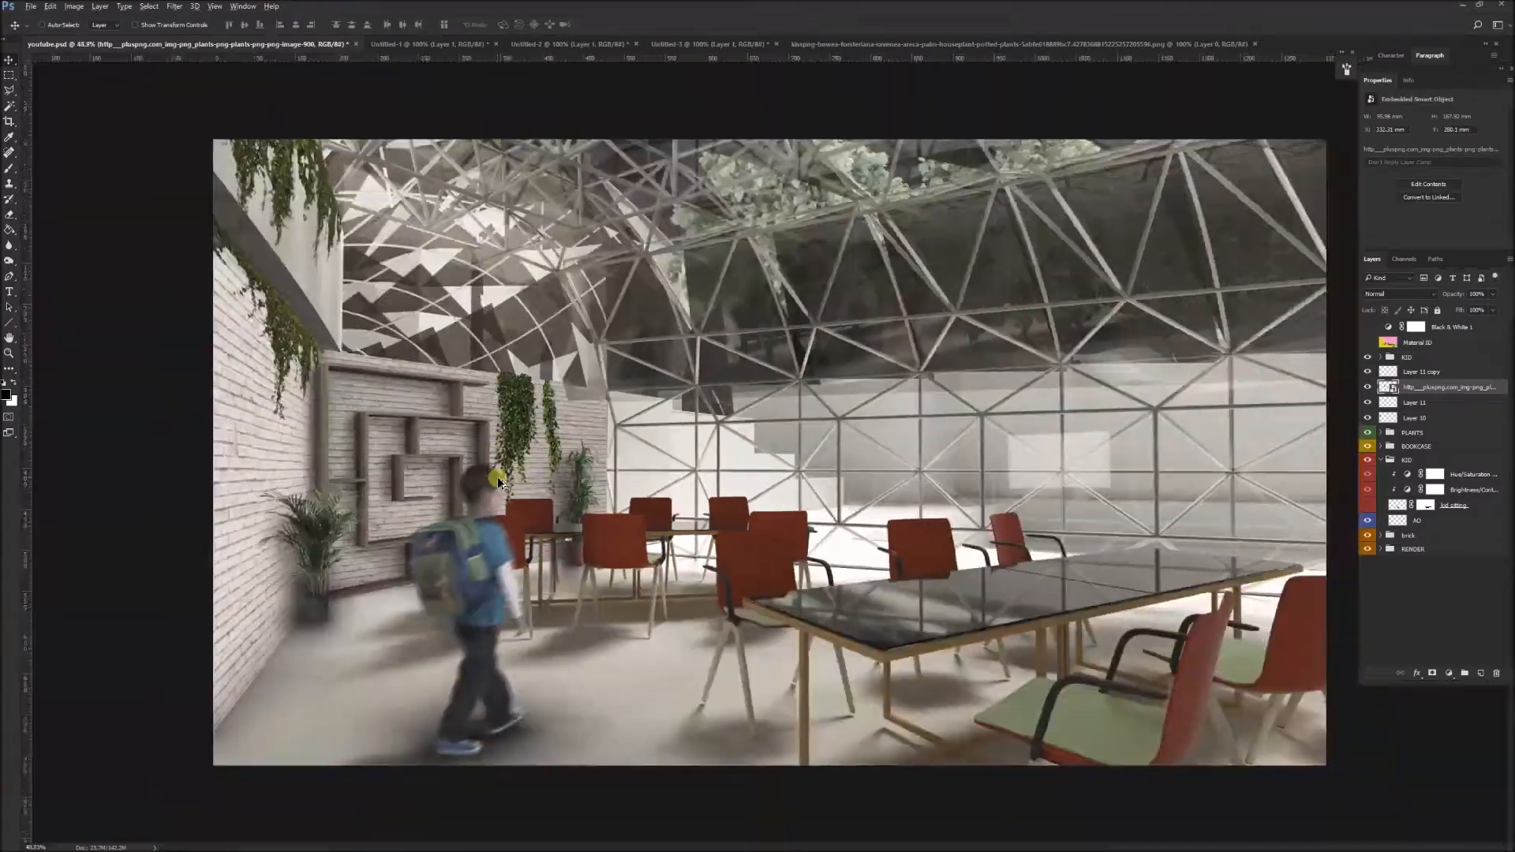
Step: Move the back-wall plant layer above the ivy layers and group Layer 10, Layer 11 and Layer 11 copy
{"action": "scroll", "coordinate": [497, 477], "scroll_direction": "up", "scroll_amount": 5}
{"action": "right_click", "coordinate": [1394, 386]}
{"action": "right_click", "coordinate": [1420, 387]}
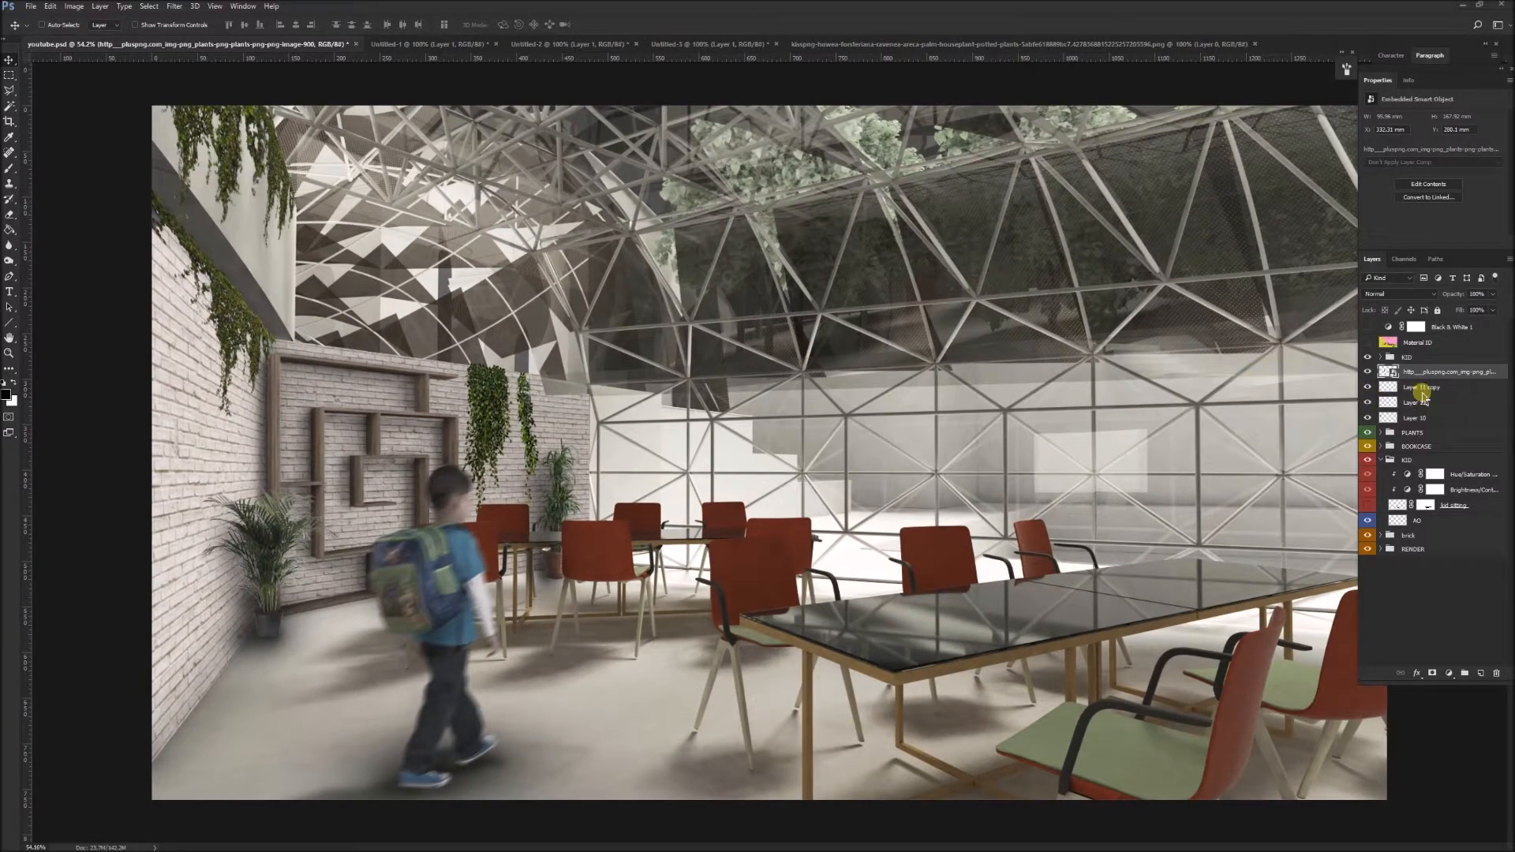
{"action": "left_click", "coordinate": [1432, 389]}
{"action": "left_click", "coordinate": [1428, 417], "text": "shift"}
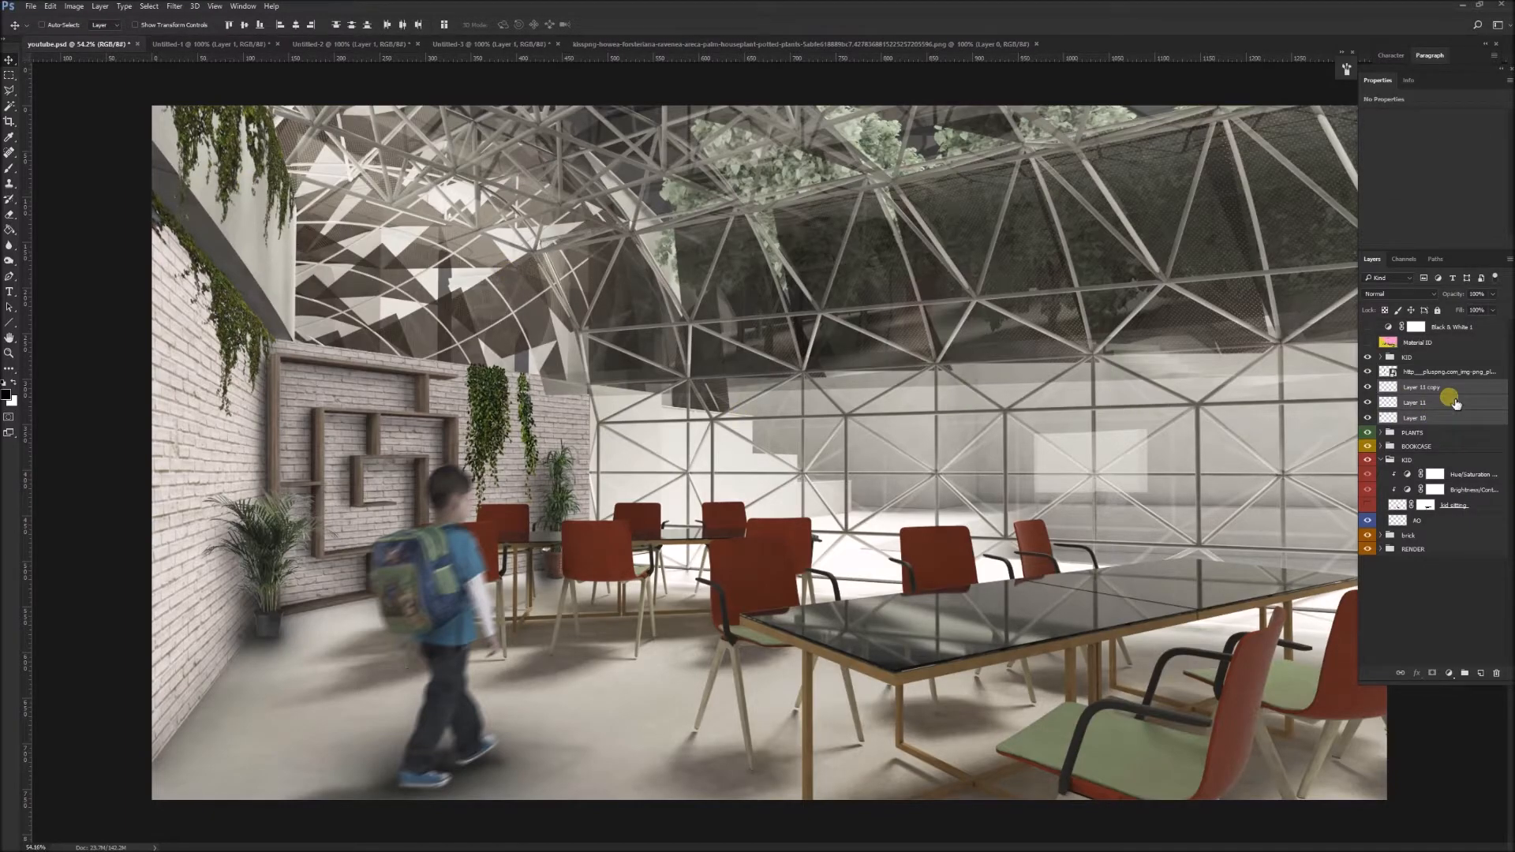
{"action": "left_click", "coordinate": [1468, 675]}
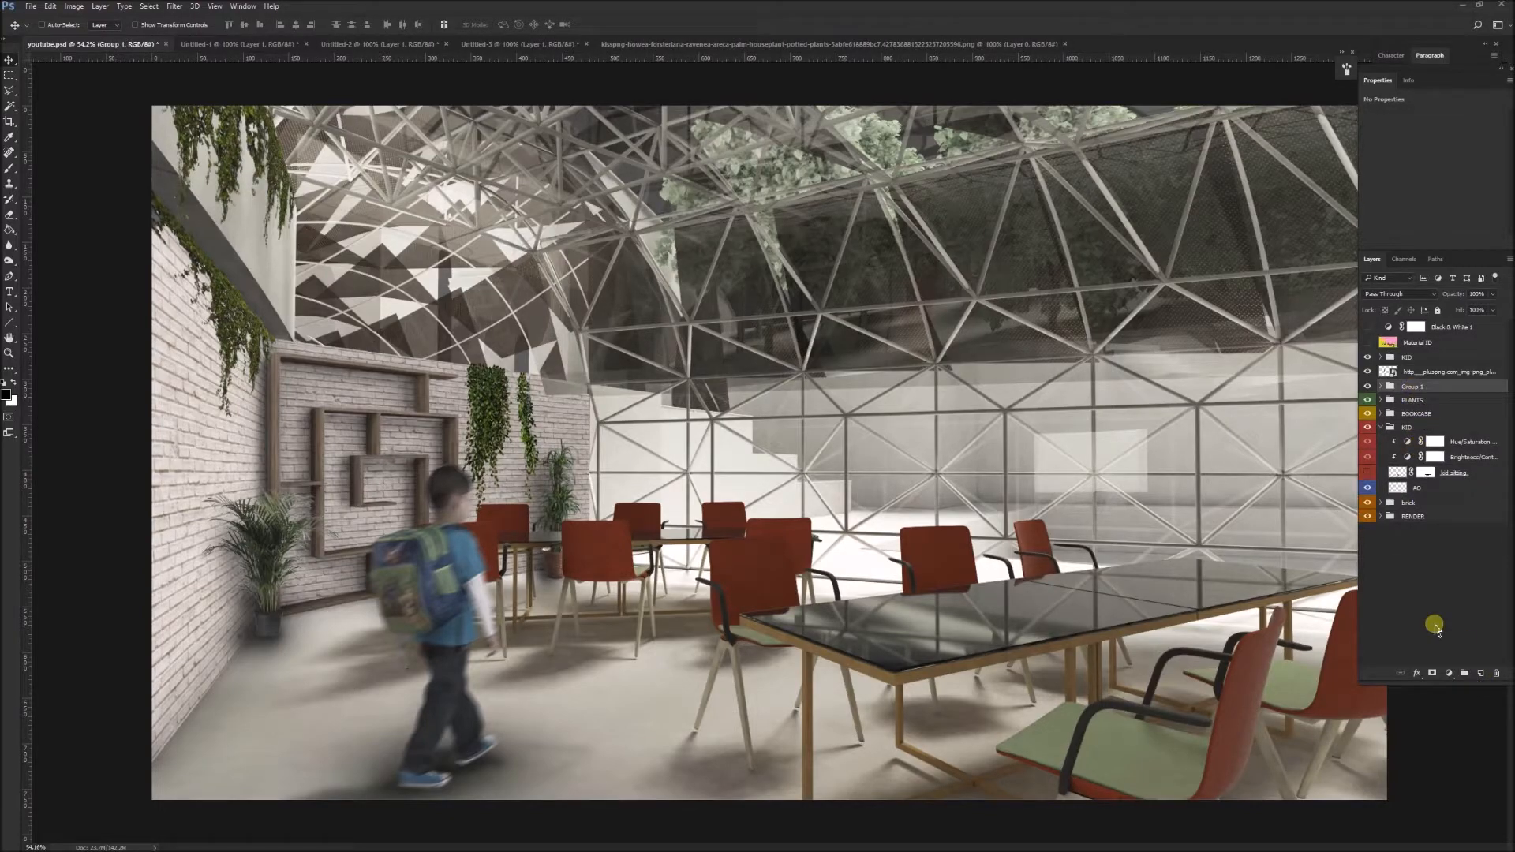
Step: Add a Hue/Saturation adjustment clipped to the ivy group with saturation -26 and lightness +4
{"action": "left_click", "coordinate": [1452, 675]}
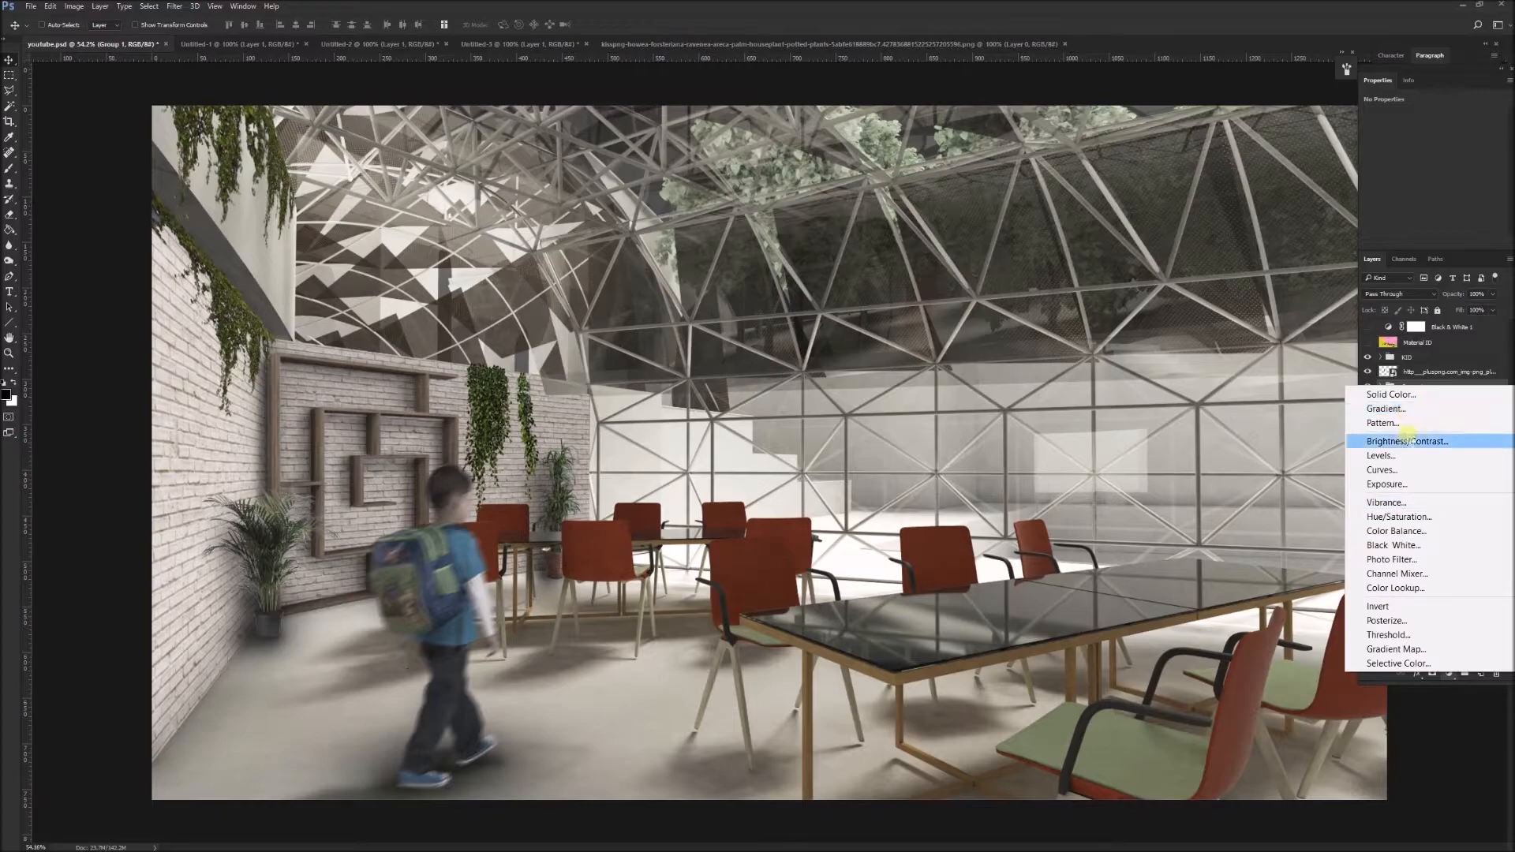
{"action": "left_click", "coordinate": [1408, 517]}
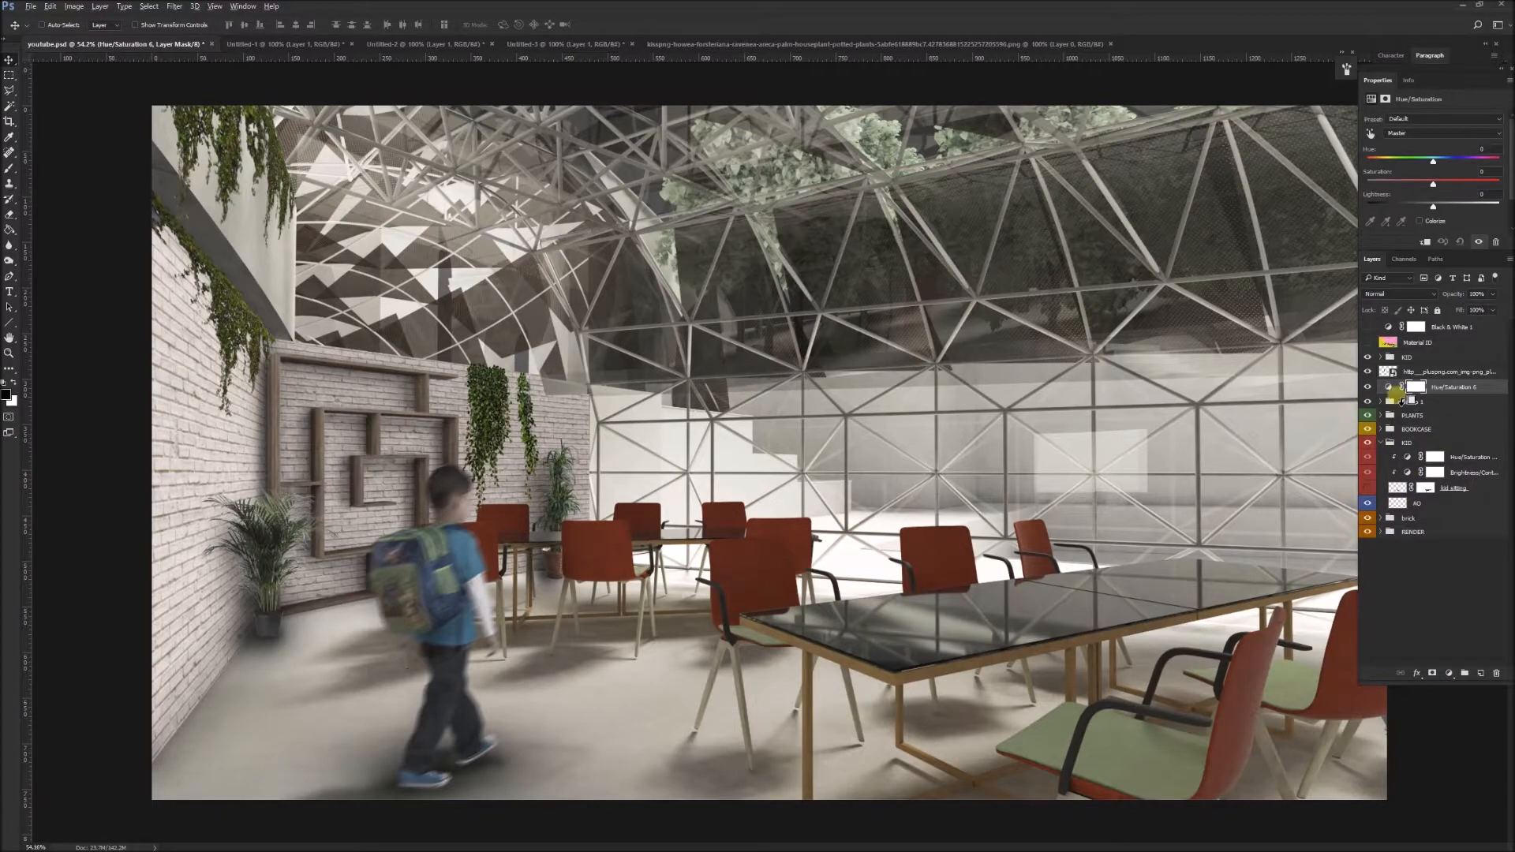
{"action": "left_click", "coordinate": [1398, 395], "text": "alt"}
{"action": "scroll", "coordinate": [291, 304], "scroll_direction": "up", "scroll_amount": 1}
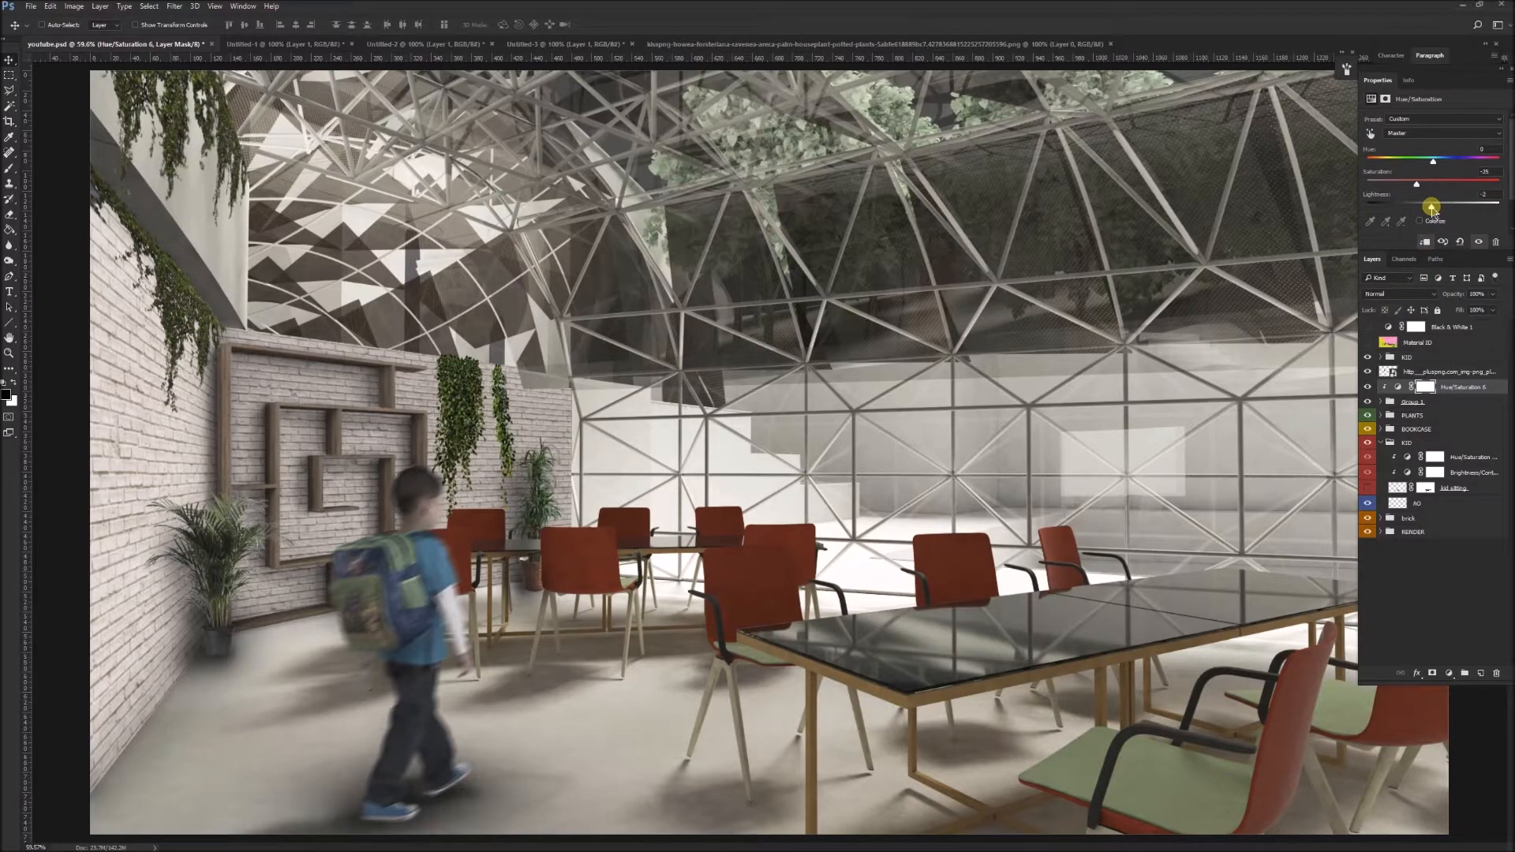
{"action": "left_click_drag", "start_coordinate": [1432, 207], "coordinate": [1438, 210]}
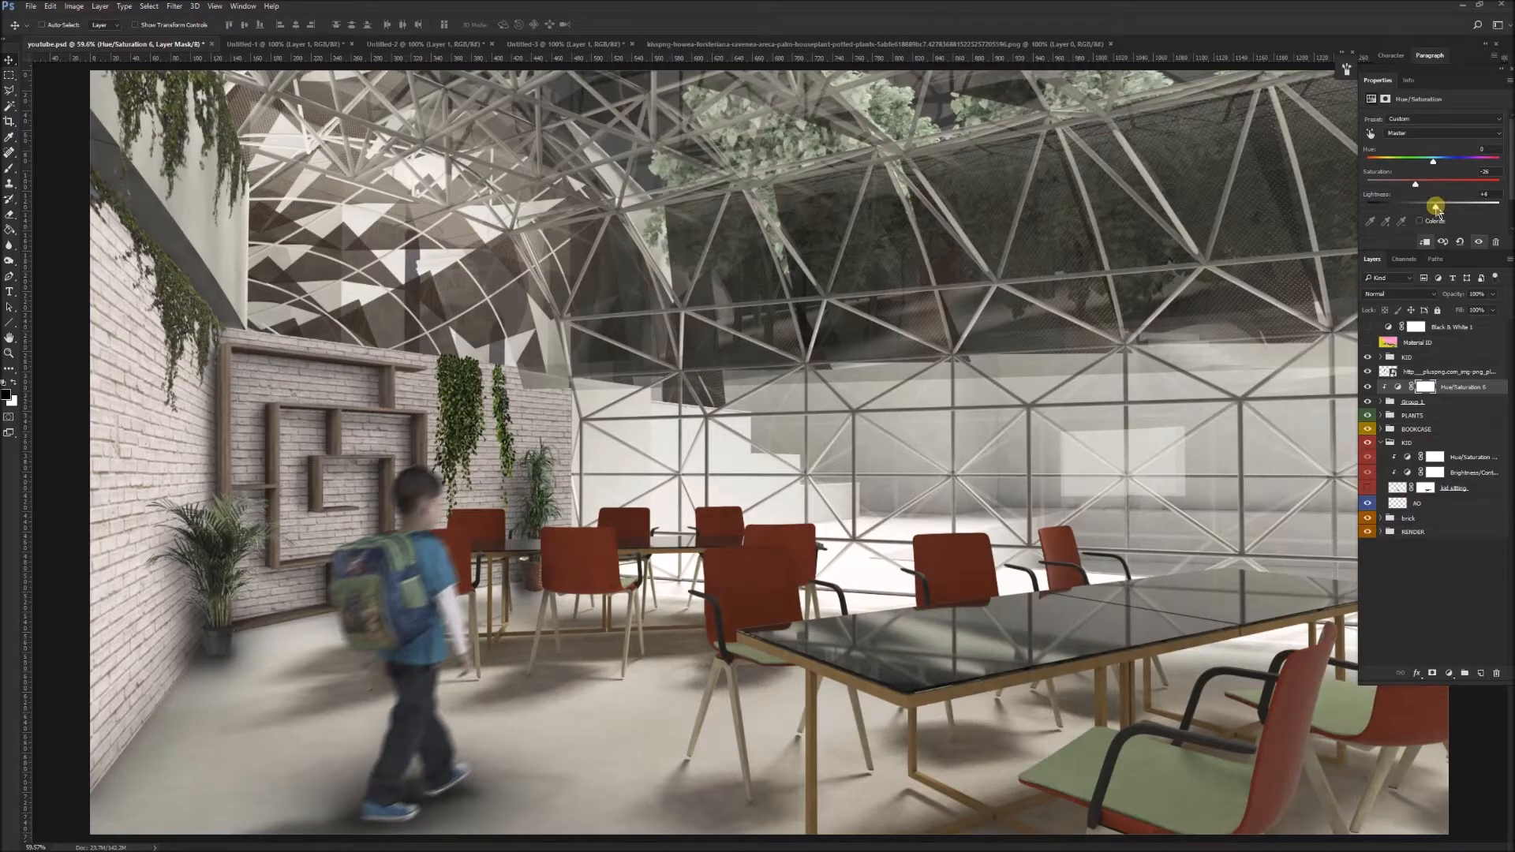
{"action": "scroll", "coordinate": [564, 425], "scroll_direction": "down", "scroll_amount": 6}
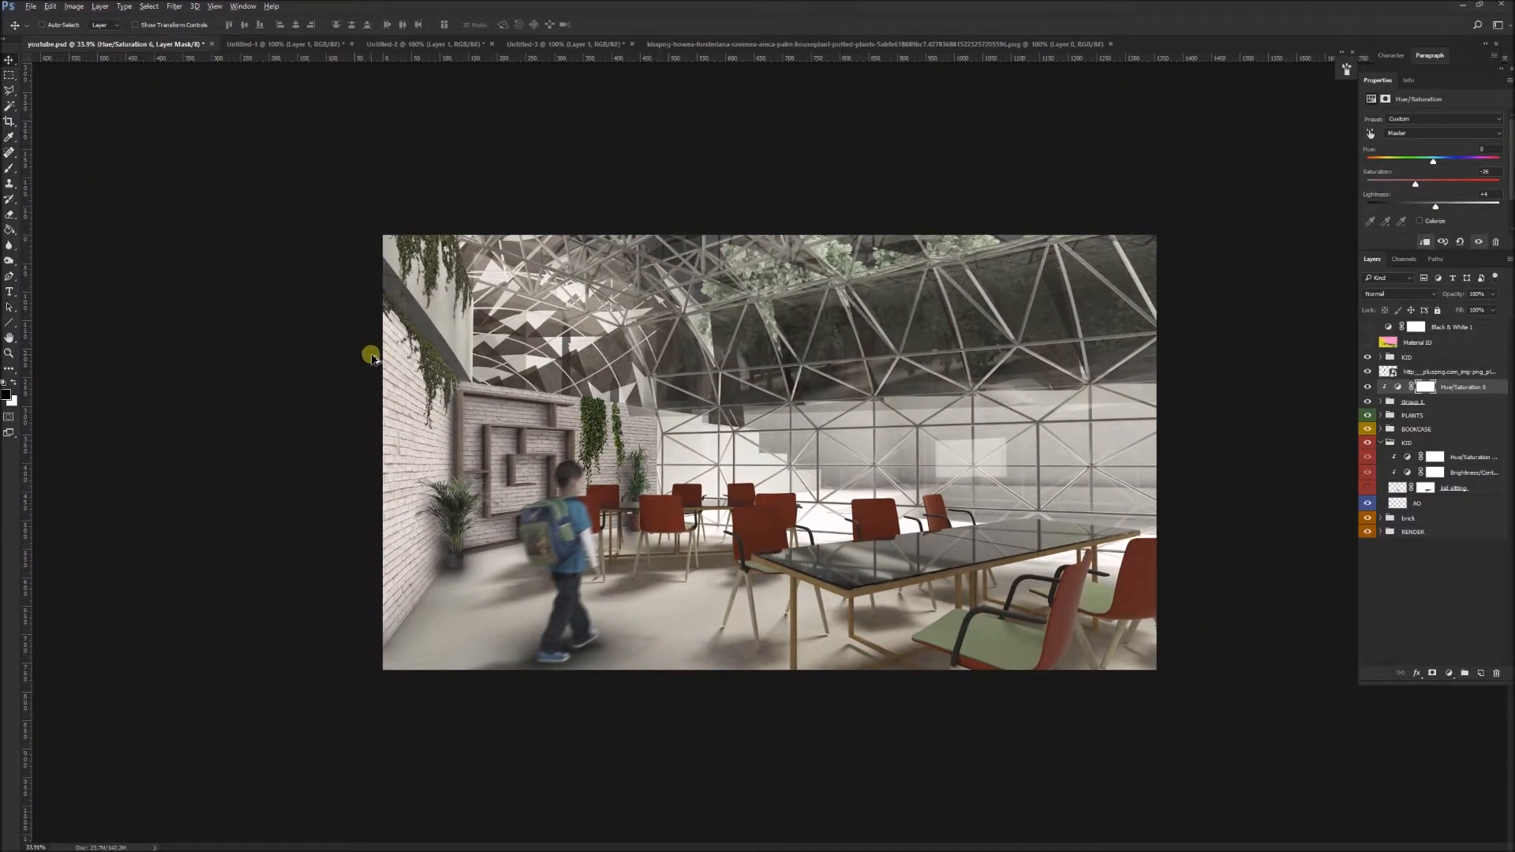
{"action": "scroll", "coordinate": [372, 356], "scroll_direction": "up", "scroll_amount": 2}
{"action": "scroll", "coordinate": [371, 356], "scroll_direction": "up", "scroll_amount": 1}
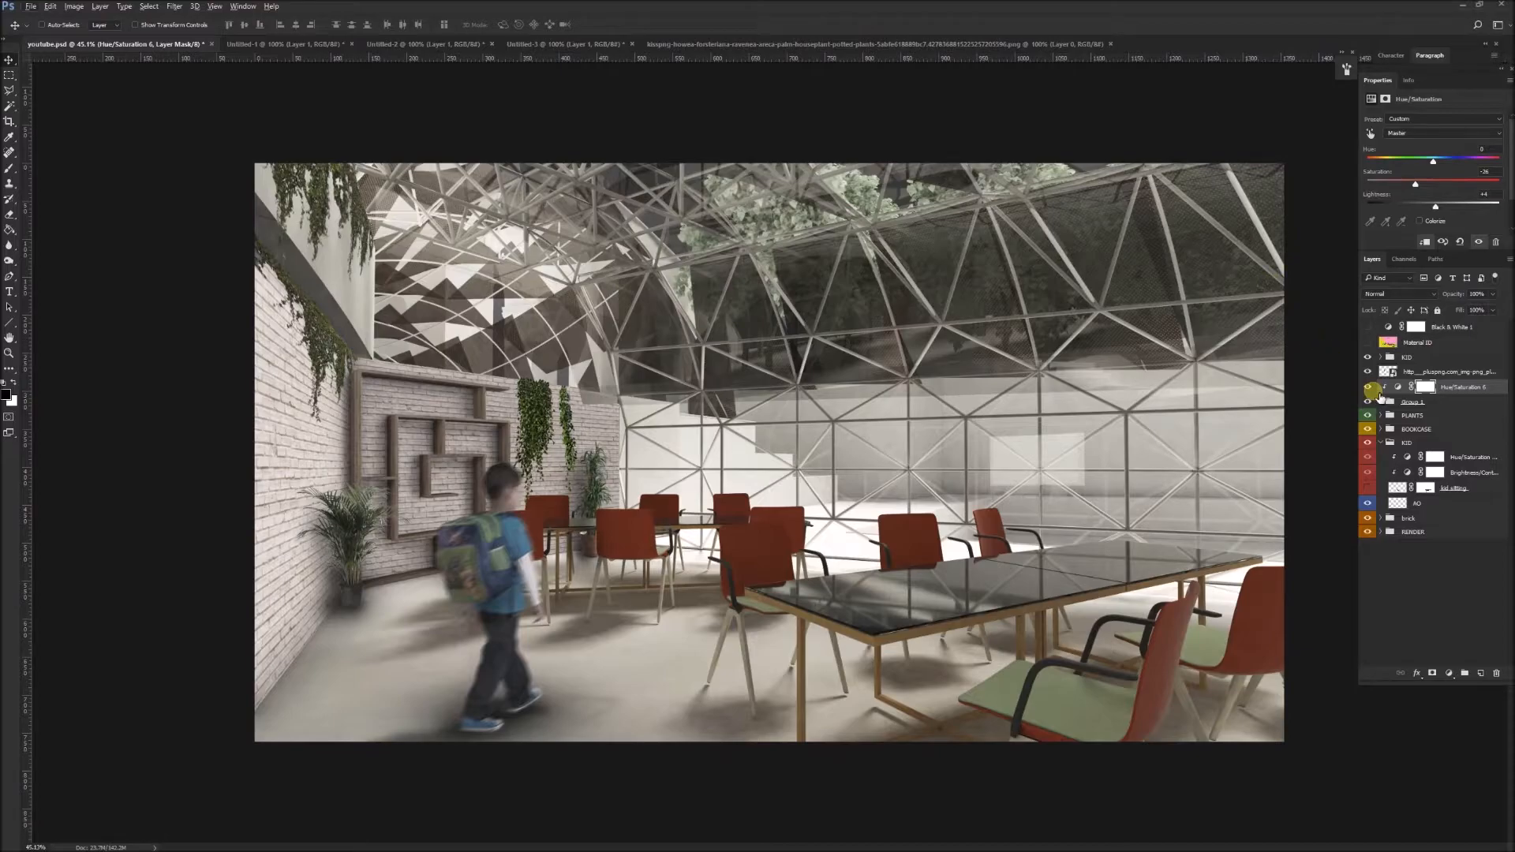
Step: Create an empty layer beneath the ivy layers inside the ivy group
{"action": "left_click", "coordinate": [1382, 402]}
{"action": "left_click", "coordinate": [1425, 446]}
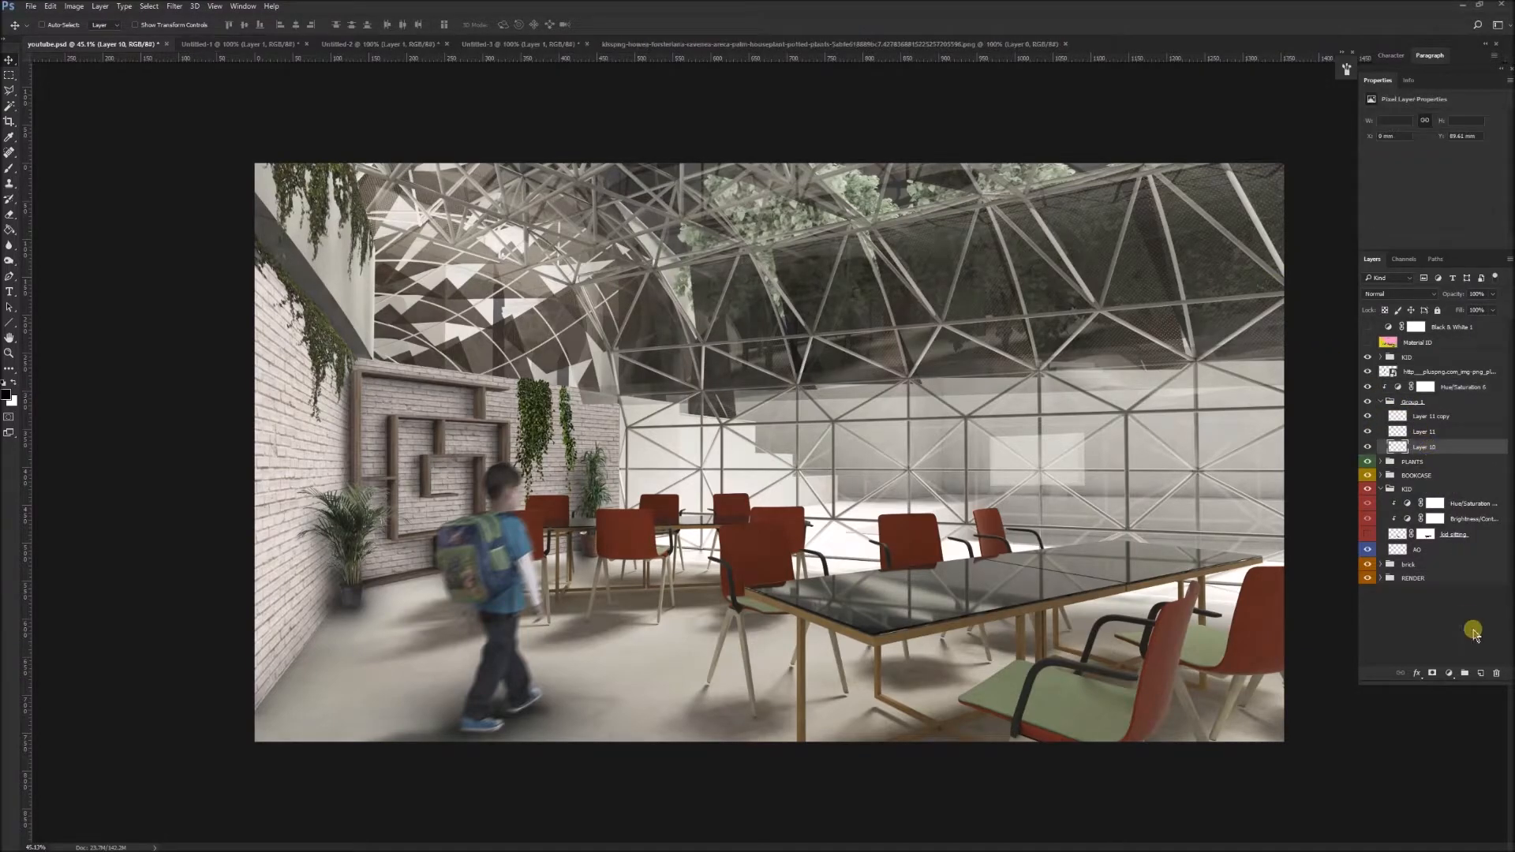
{"action": "left_click", "coordinate": [1481, 673]}
{"action": "left_click_drag", "start_coordinate": [1441, 455], "coordinate": [1445, 475]}
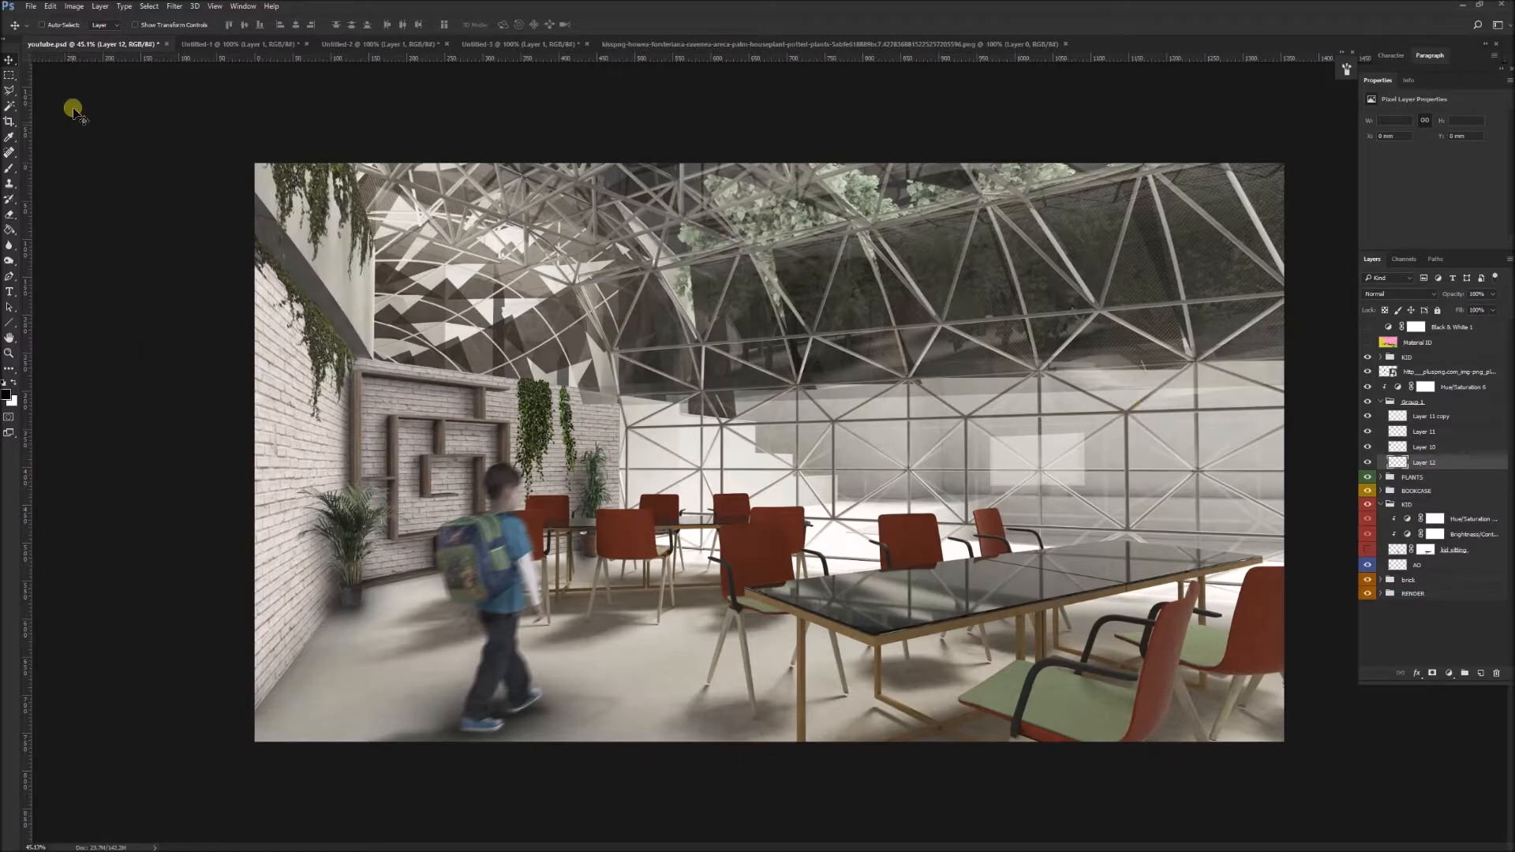
Step: Brush soft black shadows behind the hanging ivy on the side brick wall and the upper concrete wall
{"action": "key", "text": "b"}
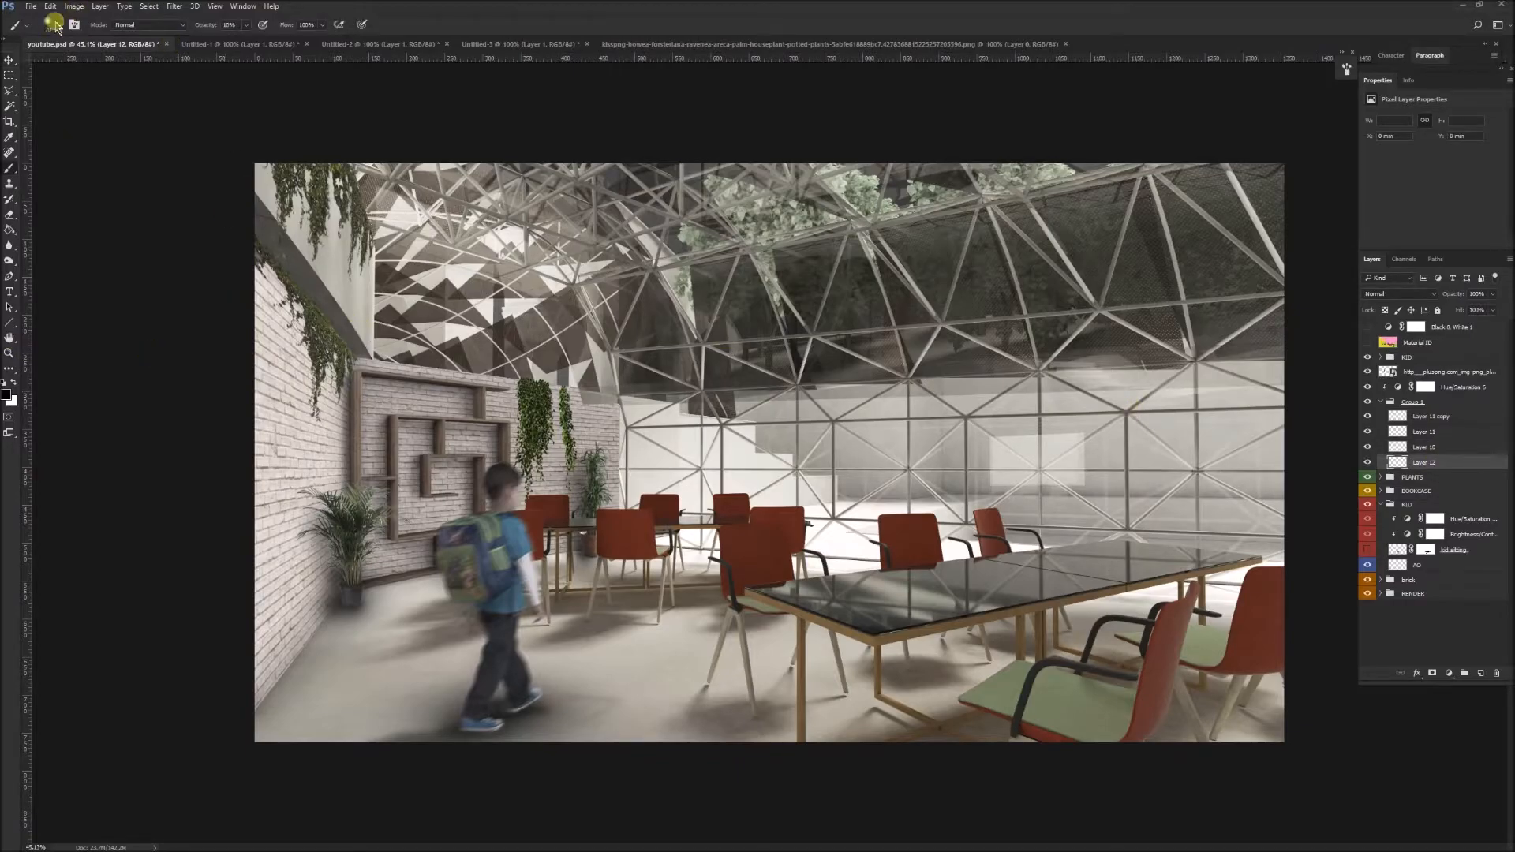
{"action": "scroll", "coordinate": [152, 369], "scroll_direction": "up", "scroll_amount": 5}
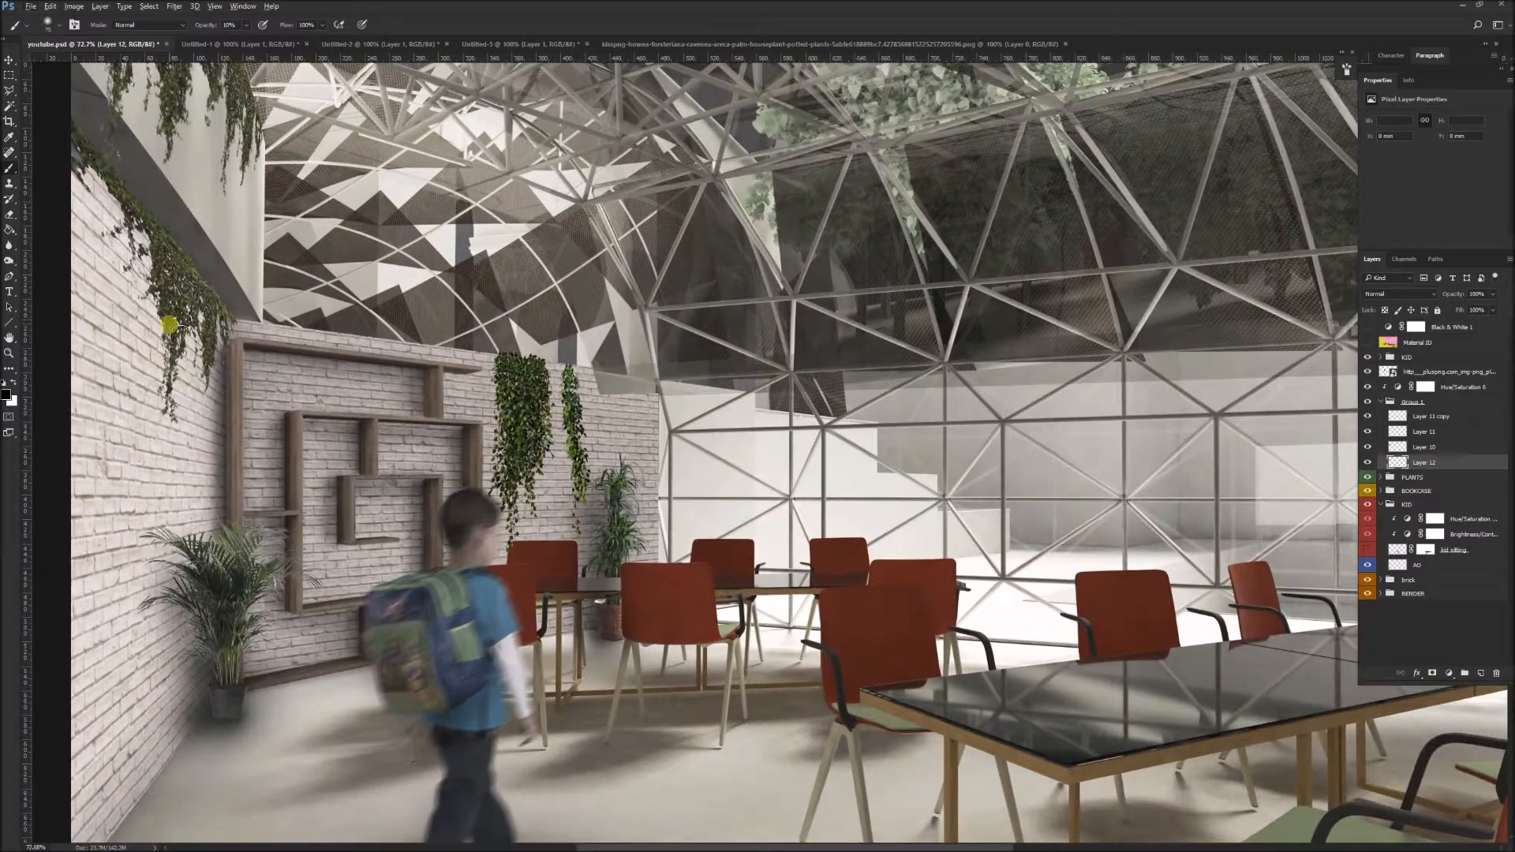
{"action": "left_click_drag", "start_coordinate": [175, 254], "coordinate": [292, 322]}
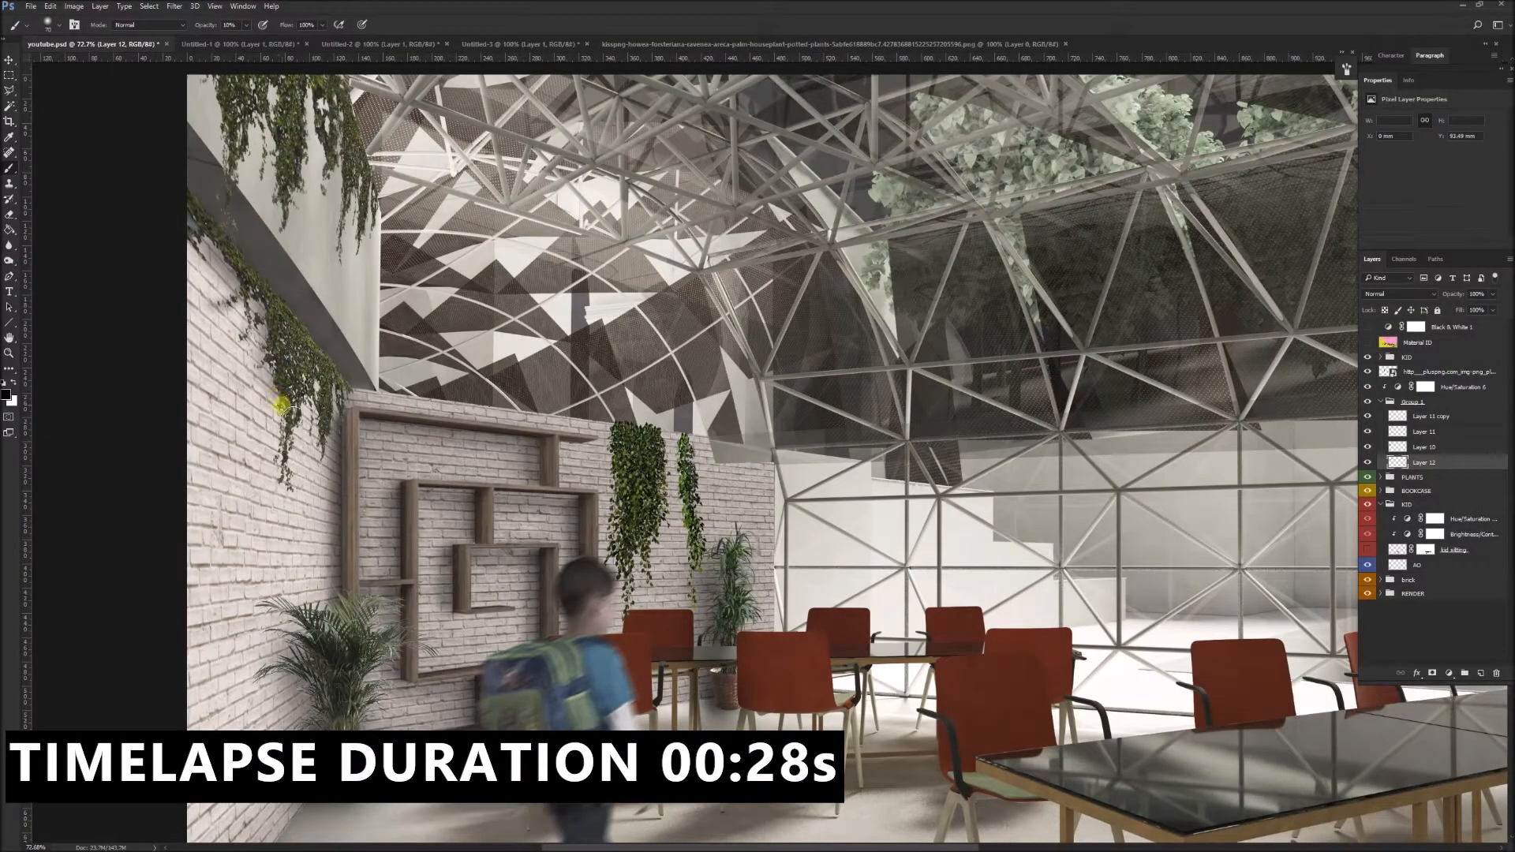
{"action": "mouse_move", "coordinate": [285, 439]}
{"action": "left_mouse_down"}
{"action": "mouse_move", "coordinate": [321, 433]}
{"action": "mouse_move", "coordinate": [313, 375]}
{"action": "left_mouse_up"}
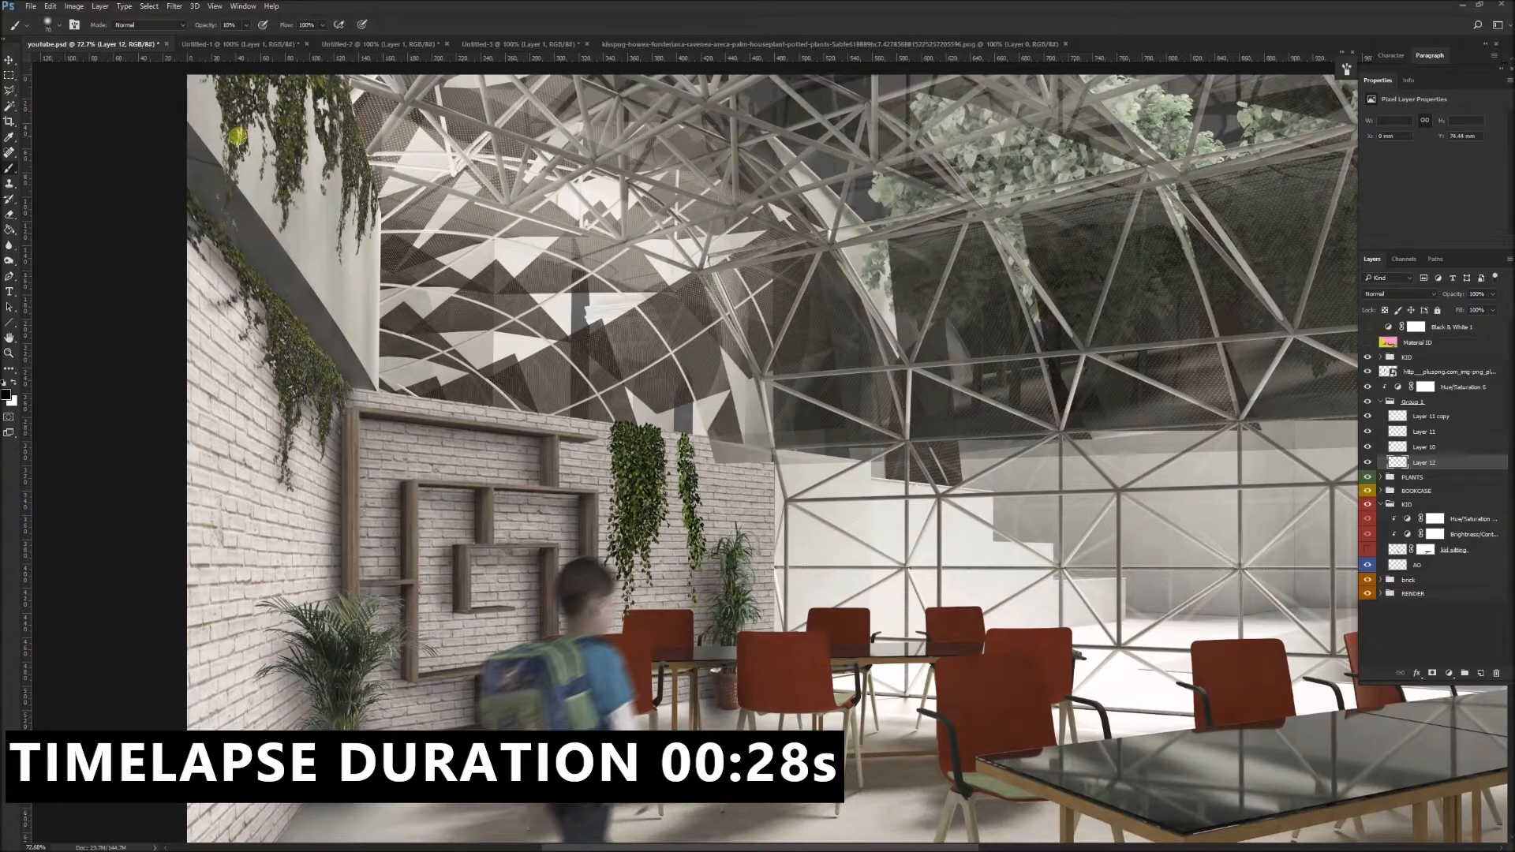
{"action": "scroll", "coordinate": [196, 189], "scroll_direction": "up", "scroll_amount": 1}
{"action": "key", "text": "bracketright"}
{"action": "key", "text": "bracketright"}
{"action": "key", "text": "bracketright"}
{"action": "mouse_move", "coordinate": [310, 164]}
{"action": "left_mouse_down"}
{"action": "mouse_move", "coordinate": [346, 257]}
{"action": "mouse_move", "coordinate": [345, 224]}
{"action": "left_mouse_up"}
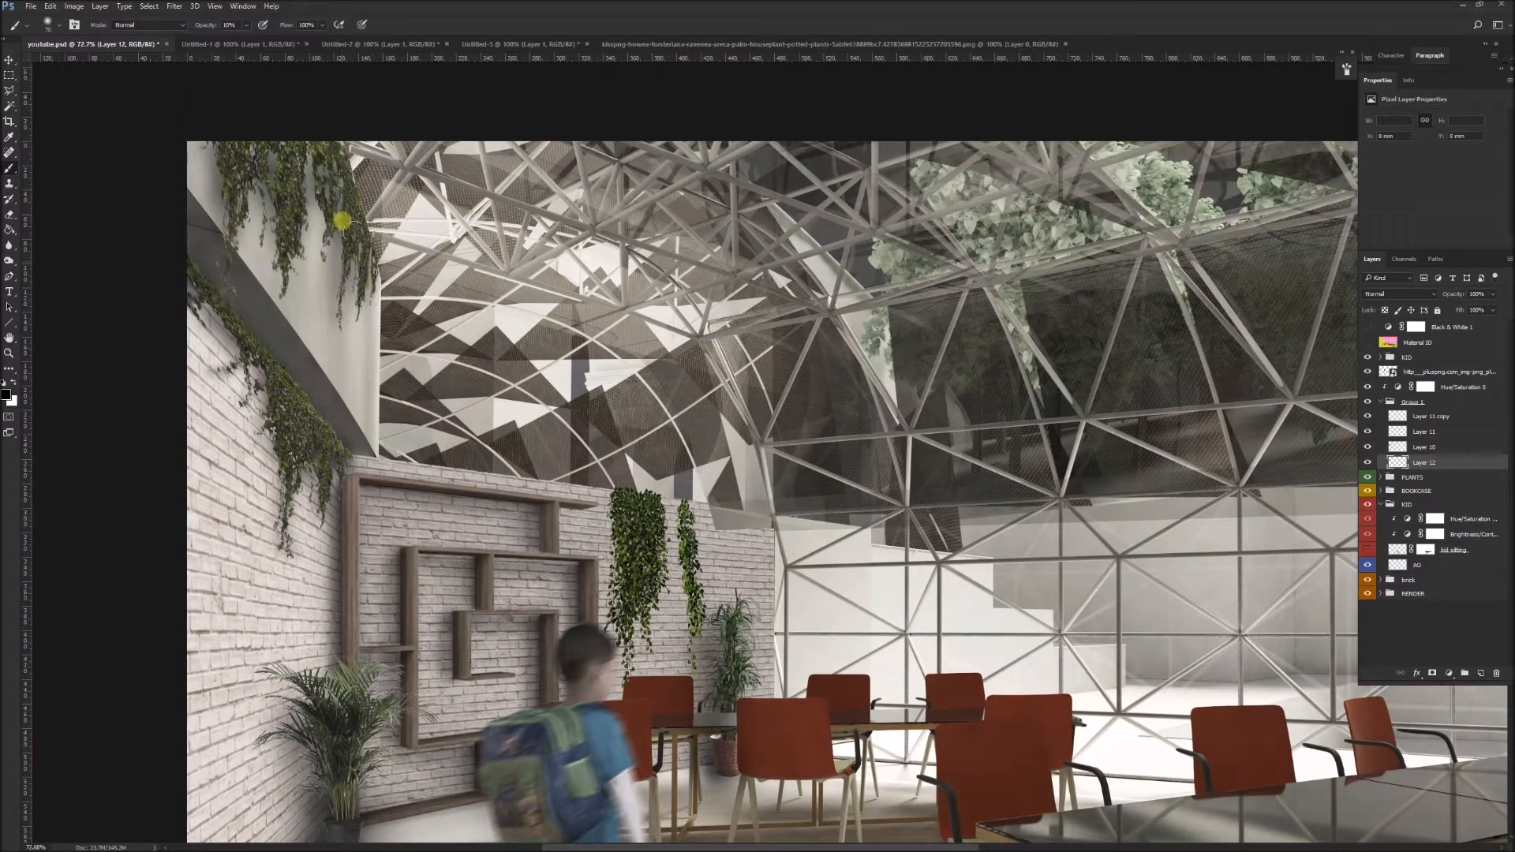
Step: Add a new layer above Layer 11 copy and brush shading with a smaller brush near the sloping concrete beam
{"action": "left_click", "coordinate": [1460, 417]}
{"action": "left_click", "coordinate": [1480, 673]}
{"action": "key", "text": "bracketleft"}
{"action": "key", "text": "bracketleft"}
{"action": "key", "text": "bracketleft"}
{"action": "mouse_move", "coordinate": [194, 275]}
{"action": "left_mouse_down"}
{"action": "mouse_move", "coordinate": [328, 432]}
{"action": "mouse_move", "coordinate": [180, 245]}
{"action": "left_mouse_up"}
{"action": "scroll", "coordinate": [269, 241], "scroll_direction": "down", "scroll_amount": 4}
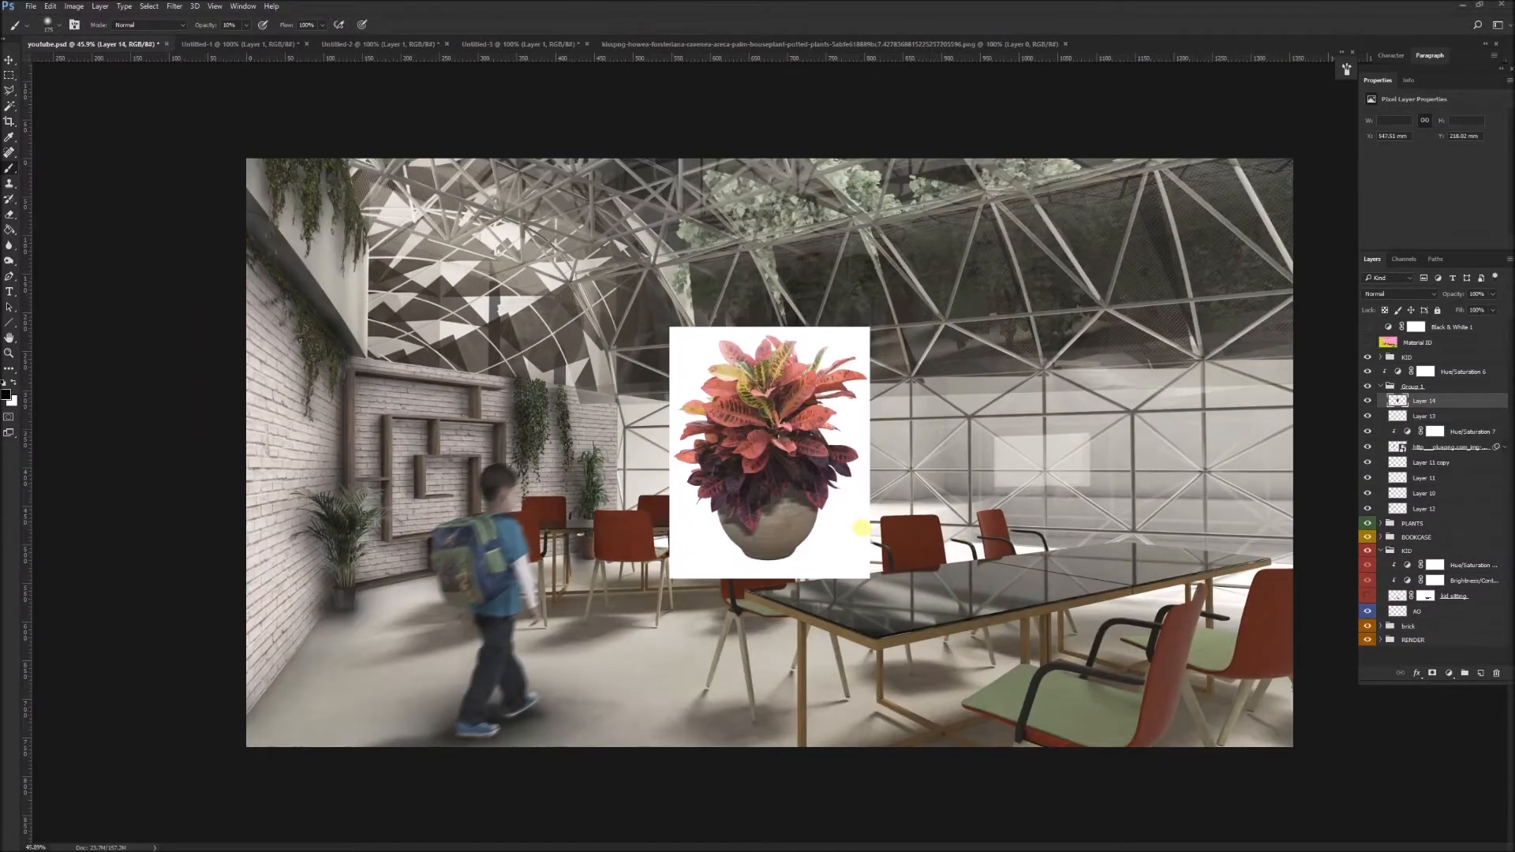
Step: Select the white background around the potted red-leaved plant with the Magic Wand and delete it
{"action": "key", "text": "w"}
{"action": "left_click", "coordinate": [801, 524]}
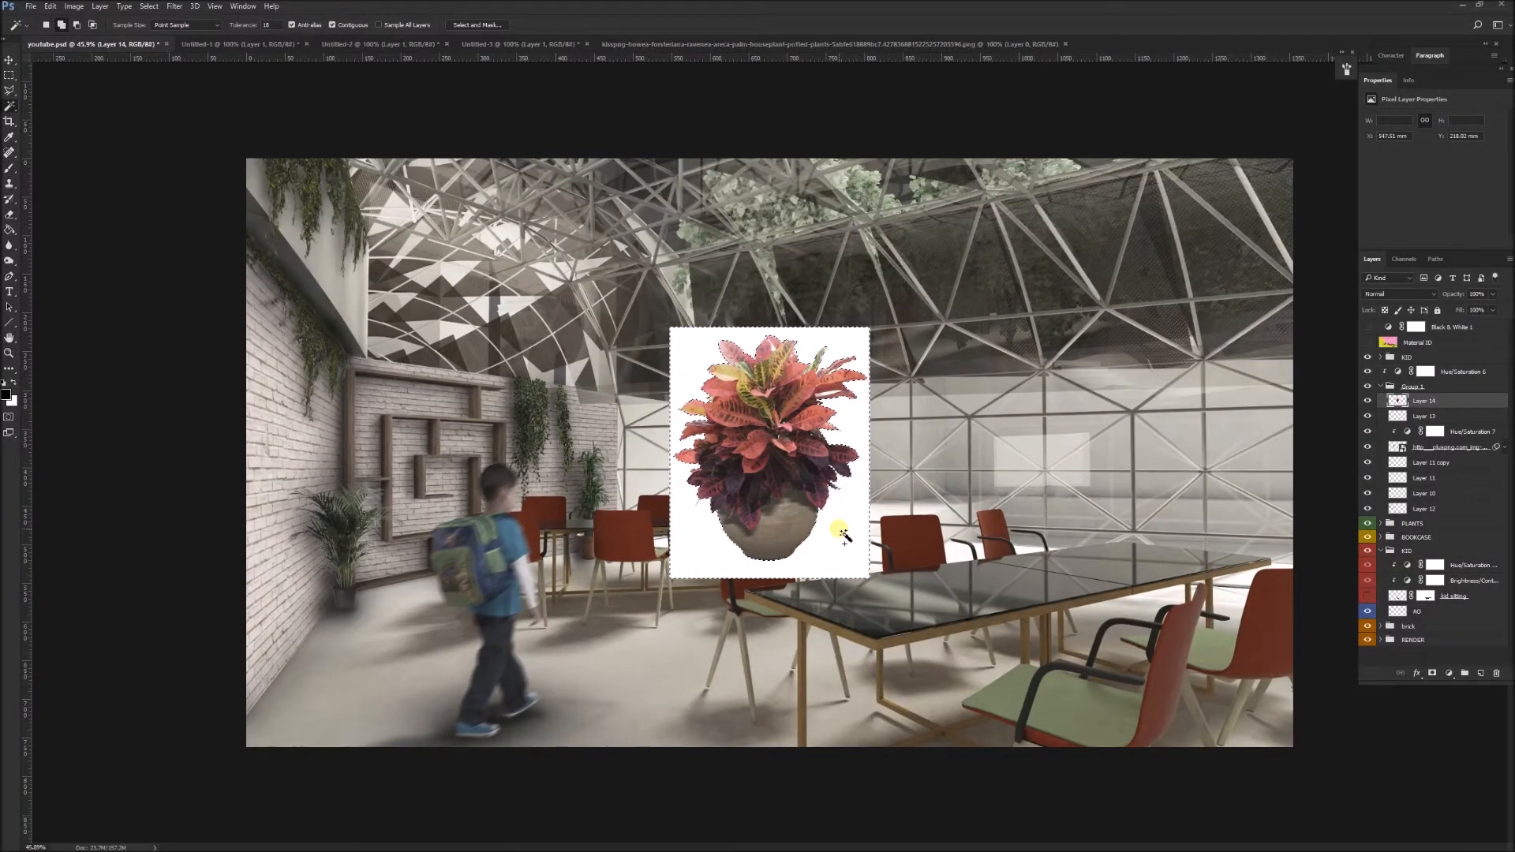
{"action": "key", "text": "Delete"}
{"action": "key", "text": "ctrl+d"}
Step: Move the potted red plant onto the far end of the black table and scale it down
{"action": "left_click_drag", "start_coordinate": [802, 472], "coordinate": [1145, 480]}
{"action": "key", "text": "ctrl+t"}
{"action": "left_click_drag", "start_coordinate": [1018, 341], "coordinate": [1141, 493]}
{"action": "left_click_drag", "start_coordinate": [1175, 540], "coordinate": [1116, 533]}
{"action": "scroll", "coordinate": [1123, 562], "scroll_direction": "up", "scroll_amount": 5}
{"action": "key", "text": "Return"}
{"action": "left_click_drag", "start_coordinate": [988, 510], "coordinate": [669, 551]}
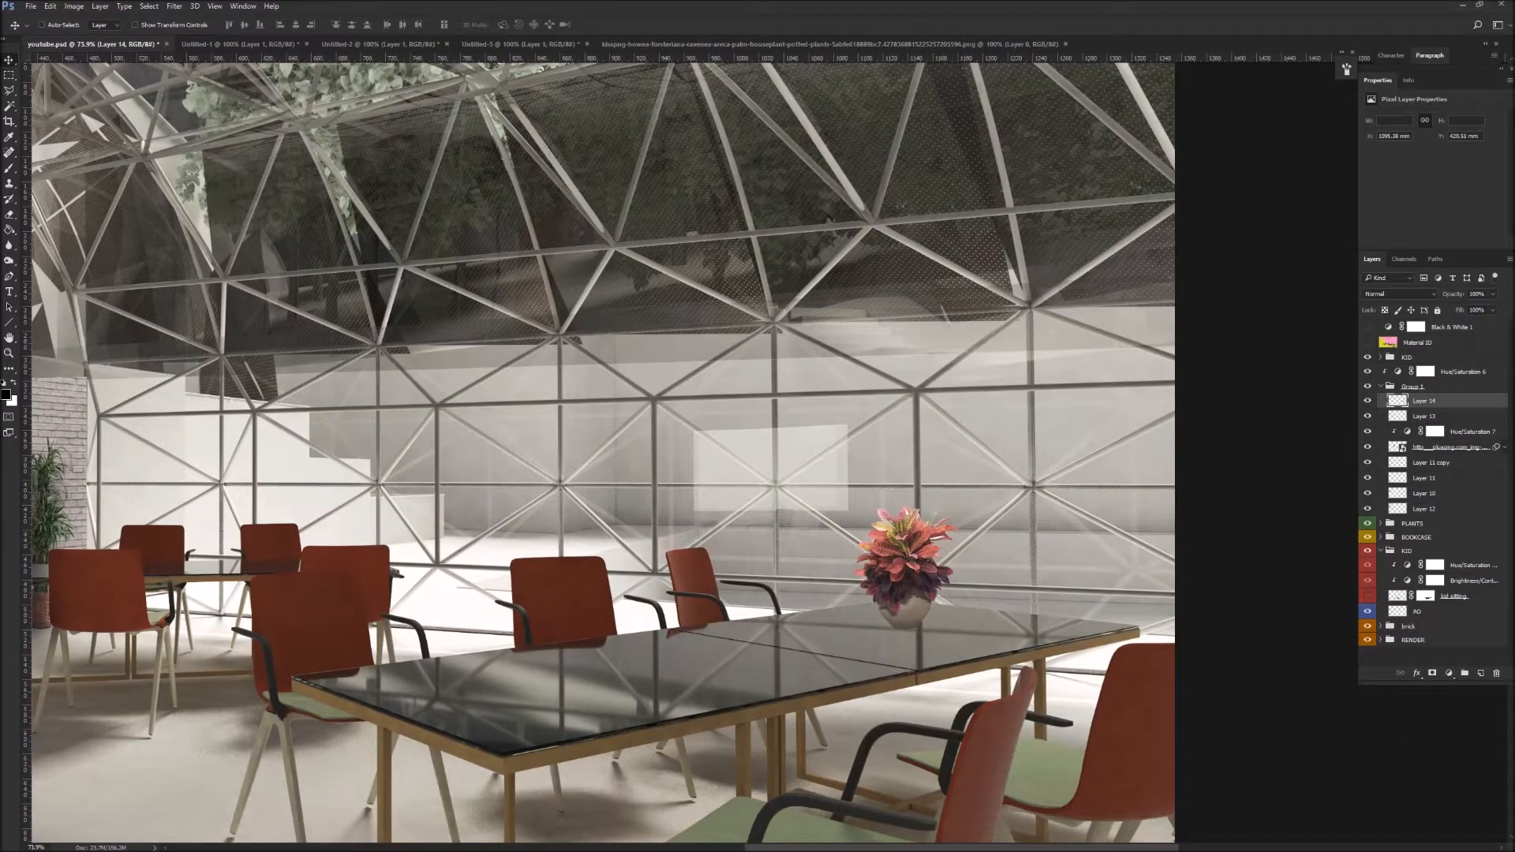
Step: Adjust the potted red plant's position on the tabletop and scale it down further
{"action": "left_click_drag", "start_coordinate": [914, 564], "coordinate": [923, 566]}
{"action": "scroll", "coordinate": [931, 564], "scroll_direction": "down", "scroll_amount": 6}
{"action": "key", "text": "ctrl+t"}
{"action": "left_click_drag", "start_coordinate": [1063, 481], "coordinate": [1060, 534]}
{"action": "key", "text": "Return"}
{"action": "scroll", "coordinate": [1060, 534], "scroll_direction": "up", "scroll_amount": 1}
Step: Add a Hue/Saturation adjustment clipped to the potted red plant with saturation -26 and lightness -2
{"action": "left_click", "coordinate": [1449, 673]}
{"action": "left_click", "coordinate": [1425, 481]}
{"action": "left_click", "coordinate": [1424, 242]}
{"action": "mouse_move", "coordinate": [1432, 185]}
{"action": "left_mouse_down"}
{"action": "mouse_move", "coordinate": [1416, 186]}
{"action": "mouse_move", "coordinate": [1435, 209]}
{"action": "mouse_move", "coordinate": [1416, 189]}
{"action": "left_mouse_up"}
{"action": "scroll", "coordinate": [1092, 548], "scroll_direction": "up", "scroll_amount": 9}
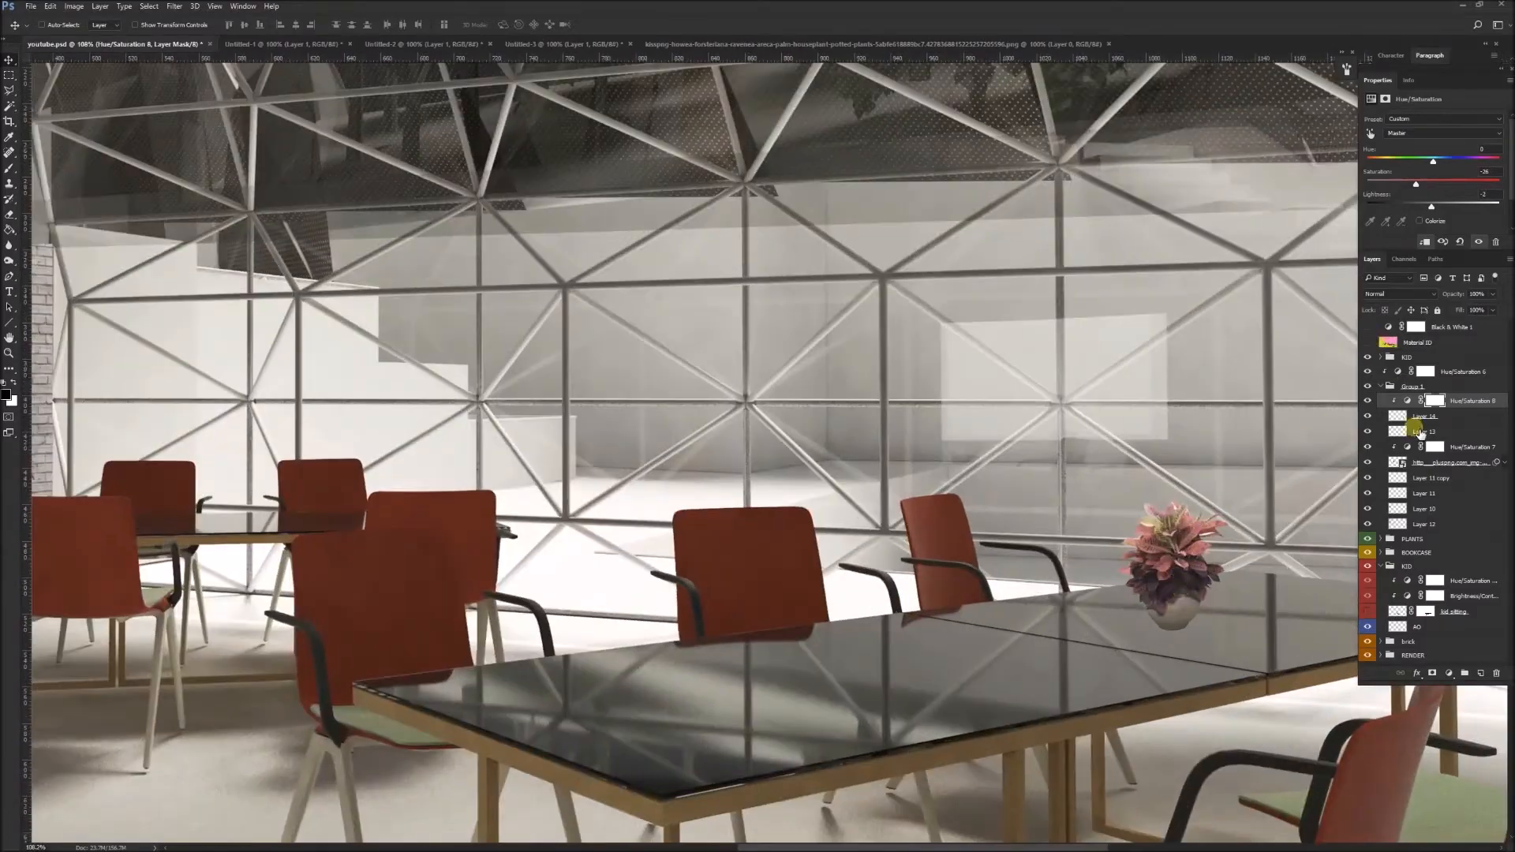
Step: Show the Black & White 1 check layer and darken the potted plant with a clipped Brightness/Contrast adjustment
{"action": "left_click", "coordinate": [1408, 402]}
{"action": "left_click", "coordinate": [1368, 328]}
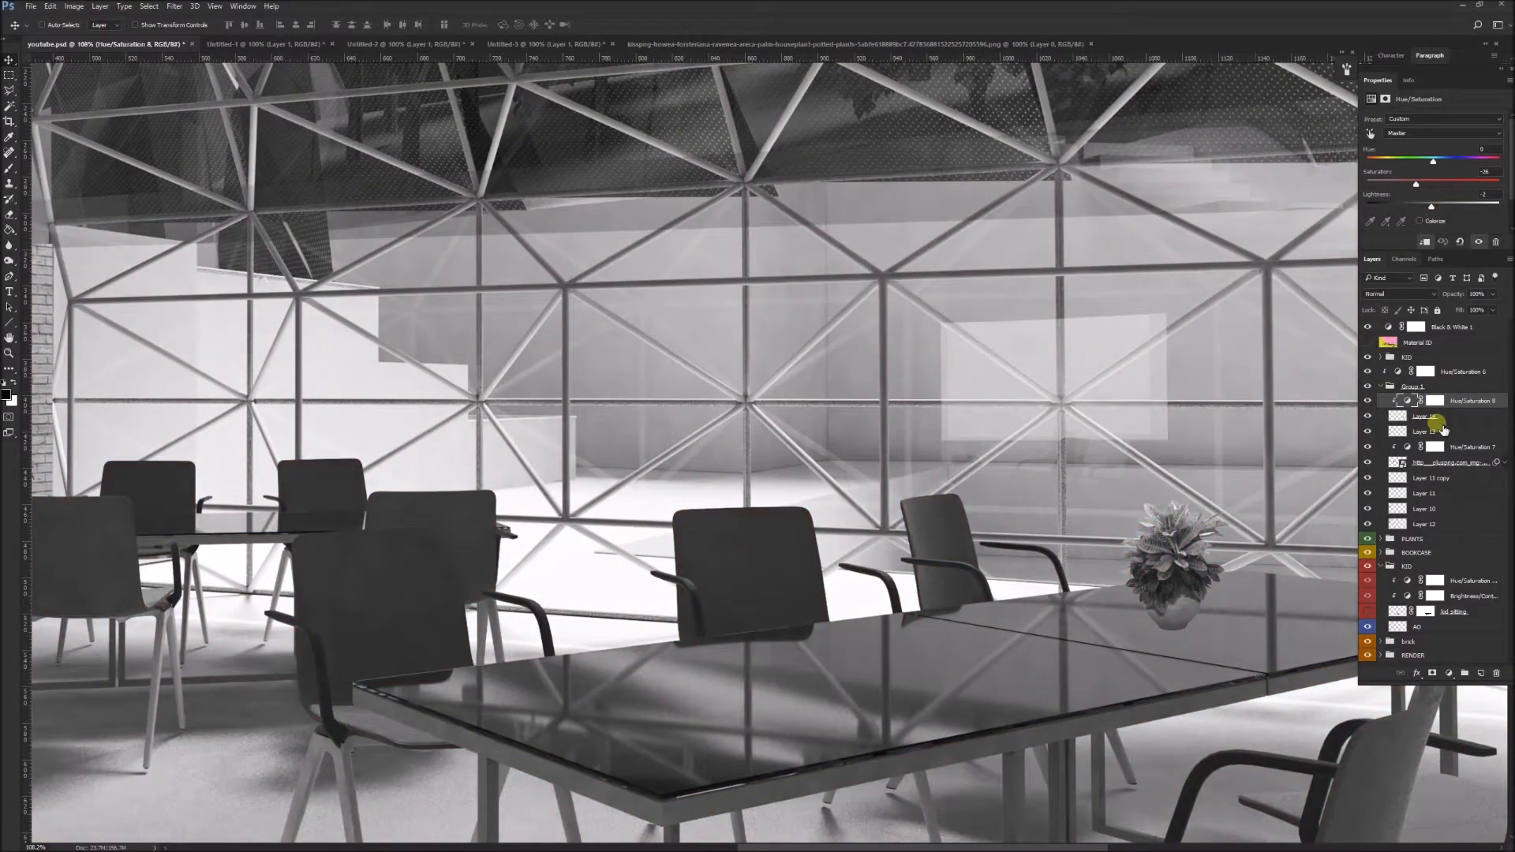
{"action": "left_click", "coordinate": [1449, 673]}
{"action": "left_click", "coordinate": [1402, 411]}
{"action": "left_click", "coordinate": [1425, 240]}
{"action": "left_click_drag", "start_coordinate": [1418, 150], "coordinate": [1413, 150]}
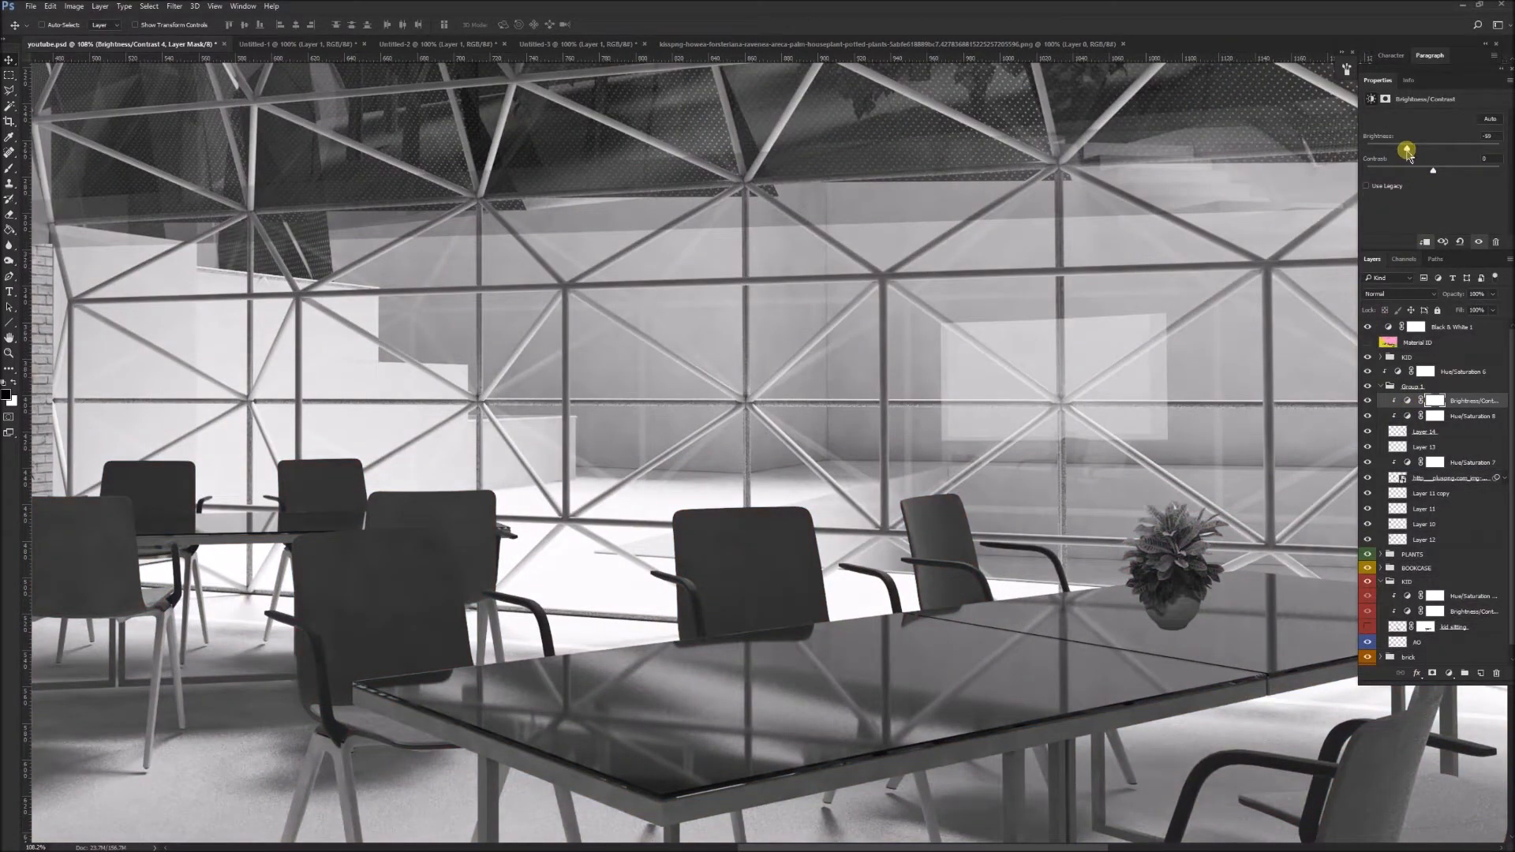
{"action": "left_click_drag", "start_coordinate": [1412, 150], "coordinate": [1410, 150]}
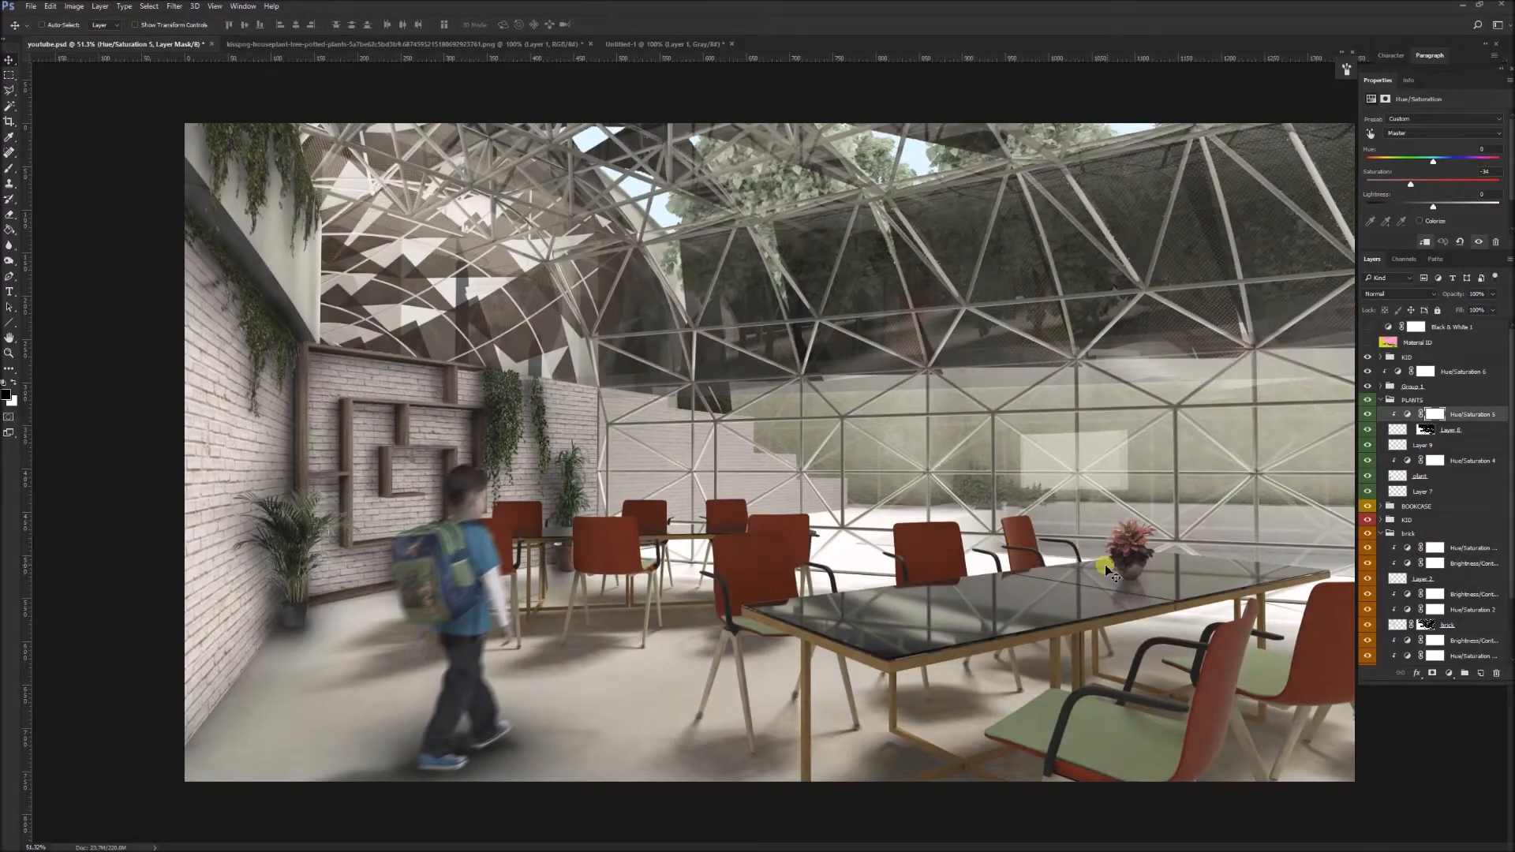
{"action": "scroll", "coordinate": [1158, 568], "scroll_direction": "up", "scroll_amount": 8}
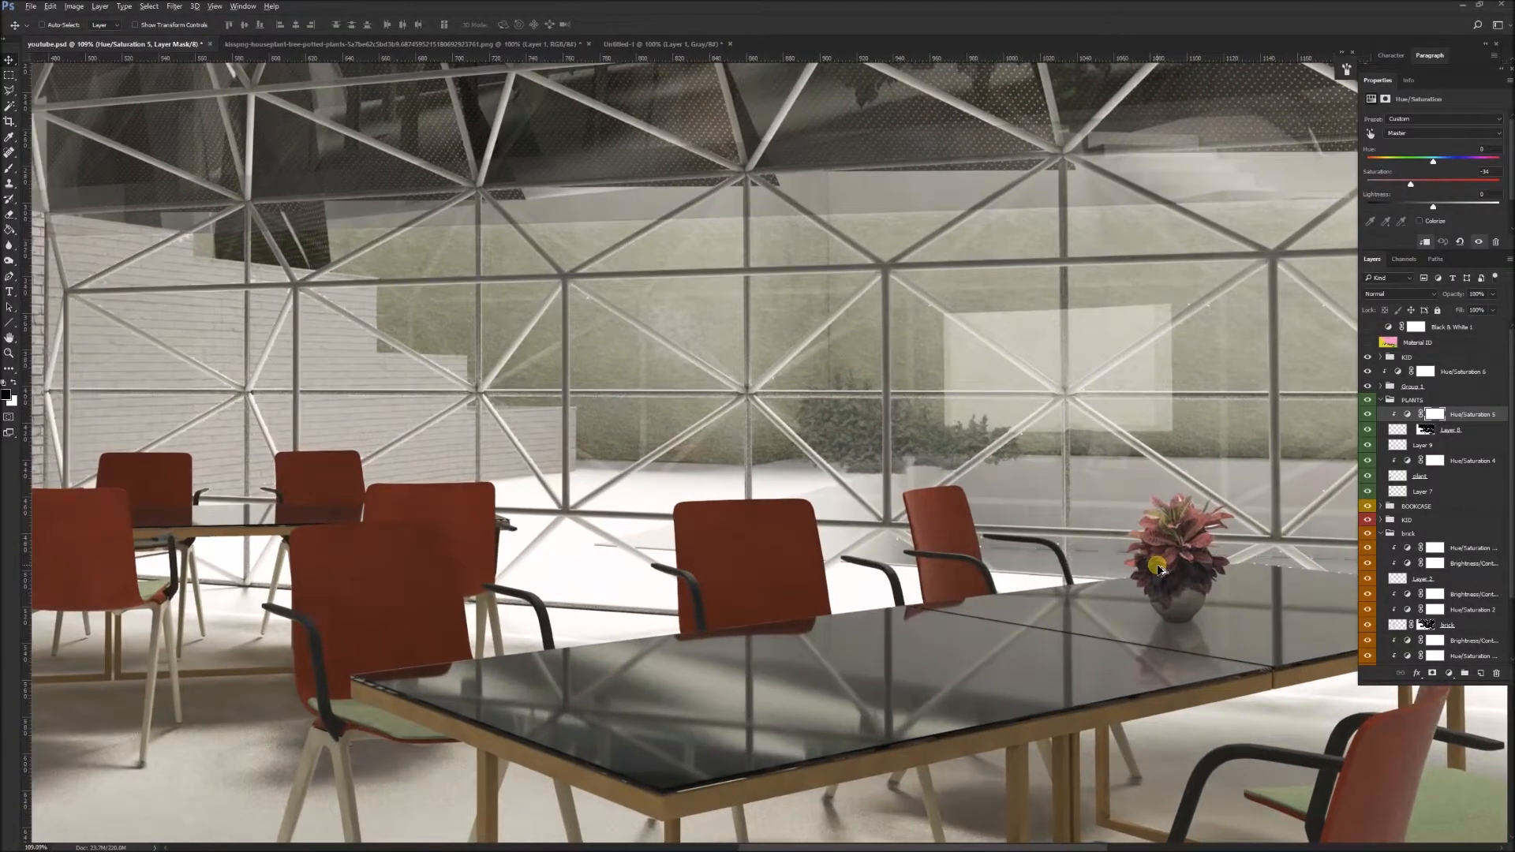
{"action": "scroll", "coordinate": [1217, 631], "scroll_direction": "up", "scroll_amount": 4}
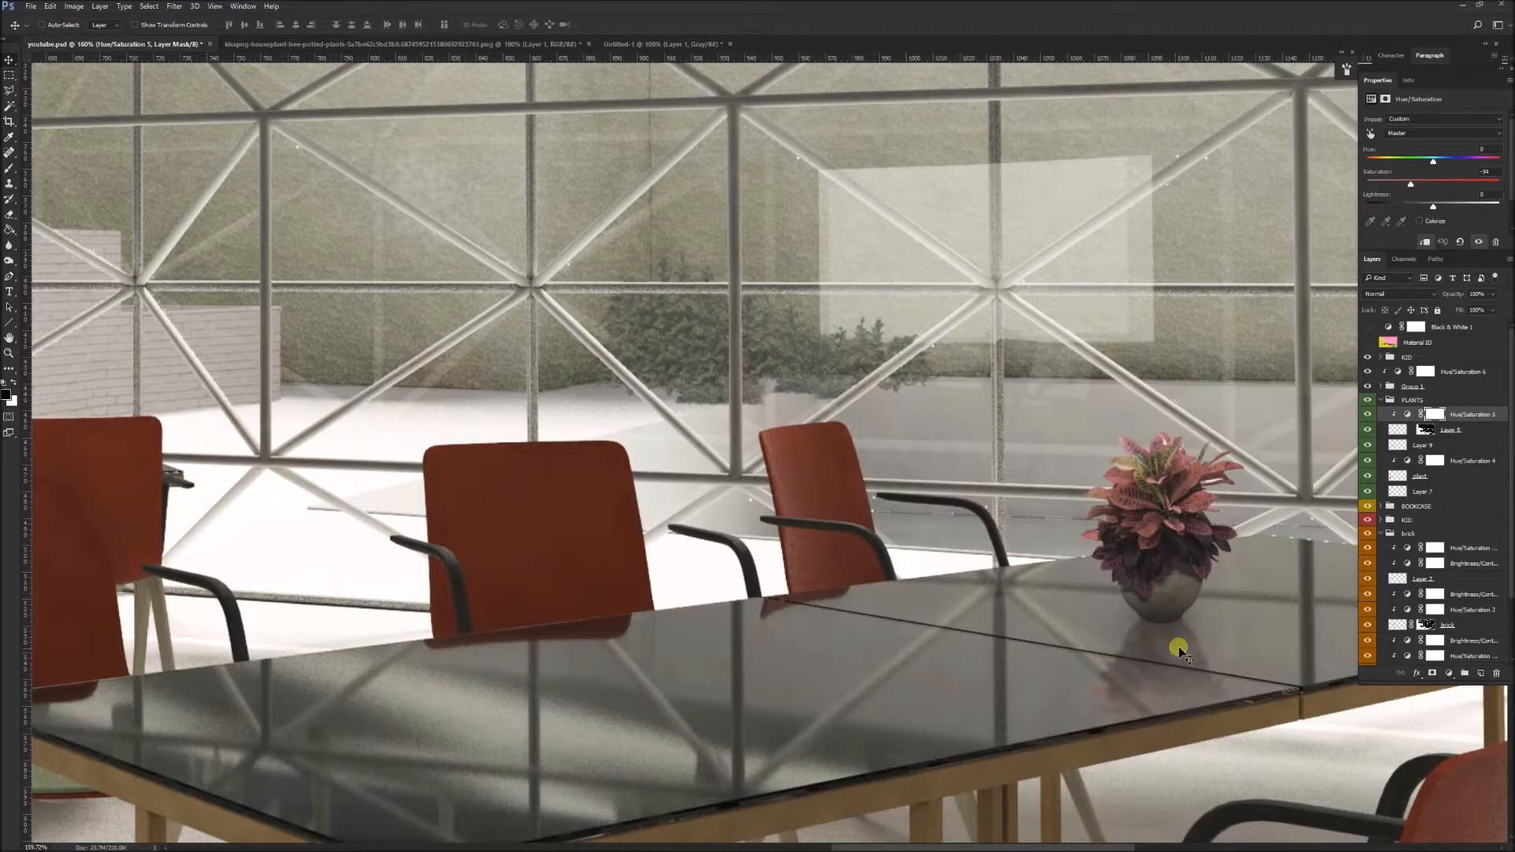
{"action": "scroll", "coordinate": [1064, 598], "scroll_direction": "down", "scroll_amount": 5}
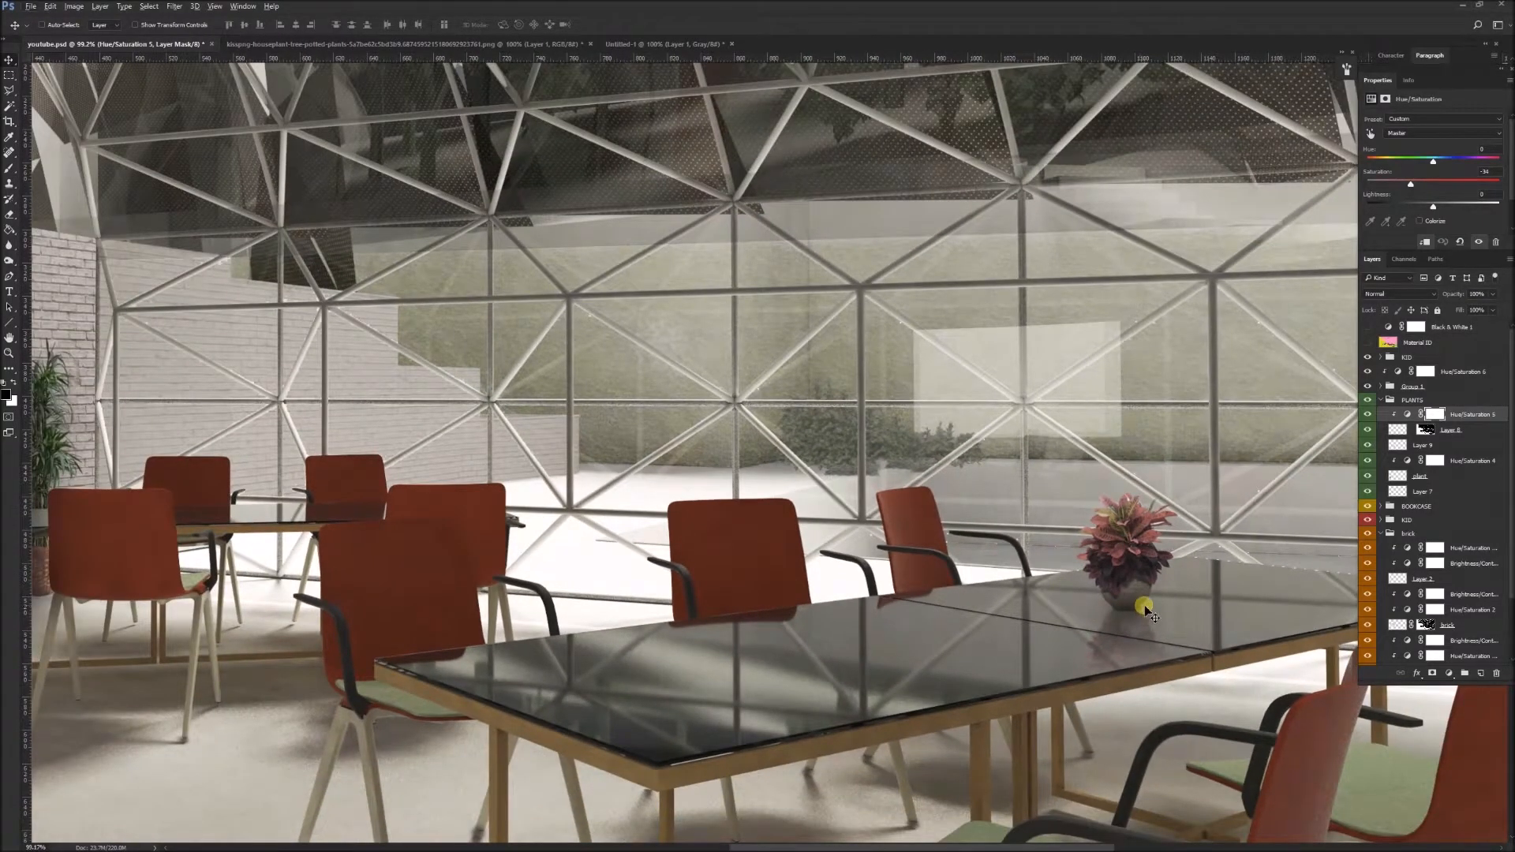
{"action": "scroll", "coordinate": [1052, 592], "scroll_direction": "down", "scroll_amount": 3}
{"action": "scroll", "coordinate": [1098, 556], "scroll_direction": "up", "scroll_amount": 1}
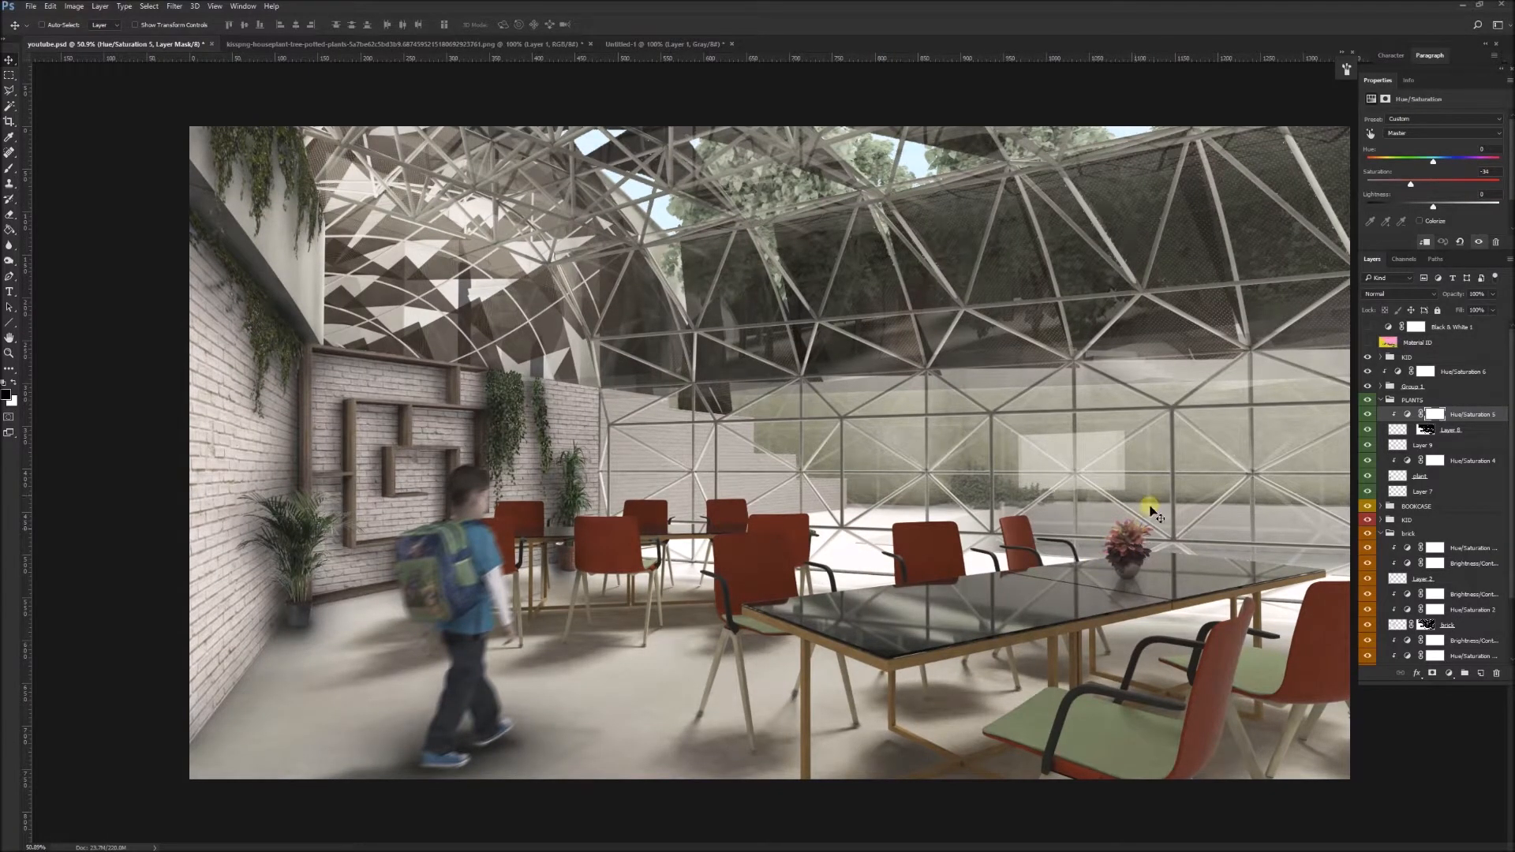
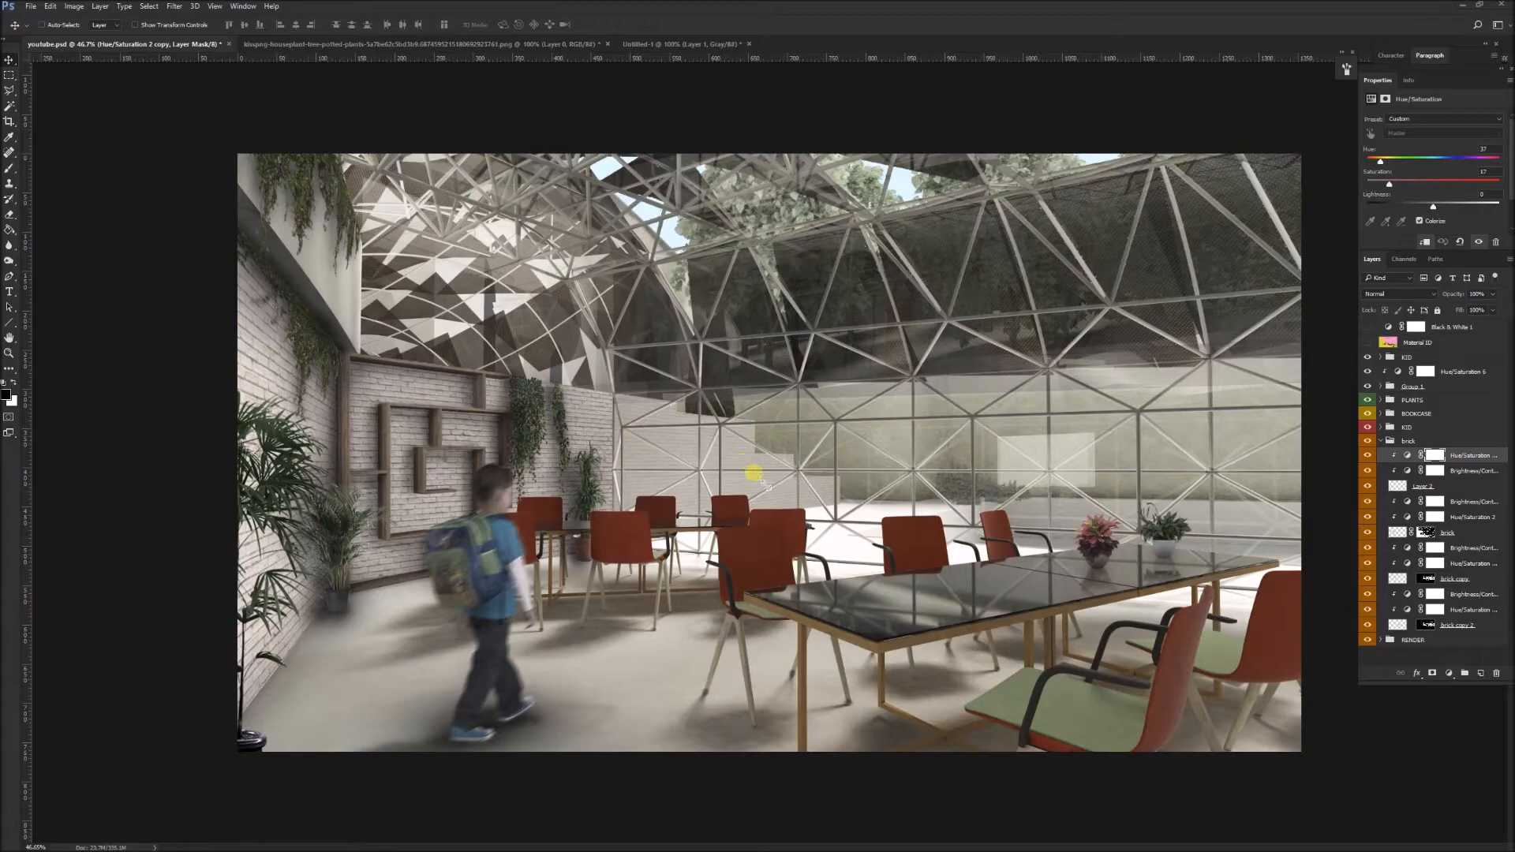
Step: Bring the grey grunge texture from the Untitled-1 document into youtube.psd as a new layer
{"action": "left_click", "coordinate": [417, 45]}
{"action": "left_click", "coordinate": [683, 45]}
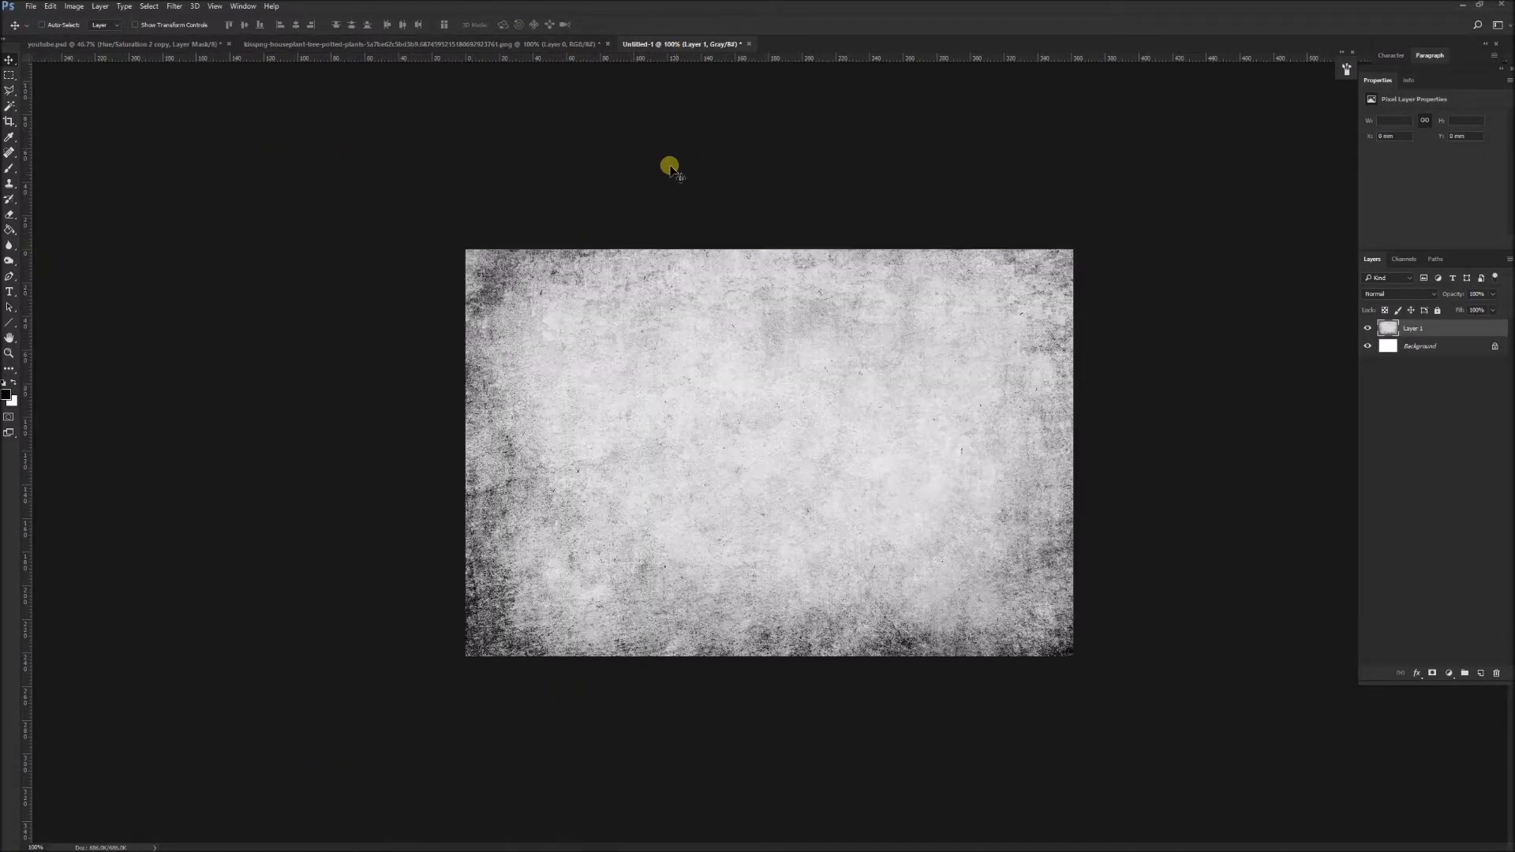
{"action": "left_click_drag", "start_coordinate": [524, 294], "coordinate": [680, 412]}
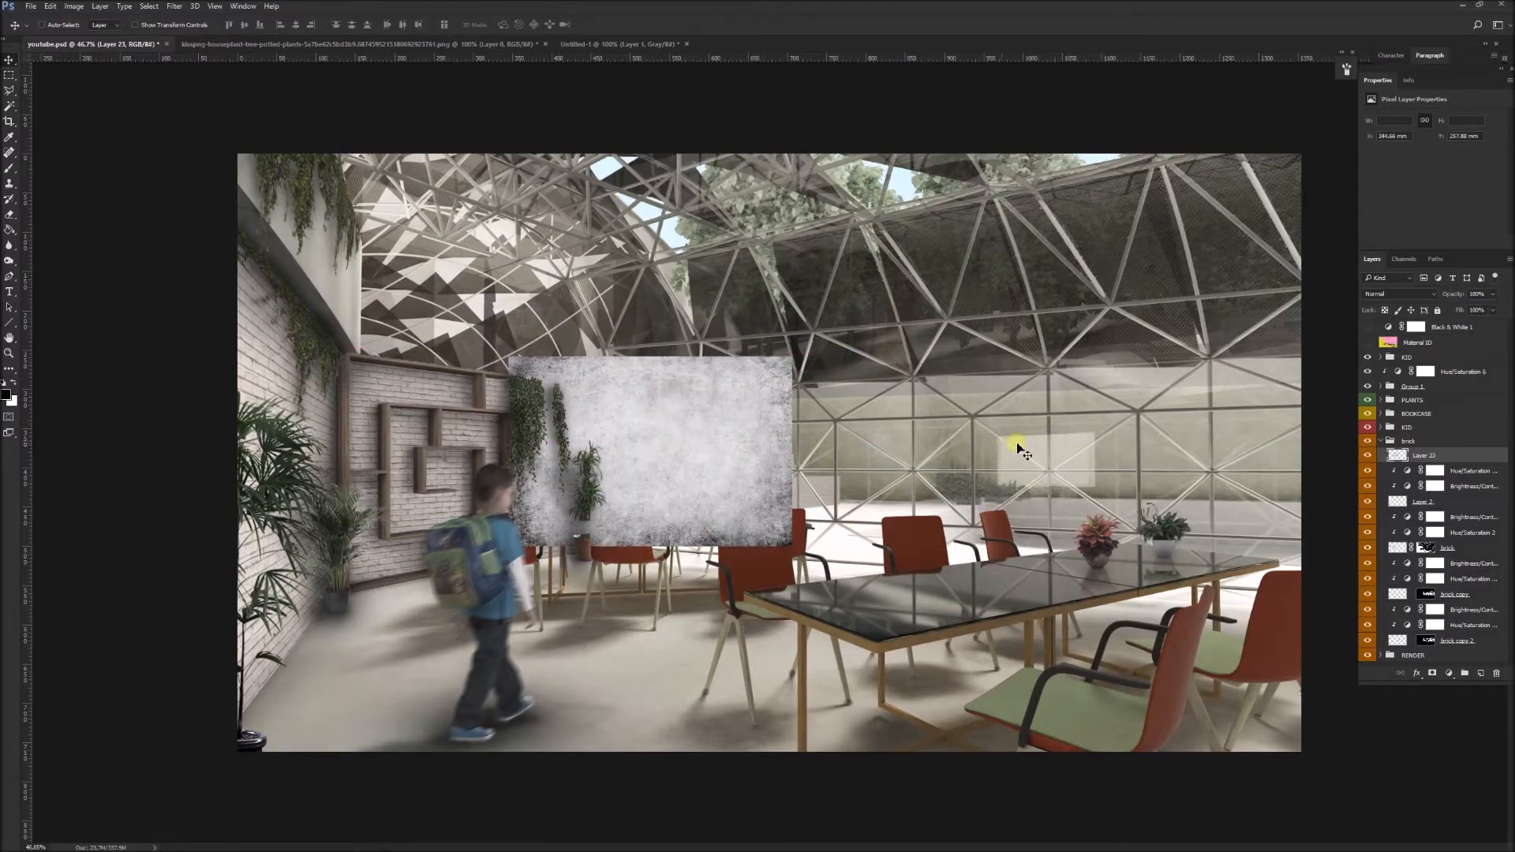
Step: Add a Hue/Saturation adjustment clipped to the grunge texture, enable Colorize, and shift its hue to green at saturation 25
{"action": "left_click", "coordinate": [1449, 673]}
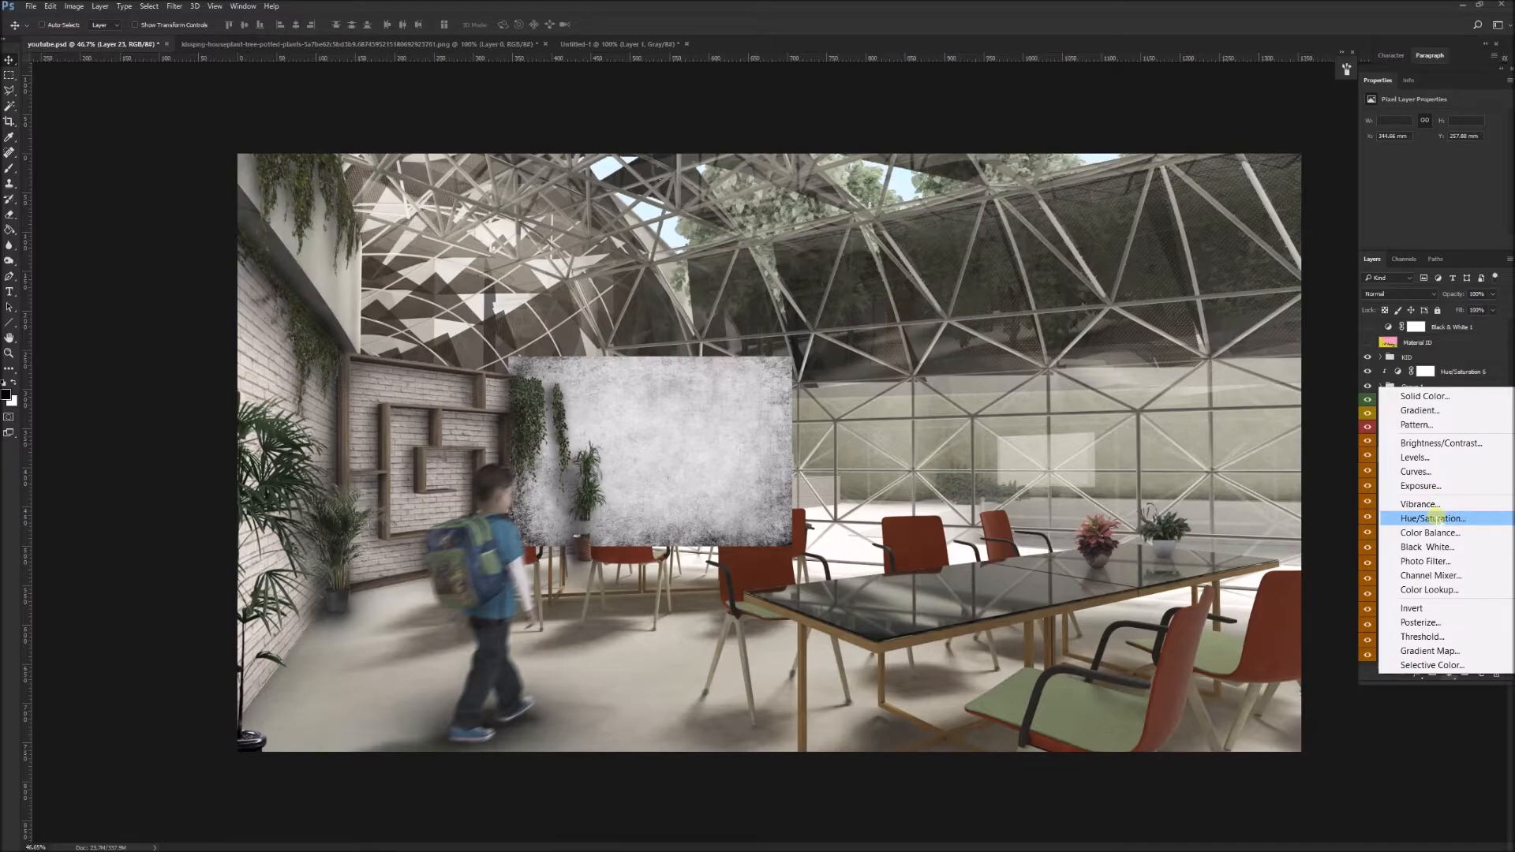
{"action": "left_click", "coordinate": [1432, 518]}
{"action": "left_click", "coordinate": [1398, 465], "text": "alt"}
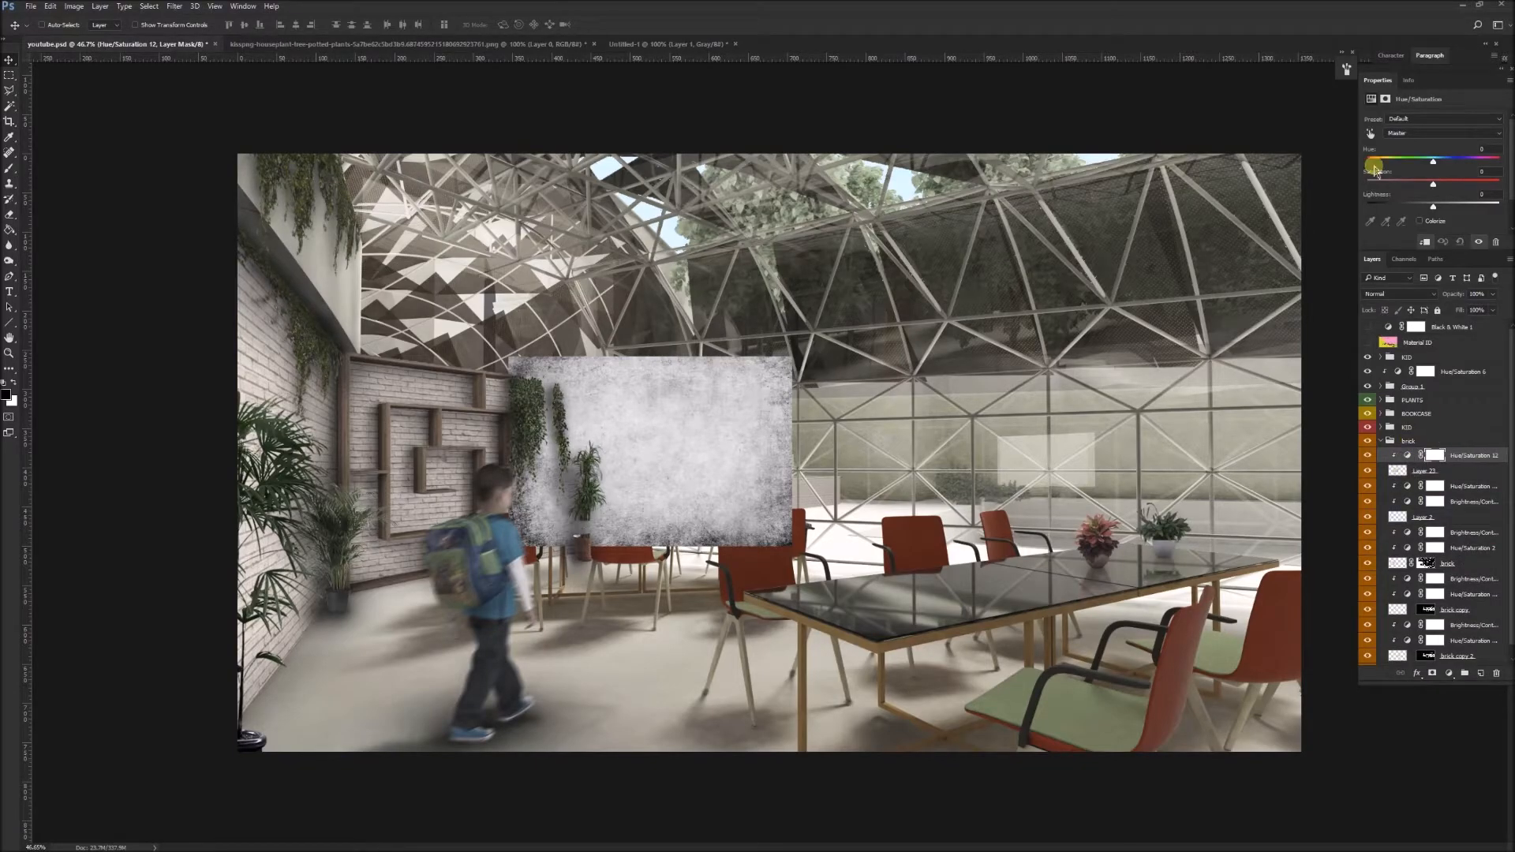
{"action": "left_click", "coordinate": [1420, 220]}
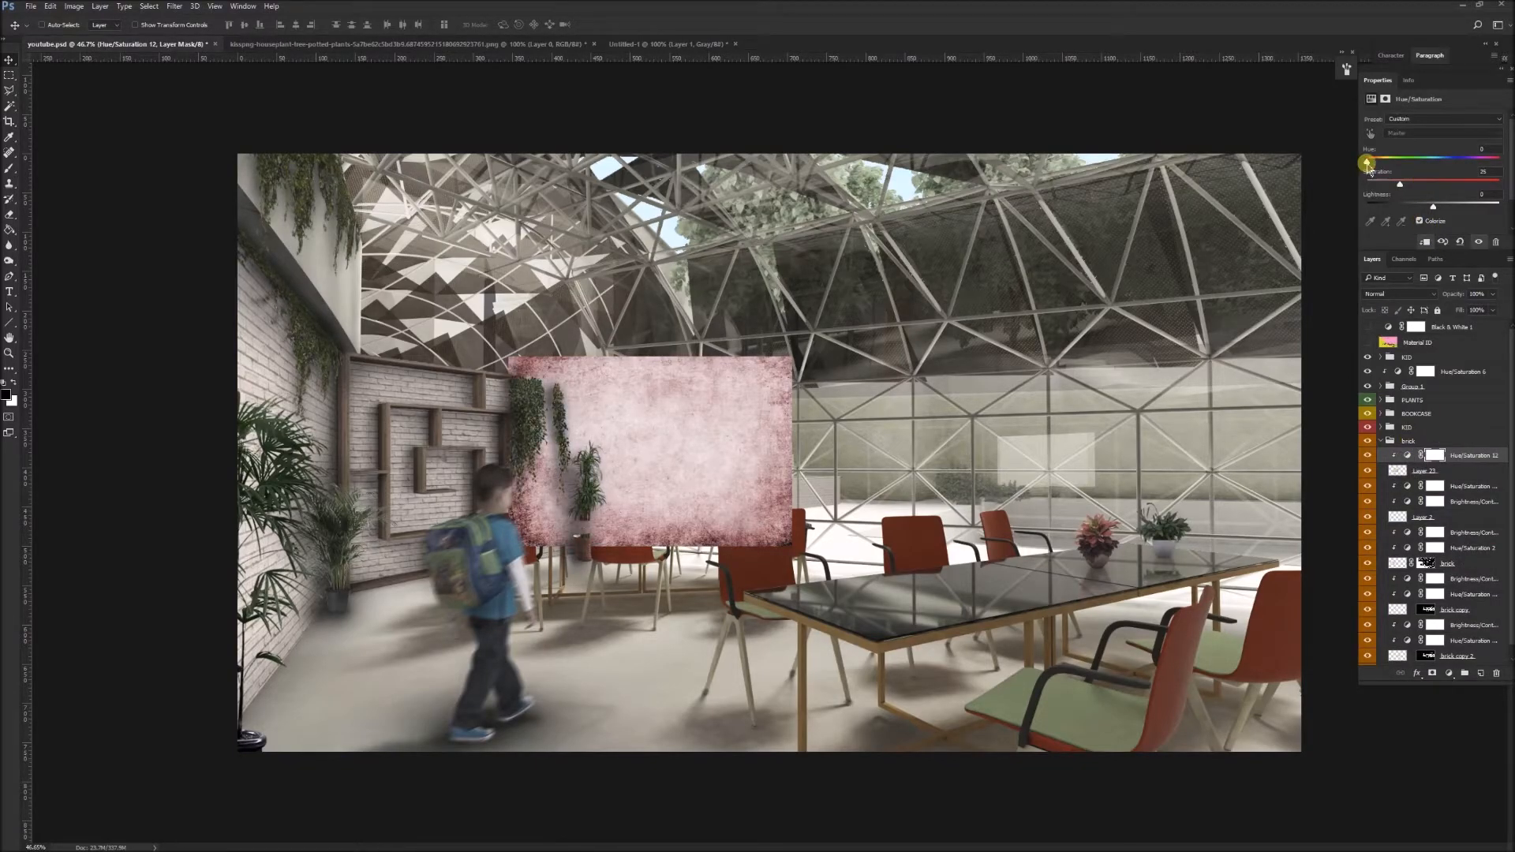
{"action": "left_click_drag", "start_coordinate": [1389, 166], "coordinate": [1398, 167]}
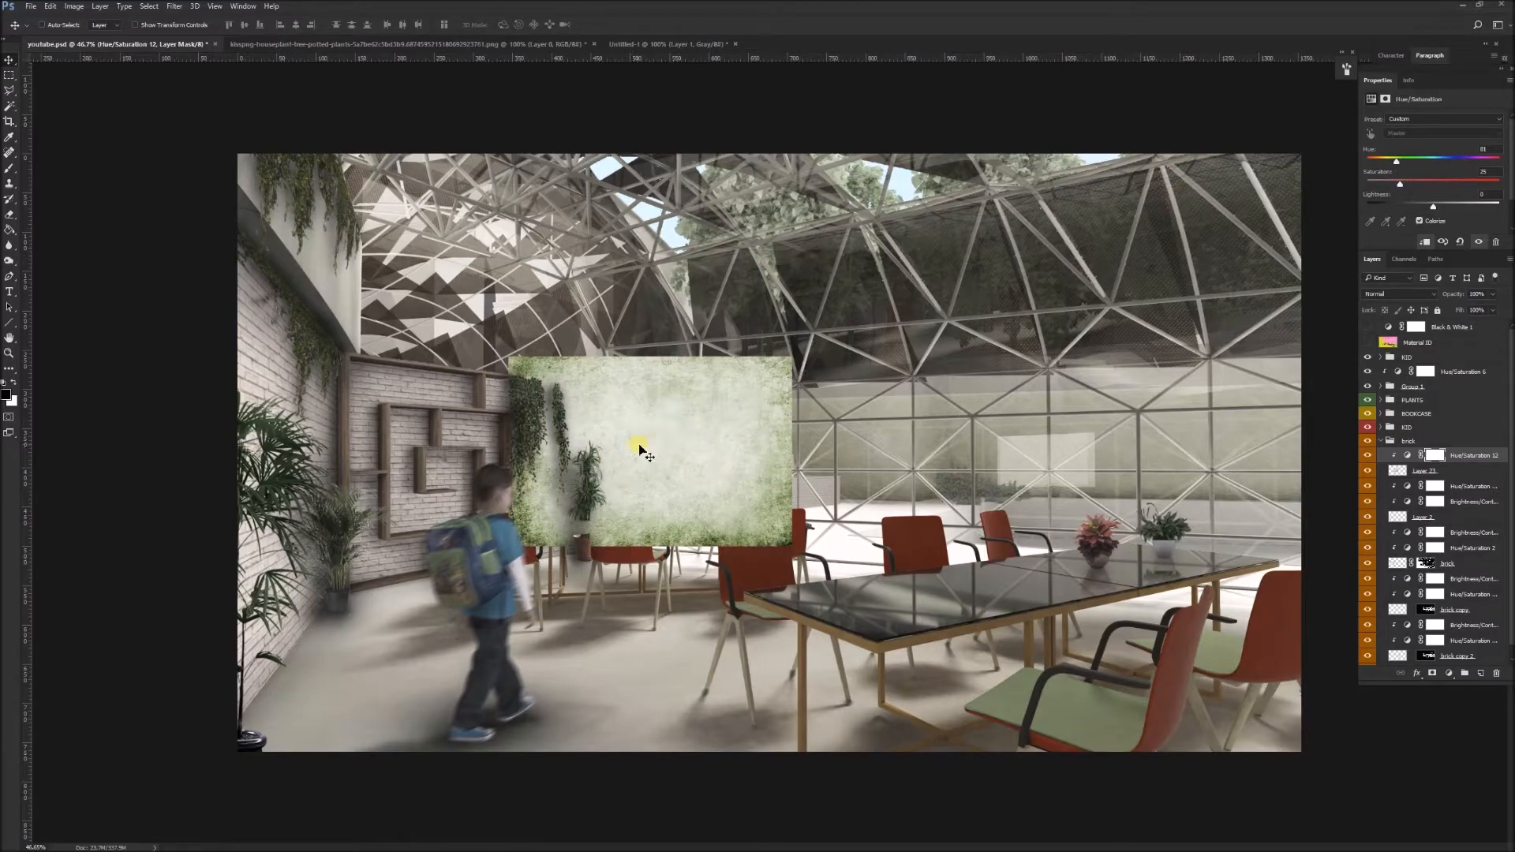
Step: Place the grunge texture over the back brick wall and set its blend mode to Multiply
{"action": "left_click", "coordinate": [1402, 474]}
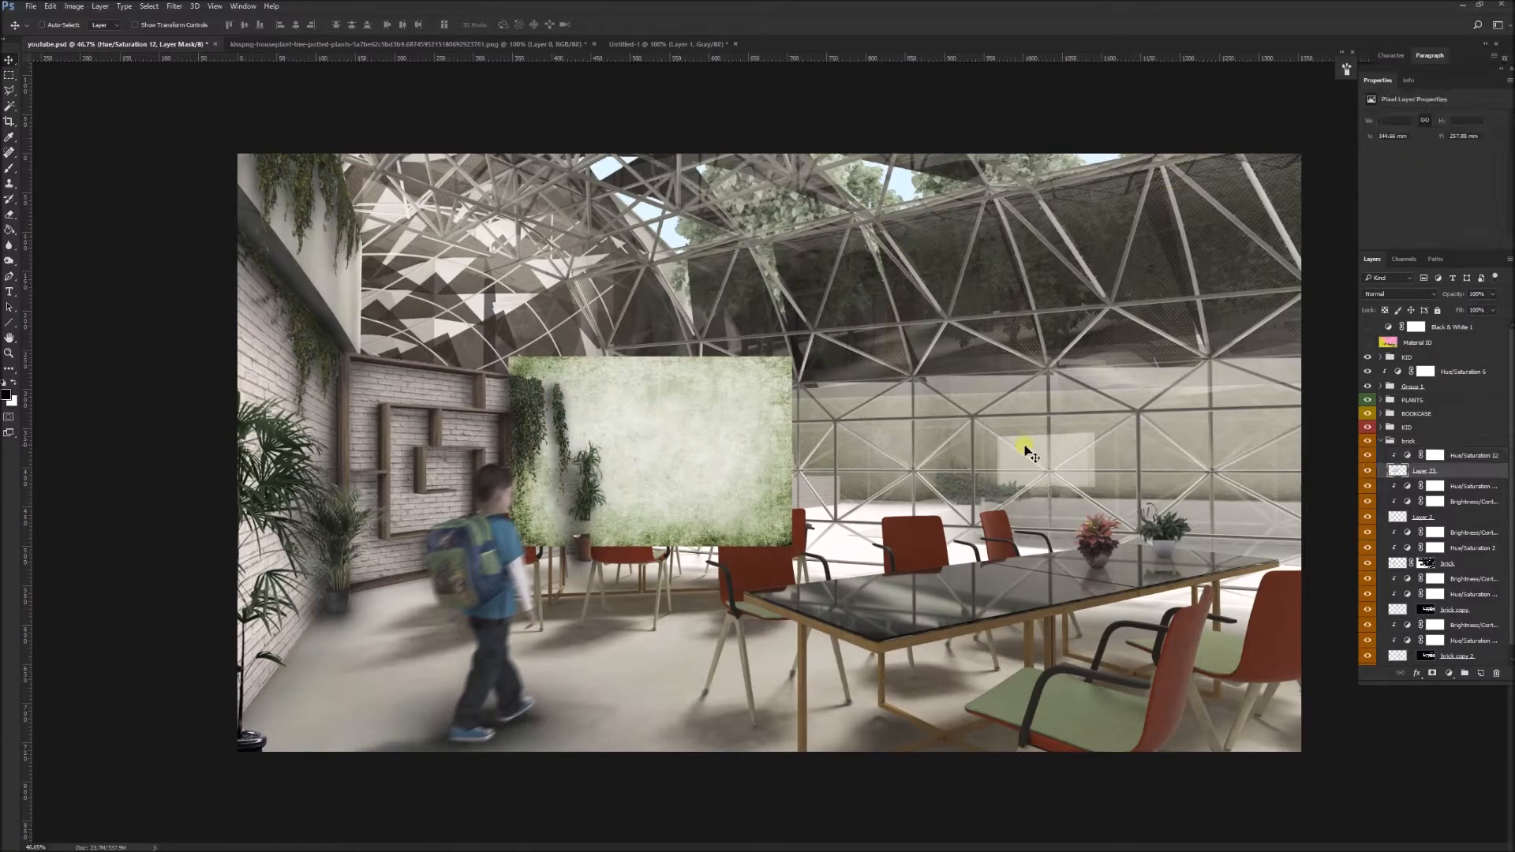
{"action": "left_click_drag", "start_coordinate": [734, 426], "coordinate": [575, 426]}
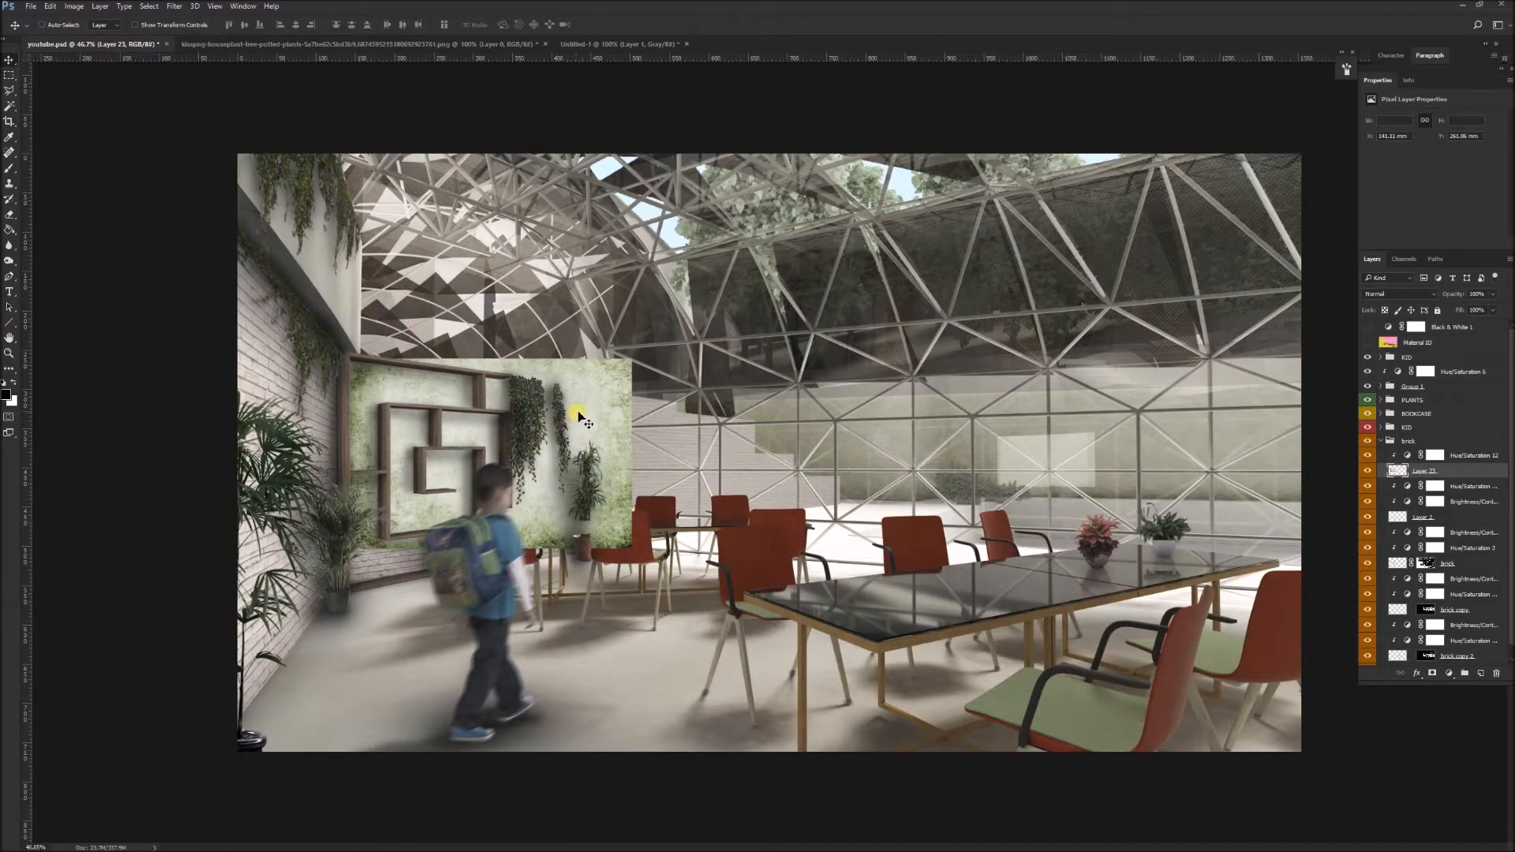
{"action": "left_click", "coordinate": [1372, 295]}
{"action": "left_click", "coordinate": [1372, 332]}
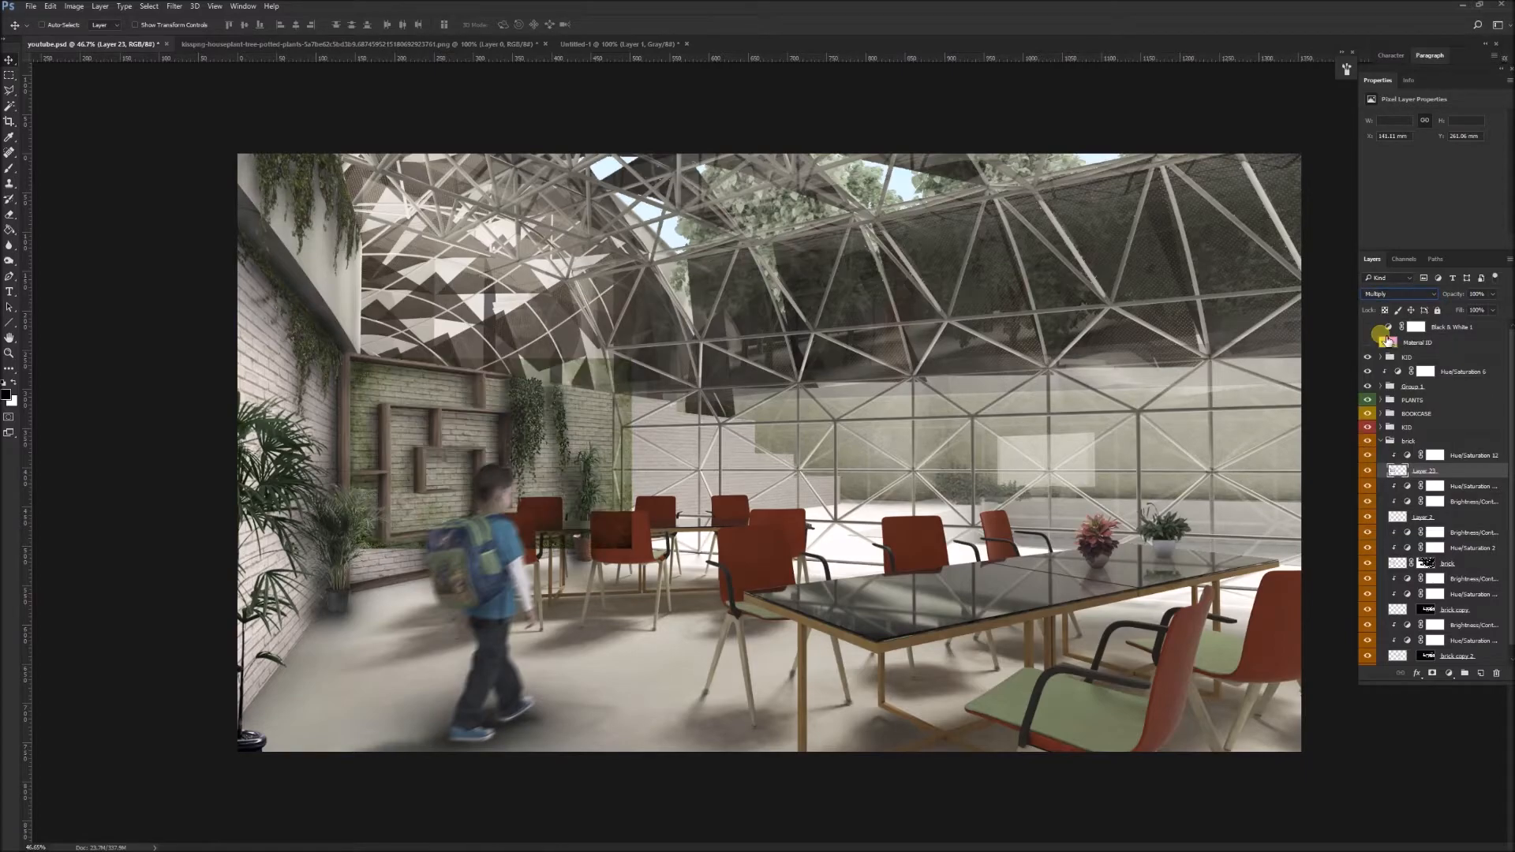
{"action": "left_click_drag", "start_coordinate": [621, 412], "coordinate": [585, 424]}
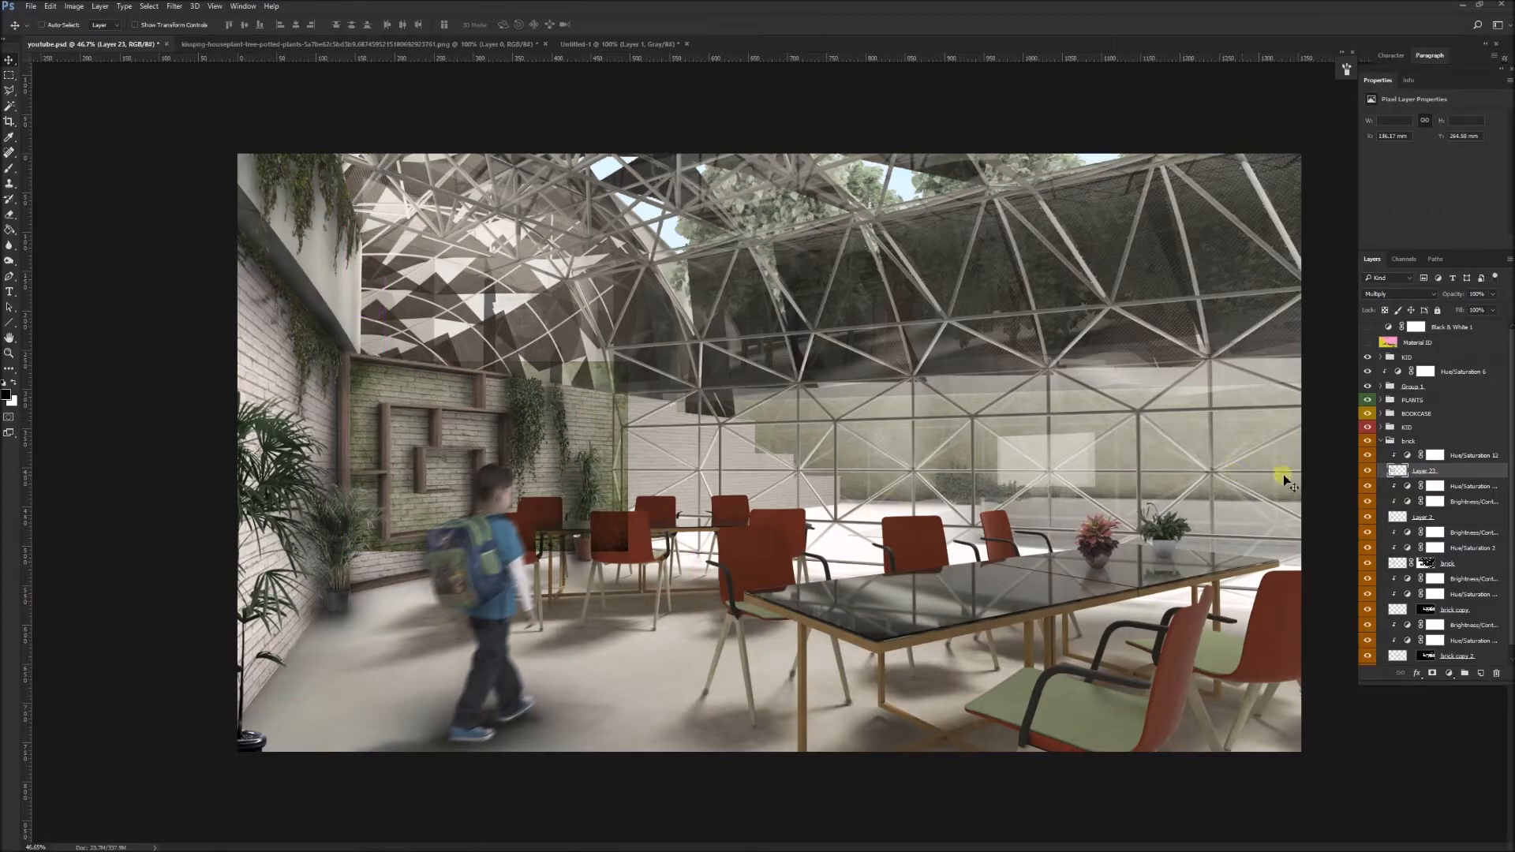
Step: Duplicate the grunge texture below the original, hide the copy as a spare, and nudge the original on the back wall
{"action": "left_click_drag", "start_coordinate": [1438, 478], "coordinate": [1389, 497], "text": "alt"}
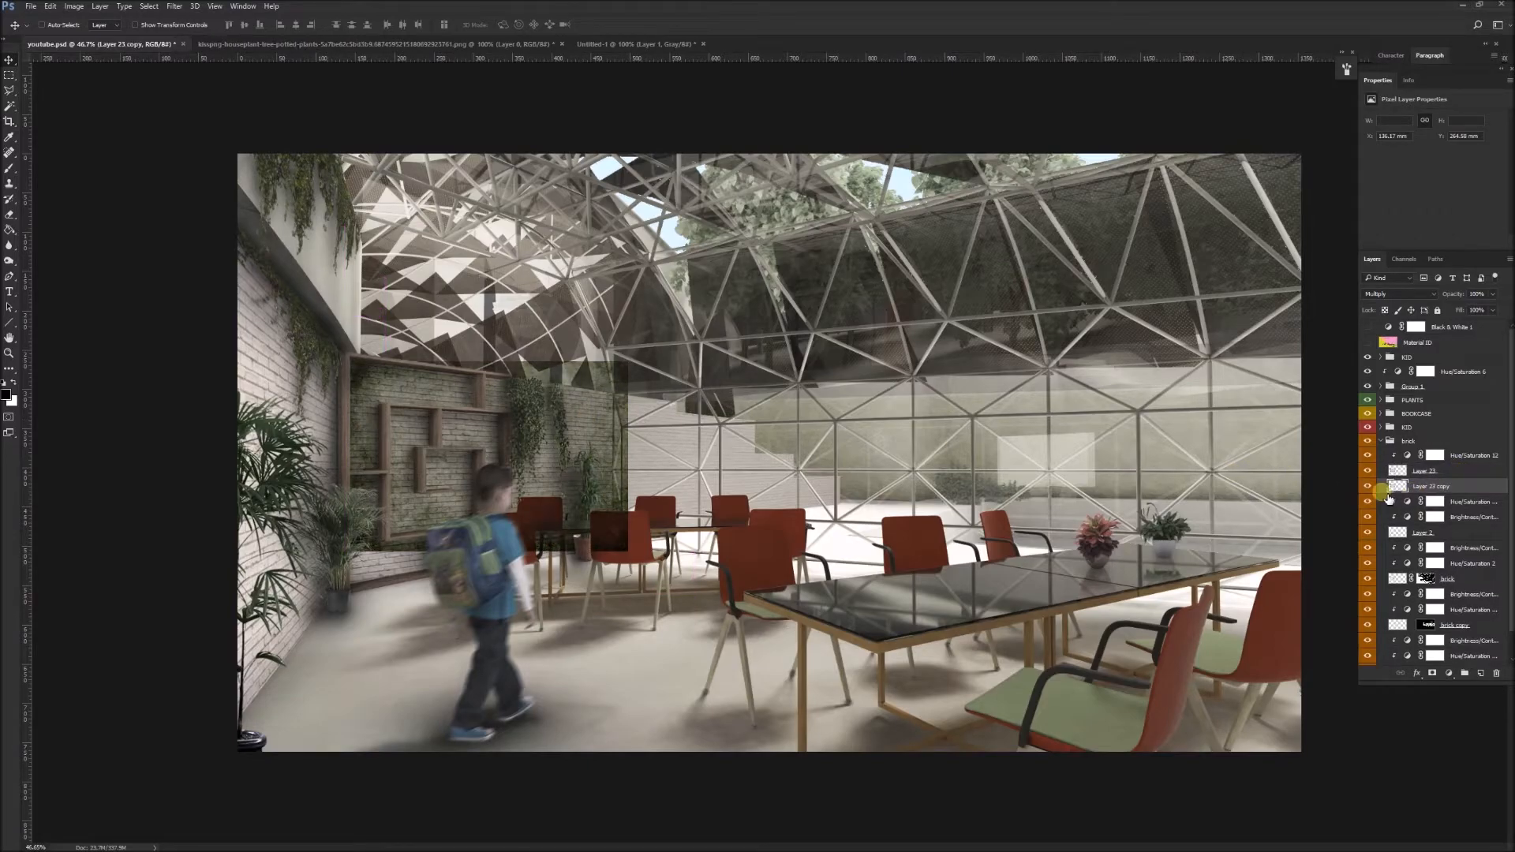
{"action": "left_click", "coordinate": [1370, 487]}
{"action": "mouse_move", "coordinate": [599, 412]}
{"action": "left_mouse_down"}
{"action": "mouse_move", "coordinate": [603, 431]}
{"action": "mouse_move", "coordinate": [588, 422]}
{"action": "mouse_move", "coordinate": [643, 426]}
{"action": "mouse_move", "coordinate": [602, 420]}
{"action": "mouse_move", "coordinate": [614, 426]}
{"action": "mouse_move", "coordinate": [595, 434]}
{"action": "mouse_move", "coordinate": [580, 401]}
{"action": "left_mouse_up"}
{"action": "left_click", "coordinate": [1395, 471]}
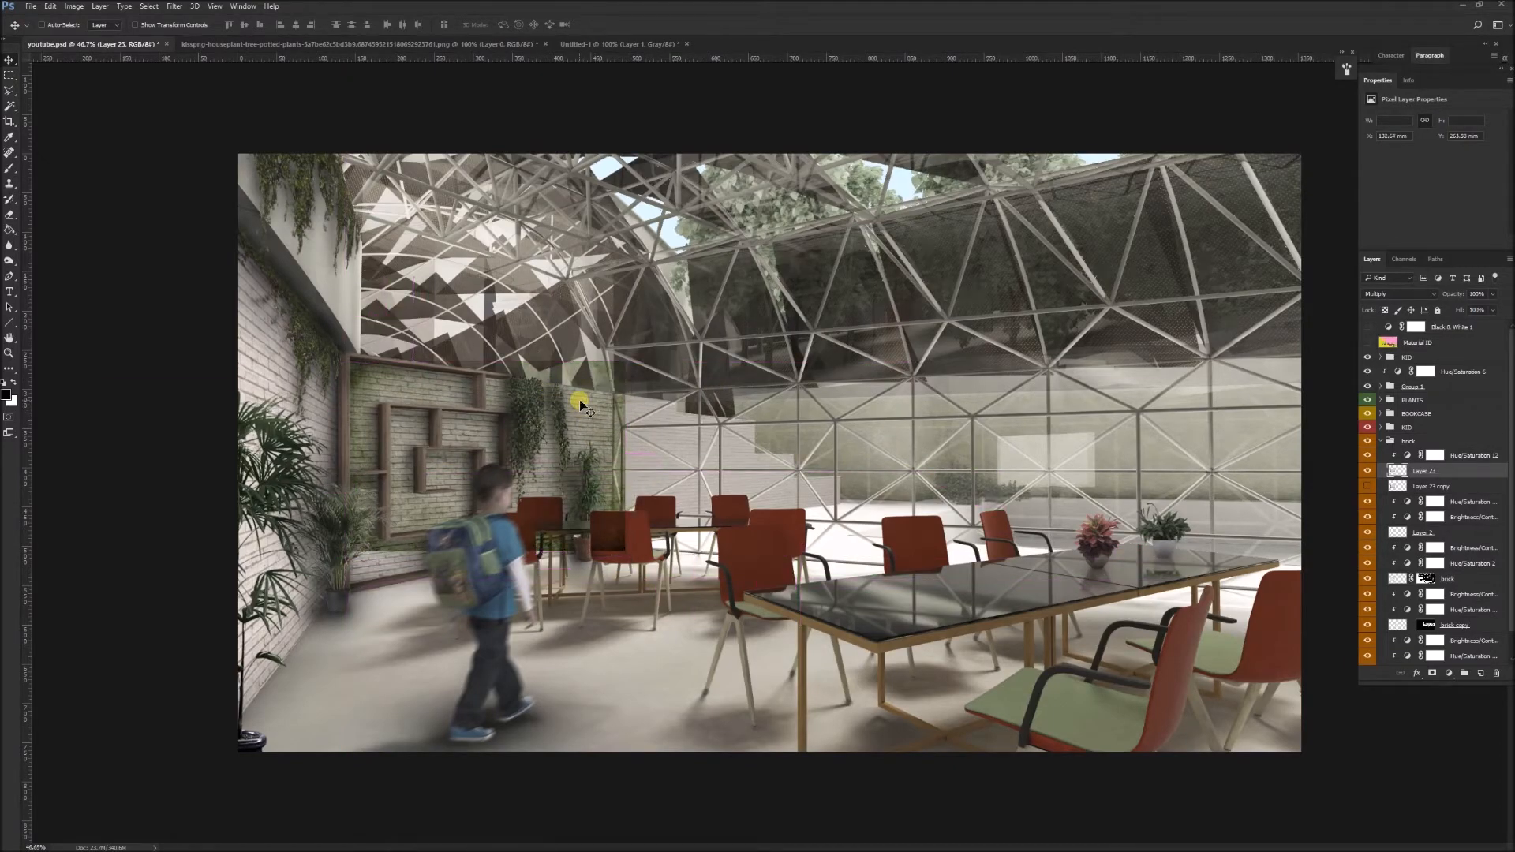
Step: Distort the grunge texture to the back wall's perspective and reduce its layer opacity
{"action": "right_click", "coordinate": [400, 415]}
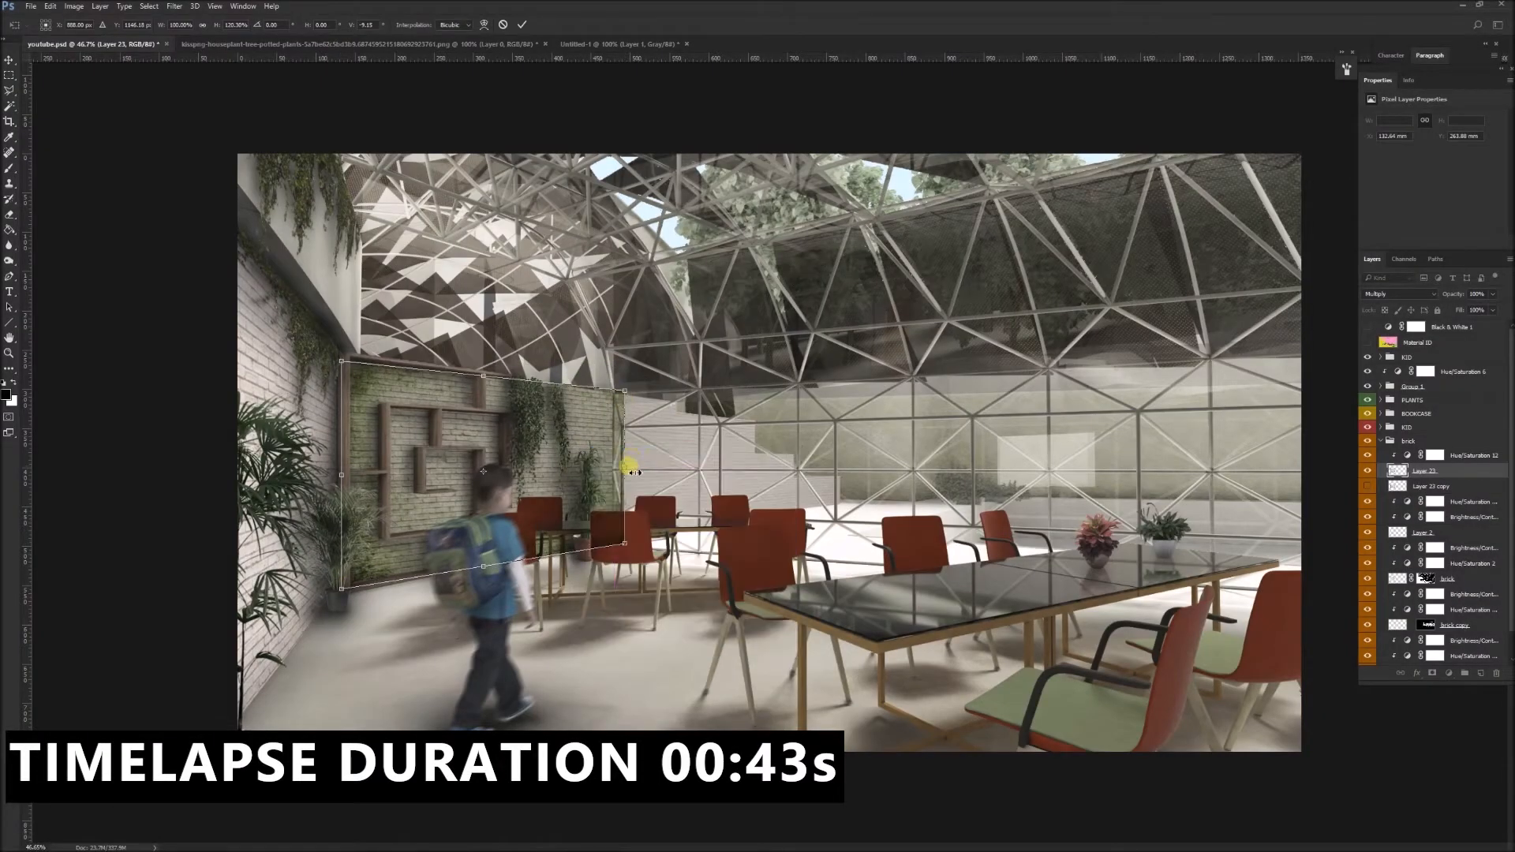
{"action": "left_click_drag", "start_coordinate": [634, 472], "coordinate": [623, 472]}
{"action": "key", "text": "Return"}
{"action": "scroll", "coordinate": [719, 540], "scroll_direction": "up", "scroll_amount": 1}
{"action": "left_click_drag", "start_coordinate": [1459, 296], "coordinate": [1437, 301]}
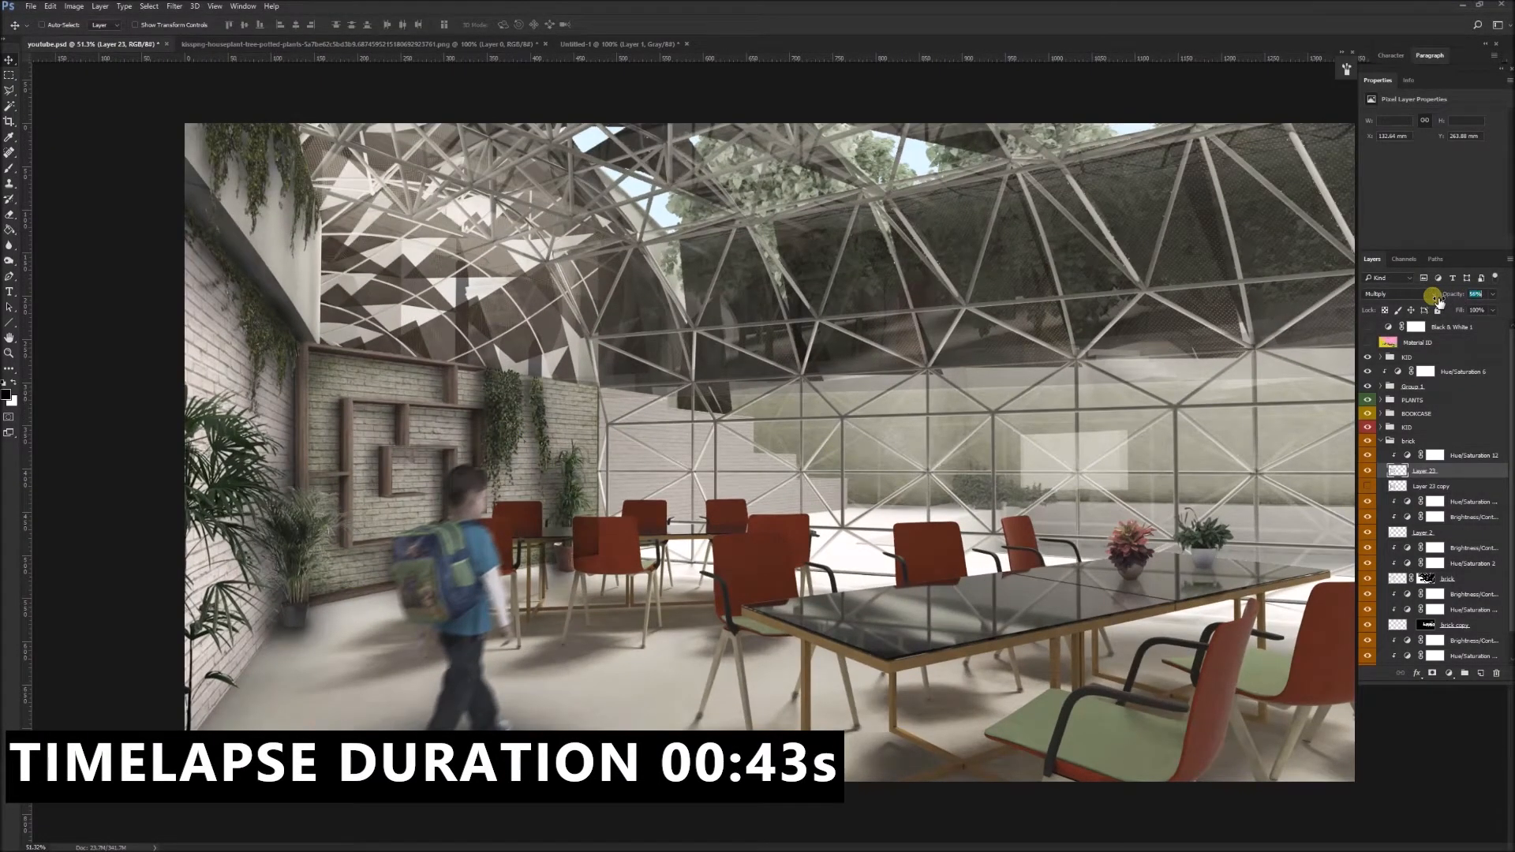
Step: Refine the transform of the back wall's grunge texture so its upper corners align with the wall's top edge
{"action": "scroll", "coordinate": [541, 462], "scroll_direction": "up", "scroll_amount": 5}
{"action": "key", "text": "ctrl+t"}
{"action": "right_click", "coordinate": [611, 364]}
{"action": "left_click", "coordinate": [660, 419]}
{"action": "left_click_drag", "start_coordinate": [633, 284], "coordinate": [633, 295]}
{"action": "left_click_drag", "start_coordinate": [153, 284], "coordinate": [153, 274]}
{"action": "key", "text": "Return"}
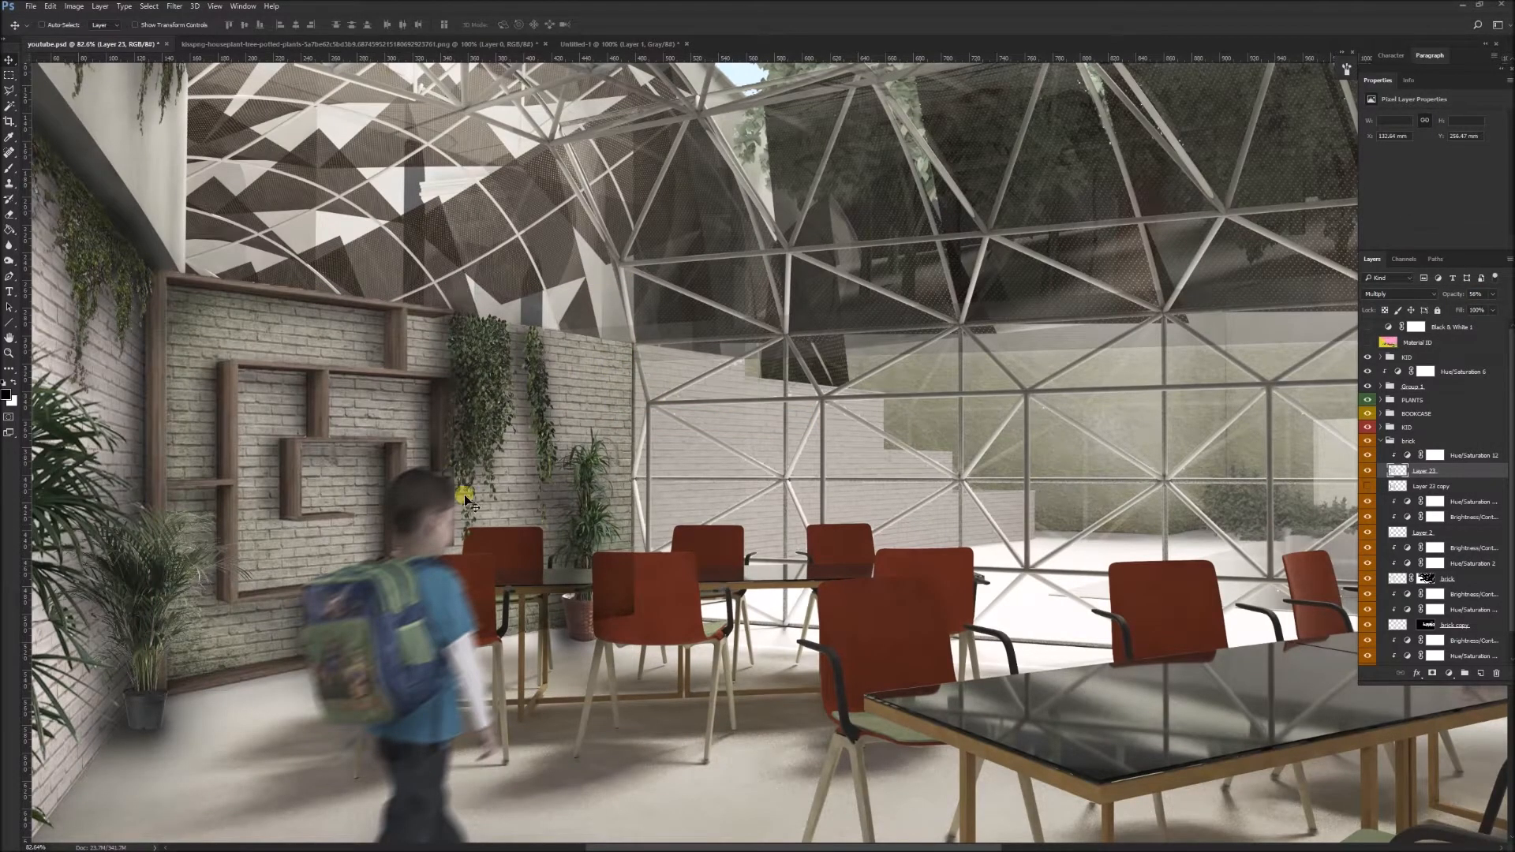
Step: Copy the brick layer's mask onto the back wall's grunge texture layer
{"action": "scroll", "coordinate": [607, 592], "scroll_direction": "down", "scroll_amount": 7}
{"action": "scroll", "coordinate": [607, 474], "scroll_direction": "up", "scroll_amount": 1}
{"action": "scroll", "coordinate": [607, 473], "scroll_direction": "down", "scroll_amount": 2}
{"action": "left_click_drag", "start_coordinate": [1426, 578], "coordinate": [1431, 497]}
Step: Show the spare grunge copy, keep a hidden duplicate beneath it, and clip a copy of the green Hue/Saturation adjustment to it
{"action": "left_click", "coordinate": [1367, 486]}
{"action": "left_click", "coordinate": [1430, 486]}
{"action": "left_click", "coordinate": [1367, 502]}
{"action": "left_click", "coordinate": [1431, 486]}
{"action": "left_click_drag", "start_coordinate": [621, 419], "coordinate": [544, 395]}
{"action": "left_click_drag", "start_coordinate": [1460, 455], "coordinate": [1452, 478]}
{"action": "left_click", "coordinate": [1432, 494], "text": "alt"}
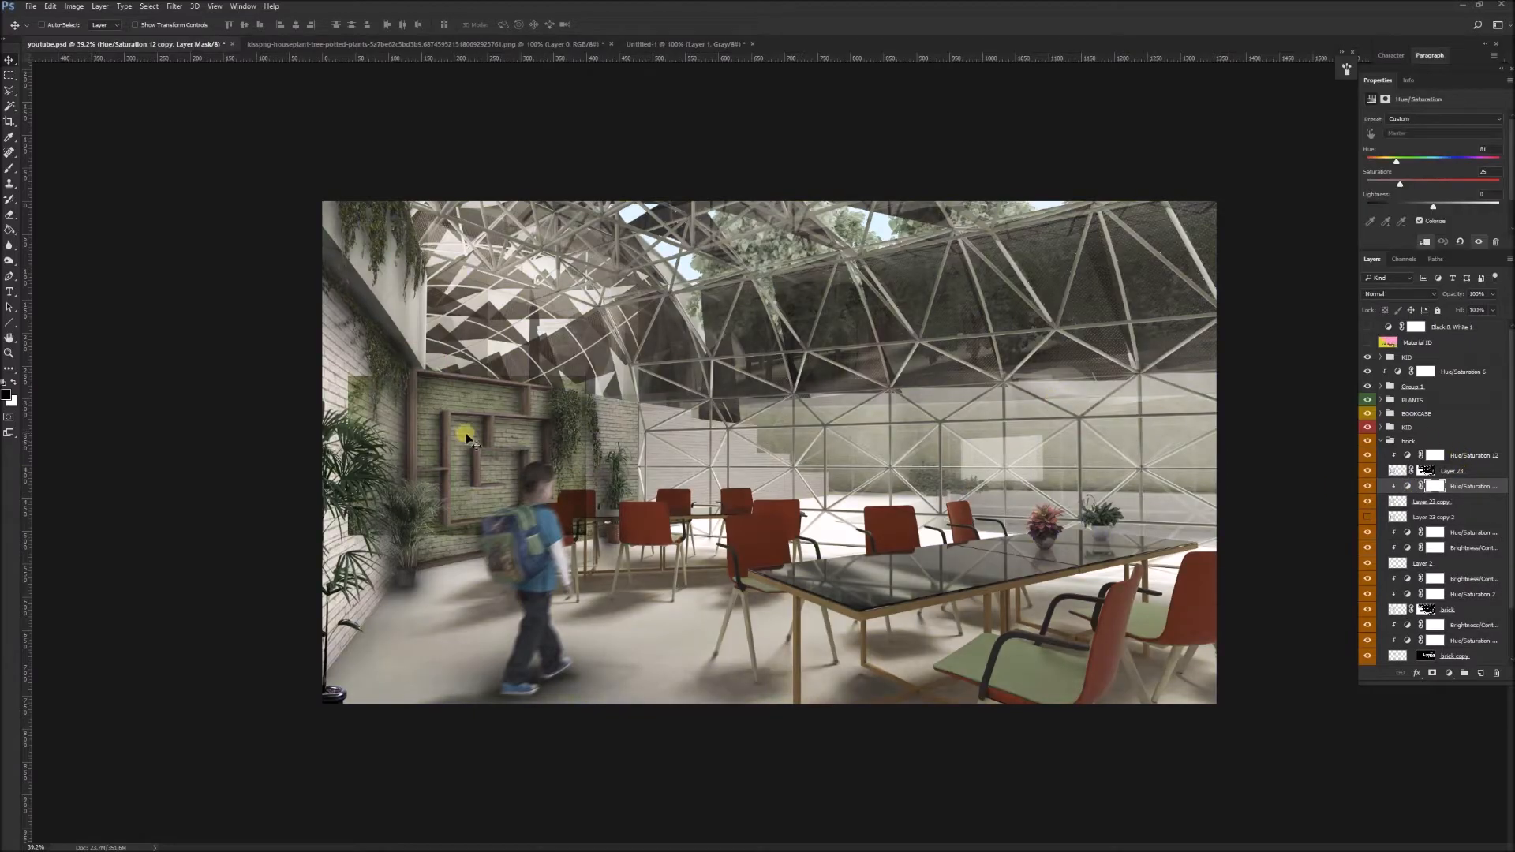
Step: Enlarge the grunge texture copy and move it over the left brick wall, extending past the canvas edge
{"action": "left_click", "coordinate": [1430, 502]}
{"action": "left_click_drag", "start_coordinate": [570, 458], "coordinate": [630, 453]}
{"action": "key", "text": "ctrl+t"}
{"action": "left_click_drag", "start_coordinate": [647, 529], "coordinate": [707, 569]}
{"action": "key", "text": "Return"}
{"action": "scroll", "coordinate": [466, 489], "scroll_direction": "down", "scroll_amount": 6}
{"action": "left_click_drag", "start_coordinate": [632, 483], "coordinate": [303, 542]}
Step: Distort the left wall's grunge texture to the wall's perspective by stretching its outer edge far beyond the canvas height
{"action": "scroll", "coordinate": [466, 490], "scroll_direction": "up", "scroll_amount": 2}
{"action": "key", "text": "ctrl+t"}
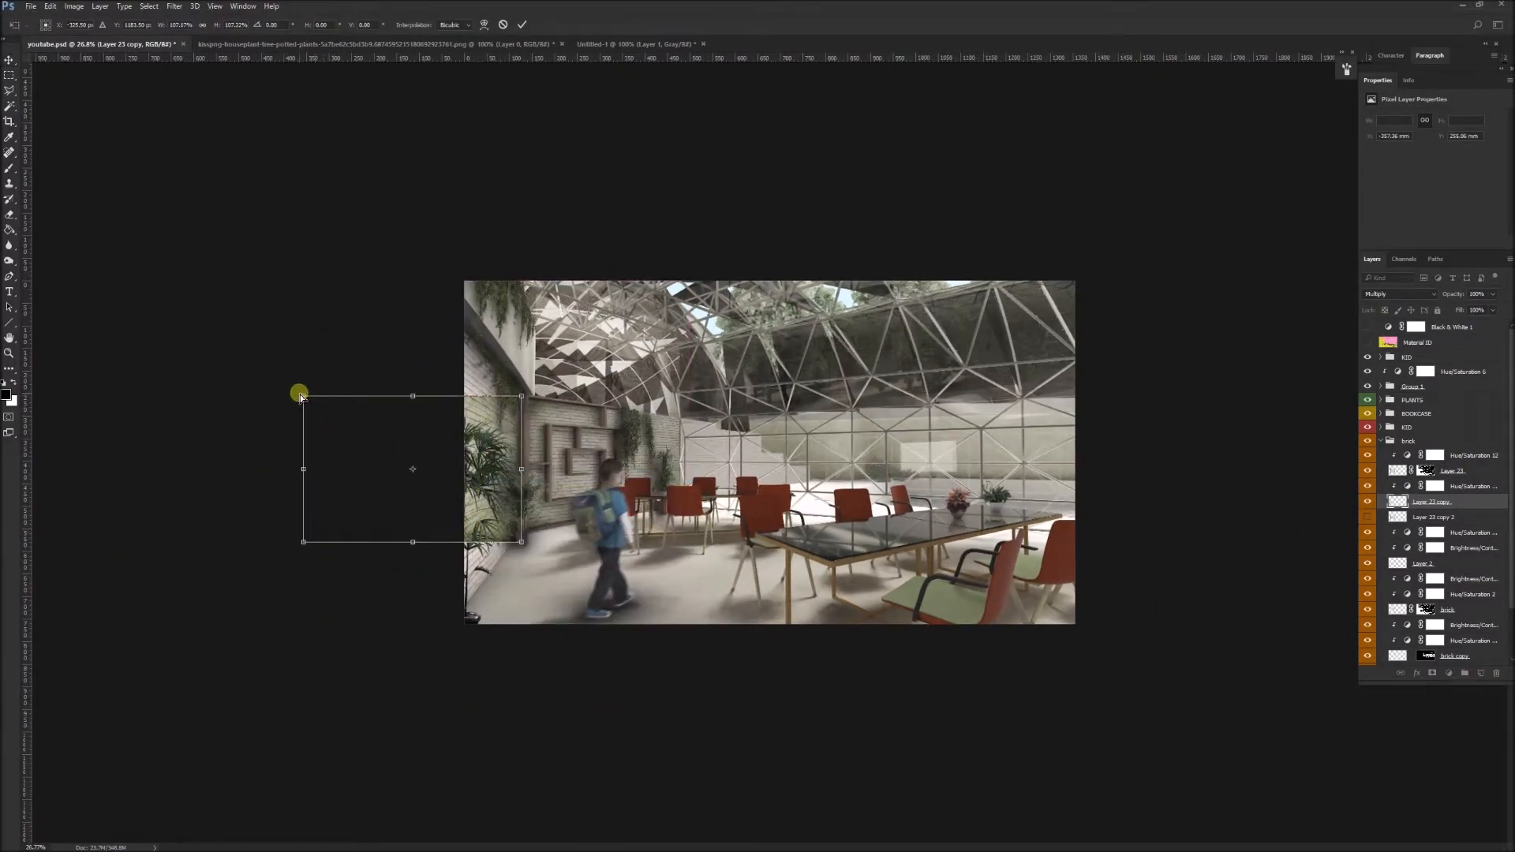
{"action": "left_click_drag", "start_coordinate": [302, 395], "coordinate": [303, 135]}
{"action": "left_click_drag", "start_coordinate": [303, 542], "coordinate": [303, 820]}
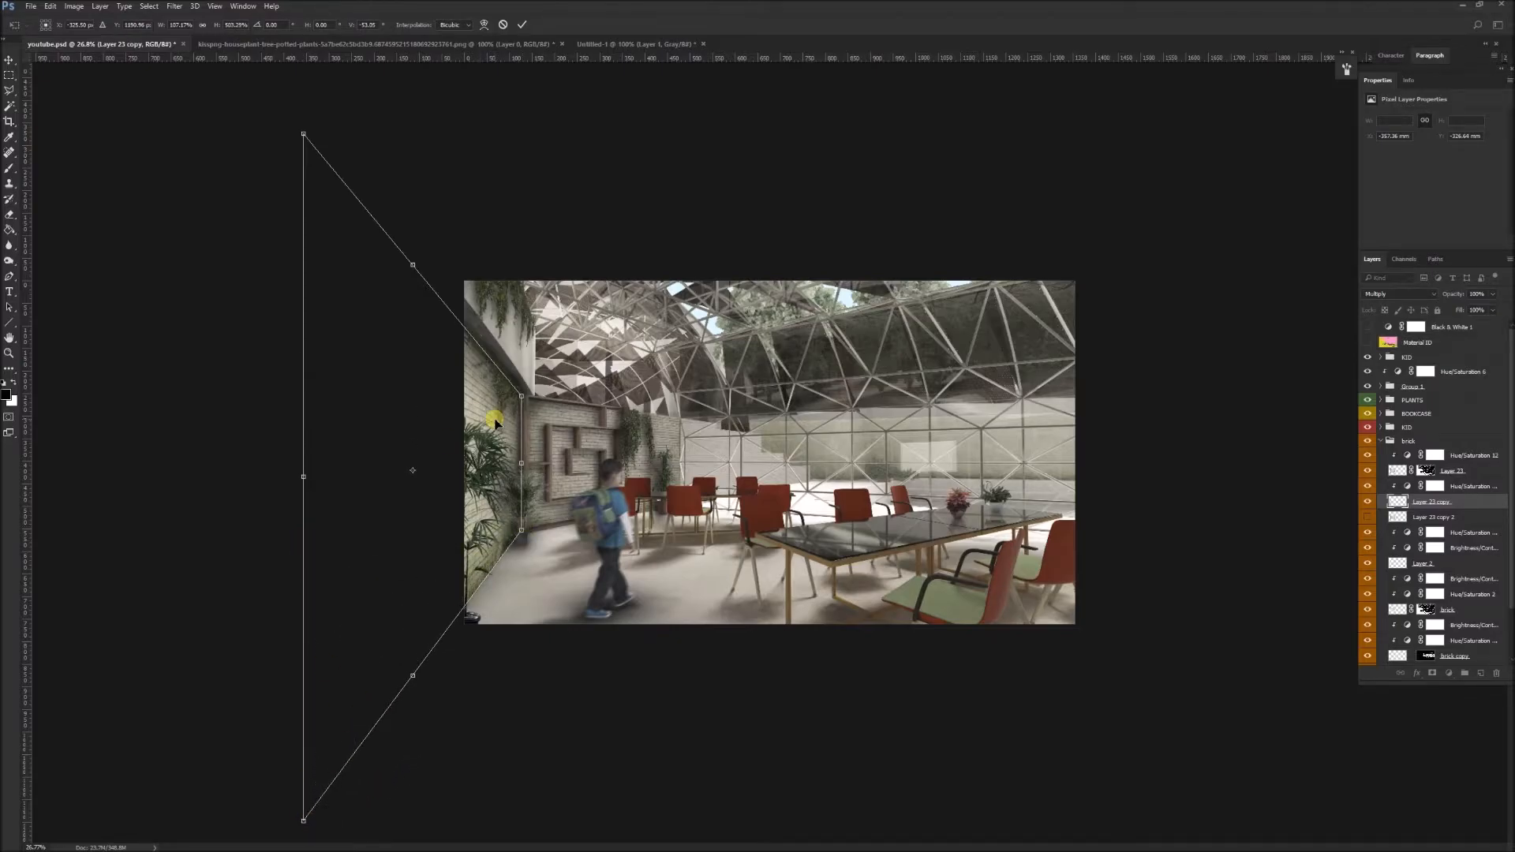
{"action": "key", "text": "Return"}
{"action": "scroll", "coordinate": [340, 335], "scroll_direction": "up", "scroll_amount": 5}
{"action": "scroll", "coordinate": [339, 337], "scroll_direction": "down", "scroll_amount": 3}
{"action": "scroll", "coordinate": [355, 339], "scroll_direction": "up", "scroll_amount": 5}
Step: Show the next spare grunge copy with its own clipped green Hue/Saturation, then move and scale it over the brick wall behind the glass
{"action": "left_click", "coordinate": [1368, 517]}
{"action": "left_click_drag", "start_coordinate": [1472, 486], "coordinate": [1460, 510]}
{"action": "left_click", "coordinate": [1412, 526], "text": "alt"}
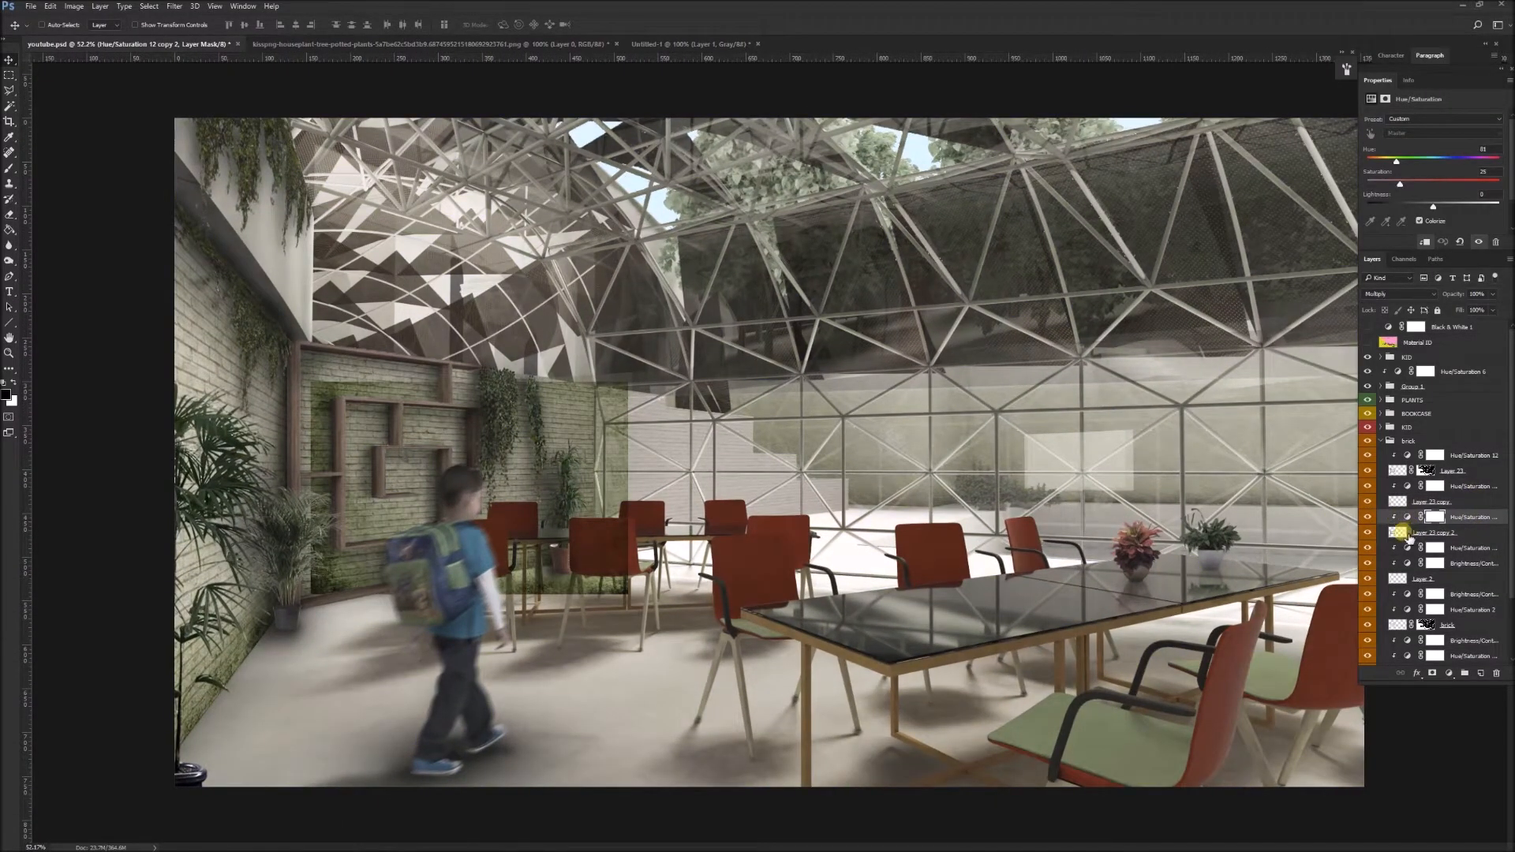
{"action": "left_click", "coordinate": [1421, 534]}
{"action": "left_click_drag", "start_coordinate": [569, 423], "coordinate": [854, 427]}
{"action": "key", "text": "ctrl+t"}
{"action": "left_click_drag", "start_coordinate": [915, 598], "coordinate": [865, 534]}
{"action": "key", "text": "Return"}
Step: Duplicate the grunge texture and its Hue/Saturation adjustment below the current one and hide the duplicates as spares
{"action": "left_click", "coordinate": [1473, 518], "text": "shift"}
{"action": "left_click_drag", "start_coordinate": [1475, 535], "coordinate": [1472, 541]}
{"action": "left_click", "coordinate": [1367, 564]}
{"action": "left_click", "coordinate": [1444, 534]}
Step: Distort the grunge texture to match the perspective of the brick wall behind the glass
{"action": "scroll", "coordinate": [761, 454], "scroll_direction": "up", "scroll_amount": 6}
{"action": "key", "text": "ctrl+t"}
{"action": "left_click_drag", "start_coordinate": [1018, 357], "coordinate": [1019, 406]}
{"action": "left_click_drag", "start_coordinate": [584, 357], "coordinate": [583, 353]}
{"action": "left_click_drag", "start_coordinate": [1017, 648], "coordinate": [1014, 573]}
{"action": "right_click", "coordinate": [978, 531]}
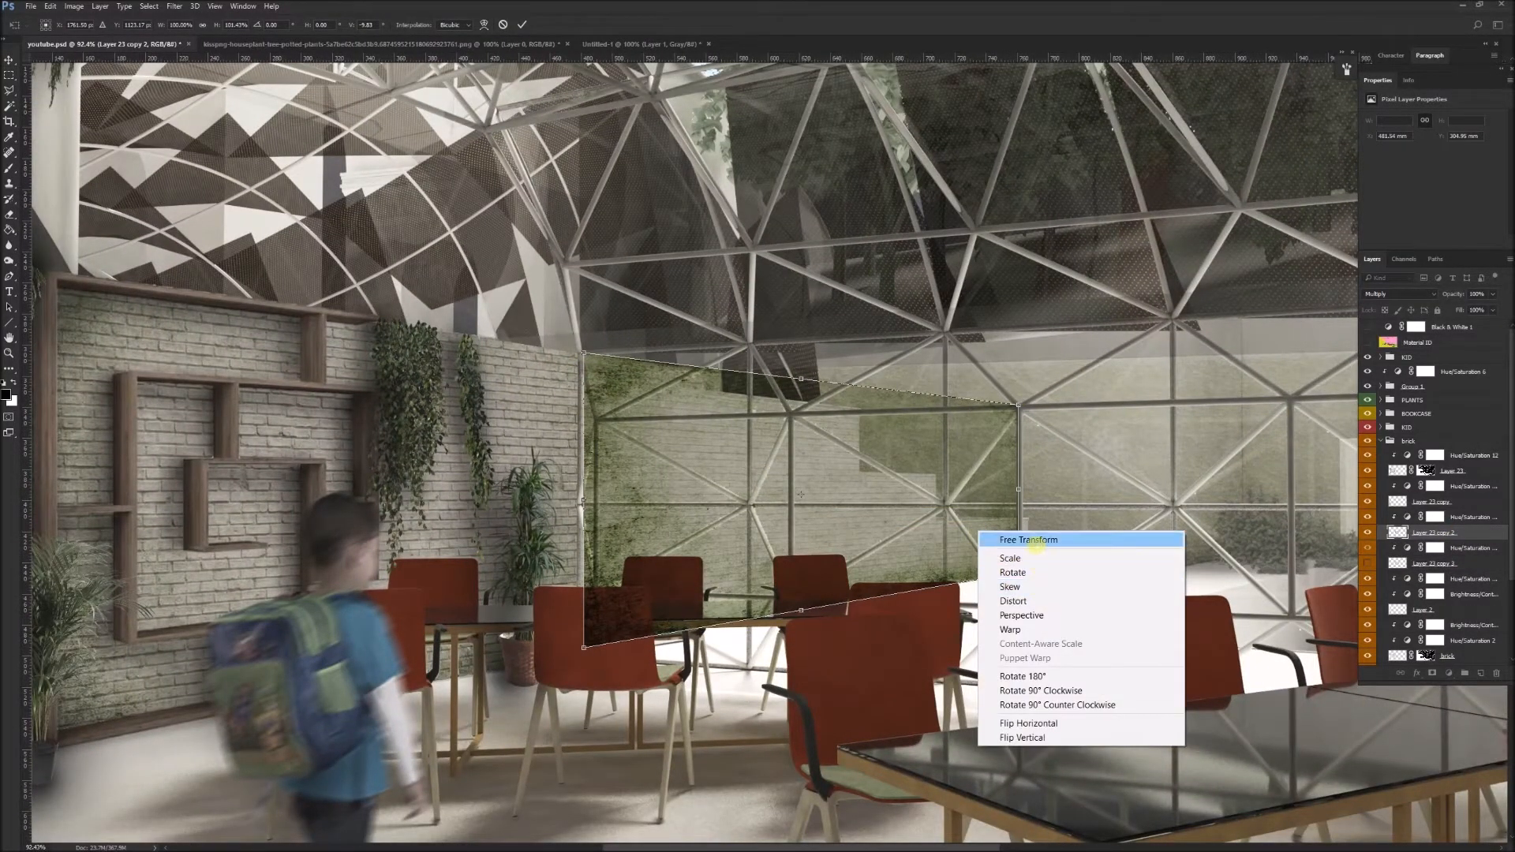
{"action": "left_click", "coordinate": [1036, 561]}
{"action": "scroll", "coordinate": [947, 511], "scroll_direction": "down", "scroll_amount": 3}
{"action": "left_click_drag", "start_coordinate": [1000, 496], "coordinate": [1008, 495]}
{"action": "key", "text": "Return"}
Step: Lower the opacity of the grunge texture behind the glass and compare the scene with and without it
{"action": "left_click_drag", "start_coordinate": [1455, 295], "coordinate": [1419, 302]}
{"action": "scroll", "coordinate": [1419, 478], "scroll_direction": "down", "scroll_amount": 1}
{"action": "left_click", "coordinate": [1367, 518]}
{"action": "left_click", "coordinate": [1367, 518]}
Step: Load the brick copy layer's mask as a selection and apply it as a mask to the grunge texture behind the glass
{"action": "scroll", "coordinate": [1374, 596], "scroll_direction": "down", "scroll_amount": 5}
{"action": "left_click", "coordinate": [1426, 596]}
{"action": "left_click", "coordinate": [1426, 595], "text": "ctrl"}
{"action": "scroll", "coordinate": [1412, 525], "scroll_direction": "up", "scroll_amount": 4}
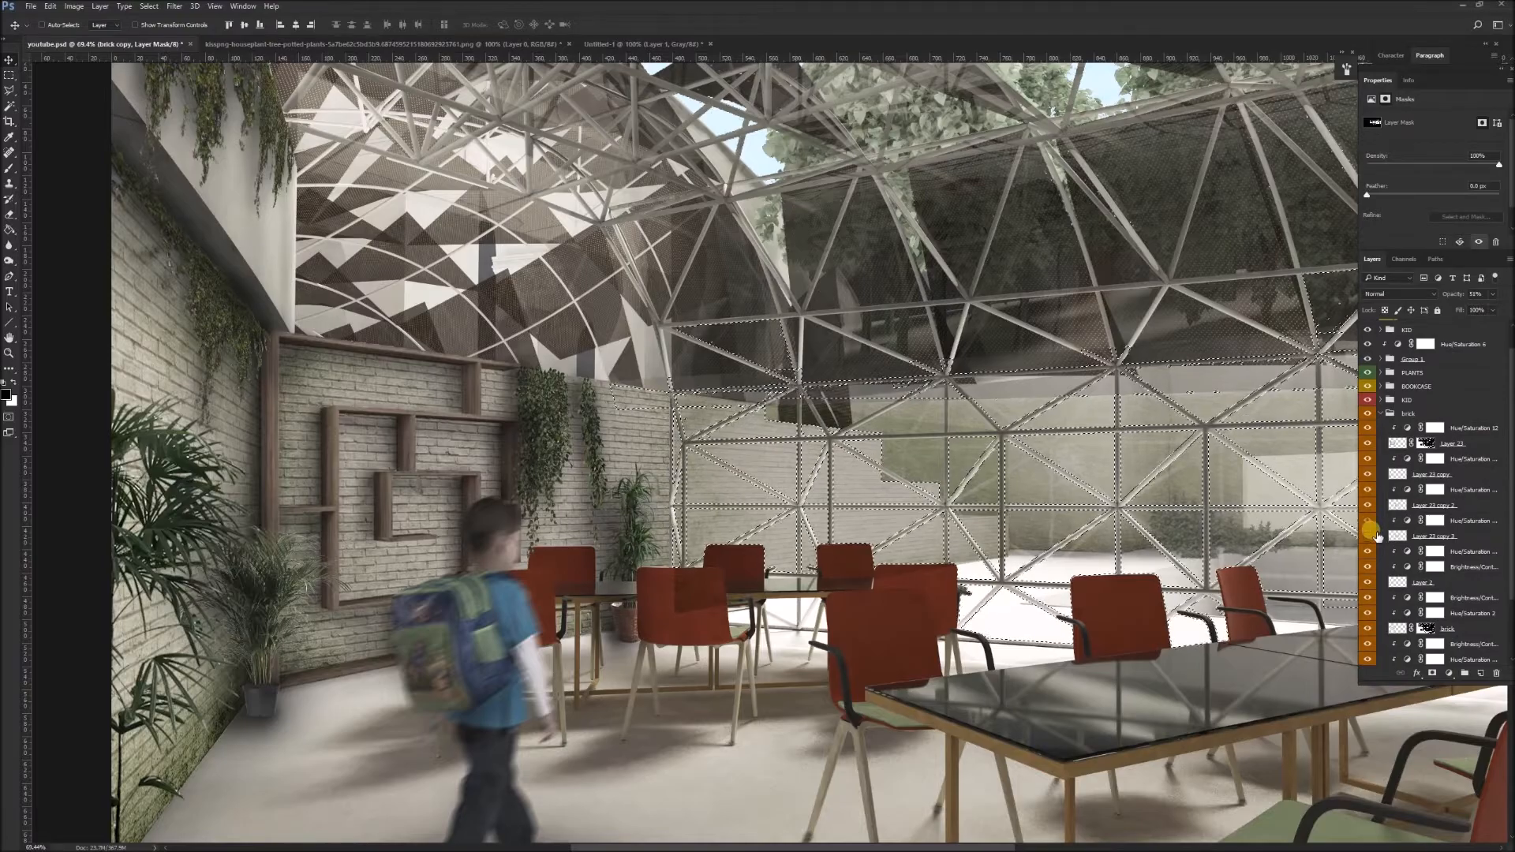
{"action": "scroll", "coordinate": [1372, 552], "scroll_direction": "down", "scroll_amount": 1}
{"action": "left_click", "coordinate": [1367, 566]}
{"action": "left_click", "coordinate": [1367, 566]}
{"action": "left_click", "coordinate": [1367, 490]}
{"action": "left_click", "coordinate": [1368, 490]}
{"action": "left_click", "coordinate": [1440, 492]}
{"action": "left_click", "coordinate": [1433, 673]}
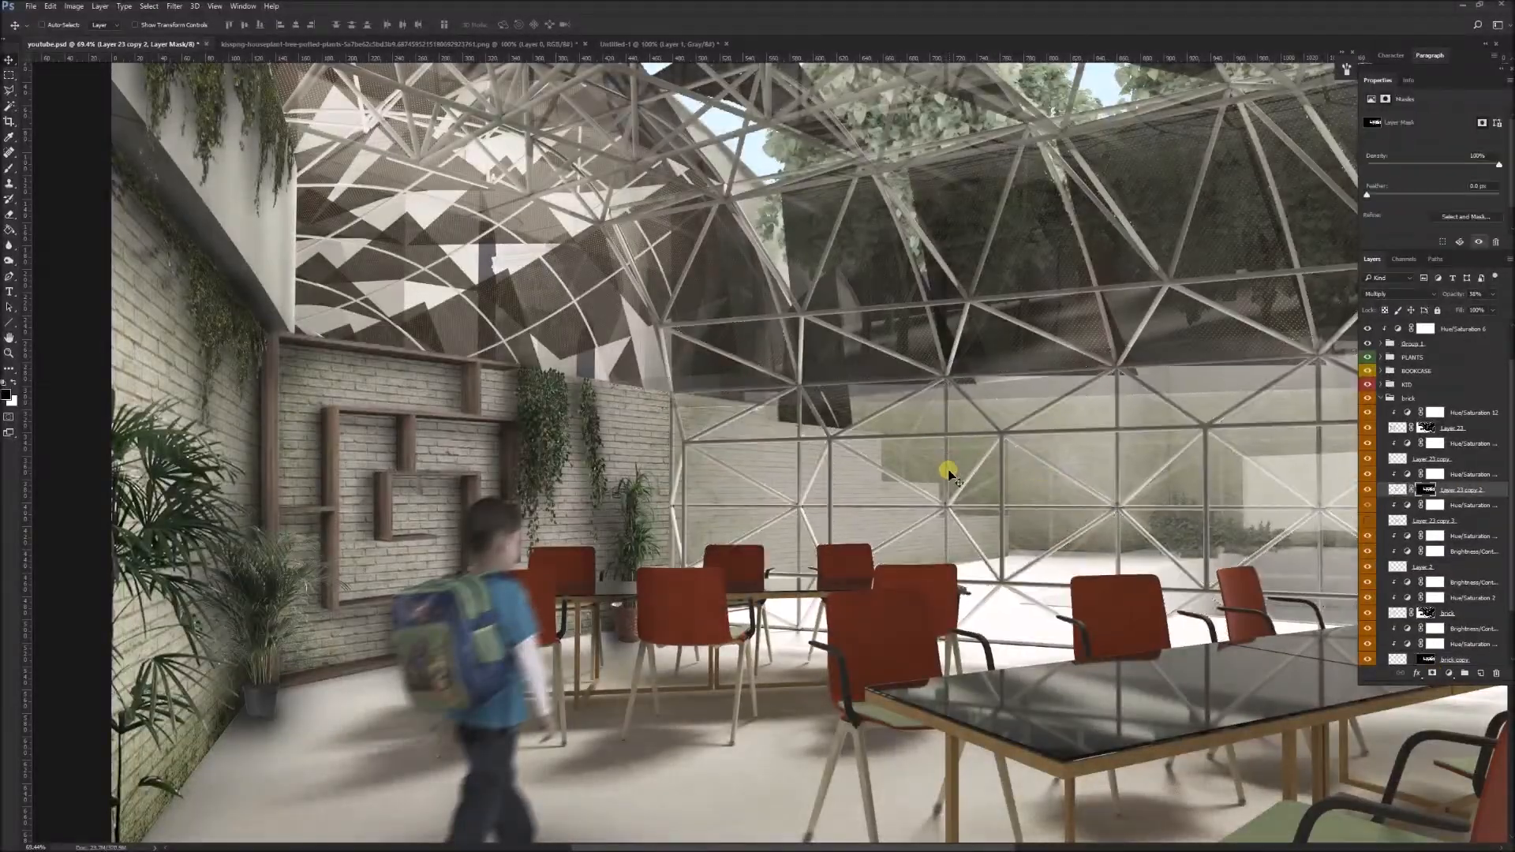
Step: Outline the far end of the texture behind the glass with the Polygonal Lasso and fill that area on its mask
{"action": "key", "text": "l"}
{"action": "left_click", "coordinate": [943, 513]}
{"action": "left_click", "coordinate": [1030, 514]}
{"action": "left_click", "coordinate": [1032, 421]}
{"action": "left_click", "coordinate": [938, 392]}
{"action": "left_click", "coordinate": [943, 513]}
{"action": "key", "text": "g"}
{"action": "left_click", "coordinate": [979, 459]}
{"action": "key", "text": "ctrl+d"}
{"action": "scroll", "coordinate": [532, 496], "scroll_direction": "down", "scroll_amount": 8}
{"action": "scroll", "coordinate": [505, 447], "scroll_direction": "up", "scroll_amount": 4}
{"action": "left_click", "coordinate": [1368, 552]}
{"action": "left_click", "coordinate": [1368, 551]}
{"action": "left_click", "coordinate": [1473, 537]}
{"action": "left_click", "coordinate": [1471, 569], "text": "shift"}
{"action": "key", "text": "ctrl+j"}
{"action": "left_click", "coordinate": [1460, 567]}
{"action": "key", "text": "v"}
{"action": "left_click_drag", "start_coordinate": [305, 479], "coordinate": [344, 434]}
{"action": "key", "text": "ctrl+z"}
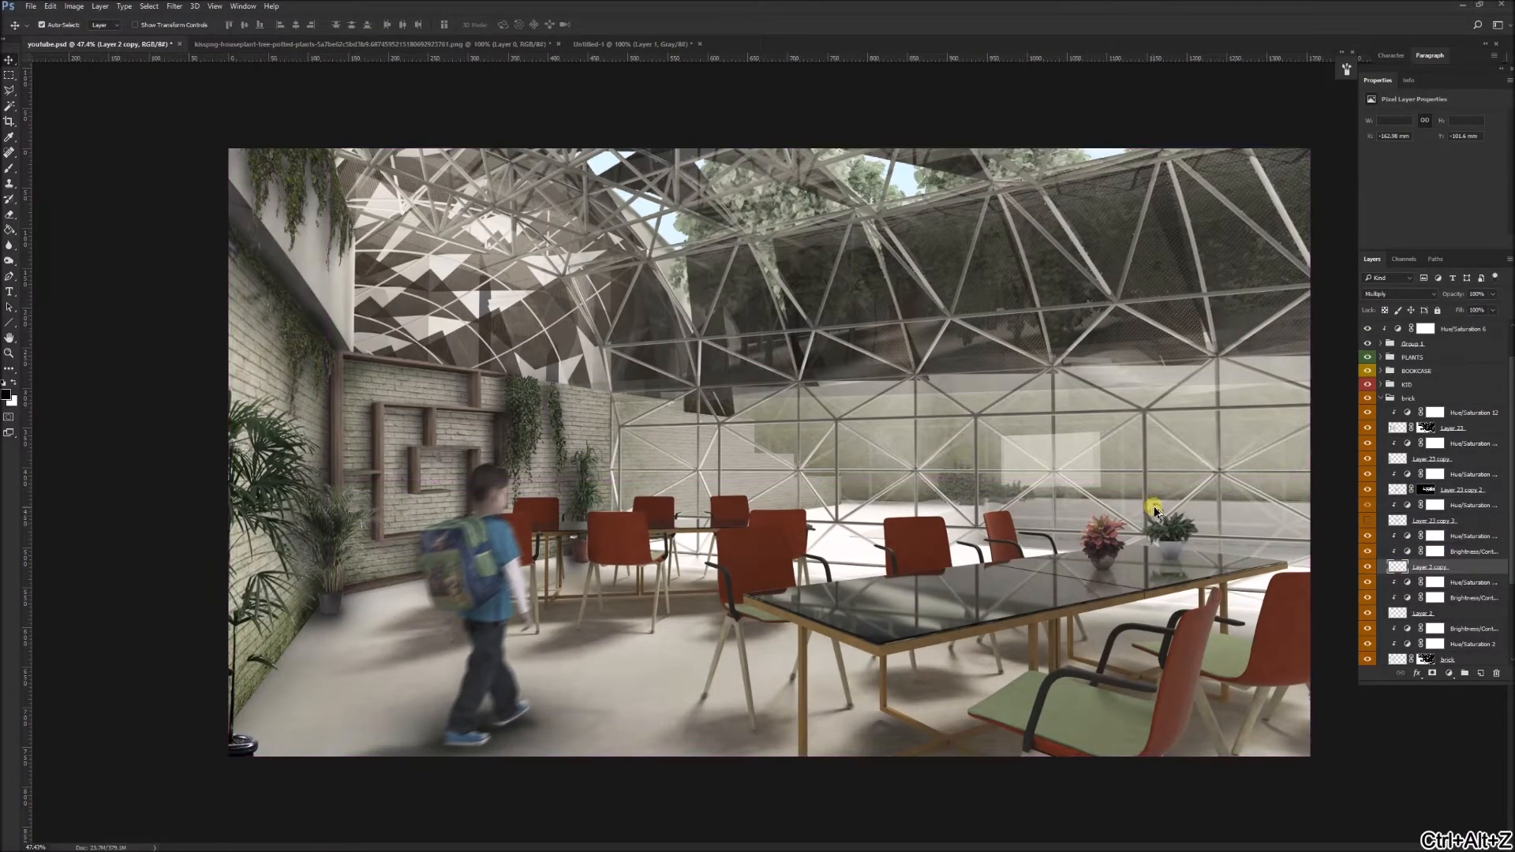
Step: Duplicate the left wall's grunge texture together with its Hue/Saturation adjustment and select the new texture layer
{"action": "left_click", "coordinate": [1154, 509]}
{"action": "left_click", "coordinate": [173, 198]}
{"action": "left_click", "coordinate": [292, 434]}
{"action": "scroll", "coordinate": [1454, 577], "scroll_direction": "down", "scroll_amount": 2}
{"action": "left_click", "coordinate": [1468, 553], "text": "shift"}
{"action": "key", "text": "ctrl+j"}
{"action": "left_click", "coordinate": [1403, 569]}
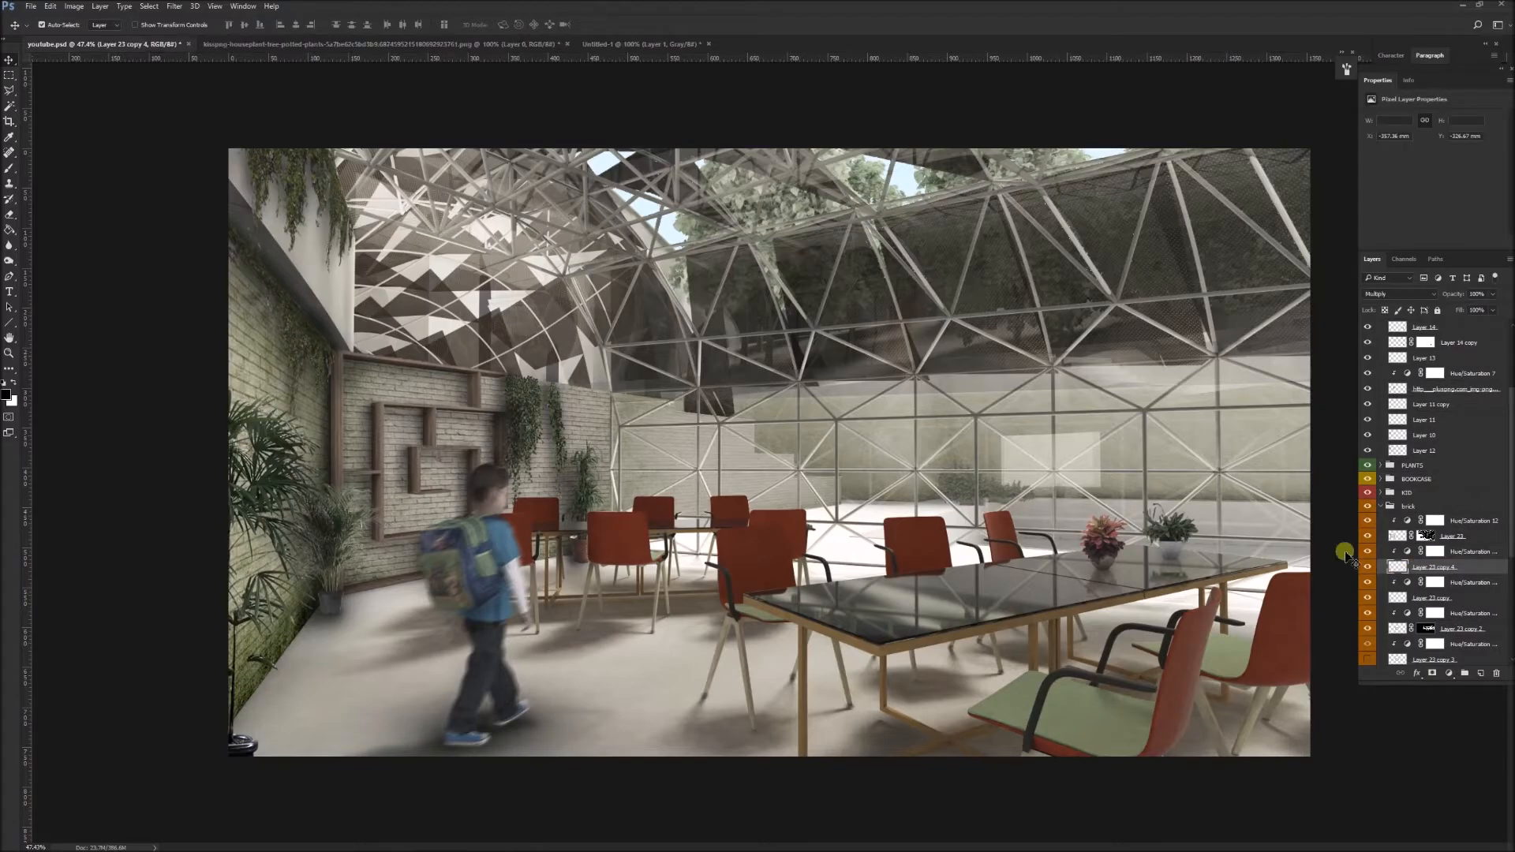
Step: Move the duplicated grunge texture up onto the concrete beam and trim it to the beam with the Polygonal Lasso
{"action": "left_click_drag", "start_coordinate": [252, 336], "coordinate": [277, 219]}
{"action": "key", "text": "l"}
{"action": "left_click", "coordinate": [357, 239]}
{"action": "left_click", "coordinate": [355, 351]}
{"action": "left_click", "coordinate": [337, 350]}
{"action": "left_click", "coordinate": [198, 182]}
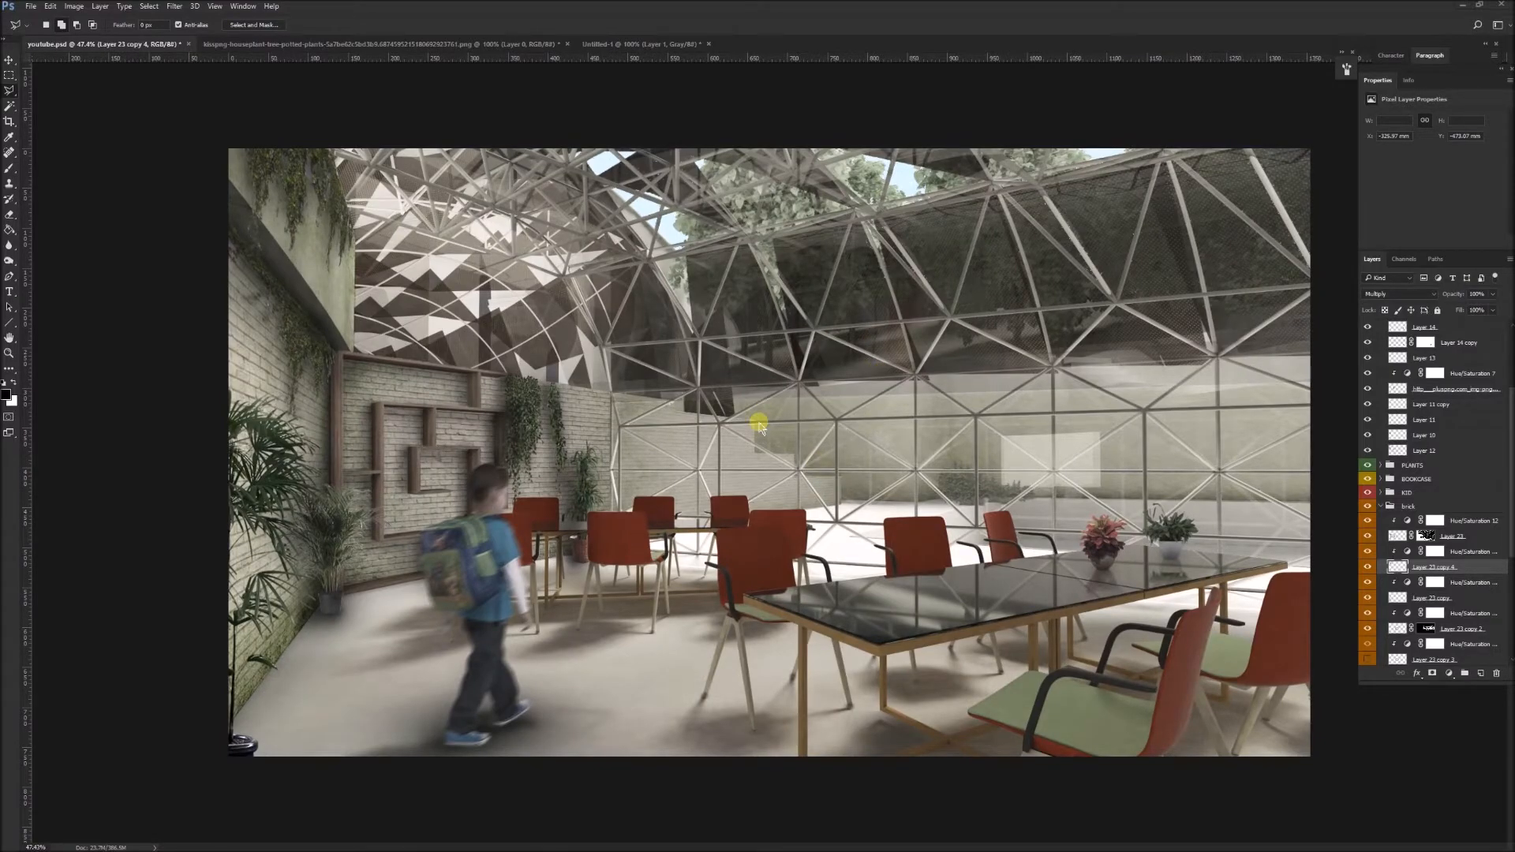
Step: Collapse Group 1 and add a new empty layer above the topmost KID group
{"action": "scroll", "coordinate": [781, 365], "scroll_direction": "down", "scroll_amount": 1}
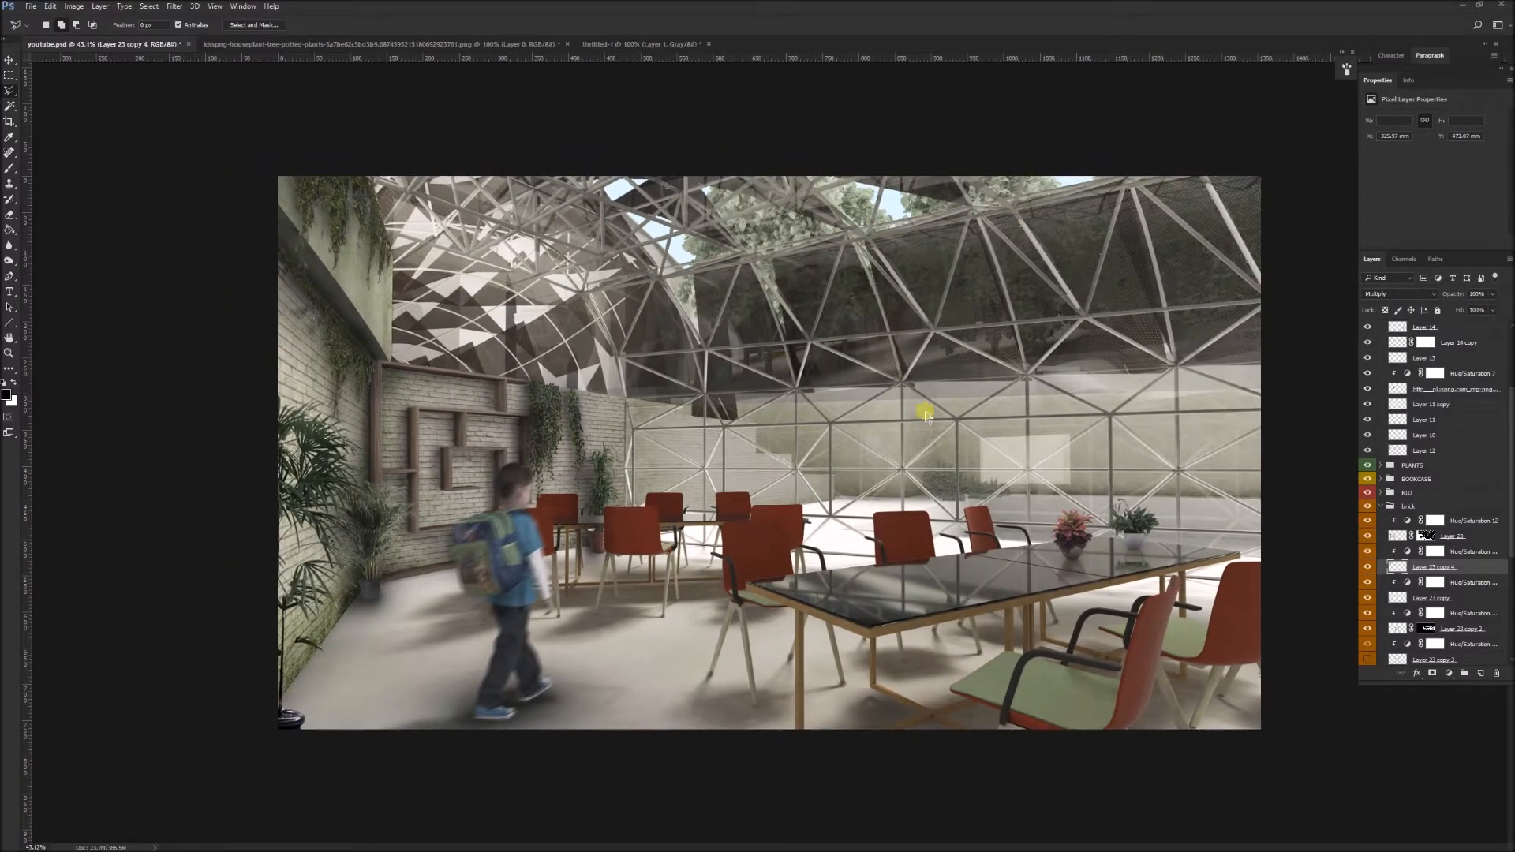
{"action": "scroll", "coordinate": [1411, 577], "scroll_direction": "up", "scroll_amount": 1}
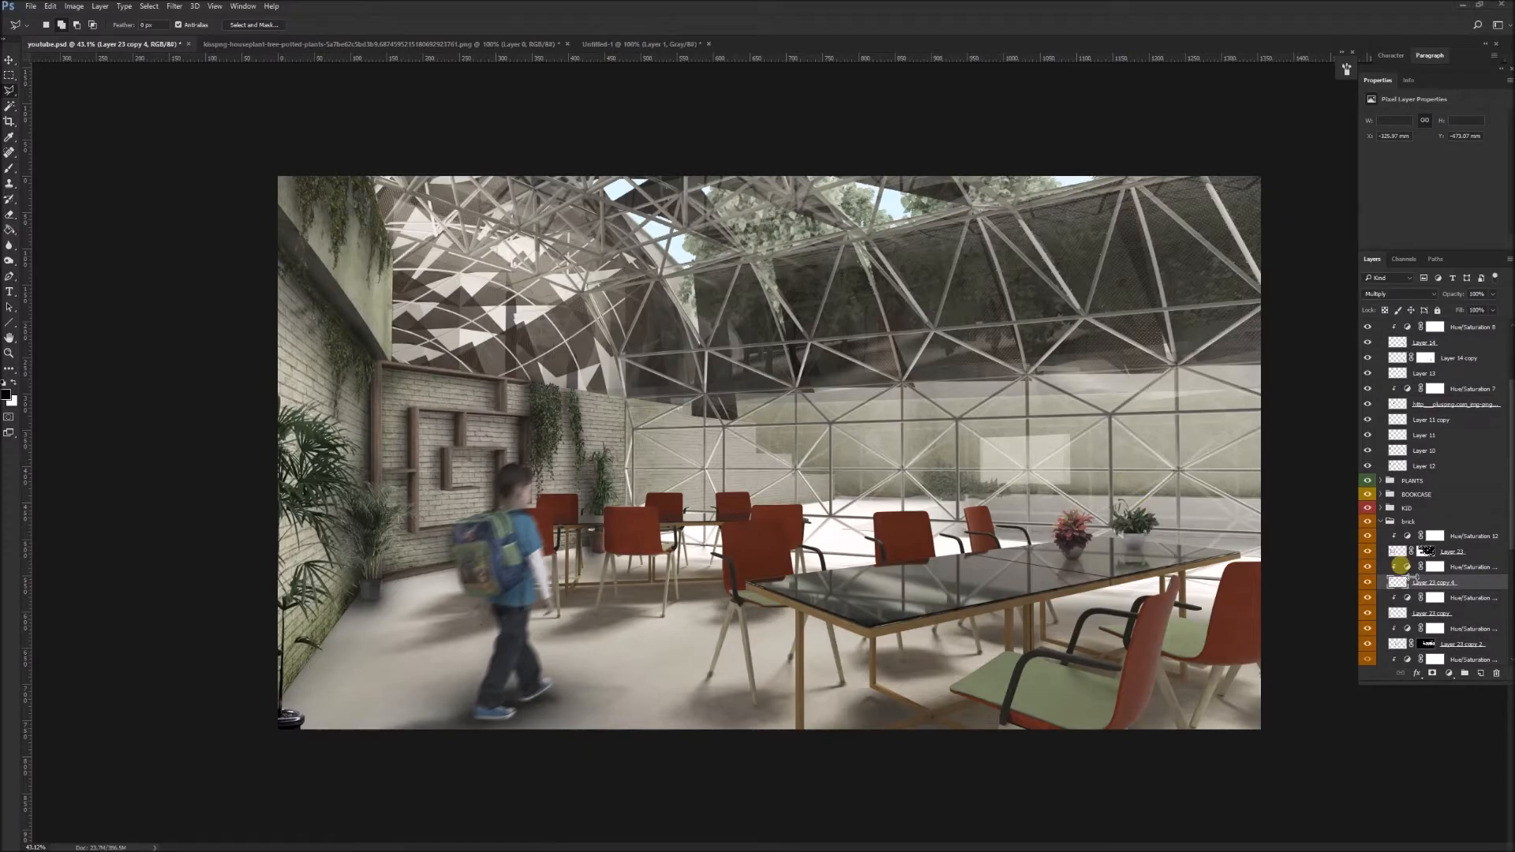
{"action": "scroll", "coordinate": [1445, 559], "scroll_direction": "up", "scroll_amount": 3}
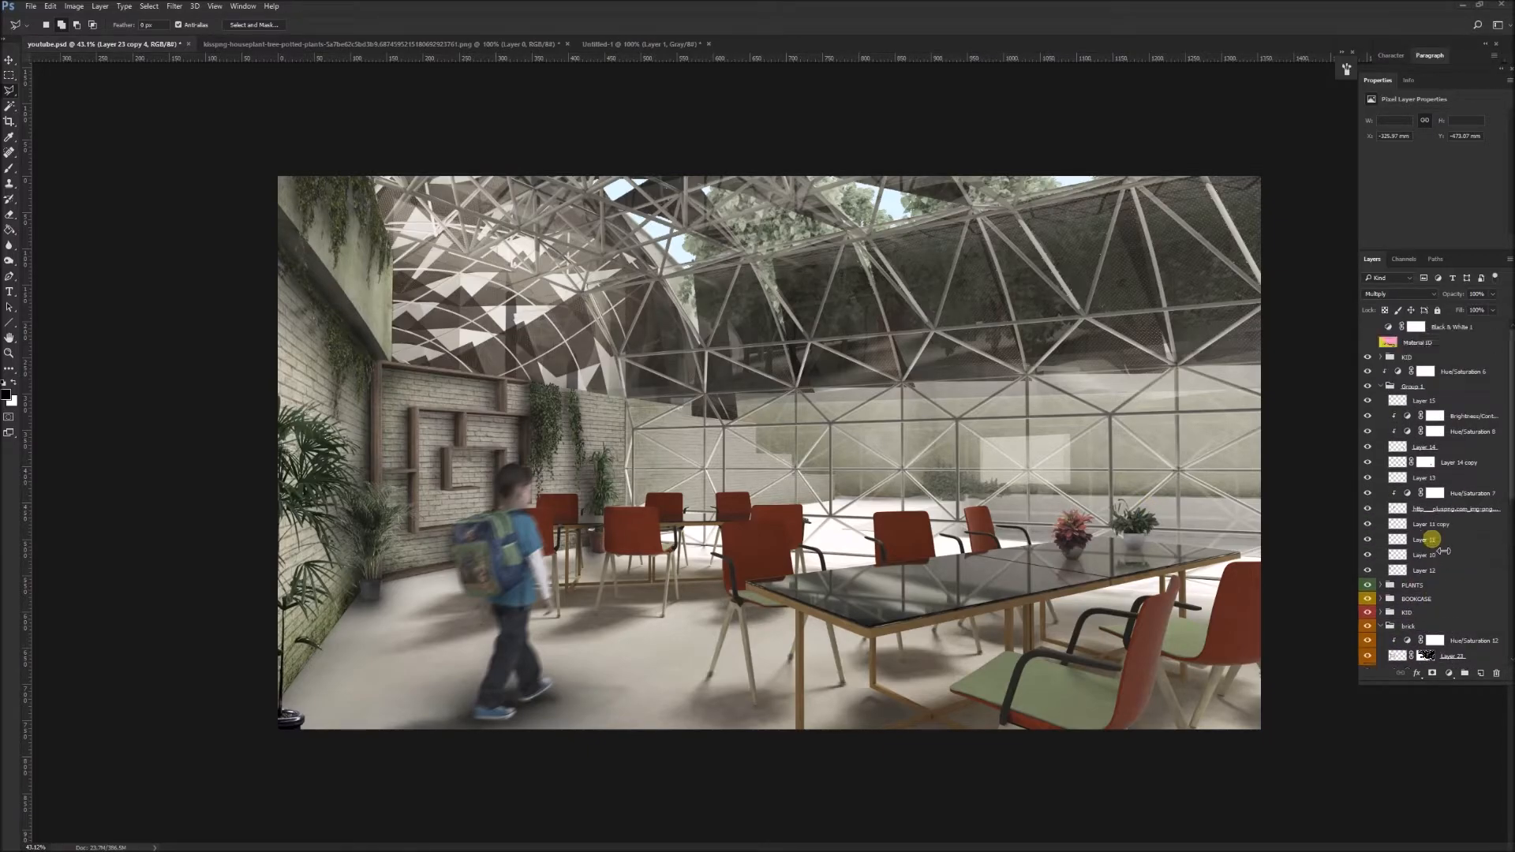
{"action": "left_click", "coordinate": [1385, 387]}
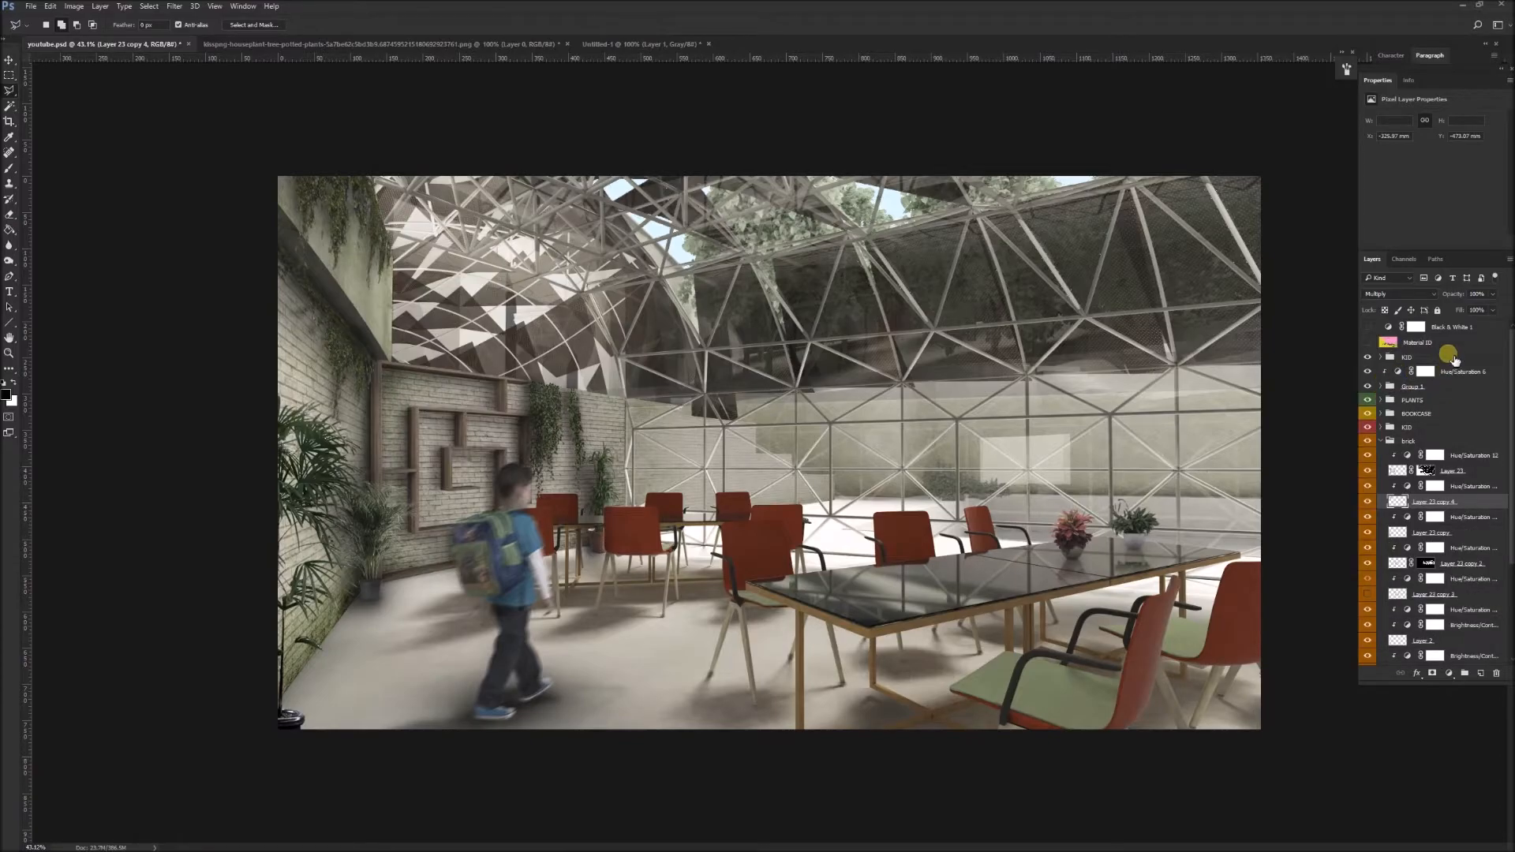
{"action": "left_click", "coordinate": [1453, 358]}
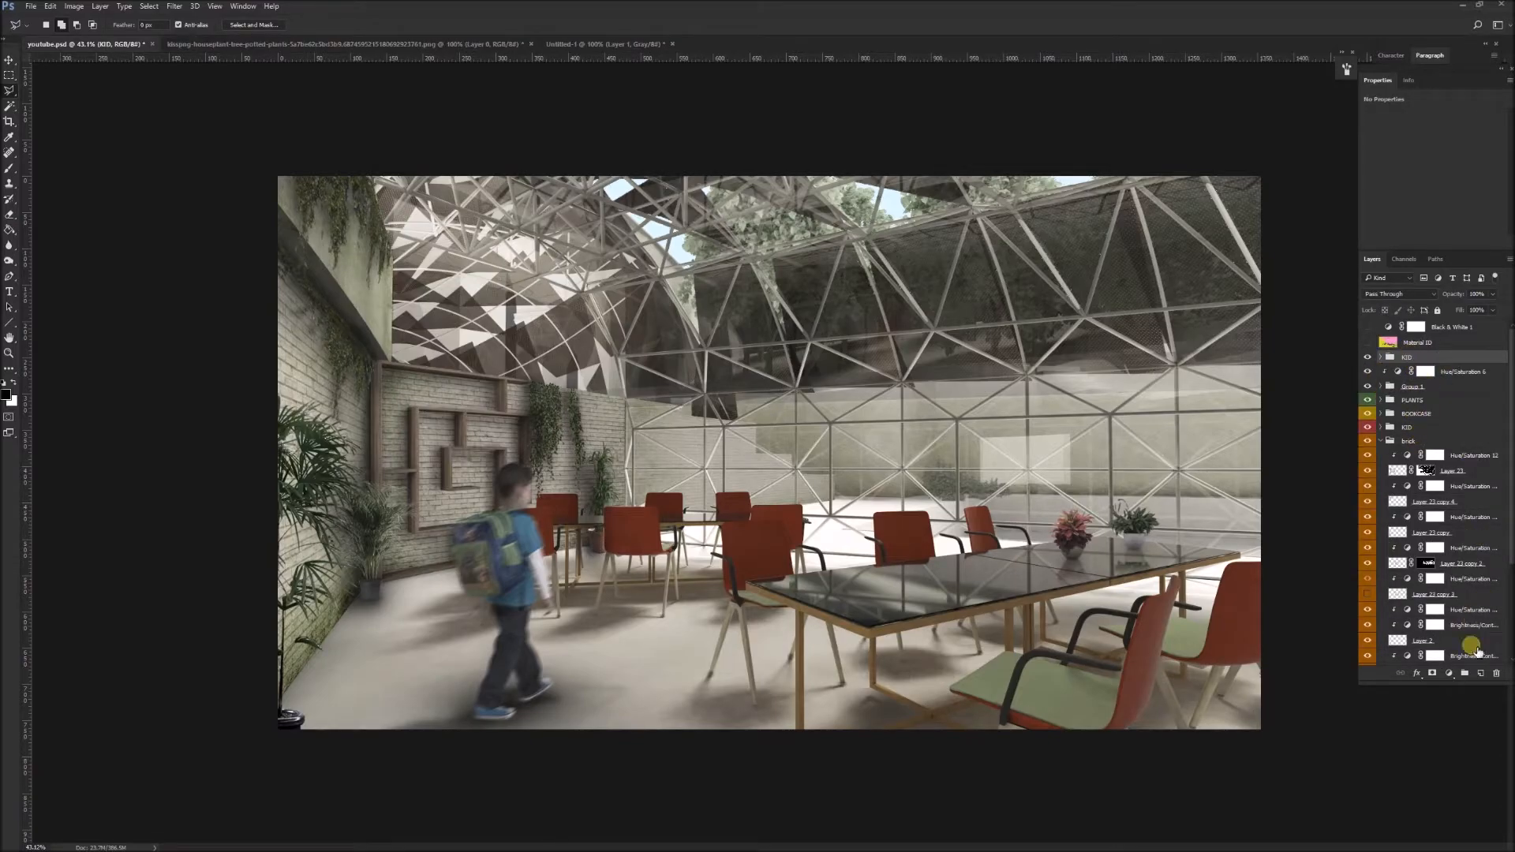
{"action": "left_click", "coordinate": [1482, 673]}
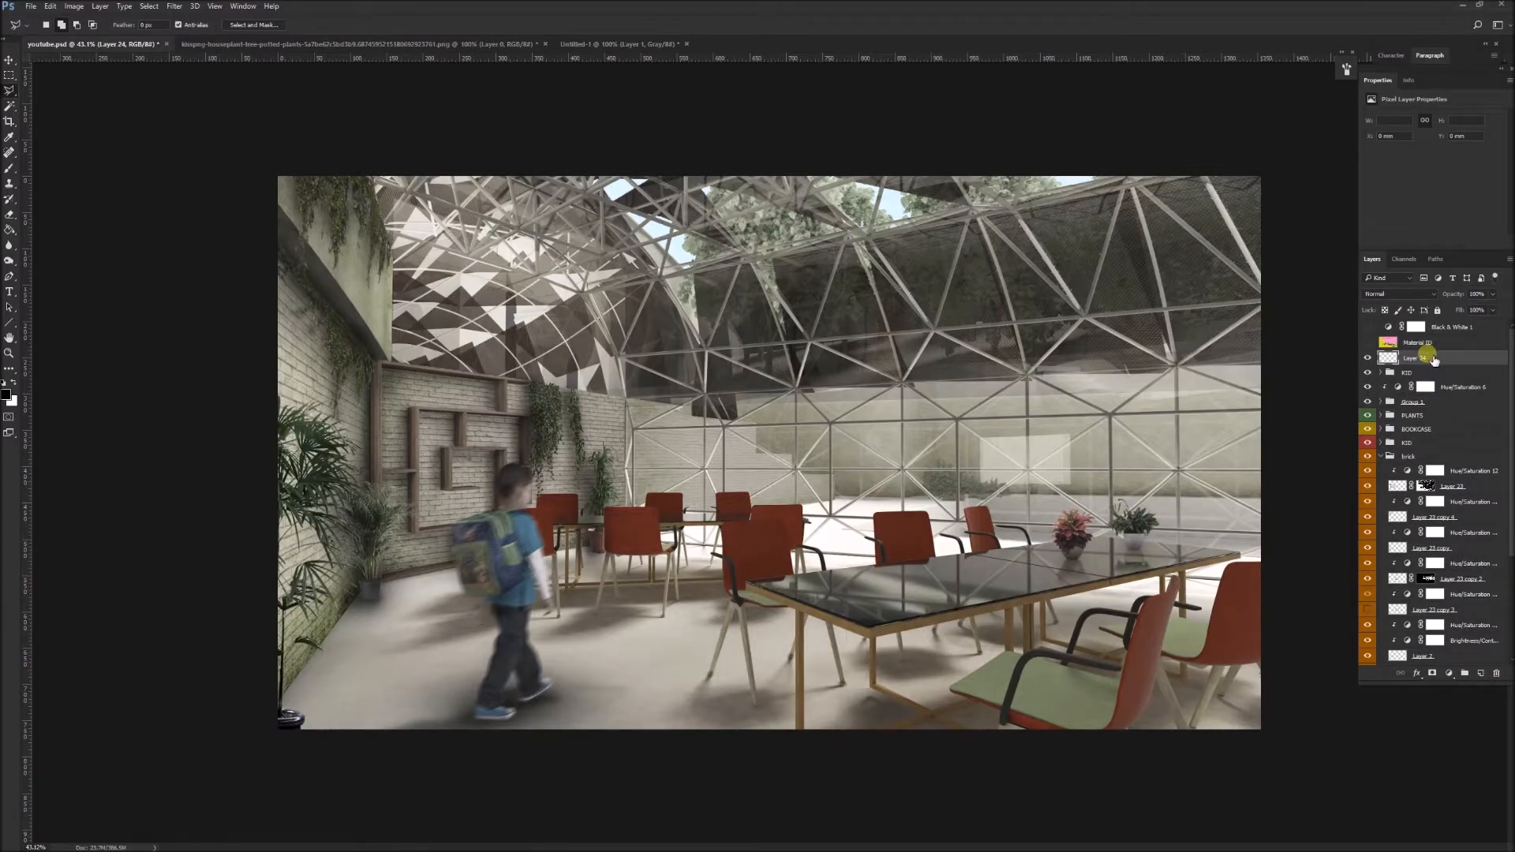
Step: Darken all four image edges on the new layer with black-to-transparent gradients drawn inward to form a vignette
{"action": "key", "text": "g"}
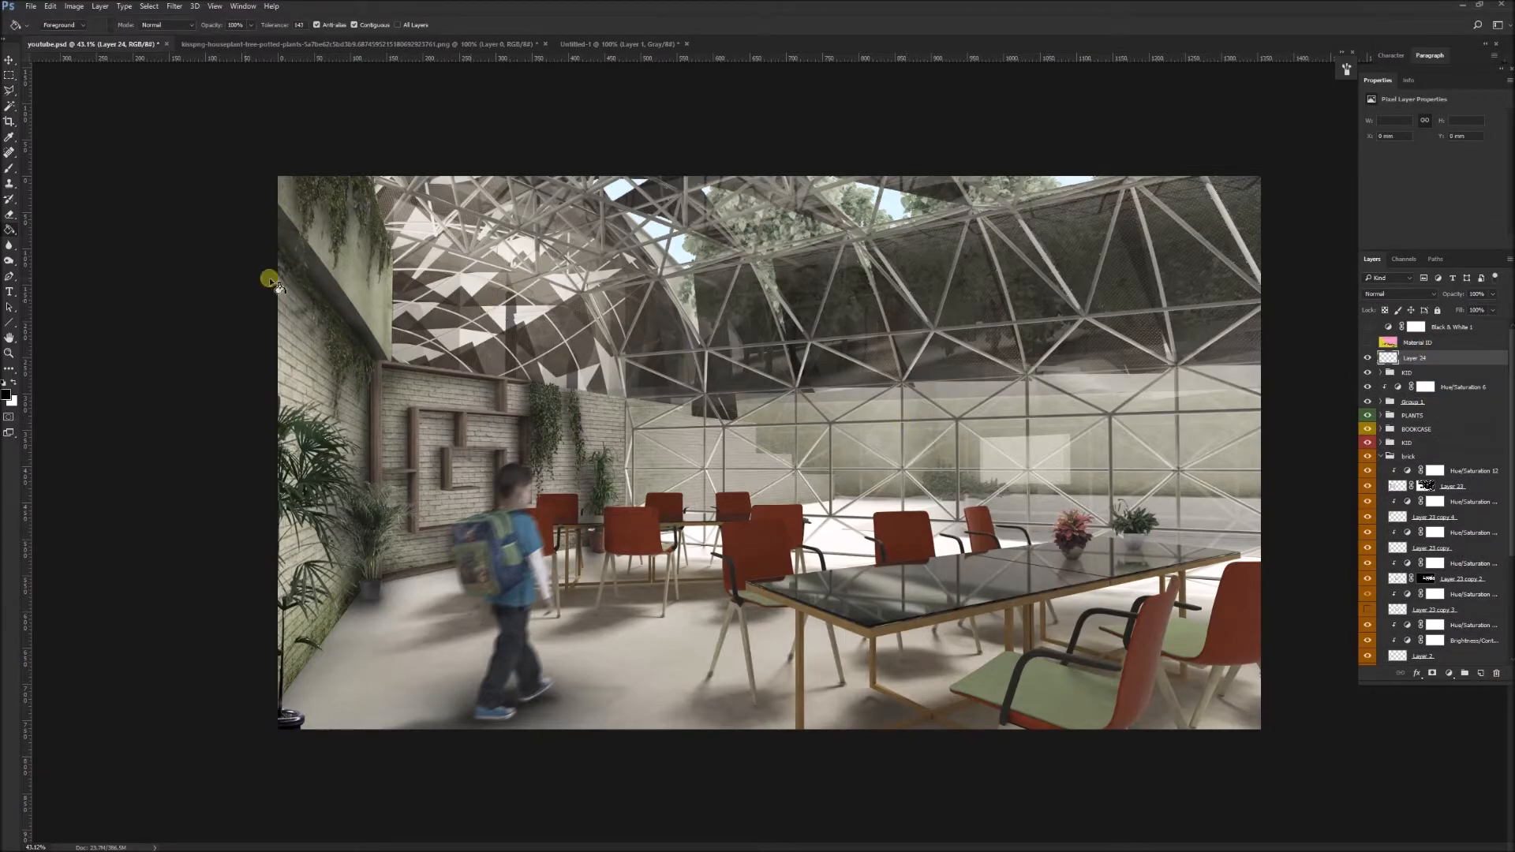
{"action": "right_click", "coordinate": [8, 229]}
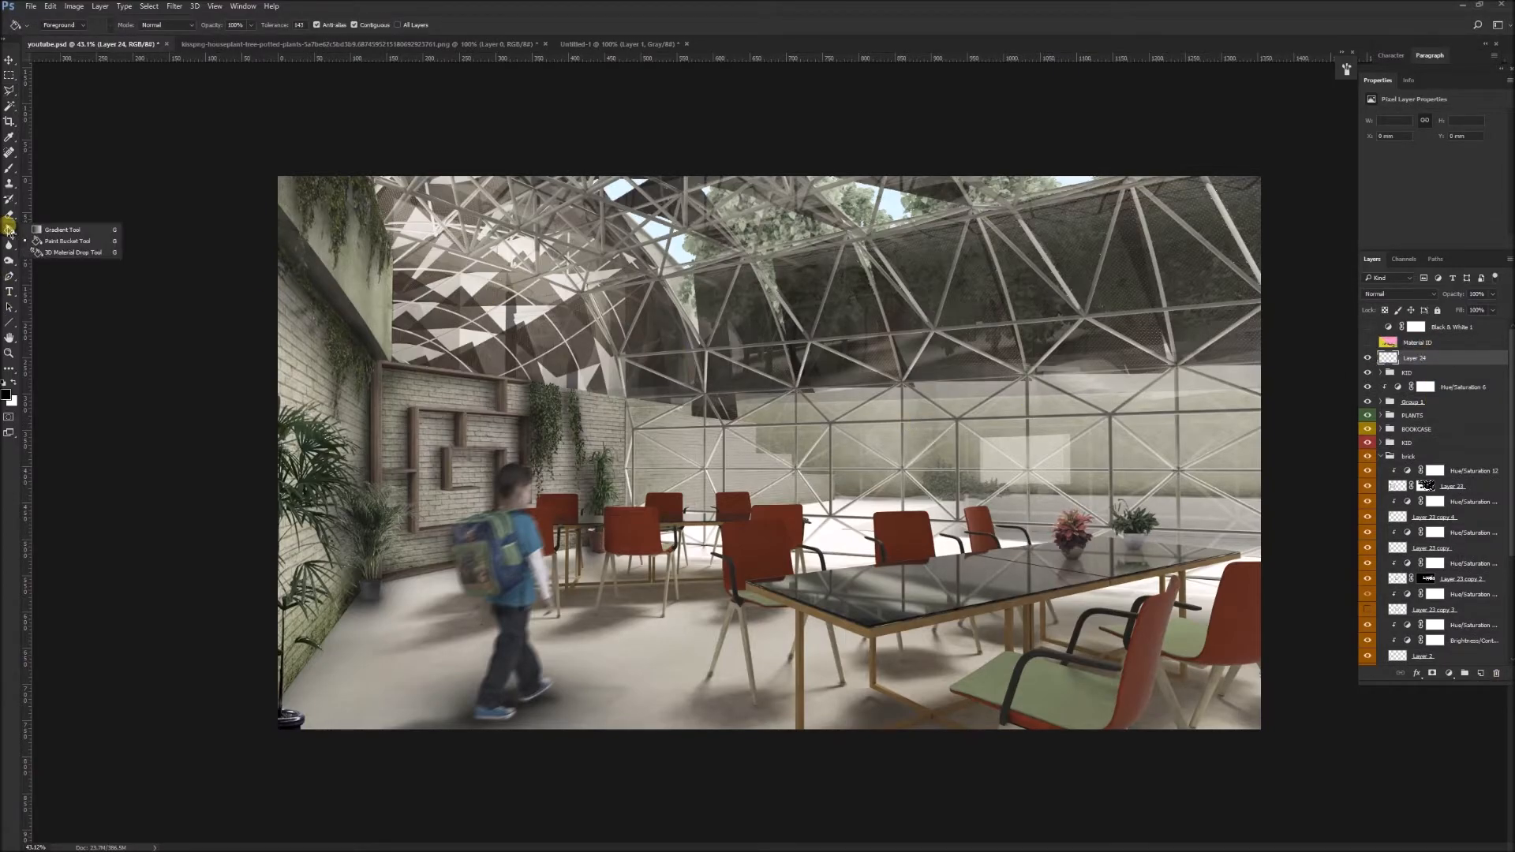
{"action": "left_click", "coordinate": [62, 229]}
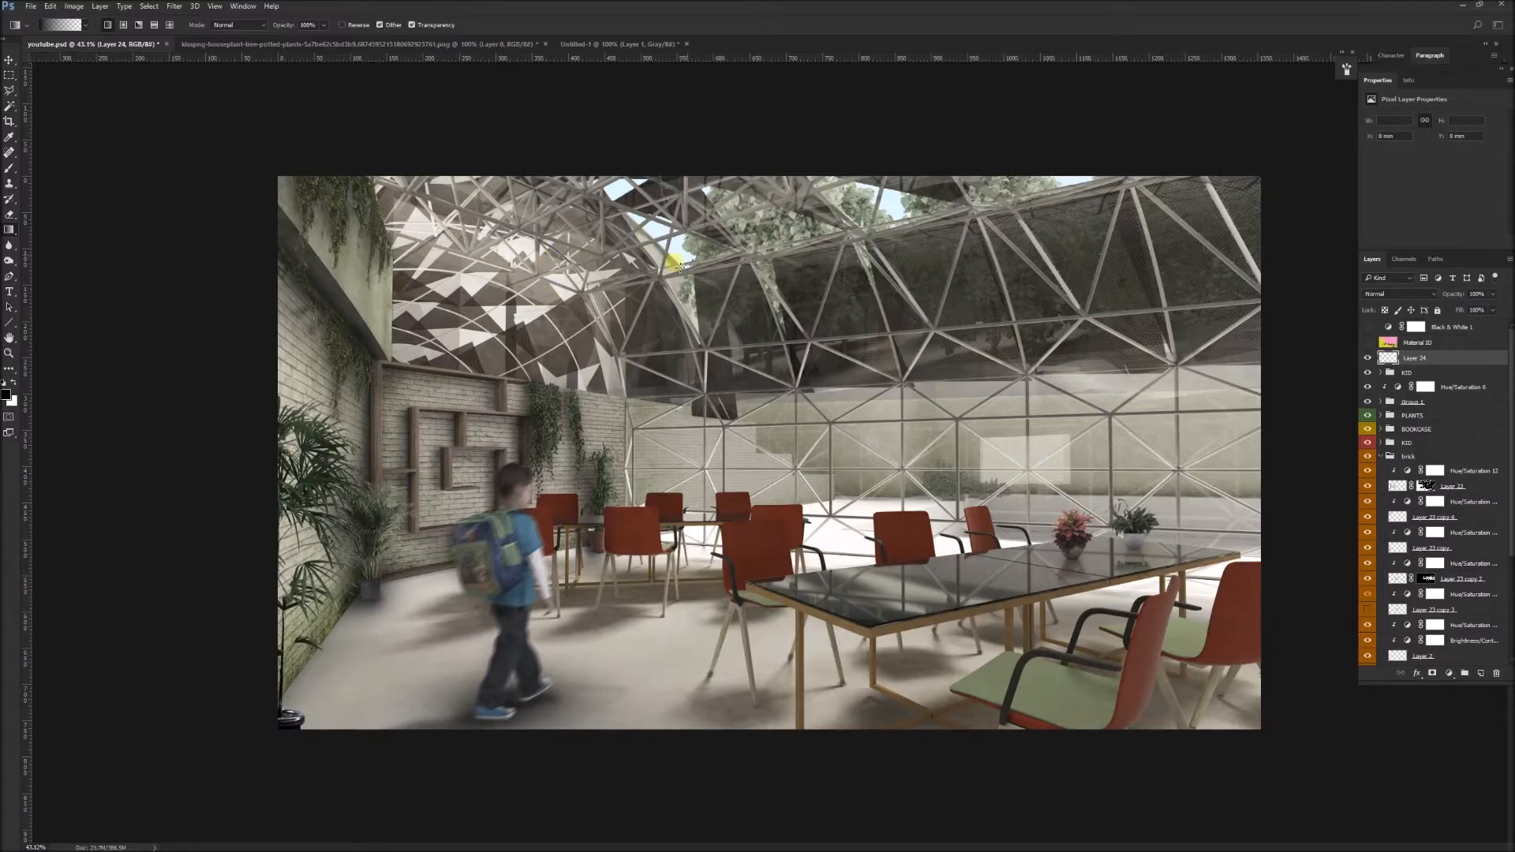
{"action": "left_click_drag", "start_coordinate": [800, 97], "coordinate": [797, 169]}
{"action": "left_click_drag", "start_coordinate": [796, 225], "coordinate": [798, 263]}
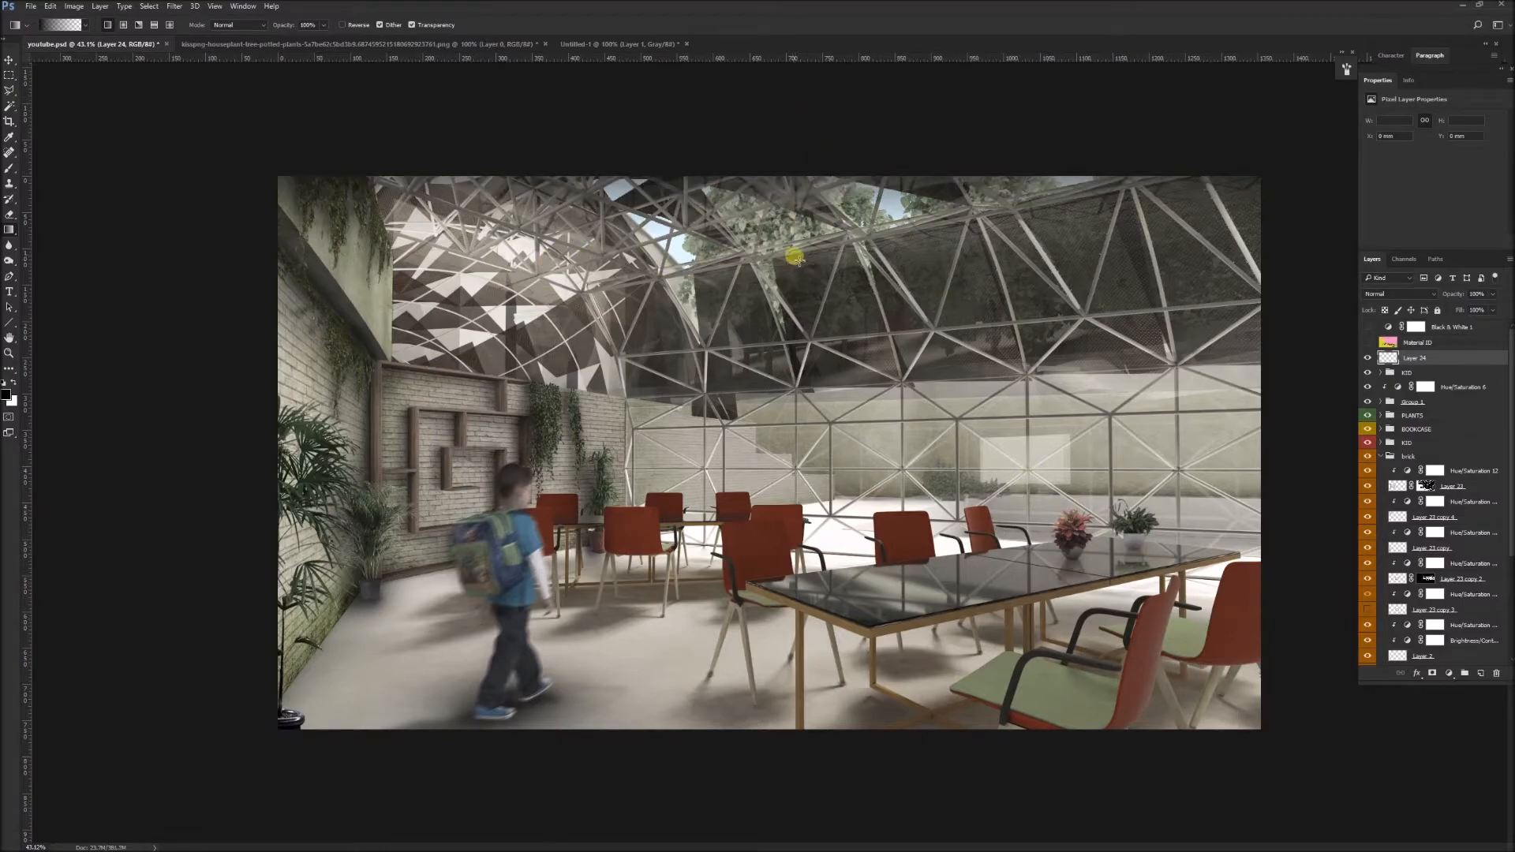
{"action": "left_click_drag", "start_coordinate": [1317, 423], "coordinate": [1140, 425]}
{"action": "left_click_drag", "start_coordinate": [782, 789], "coordinate": [783, 642]}
{"action": "left_click_drag", "start_coordinate": [154, 401], "coordinate": [360, 421]}
{"action": "scroll", "coordinate": [573, 381], "scroll_direction": "down", "scroll_amount": 2}
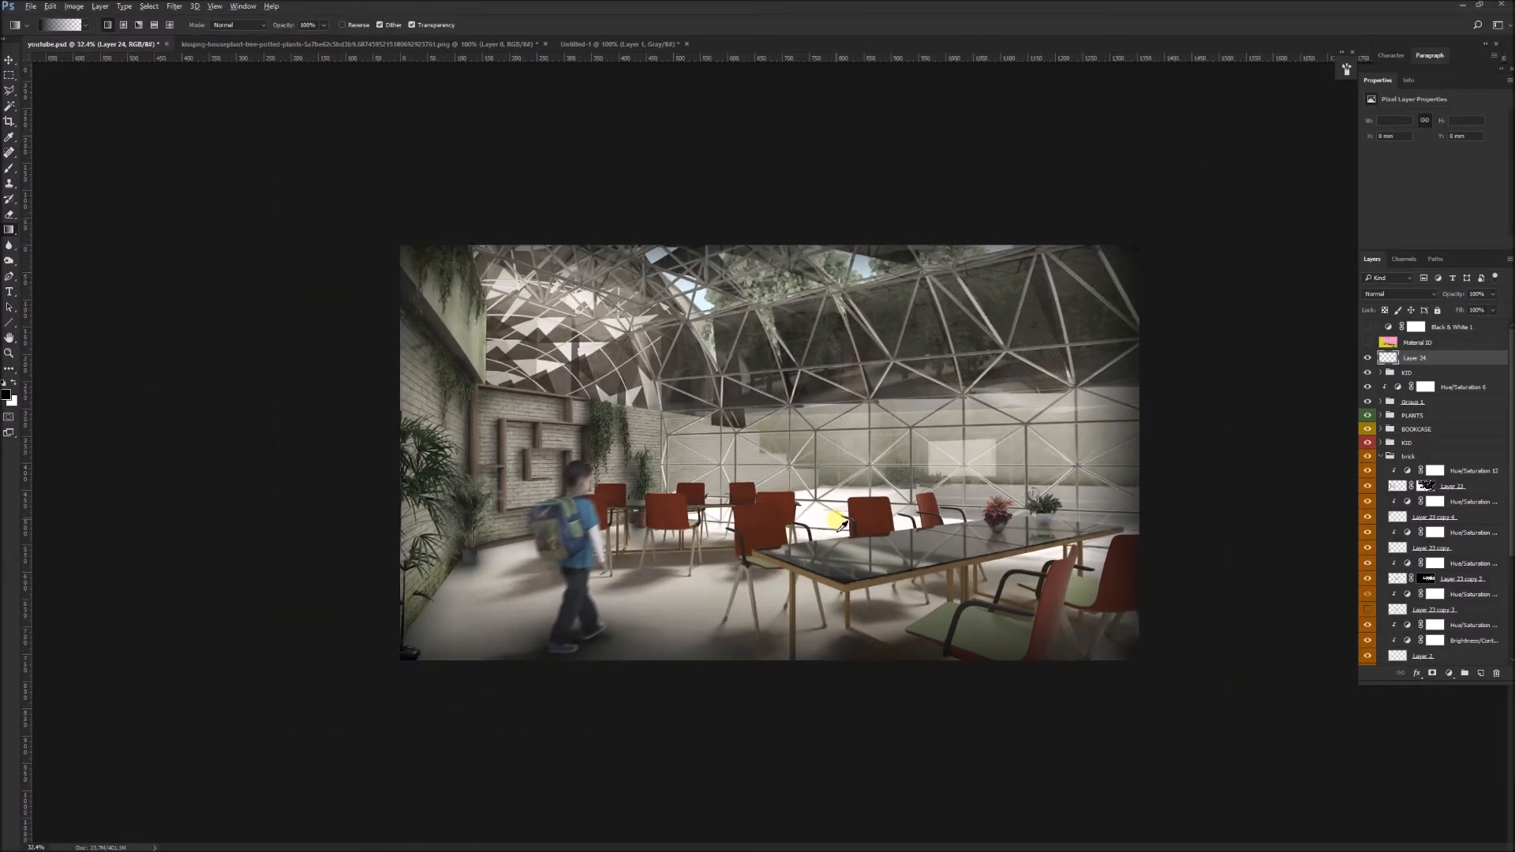
{"action": "scroll", "coordinate": [840, 525], "scroll_direction": "up", "scroll_amount": 1}
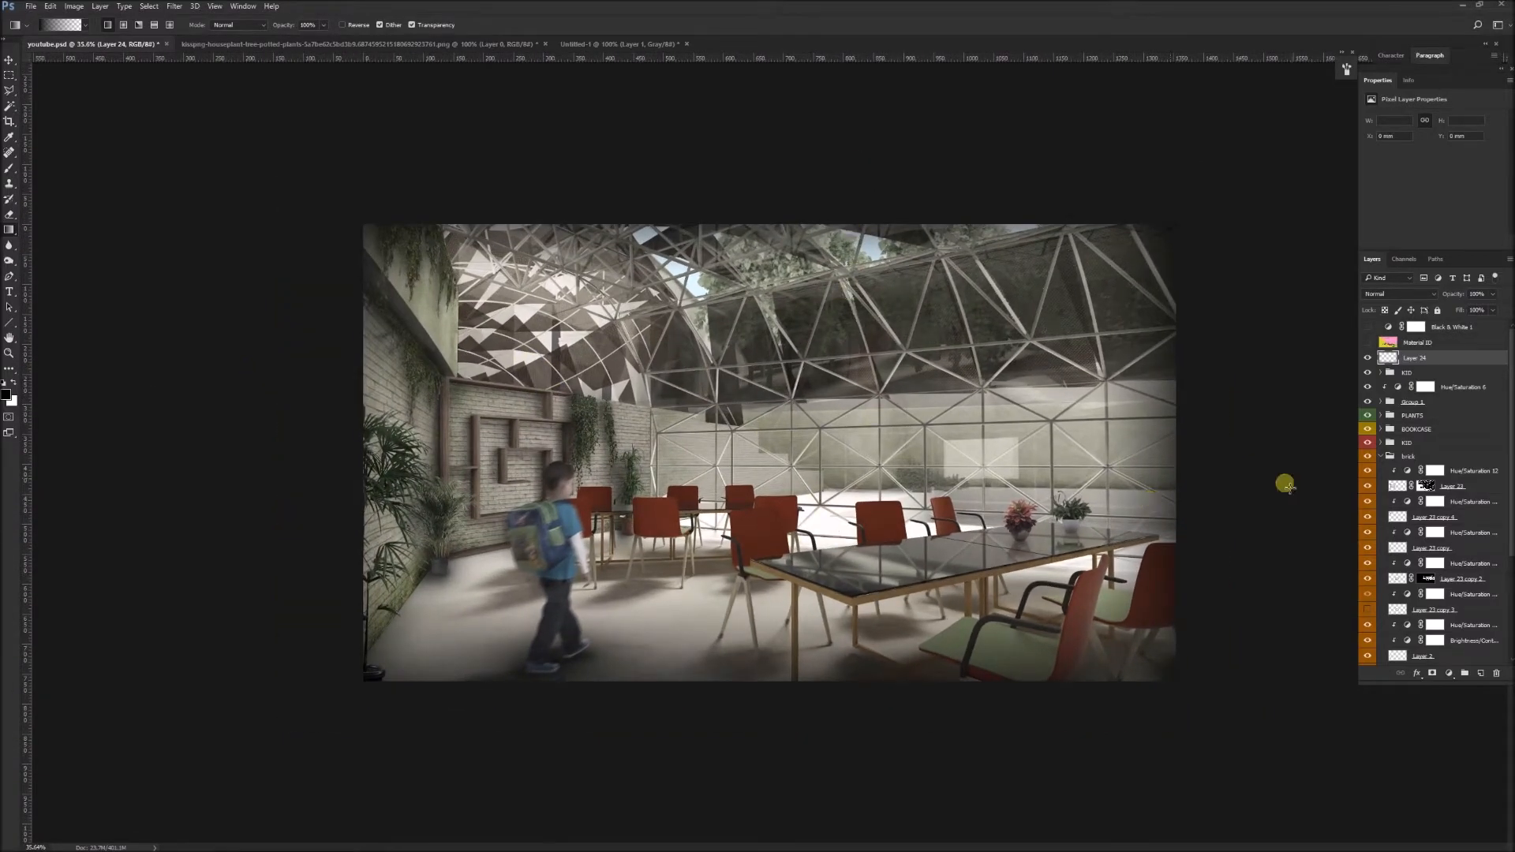
Step: Expand the RENDER group and place a duplicate of the Render layer directly beneath the vignette layer
{"action": "scroll", "coordinate": [1453, 527], "scroll_direction": "down", "scroll_amount": 5}
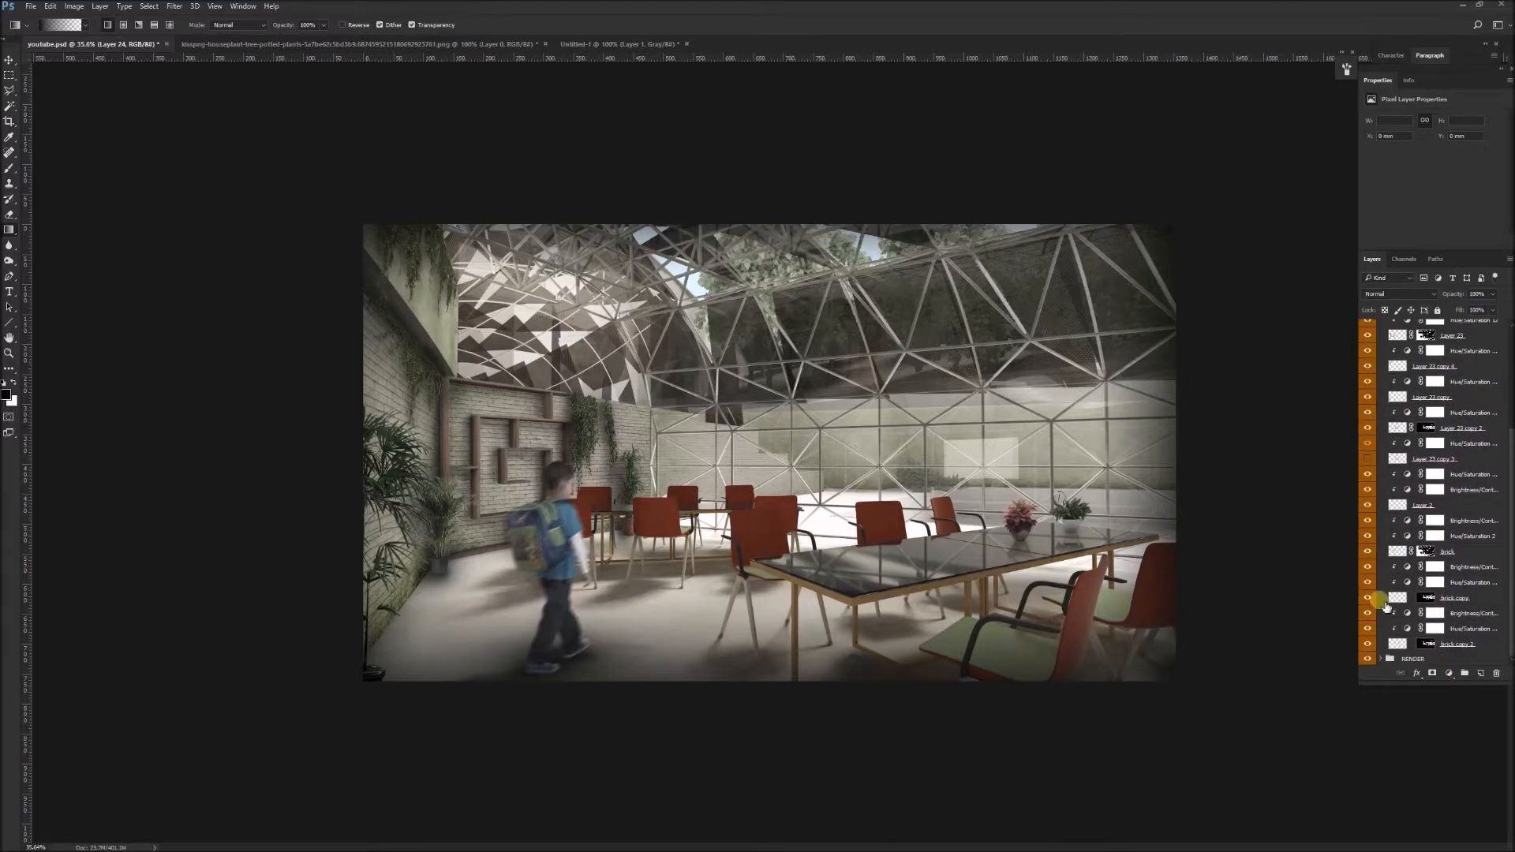
{"action": "left_click", "coordinate": [1386, 660]}
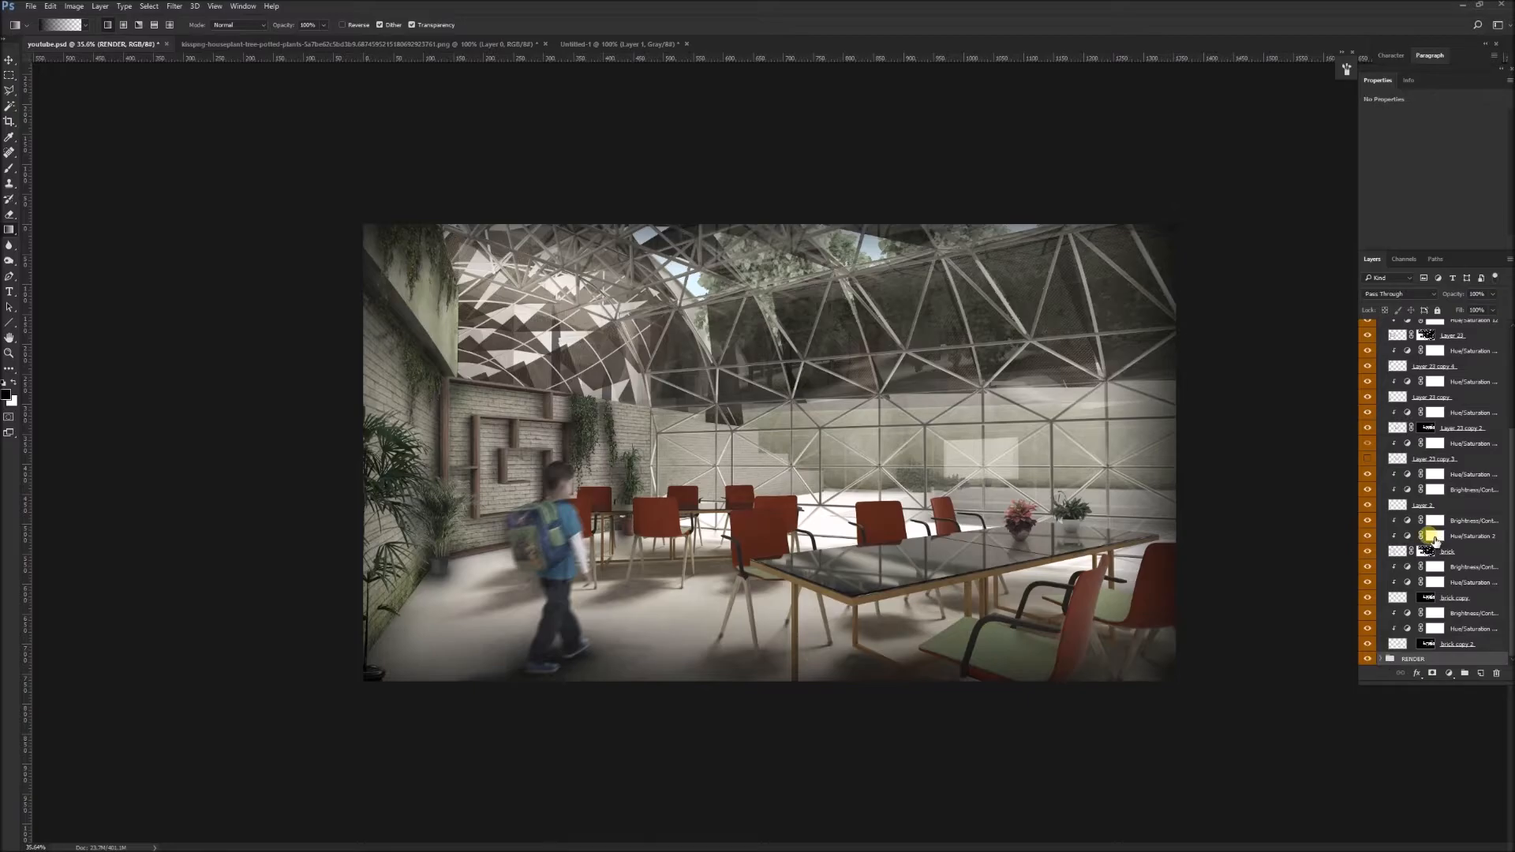
{"action": "left_click", "coordinate": [1383, 659]}
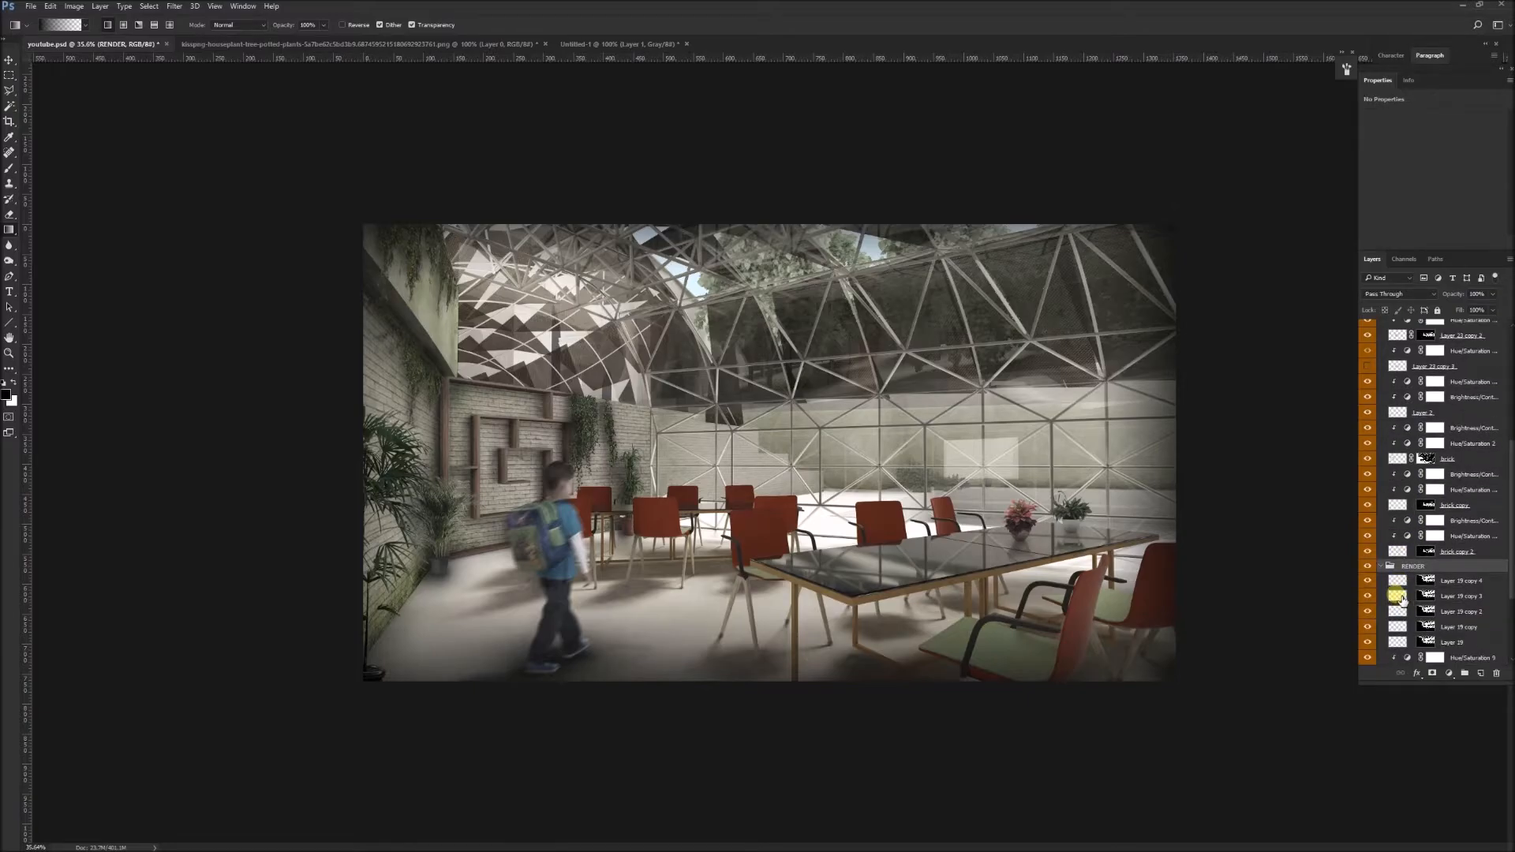
{"action": "scroll", "coordinate": [1400, 599], "scroll_direction": "down", "scroll_amount": 6}
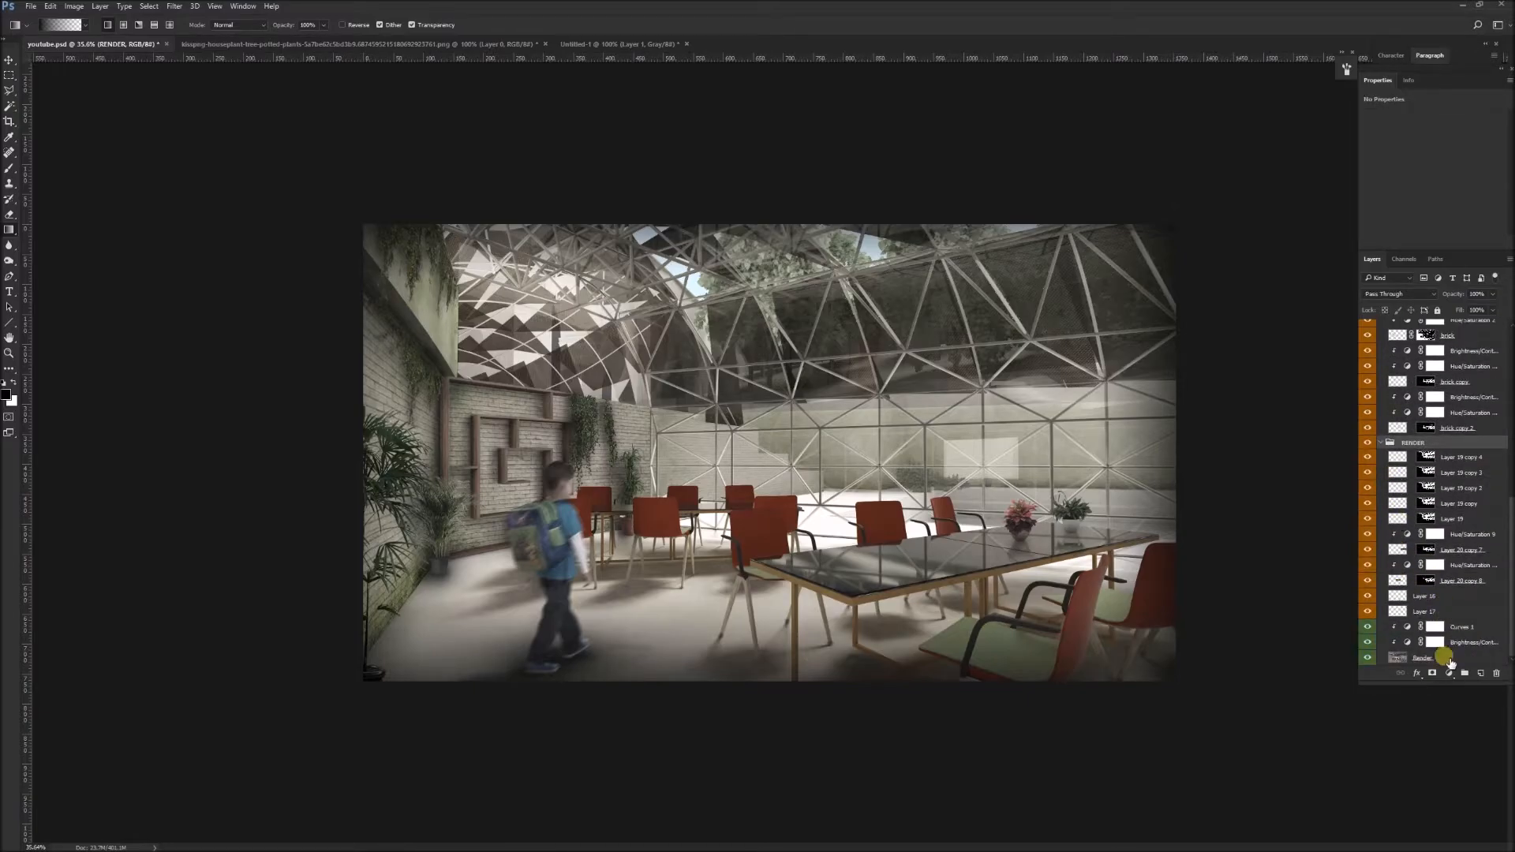
{"action": "left_click", "coordinate": [1446, 659]}
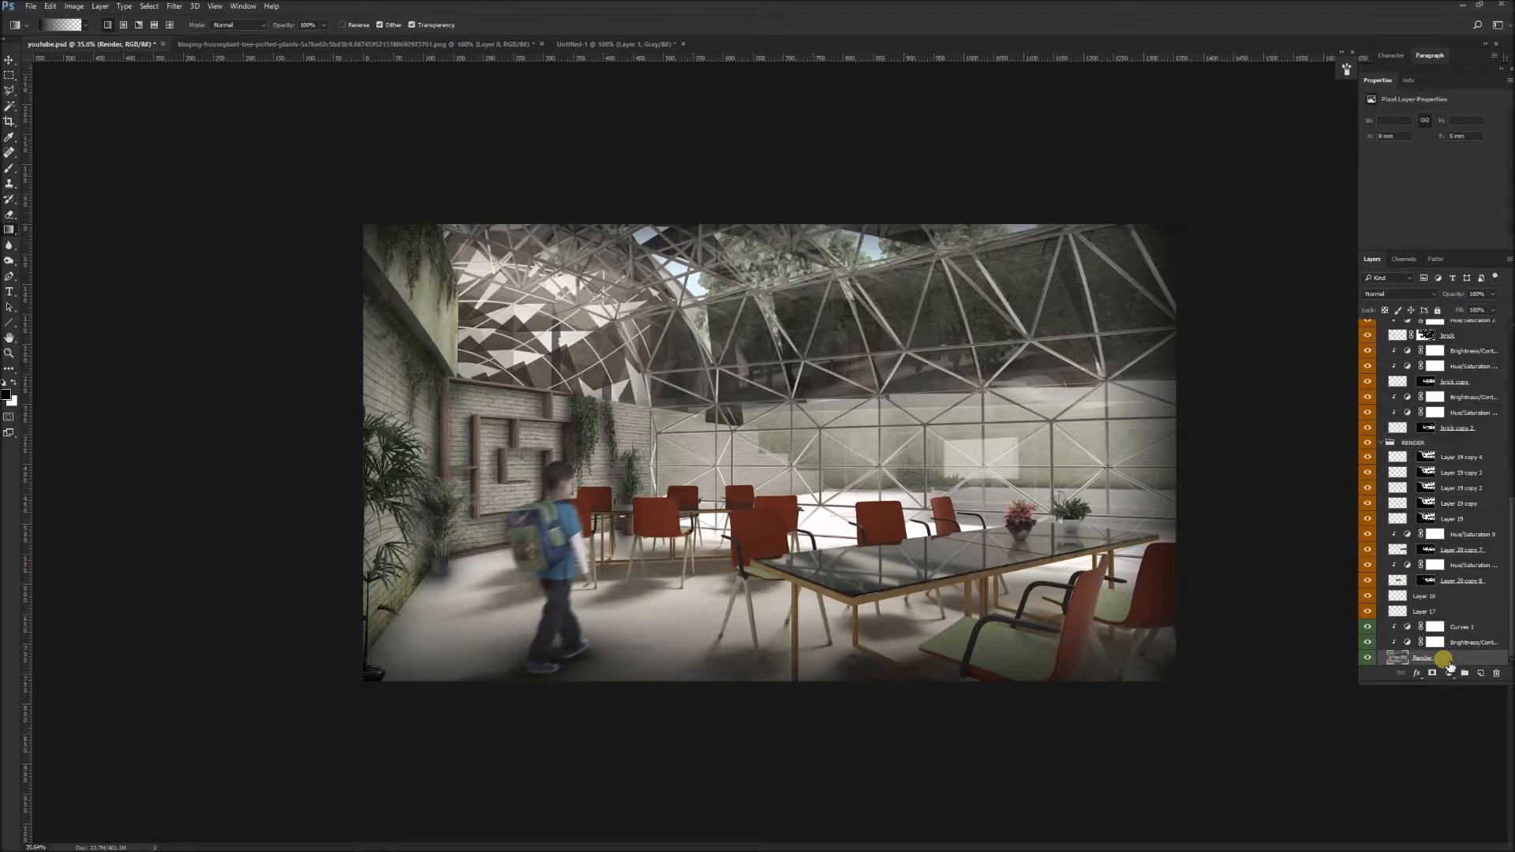
{"action": "left_click_drag", "start_coordinate": [1446, 659], "coordinate": [1441, 384]}
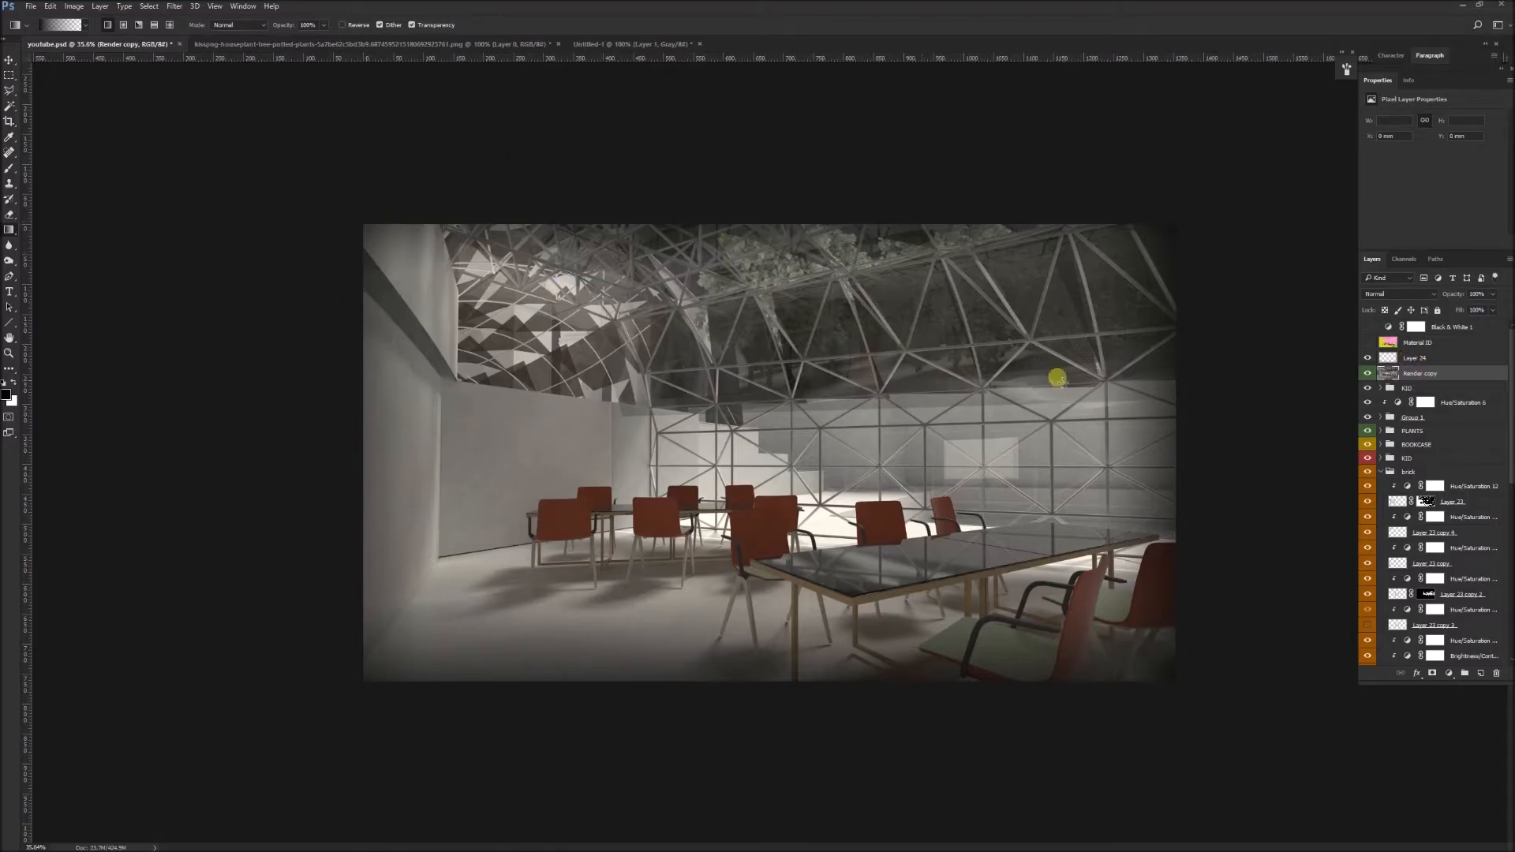
Step: Compare the edited composition with the raw render by repeatedly hiding and showing the duplicated Render layer
{"action": "left_click", "coordinate": [1368, 374]}
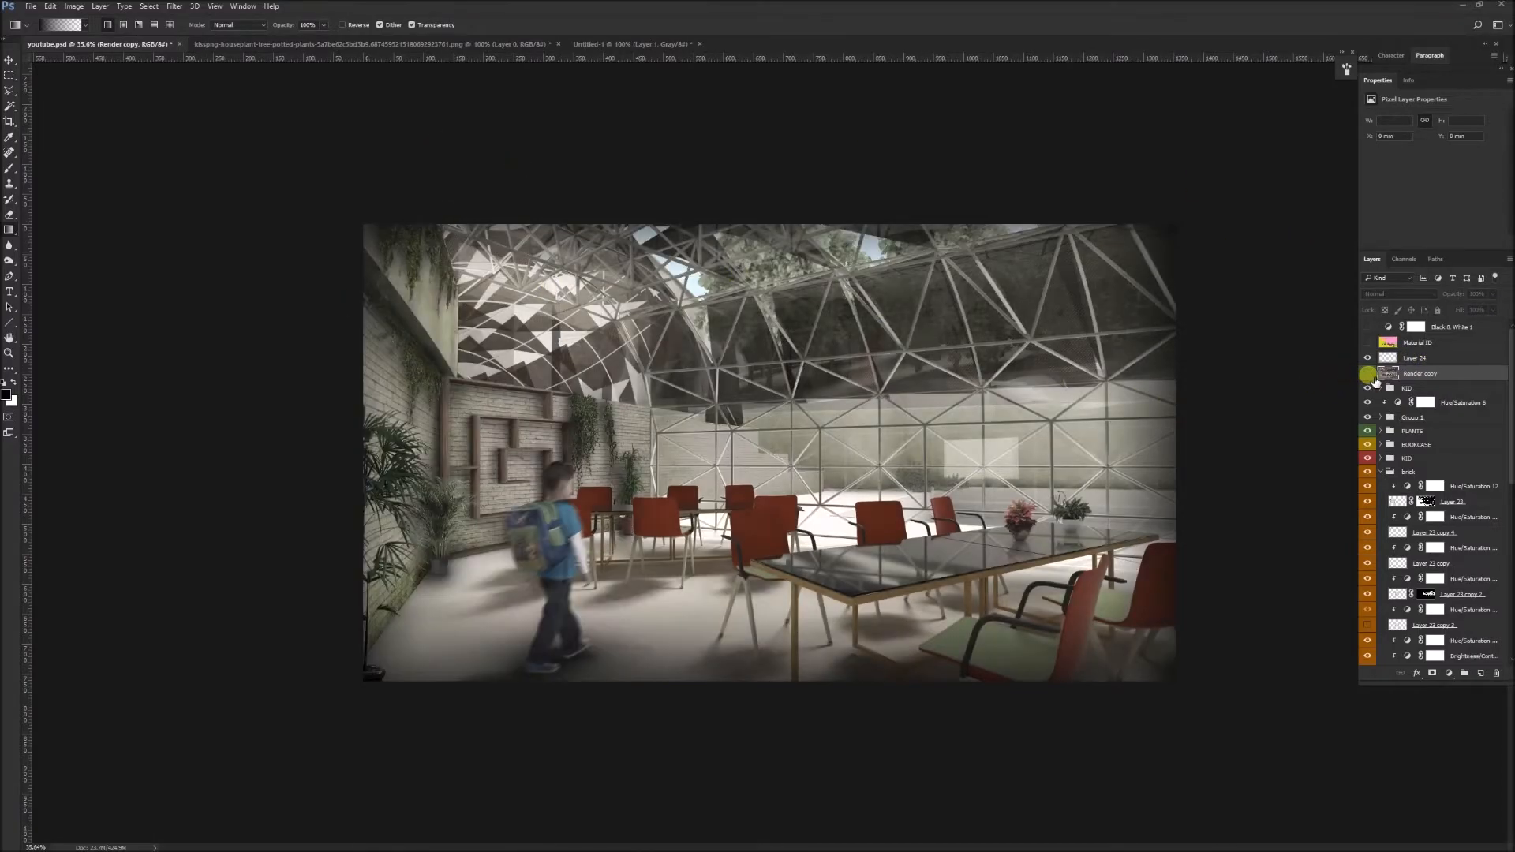
{"action": "left_click", "coordinate": [1369, 374]}
{"action": "left_click", "coordinate": [1368, 374]}
{"action": "left_click", "coordinate": [1369, 374]}
{"action": "left_click", "coordinate": [1368, 374]}
{"action": "left_click", "coordinate": [1368, 374]}
{"action": "left_click", "coordinate": [1368, 374]}
{"action": "left_click", "coordinate": [1369, 374]}
{"action": "left_click", "coordinate": [1368, 374]}
{"action": "left_click", "coordinate": [1368, 374]}
{"action": "left_click", "coordinate": [1368, 374]}
{"action": "left_click", "coordinate": [1368, 374]}
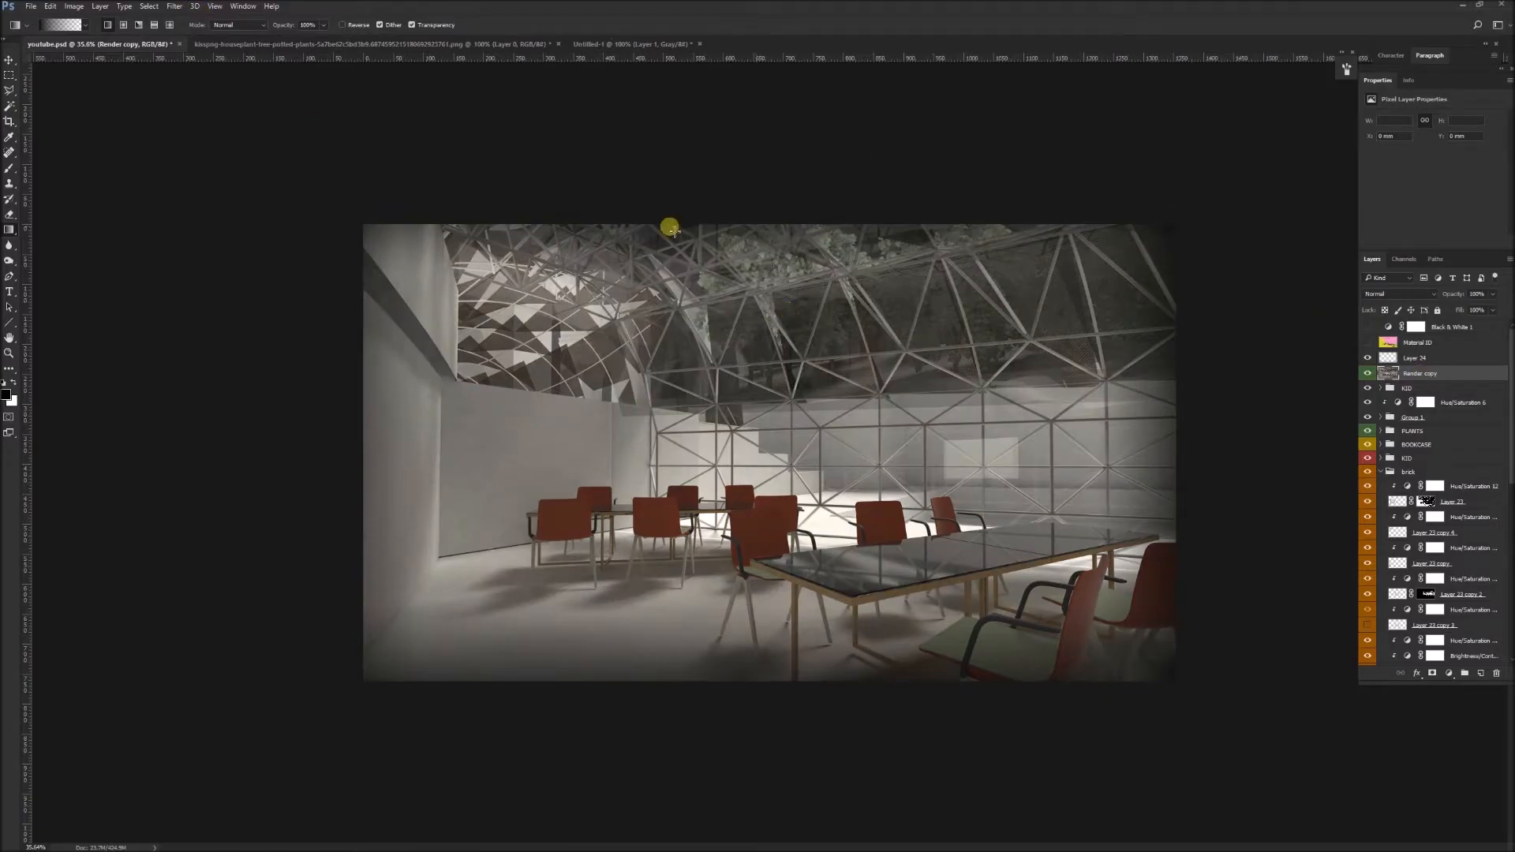
Step: Apply a Gaussian Blur with a radius of about 6 pixels to the duplicated Render layer
{"action": "left_click", "coordinate": [174, 7]}
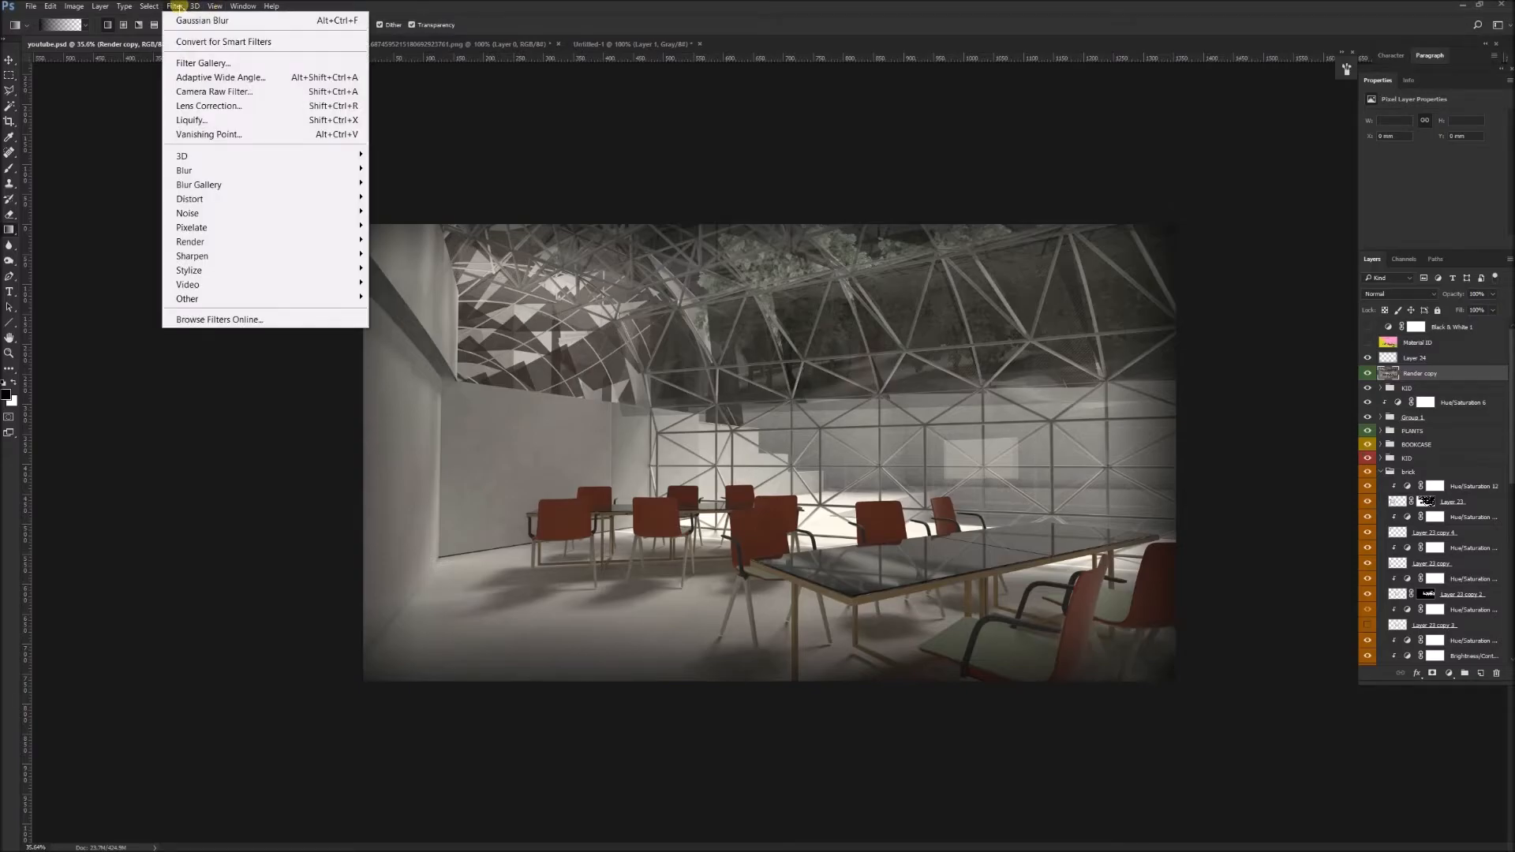
{"action": "mouse_move", "coordinate": [247, 171]}
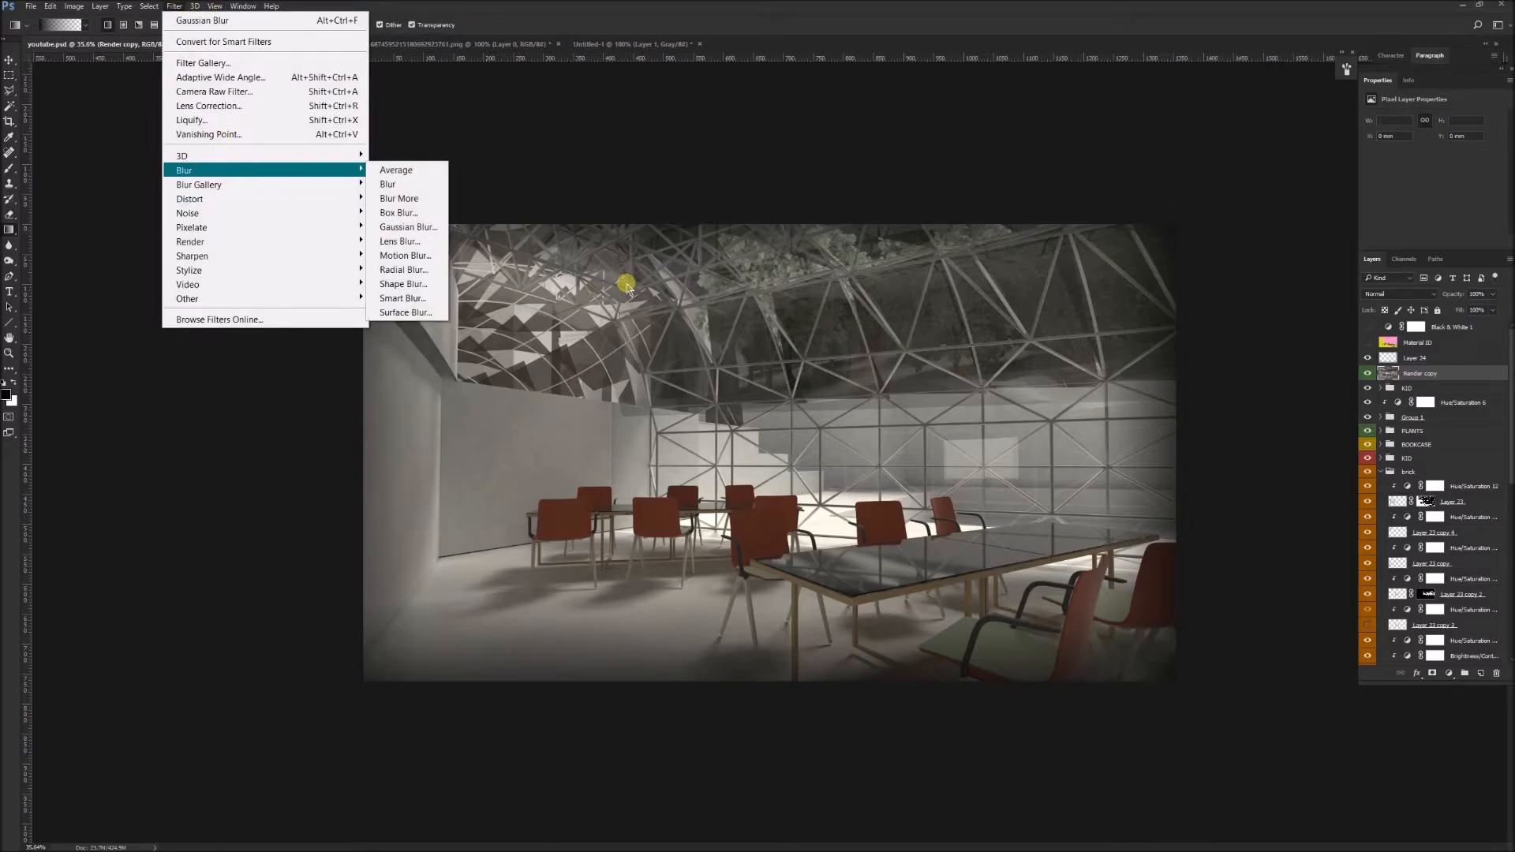
{"action": "left_click", "coordinate": [406, 227]}
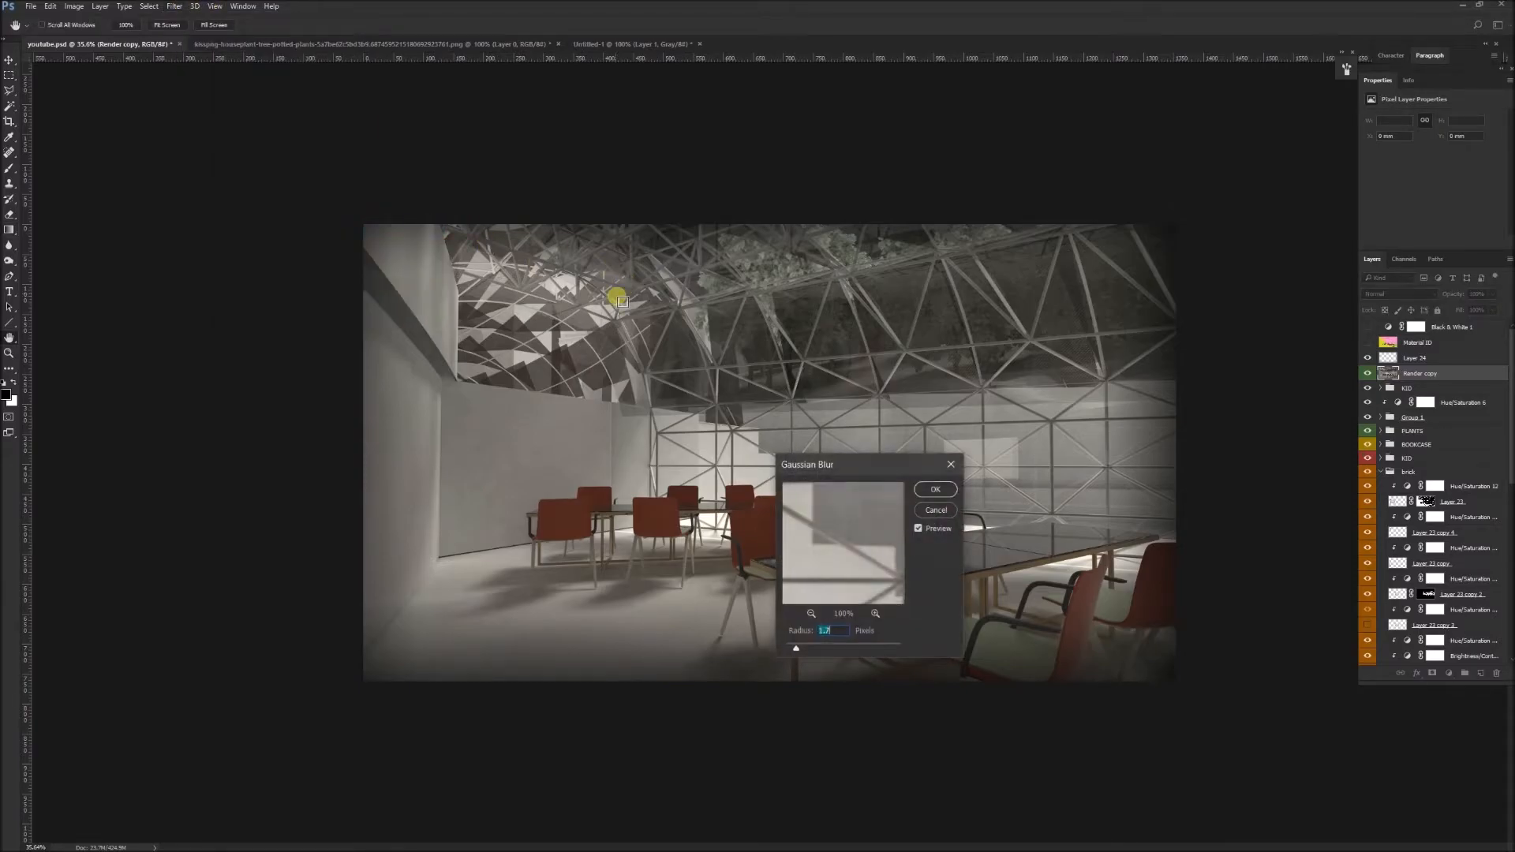
{"action": "left_click_drag", "start_coordinate": [796, 648], "coordinate": [809, 646]}
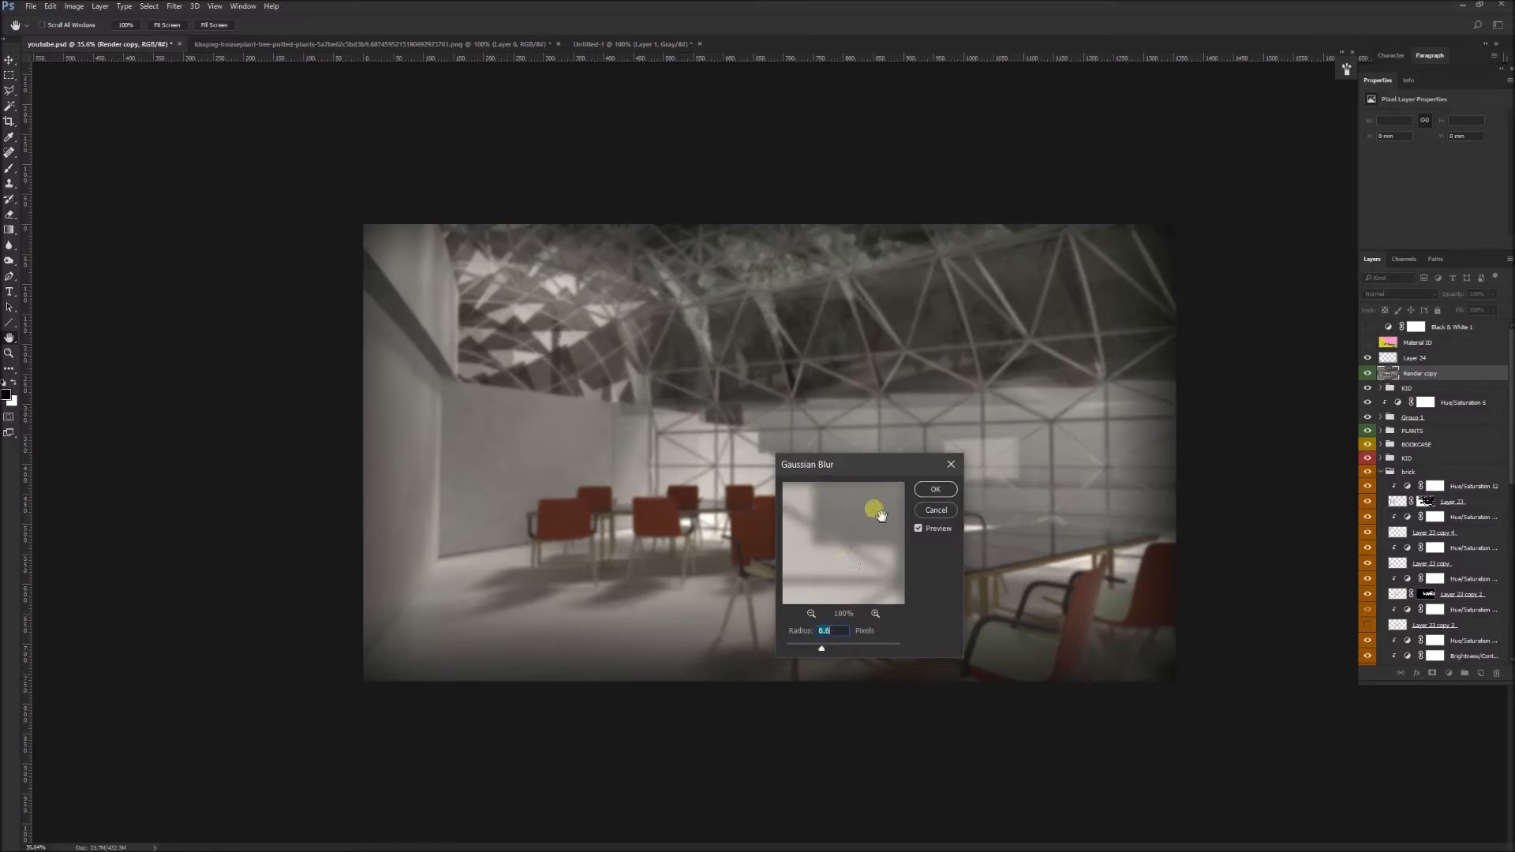
{"action": "left_click", "coordinate": [936, 489]}
Step: Set the blurred render copy's blend mode to Screen and its opacity to about 79%
{"action": "left_click", "coordinate": [1408, 294]}
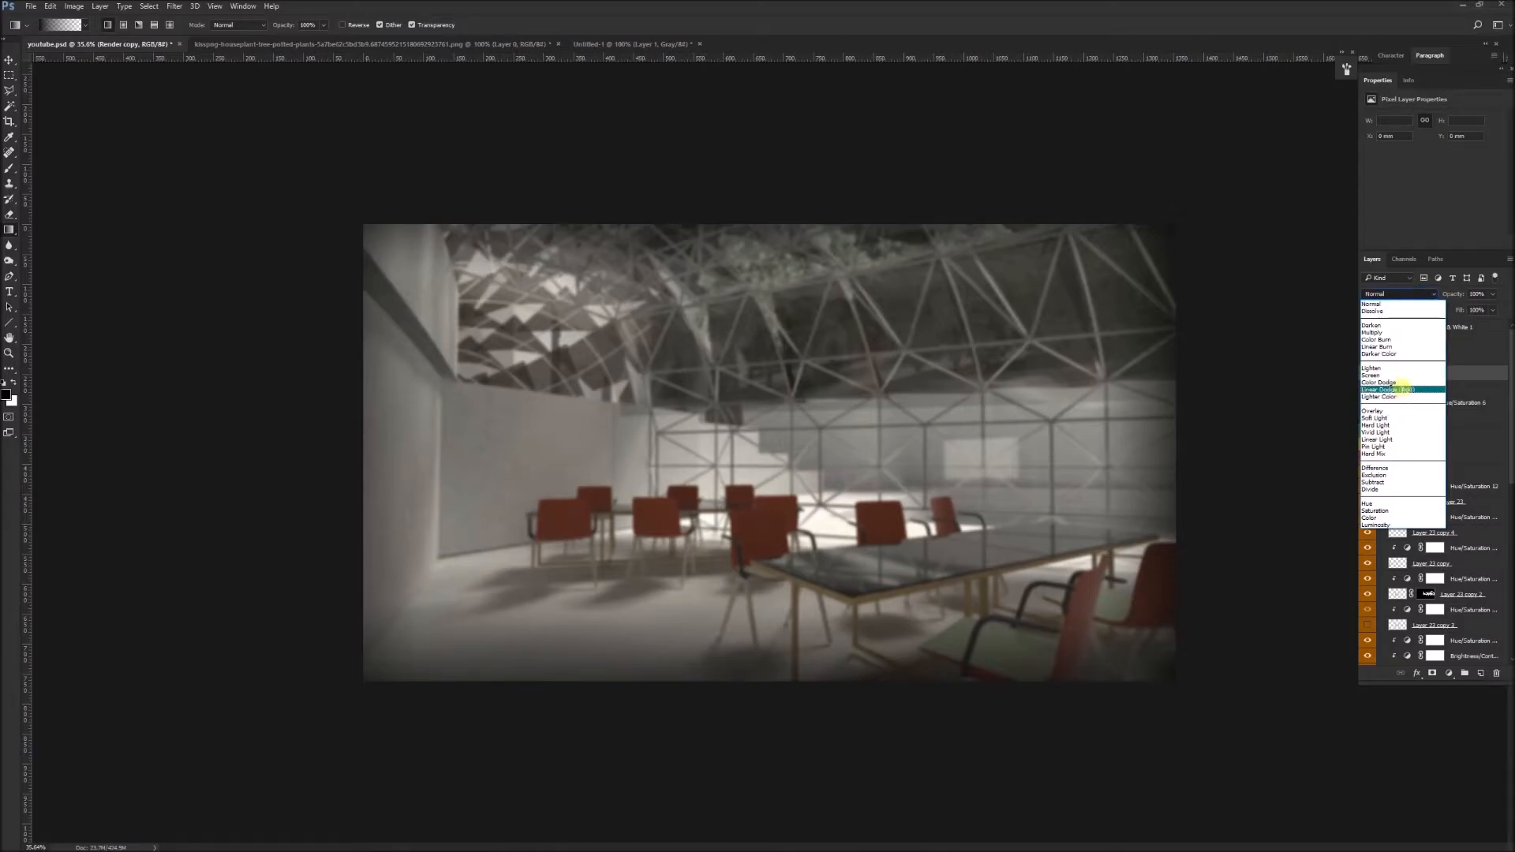
{"action": "left_click", "coordinate": [1405, 375]}
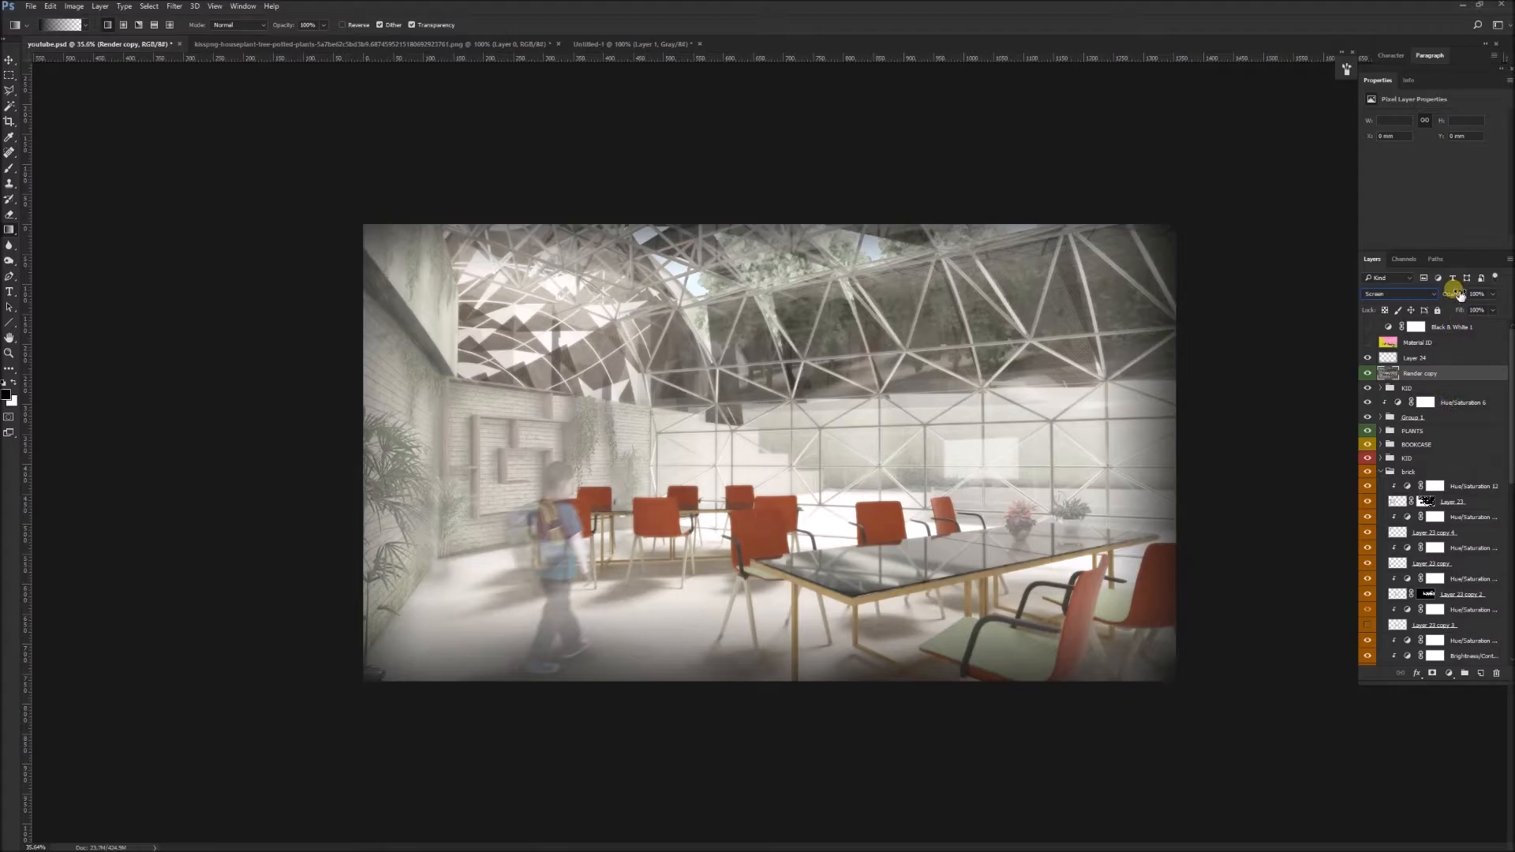
{"action": "left_click_drag", "start_coordinate": [1452, 294], "coordinate": [1438, 297]}
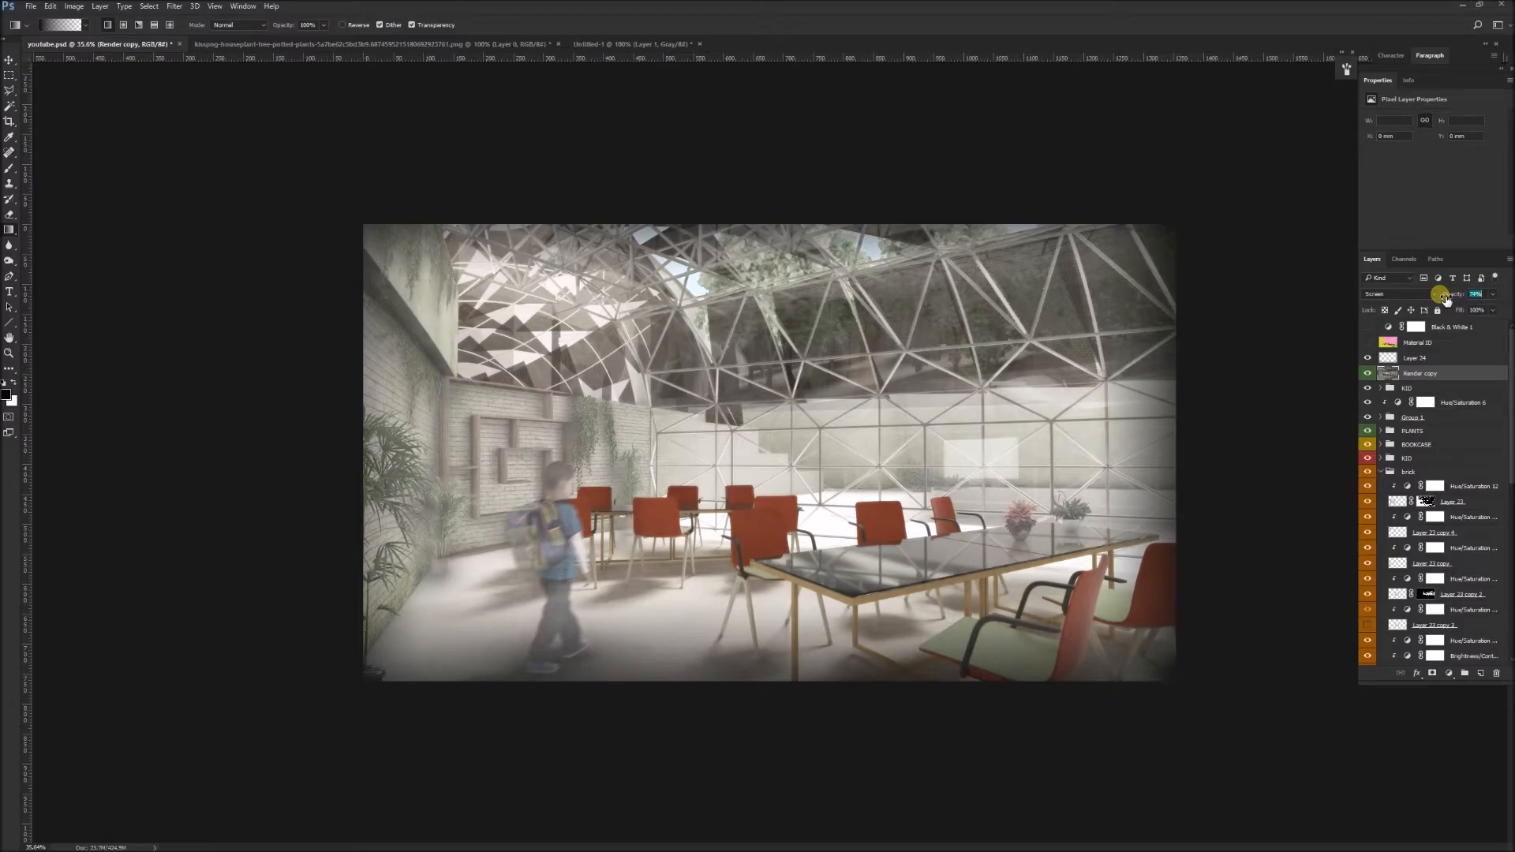
Step: Add a layer mask to the render copy and brush black across the plants, boy and middle of the scene to hide the glow there
{"action": "left_click", "coordinate": [1432, 673]}
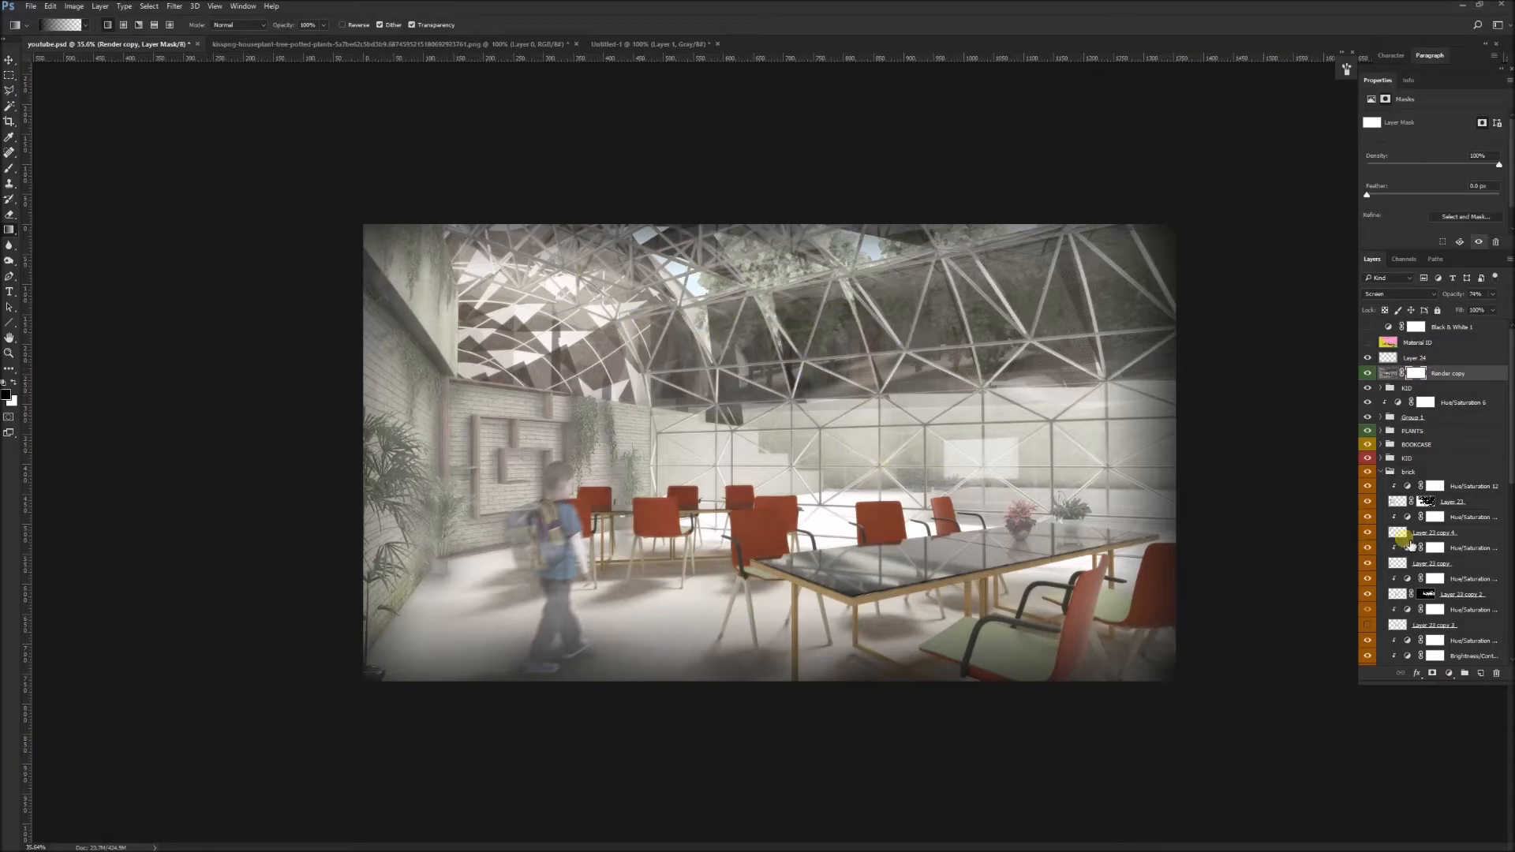
{"action": "key", "text": "b"}
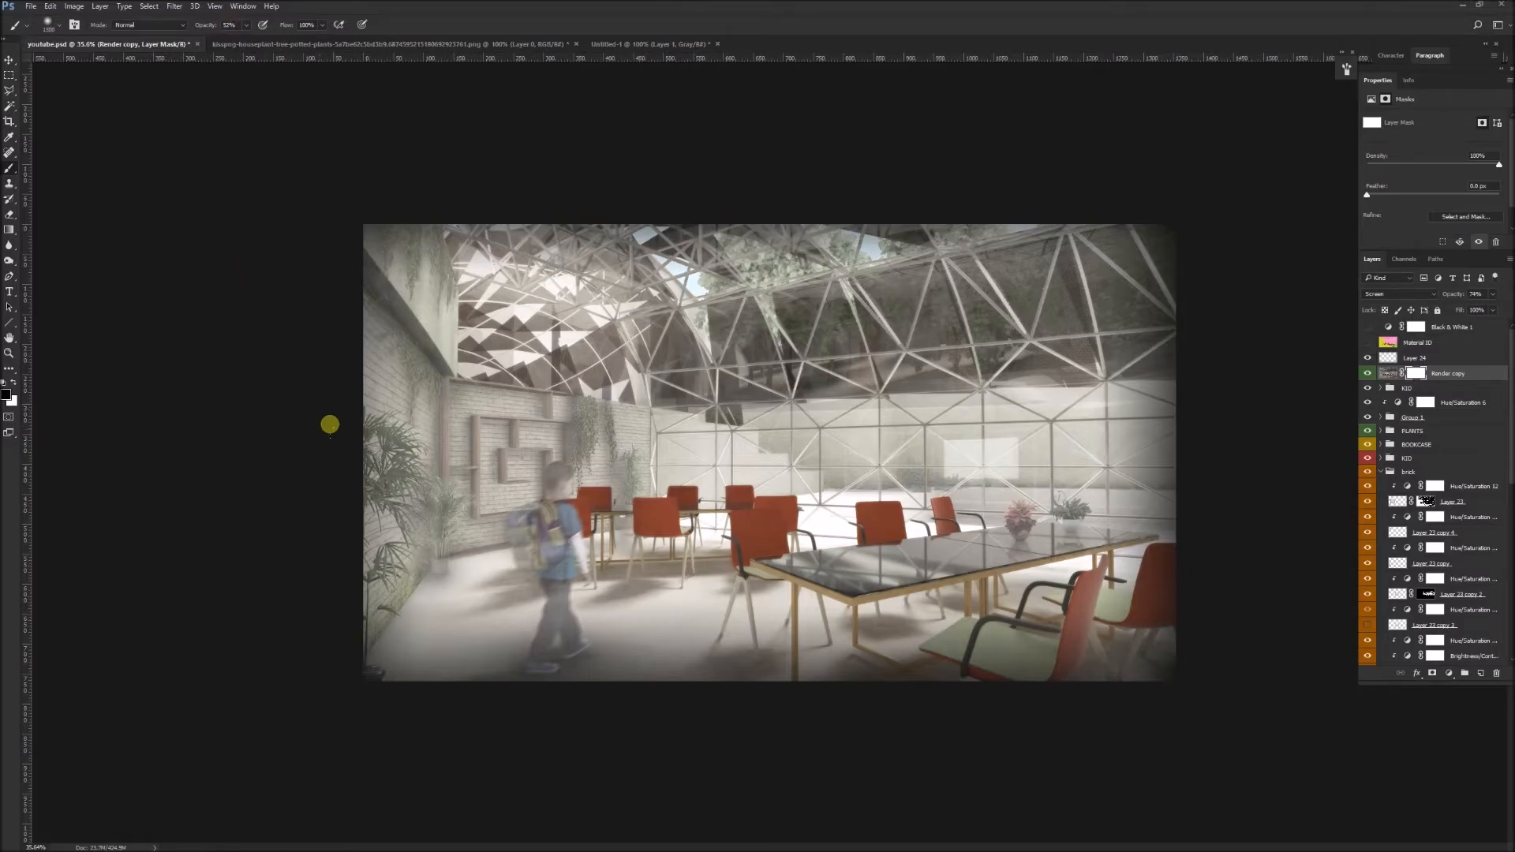
{"action": "left_click", "coordinate": [438, 558]}
{"action": "left_click", "coordinate": [436, 513]}
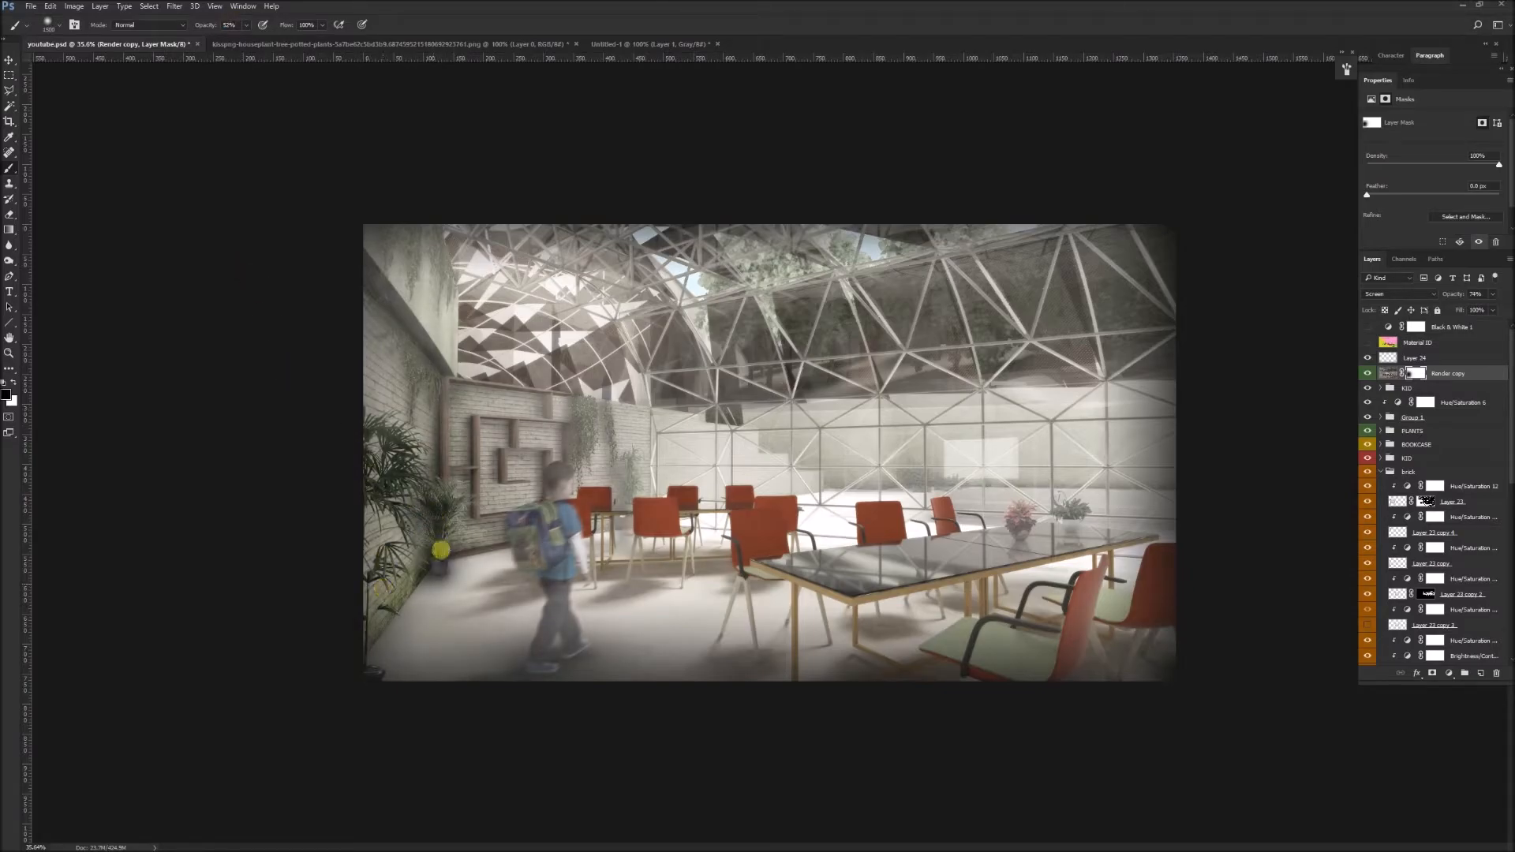
{"action": "mouse_move", "coordinate": [475, 485]}
{"action": "left_mouse_down"}
{"action": "mouse_move", "coordinate": [843, 497]}
{"action": "mouse_move", "coordinate": [935, 482]}
{"action": "mouse_move", "coordinate": [786, 478]}
{"action": "left_mouse_up"}
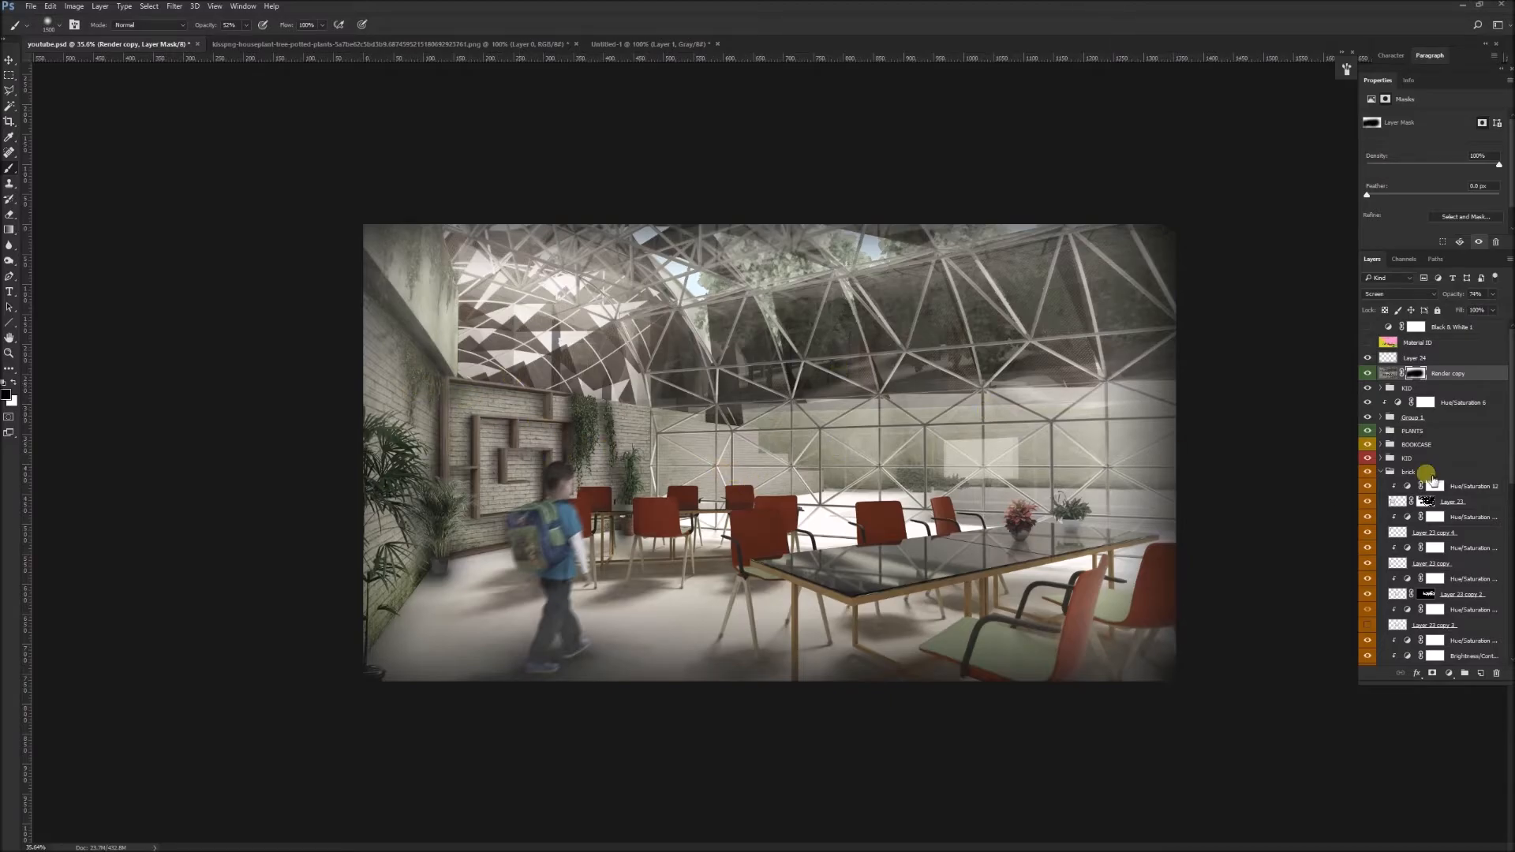
Step: Check the masked glow's effect on the scene by repeatedly hiding and showing the render copy
{"action": "left_click", "coordinate": [1369, 374]}
{"action": "left_click", "coordinate": [1369, 374]}
{"action": "left_click", "coordinate": [1369, 374]}
{"action": "left_click", "coordinate": [1369, 374]}
{"action": "left_click", "coordinate": [1369, 375]}
{"action": "left_click", "coordinate": [1369, 375]}
{"action": "left_click", "coordinate": [1369, 374]}
{"action": "left_click", "coordinate": [1369, 374]}
Step: Add a new empty layer above the render copy and set up a white brush at 100% opacity
{"action": "left_click", "coordinate": [1482, 673]}
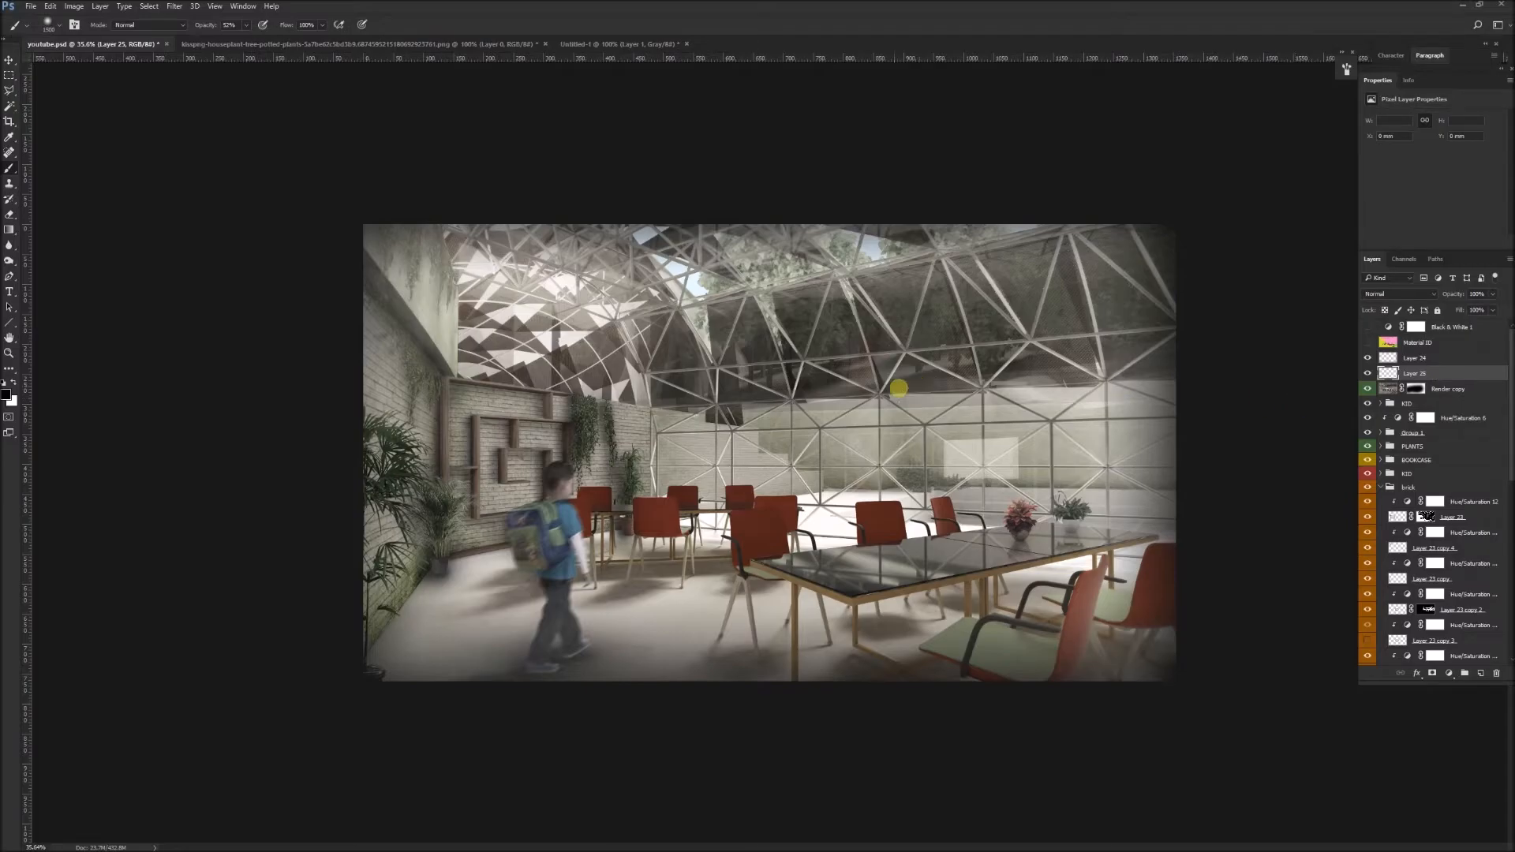
{"action": "left_click", "coordinate": [15, 382]}
{"action": "left_click", "coordinate": [225, 25]}
{"action": "type", "text": "100"}
{"action": "left_click", "coordinate": [684, 292]}
{"action": "left_click", "coordinate": [683, 293]}
{"action": "left_click", "coordinate": [679, 294]}
{"action": "key", "text": "ctrl+alt+z"}
{"action": "key", "text": "ctrl+alt+z"}
{"action": "key", "text": "ctrl+alt+z"}
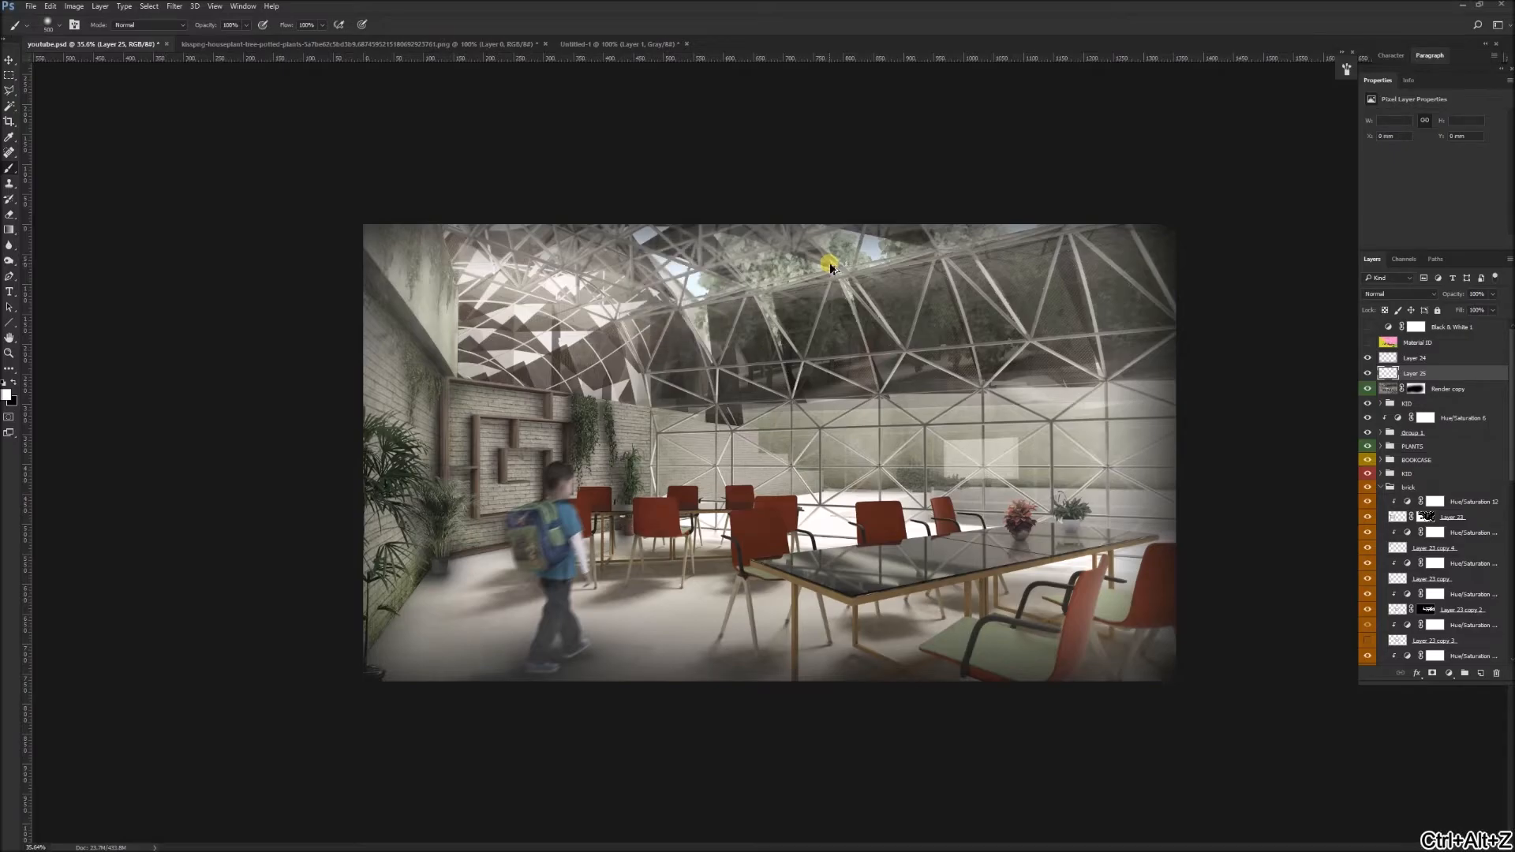
Step: Stamp white dots of varying sizes along the dome's upper sky openings with a hard round brush
{"action": "left_click", "coordinate": [58, 25]}
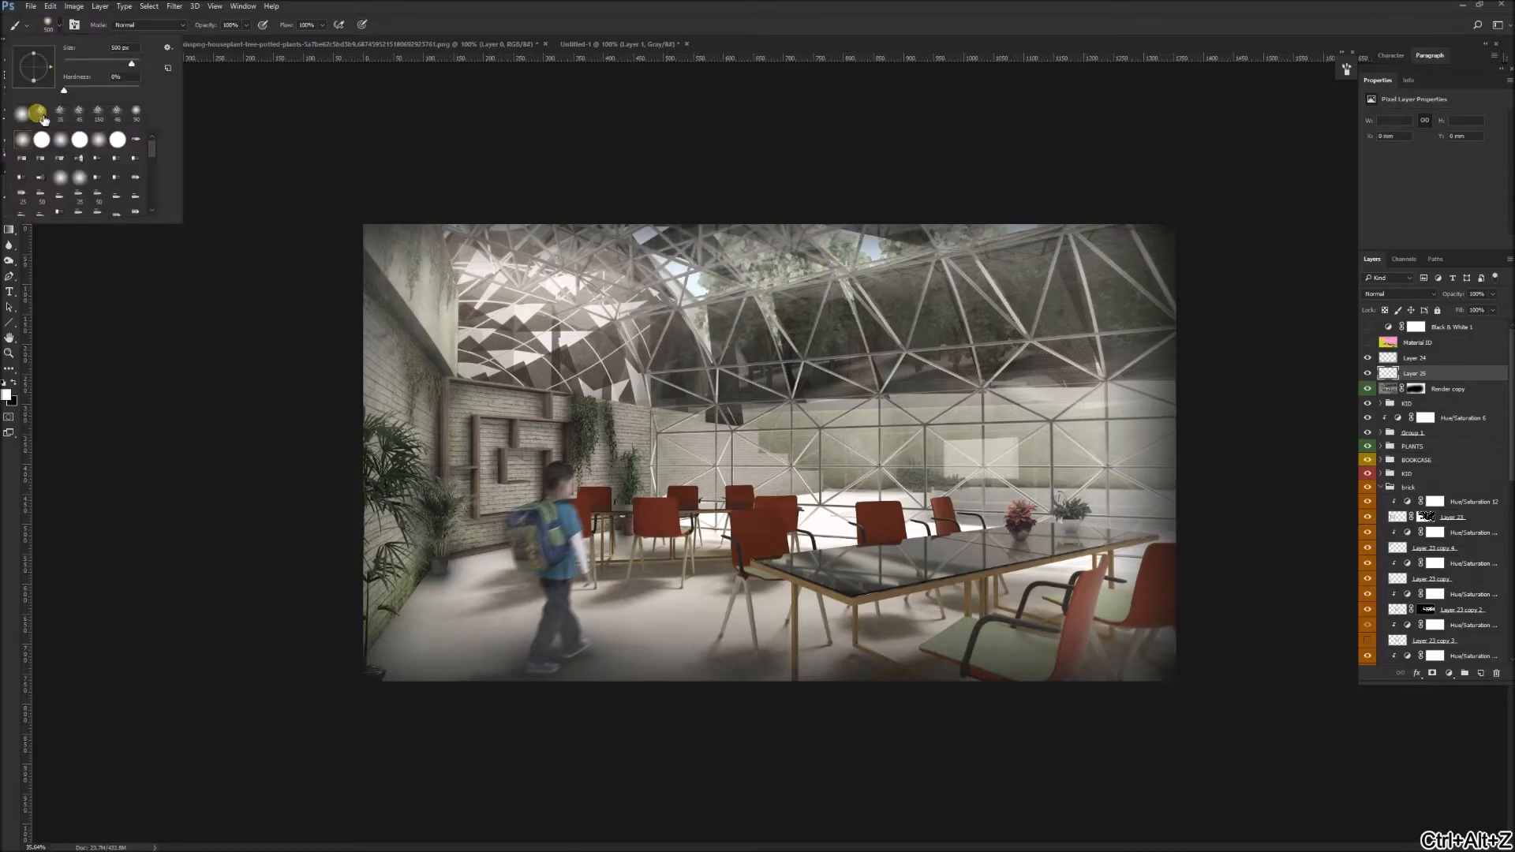
{"action": "left_click", "coordinate": [45, 140]}
{"action": "left_click", "coordinate": [211, 315]}
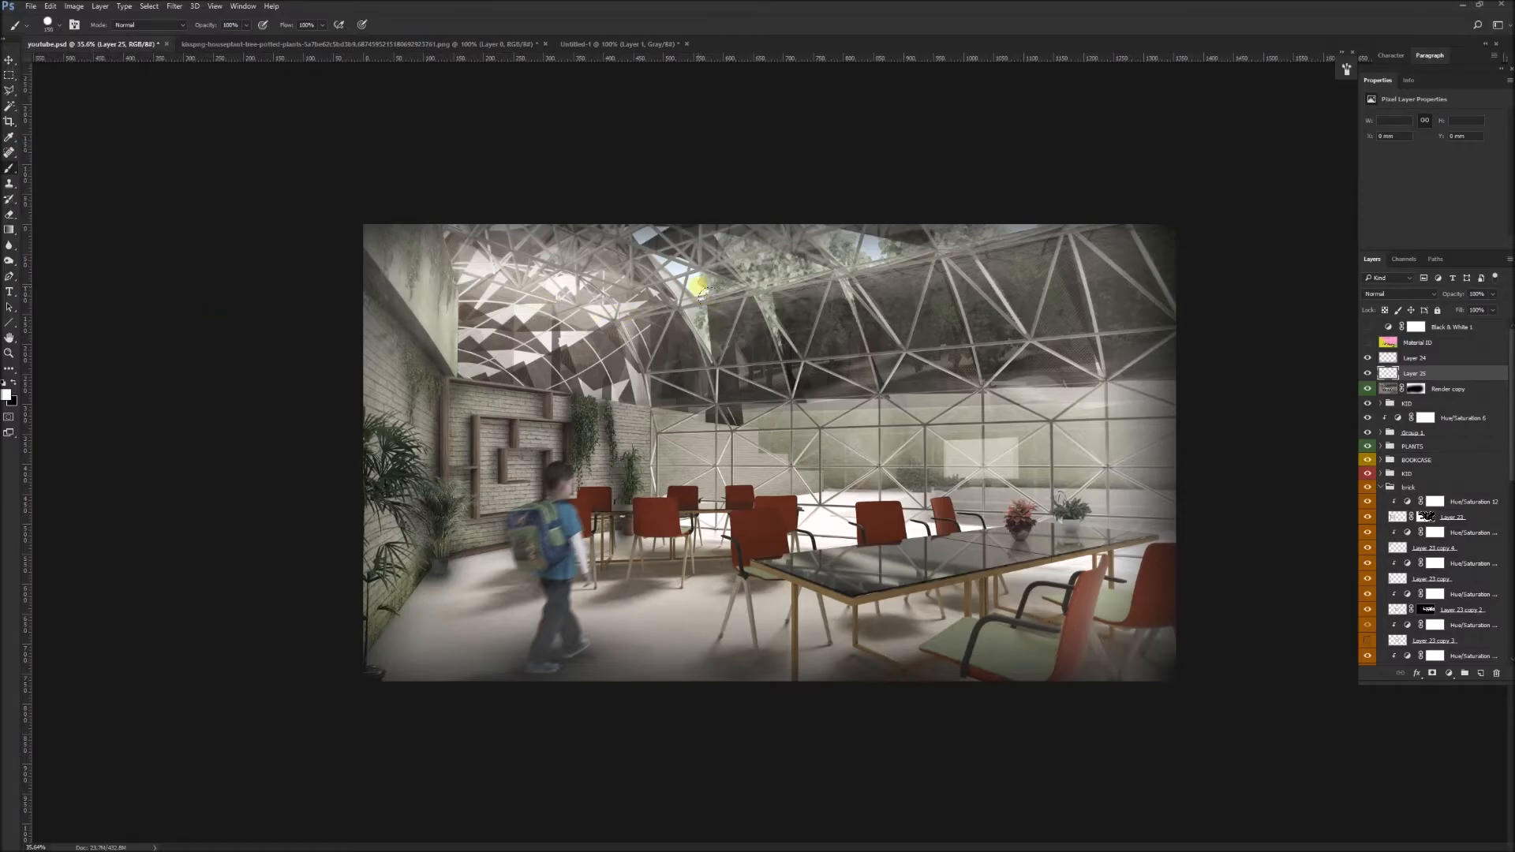
{"action": "left_click", "coordinate": [700, 289]}
{"action": "left_click", "coordinate": [657, 257]}
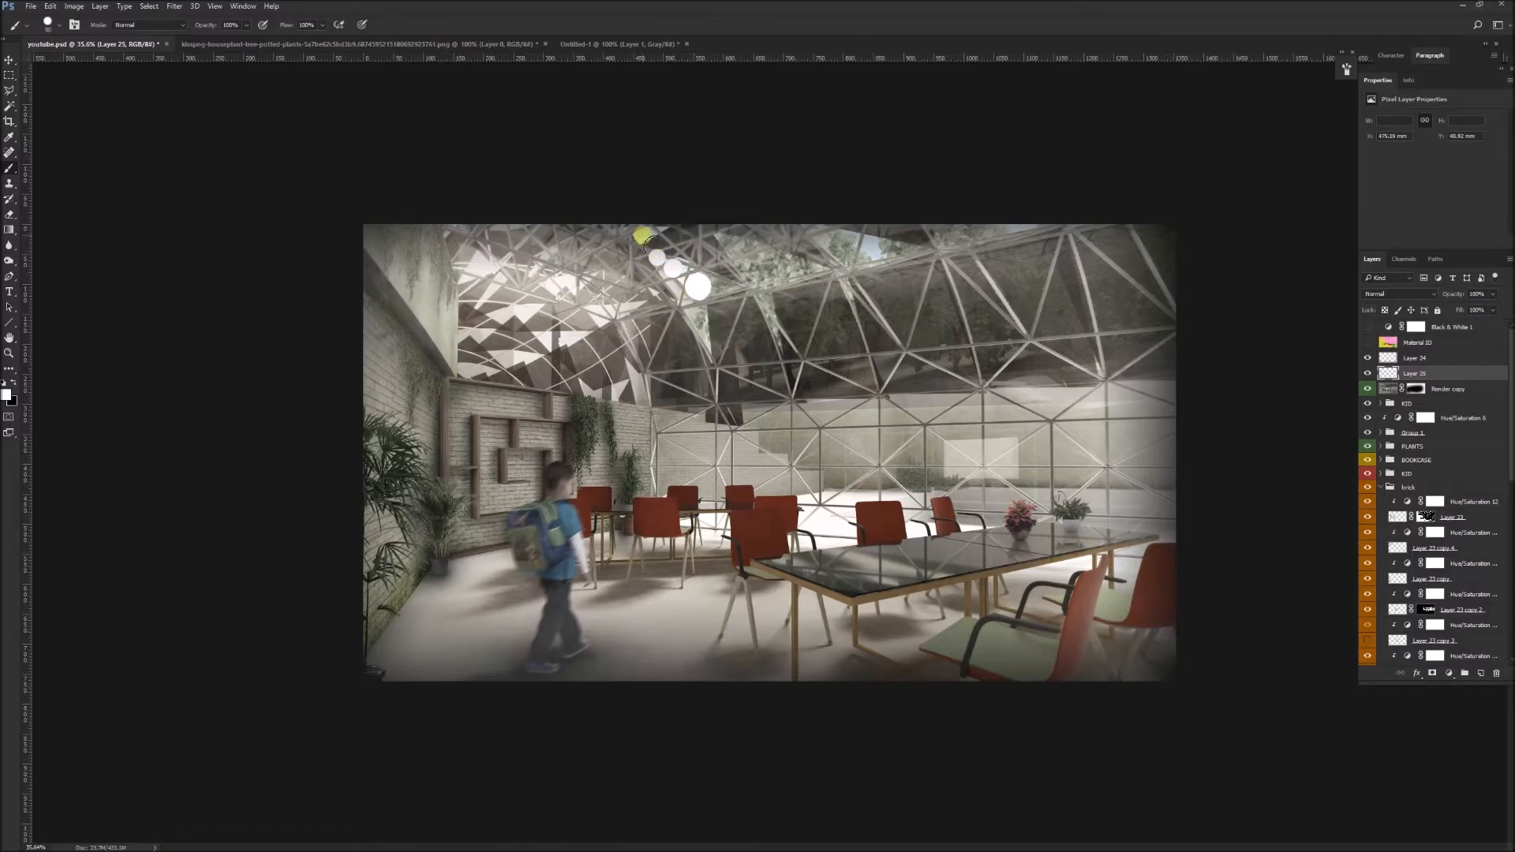
{"action": "left_click", "coordinate": [863, 251]}
{"action": "left_click", "coordinate": [848, 240]}
{"action": "left_click", "coordinate": [1017, 235]}
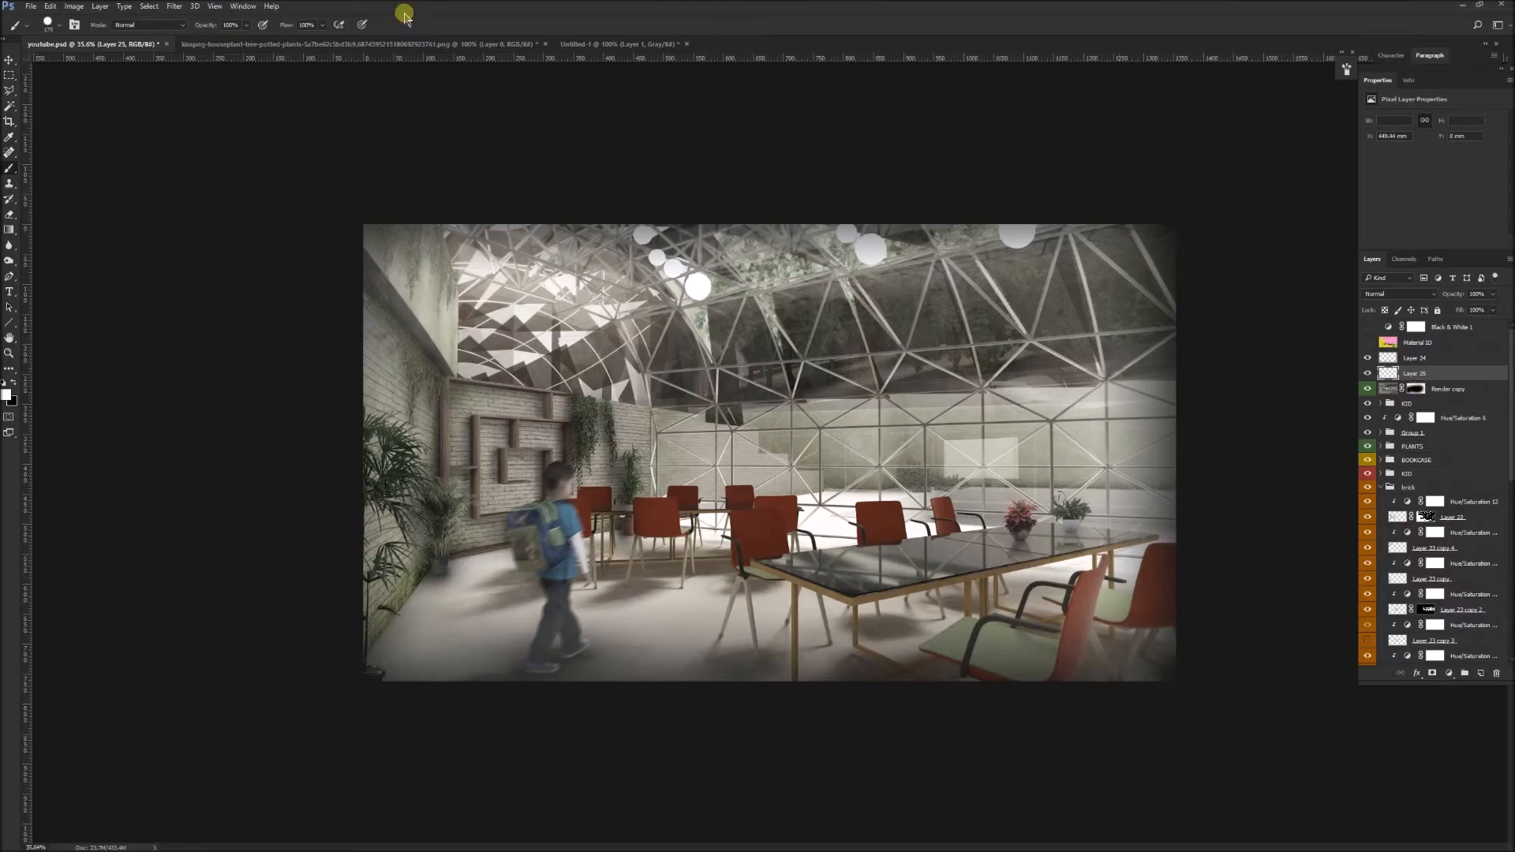
Step: Apply a Radial Blur to the white dots using the Zoom method, an amount of about 56 and a repositioned blur centre
{"action": "left_click", "coordinate": [174, 6]}
{"action": "left_click", "coordinate": [234, 172]}
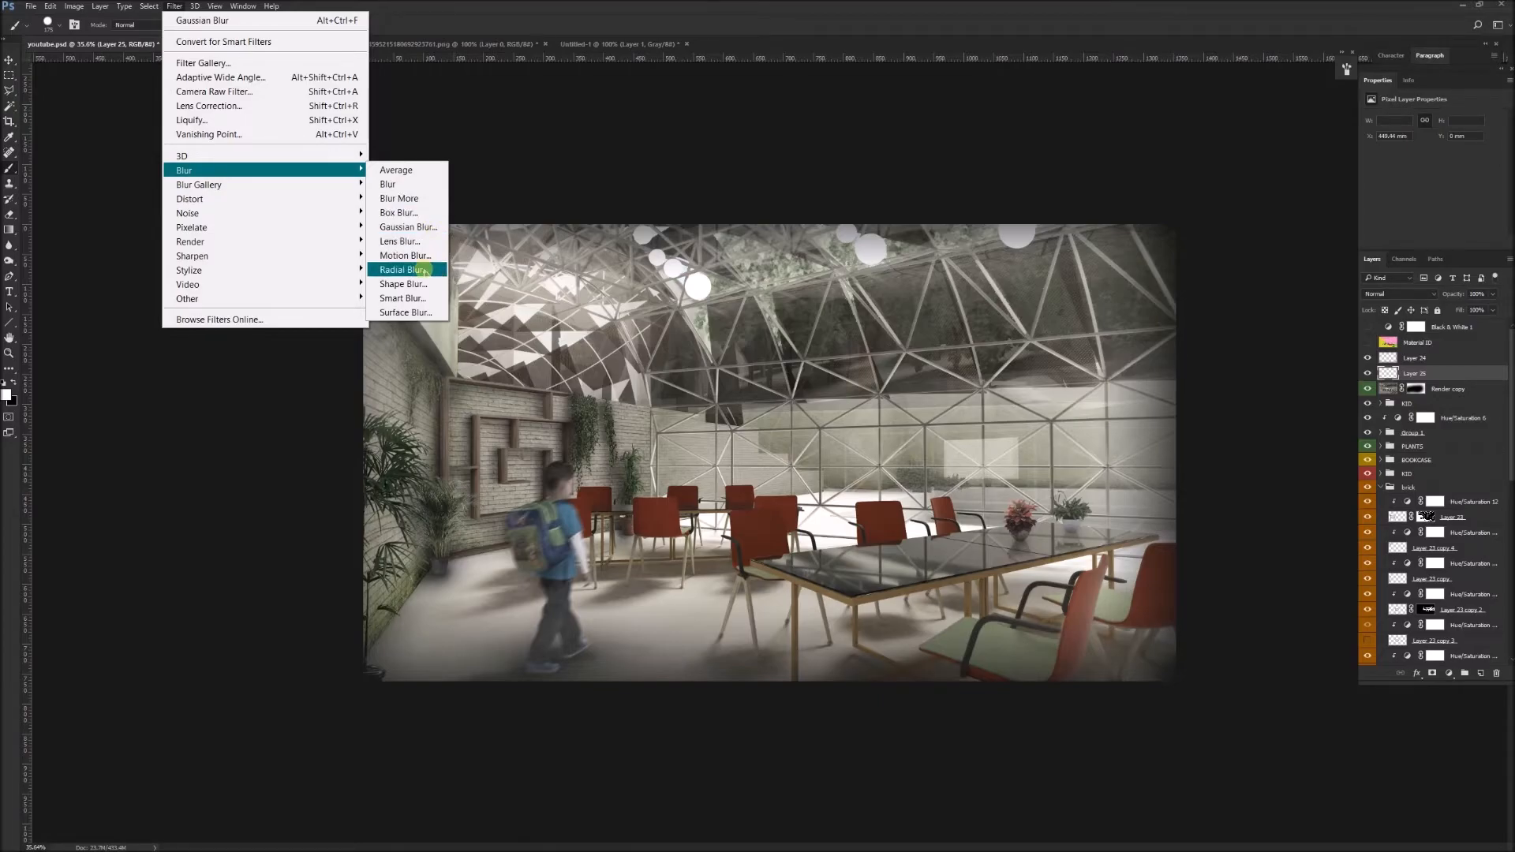
{"action": "left_click", "coordinate": [425, 271]}
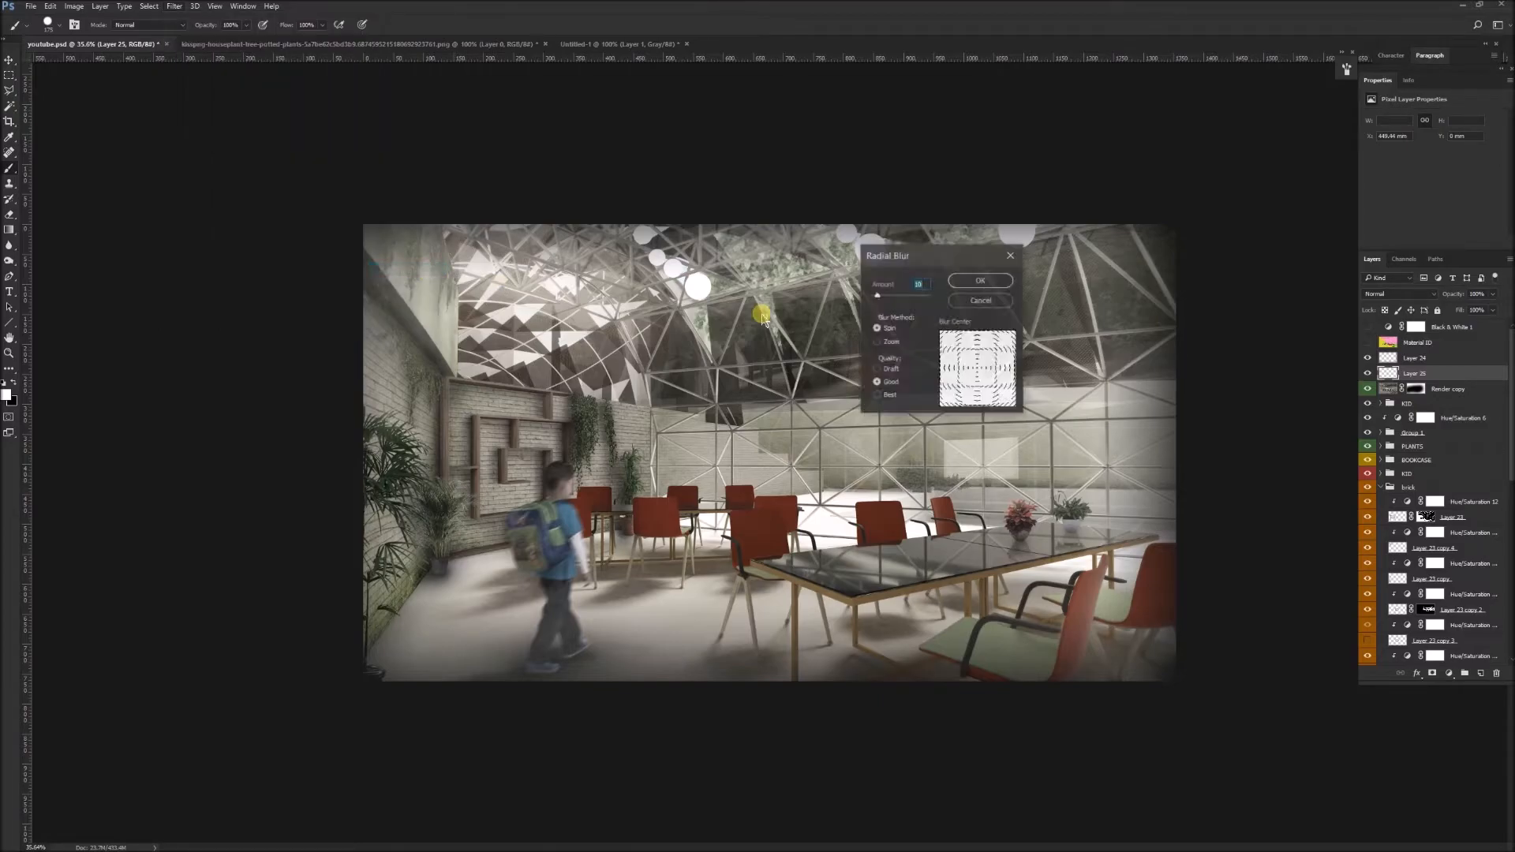
{"action": "left_click", "coordinate": [877, 344]}
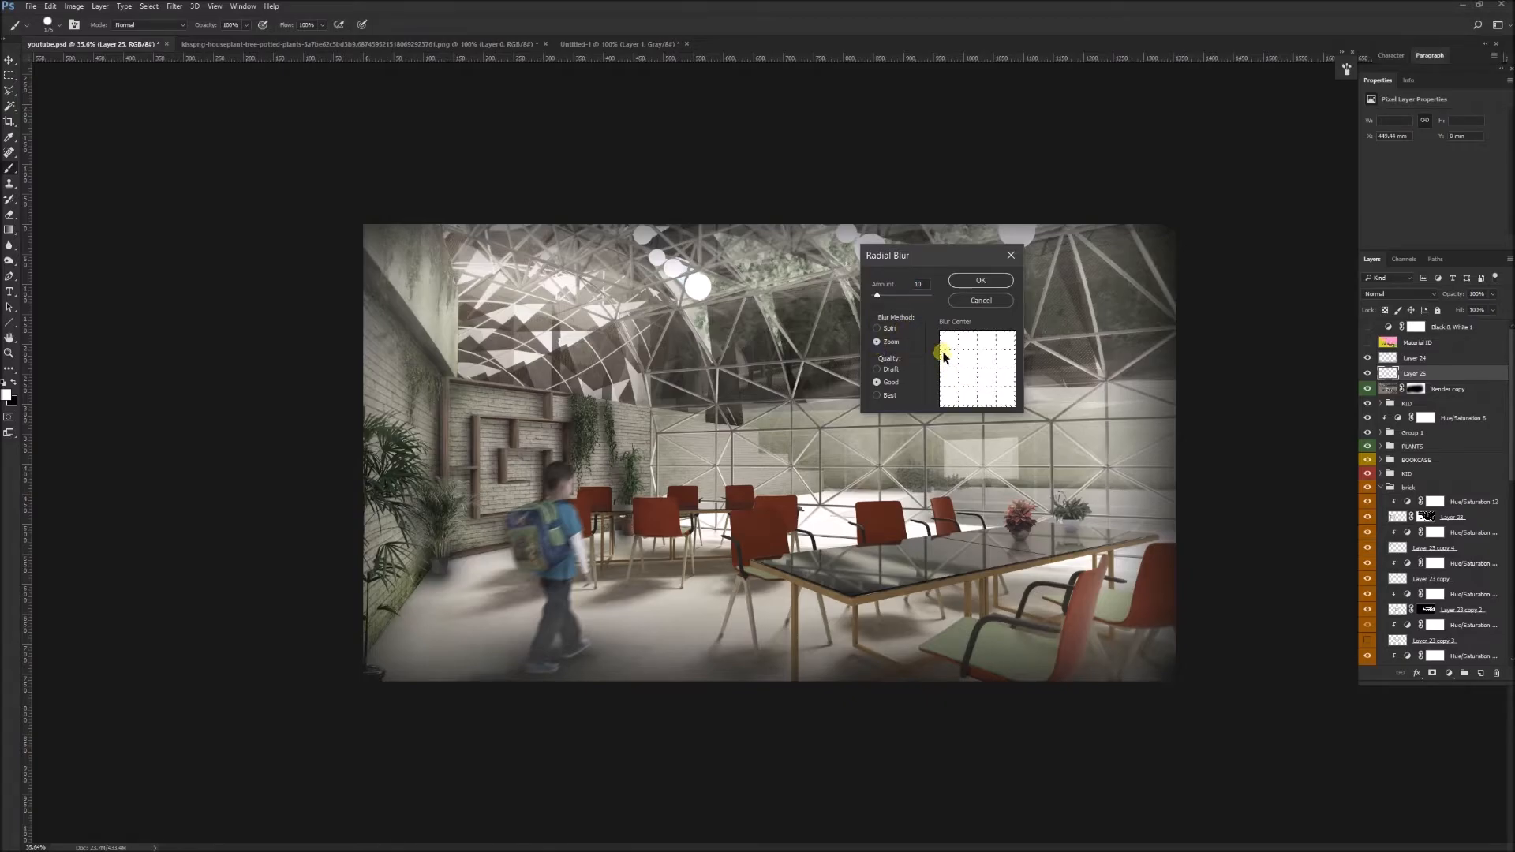
{"action": "left_click_drag", "start_coordinate": [961, 371], "coordinate": [1025, 315]}
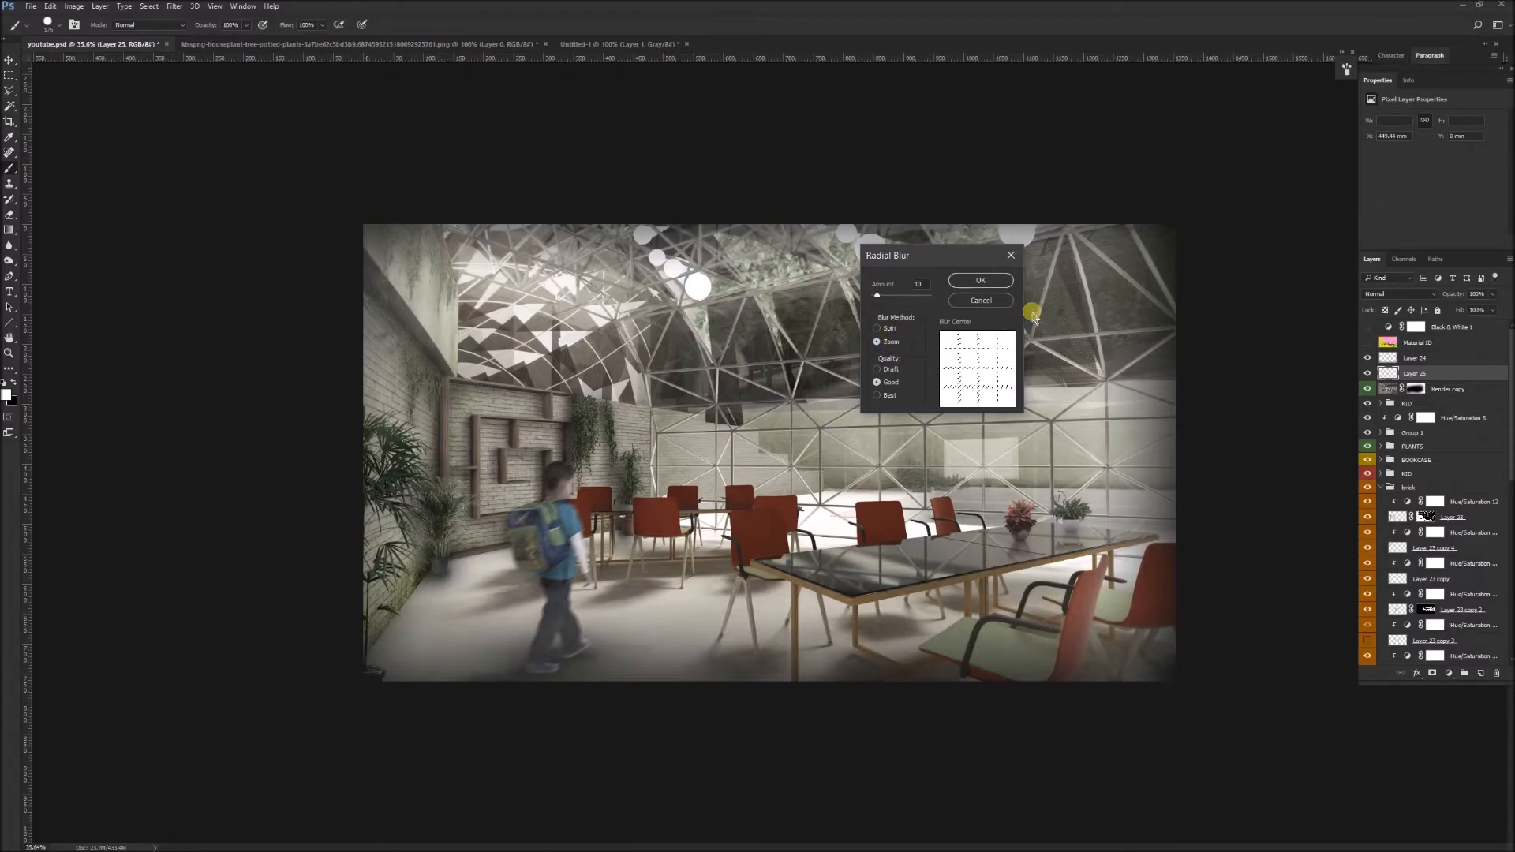
{"action": "left_click_drag", "start_coordinate": [878, 295], "coordinate": [905, 300]}
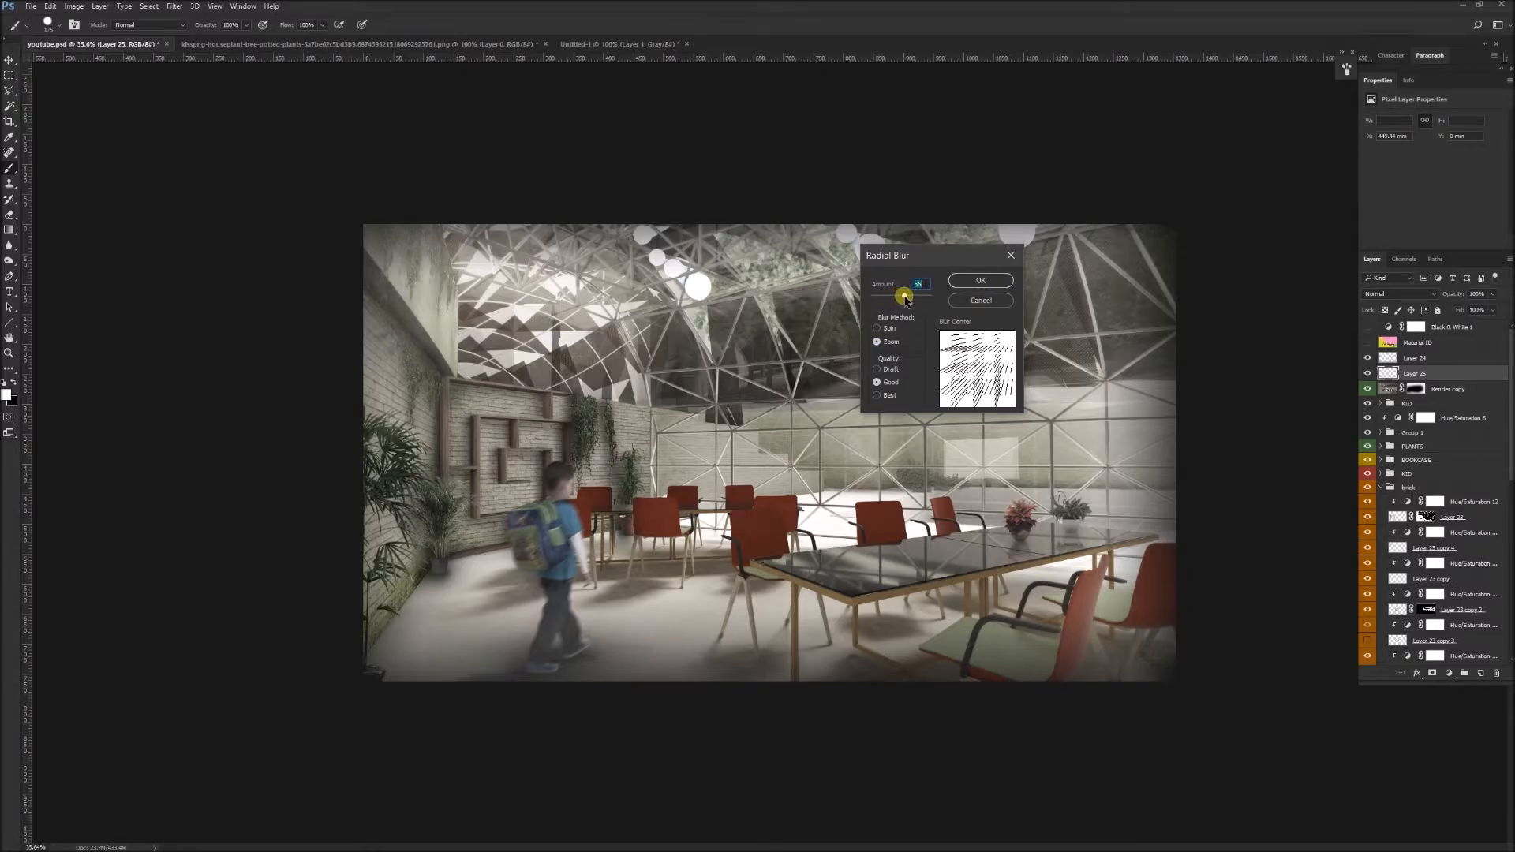
{"action": "left_click_drag", "start_coordinate": [960, 380], "coordinate": [958, 352]}
{"action": "left_click", "coordinate": [981, 280]}
Step: Add another new layer and stamp one large white circle over the sky opening in the dome roof
{"action": "scroll", "coordinate": [766, 308], "scroll_direction": "up", "scroll_amount": 2}
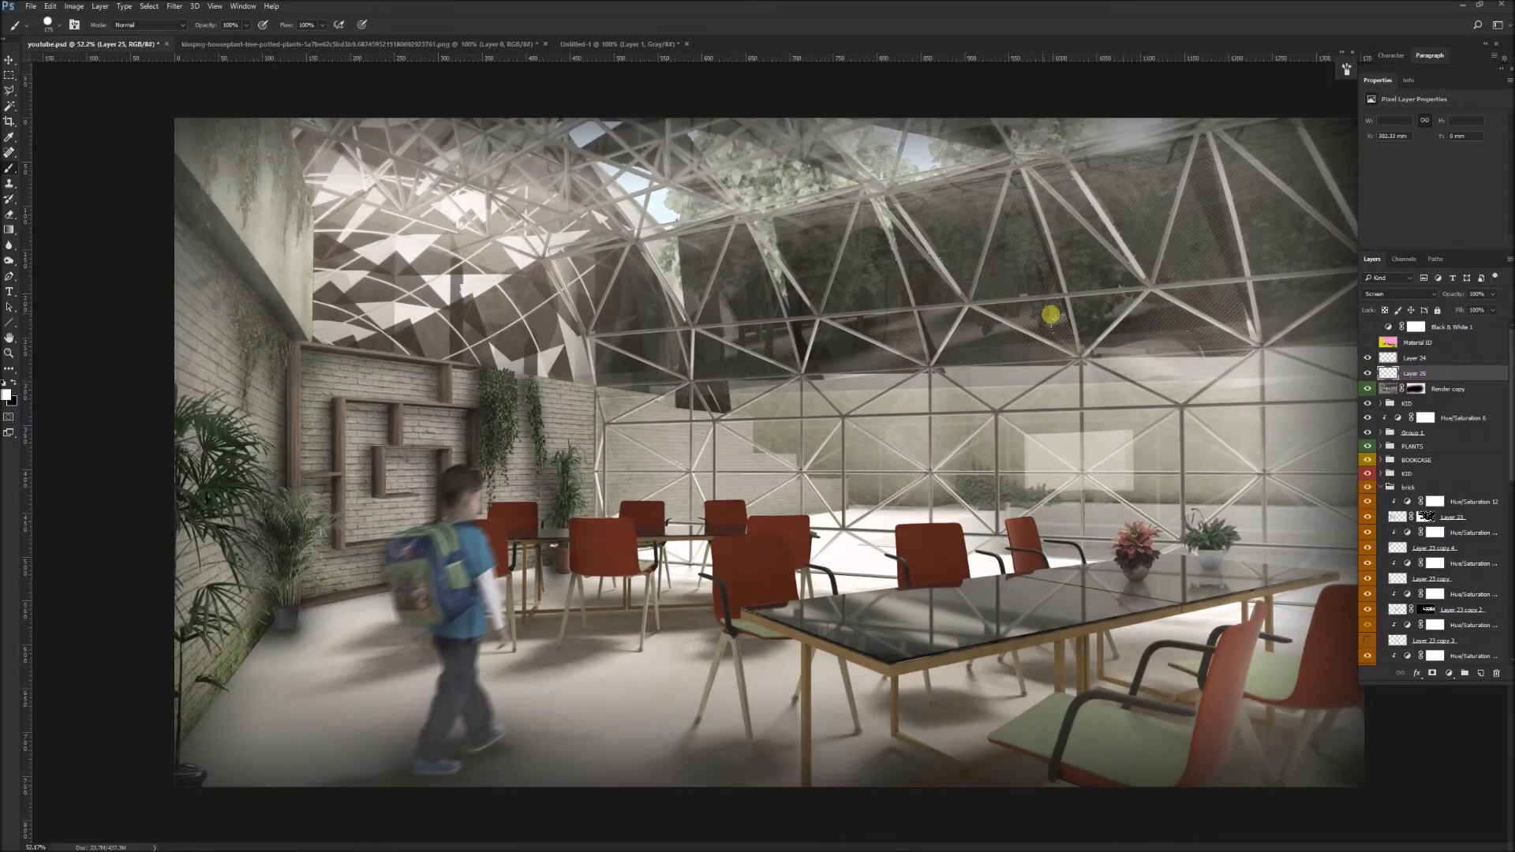
{"action": "left_click", "coordinate": [1481, 673]}
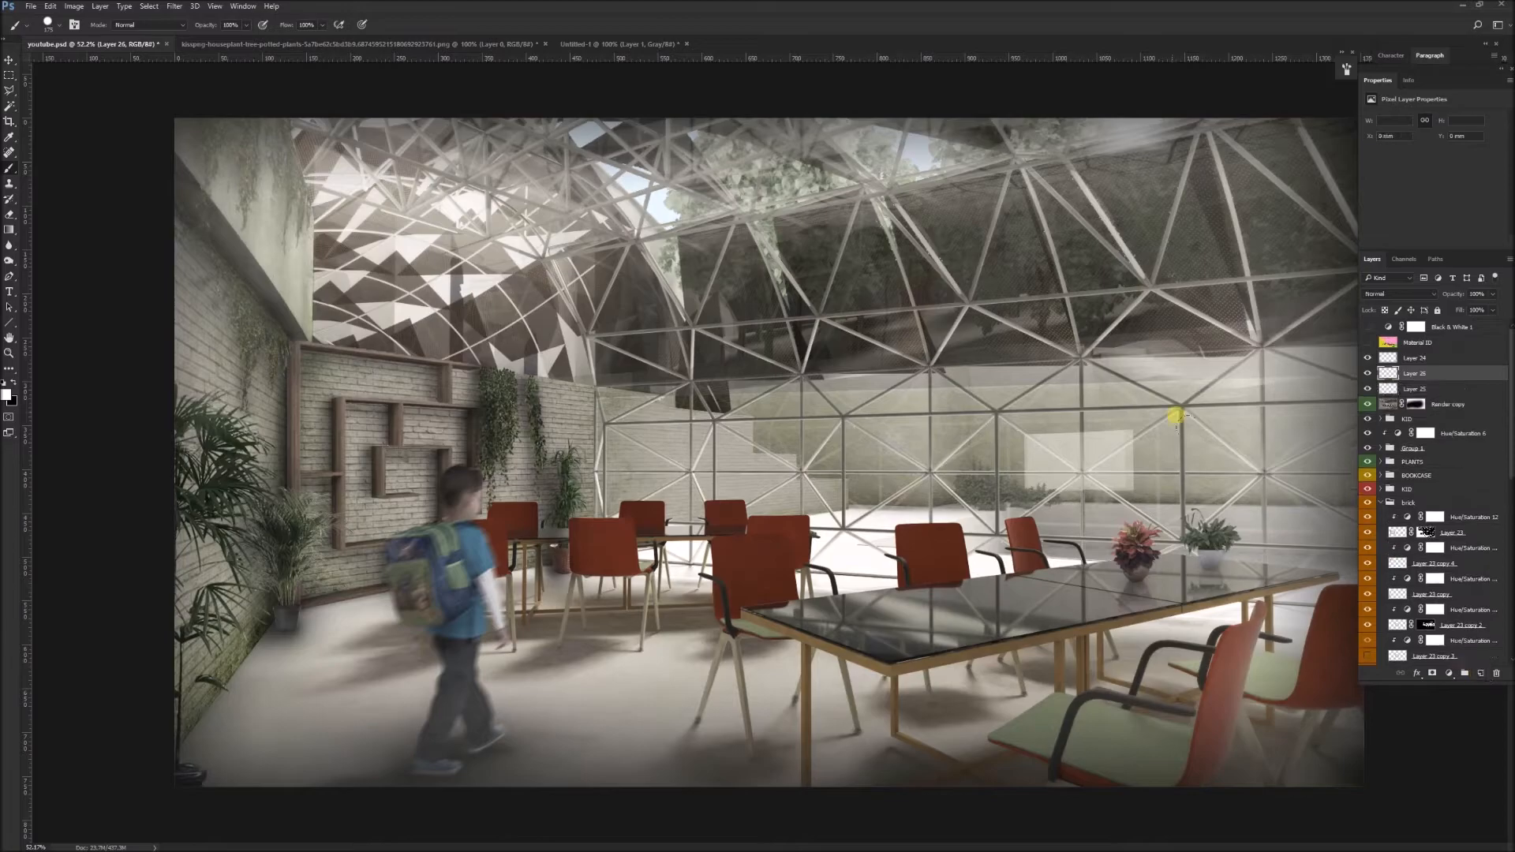
{"action": "left_click", "coordinate": [658, 210]}
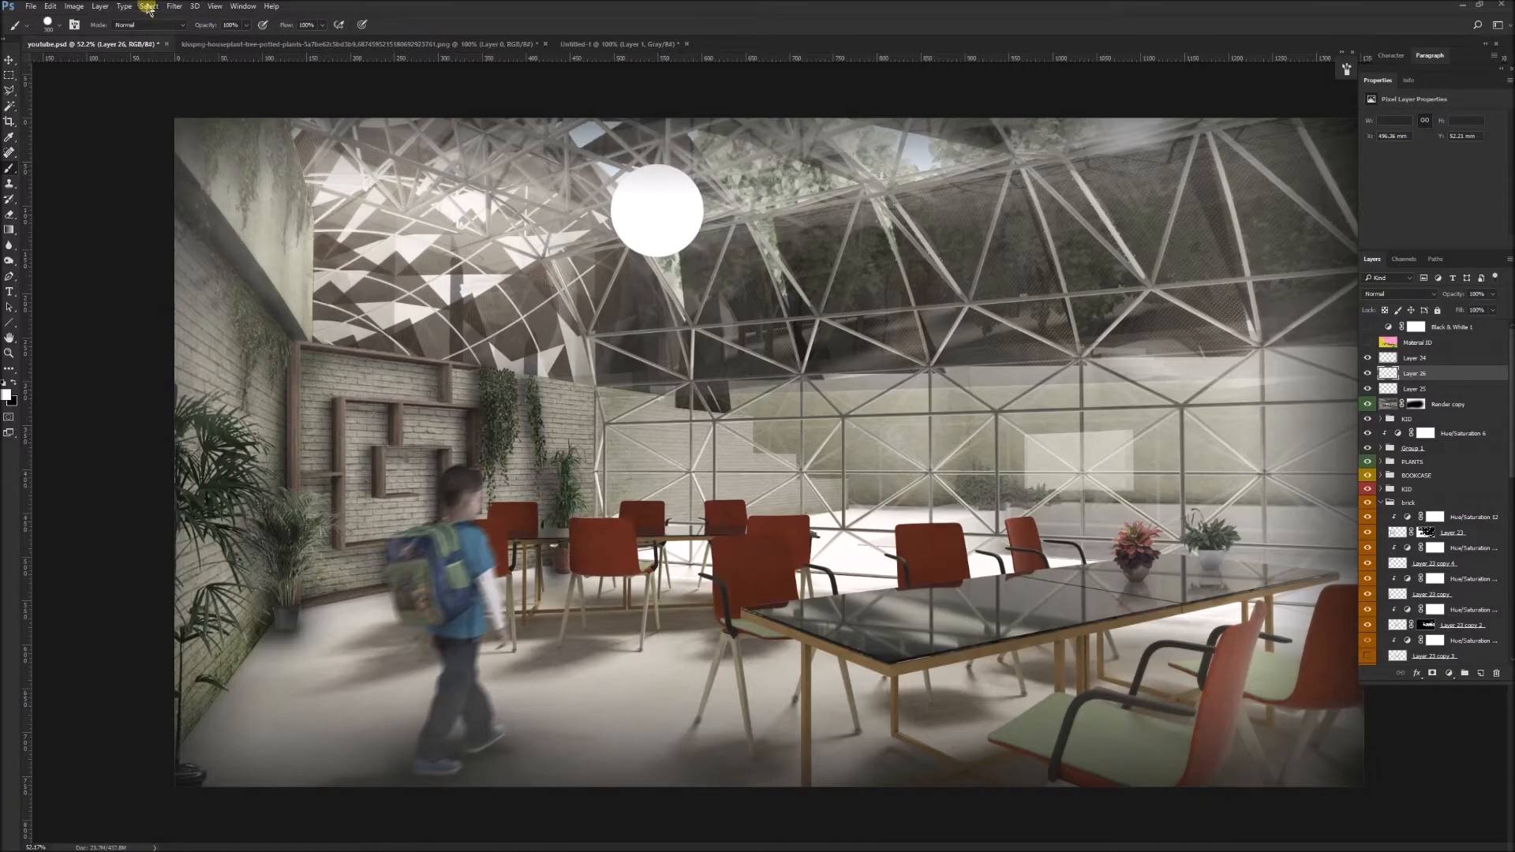
Step: Add about 30% monochromatic Gaussian noise to the white circle over the roof opening
{"action": "left_click", "coordinate": [175, 7]}
{"action": "mouse_move", "coordinate": [269, 216]}
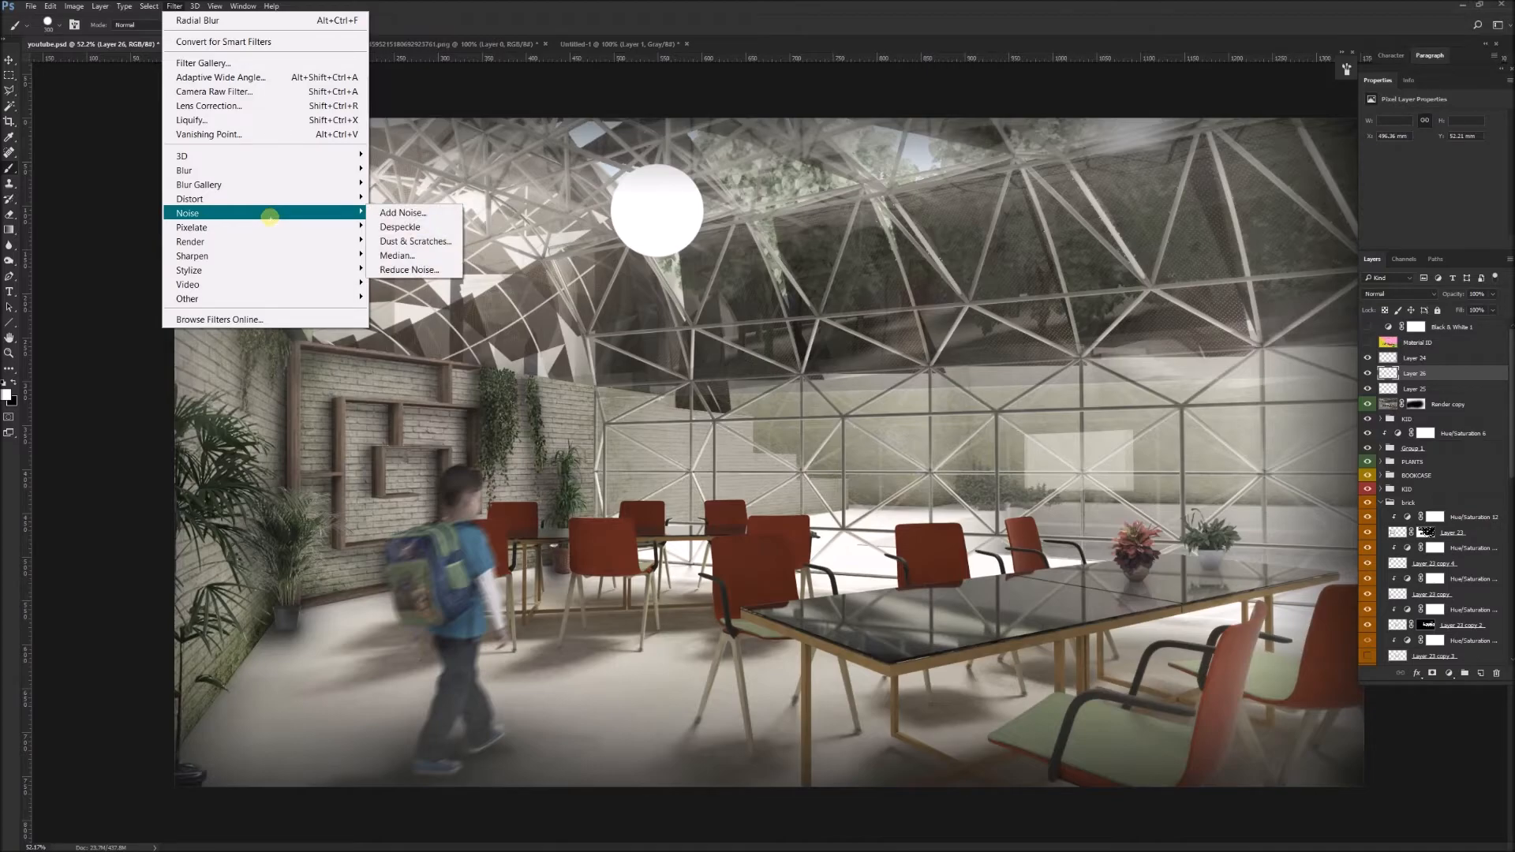
{"action": "left_click", "coordinate": [401, 213]}
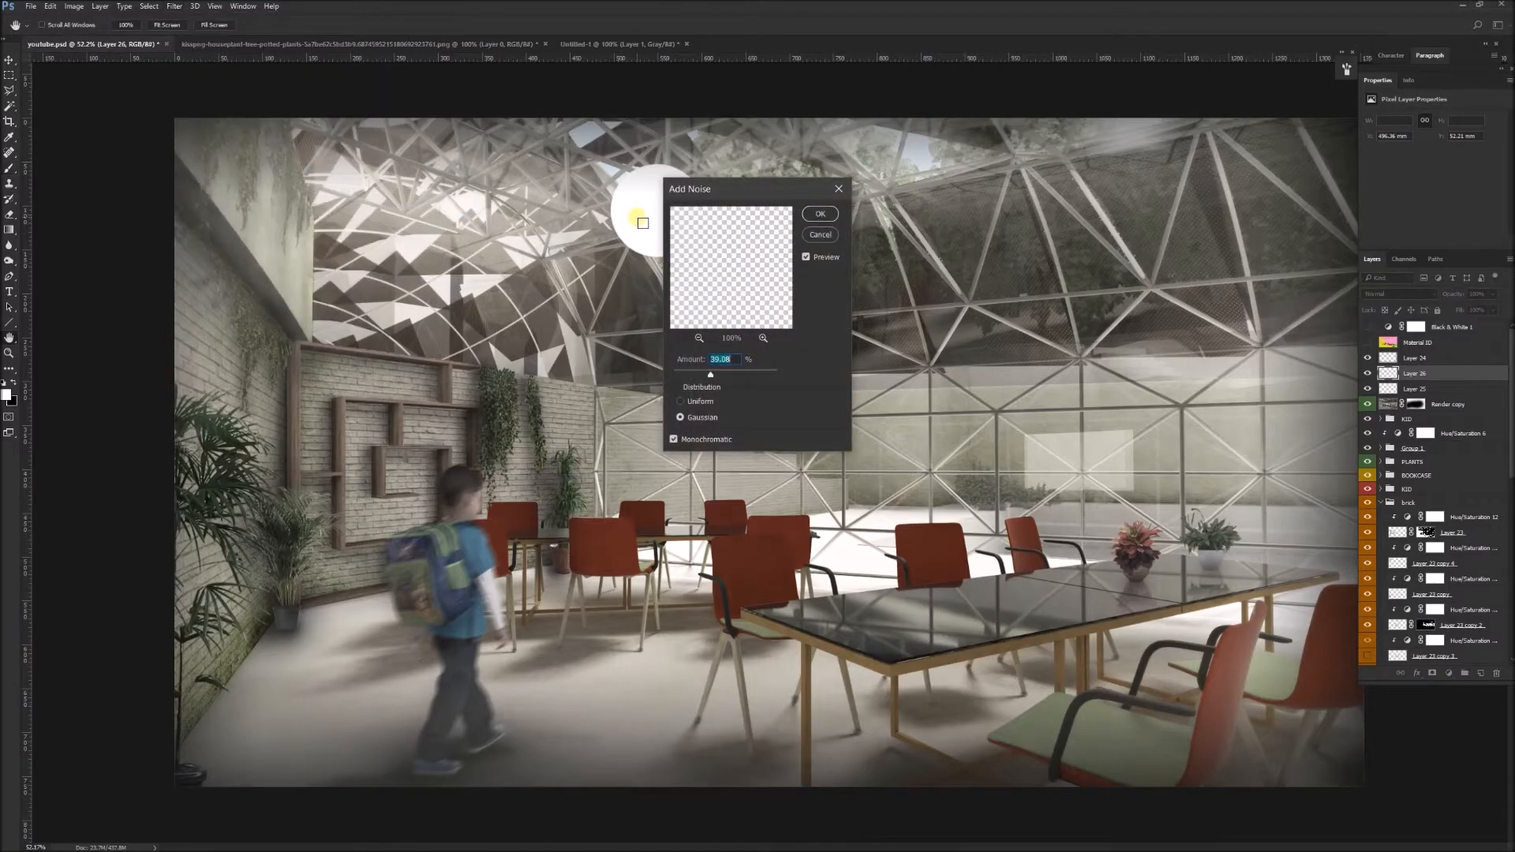
{"action": "left_click_drag", "start_coordinate": [778, 192], "coordinate": [886, 216]}
{"action": "left_click", "coordinate": [926, 238]}
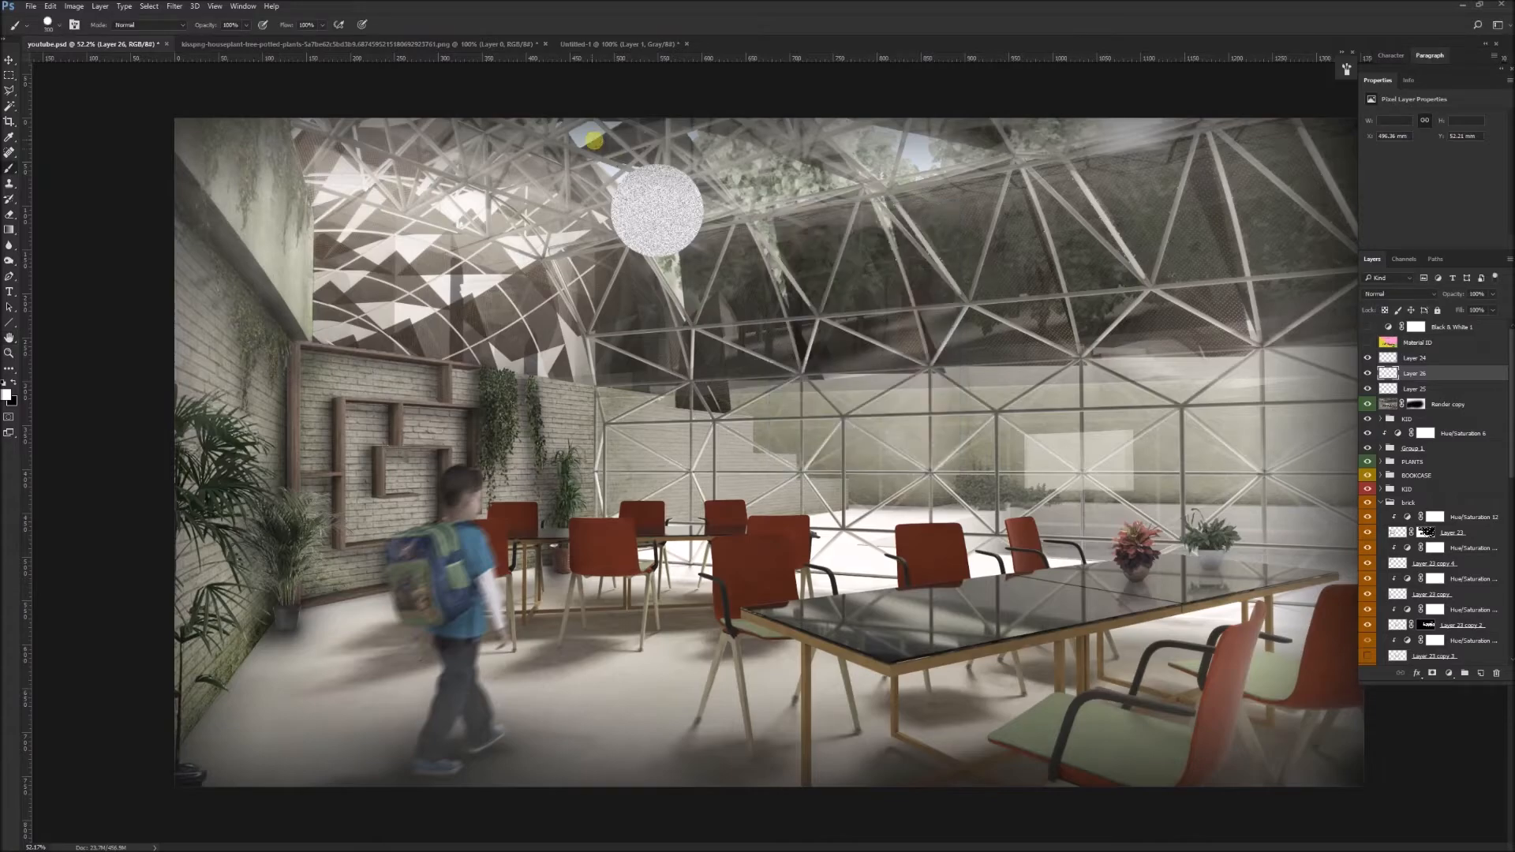
Step: Apply a Radial Blur to the noisy circle using the Zoom method, Good quality and an amount of 56
{"action": "left_click", "coordinate": [172, 7]}
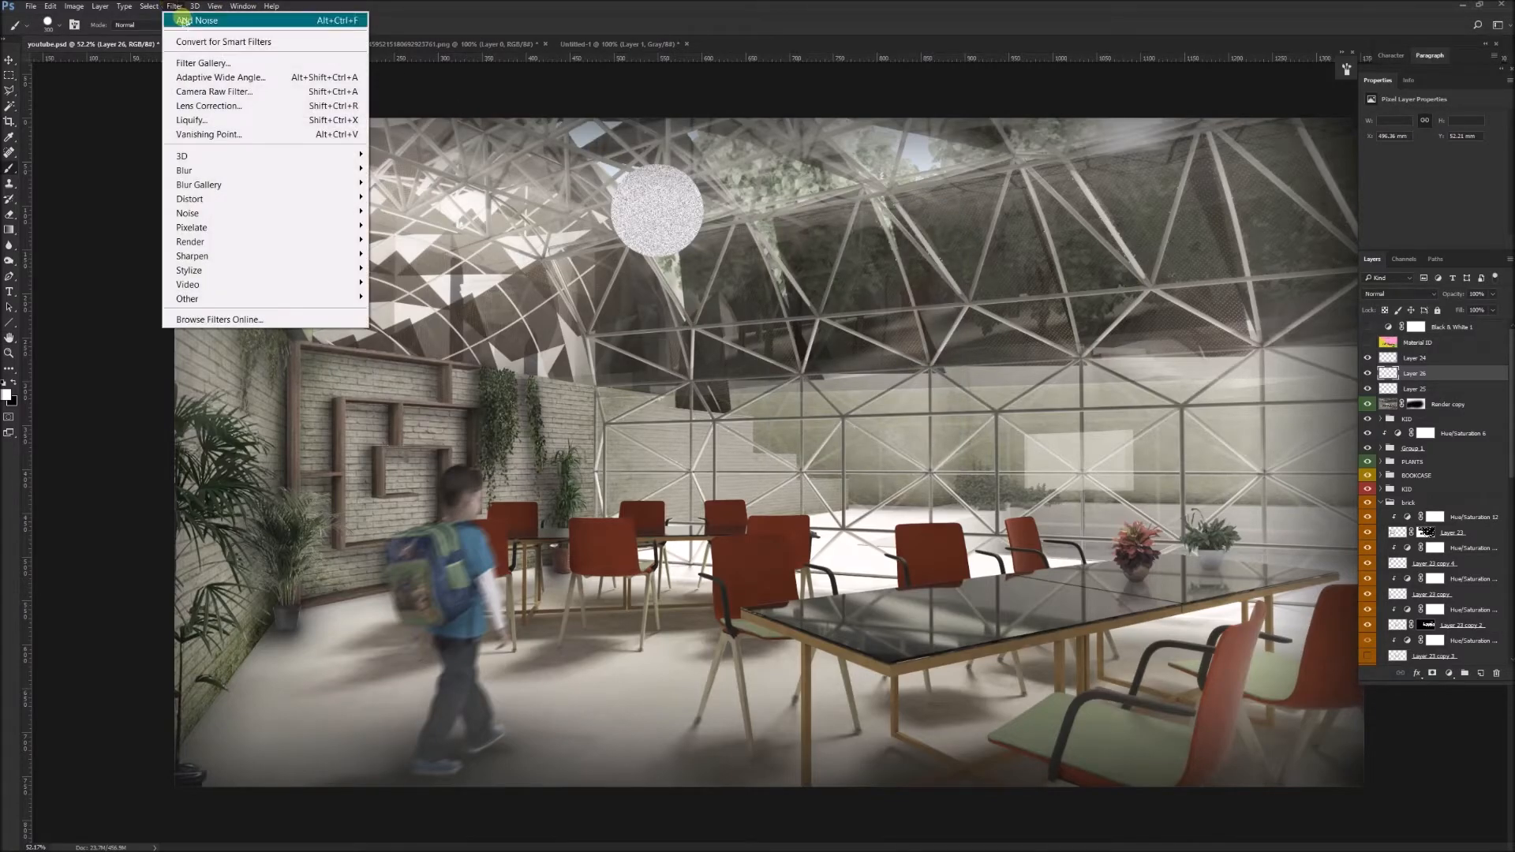
{"action": "mouse_move", "coordinate": [261, 170]}
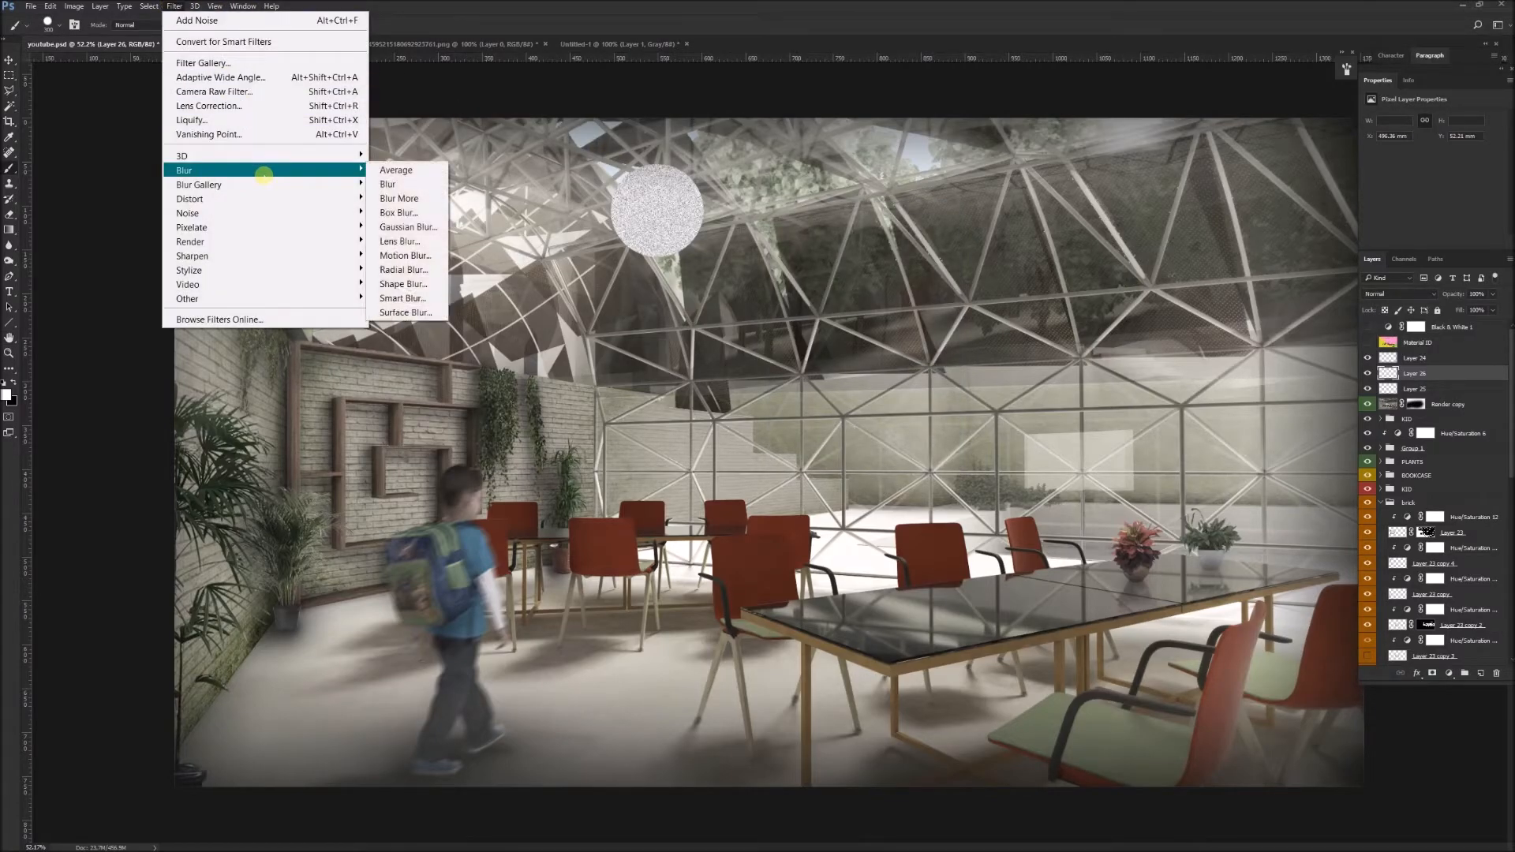
{"action": "left_click", "coordinate": [409, 269]}
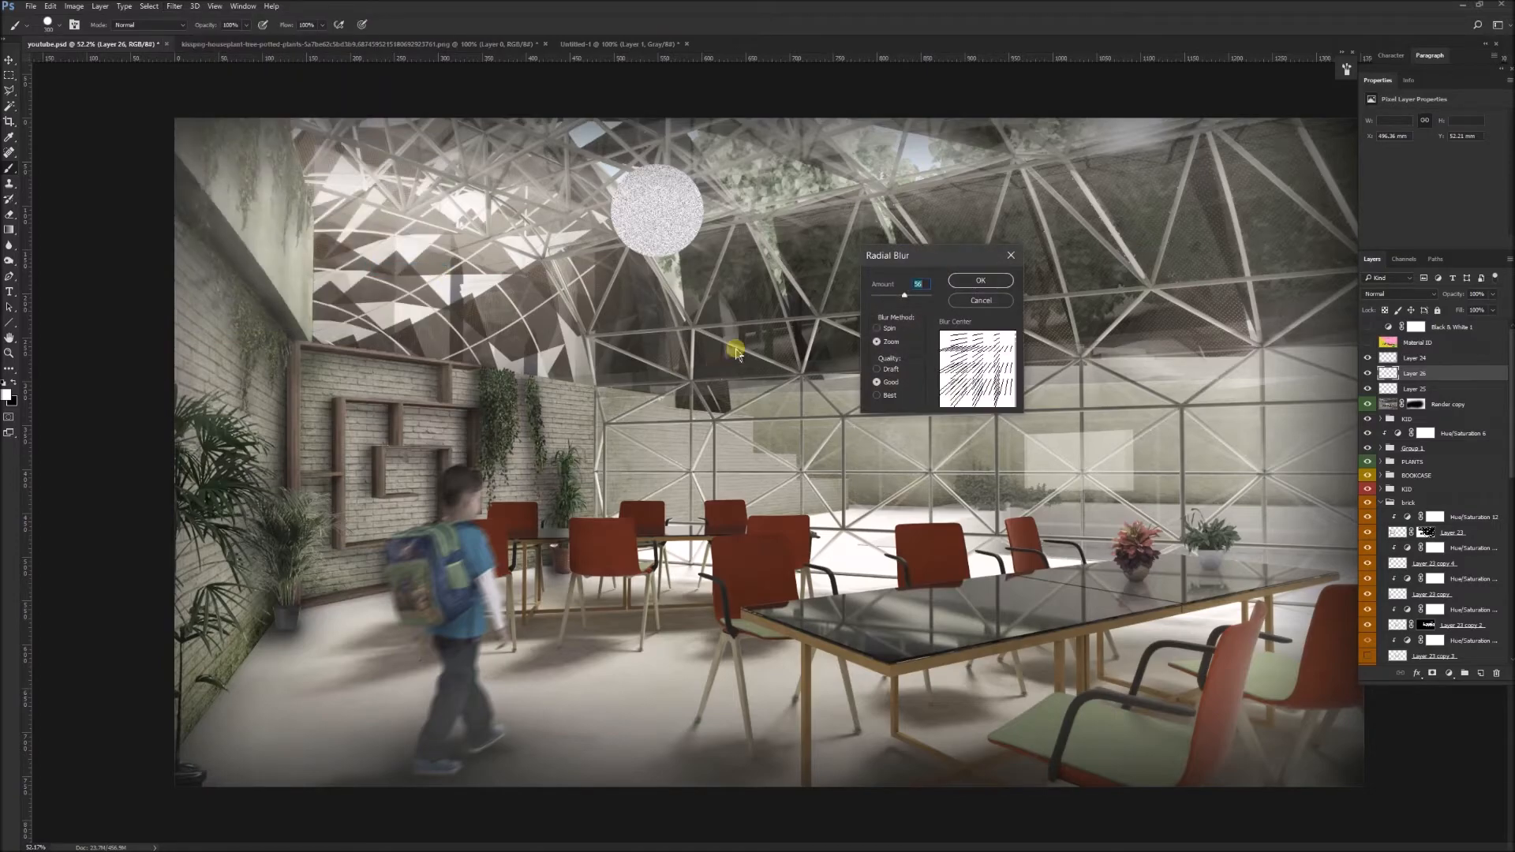
{"action": "left_click_drag", "start_coordinate": [975, 374], "coordinate": [1032, 297]}
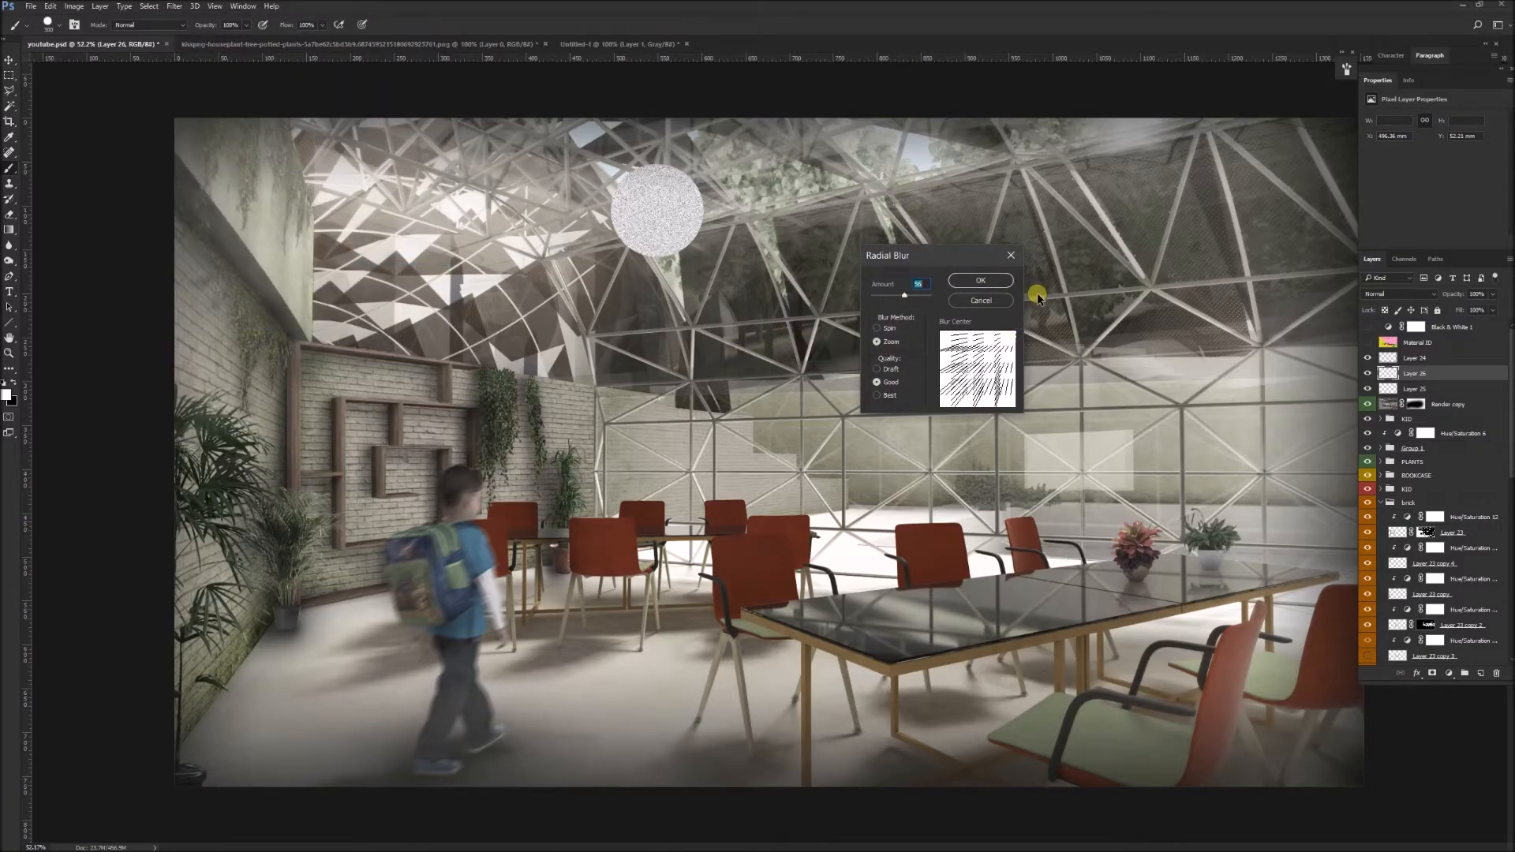
{"action": "left_click", "coordinate": [958, 295]}
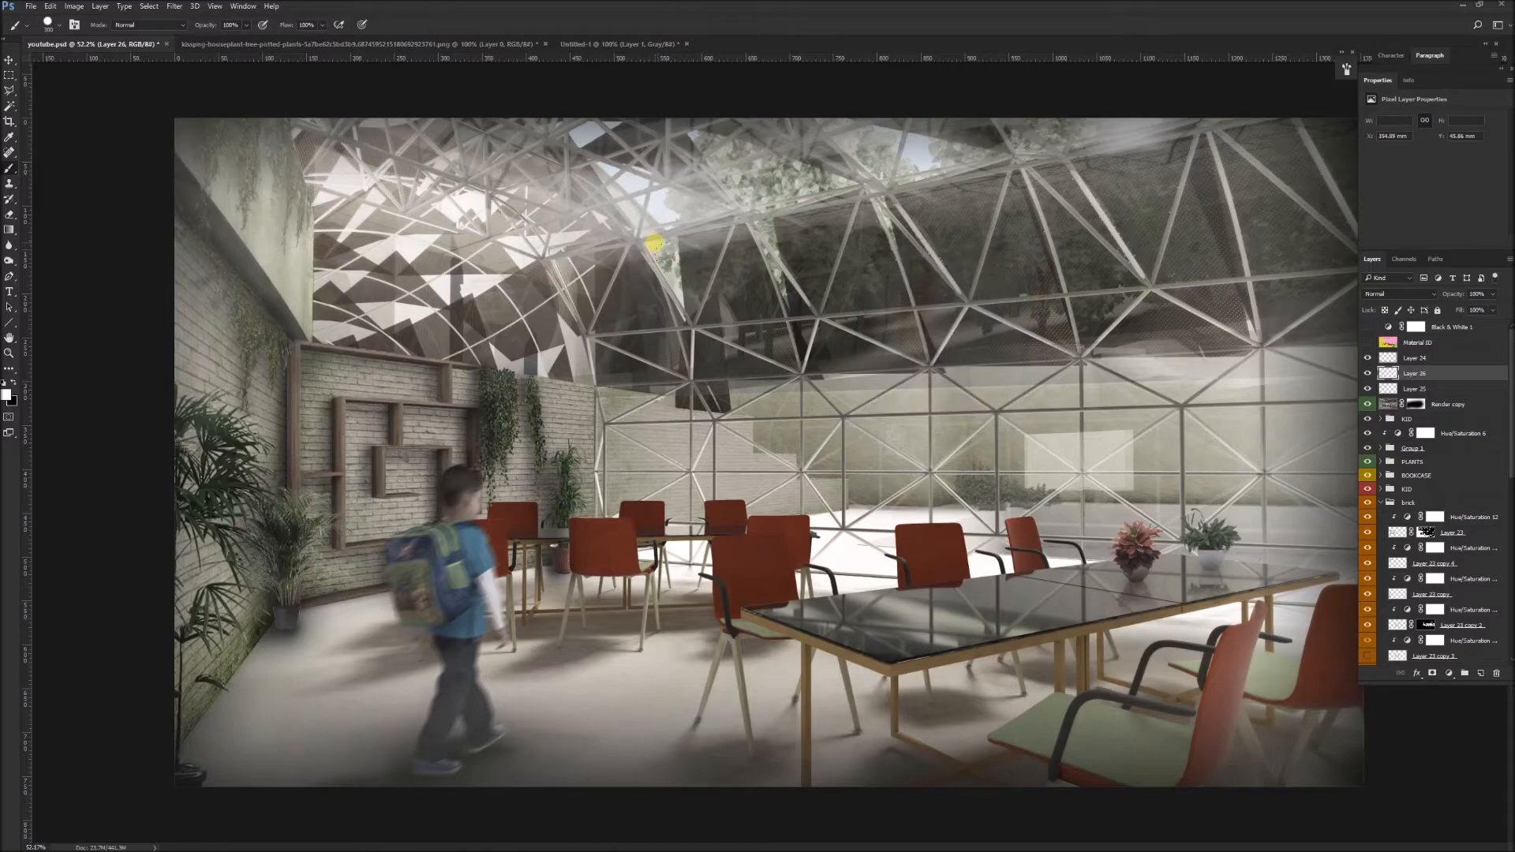
Step: Rotate the blurred light streak by about -44° and position it beneath the bright opening in the dome roof
{"action": "key", "text": "ctrl+t"}
{"action": "left_click_drag", "start_coordinate": [662, 225], "coordinate": [758, 357]}
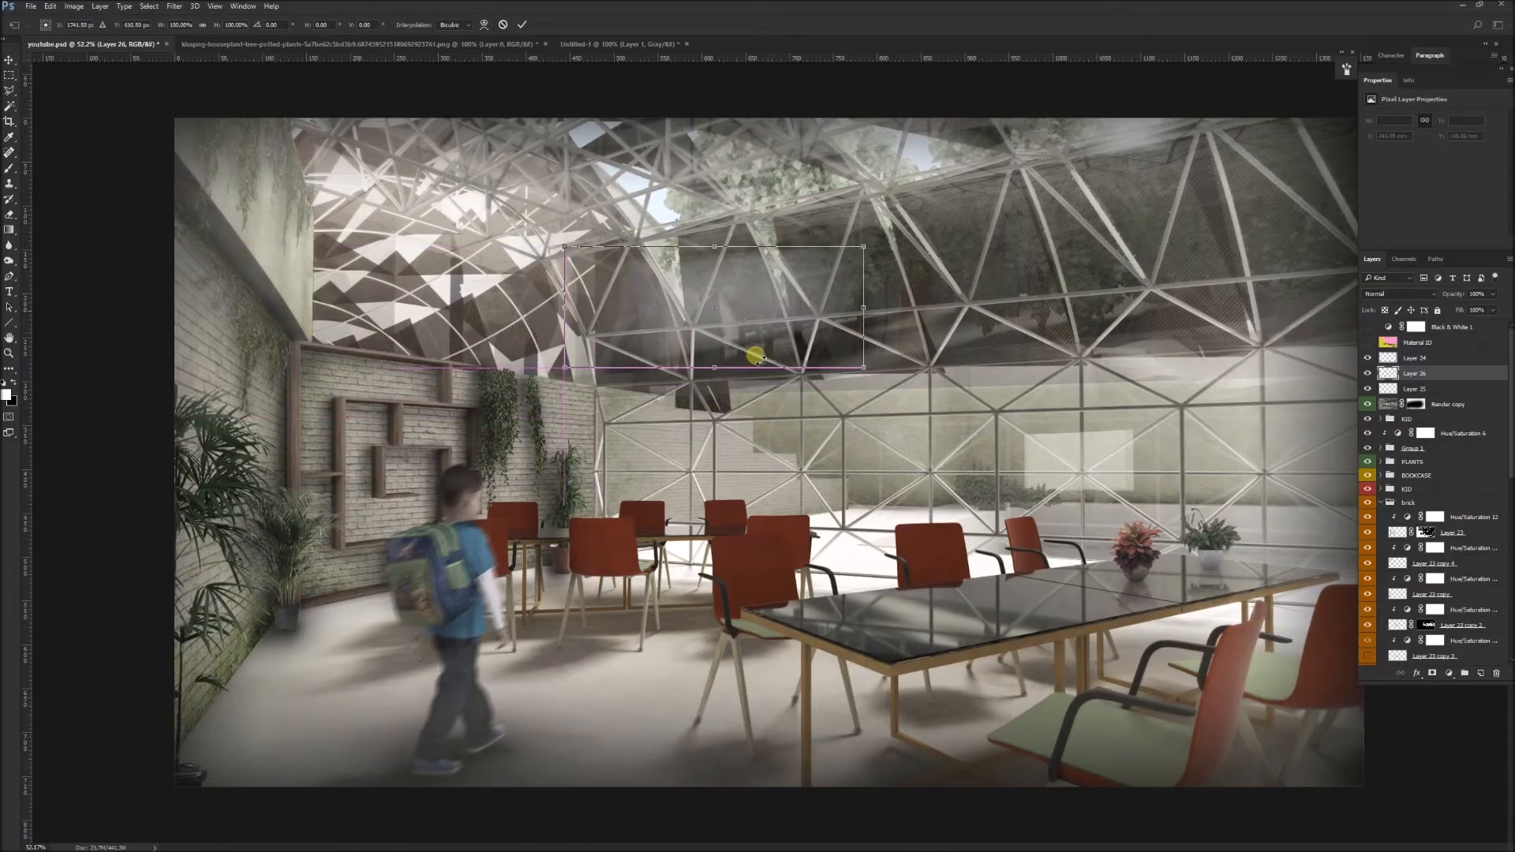
{"action": "left_click_drag", "start_coordinate": [857, 387], "coordinate": [886, 255]}
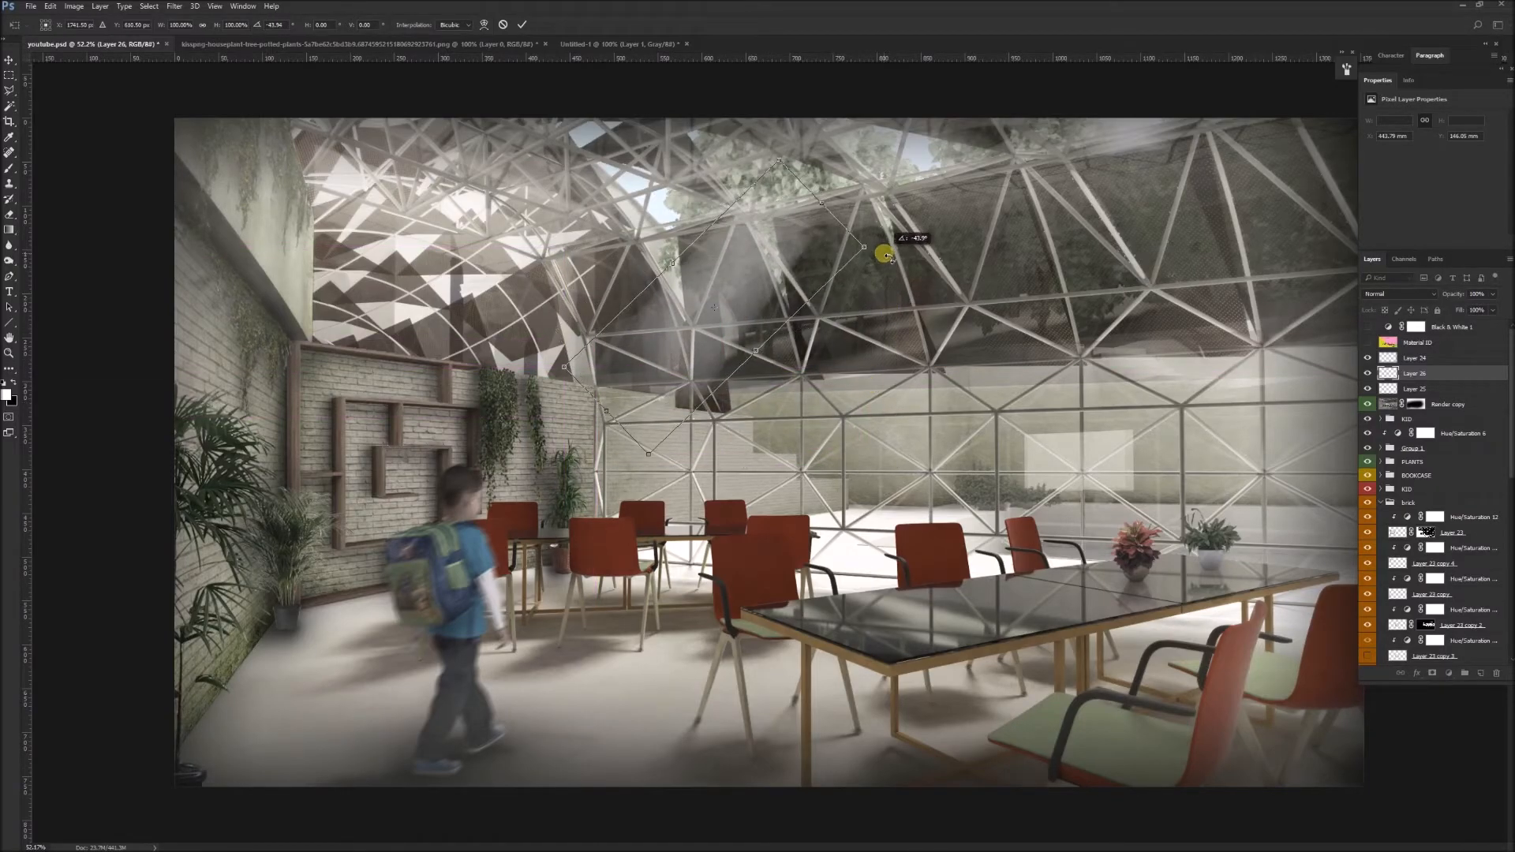
{"action": "left_click_drag", "start_coordinate": [720, 247], "coordinate": [629, 229]}
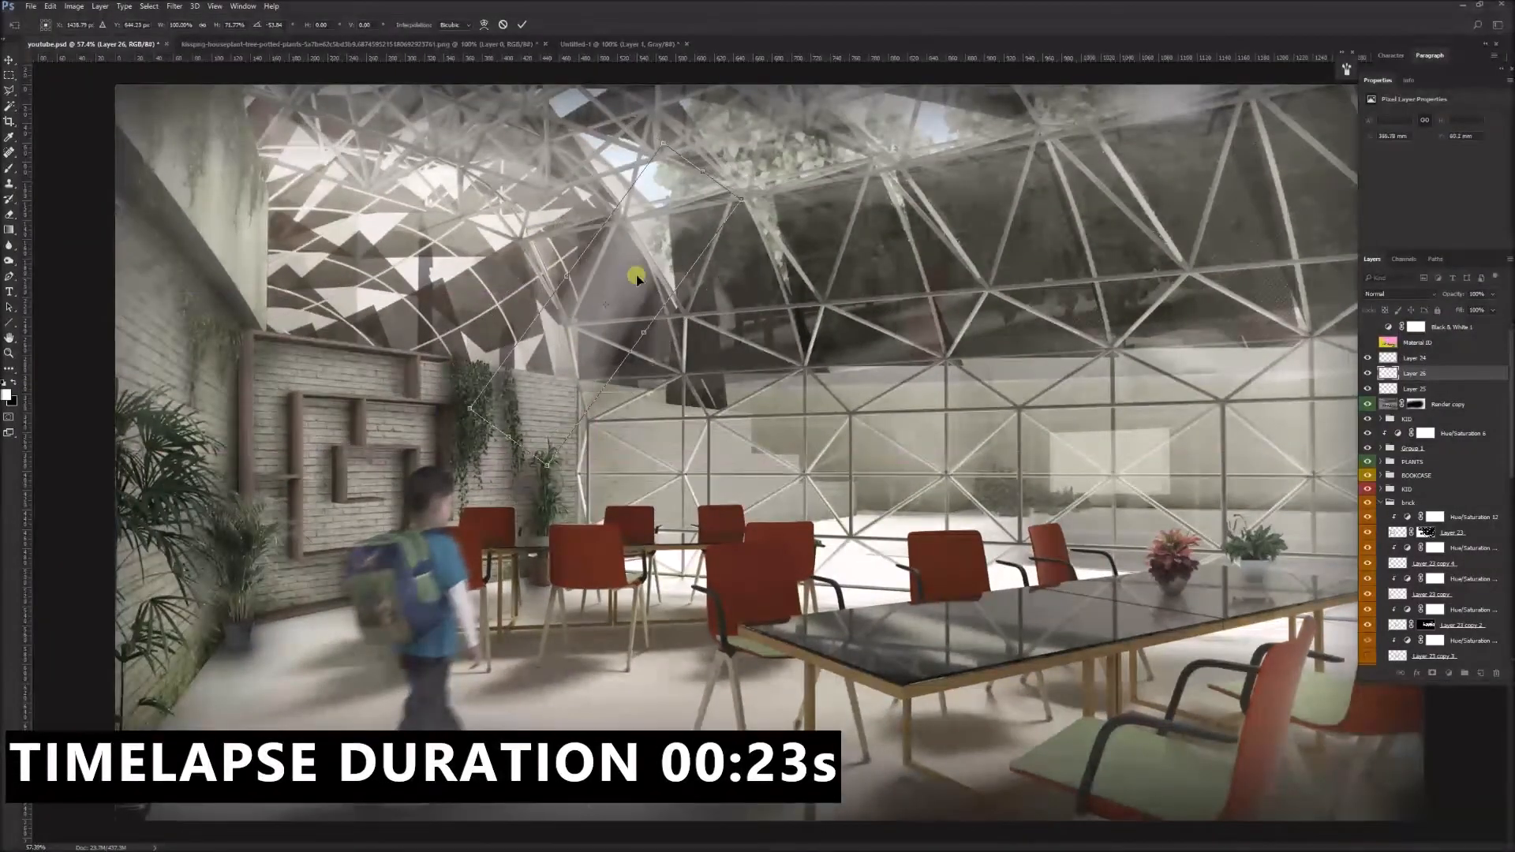
Step: Transform the light streak again so it falls as a ray from the roof opening, with the layer in Screen blend mode
{"action": "scroll", "coordinate": [633, 271], "scroll_direction": "down", "scroll_amount": 2}
{"action": "key", "text": "ctrl+t"}
{"action": "left_click_drag", "start_coordinate": [713, 455], "coordinate": [821, 634]}
{"action": "left_click_drag", "start_coordinate": [741, 426], "coordinate": [646, 396]}
{"action": "left_click_drag", "start_coordinate": [492, 221], "coordinate": [625, 232]}
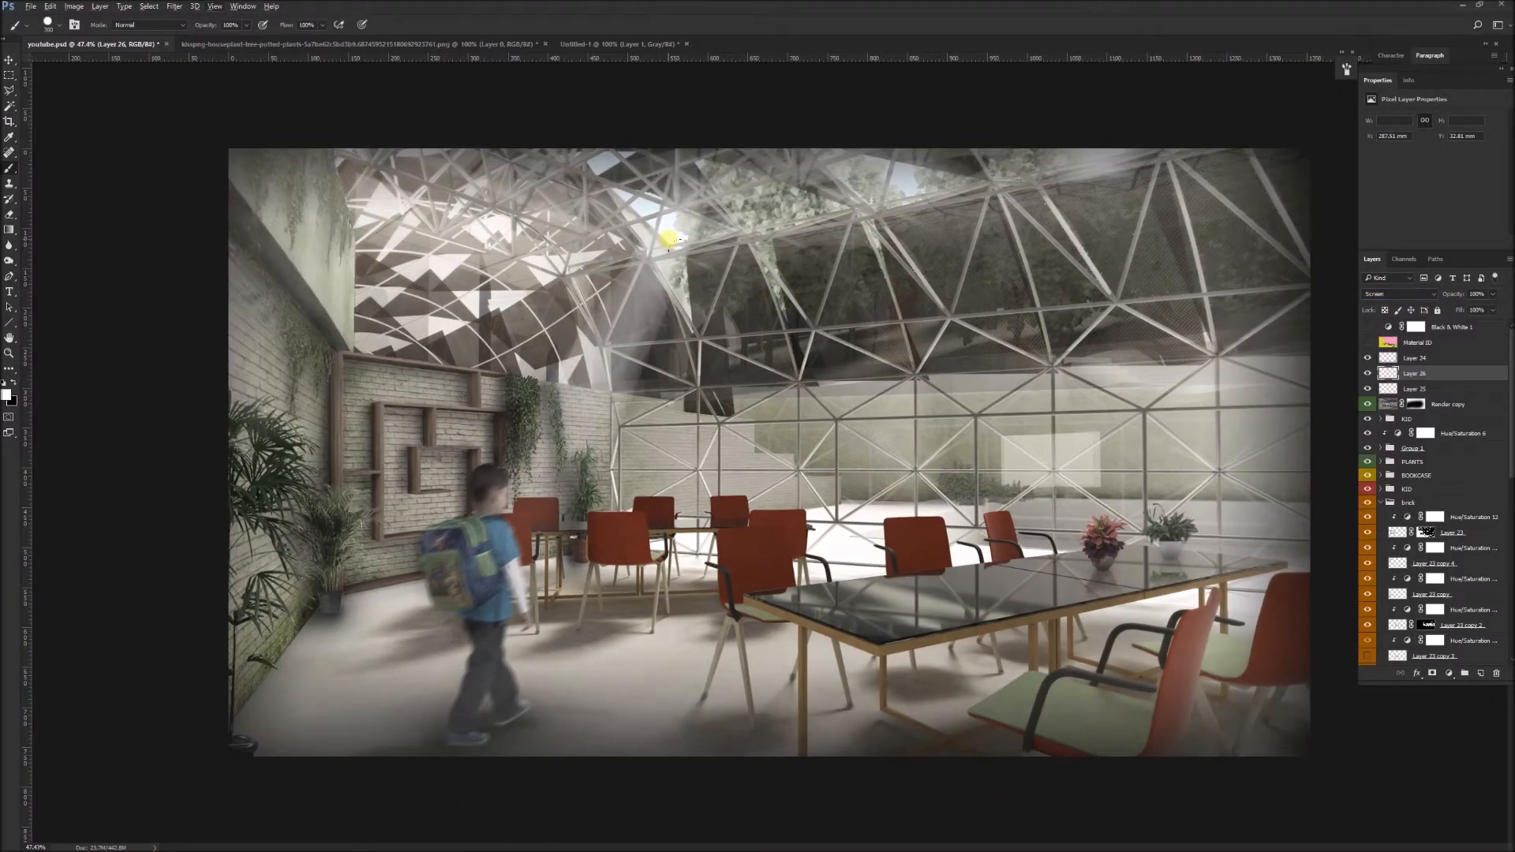
Step: Move the light ray with the Move tool and transform it to fit under the roof opening
{"action": "left_click", "coordinate": [8, 60]}
{"action": "left_click_drag", "start_coordinate": [695, 276], "coordinate": [627, 343]}
{"action": "scroll", "coordinate": [679, 352], "scroll_direction": "down", "scroll_amount": 4}
{"action": "left_click_drag", "start_coordinate": [643, 398], "coordinate": [677, 365]}
{"action": "key", "text": "ctrl+t"}
{"action": "left_click_drag", "start_coordinate": [541, 597], "coordinate": [578, 523]}
{"action": "key", "text": "Return"}
Step: Duplicate the ray layer, set the copy's opacity to 79%, and adjust the original ray layer's opacity
{"action": "key", "text": "ctrl+j"}
{"action": "key", "text": "7"}
{"action": "key", "text": "9"}
{"action": "left_click", "coordinate": [1422, 388]}
{"action": "left_click_drag", "start_coordinate": [1450, 295], "coordinate": [1439, 294]}
{"action": "left_click", "coordinate": [1422, 373]}
Step: Try to move and transform the copied ray beneath the neighbouring roof opening
{"action": "left_click_drag", "start_coordinate": [839, 315], "coordinate": [821, 362]}
{"action": "key", "text": "ctrl+t"}
{"action": "left_click_drag", "start_coordinate": [917, 395], "coordinate": [917, 383]}
{"action": "left_click_drag", "start_coordinate": [831, 349], "coordinate": [969, 317]}
{"action": "key", "text": "Return"}
{"action": "key", "text": "ctrl+alt+z"}
{"action": "key", "text": "ctrl+alt+z"}
Step: Scale the copied ray down slightly beneath the second roof opening
{"action": "key", "text": "ctrl+t"}
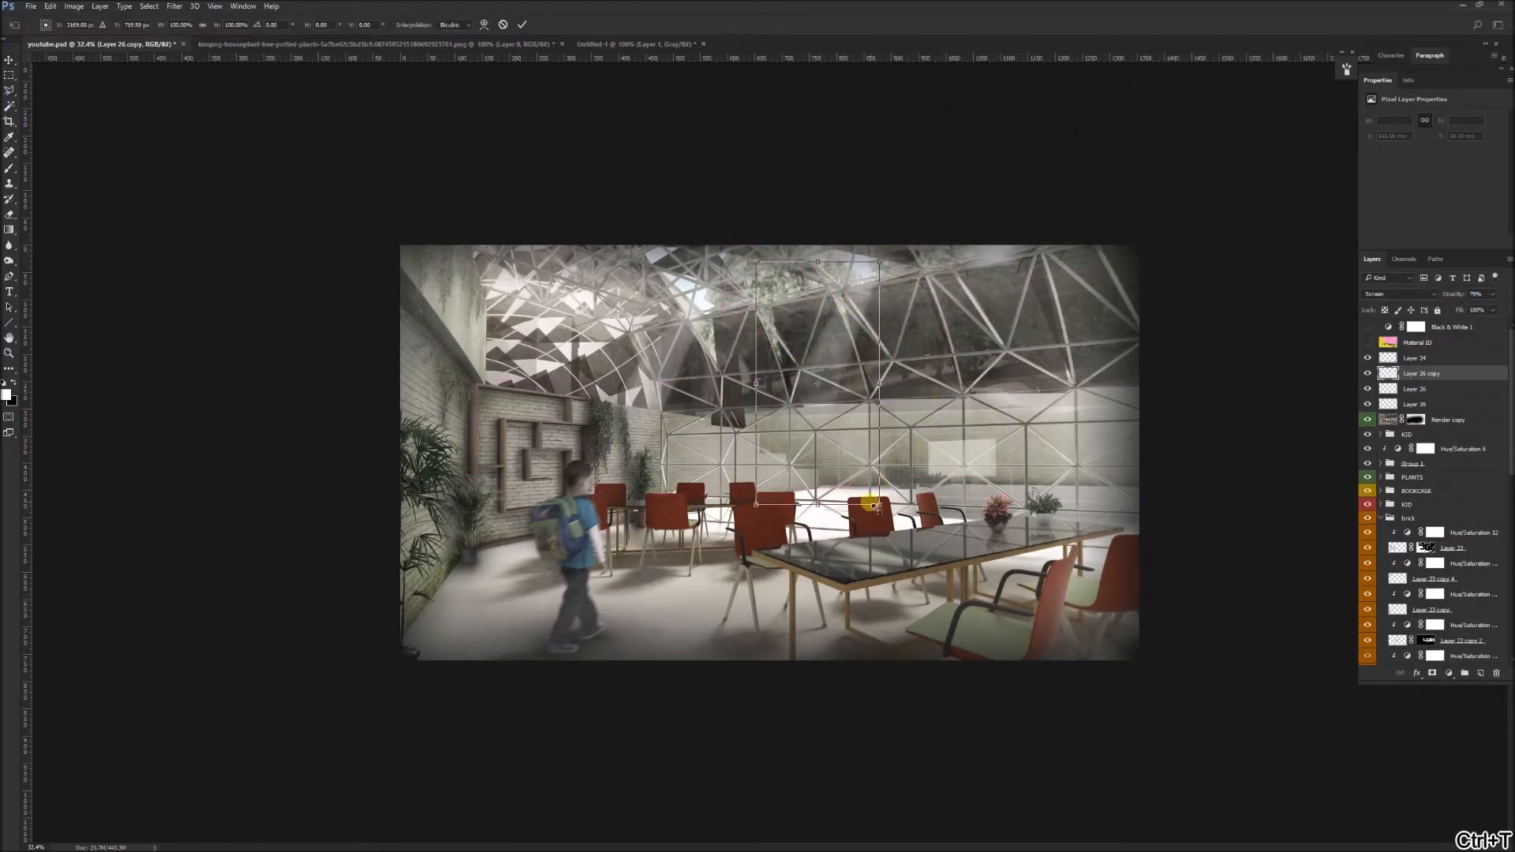
{"action": "left_click_drag", "start_coordinate": [880, 505], "coordinate": [864, 475]}
{"action": "key", "text": "Return"}
Step: Duplicate the ray back toward the first bright roof opening, then scale and reposition this second copy
{"action": "left_click_drag", "start_coordinate": [833, 359], "coordinate": [651, 262]}
{"action": "key", "text": "ctrl+t"}
{"action": "left_click_drag", "start_coordinate": [682, 375], "coordinate": [672, 357]}
{"action": "left_click_drag", "start_coordinate": [629, 292], "coordinate": [694, 305]}
{"action": "key", "text": "Return"}
Step: Add a third ray copy near the first roof opening, scaled smaller and shifted slightly downward
{"action": "key", "text": "ctrl+t"}
{"action": "left_click_drag", "start_coordinate": [736, 369], "coordinate": [714, 328]}
{"action": "left_click_drag", "start_coordinate": [694, 268], "coordinate": [717, 296]}
{"action": "key", "text": "Return"}
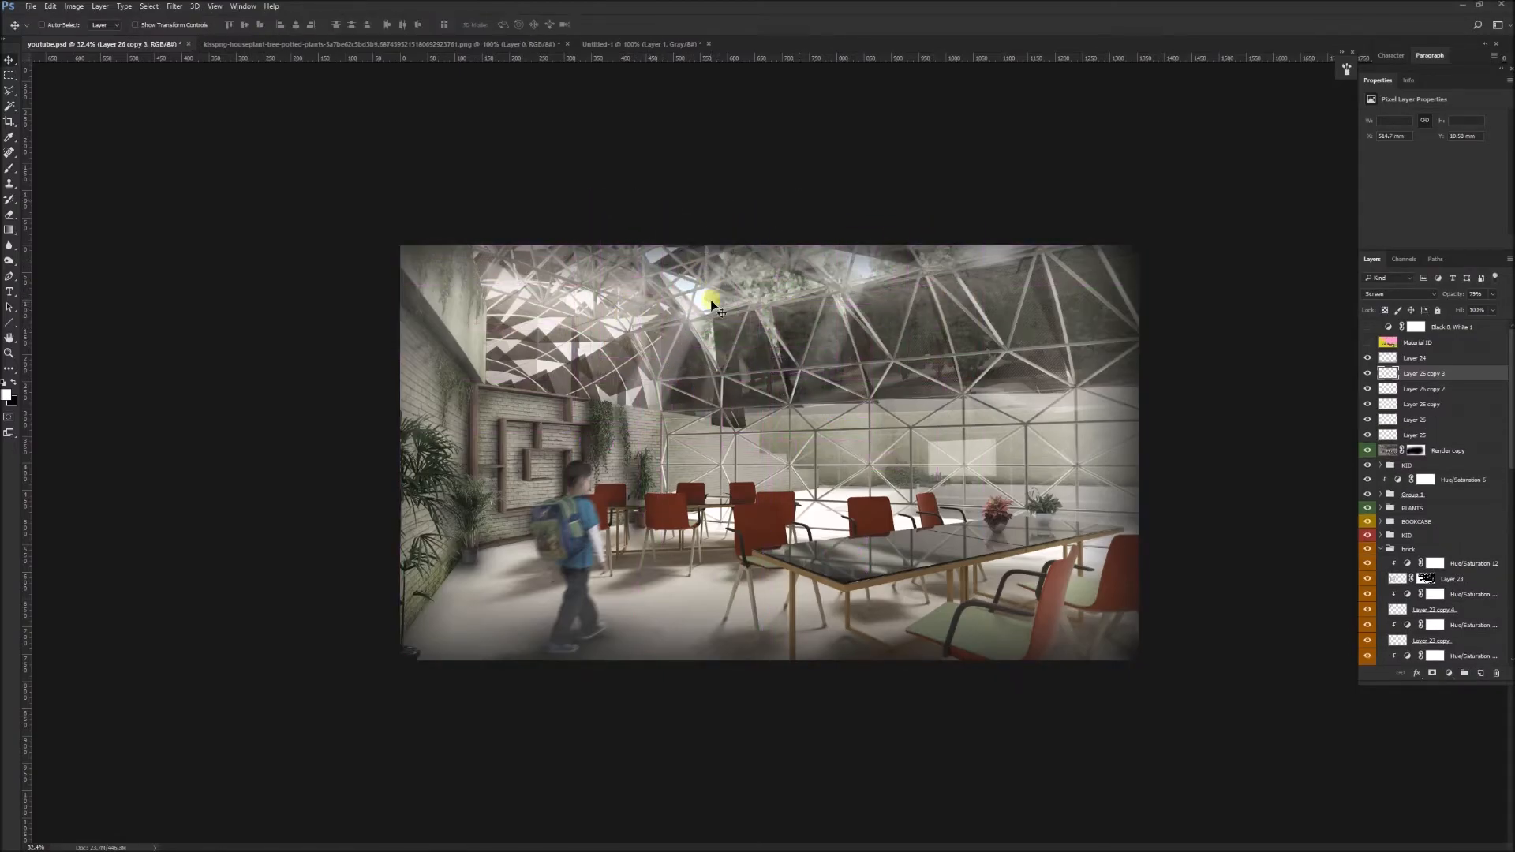
Step: Place another ray across the dome toward the second roof opening, then resize it and nudge it into place
{"action": "left_click_drag", "start_coordinate": [684, 350], "coordinate": [794, 332]}
{"action": "key", "text": "ctrl+t"}
{"action": "left_click_drag", "start_coordinate": [851, 342], "coordinate": [832, 350]}
{"action": "left_click_drag", "start_coordinate": [819, 270], "coordinate": [830, 285]}
{"action": "key", "text": "Return"}
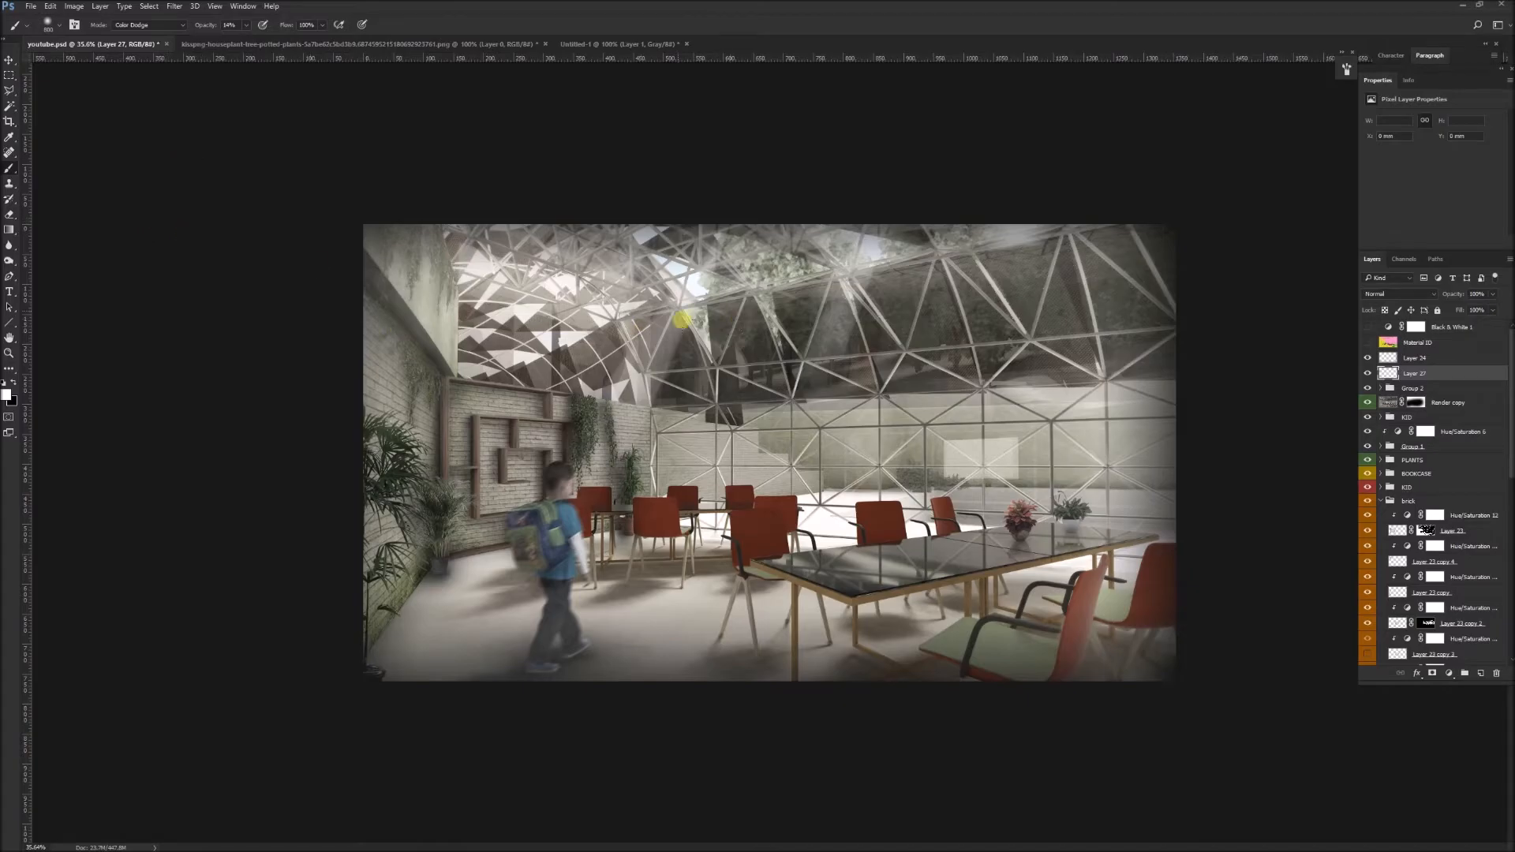
Step: Dab a soft white glow along the dome's upper sky openings using a Color Dodge brush at 14% opacity
{"action": "left_click", "coordinate": [146, 26]}
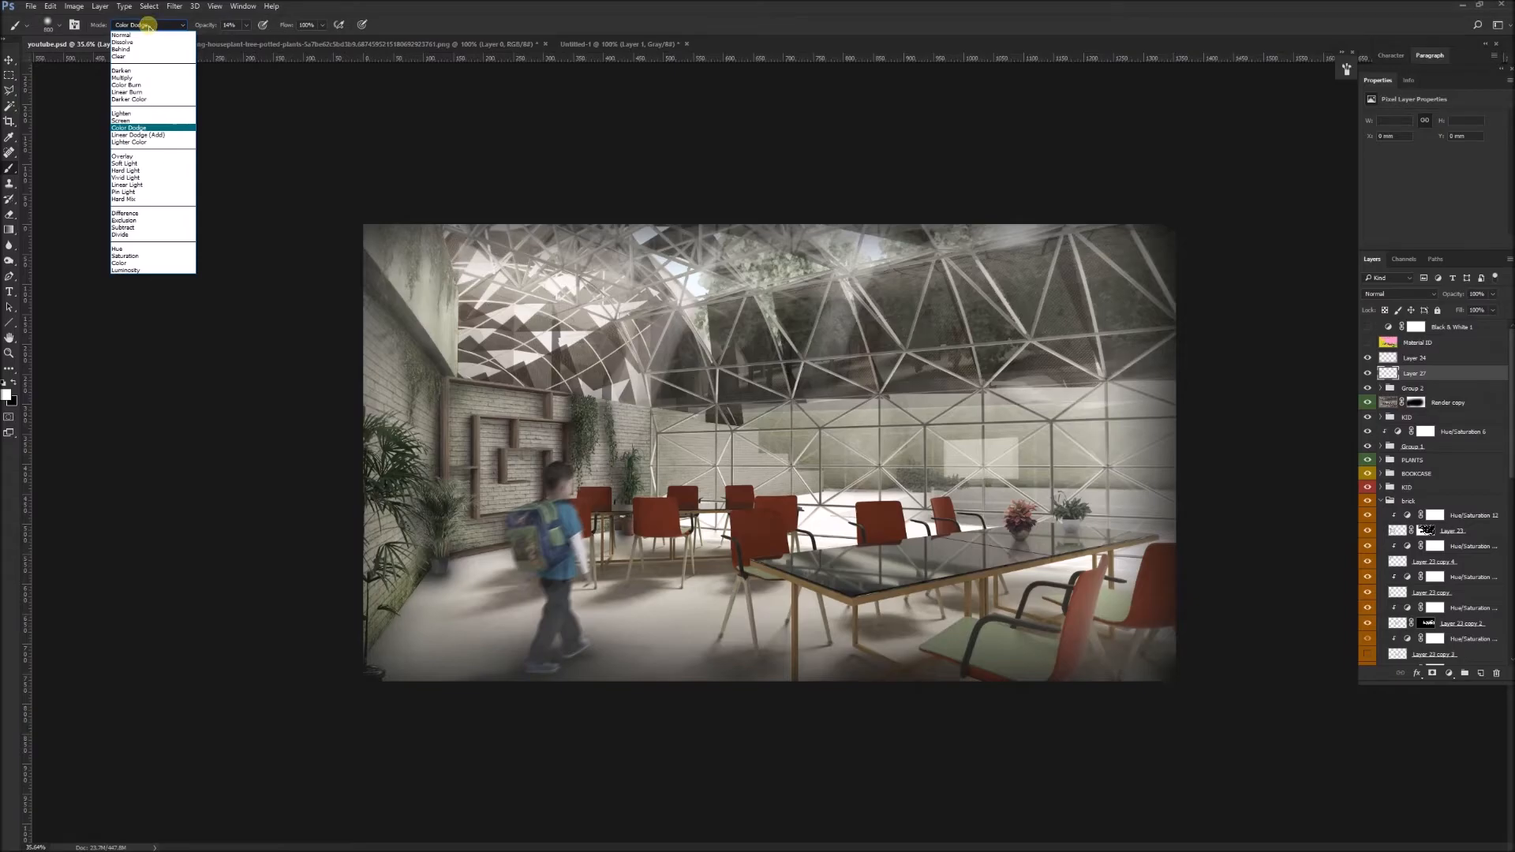
{"action": "left_click", "coordinate": [148, 27]}
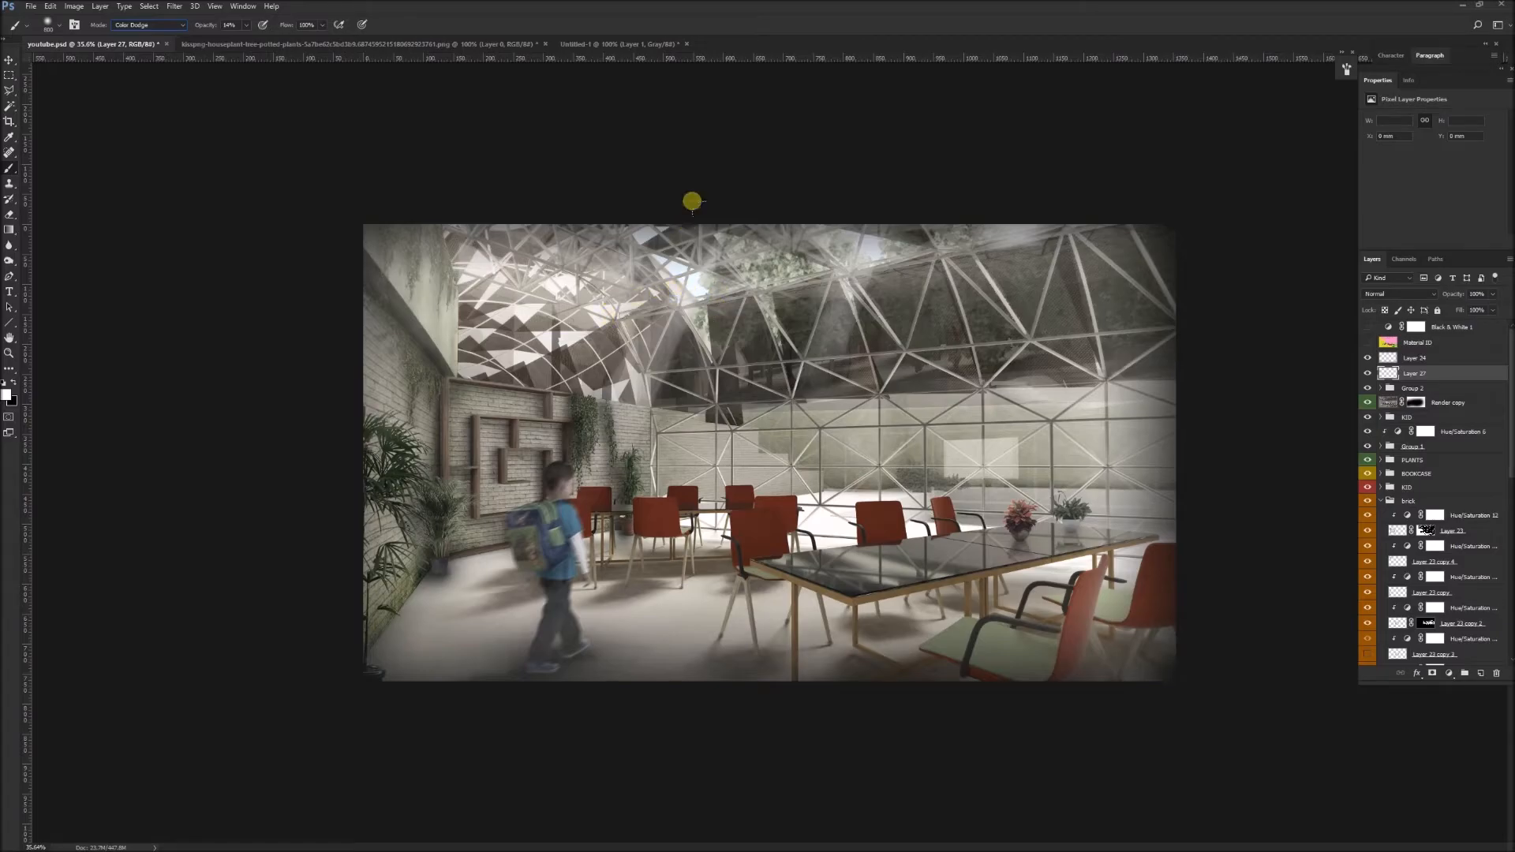
{"action": "left_click", "coordinate": [711, 157]}
{"action": "left_click", "coordinate": [687, 279]}
{"action": "left_click", "coordinate": [687, 281]}
{"action": "left_click", "coordinate": [857, 259]}
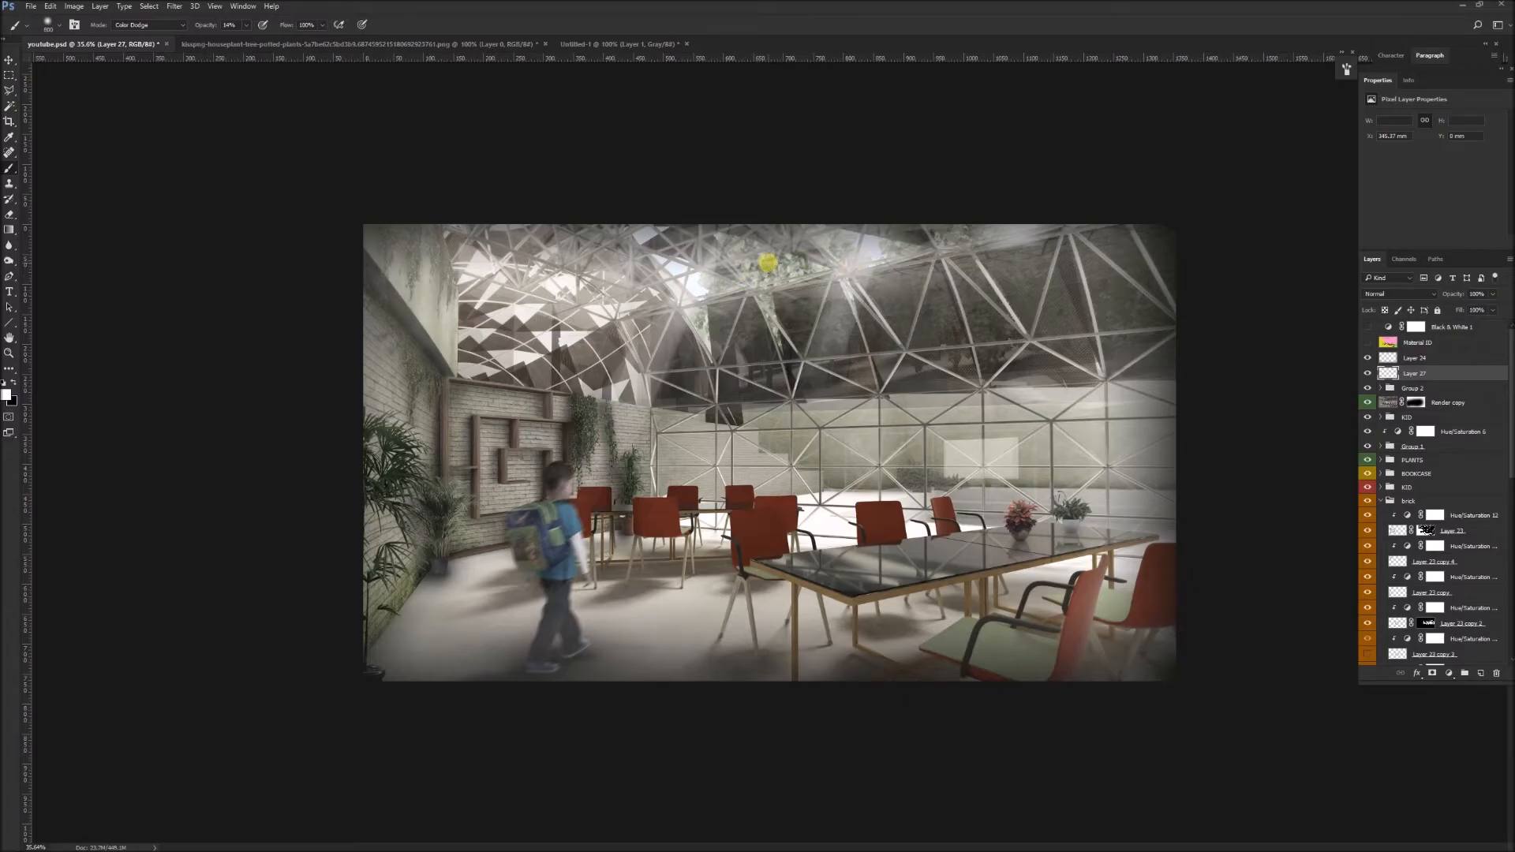
{"action": "left_click", "coordinate": [761, 259]}
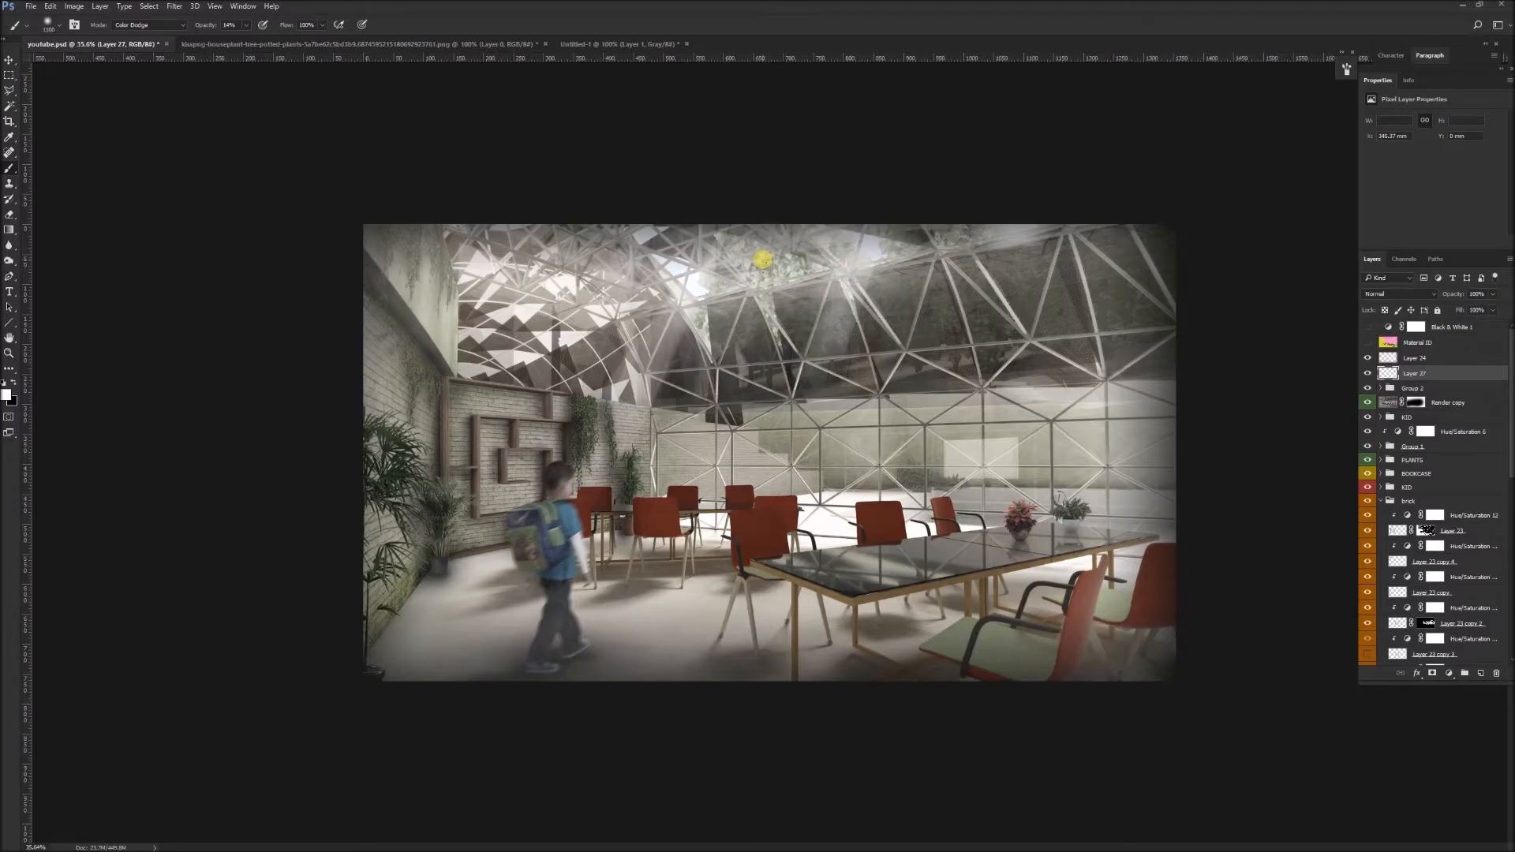
{"action": "left_click", "coordinate": [931, 235]}
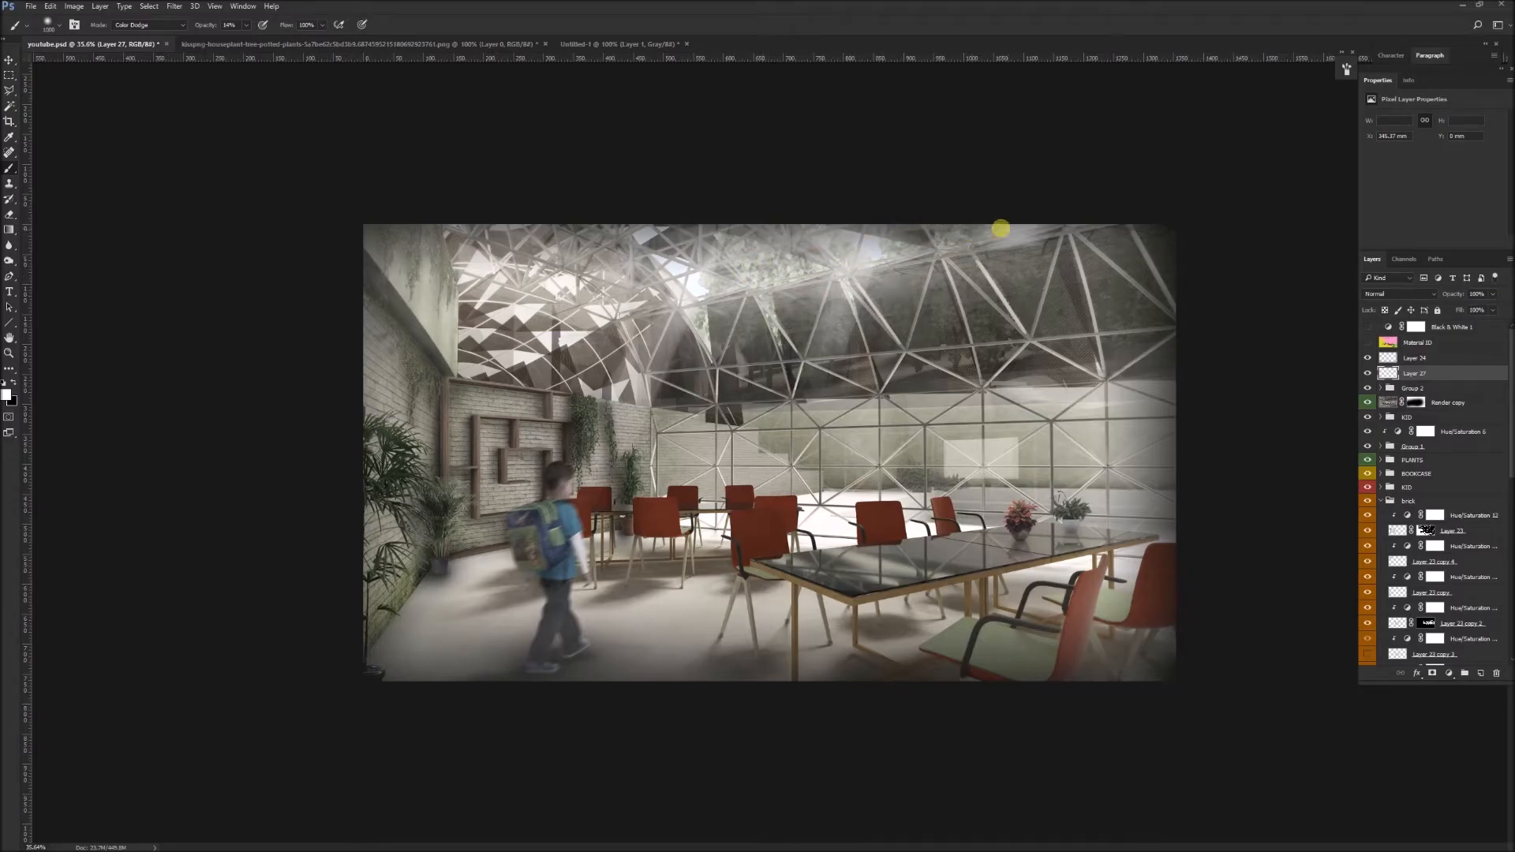
{"action": "left_click", "coordinate": [1013, 228]}
{"action": "left_click", "coordinate": [593, 295]}
{"action": "left_click_drag", "start_coordinate": [510, 263], "coordinate": [472, 263]}
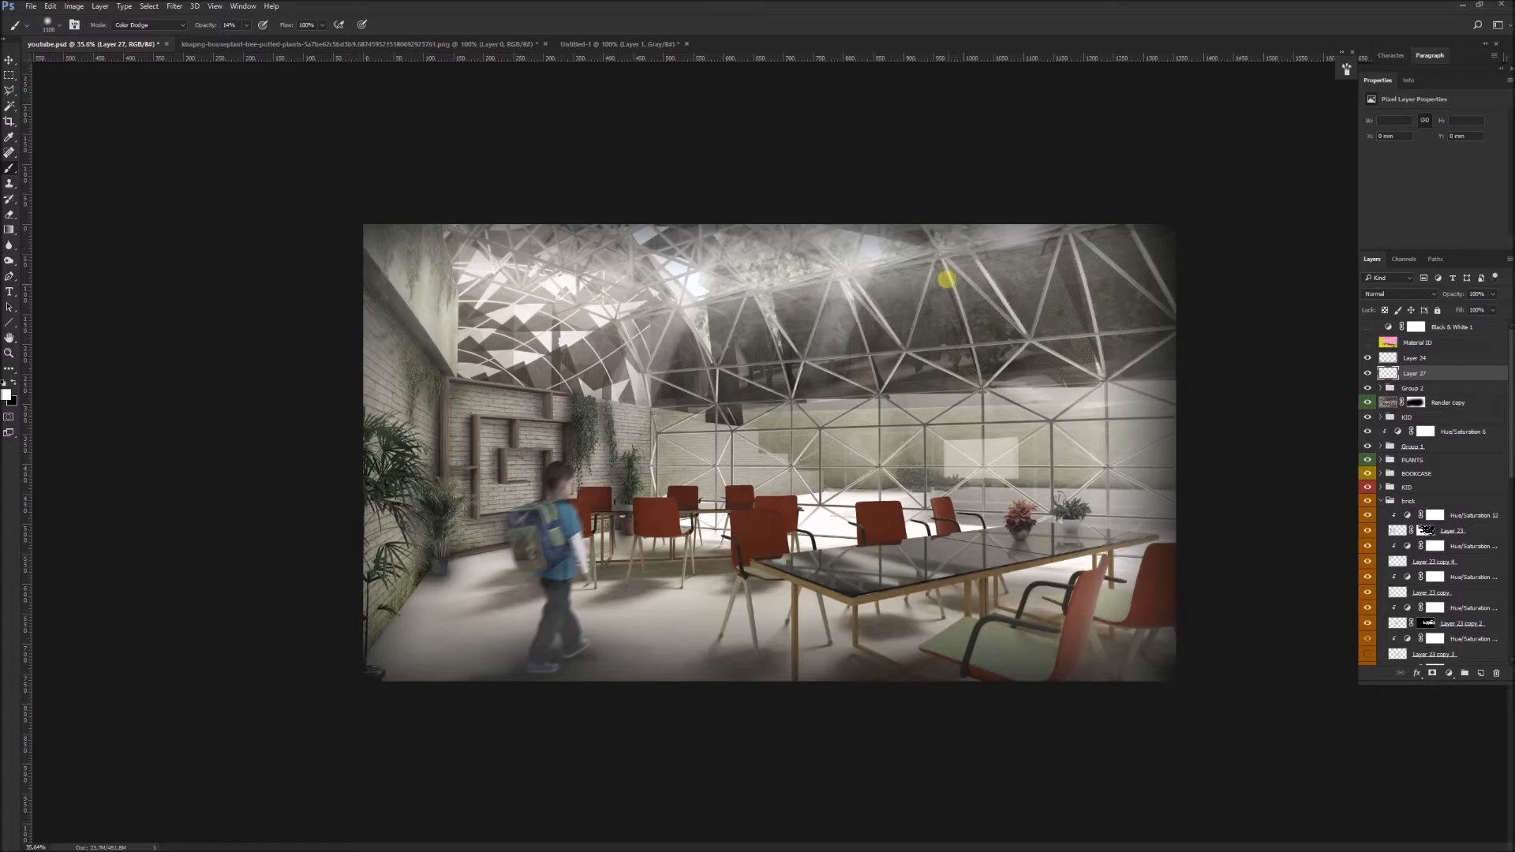
Step: Enlarge the brush and dab a wide soft haze across the dome's lower dark panels, undoing the last dab
{"action": "key", "text": "]"}
{"action": "key", "text": "]"}
{"action": "left_click", "coordinate": [933, 341]}
{"action": "left_click", "coordinate": [1052, 341]}
{"action": "key", "text": "["}
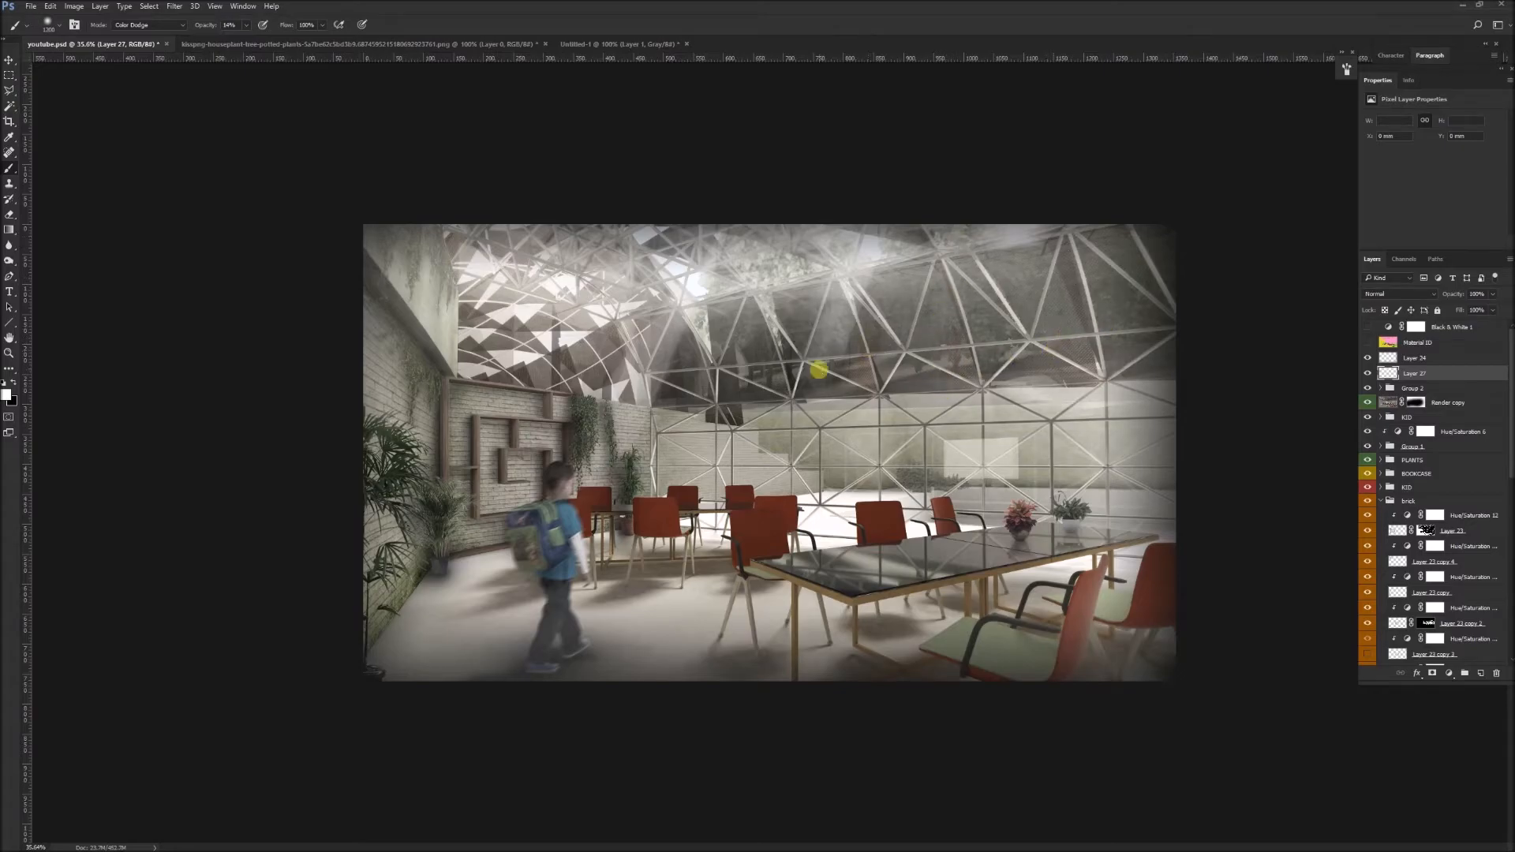
{"action": "left_click", "coordinate": [823, 361]}
{"action": "left_click", "coordinate": [737, 362]}
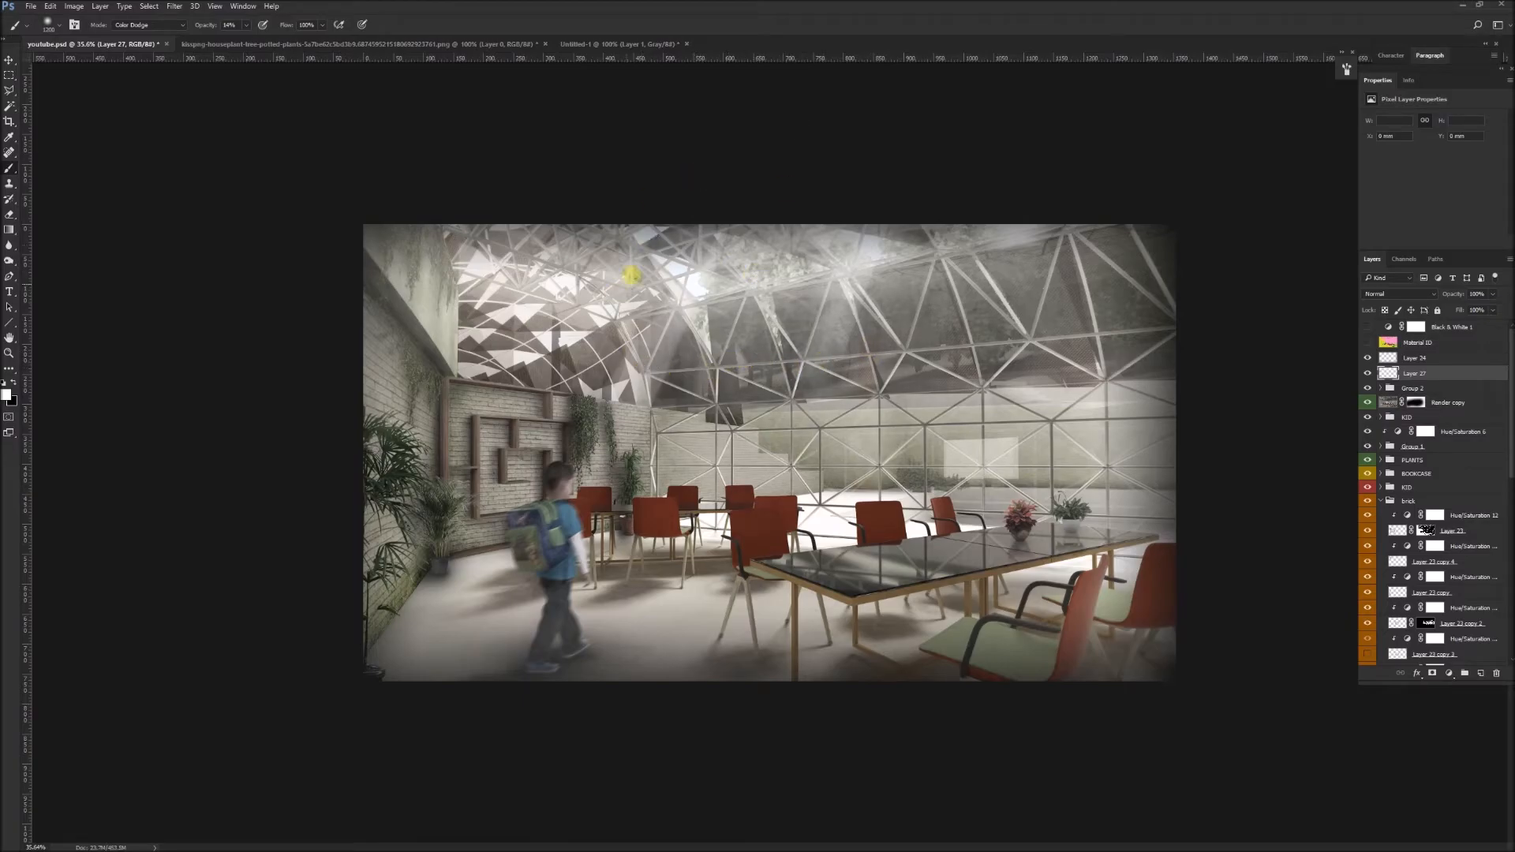
{"action": "left_click", "coordinate": [600, 365]}
{"action": "left_click", "coordinate": [602, 348]}
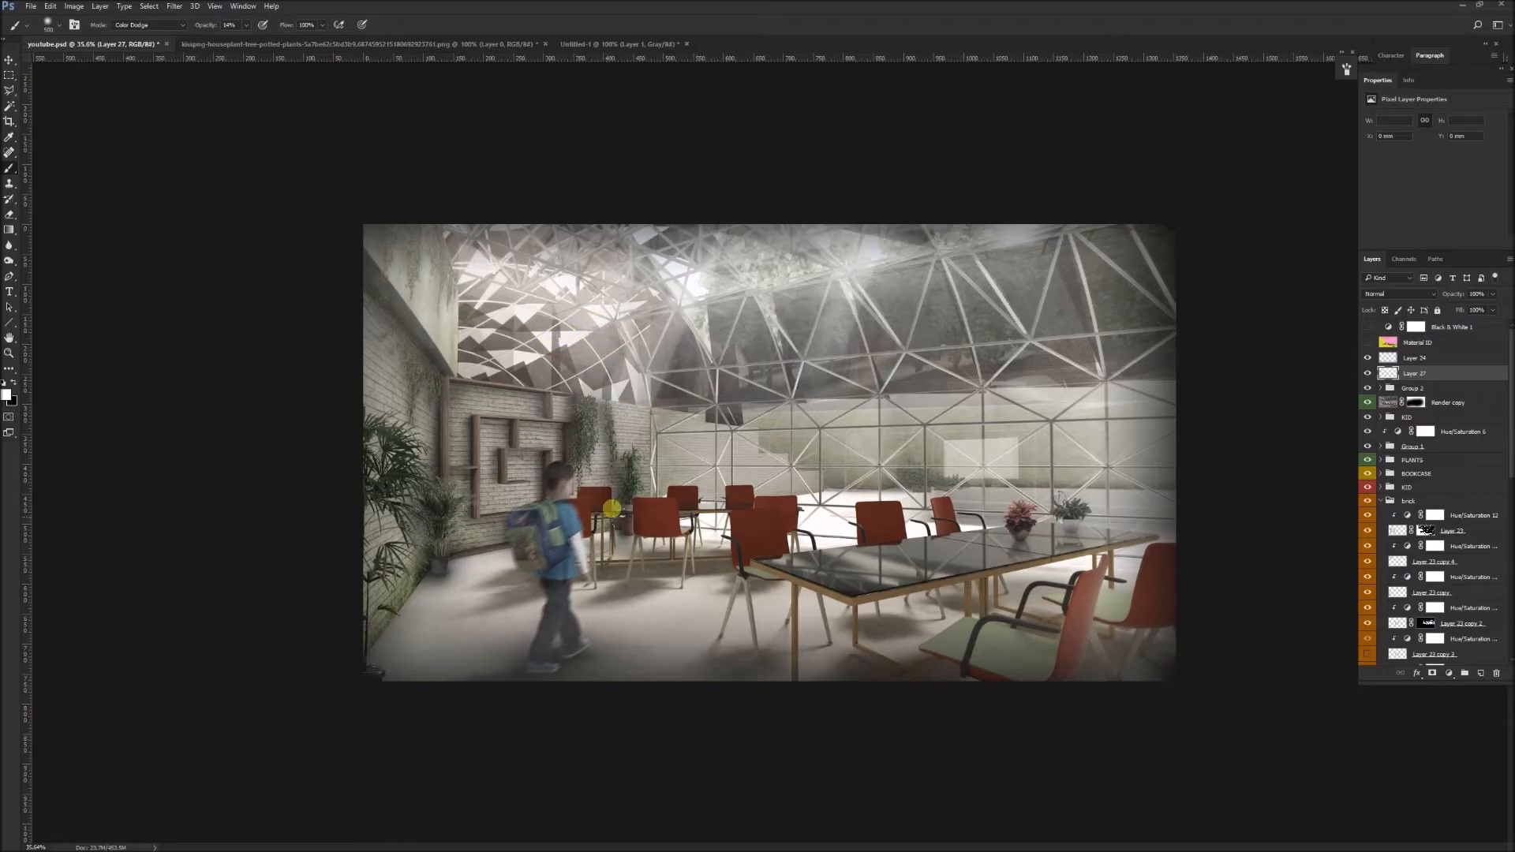
{"action": "key", "text": "ctrl+z"}
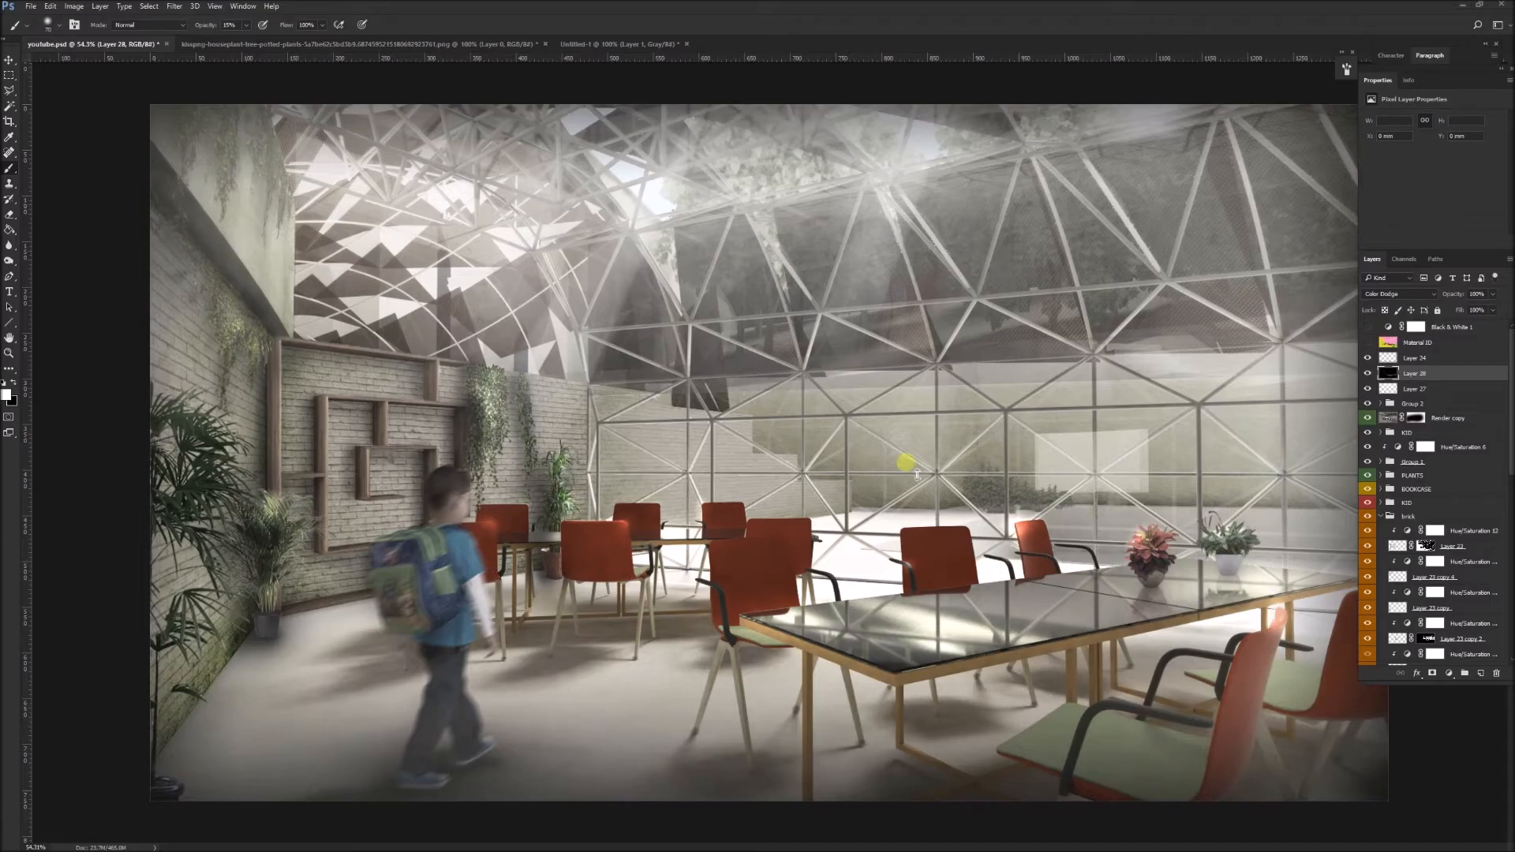
Step: Toggle the black Color Dodge layer's visibility repeatedly to compare the highlights on the table, plants and chairs
{"action": "left_click", "coordinate": [1369, 373]}
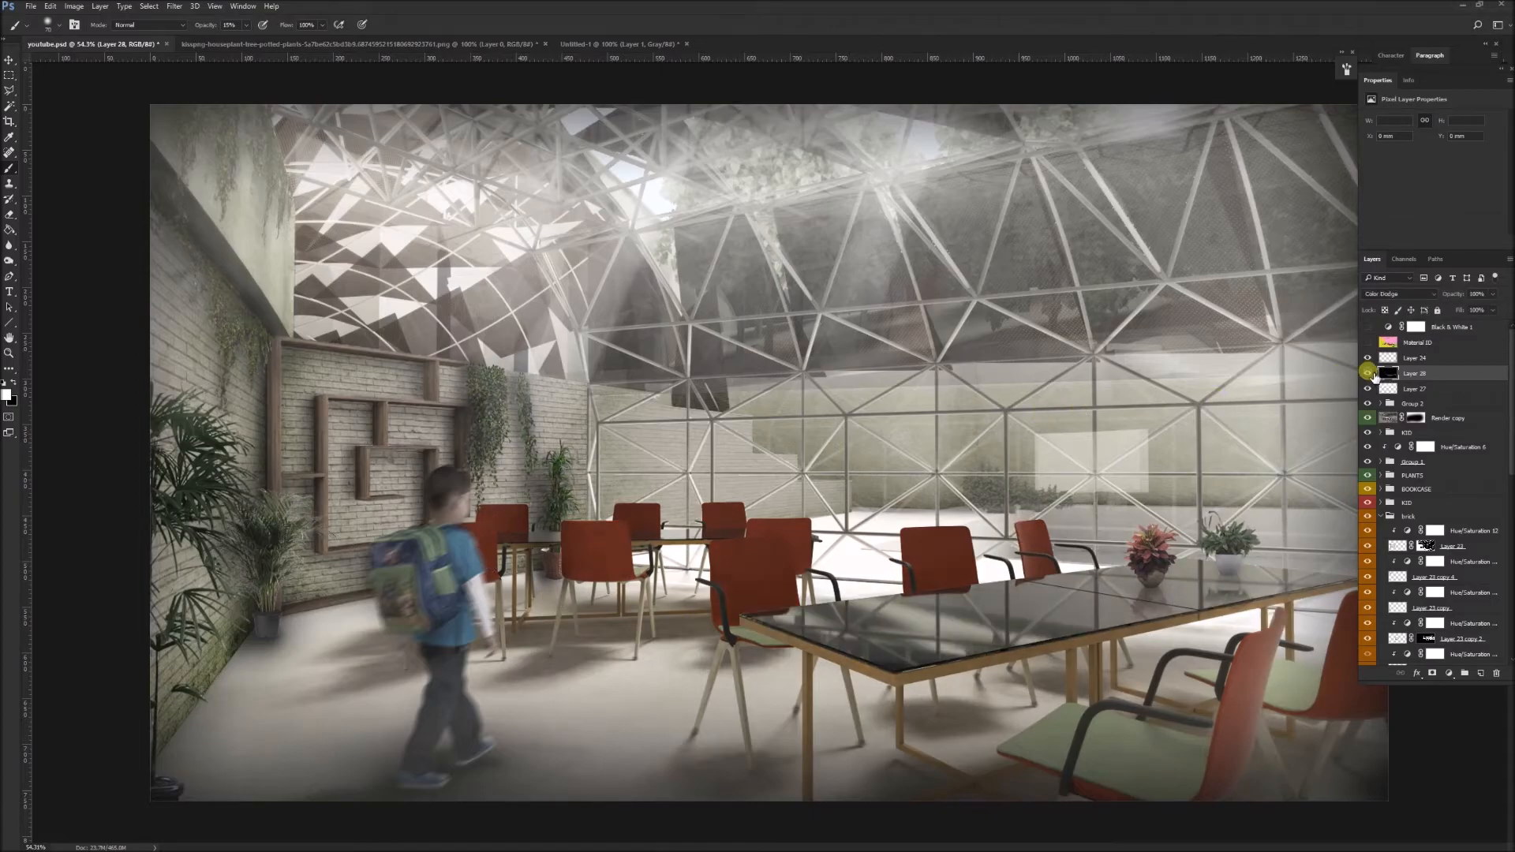
{"action": "left_click", "coordinate": [1369, 373]}
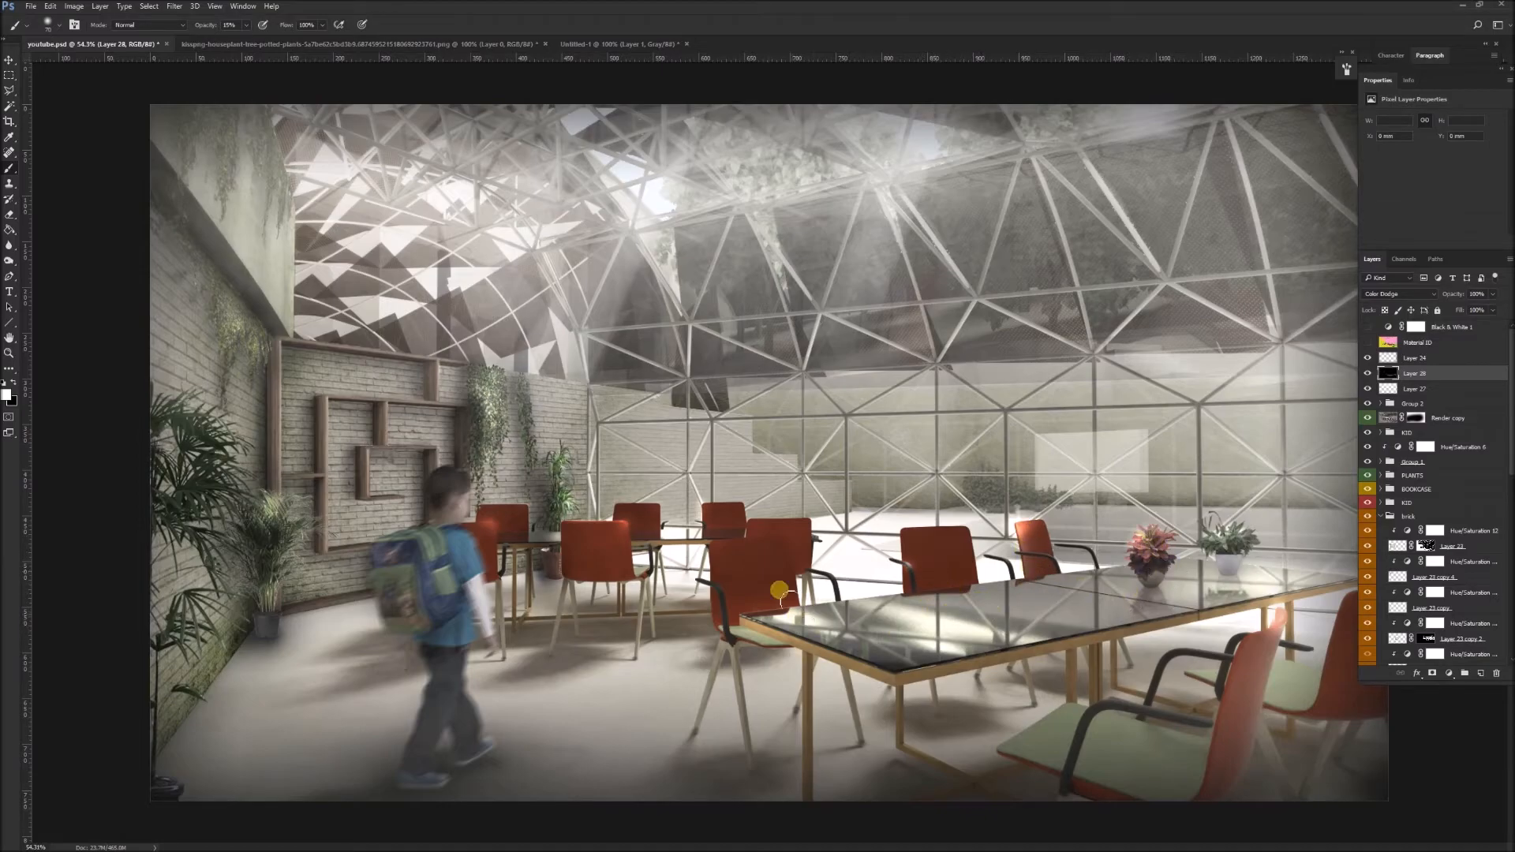
{"action": "left_click", "coordinate": [1368, 373]}
{"action": "left_click", "coordinate": [1367, 373]}
{"action": "left_click", "coordinate": [1369, 374]}
{"action": "left_click", "coordinate": [1368, 373]}
{"action": "left_click", "coordinate": [1368, 373]}
{"action": "left_click", "coordinate": [1368, 374]}
{"action": "left_click", "coordinate": [1368, 373]}
{"action": "left_click", "coordinate": [1368, 373]}
{"action": "left_click", "coordinate": [1368, 373]}
{"action": "left_click", "coordinate": [1368, 373]}
{"action": "left_click", "coordinate": [1368, 373]}
{"action": "left_click", "coordinate": [1368, 373]}
{"action": "left_click", "coordinate": [1369, 374]}
{"action": "left_click", "coordinate": [1368, 373]}
Step: Examine the brick wall, hanging plants and chairs up close with the Color Dodge layer off and on
{"action": "scroll", "coordinate": [271, 472], "scroll_direction": "up", "scroll_amount": 1}
{"action": "scroll", "coordinate": [271, 471], "scroll_direction": "up", "scroll_amount": 1}
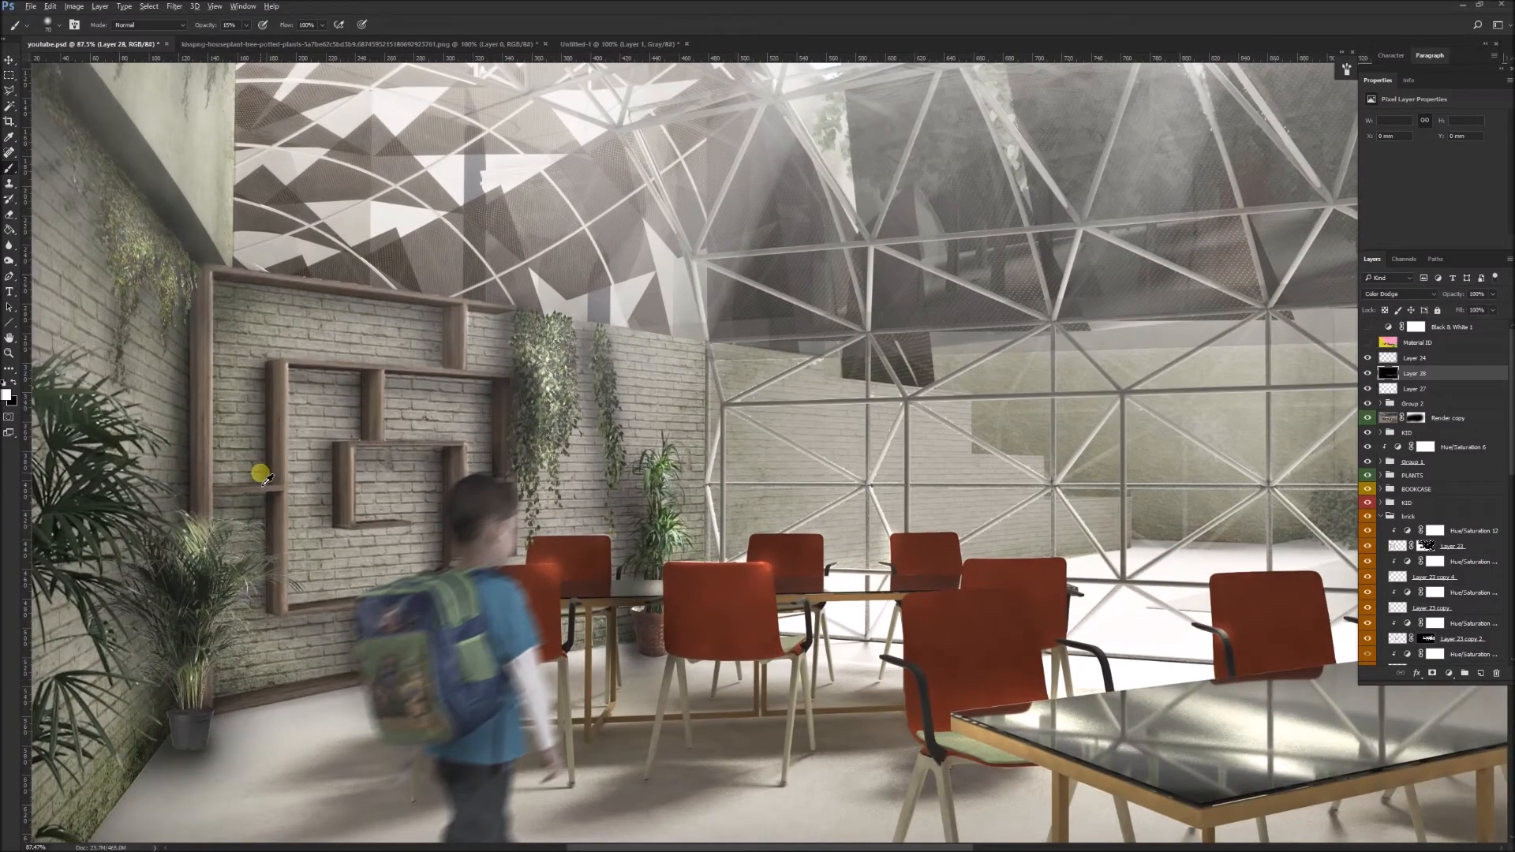
{"action": "scroll", "coordinate": [430, 427], "scroll_direction": "up", "scroll_amount": 2}
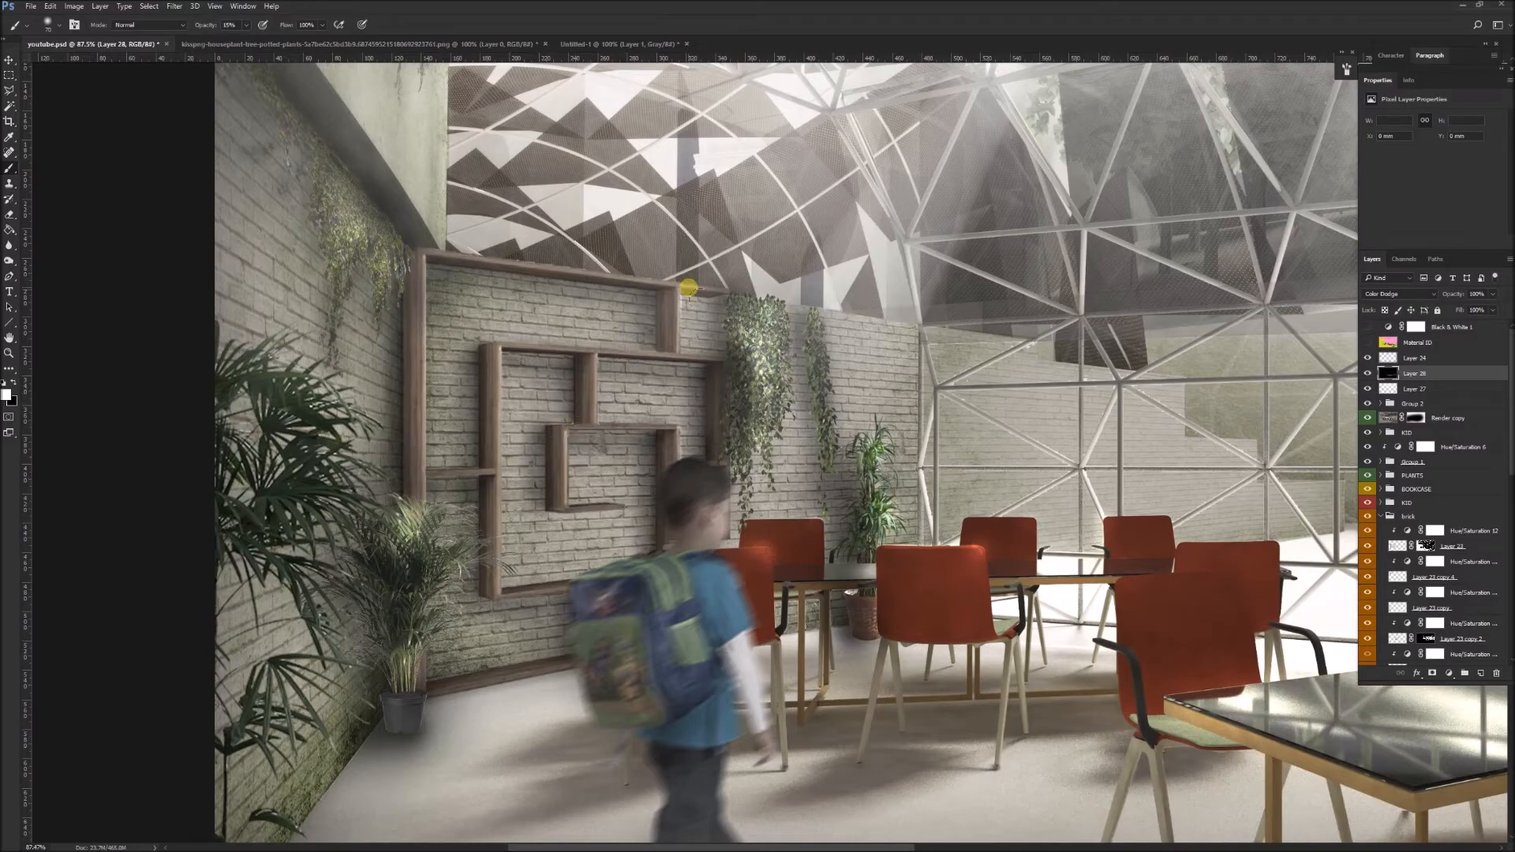
{"action": "left_click", "coordinate": [1368, 374]}
{"action": "left_click", "coordinate": [1369, 374]}
{"action": "left_click", "coordinate": [1369, 374]}
{"action": "left_click_drag", "start_coordinate": [970, 534], "coordinate": [756, 476]}
{"action": "scroll", "coordinate": [789, 469], "scroll_direction": "down", "scroll_amount": 5}
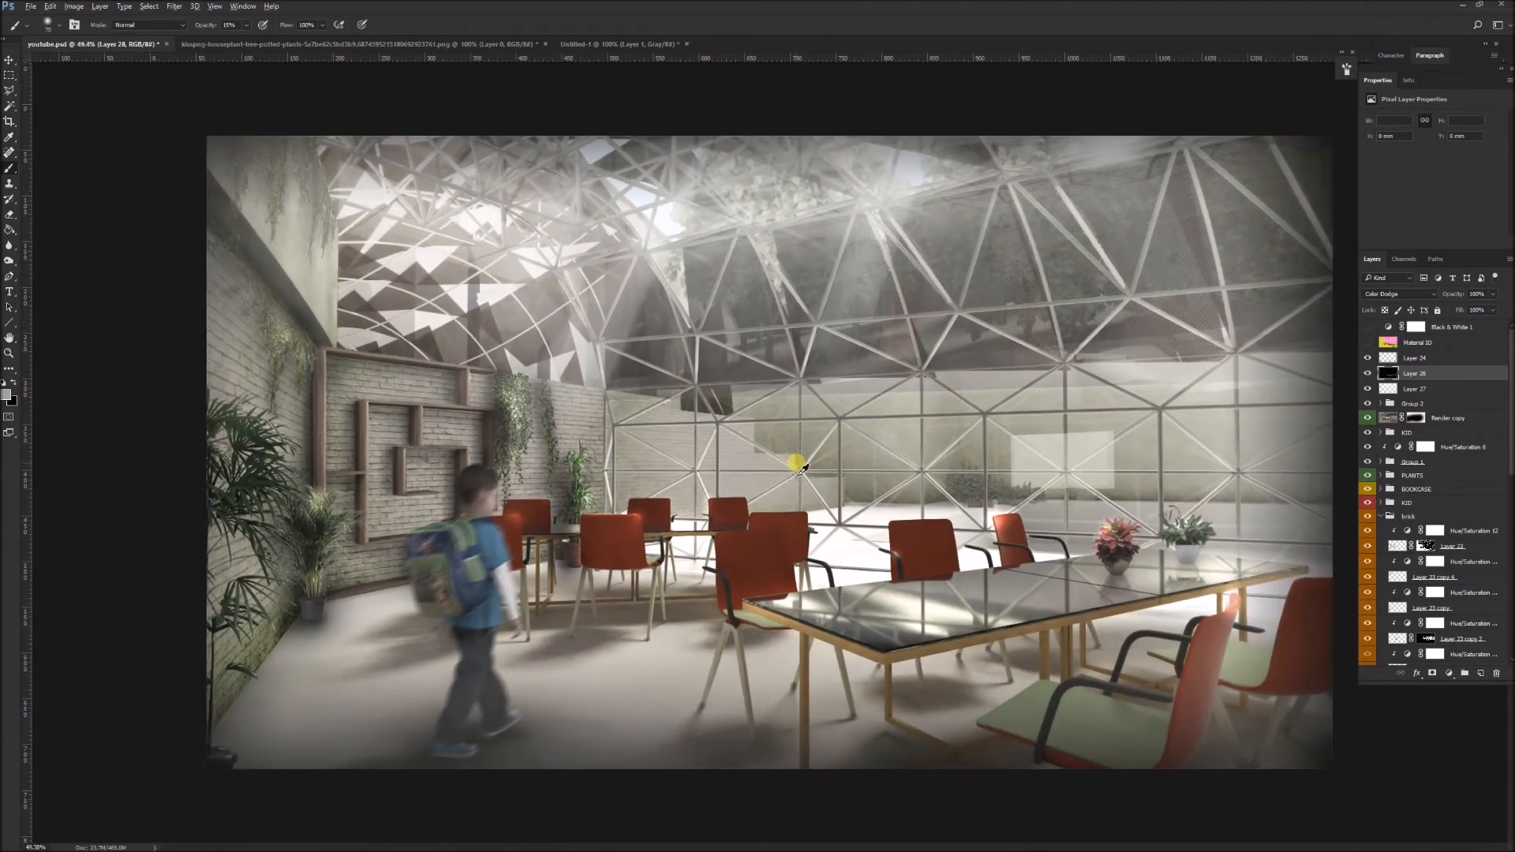
Step: Compare the whole image with and without the Color Dodge highlights layer
{"action": "scroll", "coordinate": [793, 464], "scroll_direction": "down", "scroll_amount": 5}
{"action": "scroll", "coordinate": [792, 460], "scroll_direction": "up", "scroll_amount": 2}
{"action": "left_click", "coordinate": [1368, 375]}
{"action": "left_click", "coordinate": [1368, 375]}
{"action": "left_click", "coordinate": [1368, 375]}
{"action": "left_click", "coordinate": [1368, 375]}
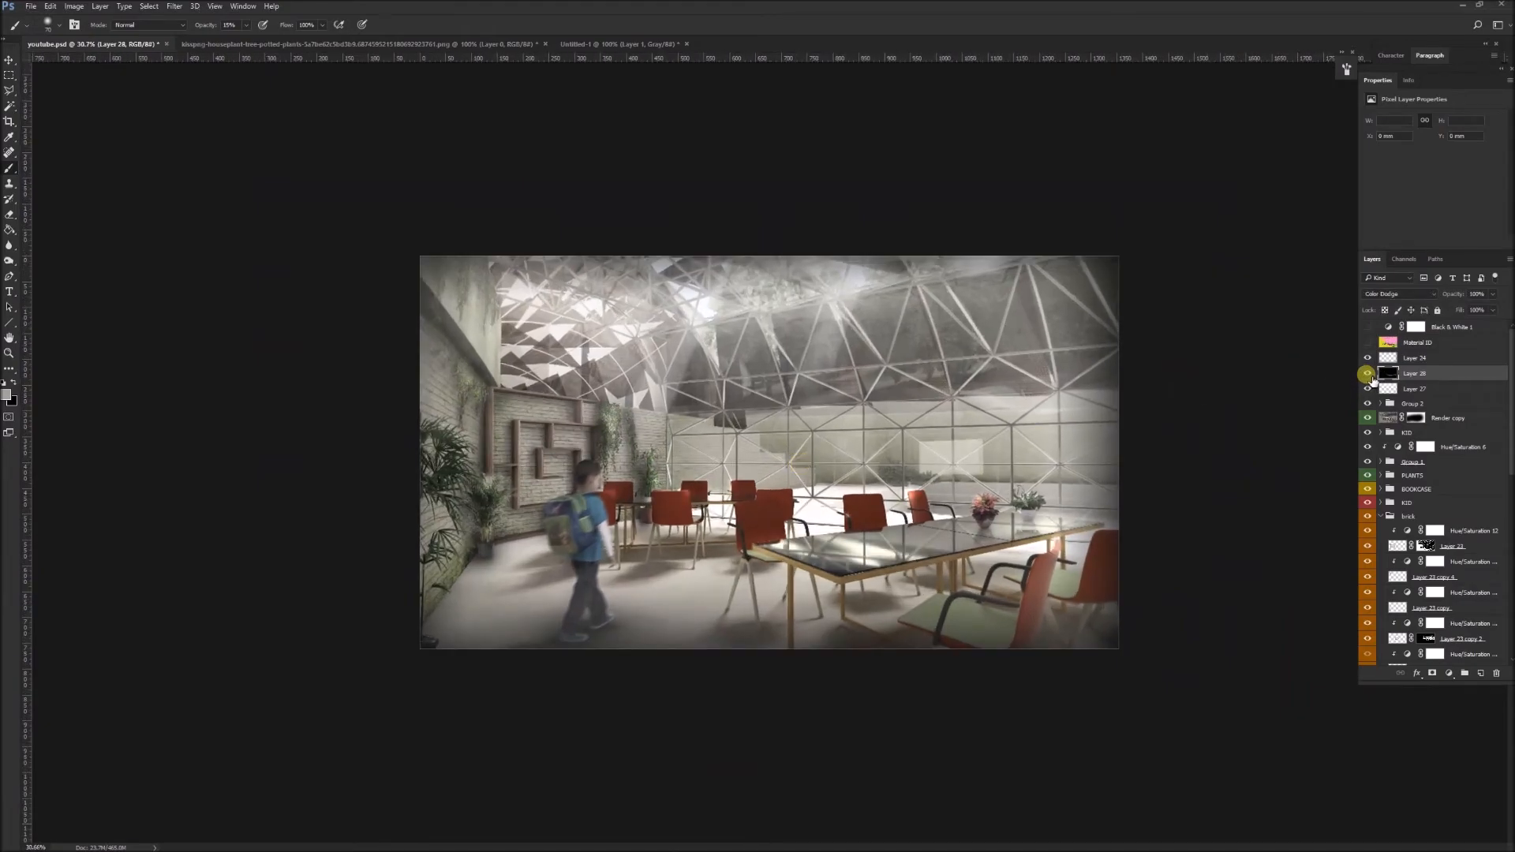
{"action": "scroll", "coordinate": [837, 489], "scroll_direction": "up", "scroll_amount": 3}
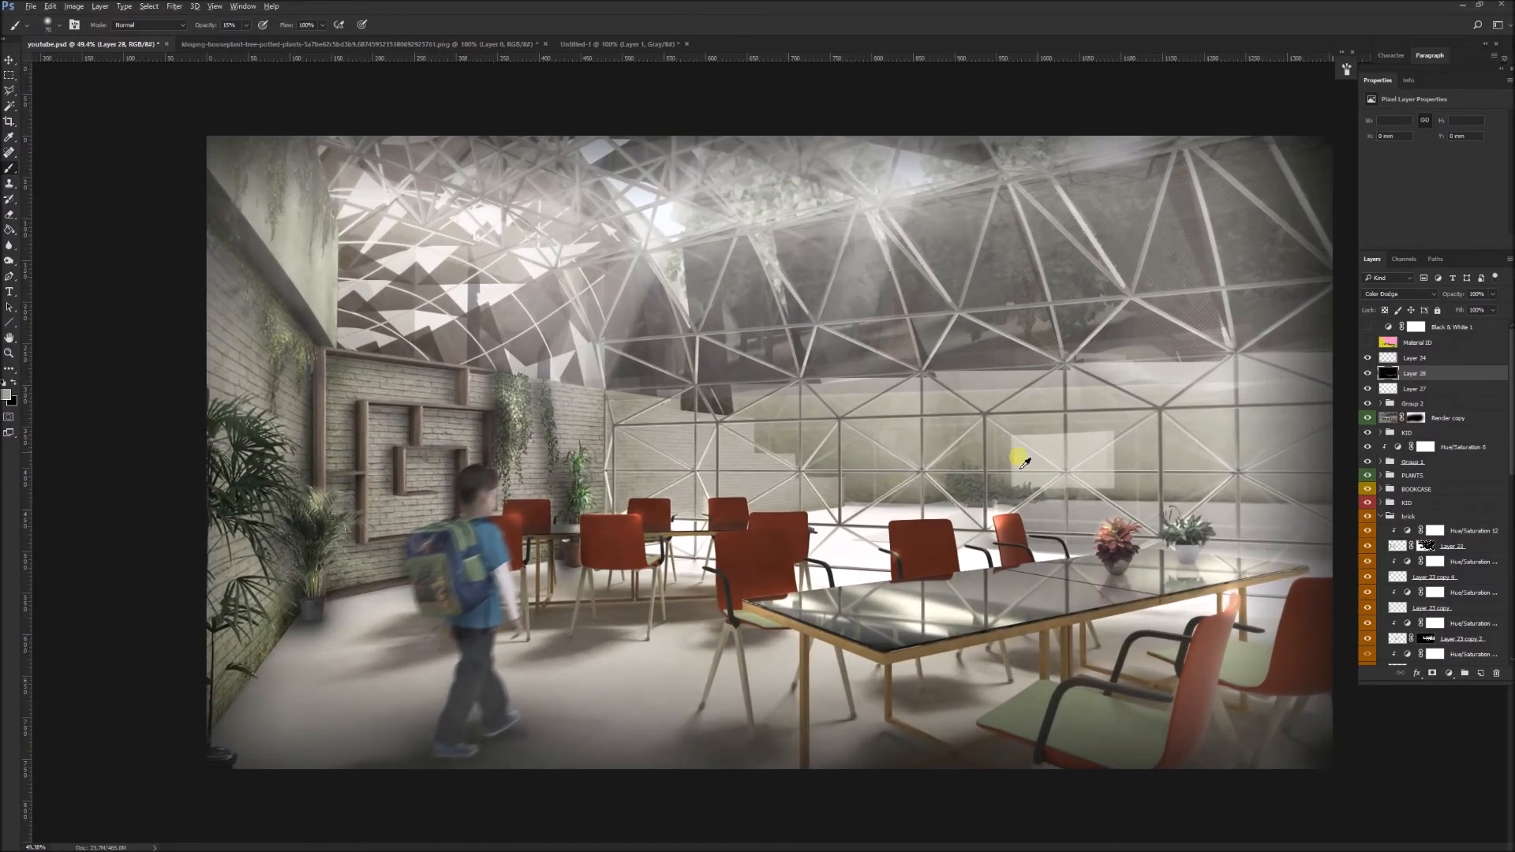
Step: Check the highlights layer's Color Dodge blend mode and set up the Paint Bucket with a black foreground colour
{"action": "left_click", "coordinate": [1408, 295]}
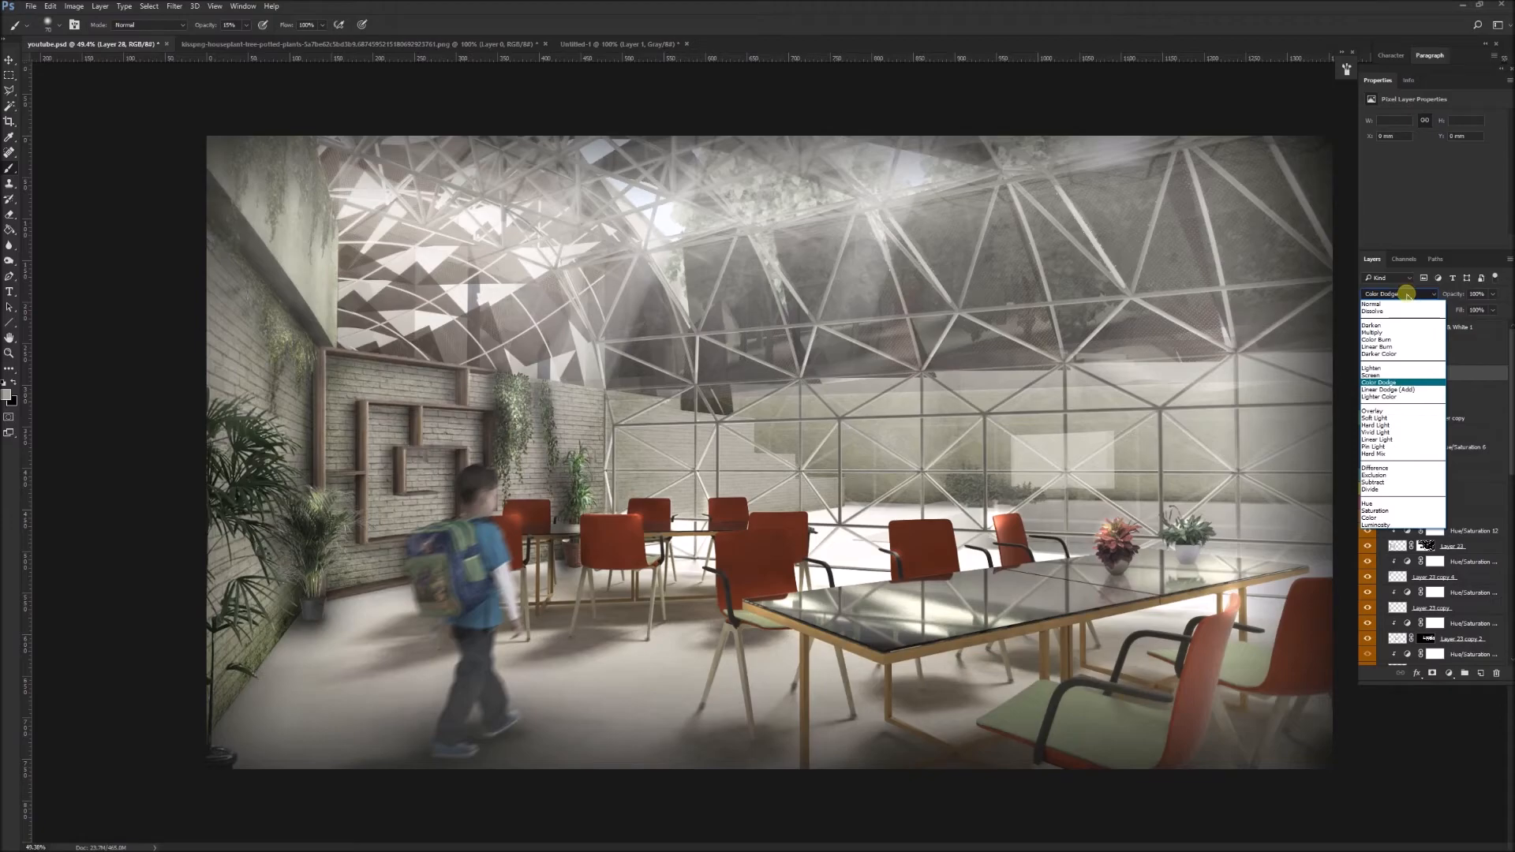
{"action": "left_click", "coordinate": [1409, 295]}
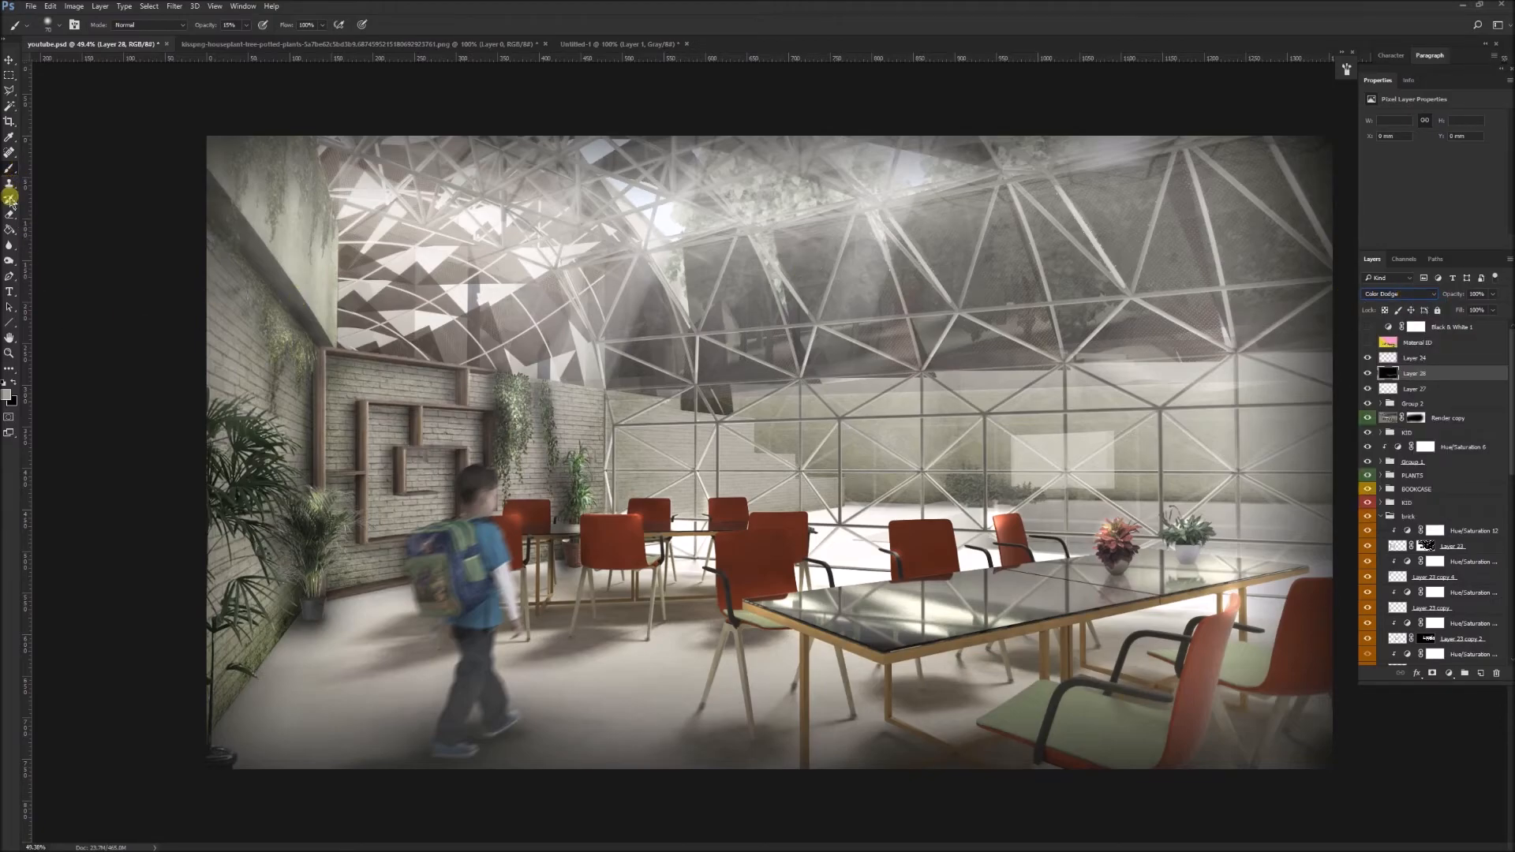
{"action": "left_click", "coordinate": [9, 229]}
{"action": "left_click", "coordinate": [14, 383]}
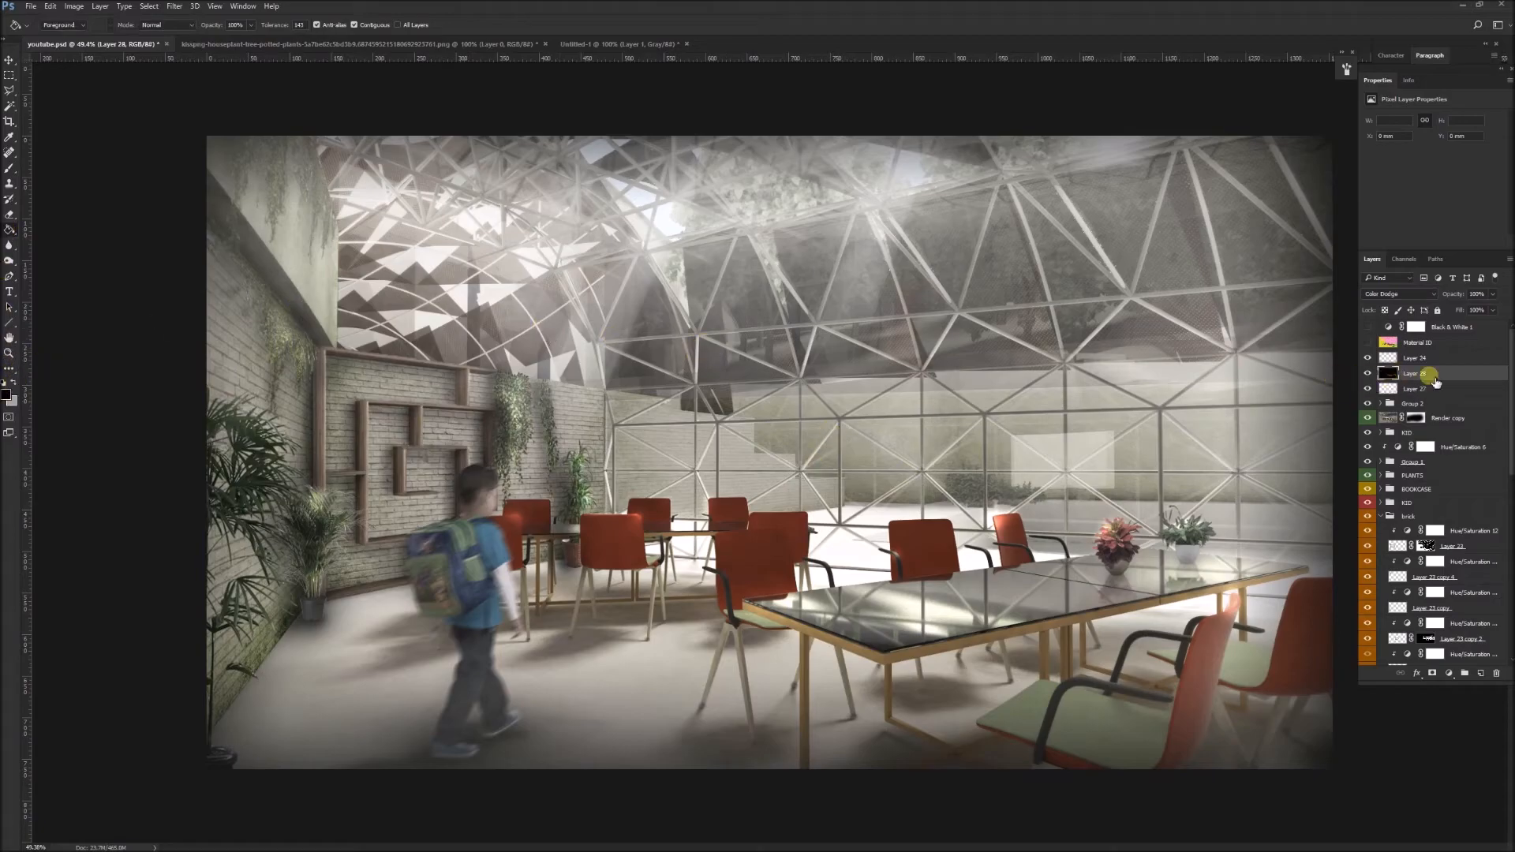
Step: Switch to the Brush with a white foreground colour and 9% opacity for the Color Dodge highlights layer
{"action": "key", "text": "b"}
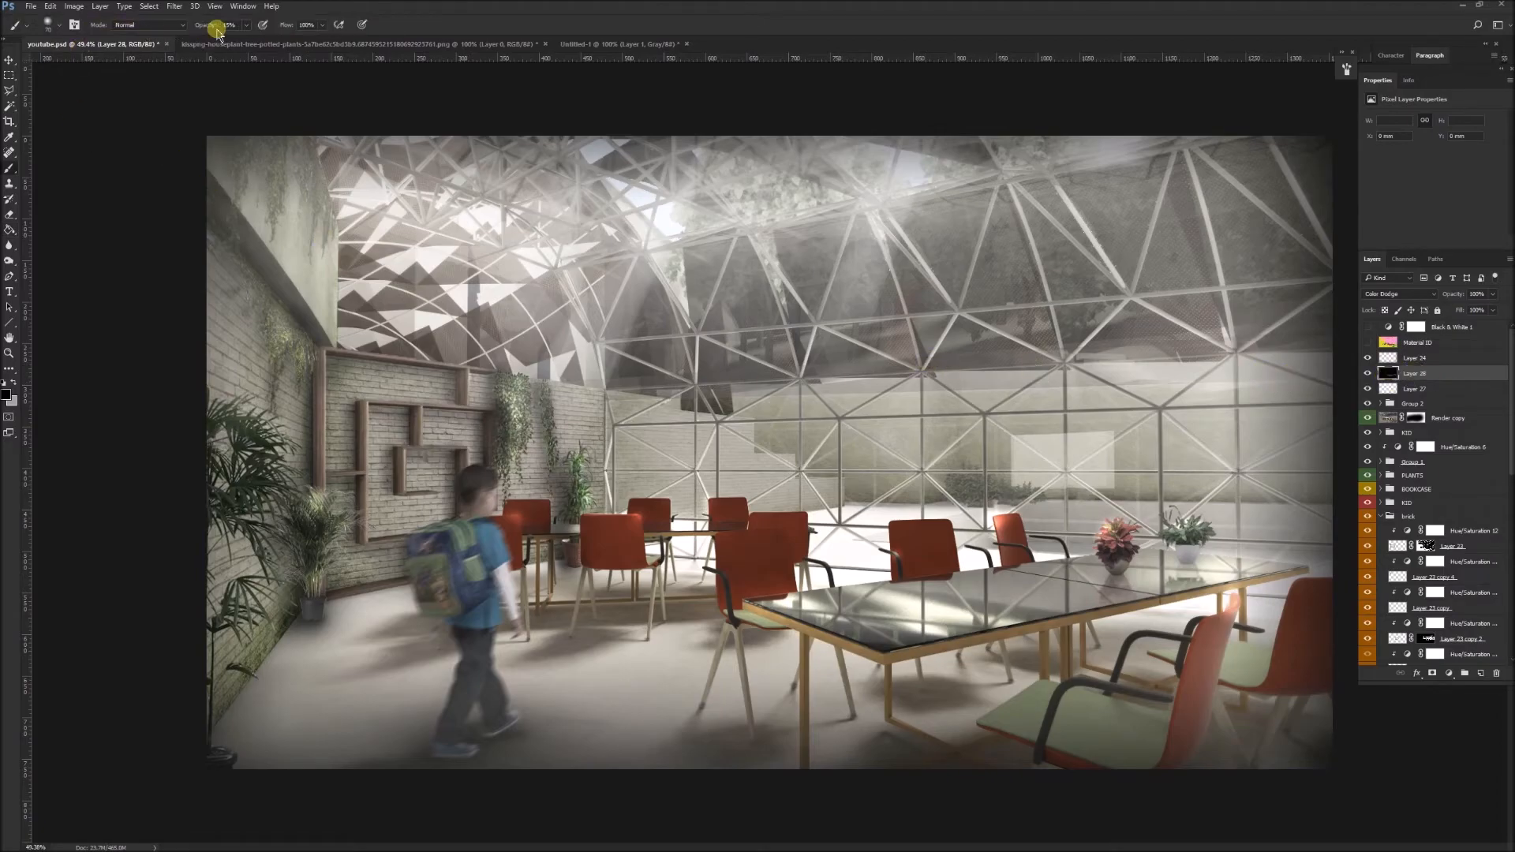
{"action": "left_click", "coordinate": [14, 382]}
{"action": "scroll", "coordinate": [476, 604], "scroll_direction": "up", "scroll_amount": 2}
{"action": "scroll", "coordinate": [478, 604], "scroll_direction": "up", "scroll_amount": 1}
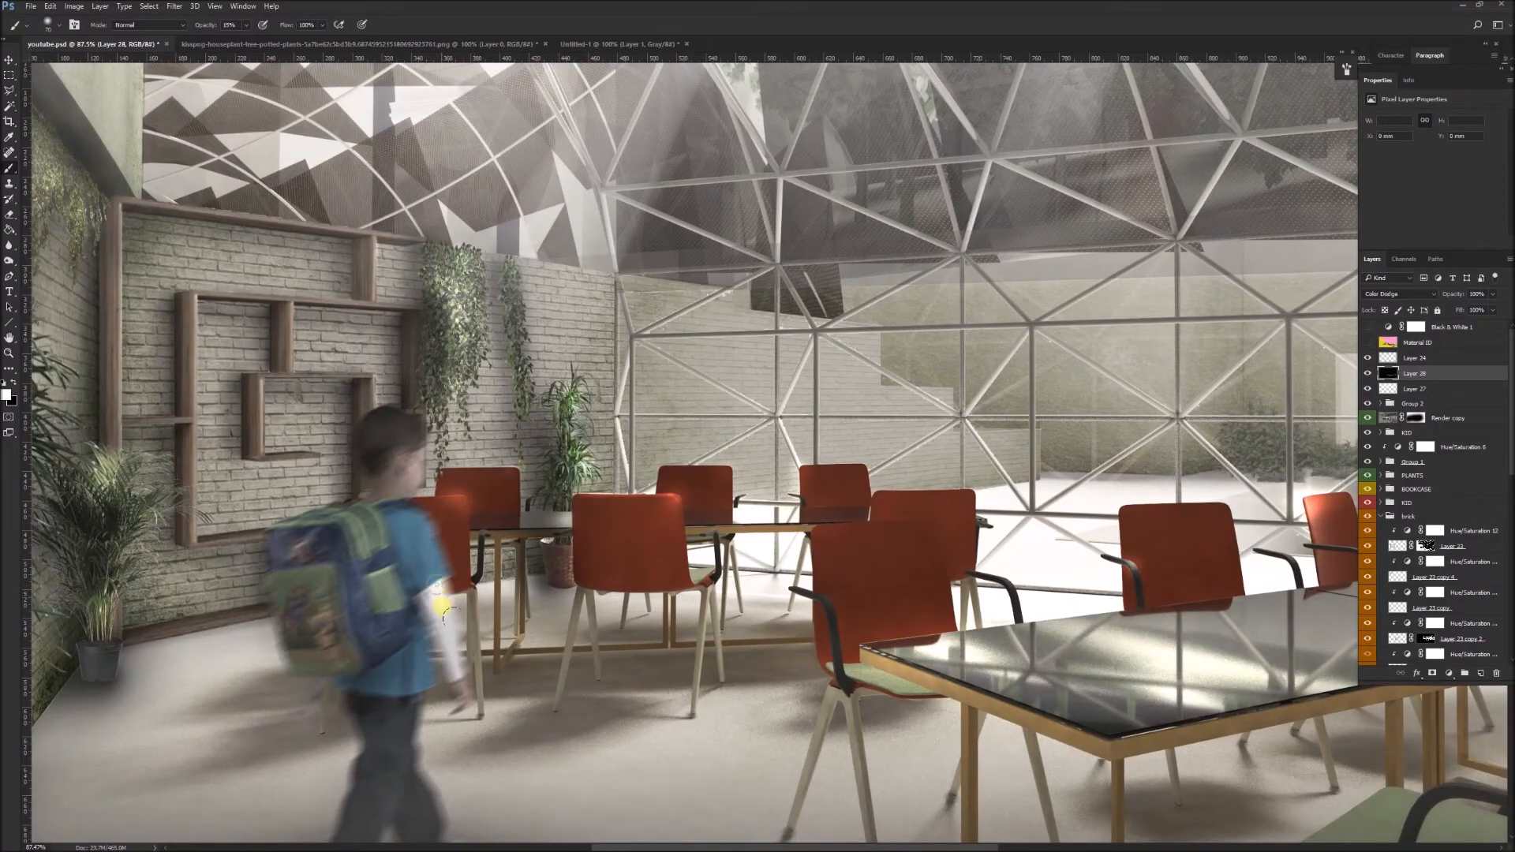
{"action": "scroll", "coordinate": [460, 529], "scroll_direction": "down", "scroll_amount": 1}
{"action": "scroll", "coordinate": [460, 529], "scroll_direction": "down", "scroll_amount": 2}
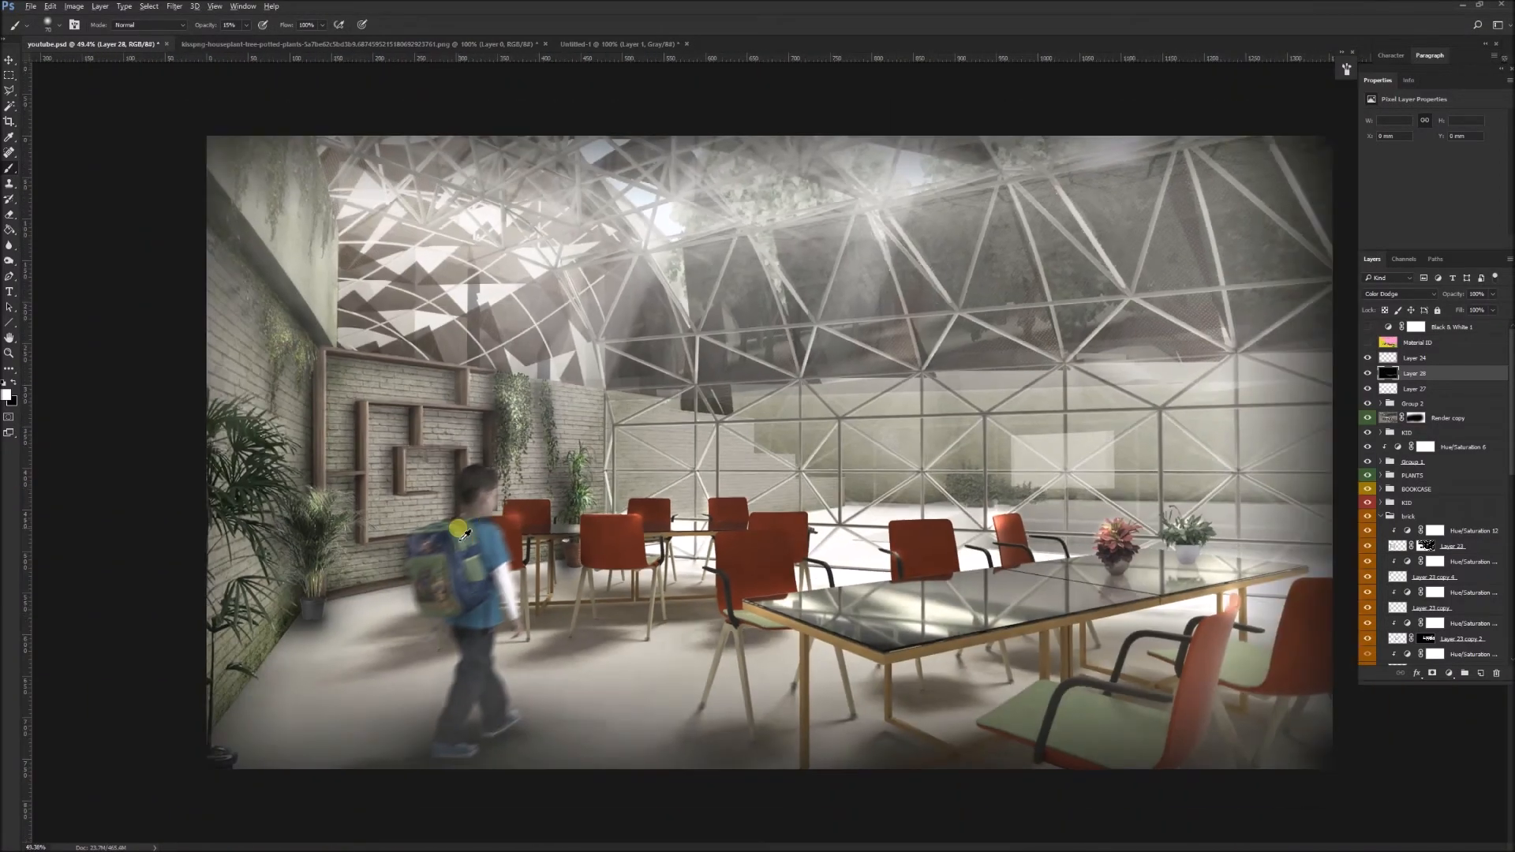
{"action": "scroll", "coordinate": [466, 544], "scroll_direction": "up", "scroll_amount": 1}
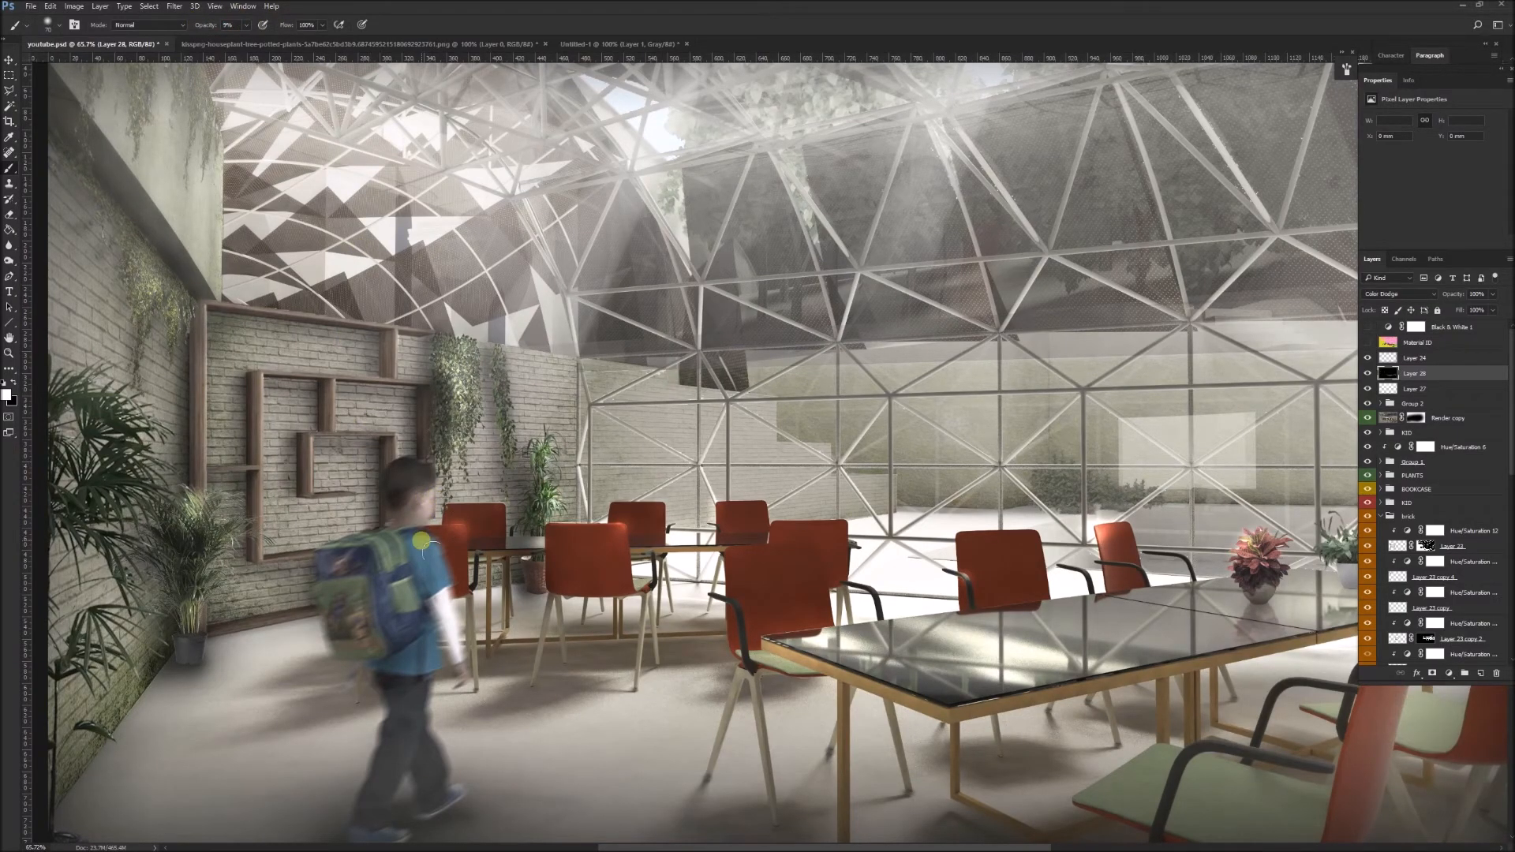
Step: Brush soft white highlights onto the upper dome struts and joints where the skylight enters
{"action": "scroll", "coordinate": [450, 426], "scroll_direction": "down", "scroll_amount": 3}
{"action": "scroll", "coordinate": [514, 523], "scroll_direction": "up", "scroll_amount": 1}
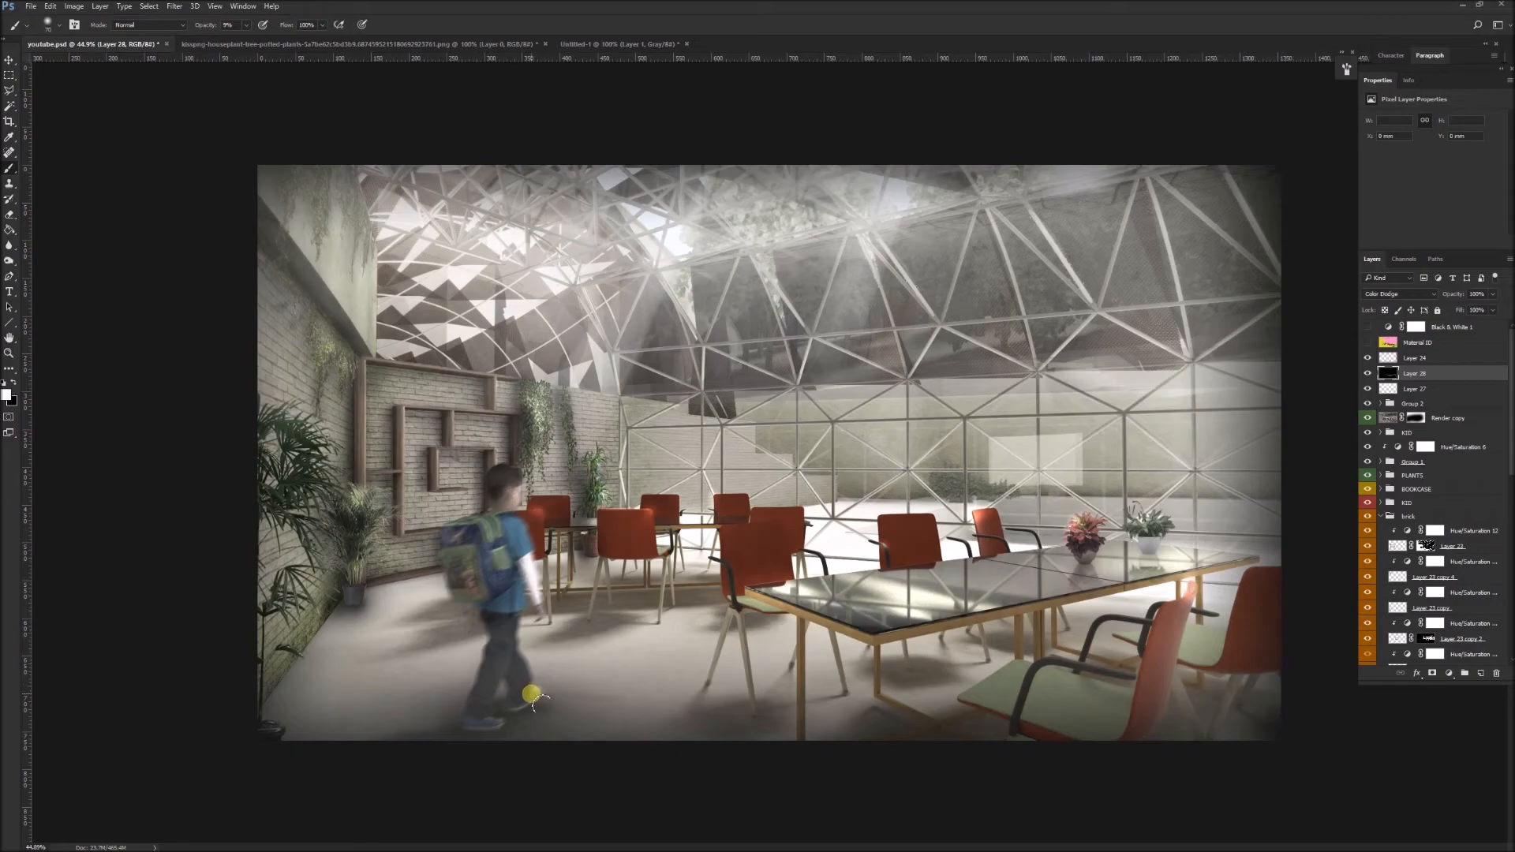
{"action": "scroll", "coordinate": [291, 438], "scroll_direction": "up", "scroll_amount": 1}
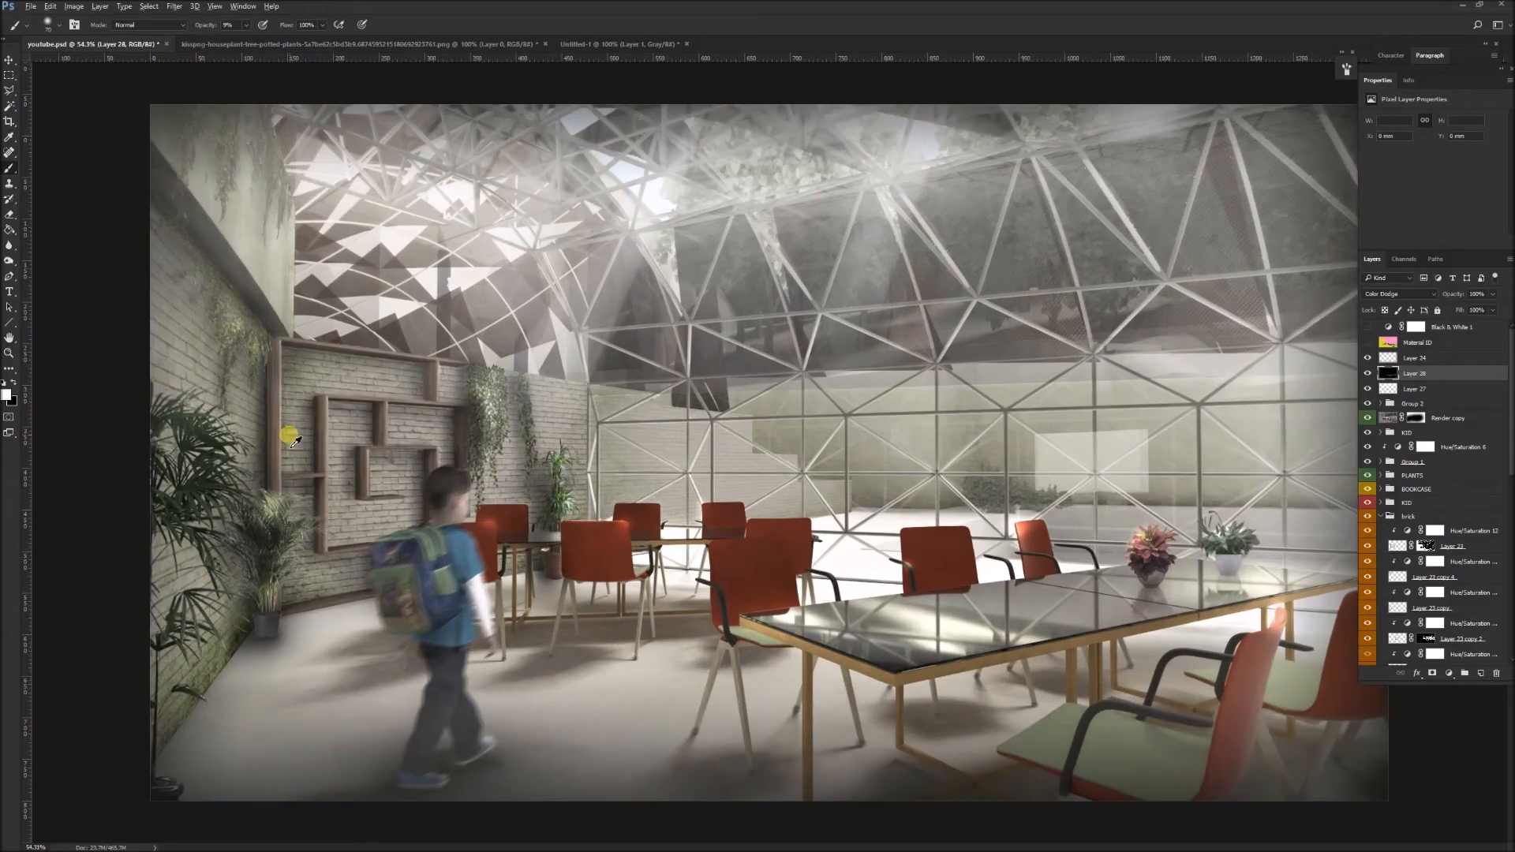
{"action": "scroll", "coordinate": [290, 438], "scroll_direction": "up", "scroll_amount": 1}
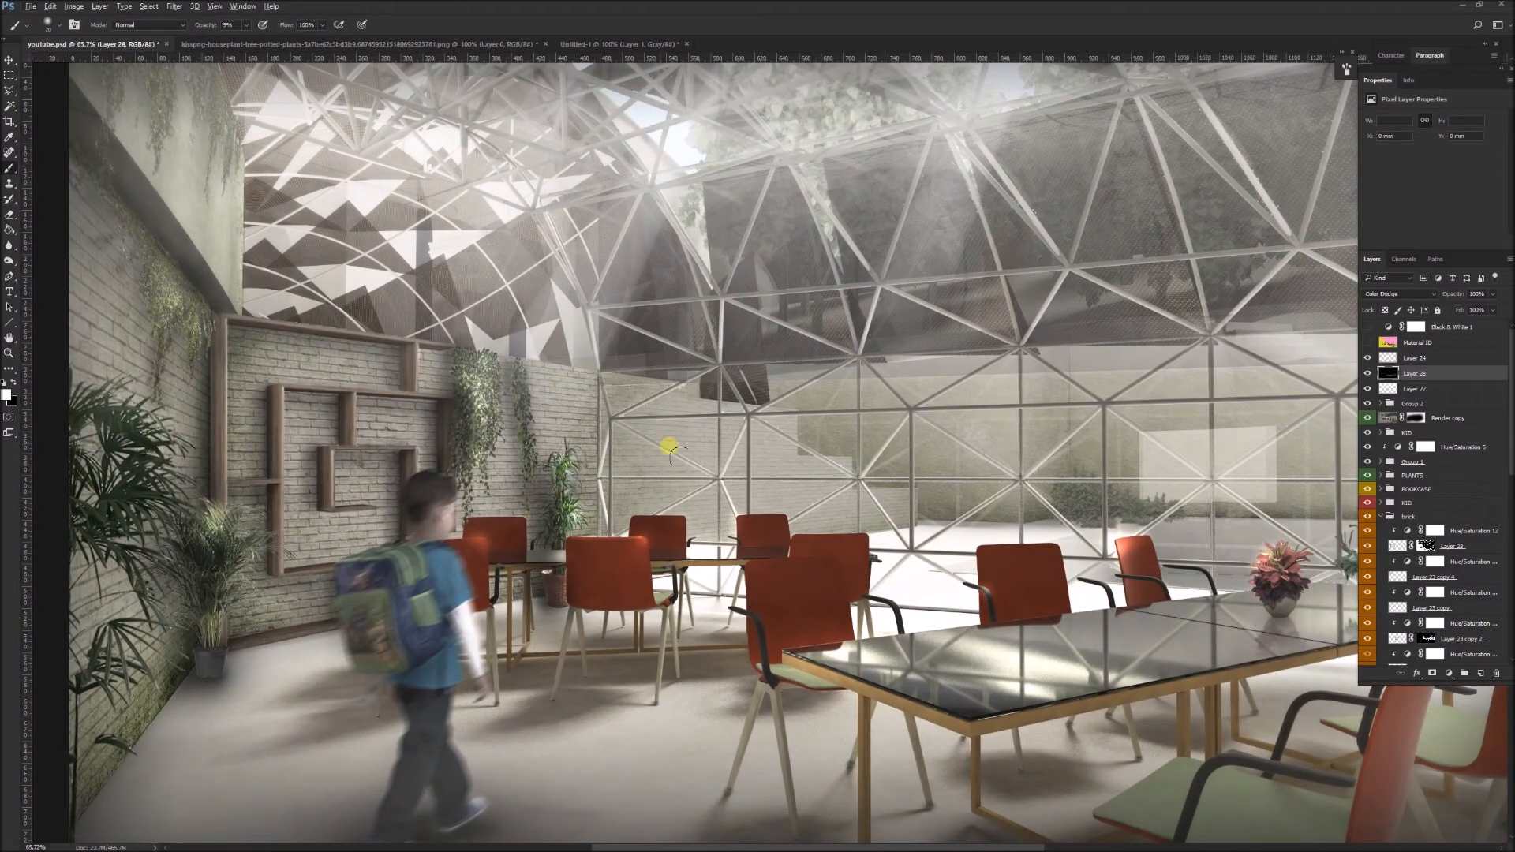
{"action": "scroll", "coordinate": [710, 324], "scroll_direction": "up", "scroll_amount": 1}
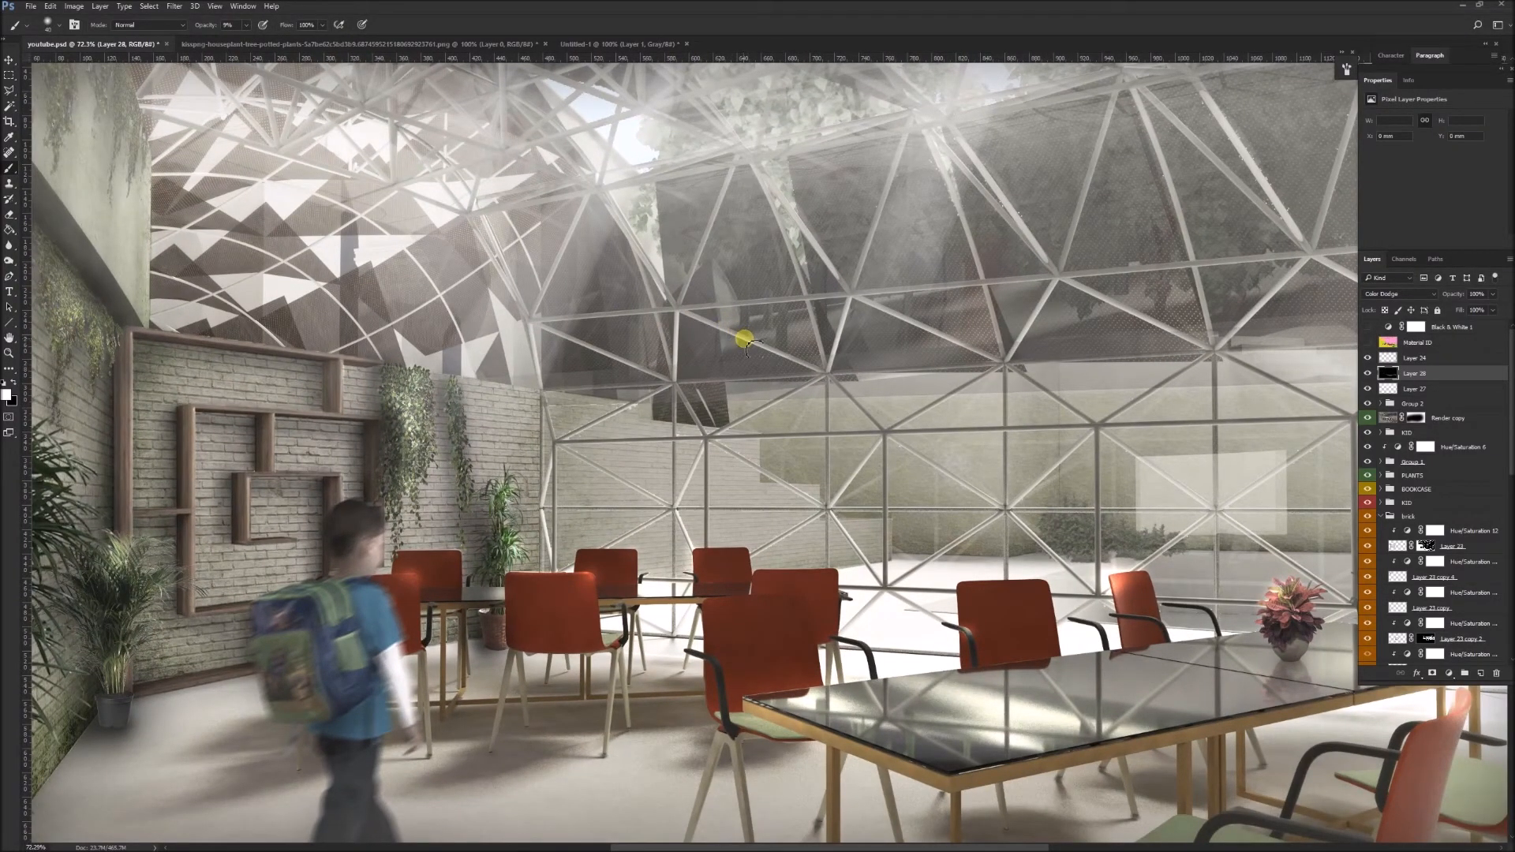
{"action": "scroll", "coordinate": [841, 316], "scroll_direction": "up", "scroll_amount": 1}
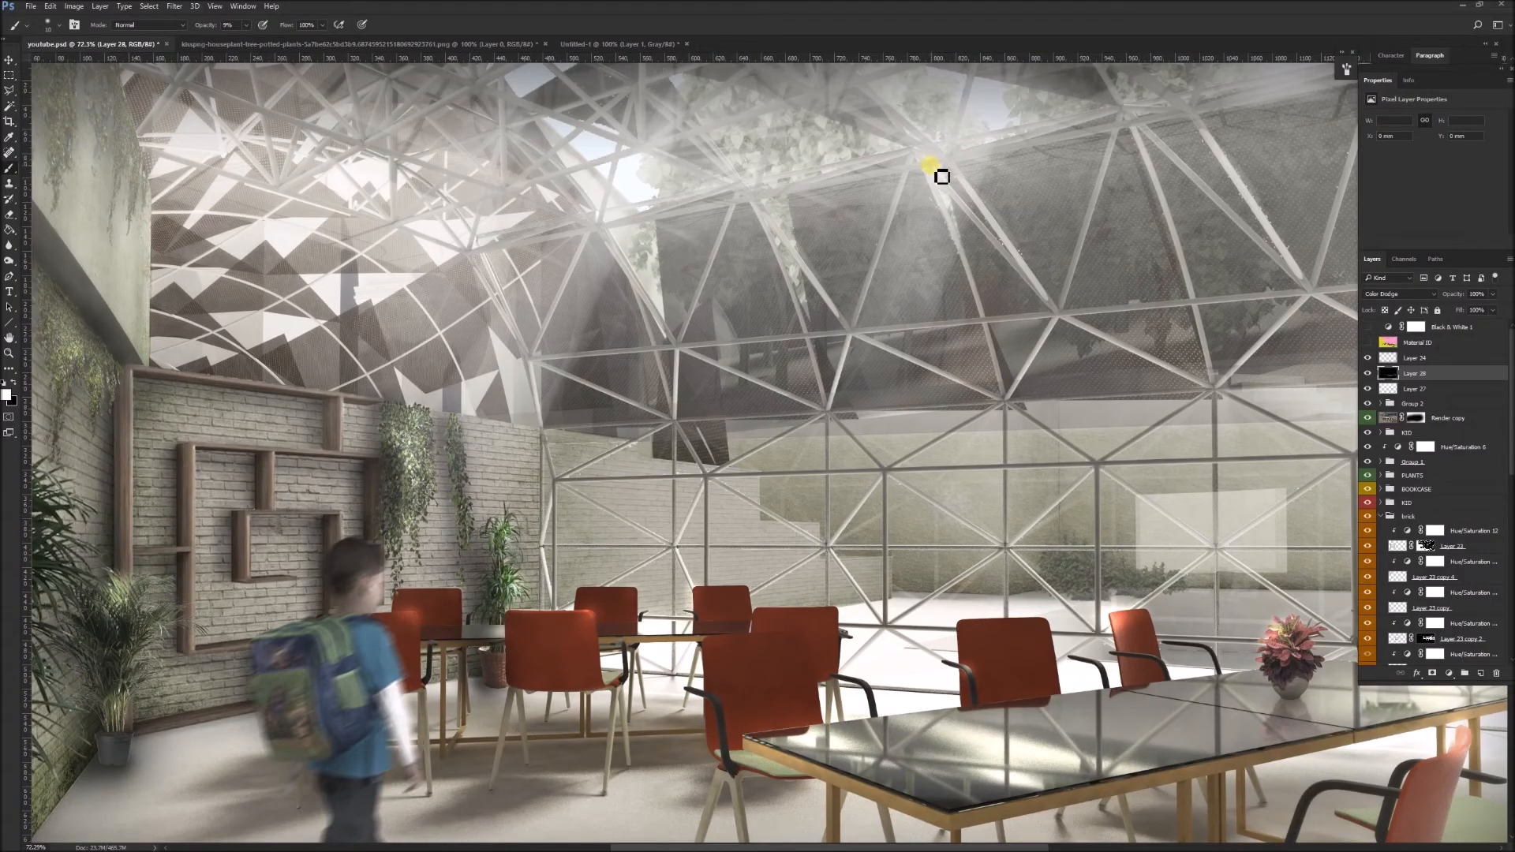
{"action": "mouse_move", "coordinate": [943, 177]}
{"action": "left_mouse_down"}
{"action": "mouse_move", "coordinate": [1022, 269]}
{"action": "mouse_move", "coordinate": [939, 177]}
{"action": "mouse_move", "coordinate": [971, 255]}
{"action": "mouse_move", "coordinate": [955, 176]}
{"action": "left_mouse_up"}
{"action": "scroll", "coordinate": [947, 188], "scroll_direction": "up", "scroll_amount": 3}
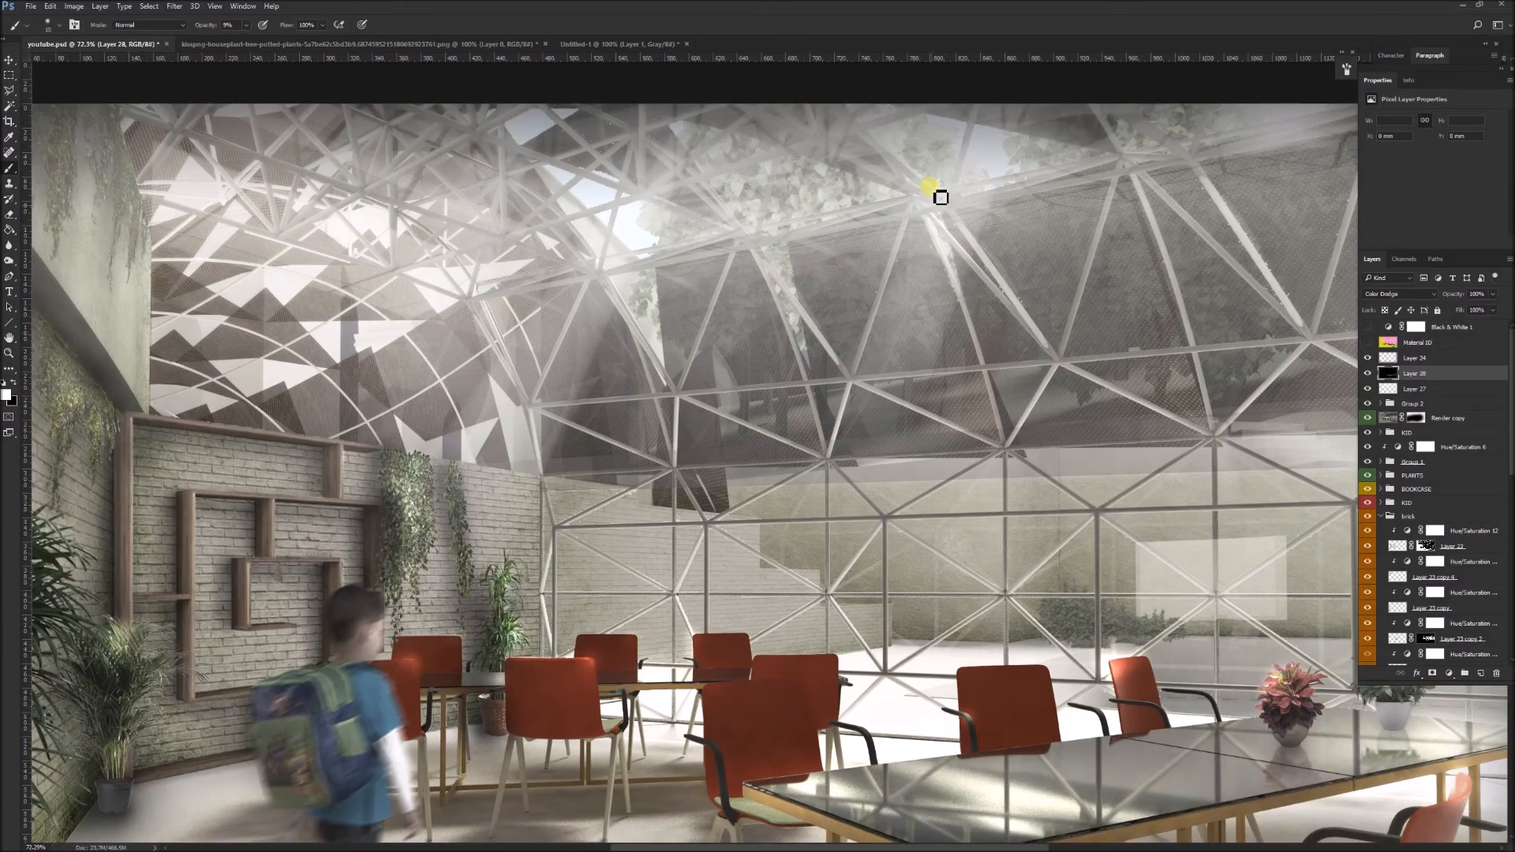
{"action": "mouse_move", "coordinate": [779, 290]}
{"action": "left_mouse_down"}
{"action": "mouse_move", "coordinate": [847, 384]}
{"action": "mouse_move", "coordinate": [801, 311]}
{"action": "left_mouse_up"}
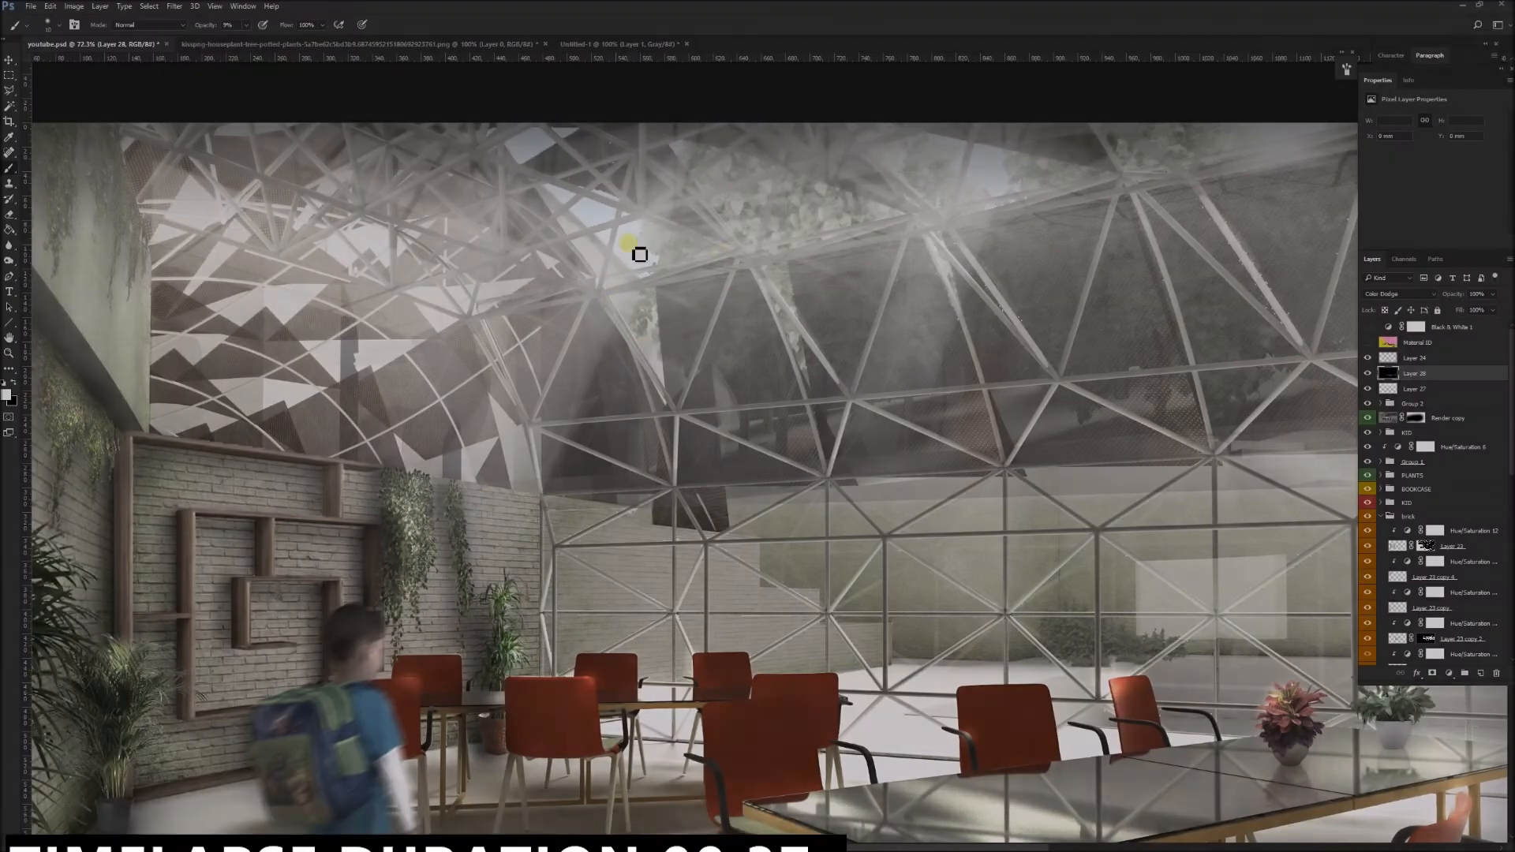
{"action": "left_click_drag", "start_coordinate": [632, 247], "coordinate": [602, 295]}
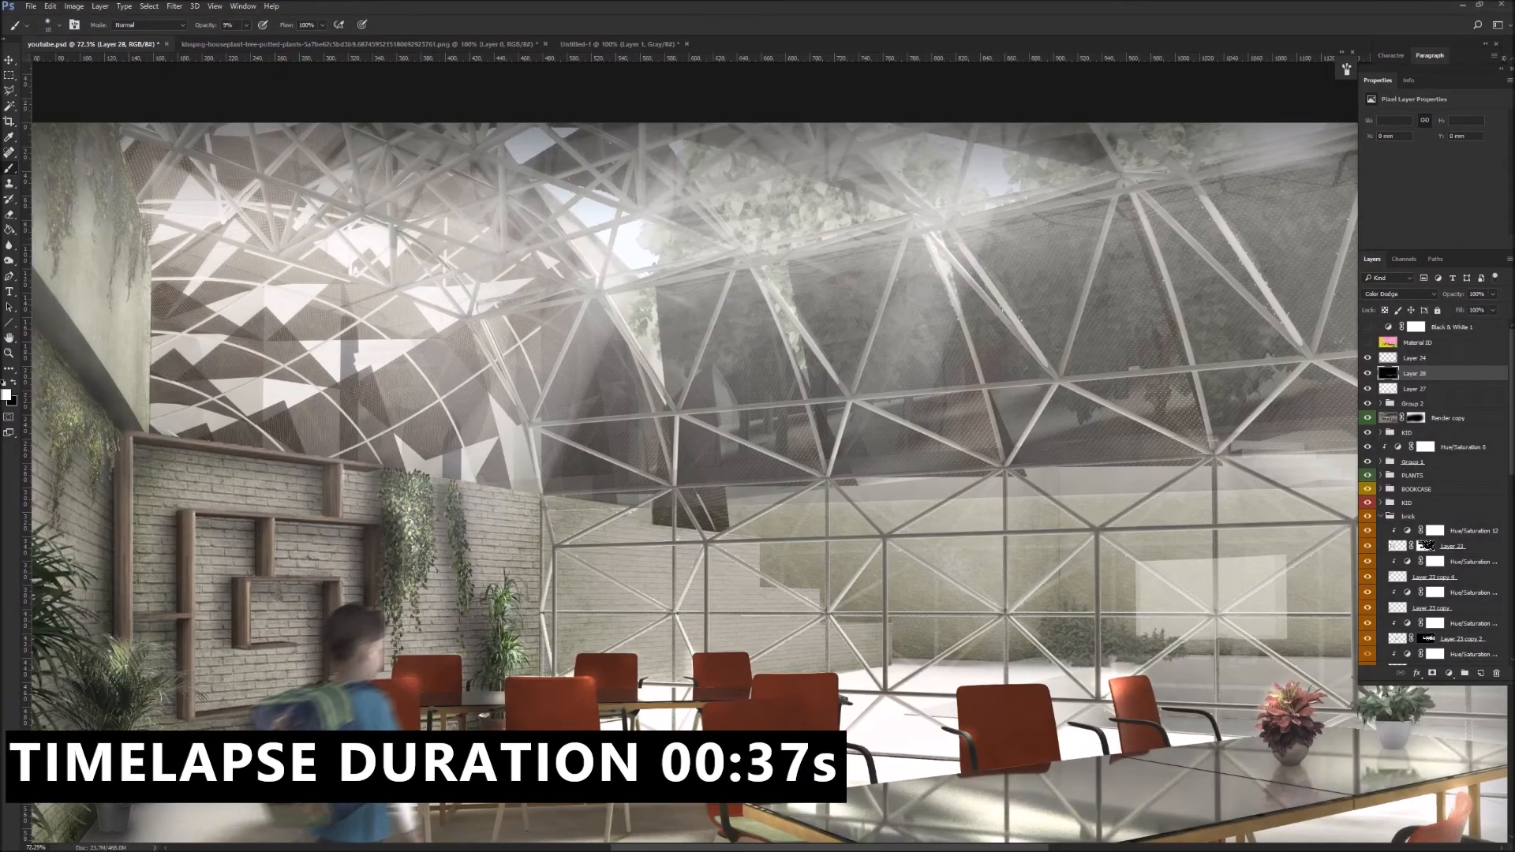
Step: Add a new layer below the Color Dodge layer and brush soft black shading along the brick wall behind the plants with a smaller brush
{"action": "scroll", "coordinate": [576, 247], "scroll_direction": "down", "scroll_amount": 3}
{"action": "scroll", "coordinate": [694, 449], "scroll_direction": "down", "scroll_amount": 5}
{"action": "left_click", "coordinate": [1481, 673]}
{"action": "key", "text": "x"}
{"action": "left_click", "coordinate": [387, 606]}
{"action": "key", "text": "bracketleft"}
{"action": "key", "text": "bracketleft"}
{"action": "key", "text": "bracketleft"}
{"action": "key", "text": "bracketleft"}
{"action": "key", "text": "bracketleft"}
{"action": "key", "text": "bracketleft"}
{"action": "key", "text": "bracketleft"}
{"action": "key", "text": "bracketleft"}
{"action": "key", "text": "bracketleft"}
{"action": "key", "text": "bracketleft"}
{"action": "key", "text": "bracketleft"}
{"action": "key", "text": "bracketleft"}
{"action": "key", "text": "bracketleft"}
{"action": "mouse_move", "coordinate": [398, 629]}
{"action": "left_mouse_down"}
{"action": "mouse_move", "coordinate": [436, 576]}
{"action": "mouse_move", "coordinate": [419, 567]}
{"action": "left_mouse_up"}
{"action": "left_click_drag", "start_coordinate": [451, 478], "coordinate": [446, 407]}
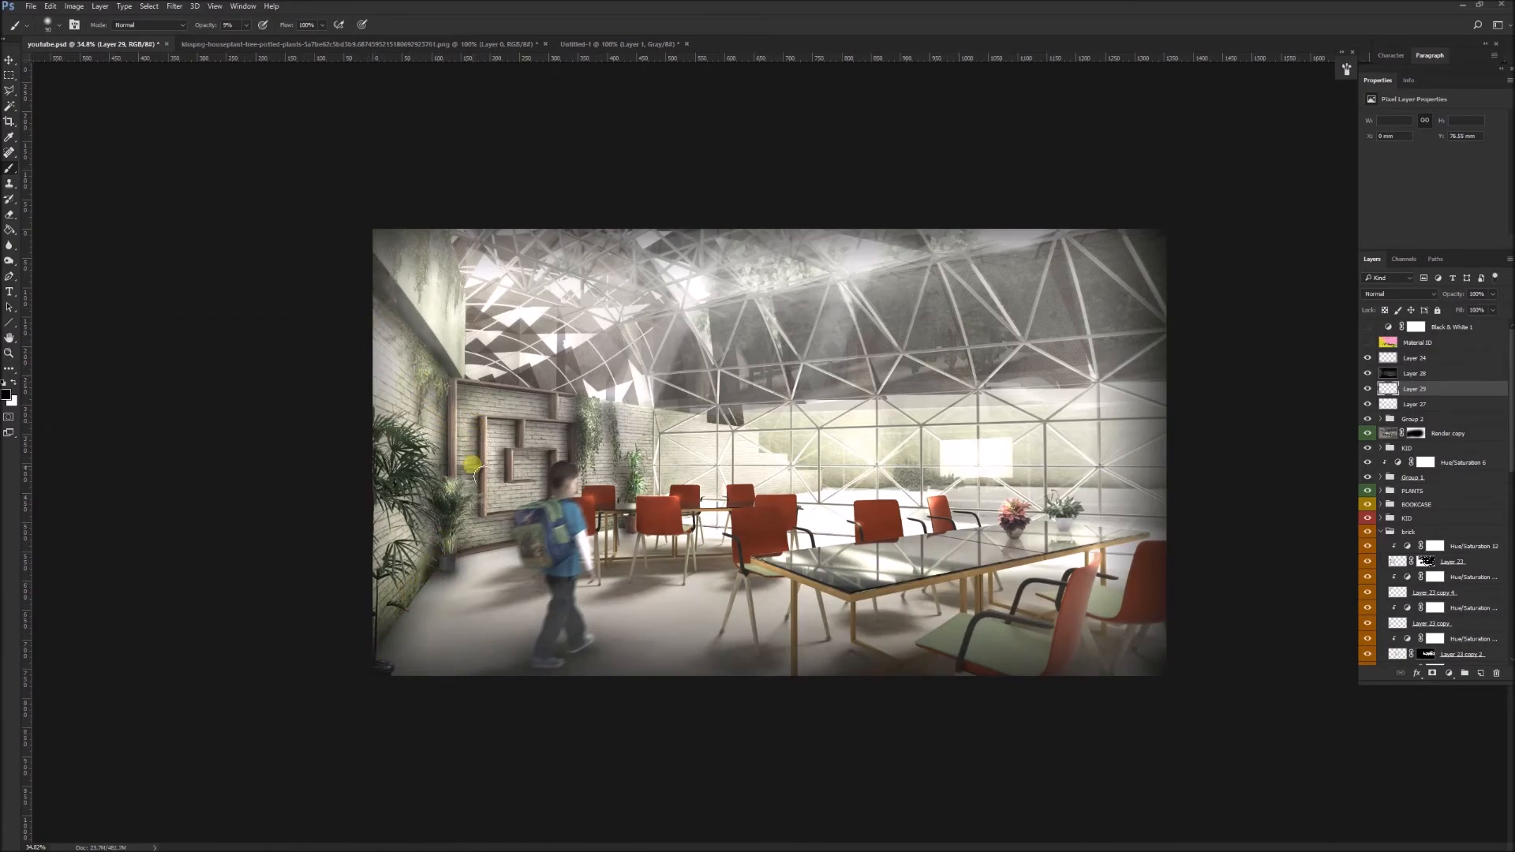
Step: Enlarge the brush and paint soft black shading on the floor beneath the chairs and the large table
{"action": "key", "text": "bracketright"}
{"action": "key", "text": "bracketright"}
{"action": "key", "text": "bracketright"}
{"action": "key", "text": "bracketright"}
{"action": "key", "text": "bracketright"}
{"action": "key", "text": "bracketright"}
{"action": "key", "text": "bracketright"}
{"action": "left_click_drag", "start_coordinate": [718, 563], "coordinate": [613, 553]}
{"action": "left_click_drag", "start_coordinate": [828, 641], "coordinate": [936, 632]}
{"action": "left_click_drag", "start_coordinate": [1085, 655], "coordinate": [1120, 659]}
{"action": "key", "text": "bracketright"}
{"action": "key", "text": "bracketright"}
{"action": "key", "text": "bracketright"}
Step: On the Color Dodge layer, brush white highlights along the glass wall's lattice near the brick corner and across the rear chairs
{"action": "left_click", "coordinate": [1415, 373]}
{"action": "left_click", "coordinate": [966, 460]}
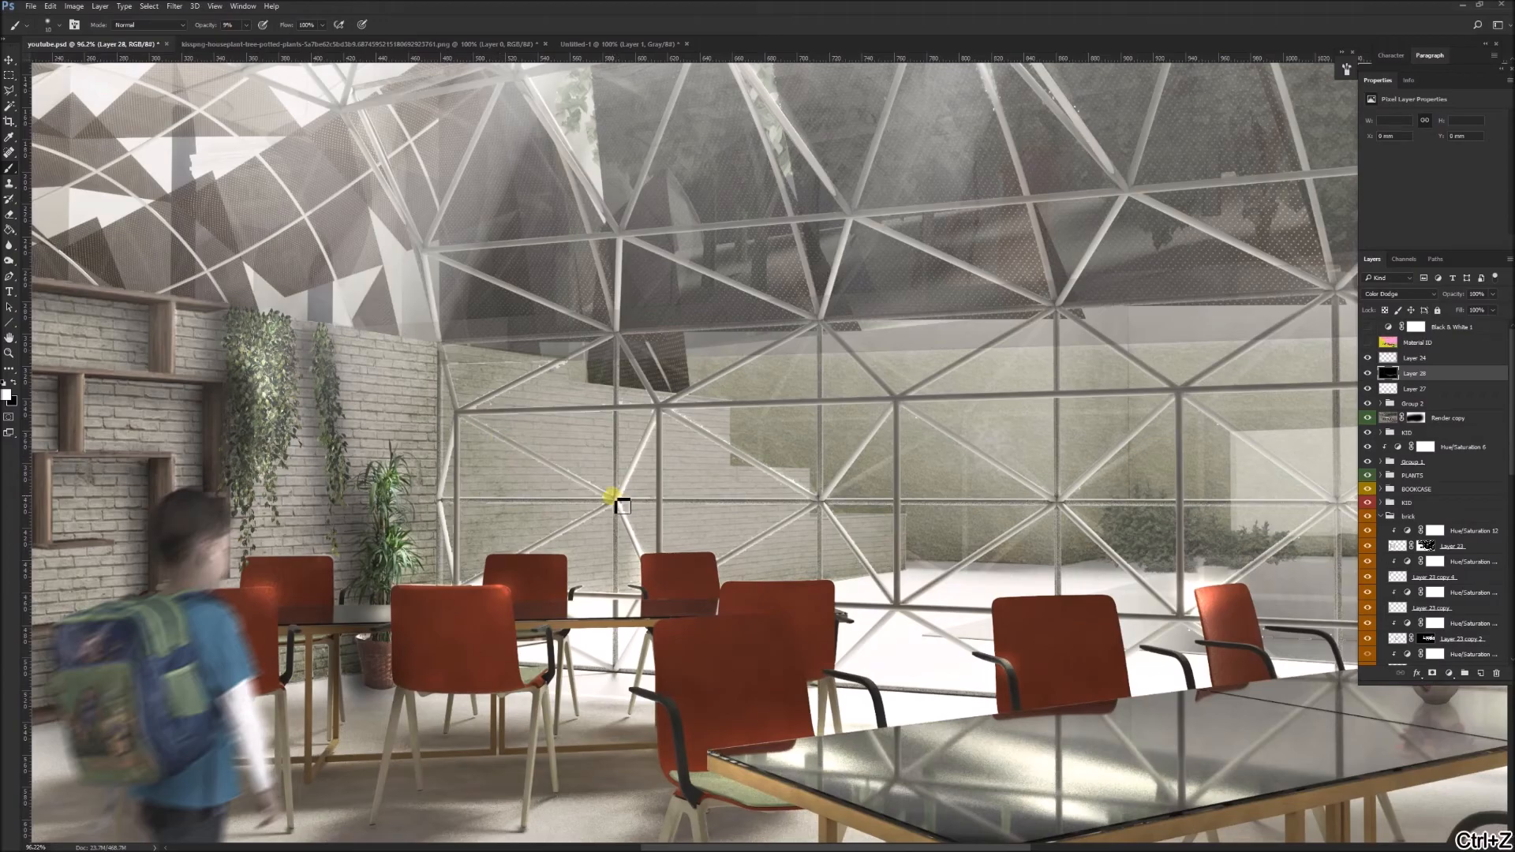
{"action": "left_click_drag", "start_coordinate": [597, 517], "coordinate": [527, 552]}
{"action": "left_click_drag", "start_coordinate": [452, 448], "coordinate": [457, 554]}
{"action": "left_click_drag", "start_coordinate": [471, 237], "coordinate": [474, 475]}
{"action": "mouse_move", "coordinate": [966, 375]}
{"action": "left_mouse_down"}
{"action": "mouse_move", "coordinate": [597, 225]}
{"action": "mouse_move", "coordinate": [583, 194]}
{"action": "left_mouse_up"}
{"action": "left_click_drag", "start_coordinate": [531, 472], "coordinate": [668, 561]}
{"action": "left_click_drag", "start_coordinate": [563, 626], "coordinate": [669, 552]}
{"action": "mouse_move", "coordinate": [788, 657]}
{"action": "left_mouse_down"}
{"action": "mouse_move", "coordinate": [686, 551]}
{"action": "mouse_move", "coordinate": [821, 473]}
{"action": "mouse_move", "coordinate": [954, 575]}
{"action": "mouse_move", "coordinate": [903, 630]}
{"action": "mouse_move", "coordinate": [1057, 652]}
{"action": "mouse_move", "coordinate": [1081, 638]}
{"action": "mouse_move", "coordinate": [1128, 675]}
{"action": "left_mouse_up"}
Step: Compare the whole image with the Color Dodge highlights layer off and on
{"action": "scroll", "coordinate": [974, 467], "scroll_direction": "down", "scroll_amount": 8}
{"action": "scroll", "coordinate": [974, 467], "scroll_direction": "up", "scroll_amount": 1}
{"action": "left_click", "coordinate": [1367, 374]}
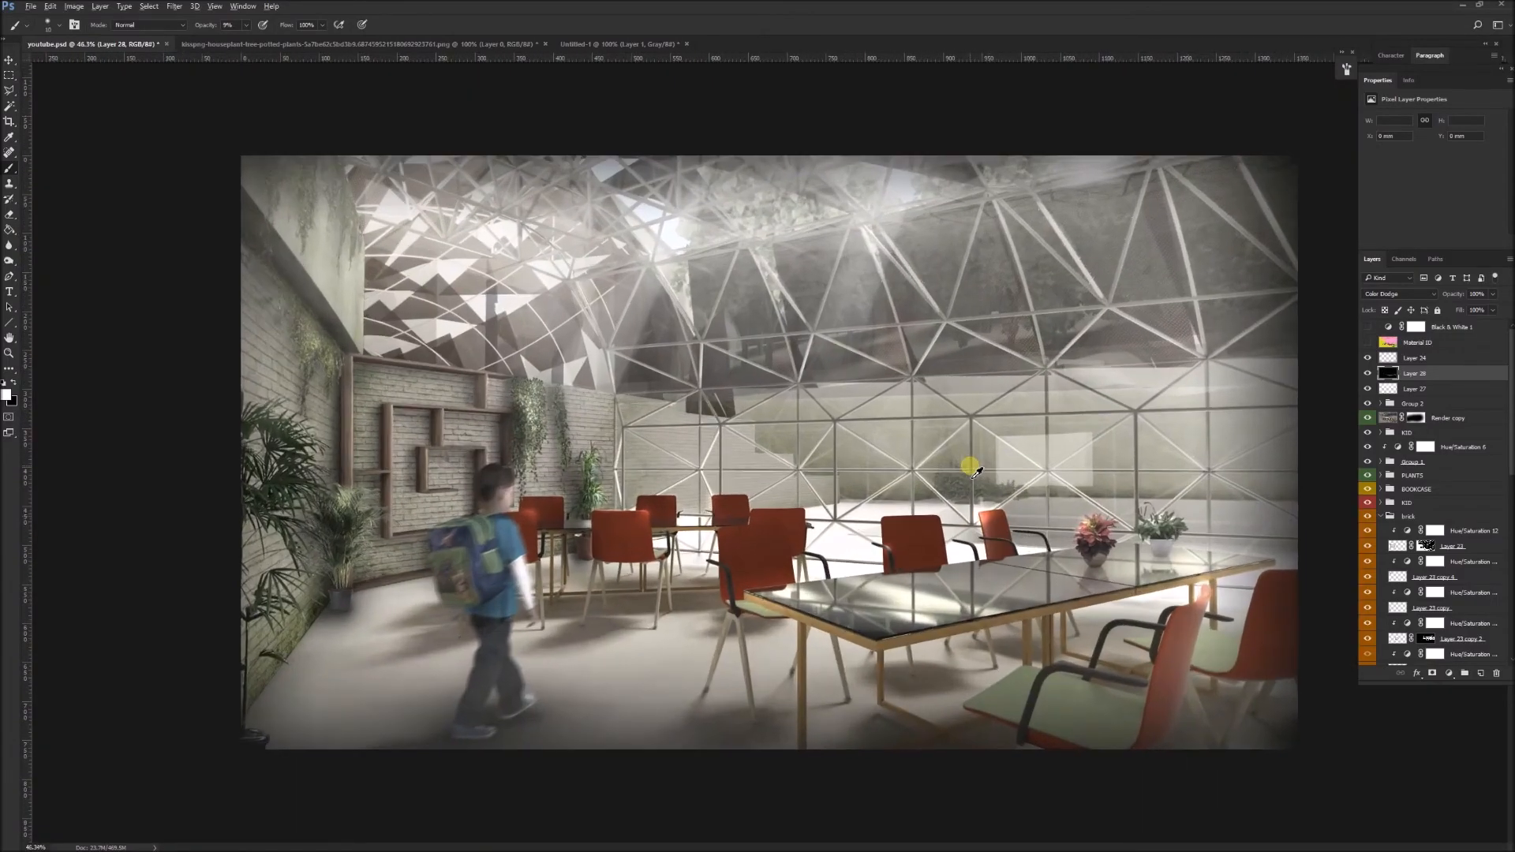
{"action": "left_click", "coordinate": [1368, 374]}
Step: Brush white highlights along the lattice bars of the glass wall behind the large table
{"action": "scroll", "coordinate": [1114, 431], "scroll_direction": "up", "scroll_amount": 6}
{"action": "left_click_drag", "start_coordinate": [1060, 467], "coordinate": [953, 376]}
{"action": "mouse_move", "coordinate": [992, 546]}
{"action": "left_mouse_down"}
{"action": "mouse_move", "coordinate": [1076, 480]}
{"action": "mouse_move", "coordinate": [1235, 559]}
{"action": "mouse_move", "coordinate": [1090, 471]}
{"action": "mouse_move", "coordinate": [1228, 392]}
{"action": "left_mouse_up"}
{"action": "scroll", "coordinate": [1082, 284], "scroll_direction": "down", "scroll_amount": 6}
Step: Enlarge the brush and sweep a broad highlight across the top of the dome to brighten the skylight and foliage
{"action": "key", "text": "bracketright"}
{"action": "key", "text": "bracketright"}
{"action": "key", "text": "bracketright"}
{"action": "key", "text": "bracketright"}
{"action": "key", "text": "bracketright"}
{"action": "key", "text": "bracketright"}
{"action": "left_click_drag", "start_coordinate": [1111, 166], "coordinate": [658, 214]}
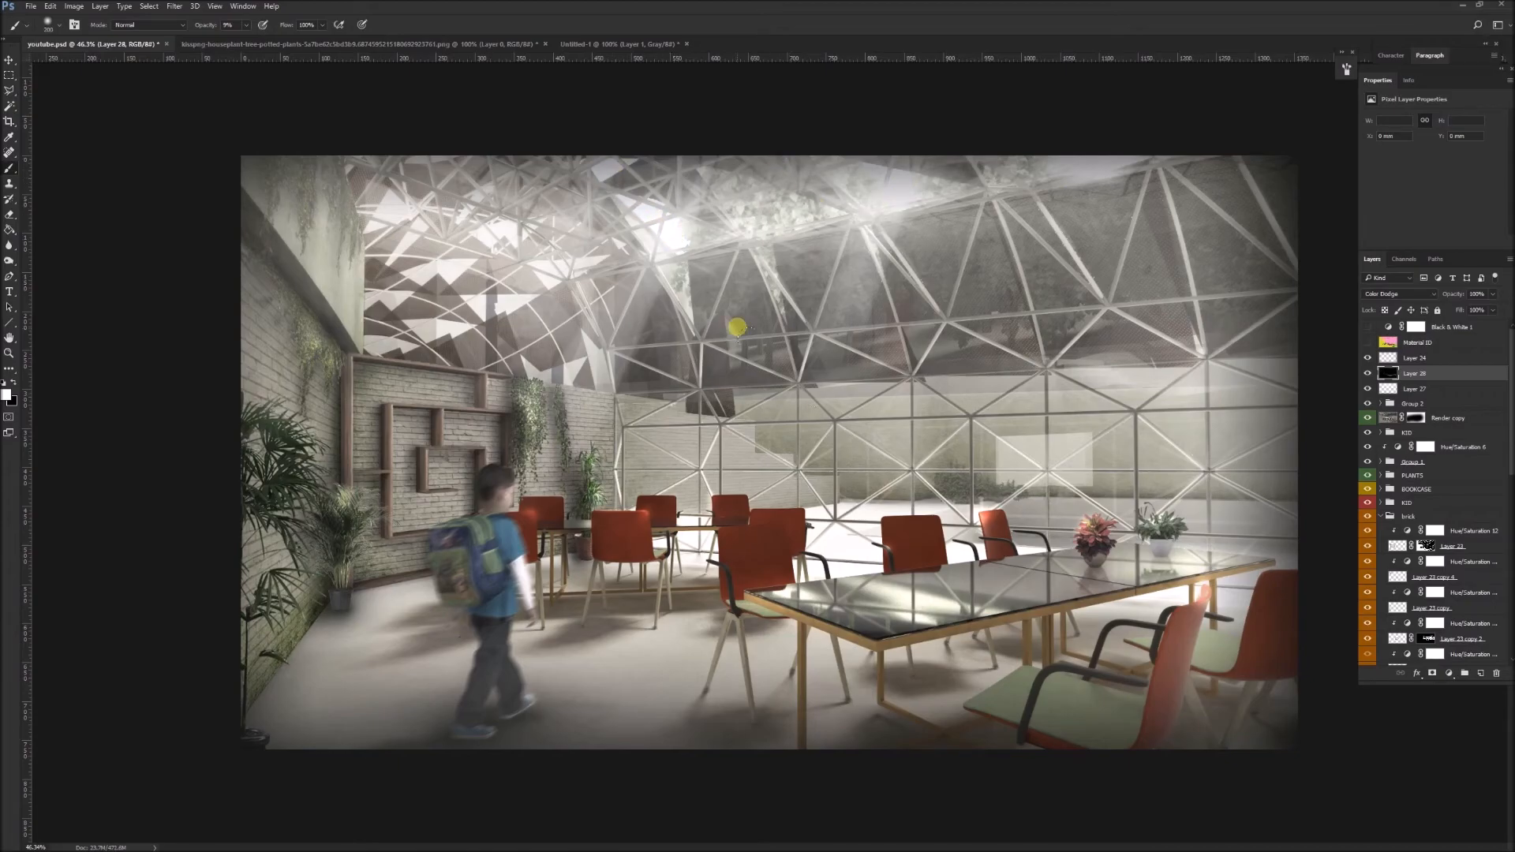
Step: Enlarge the brush further and brighten the concrete wall and upper brickwork beside the dome
{"action": "key", "text": "bracketright"}
{"action": "key", "text": "bracketright"}
{"action": "key", "text": "bracketright"}
{"action": "key", "text": "bracketright"}
{"action": "mouse_move", "coordinate": [273, 335]}
{"action": "left_mouse_down"}
{"action": "mouse_move", "coordinate": [301, 342]}
{"action": "mouse_move", "coordinate": [262, 545]}
{"action": "mouse_move", "coordinate": [396, 518]}
{"action": "mouse_move", "coordinate": [305, 202]}
{"action": "left_mouse_up"}
Step: Adjust the brush to a larger size and sweep soft highlights from the plant-covered brick wall across towards the tables
{"action": "key", "text": "bracketleft"}
{"action": "key", "text": "bracketleft"}
{"action": "key", "text": "bracketleft"}
{"action": "key", "text": "bracketleft"}
{"action": "key", "text": "bracketleft"}
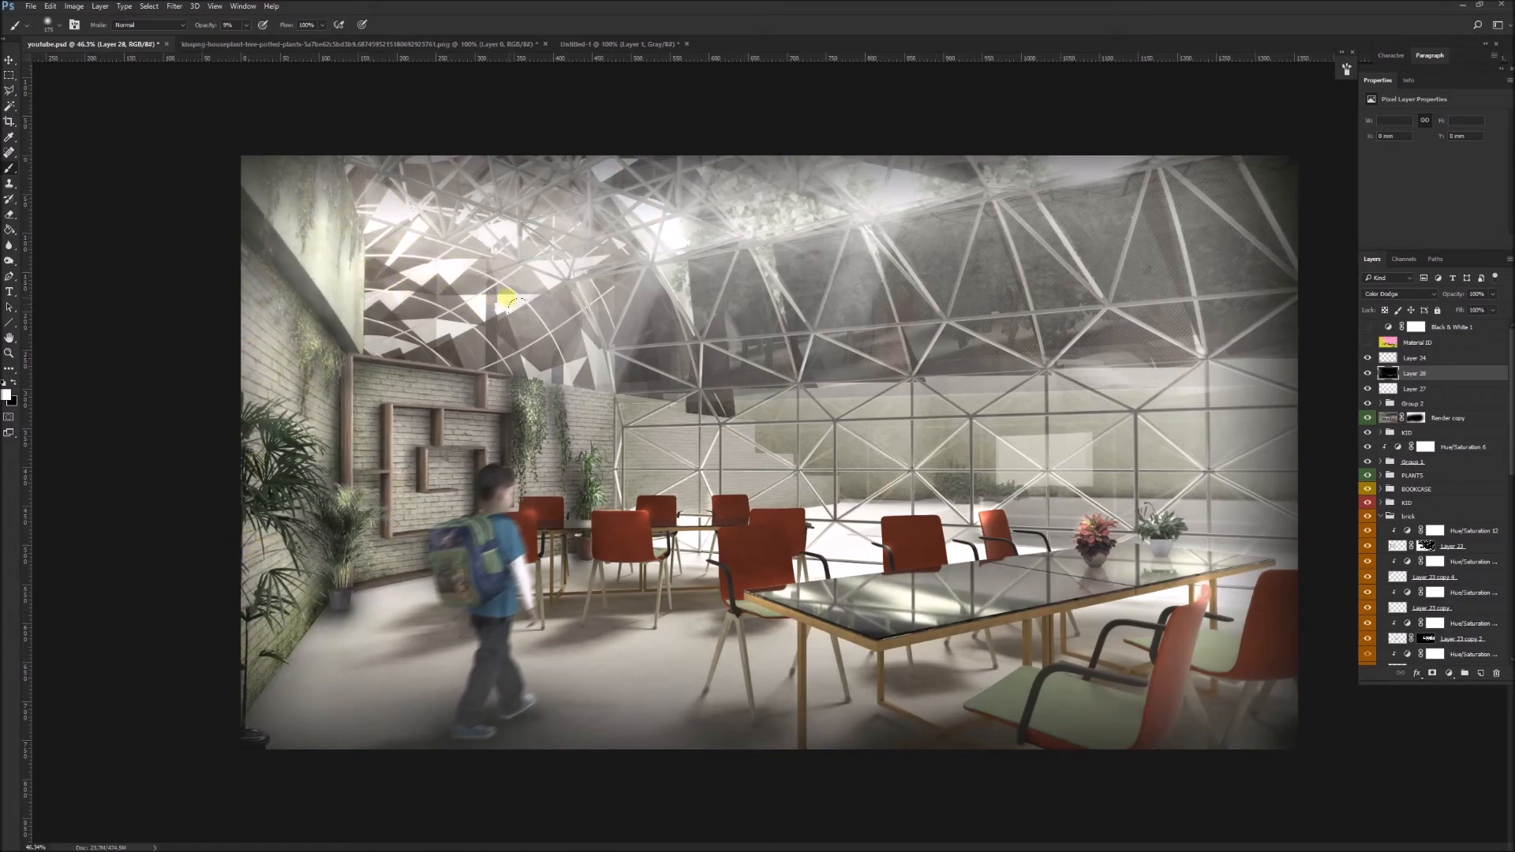
{"action": "key", "text": "bracketright"}
{"action": "key", "text": "bracketright"}
{"action": "key", "text": "bracketright"}
{"action": "key", "text": "bracketright"}
{"action": "key", "text": "bracketright"}
{"action": "key", "text": "bracketright"}
{"action": "key", "text": "bracketright"}
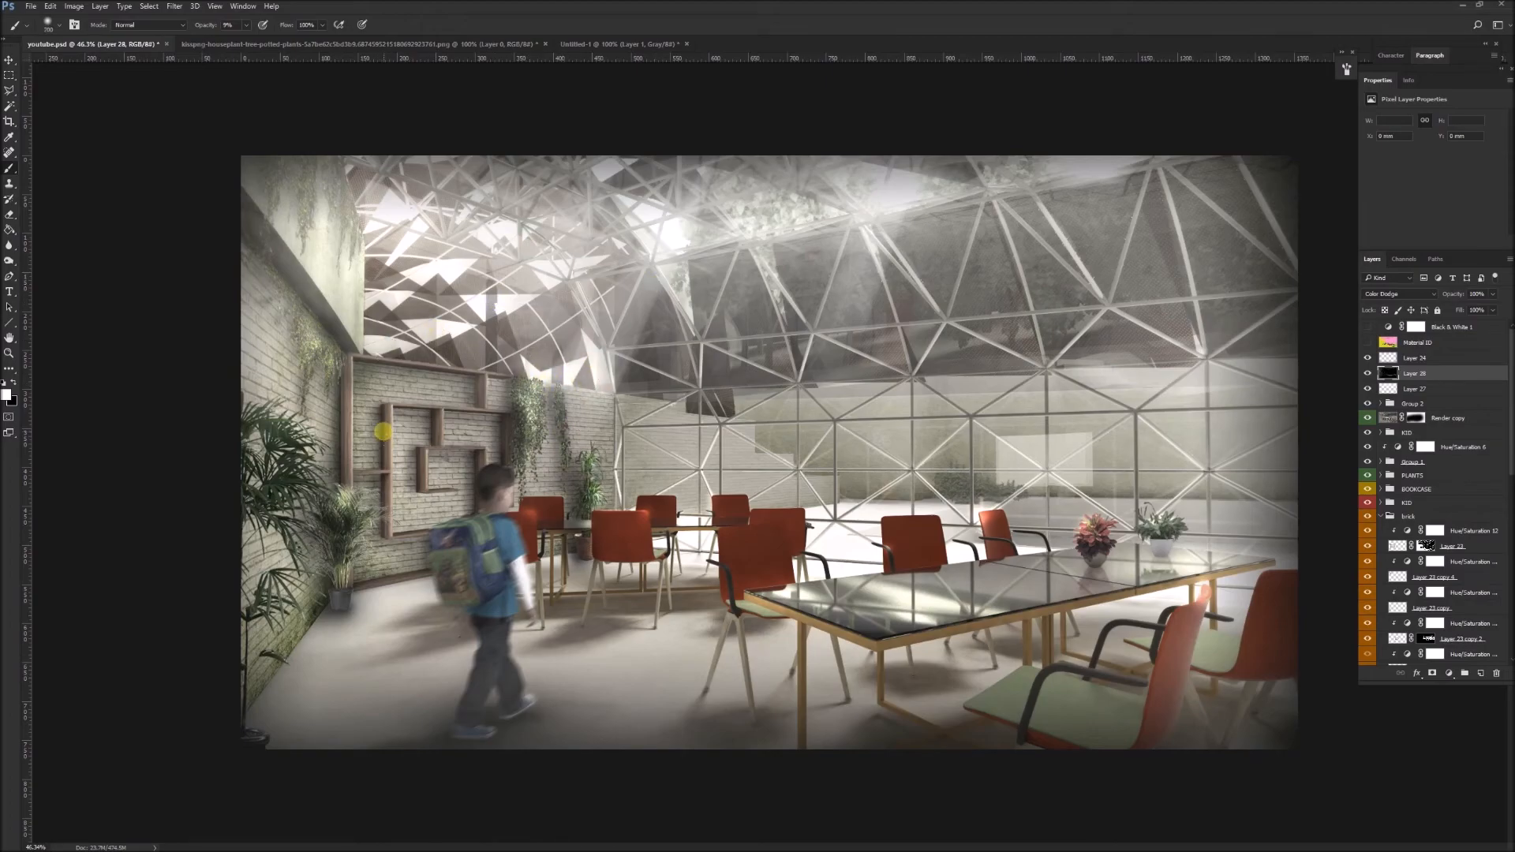
{"action": "mouse_move", "coordinate": [271, 337]}
{"action": "left_mouse_down"}
{"action": "mouse_move", "coordinate": [761, 579]}
{"action": "mouse_move", "coordinate": [916, 560]}
{"action": "left_mouse_up"}
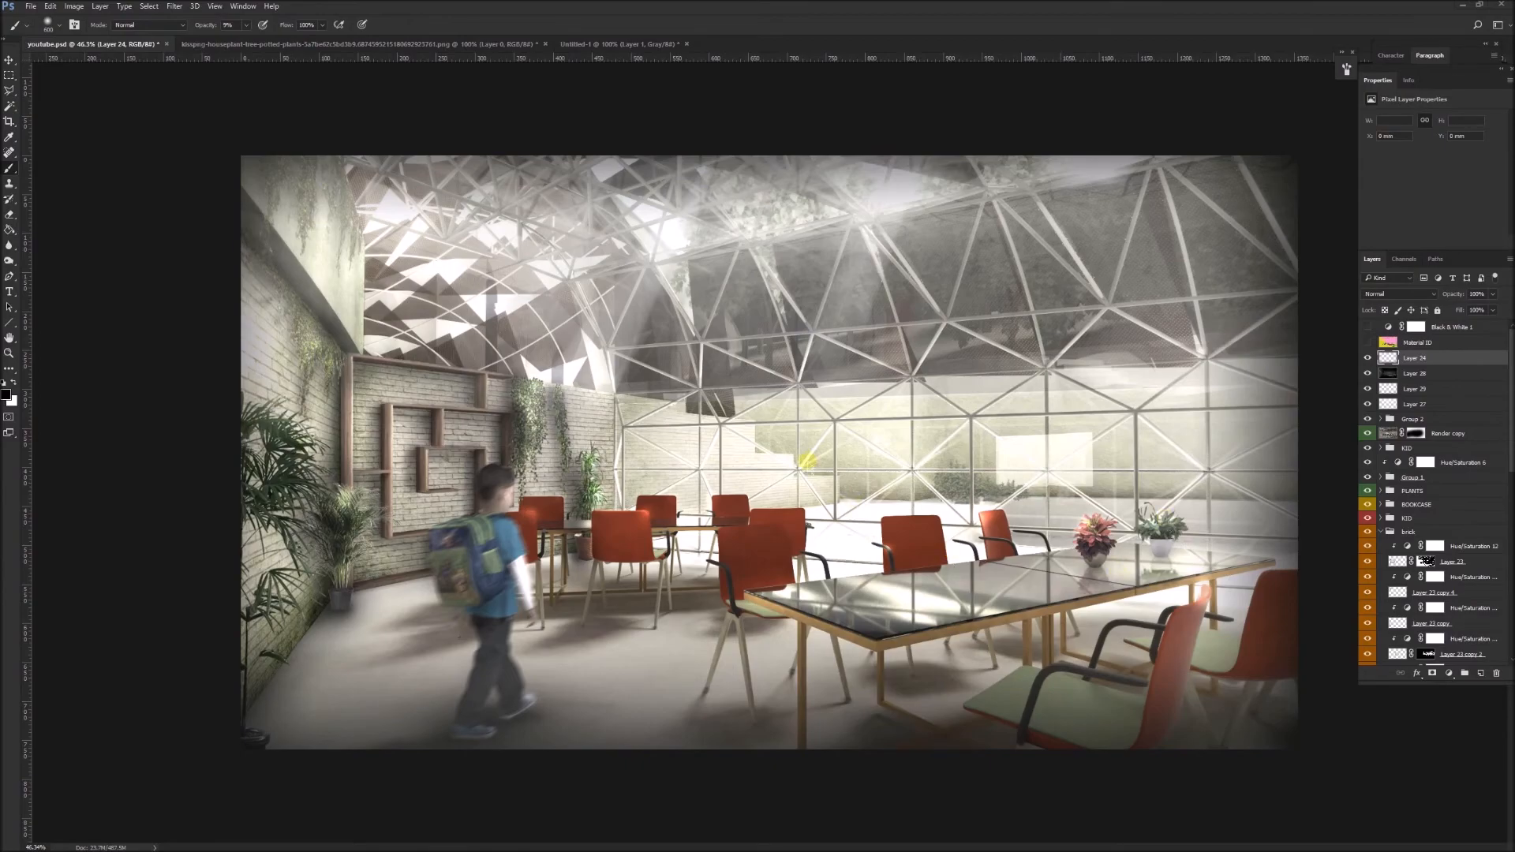
Step: Add a Curves adjustment layer above Layer 24 and shape an S-curve with a lowered shadow point and a raised highlight point
{"action": "scroll", "coordinate": [710, 366], "scroll_direction": "down", "scroll_amount": 3}
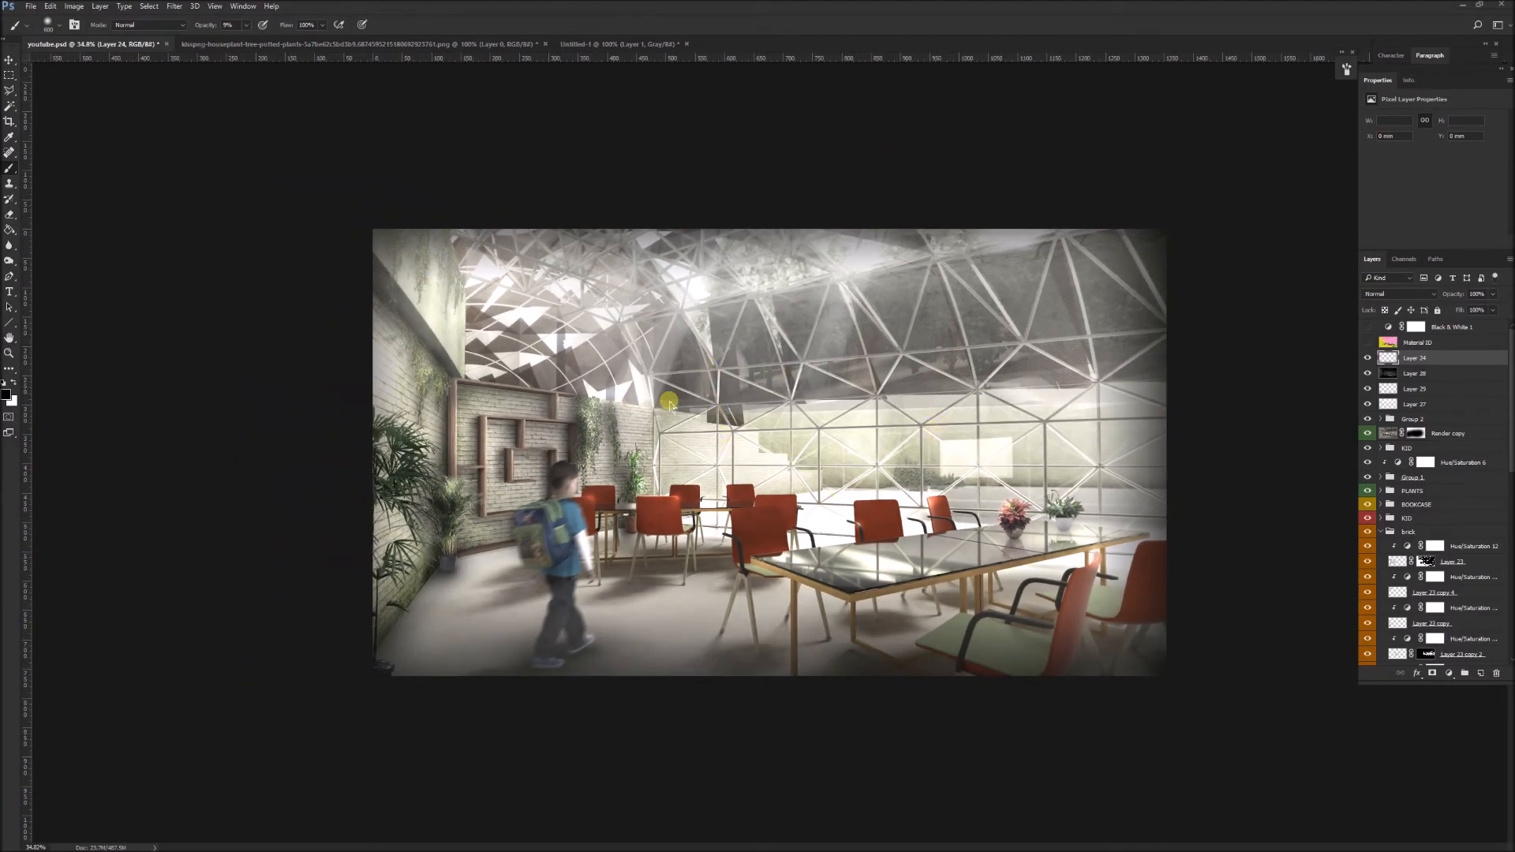
{"action": "left_click", "coordinate": [1449, 673]}
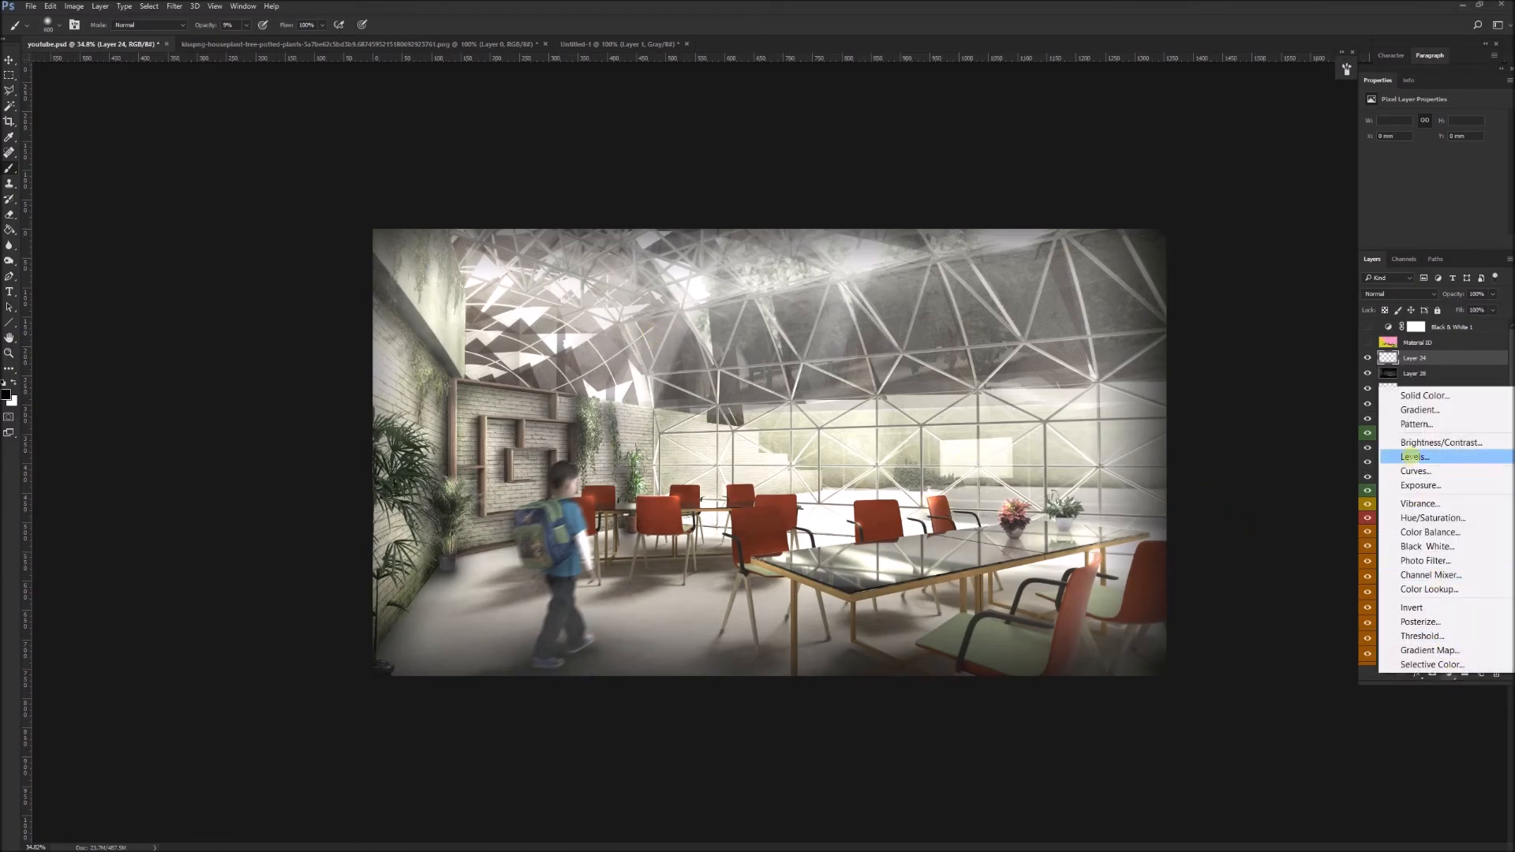
{"action": "left_click", "coordinate": [1420, 457]}
{"action": "left_click", "coordinate": [1441, 211]}
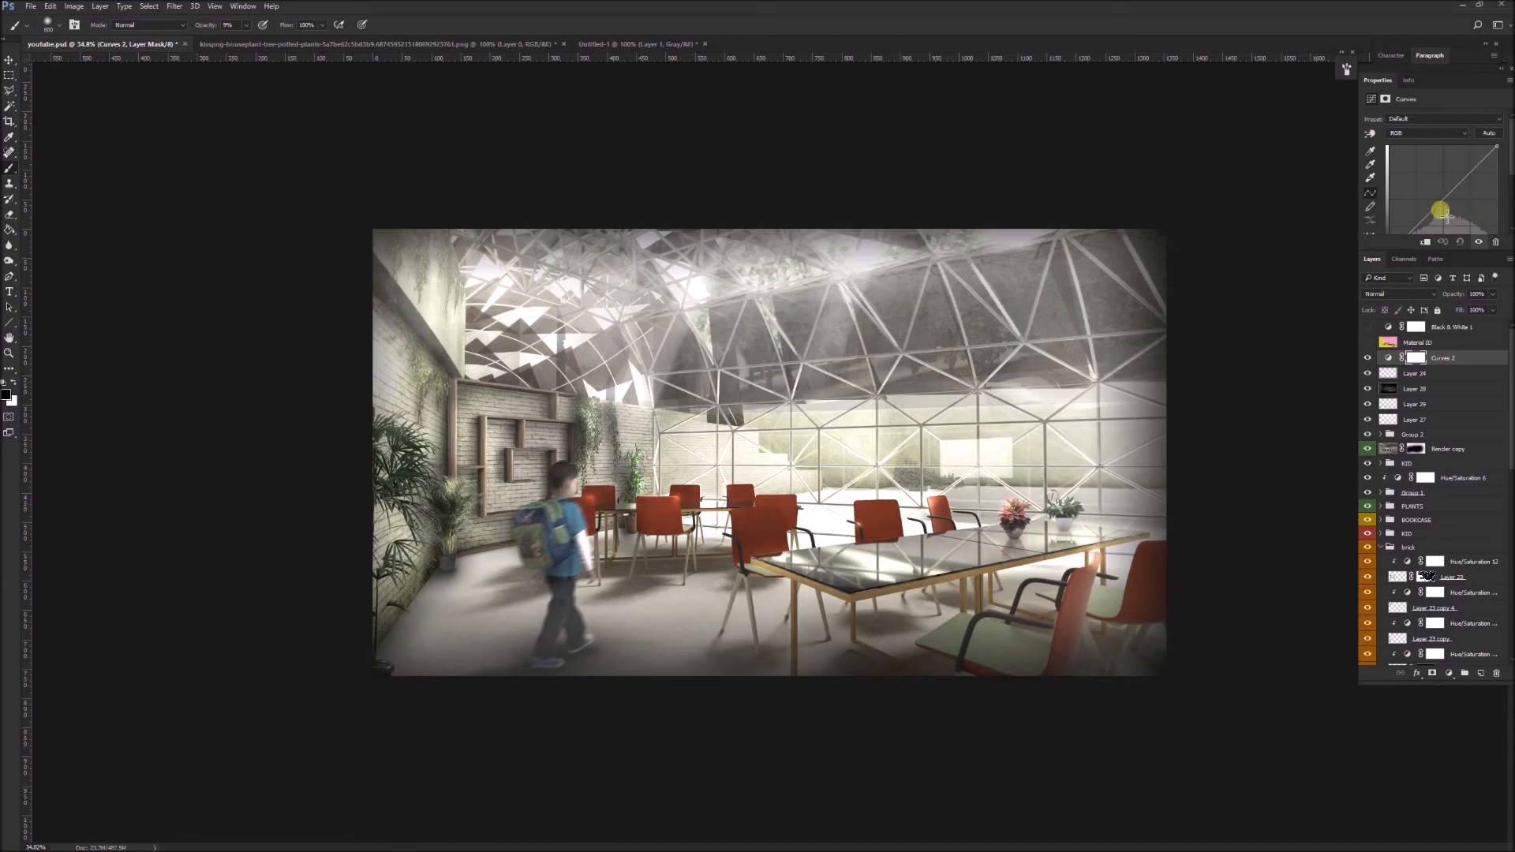
{"action": "left_click_drag", "start_coordinate": [1446, 216], "coordinate": [1448, 219]}
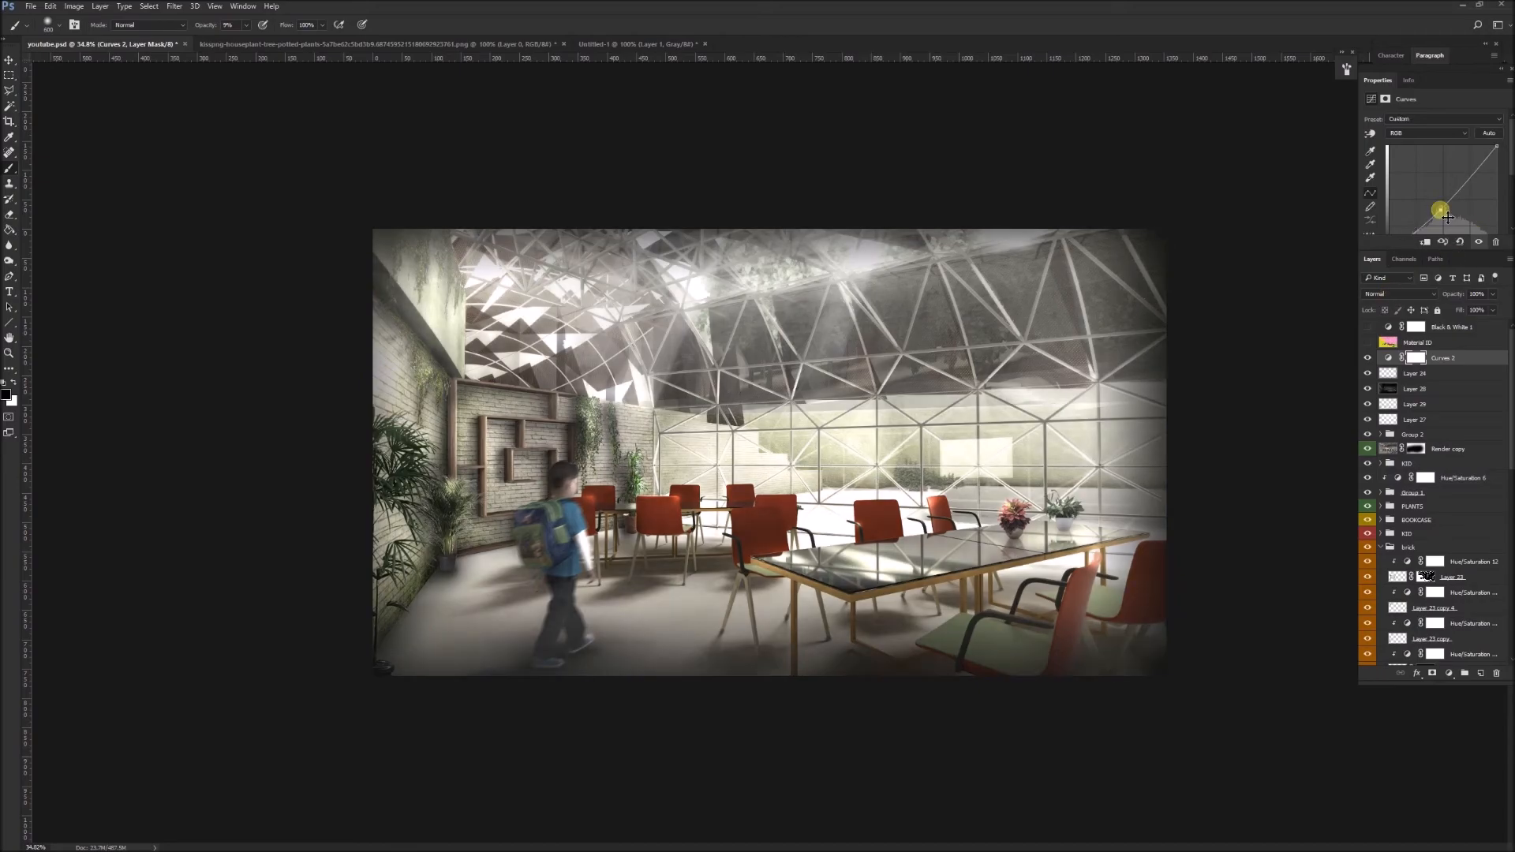
{"action": "left_click", "coordinate": [1466, 177]}
{"action": "left_click_drag", "start_coordinate": [1467, 175], "coordinate": [1466, 173]}
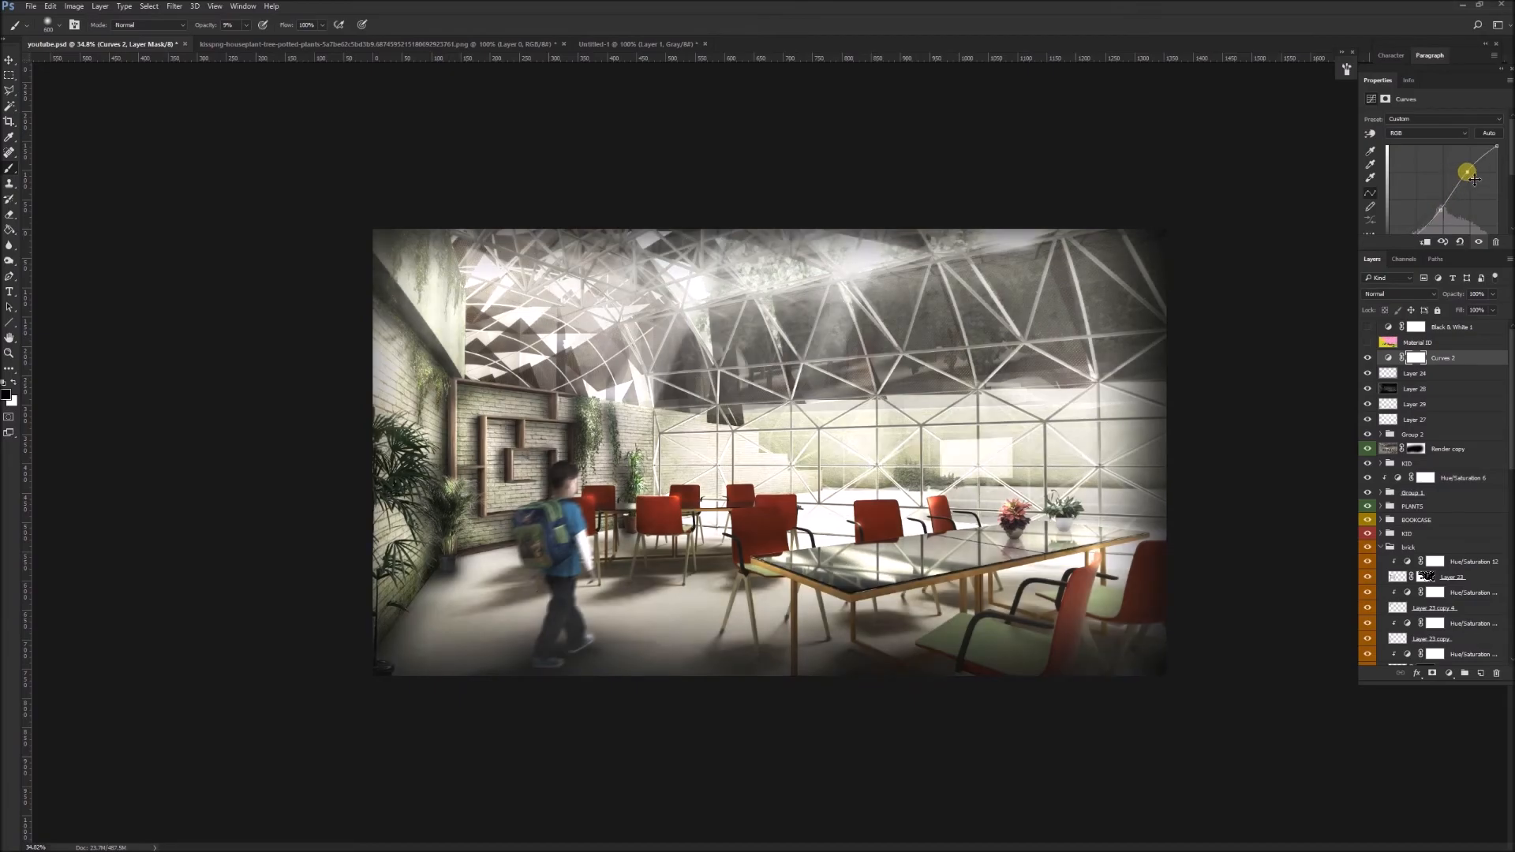